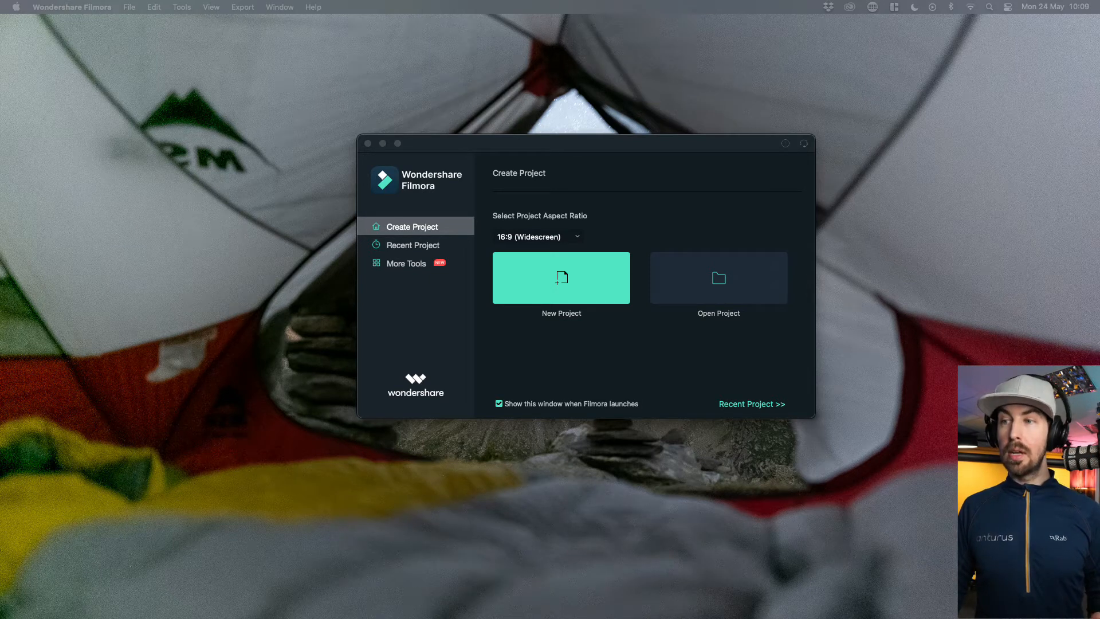
- Create a new project with the 16:9 (Widescreen) aspect ratio and keep the preview playback quality at 1/2
click(535, 237)
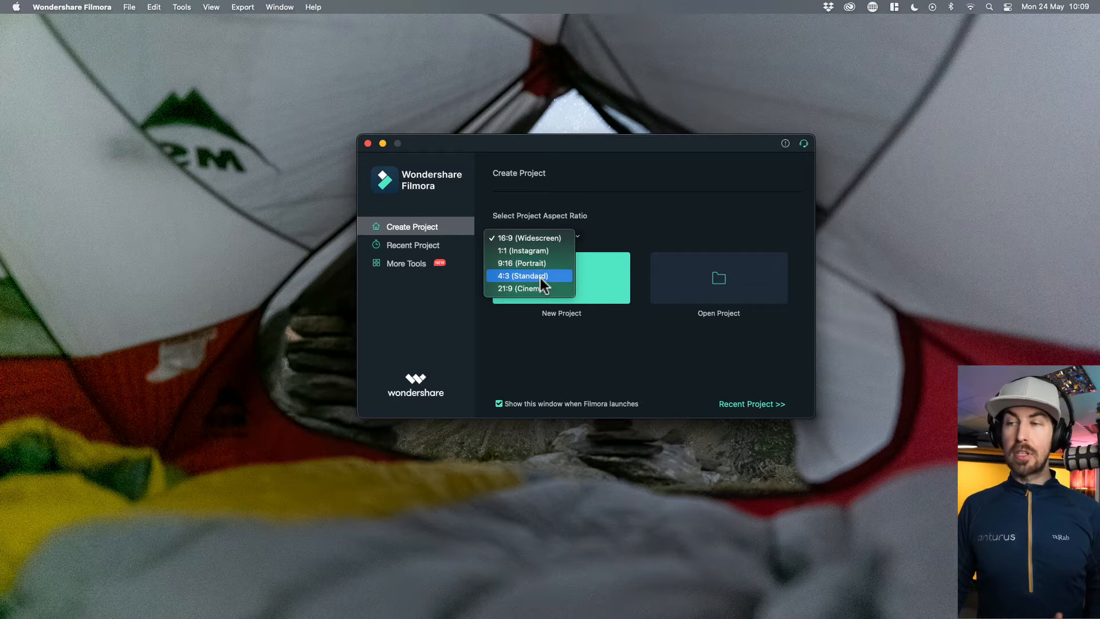
click(546, 238)
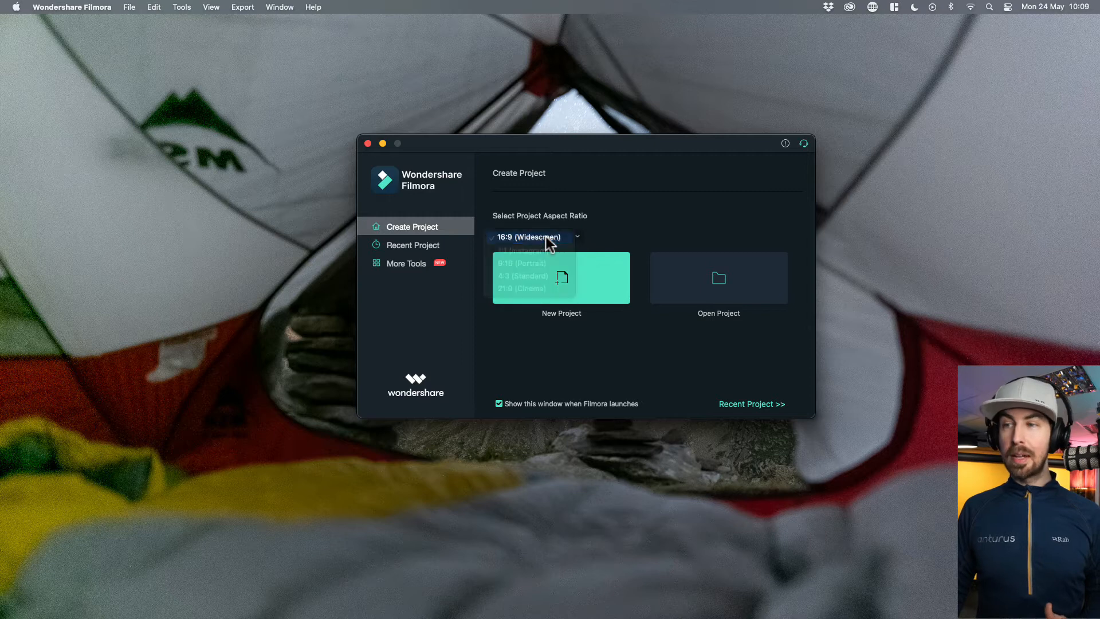
click(561, 274)
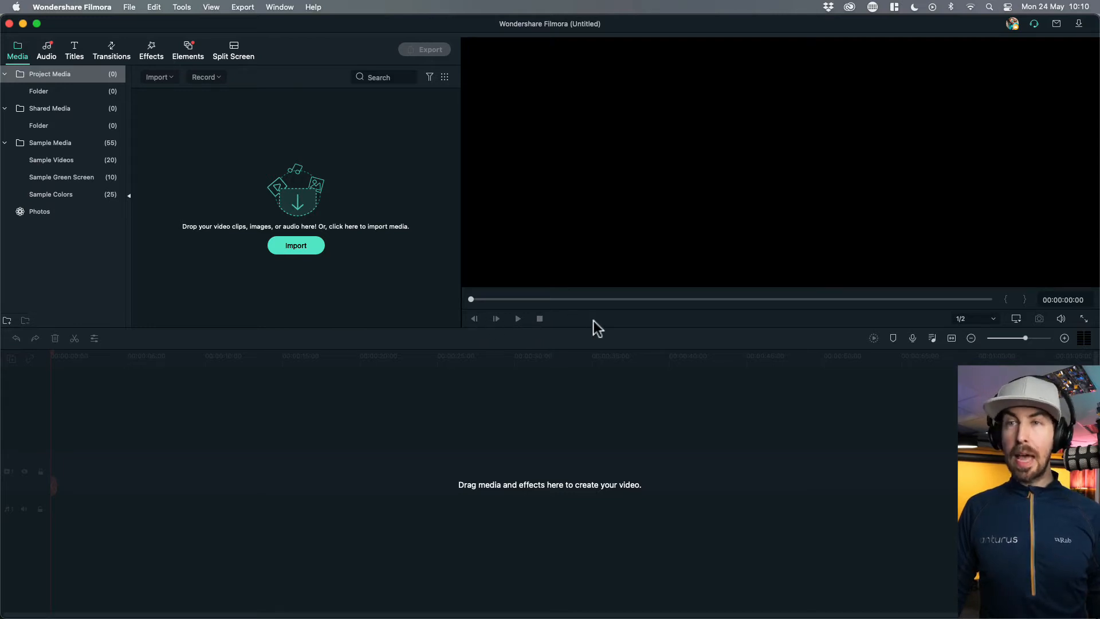
click(990, 321)
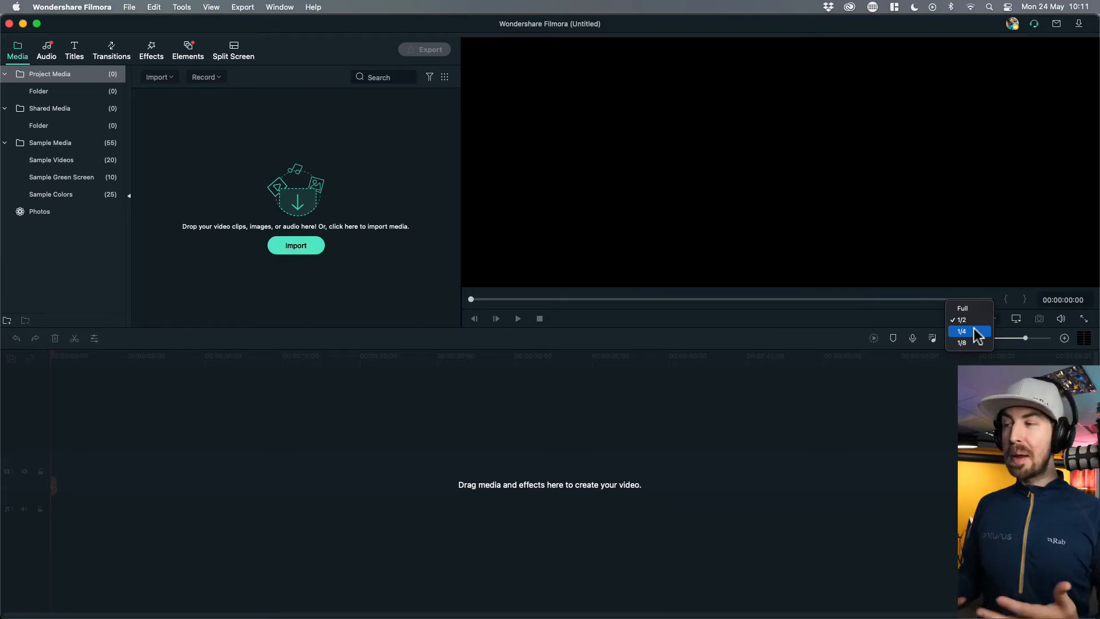
click(956, 320)
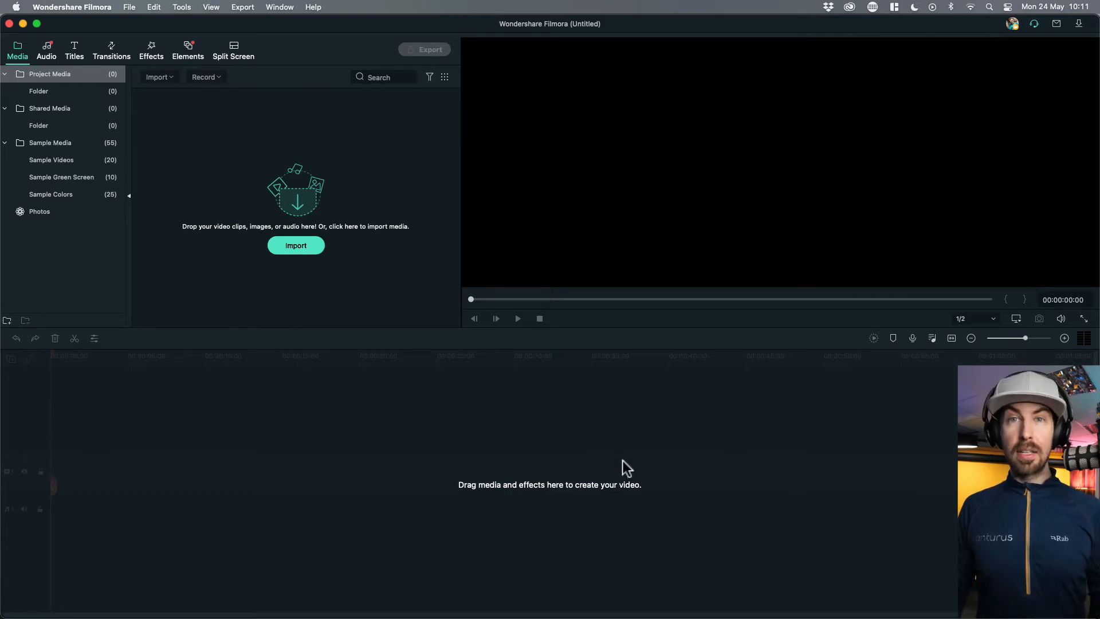
click(298, 246)
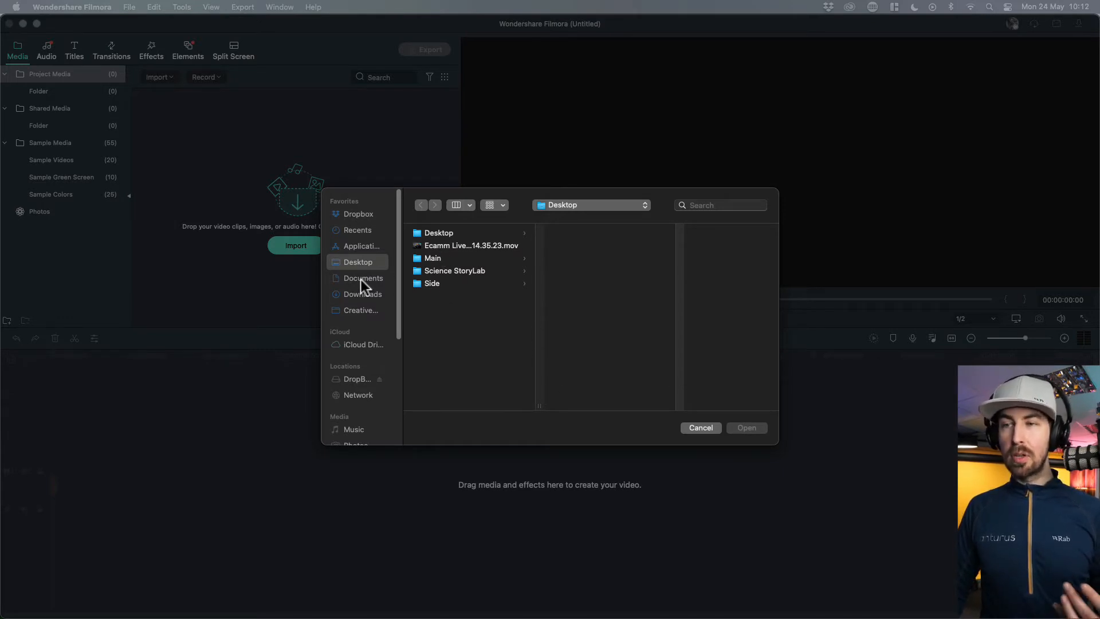
click(456, 271)
click(604, 259)
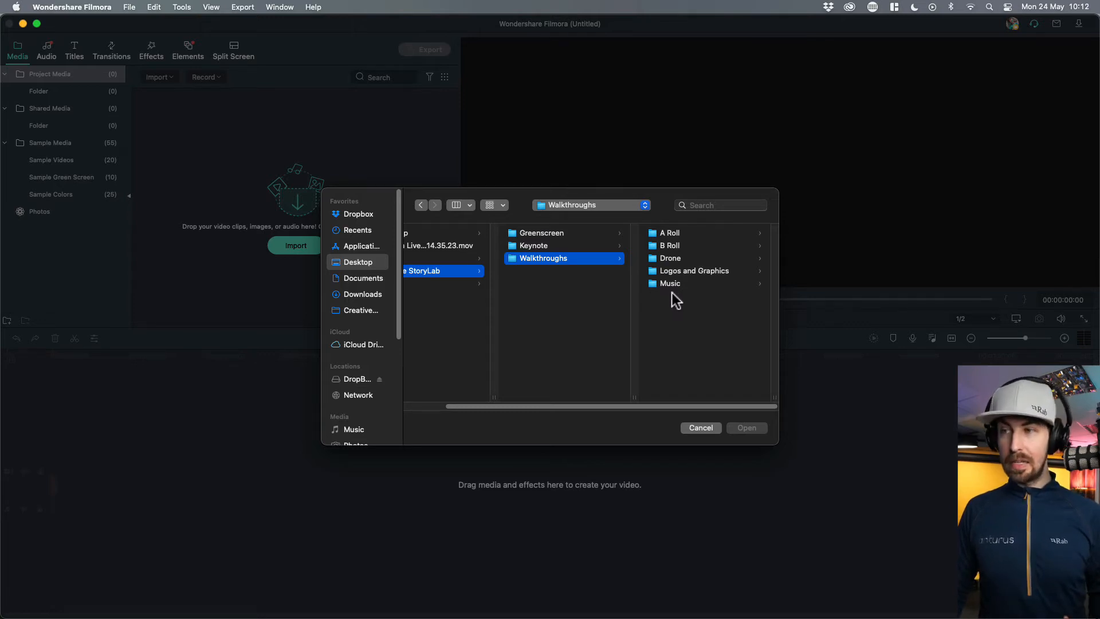
click(699, 427)
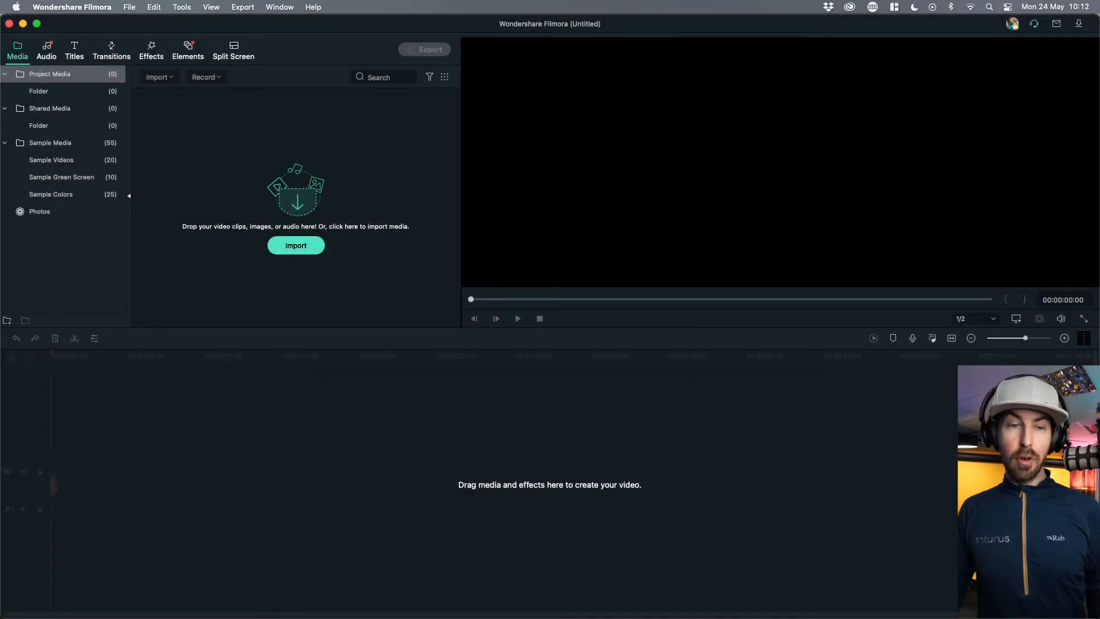
- Import the A Roll, B Roll, Drone, Logos and Graphics, and Music folders from Finder's Walkthroughs folder into the project media
click(7, 437)
drag(690, 234, 902, 94)
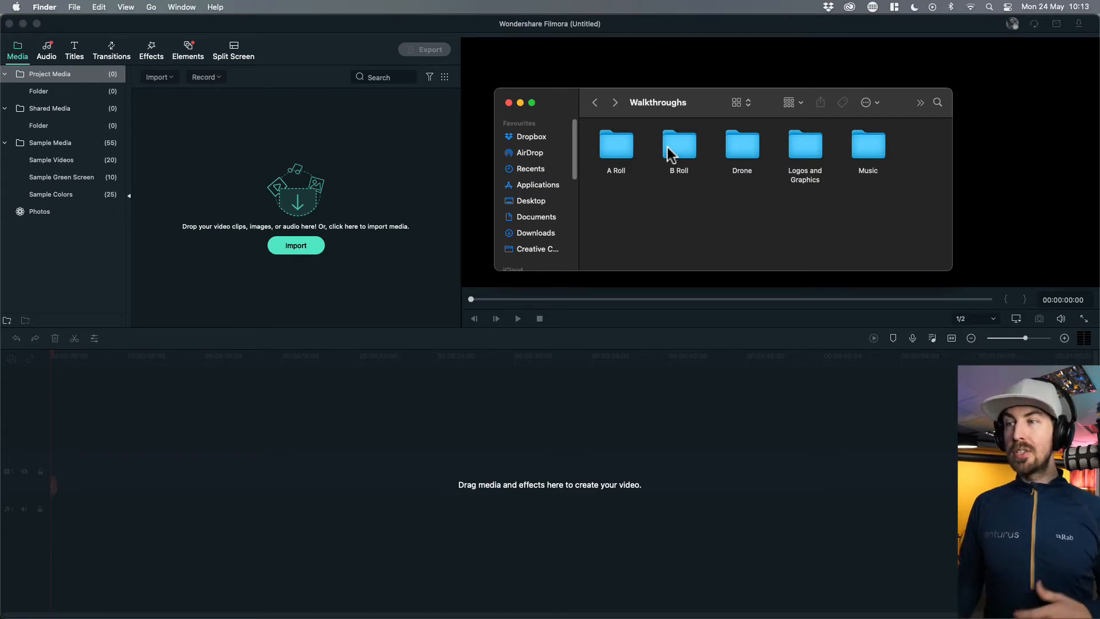
drag(875, 207, 279, 128)
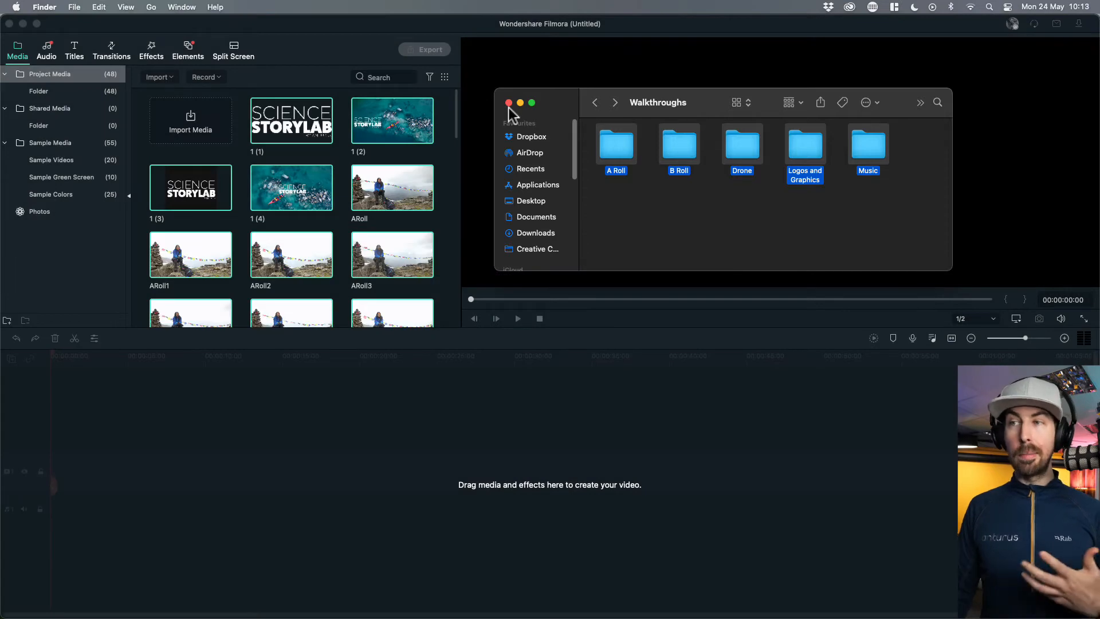
double_click(703, 105)
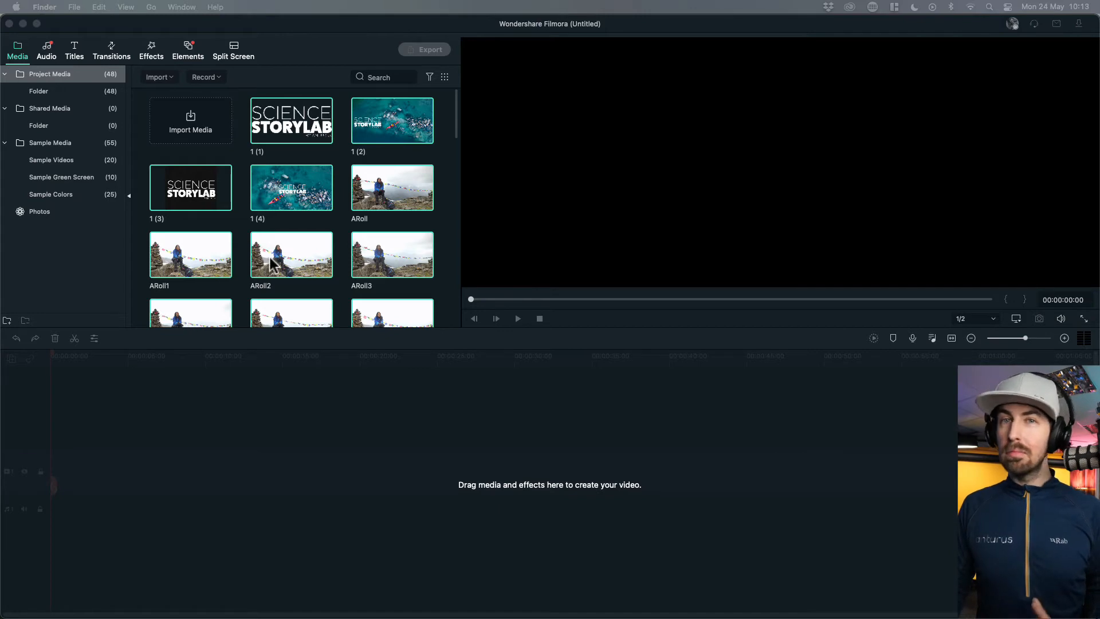
- Look through the imported A Roll, B Roll and Drone clips in the project media
scroll(292, 259, down, 2)
scroll(292, 265, down, 2)
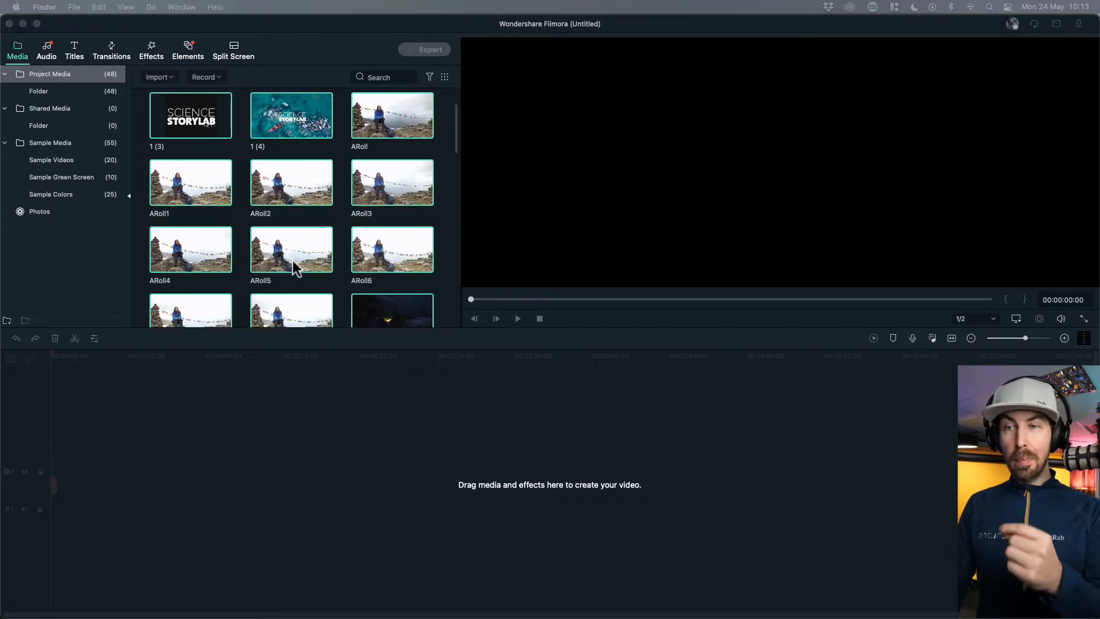
scroll(293, 261, down, 2)
scroll(293, 268, down, 2)
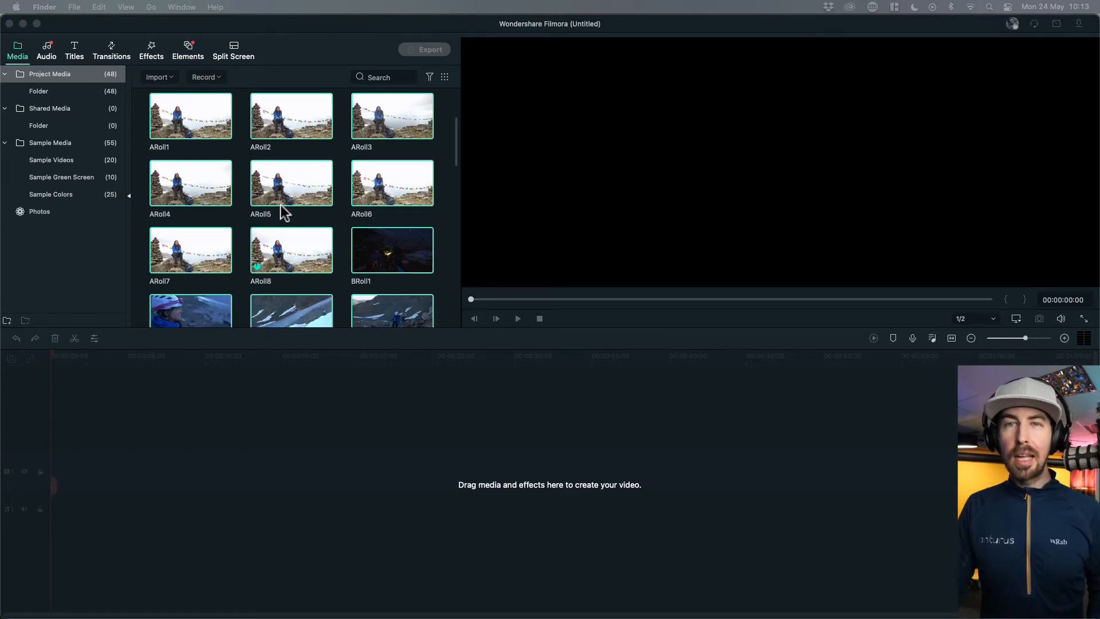
scroll(286, 210, down, 1)
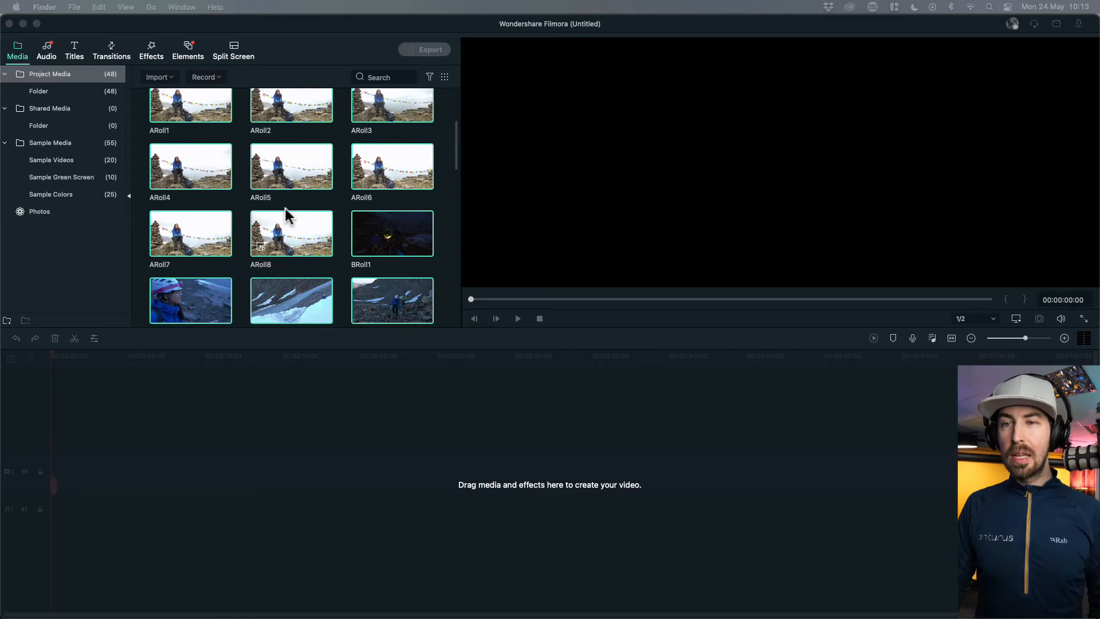
scroll(286, 212, up, 4)
scroll(286, 215, up, 3)
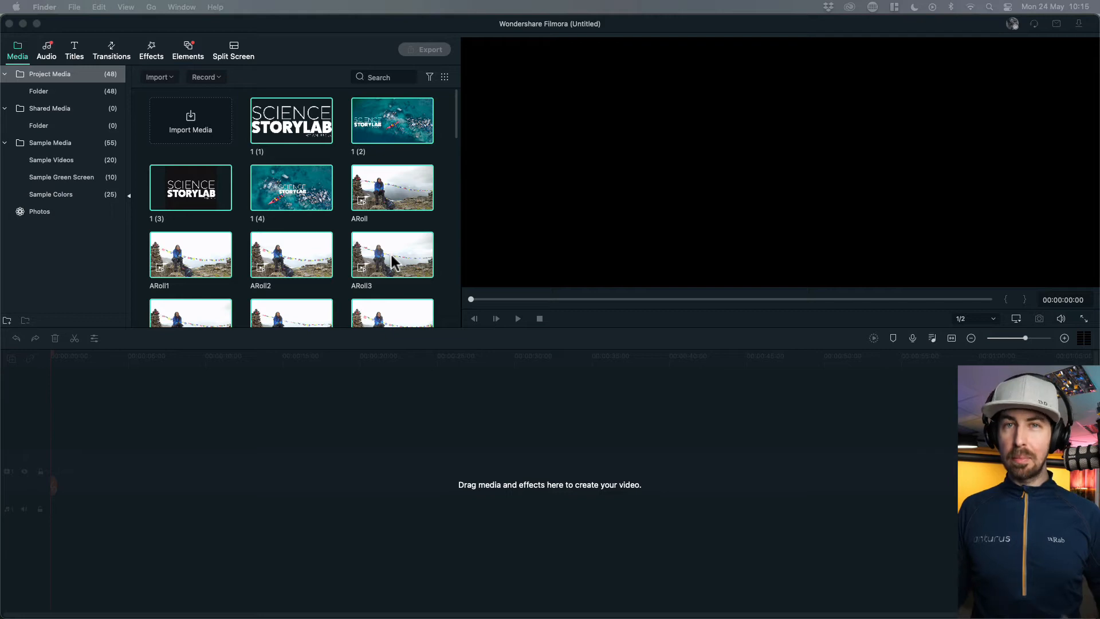
scroll(373, 225, down, 2)
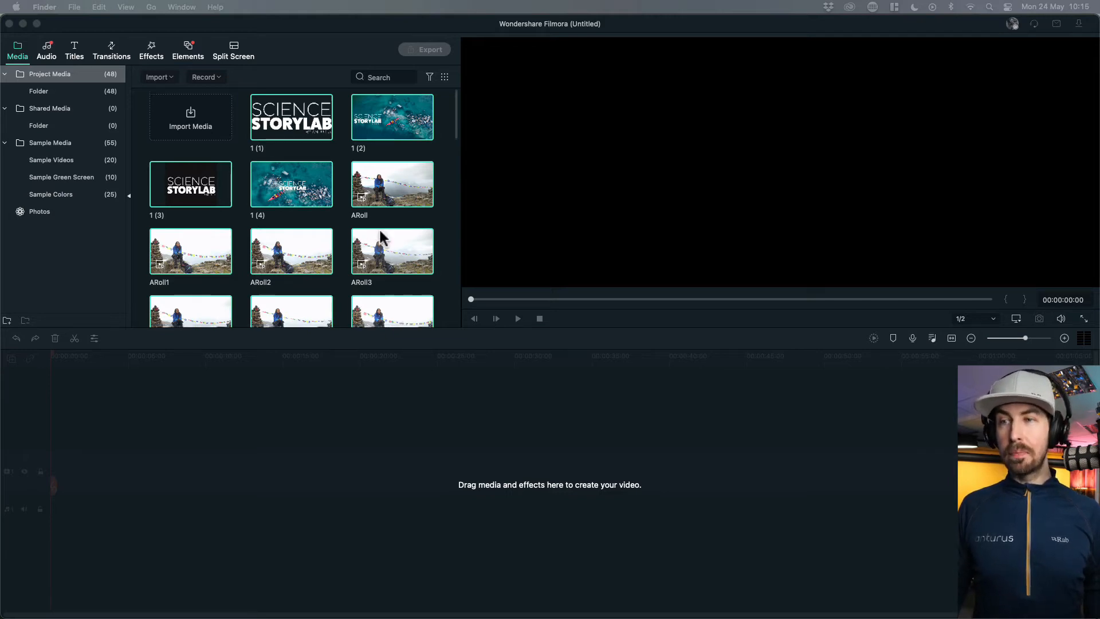
click(455, 106)
drag(453, 159, 453, 170)
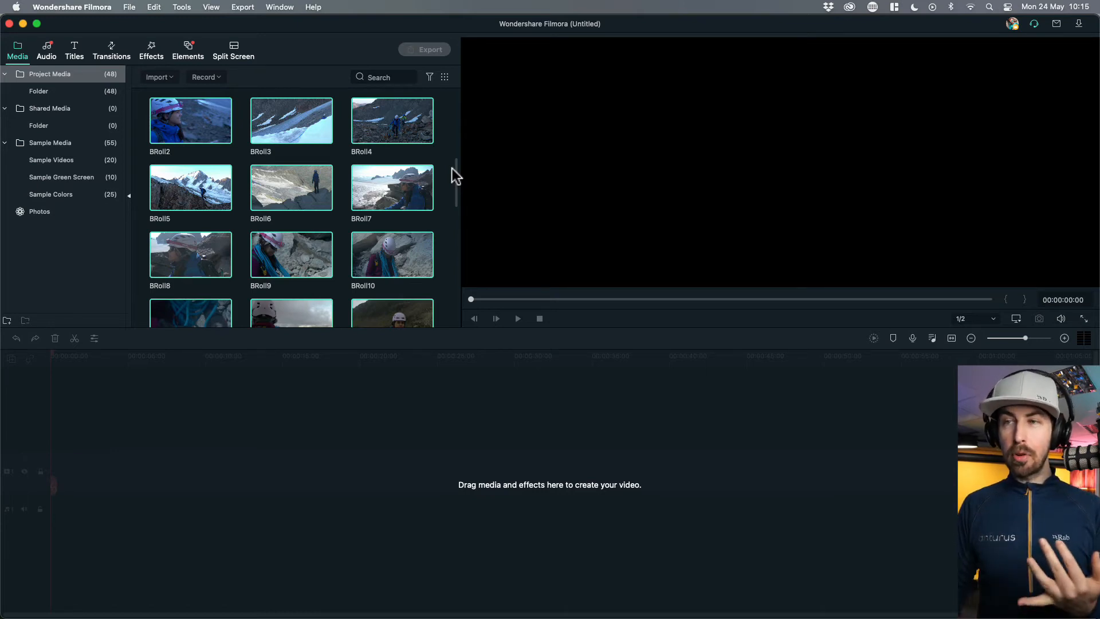
drag(455, 167, 454, 123)
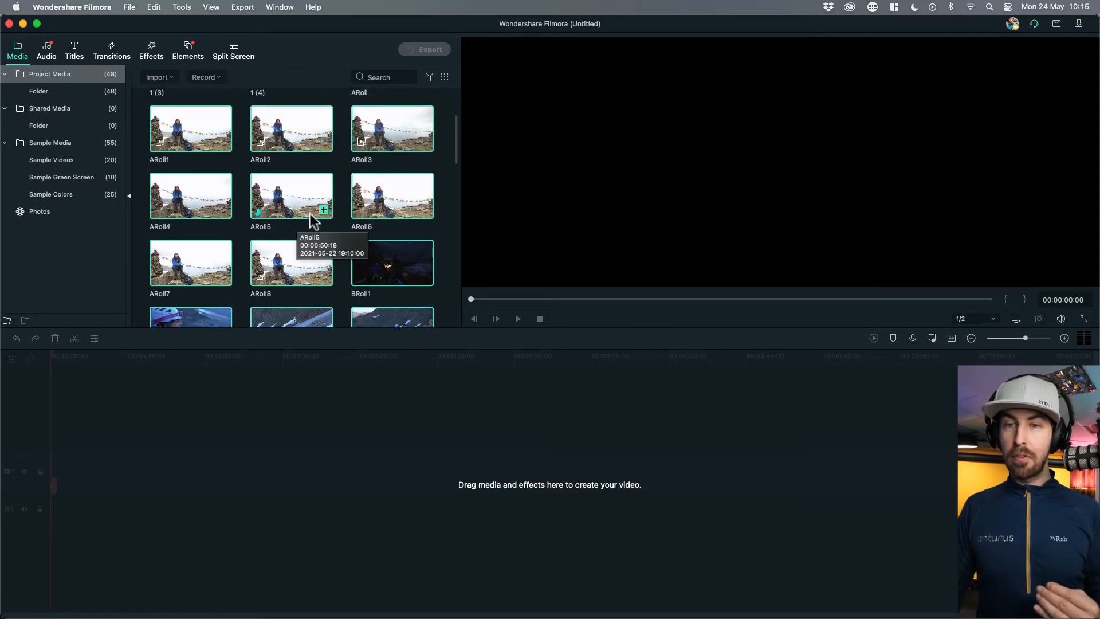
drag(455, 139, 454, 189)
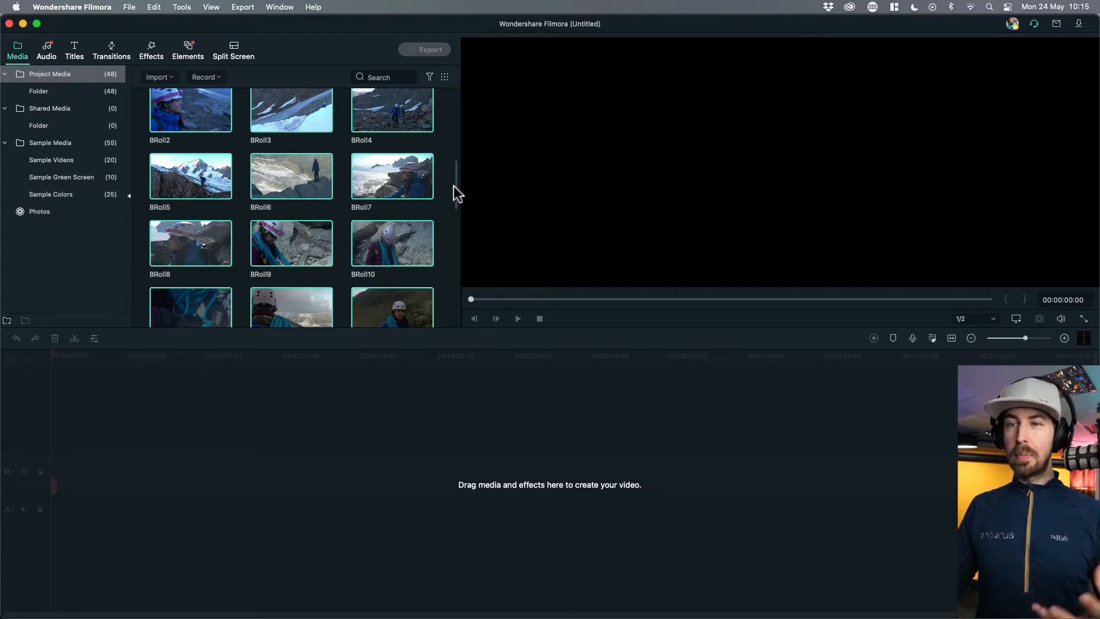
drag(456, 177, 450, 258)
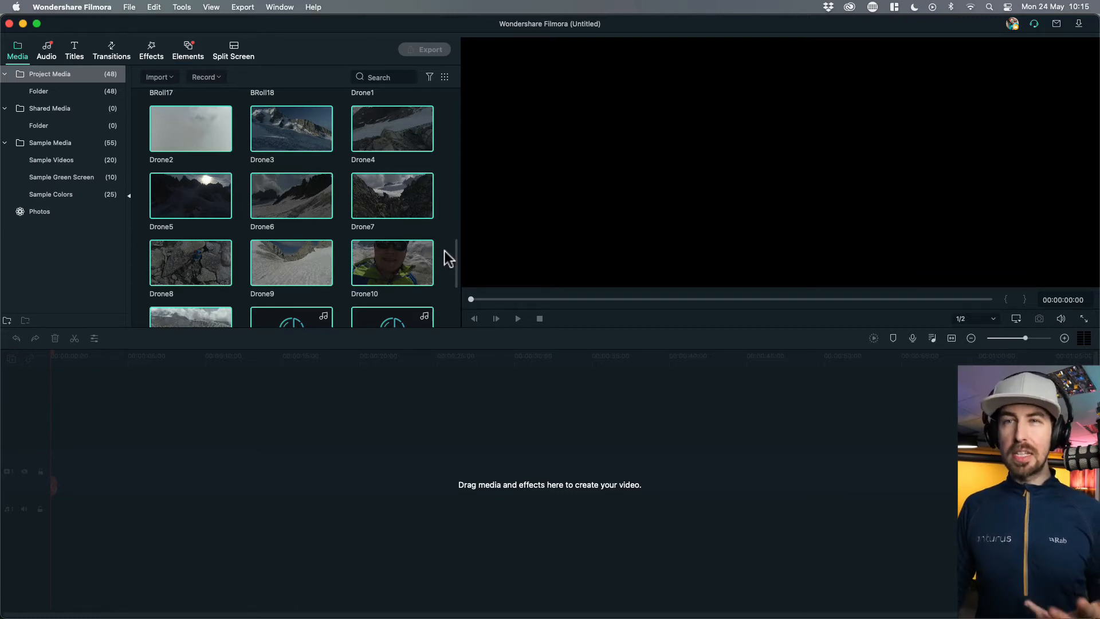
mouse_move(214, 143)
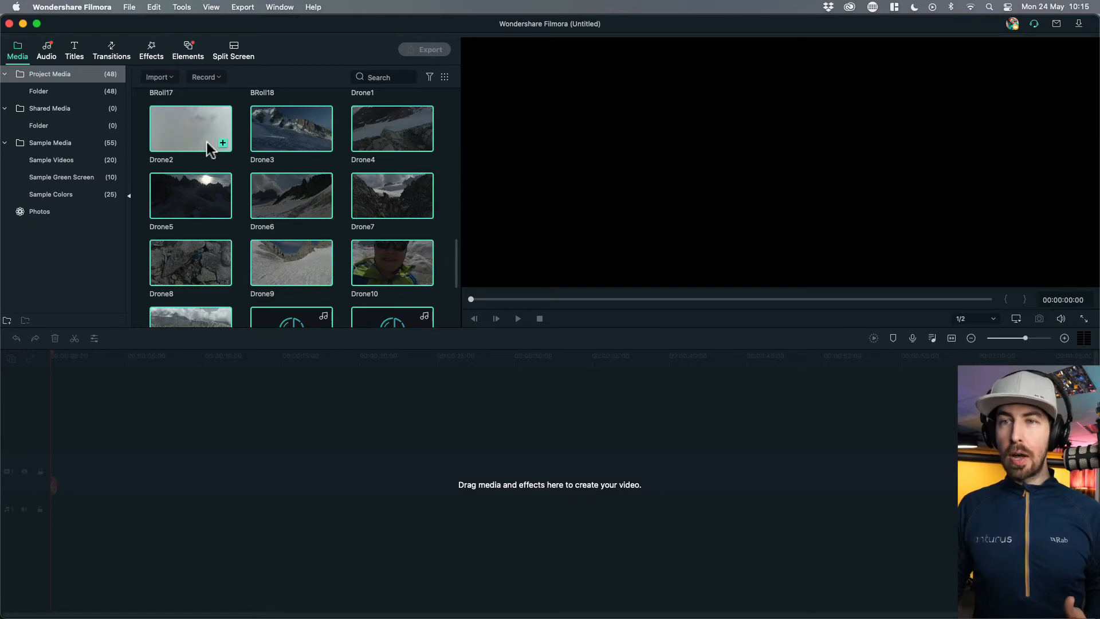
drag(456, 248, 459, 221)
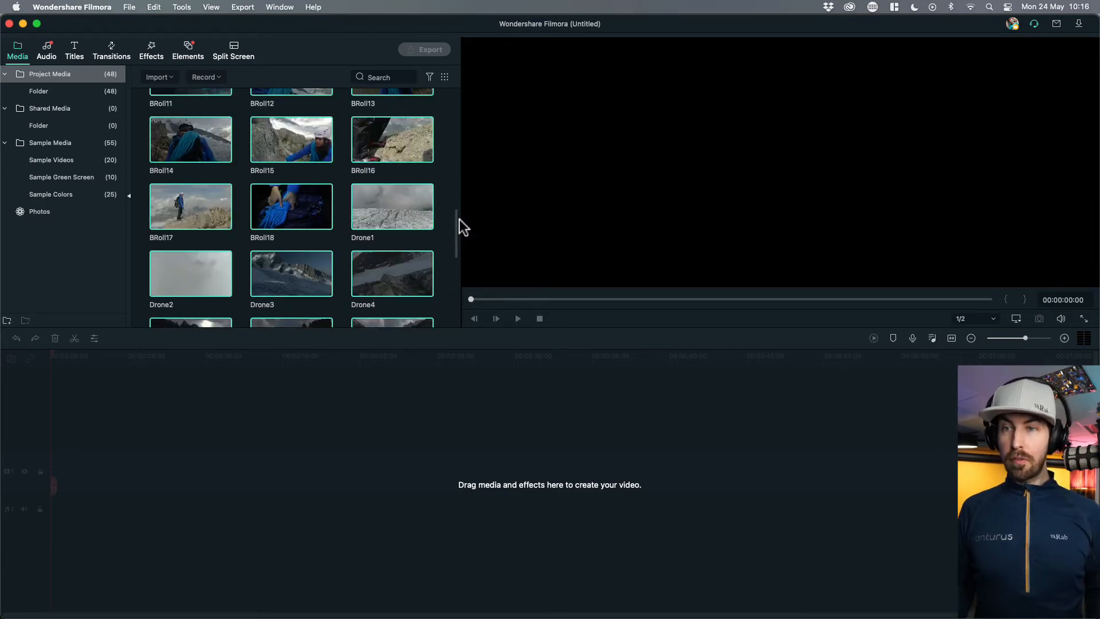
- Preview the Drone2 clip from the project media to find its usable section
click(181, 272)
key(space)
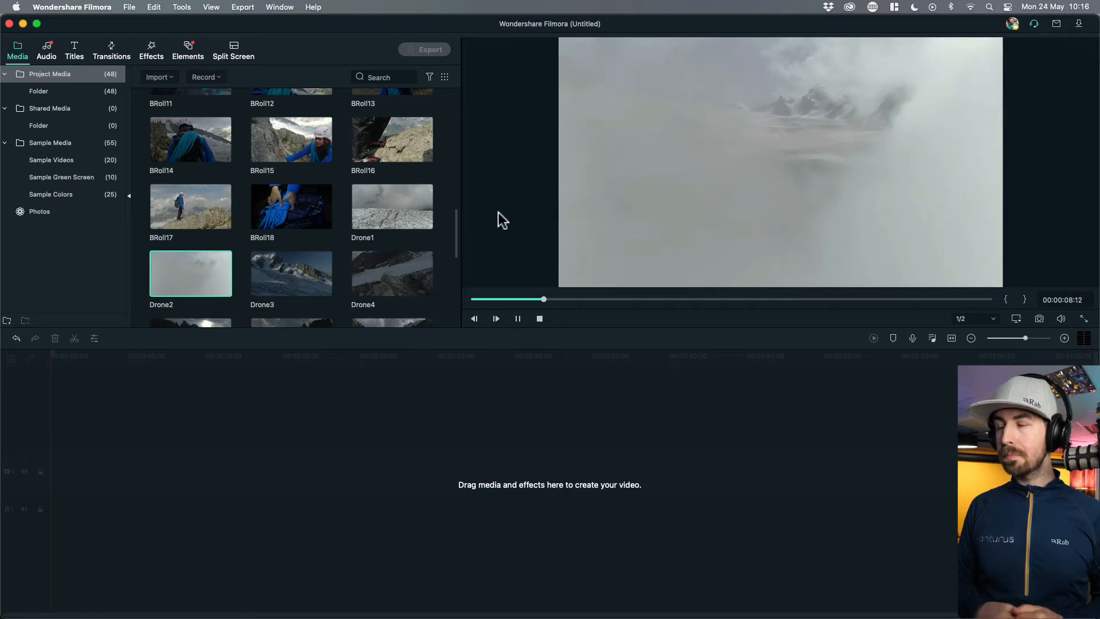
mouse_move(207, 286)
drag(198, 275, 53, 463)
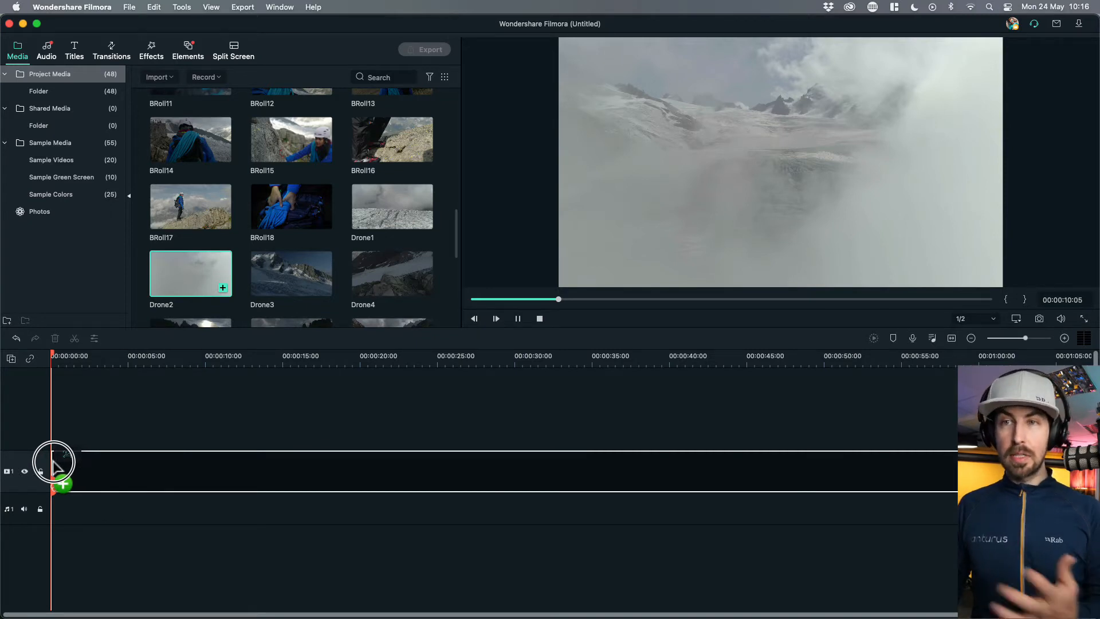
drag(53, 463, 172, 276)
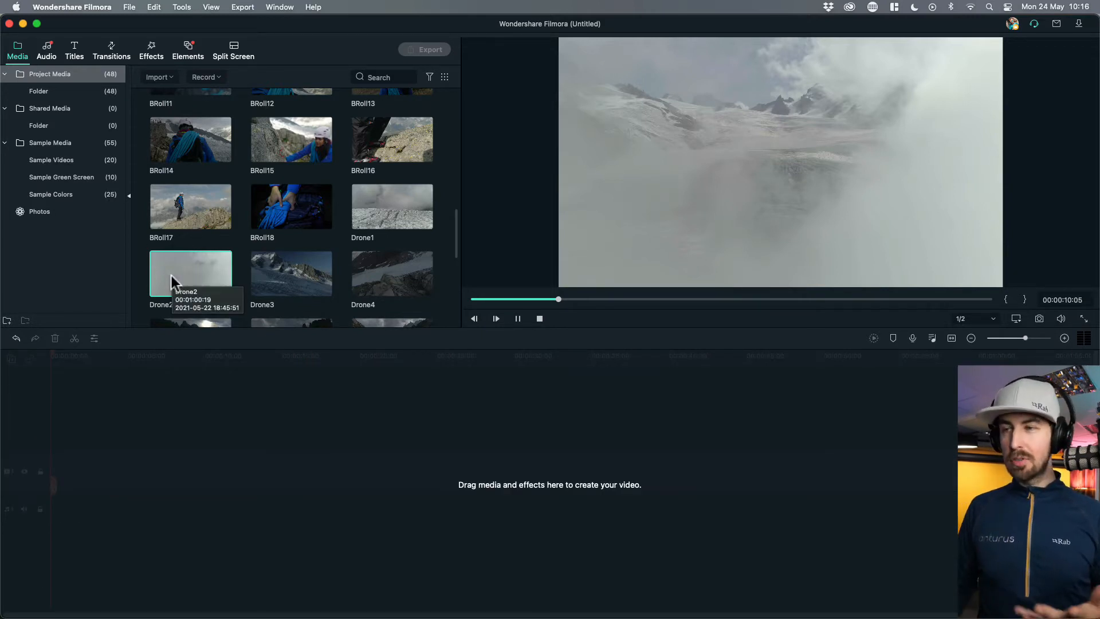
- Mark an in point at 00:00:06:06 and an out point about 10 seconds further on in the Drone2 clip
drag(553, 299, 525, 302)
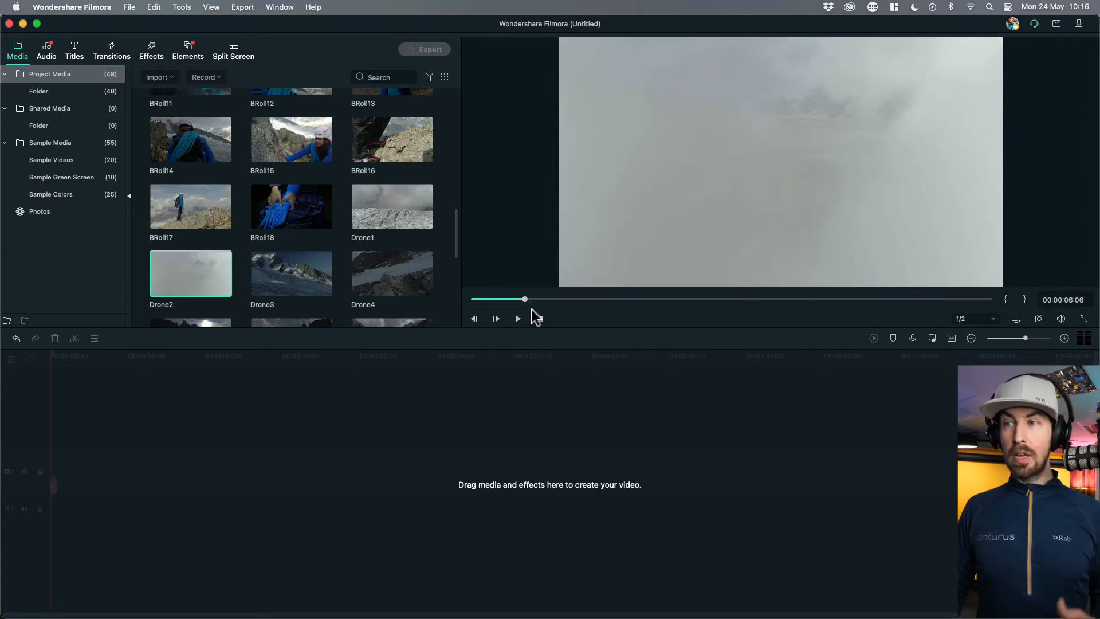
click(1004, 300)
click(518, 318)
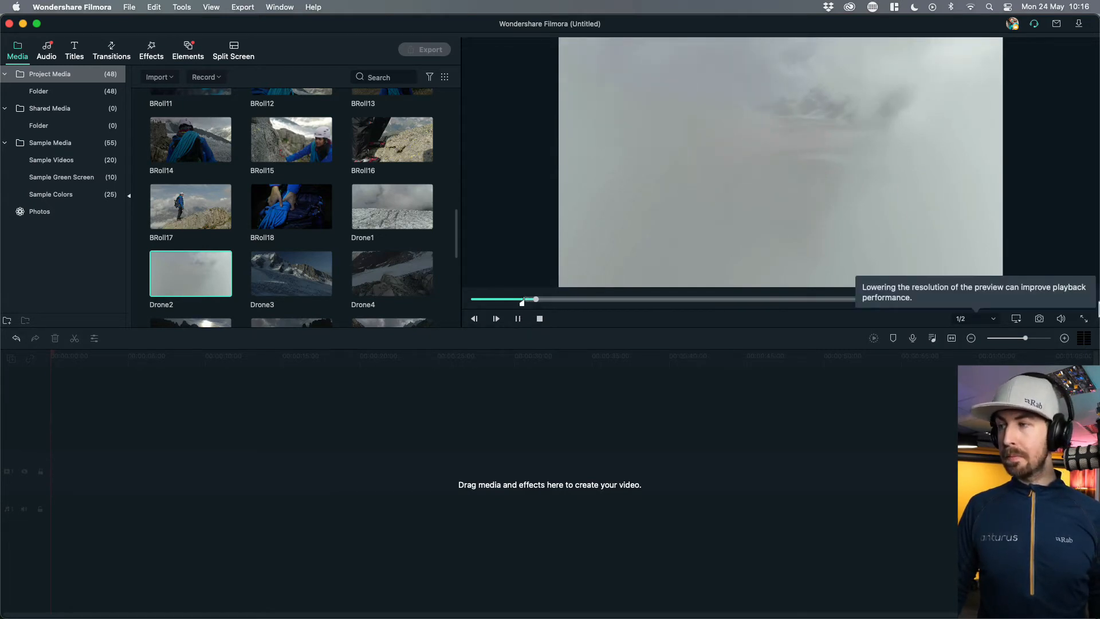
click(992, 319)
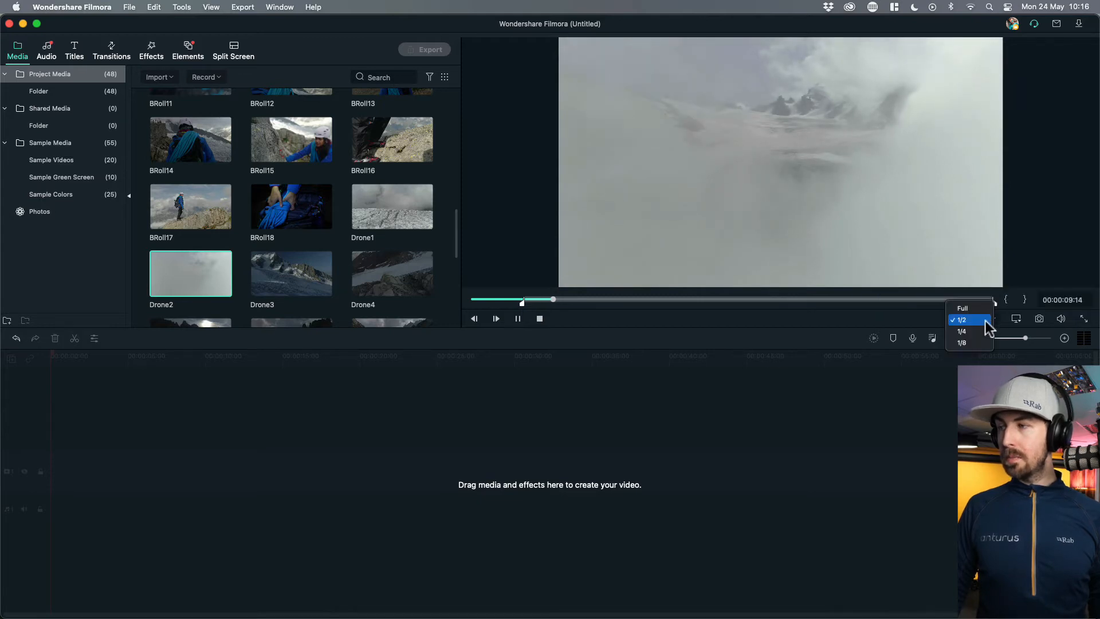
click(987, 321)
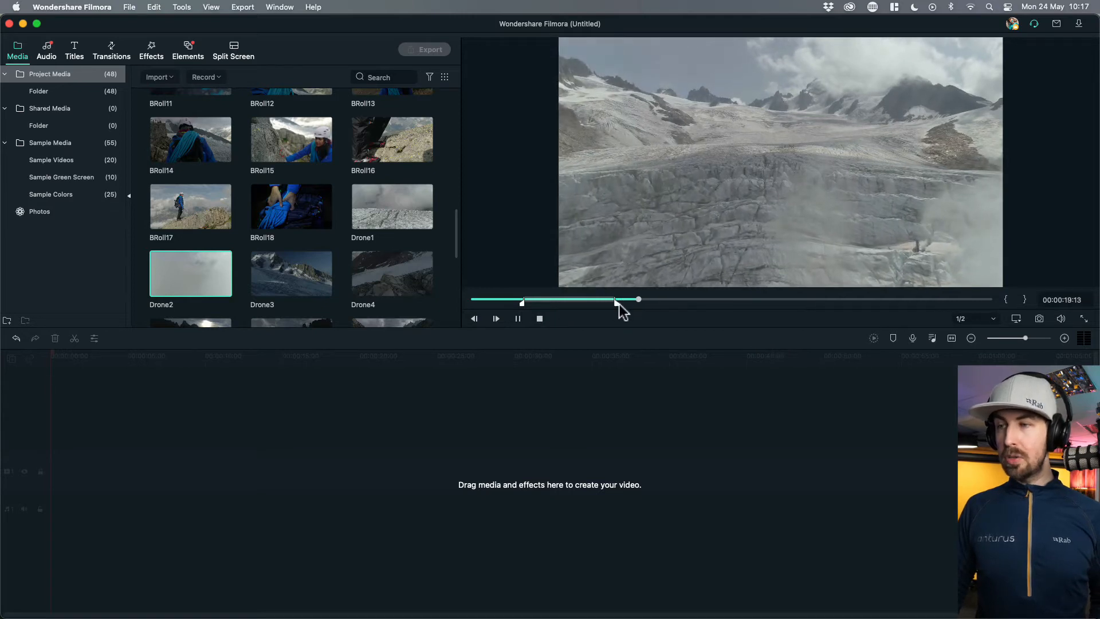
key(space)
- Place the marked Drone2 section at the start of video track 1, match the project to its 4096X2304 25.00fps settings, and play it back
drag(765, 193, 52, 467)
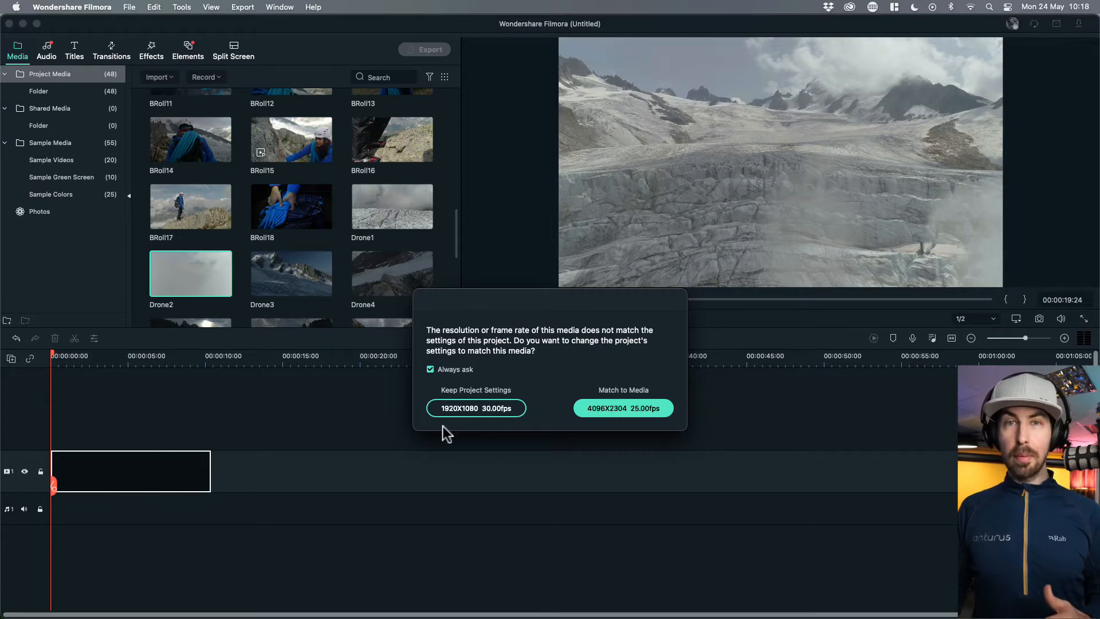
click(609, 408)
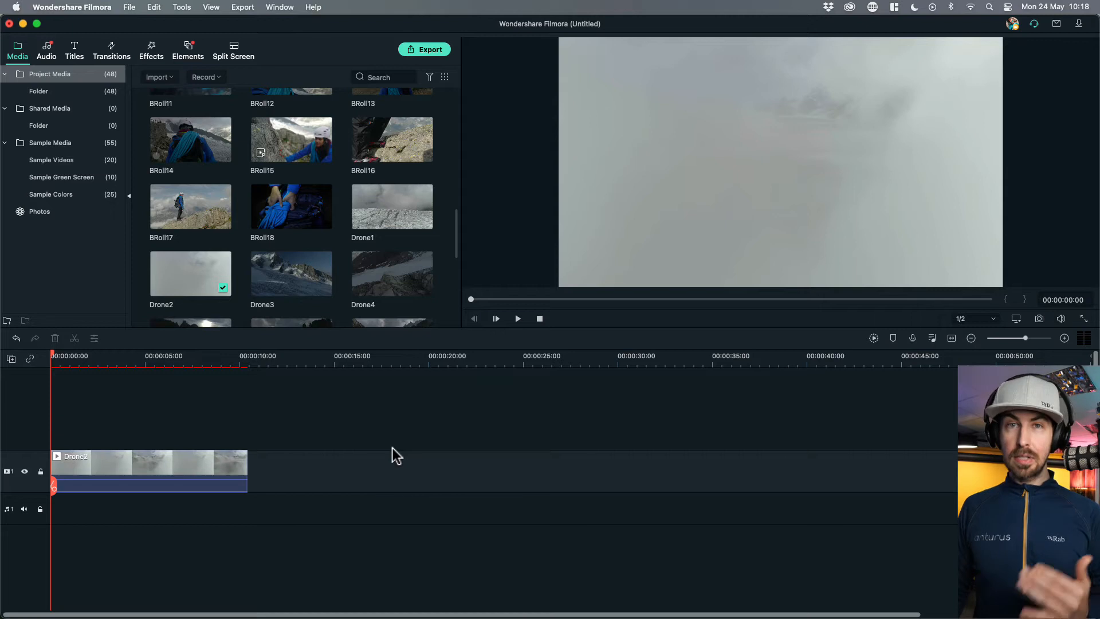
key(space)
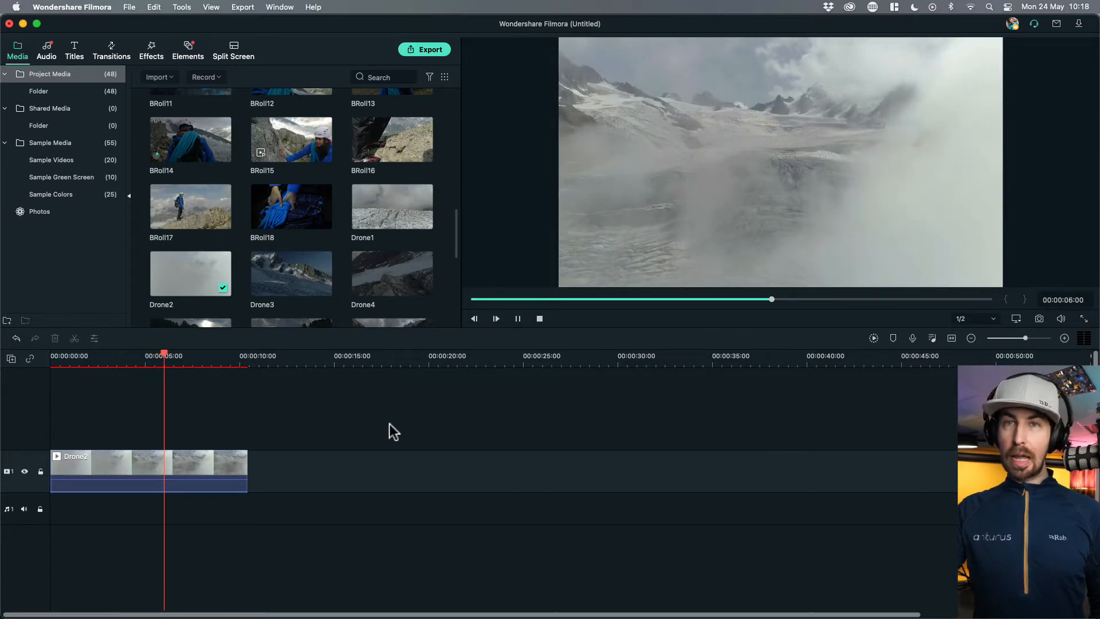
key(space)
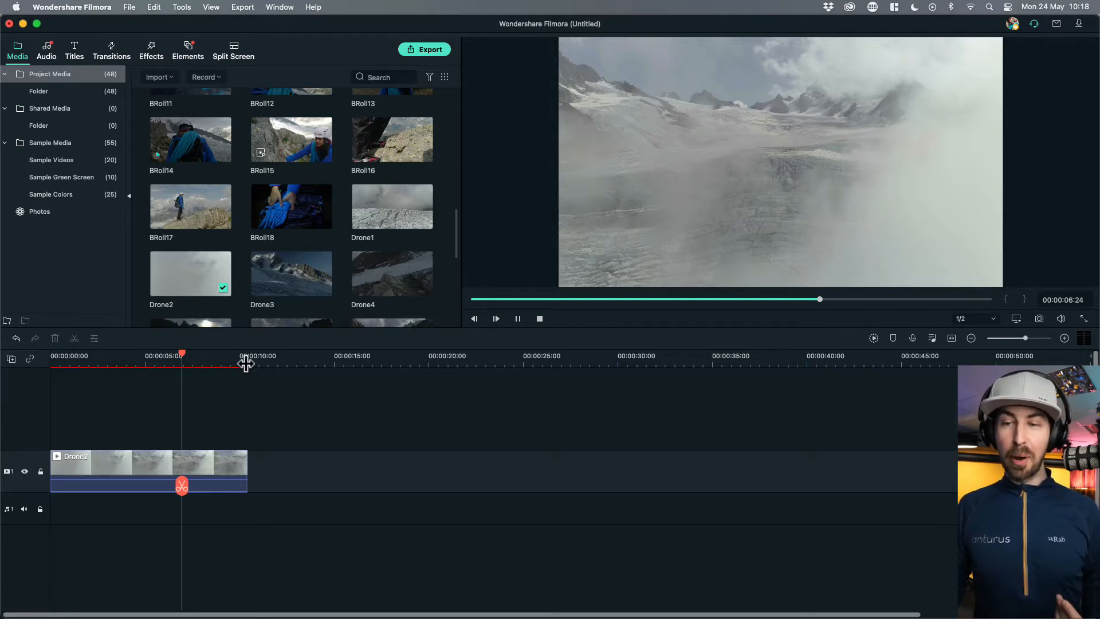
- Speed up the Drone2 clip on video track 1 to 4X and play it back from near its start
click(213, 462)
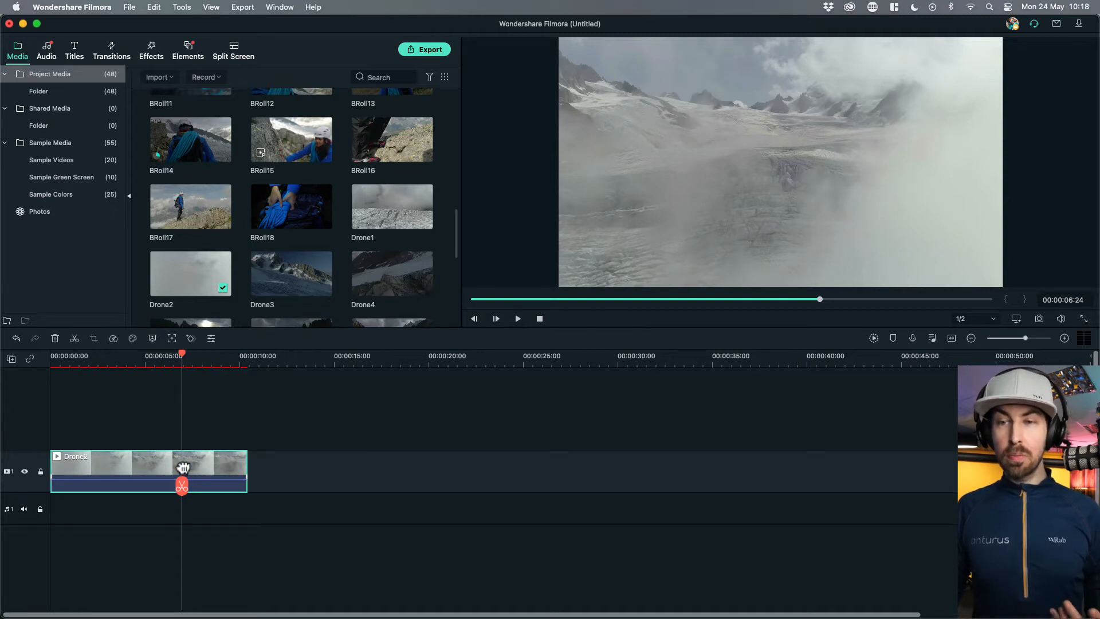
click(115, 338)
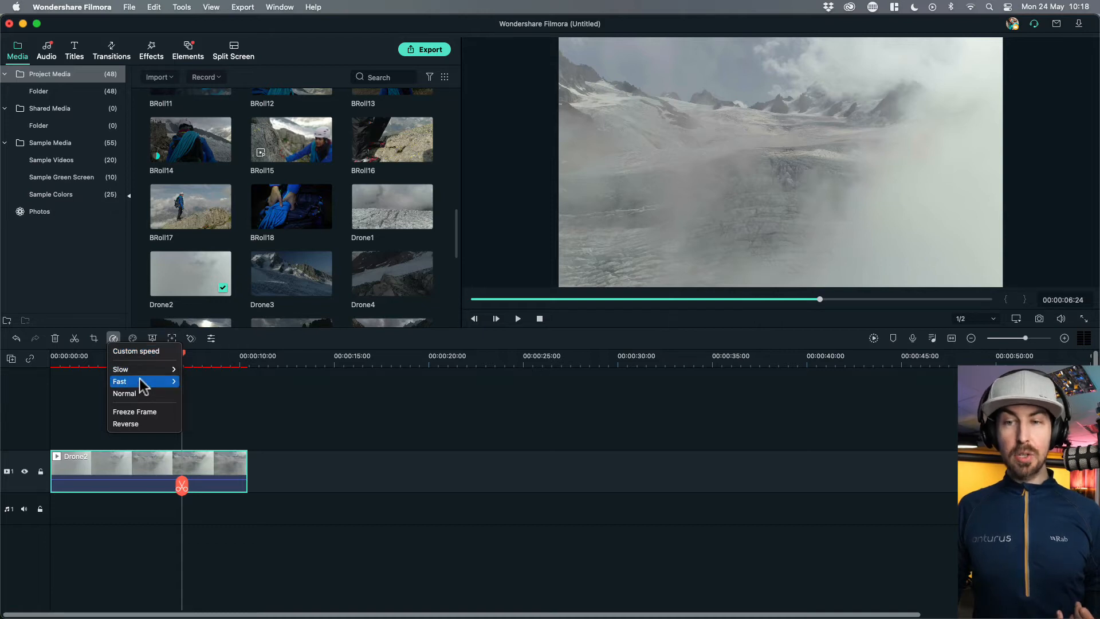
mouse_move(143, 388)
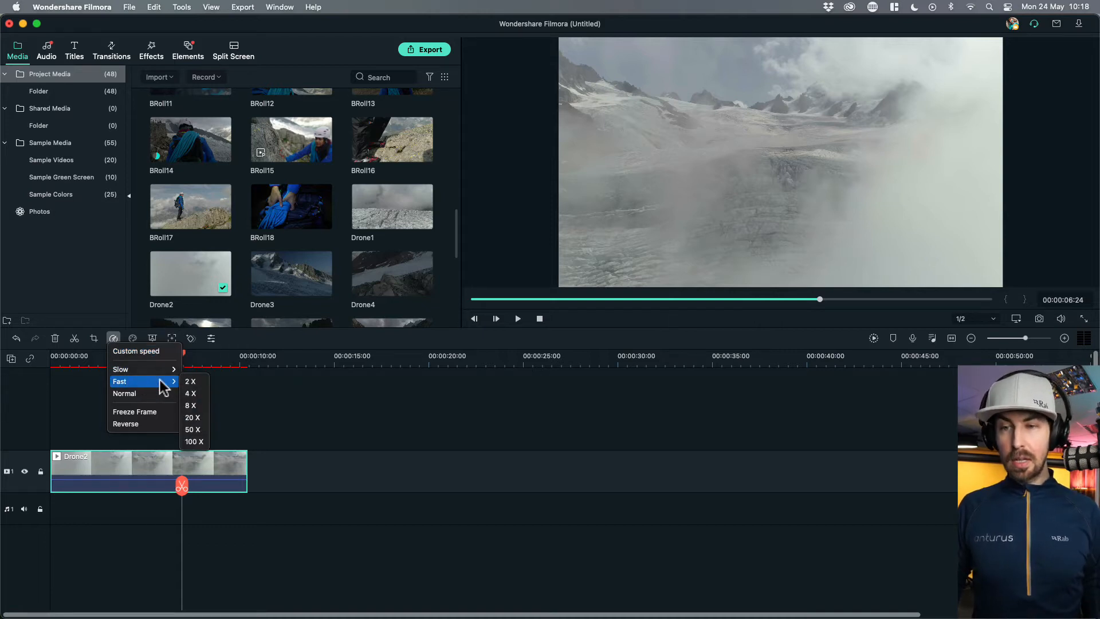
click(199, 394)
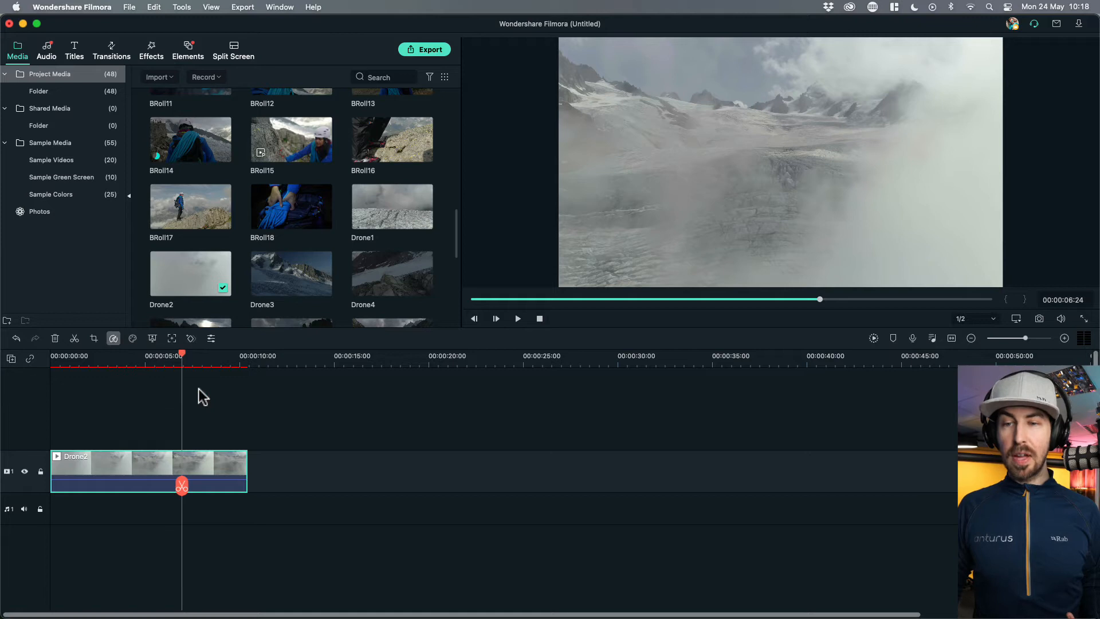
click(55, 360)
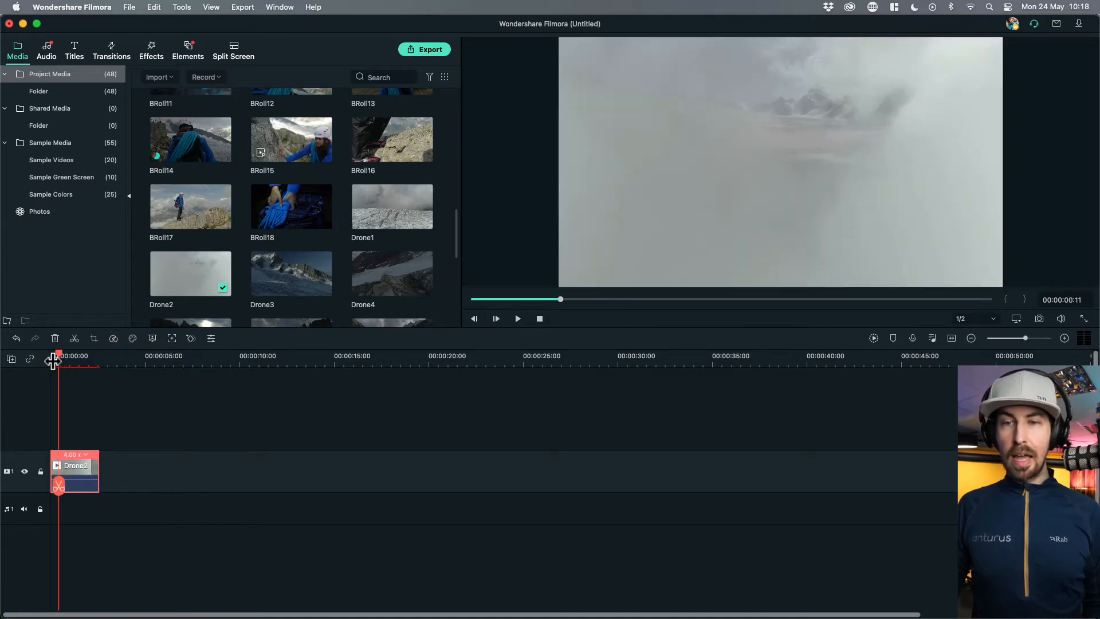
key(space)
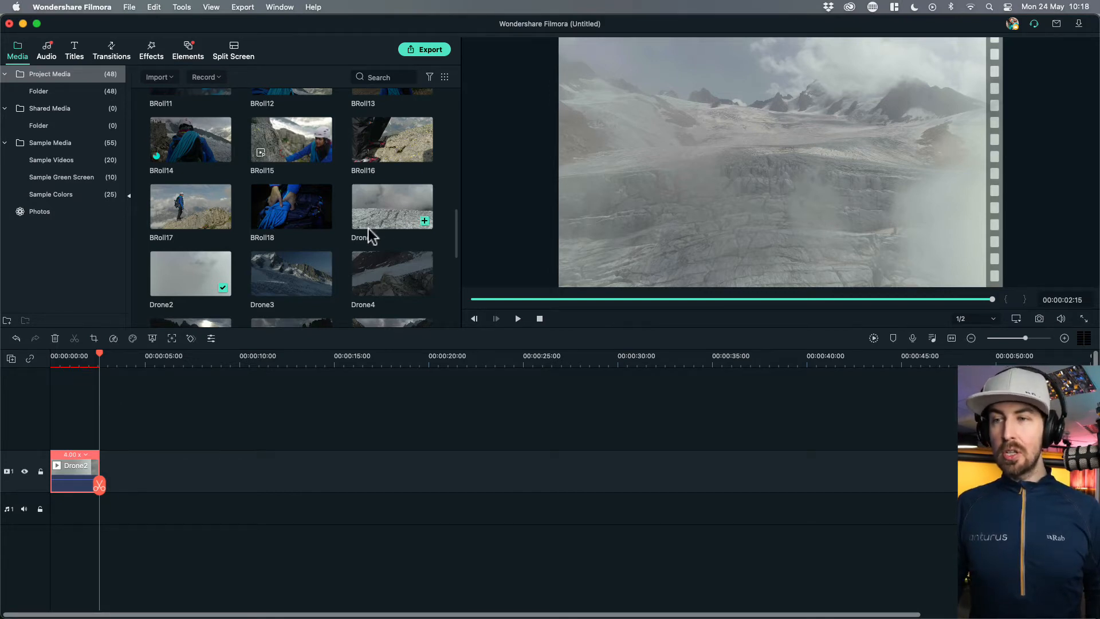
- Preview Drone3, mark a section of about 3 seconds starting around 00:00:22, and place it directly after Drone2 on video track 1
scroll(258, 262, down, 1)
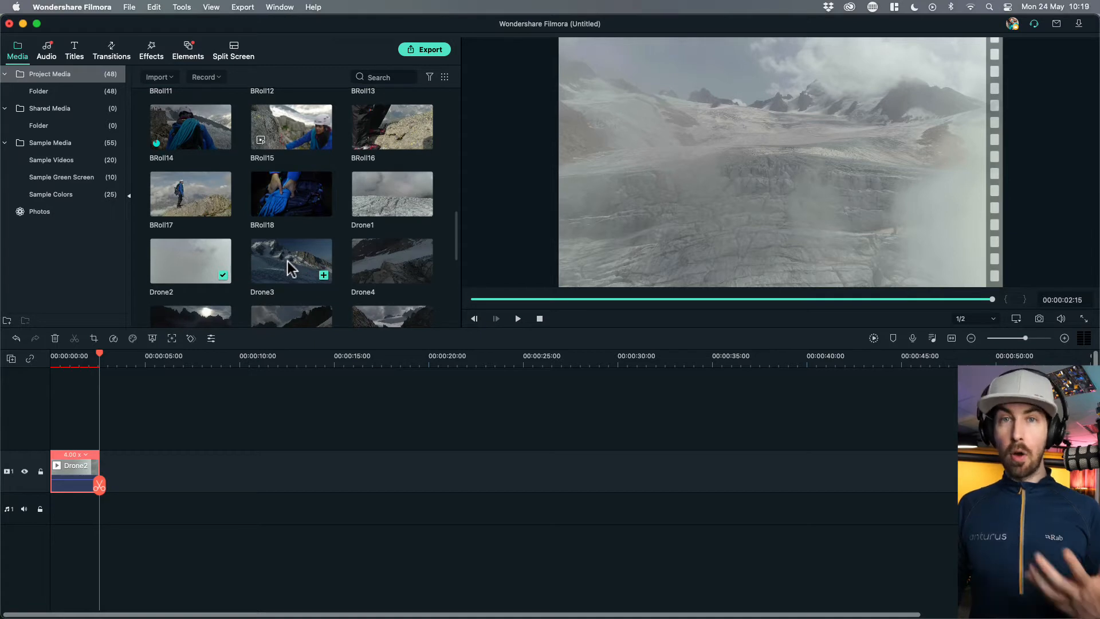
scroll(289, 263, down, 1)
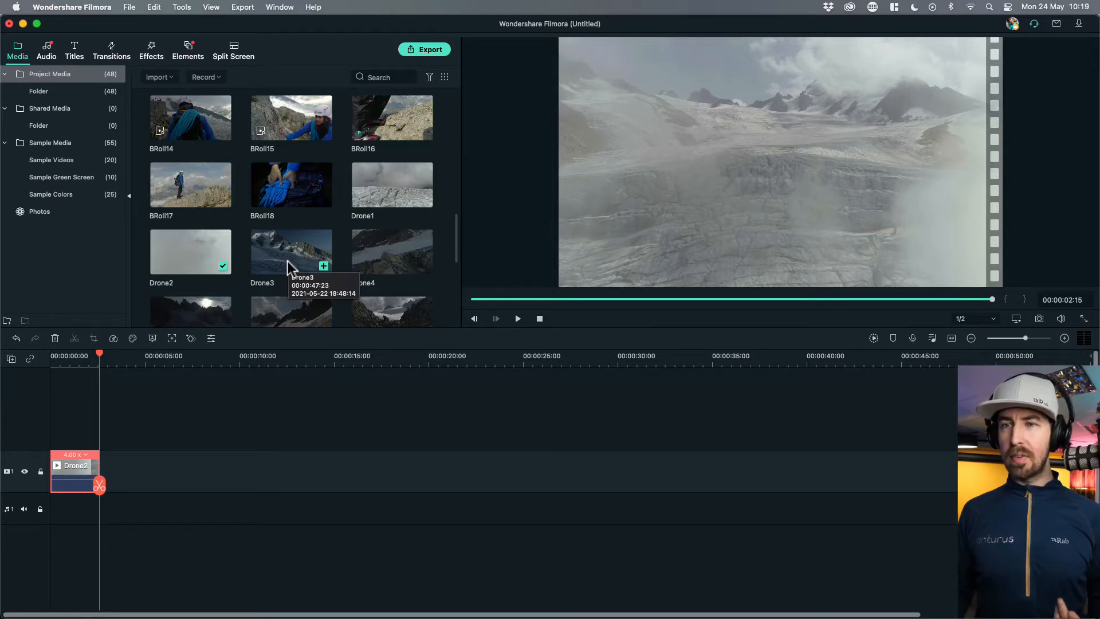
scroll(295, 252, down, 2)
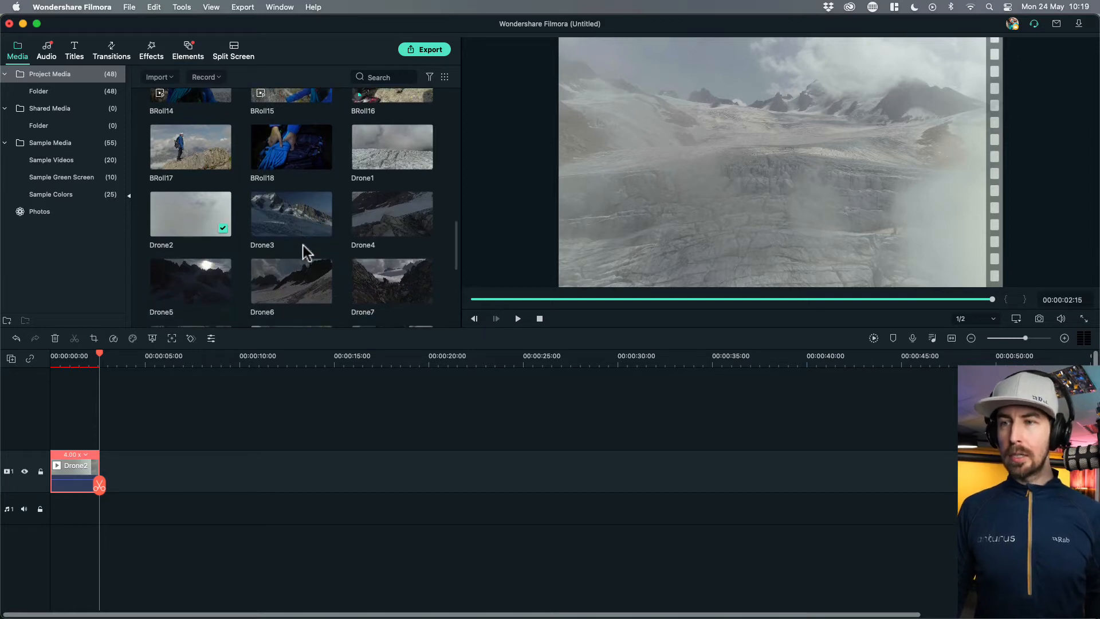
click(288, 211)
key(space)
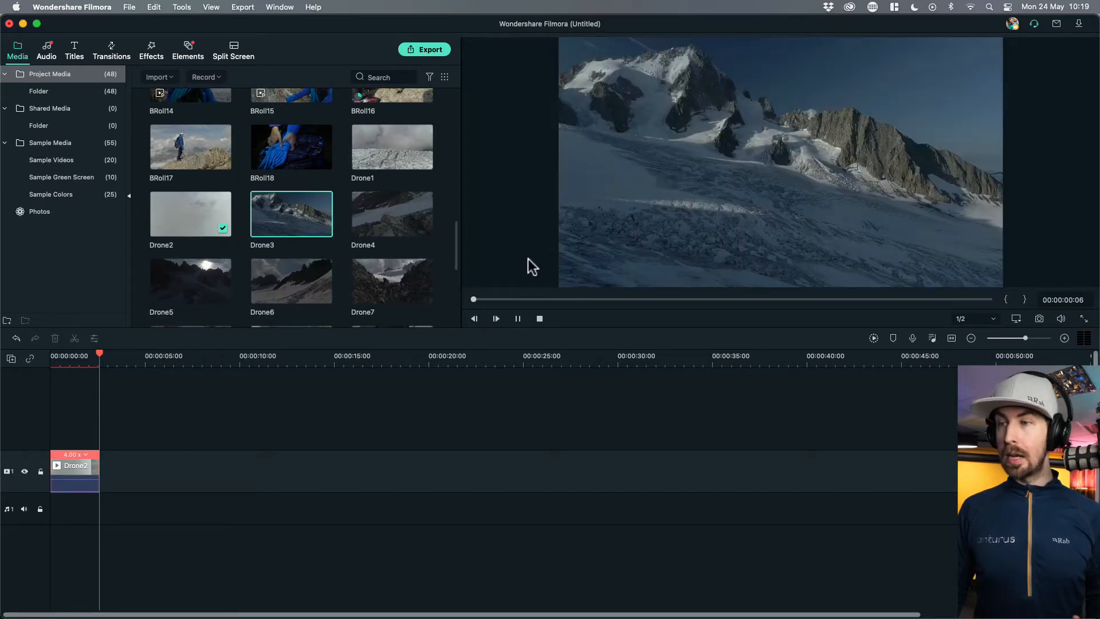
click(682, 298)
click(696, 298)
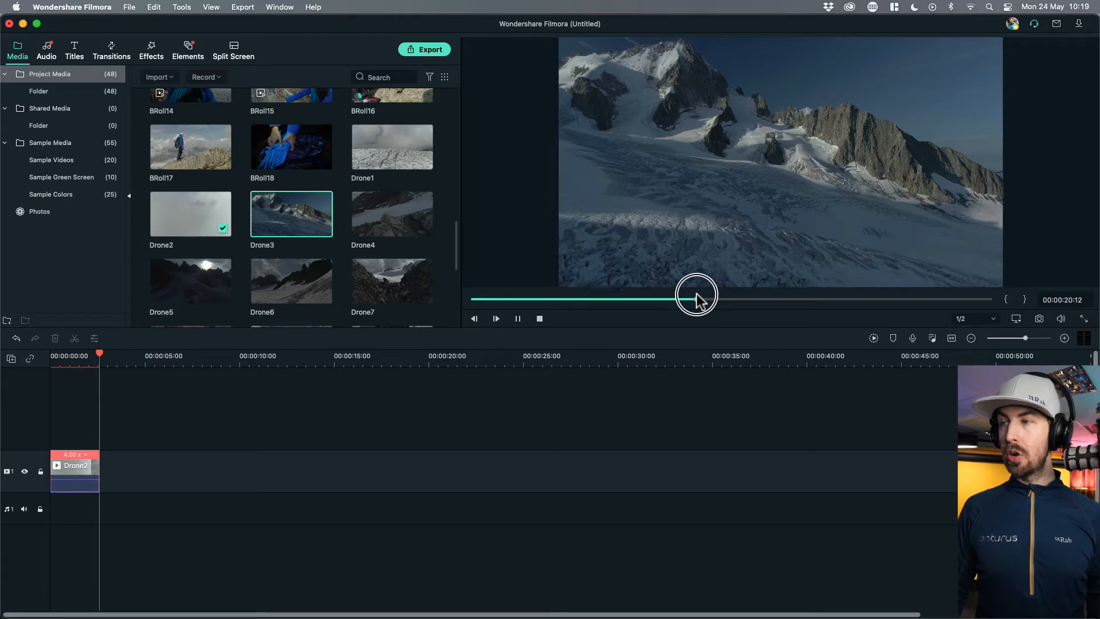
key(i)
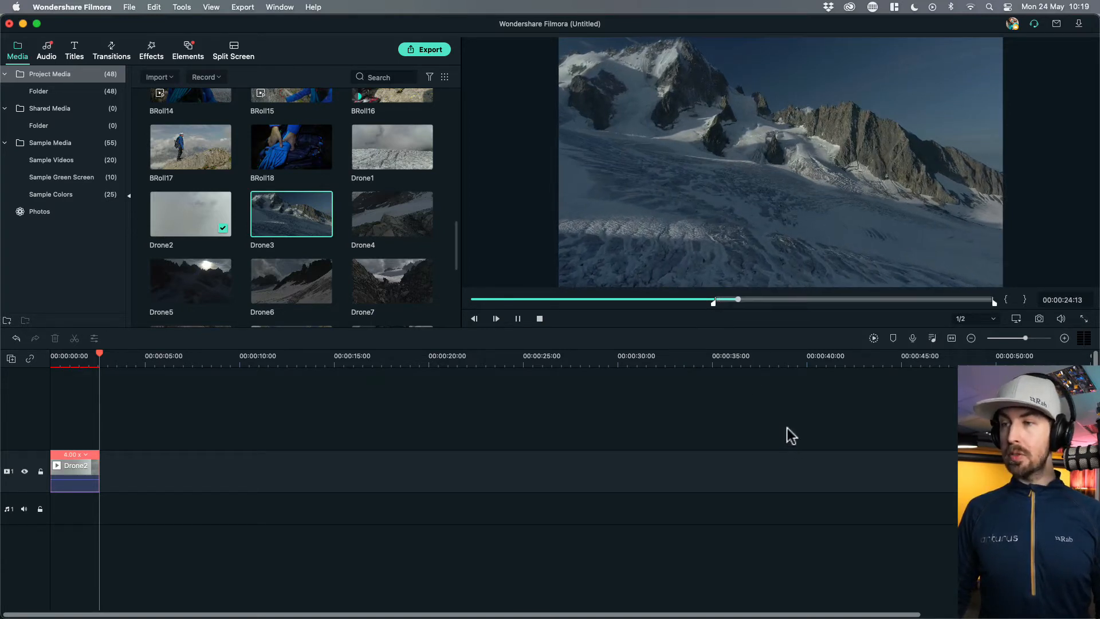
key(o)
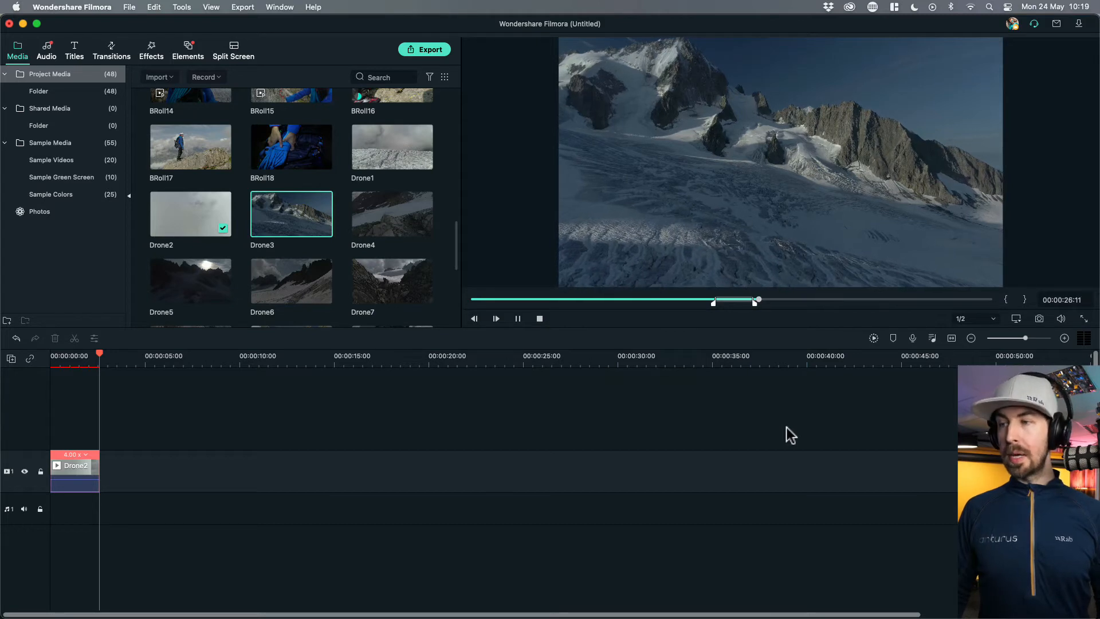
drag(723, 194, 106, 428)
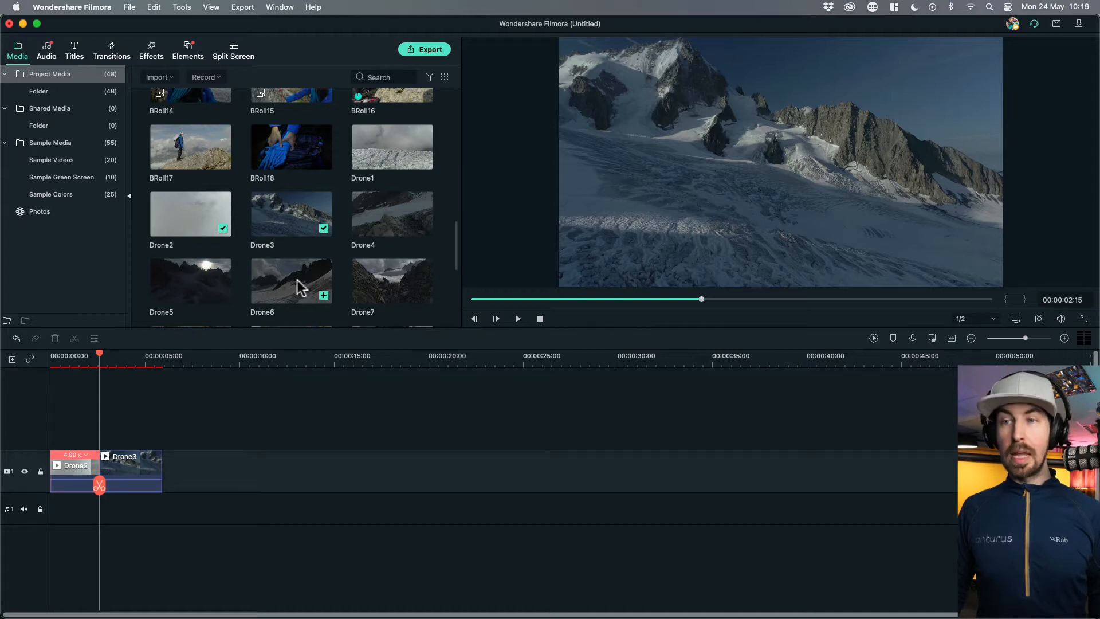
- Preview BRoll5, mark a section of about 3 seconds starting around 00:00:13, and place it directly after Drone3 on video track 1
scroll(310, 268, down, 1)
scroll(310, 267, up, 1)
scroll(314, 274, up, 8)
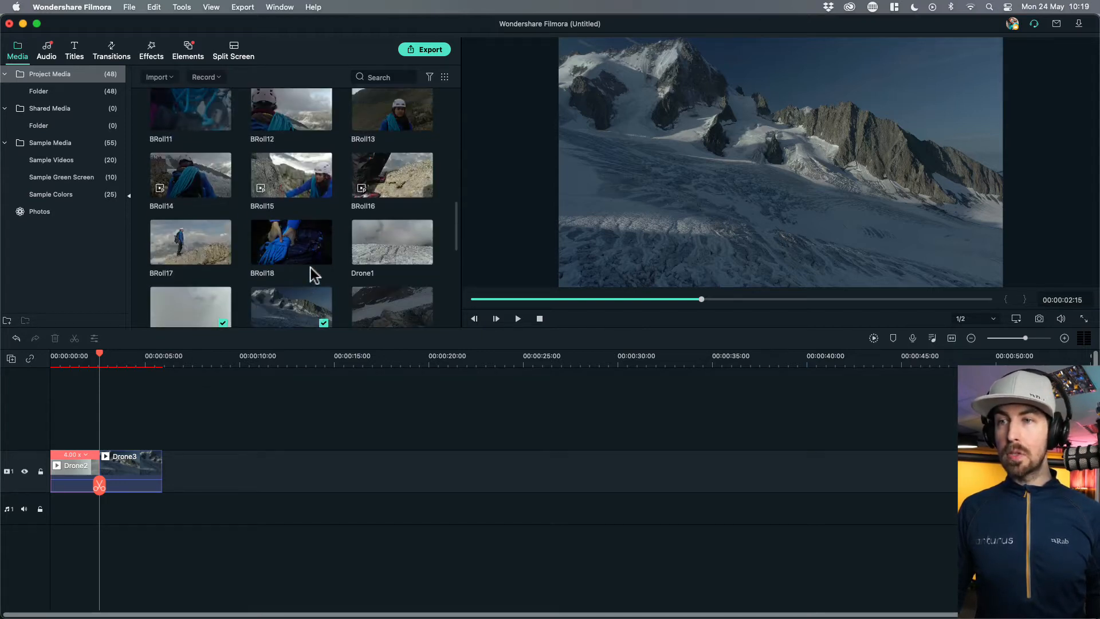
scroll(310, 267, up, 5)
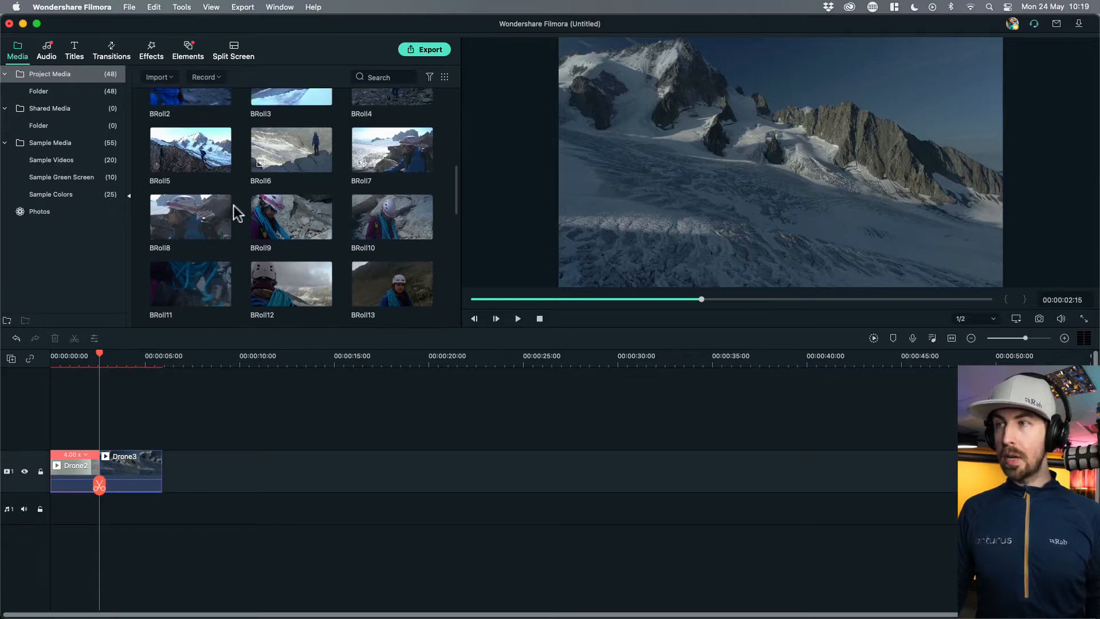
click(194, 155)
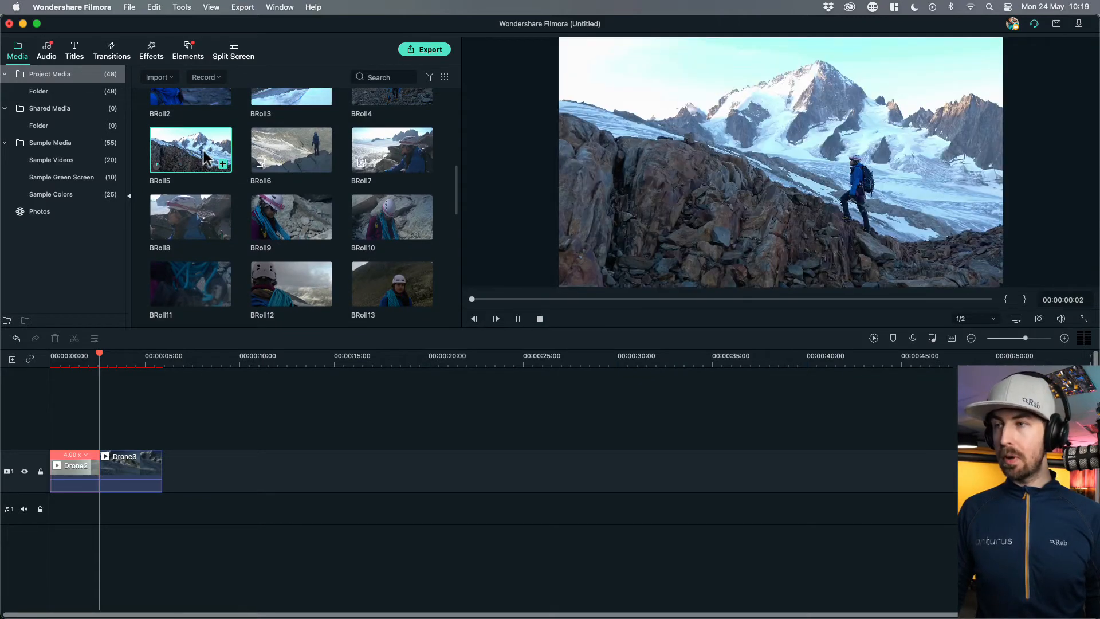
drag(687, 299, 704, 298)
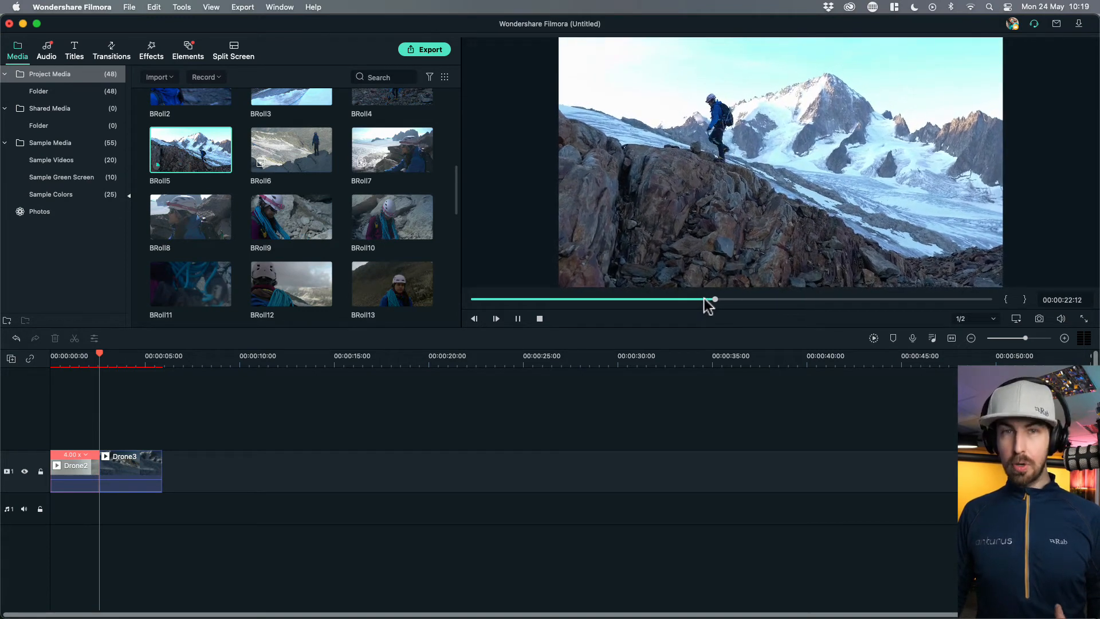
click(518, 318)
click(632, 299)
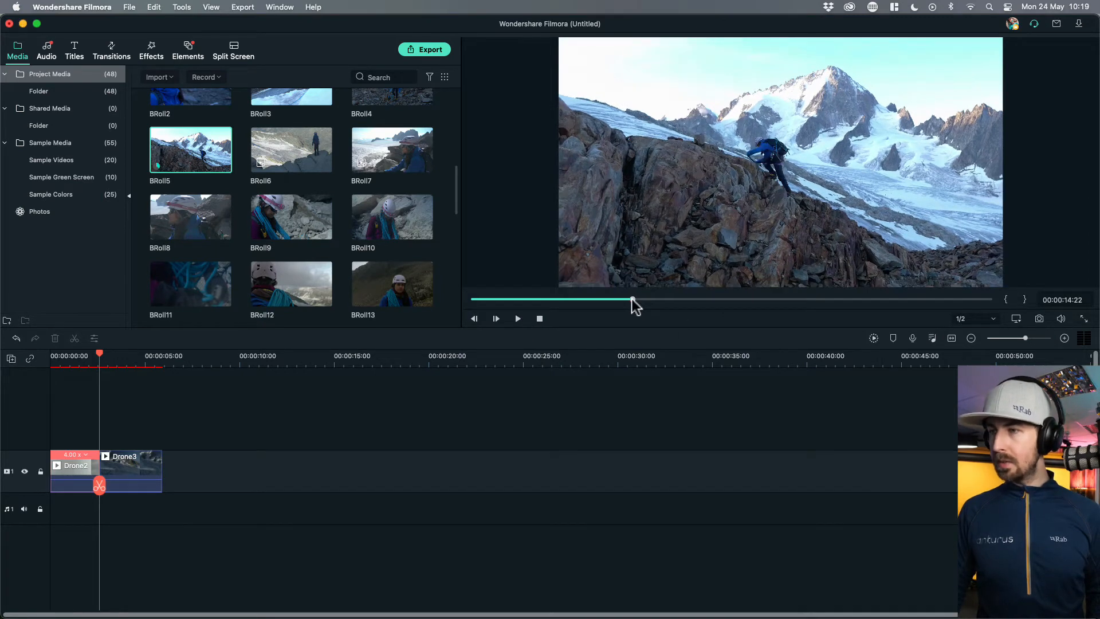
key(space)
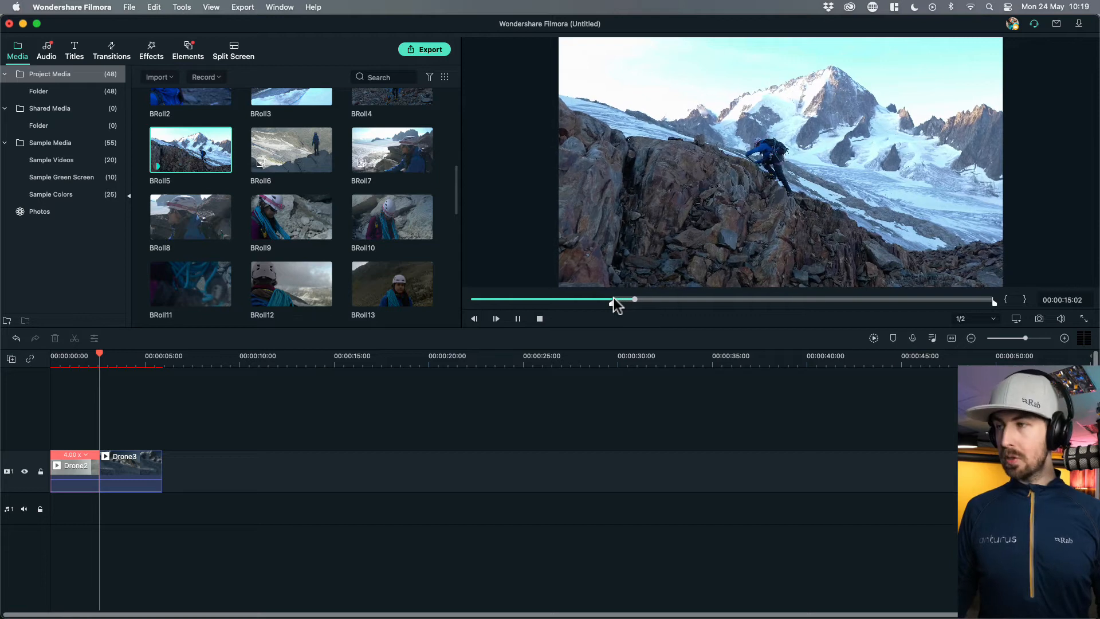
drag(757, 212, 168, 471)
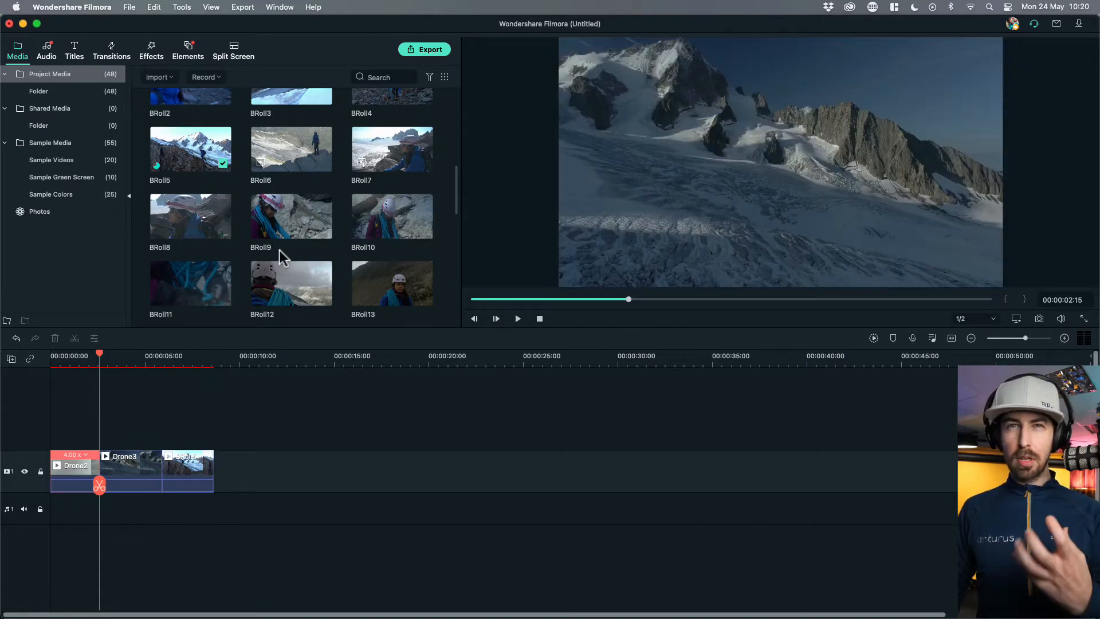
- Preview BRoll2, mark a section of about 2.5 seconds starting around 00:00:07, and place it directly after BRoll5 on video track 1
scroll(279, 250, up, 1)
scroll(280, 250, up, 5)
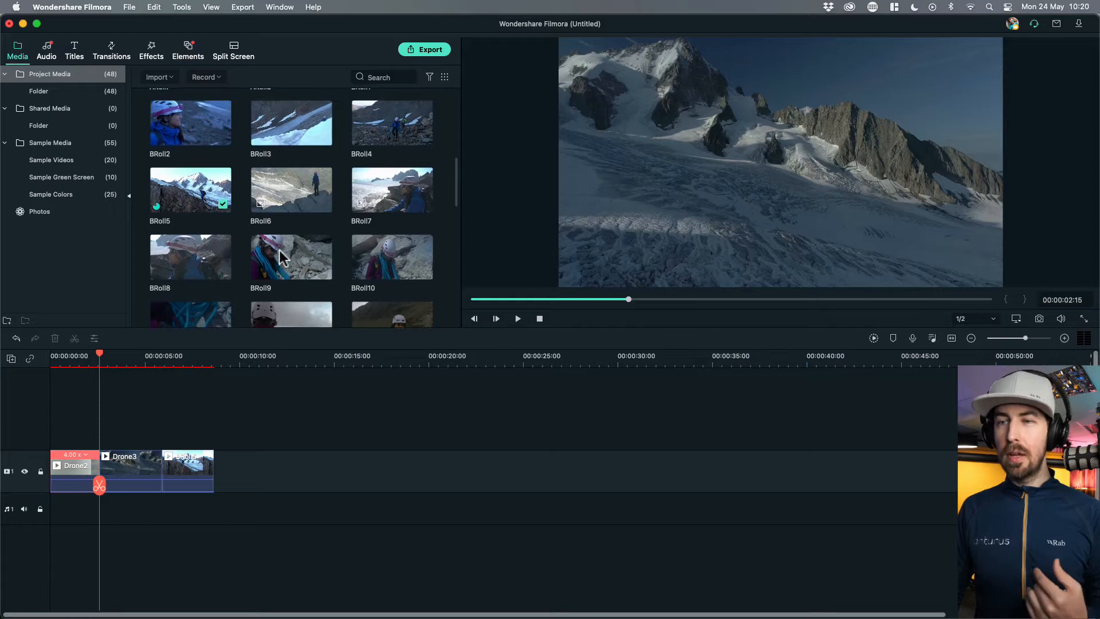
double_click(196, 180)
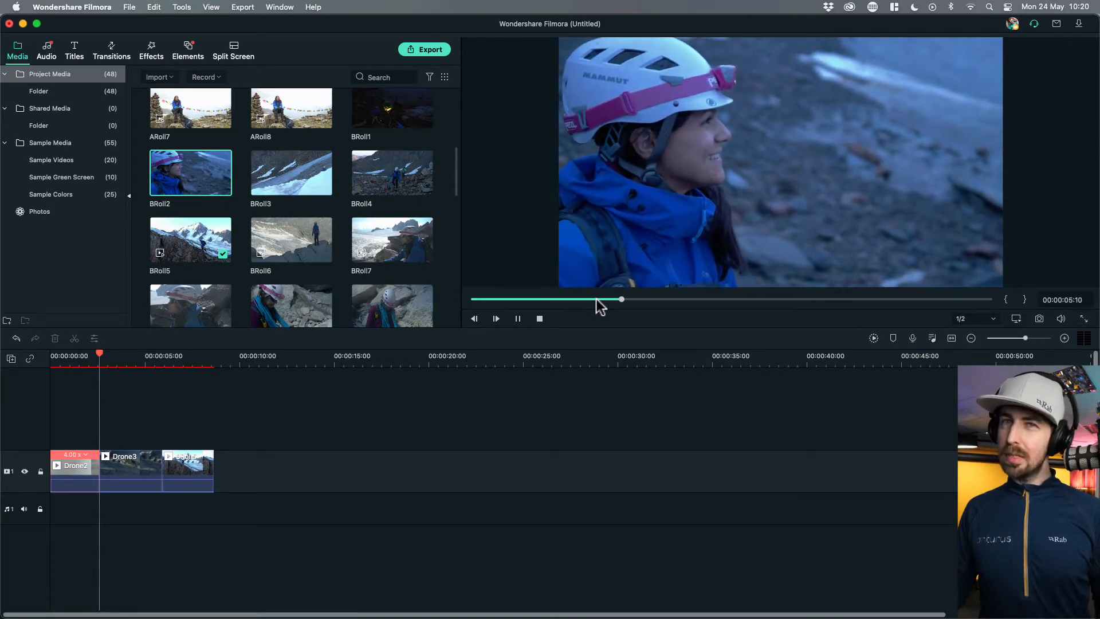
key(i)
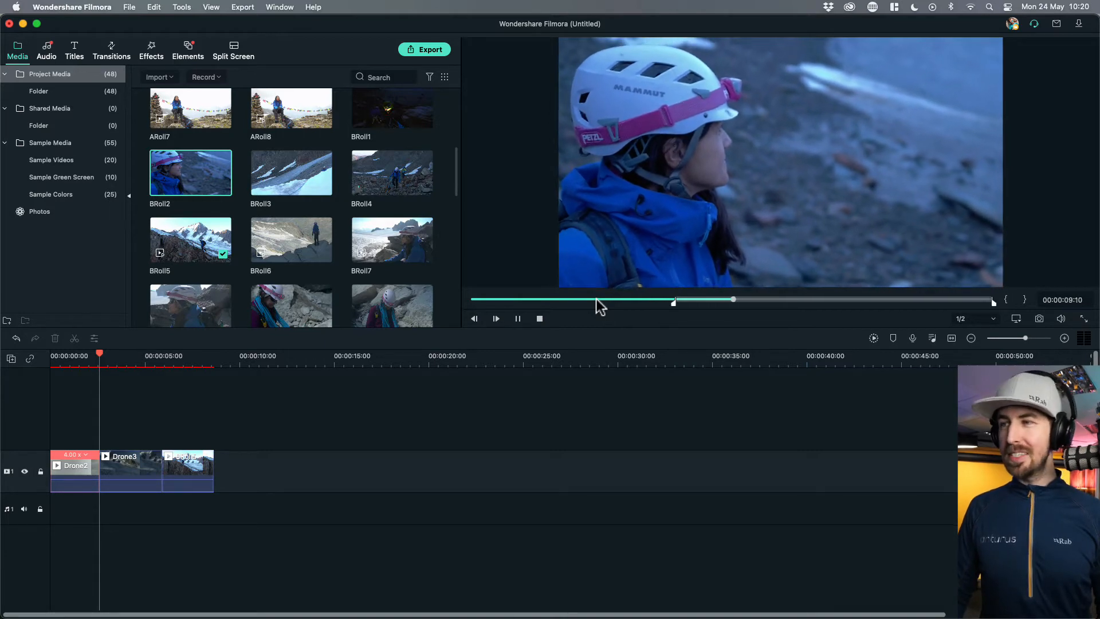
key(o)
drag(698, 239, 219, 464)
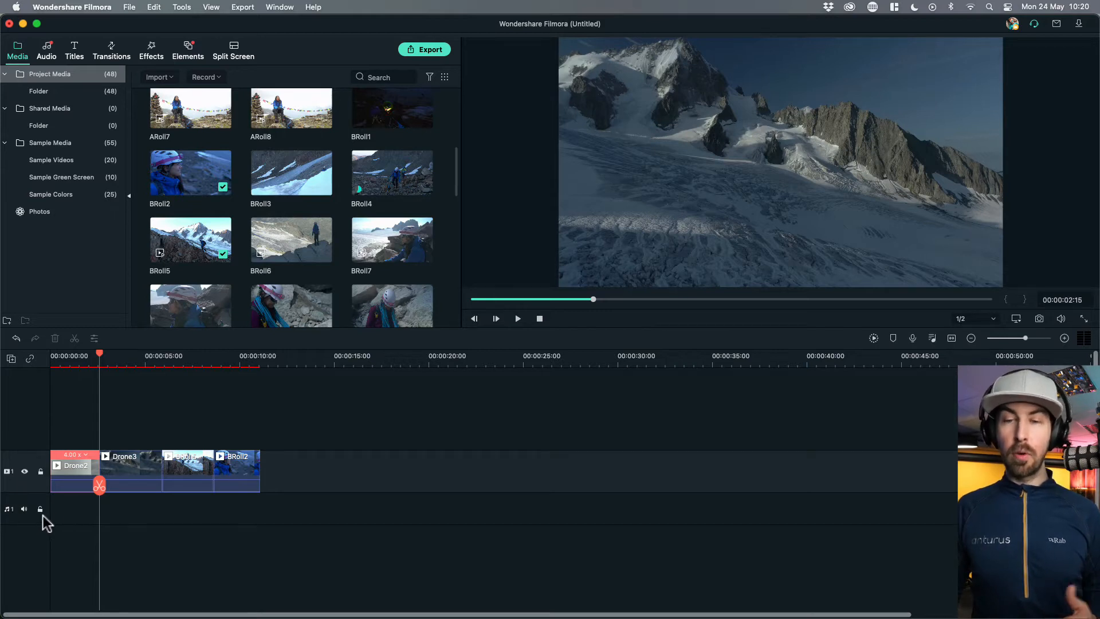
- Move all four clips together from video track 1 up to video track 2, keeping their timing
drag(260, 443, 274, 429)
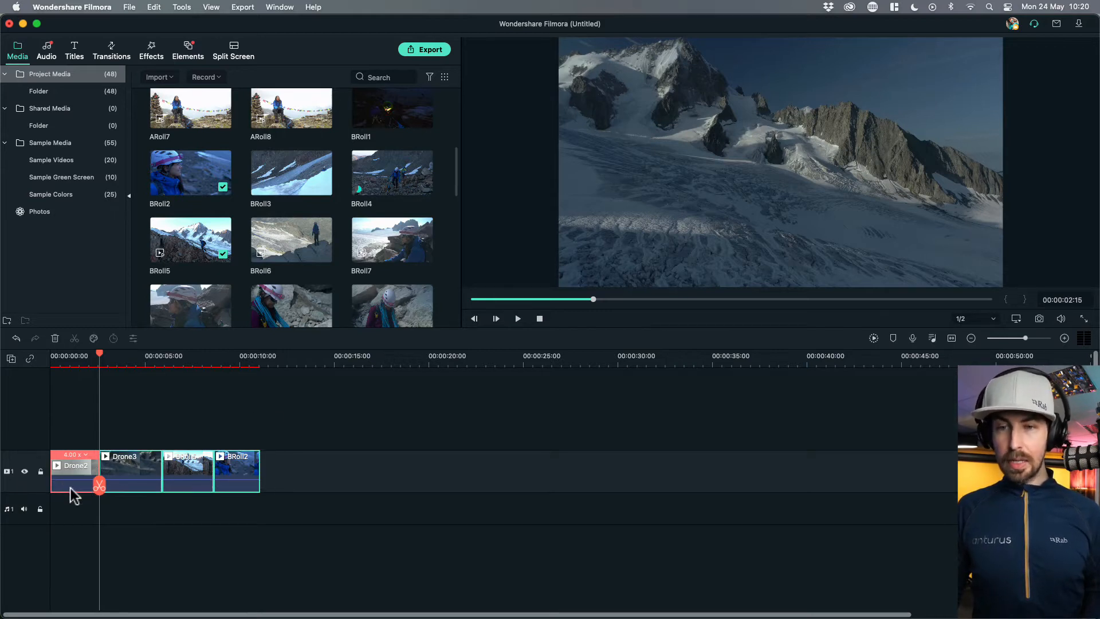
drag(143, 462, 143, 440)
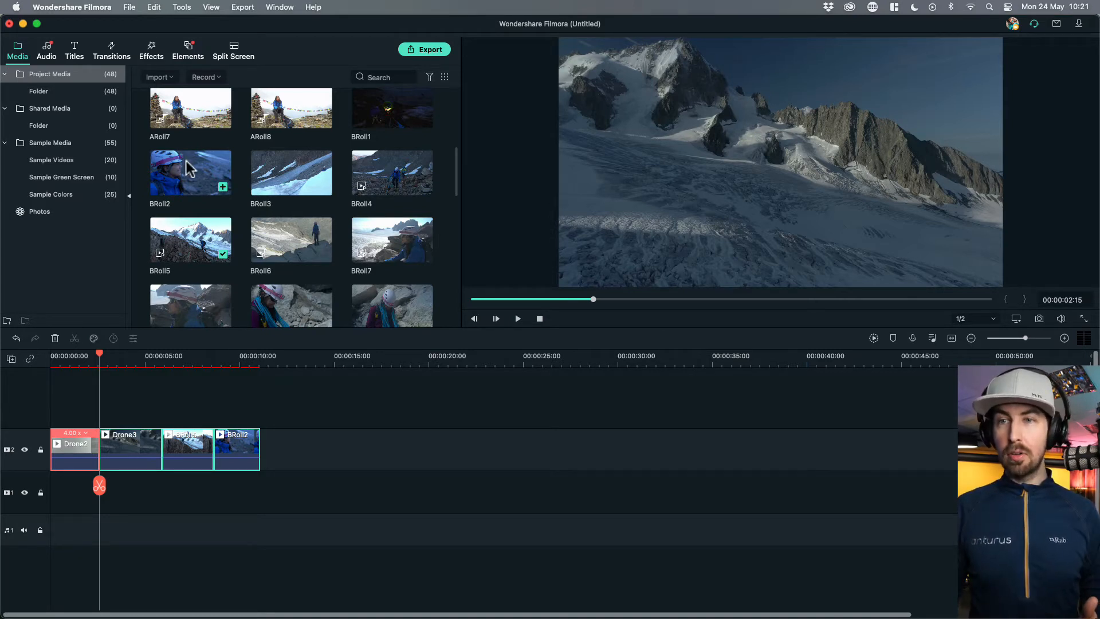
- Place the full BRoll3 clip on video track 1 from about 7.5 seconds, beneath the other clips, and play the overlap
drag(278, 163, 196, 496)
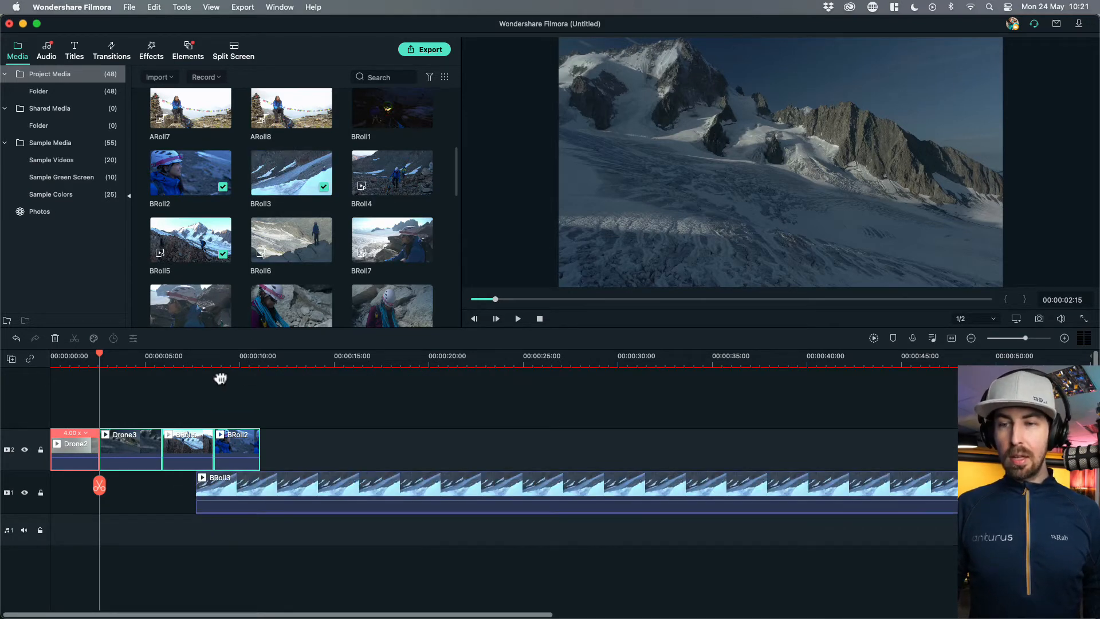
click(194, 360)
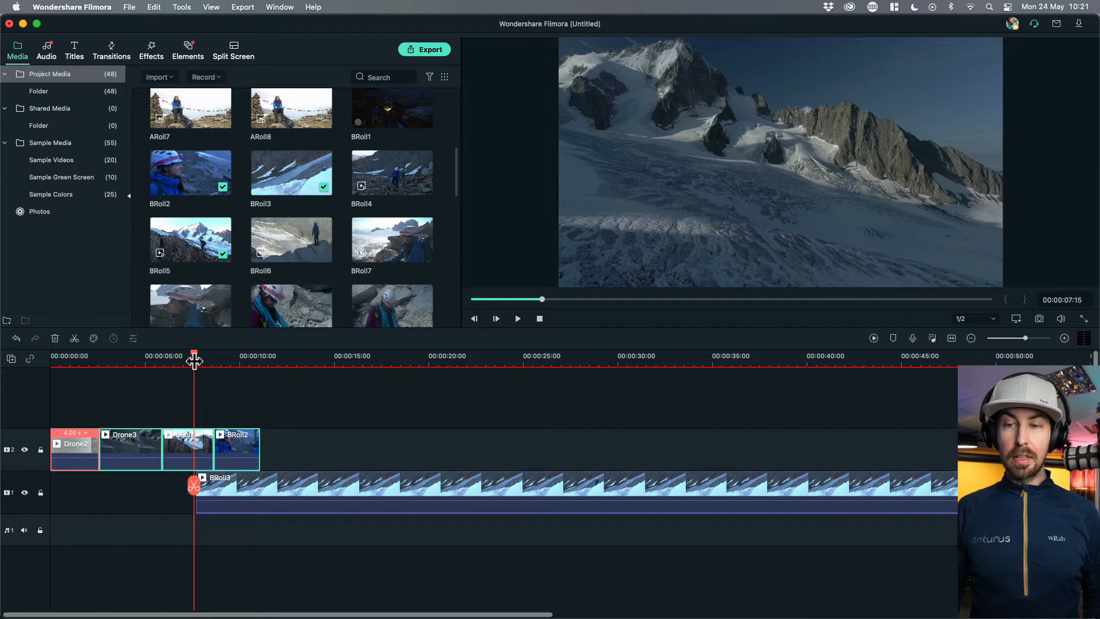
key(space)
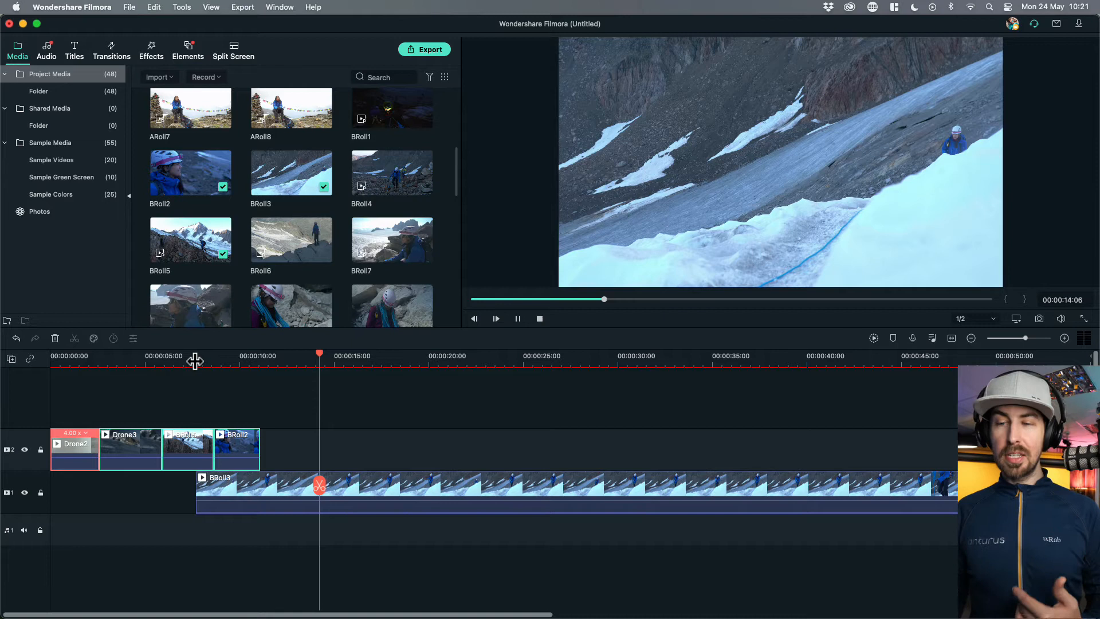
- Delete the BRoll3 clip from video track 1
click(283, 484)
right_click(281, 486)
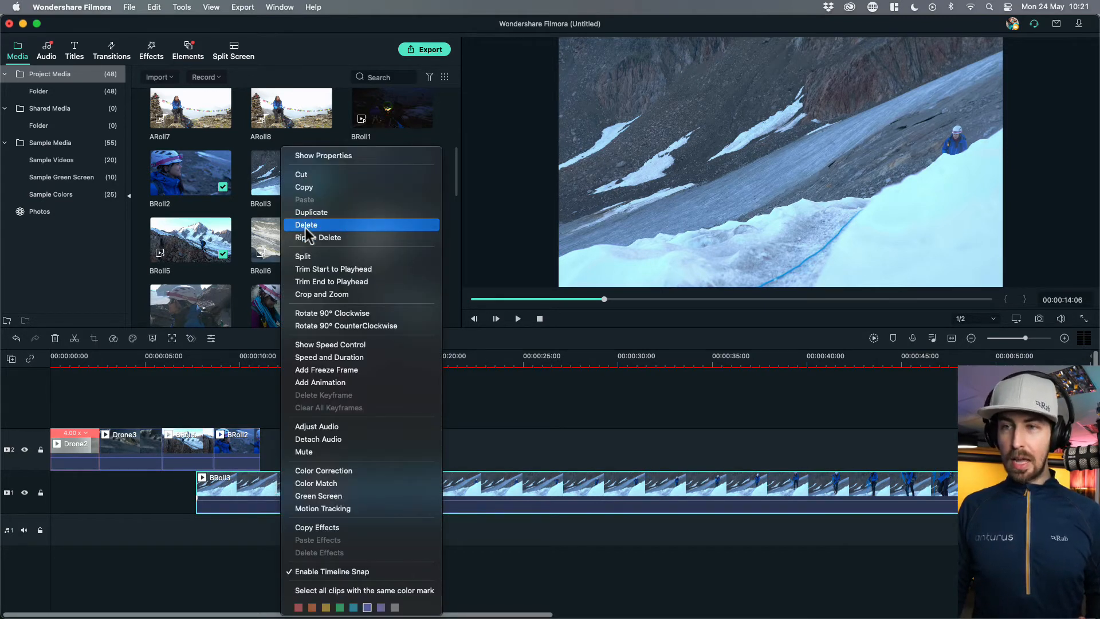
click(261, 483)
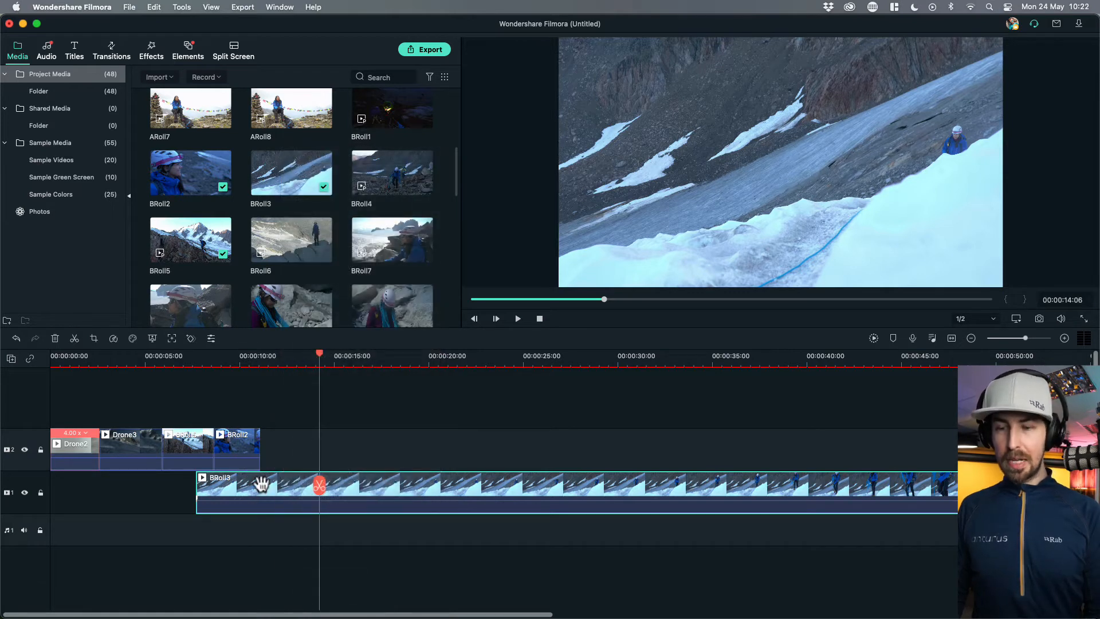
key(Delete)
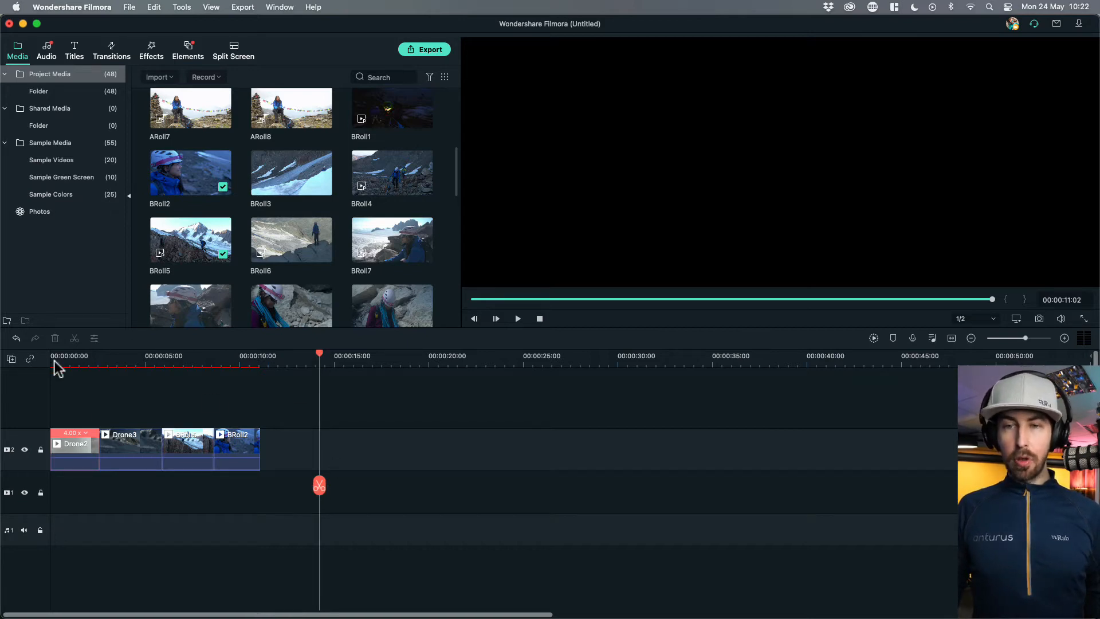
- Scrub across the Drone2 and Drone3 clips on the timeline and park the playhead at 00:00:02:00
drag(71, 359, 137, 363)
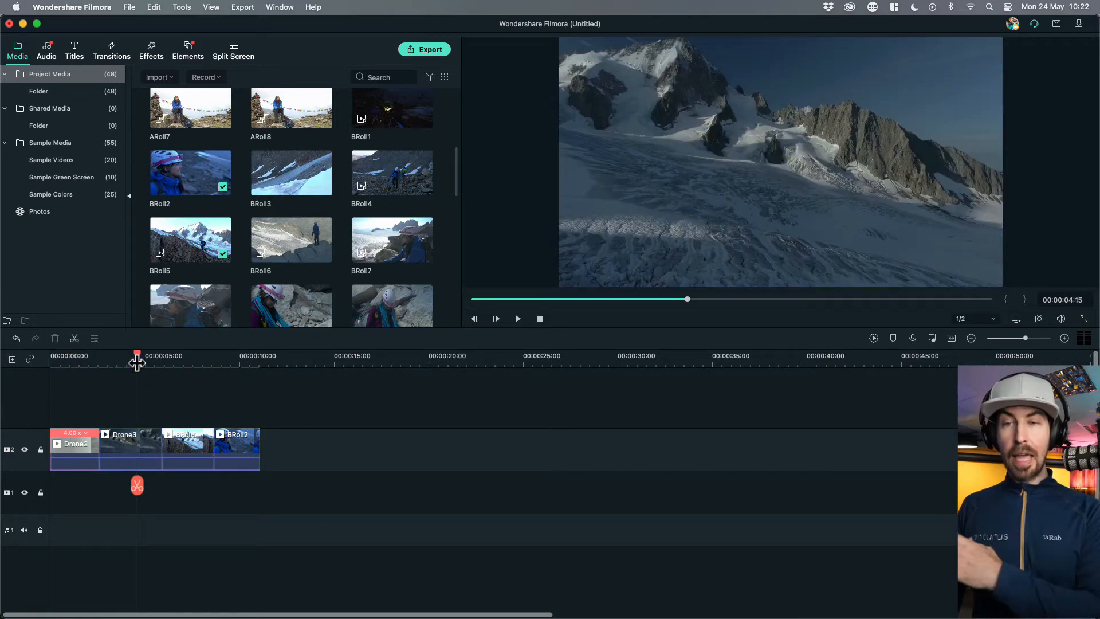
click(101, 361)
click(89, 360)
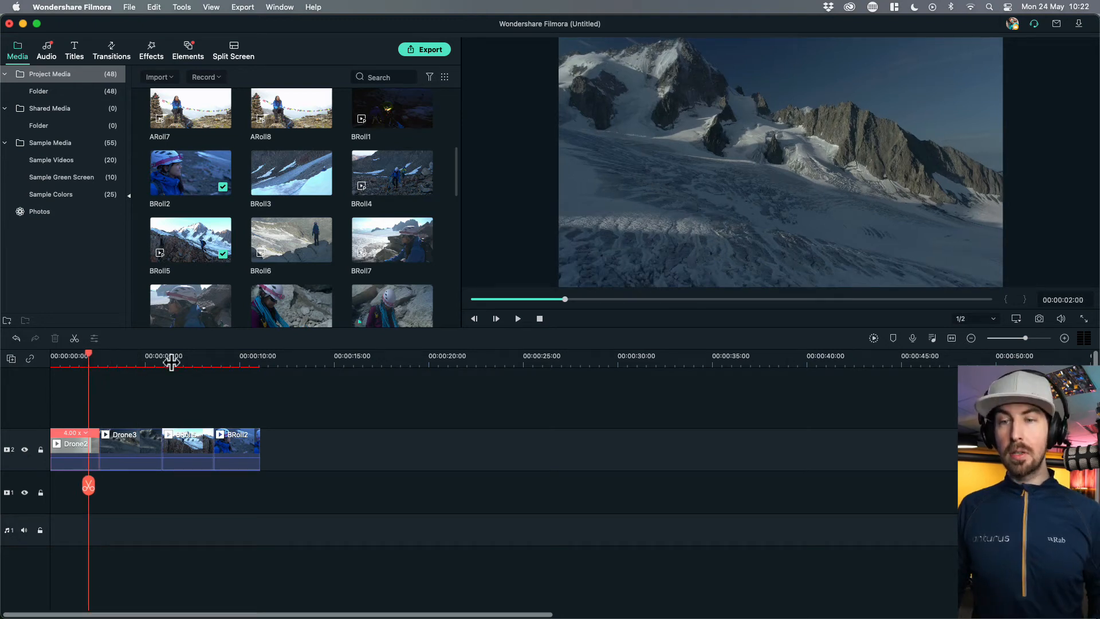
- Scrub through the sequence at closer timeline zoom levels and park the playhead at 00:00:07:10 on the third clip
click(202, 361)
click(101, 359)
click(146, 361)
mouse_move(148, 496)
mouse_down()
mouse_move(147, 487)
mouse_move(233, 488)
mouse_move(57, 494)
mouse_move(307, 489)
mouse_move(91, 496)
mouse_move(205, 503)
mouse_move(131, 492)
mouse_up()
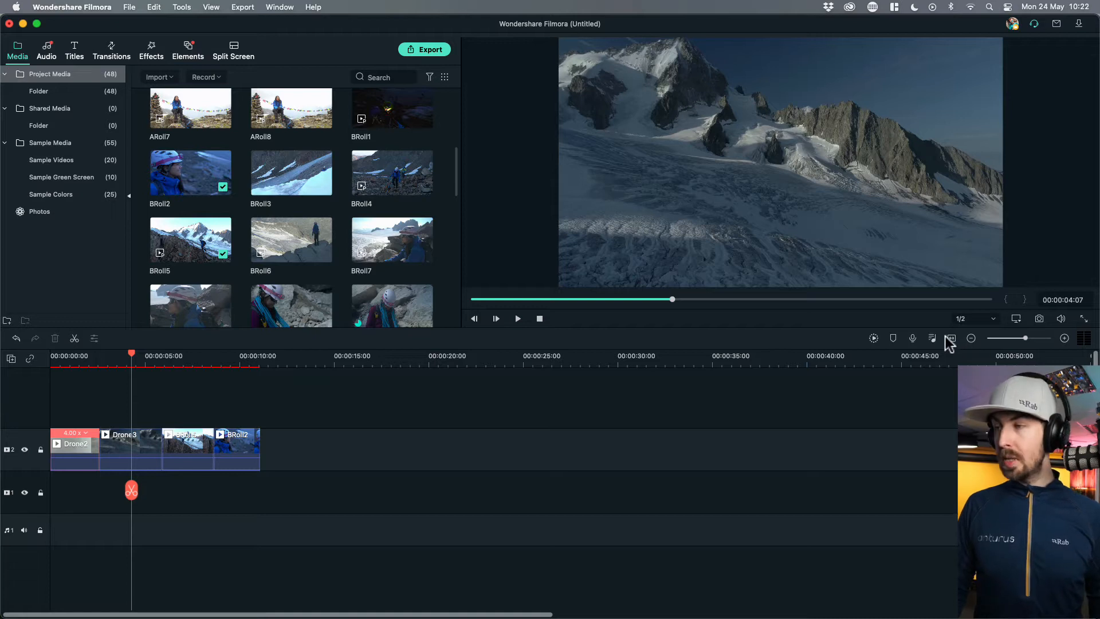
drag(1026, 338, 1030, 338)
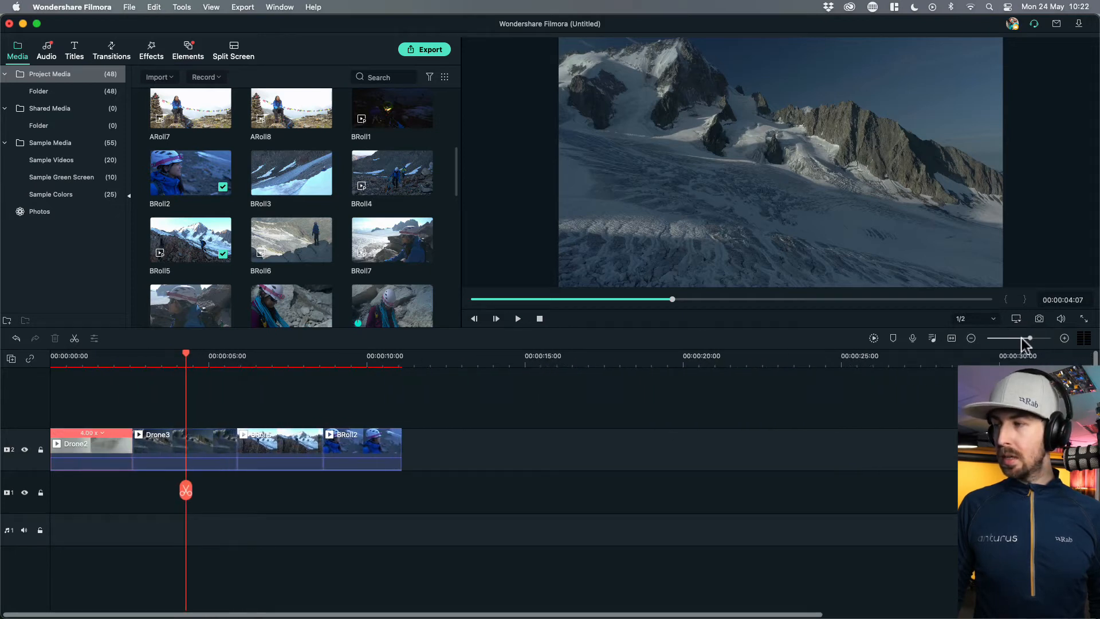
click(952, 338)
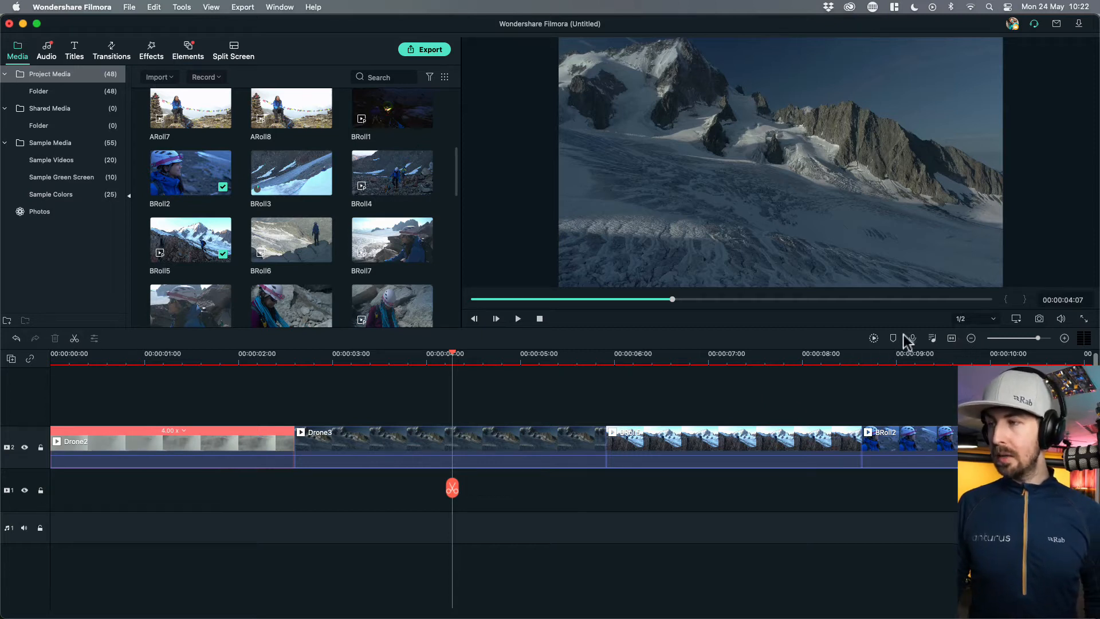
drag(453, 360, 749, 373)
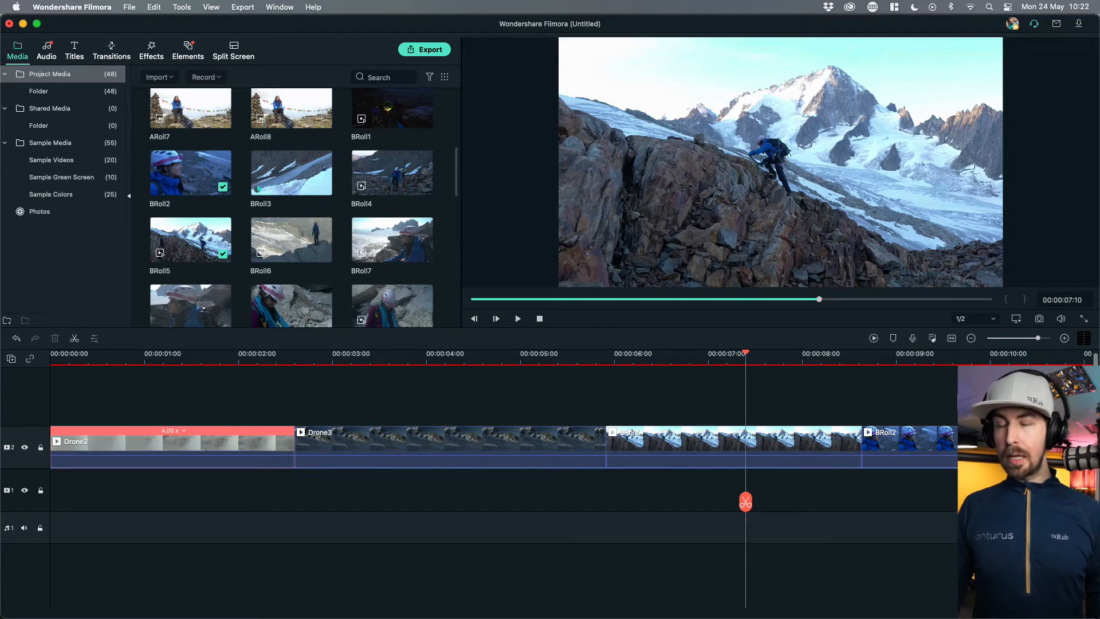
- Render the preview for the whole opening sequence on the timeline
click(873, 339)
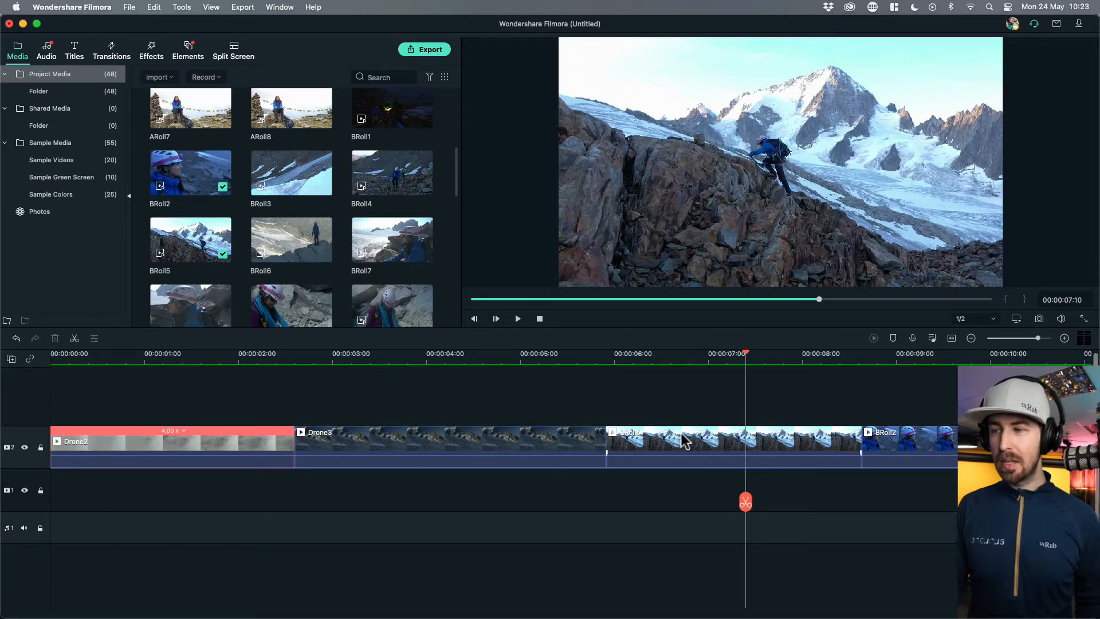
mouse_move(1037, 338)
mouse_down()
mouse_move(1019, 338)
mouse_move(1030, 338)
mouse_up()
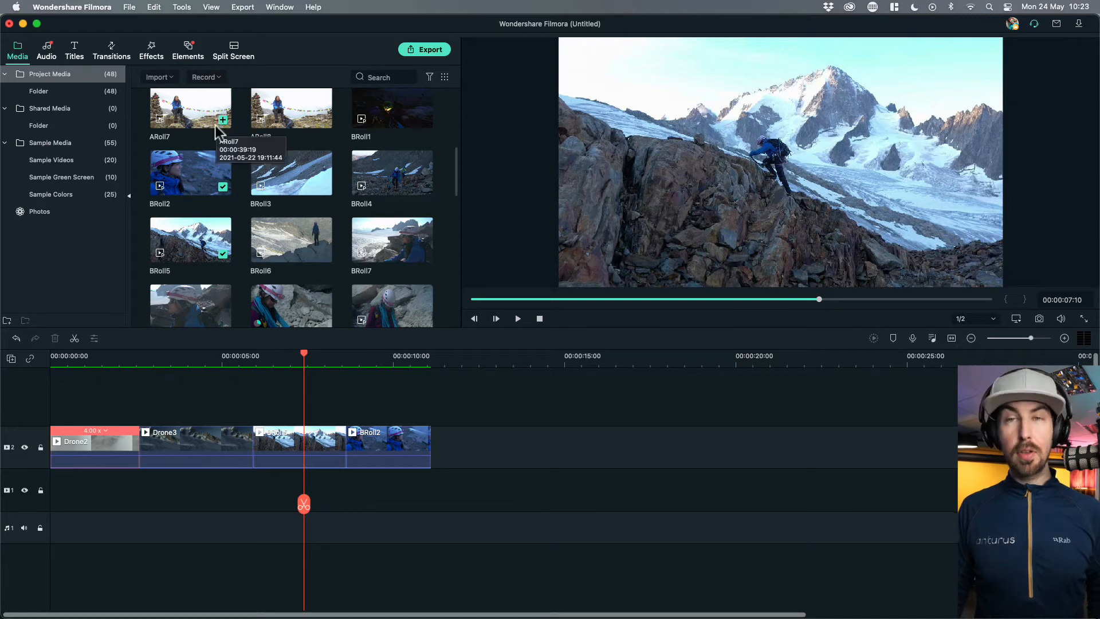
- Save the project to the Desktop as "Science StoryLab Edit"
click(135, 8)
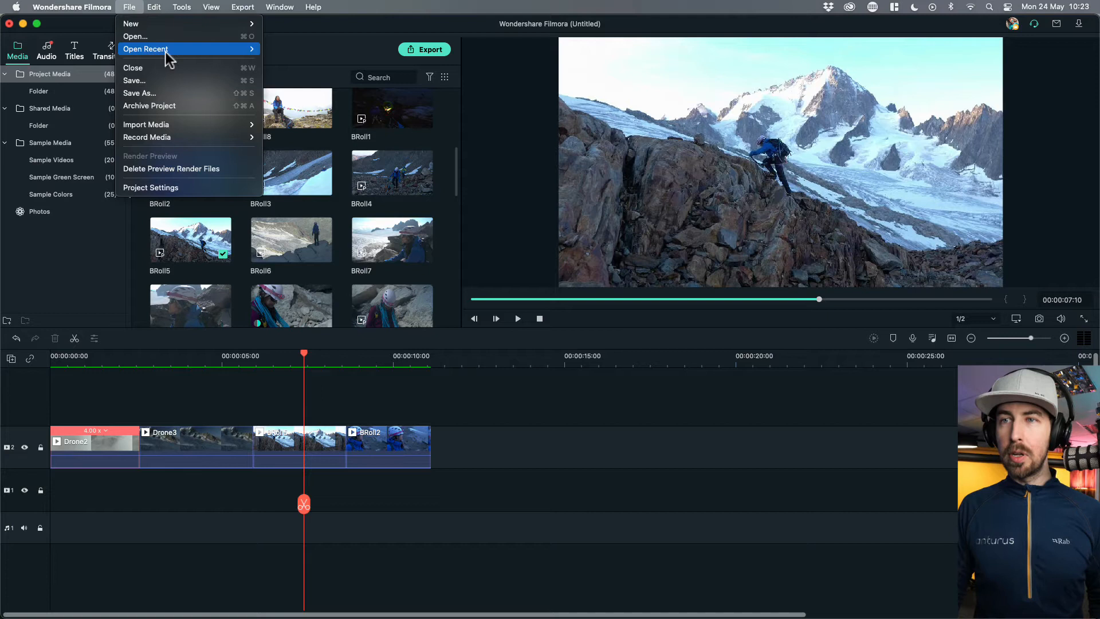
click(188, 95)
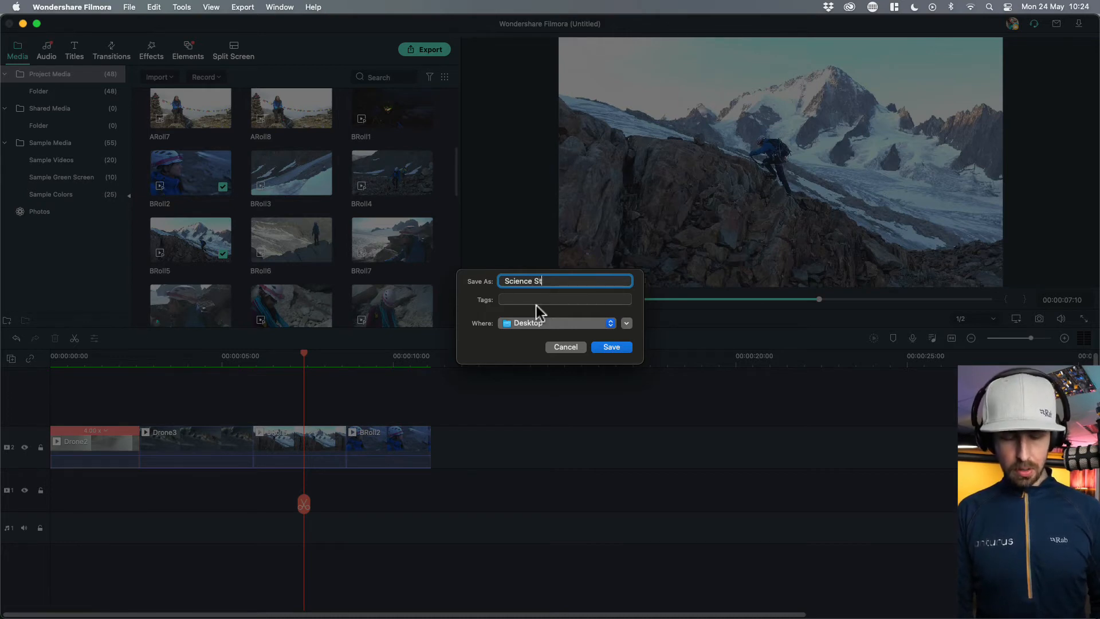
text(Edit)
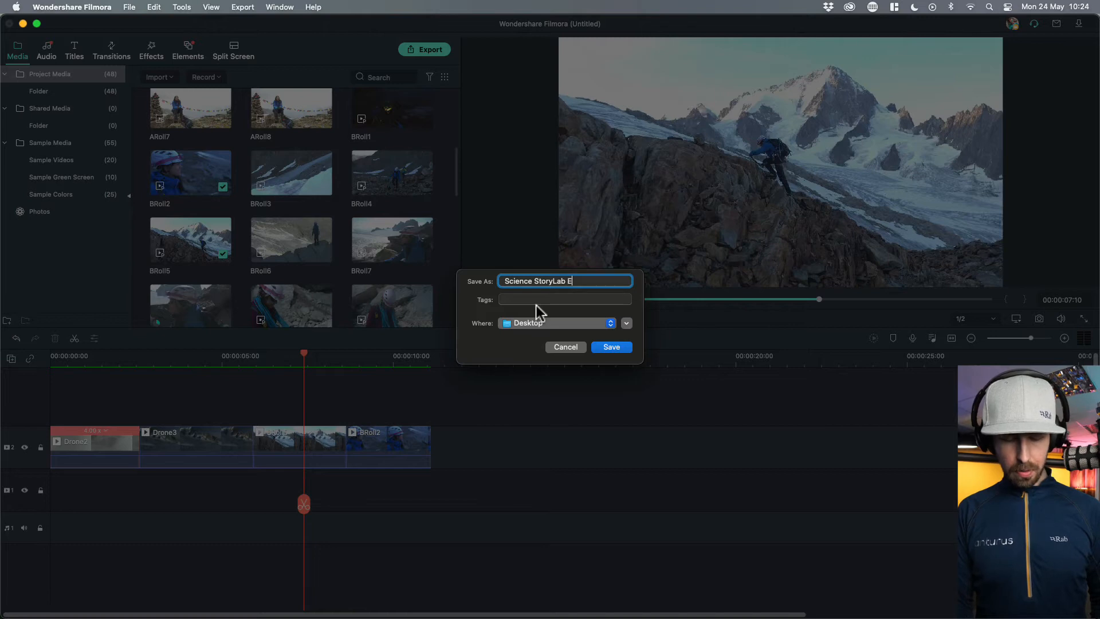
click(621, 347)
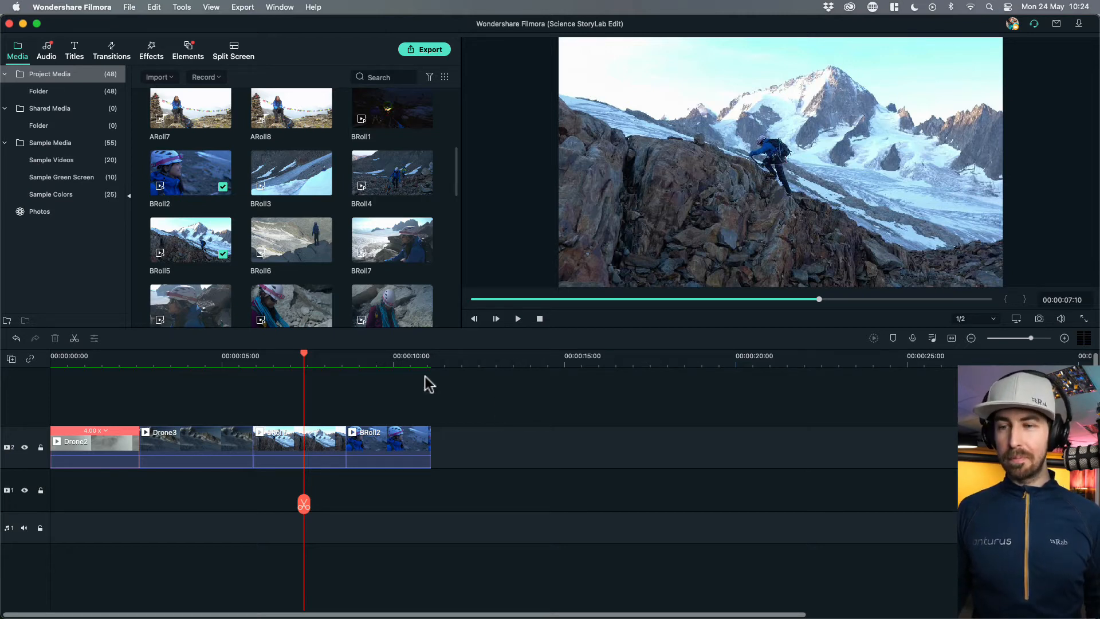
- Find the ARoll interview clip in the project media and play its opening to locate the end of the wanted section
drag(311, 504, 106, 508)
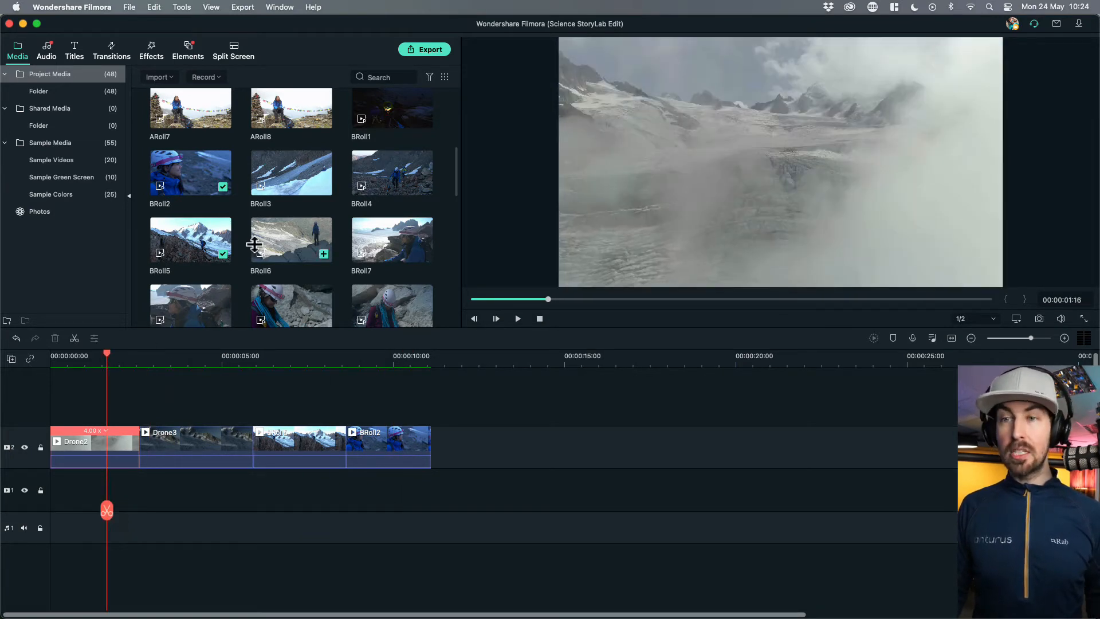
scroll(301, 235, up, 5)
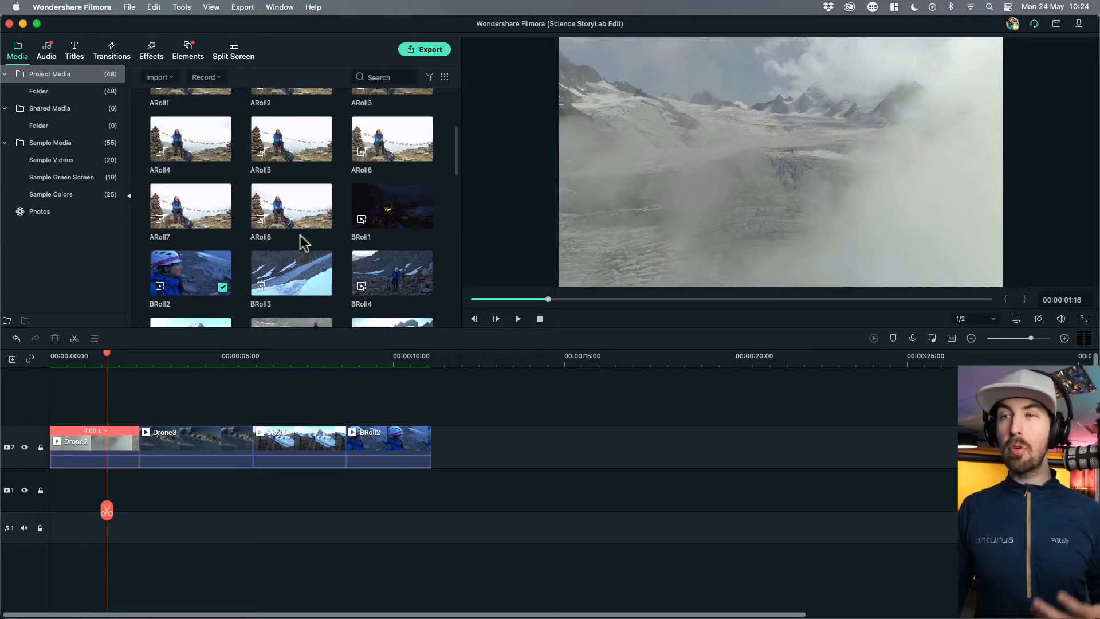
scroll(300, 235, up, 2)
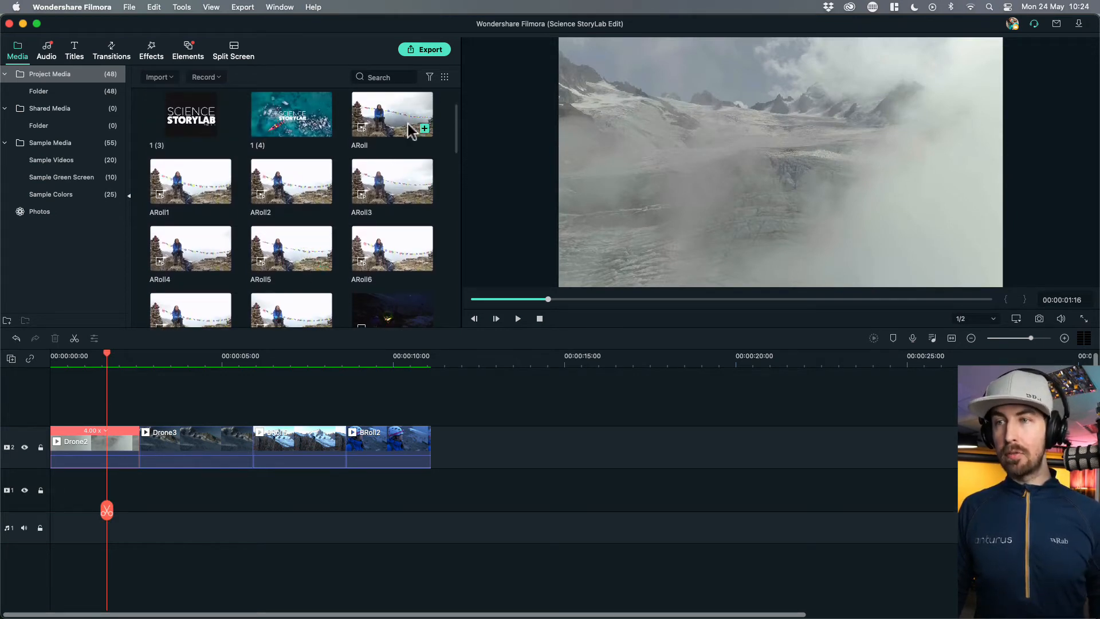
click(388, 125)
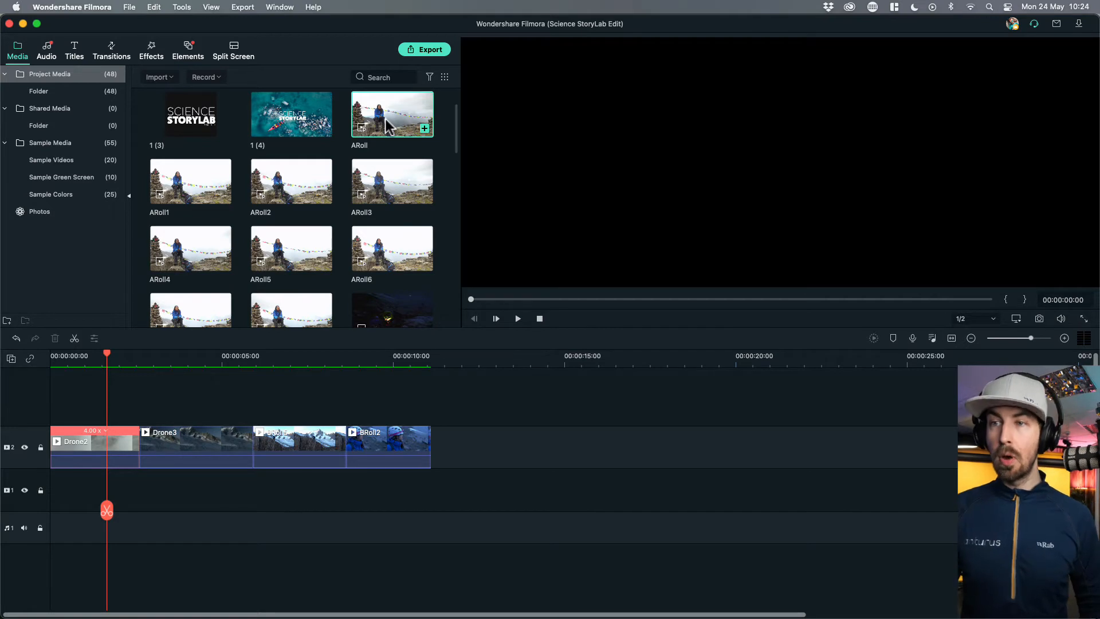
key(space)
click(519, 319)
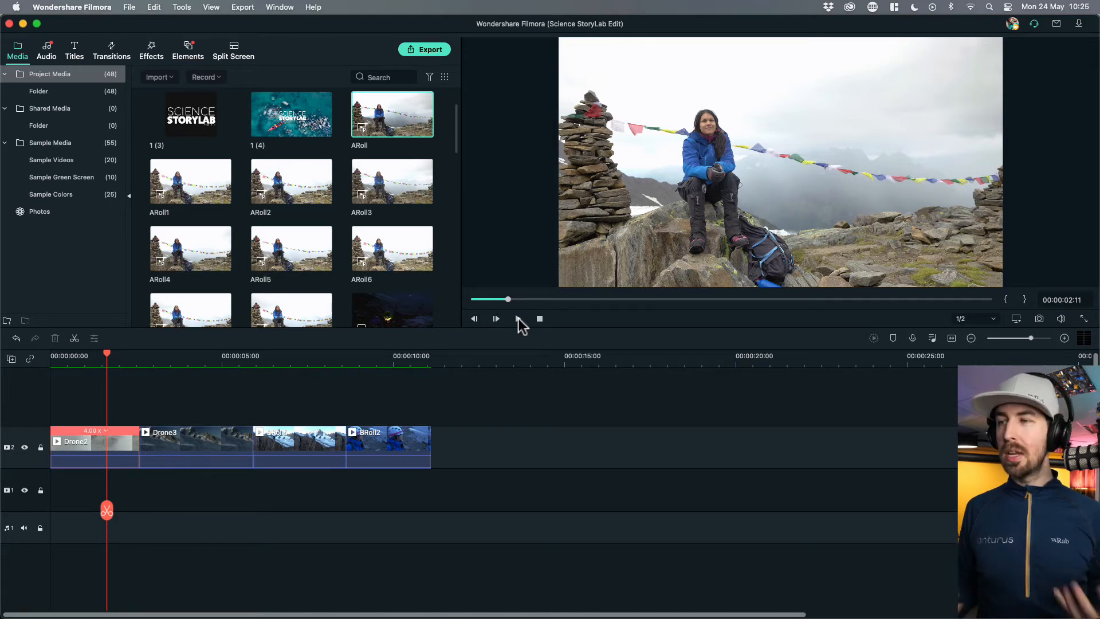
click(518, 318)
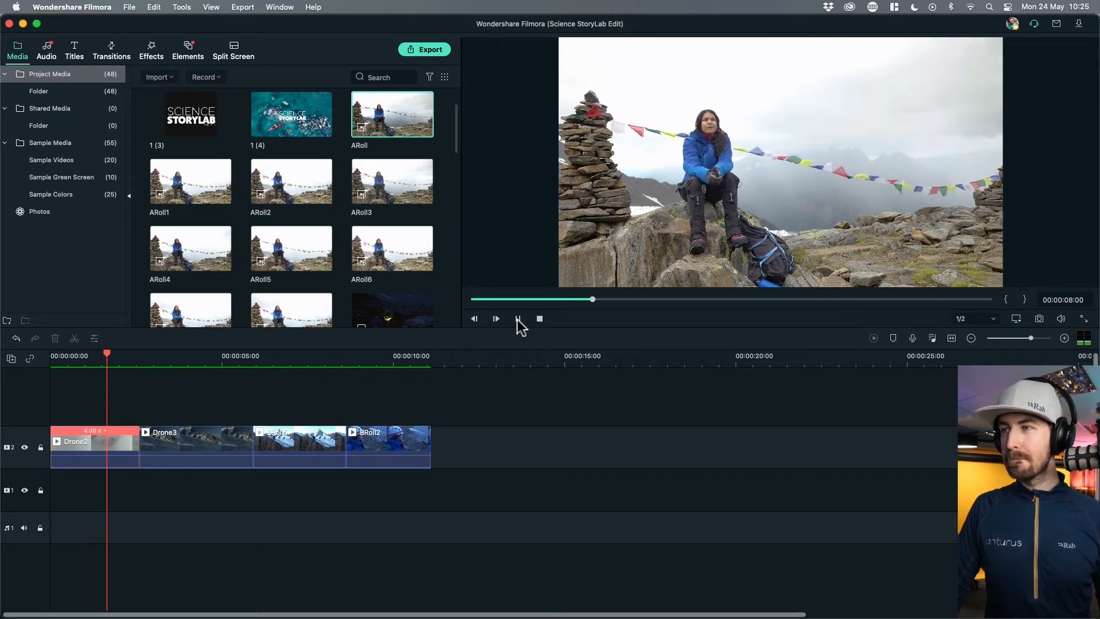
click(518, 318)
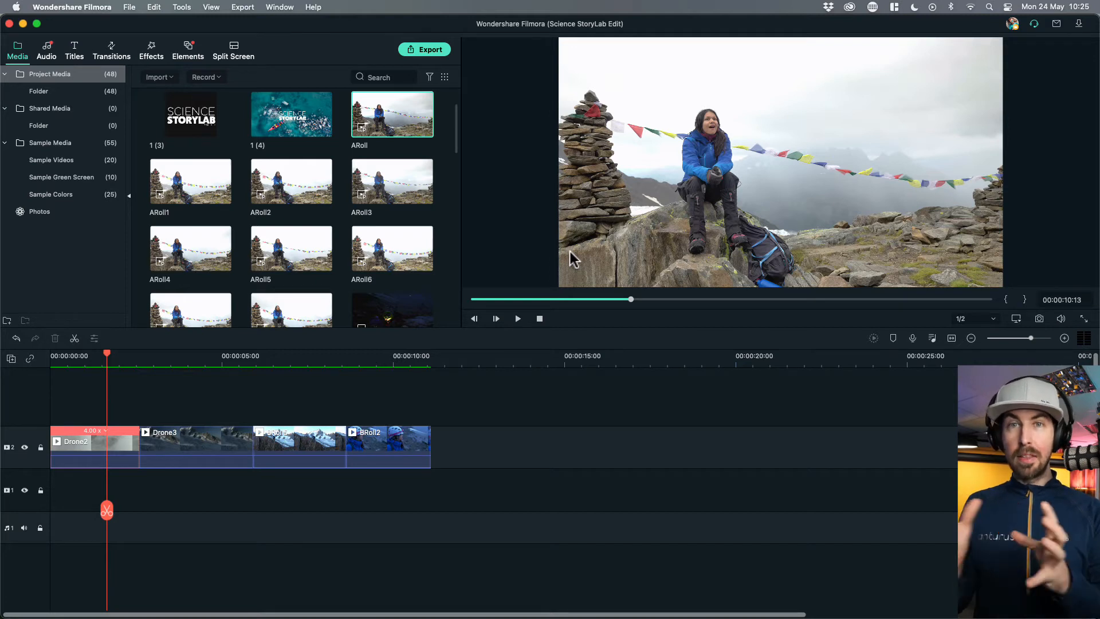
- Place the ARoll section ending at 00:00:10:12 on video track 1 from about 10 seconds, overlapping the end of BRoll2
drag(625, 299, 630, 298)
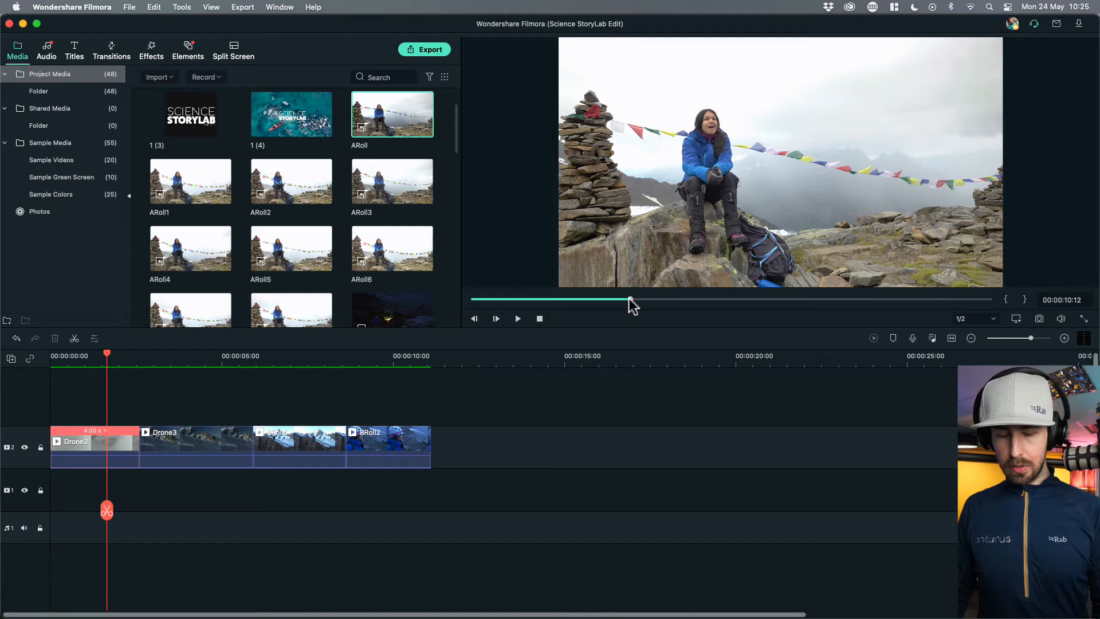
drag(651, 215, 402, 473)
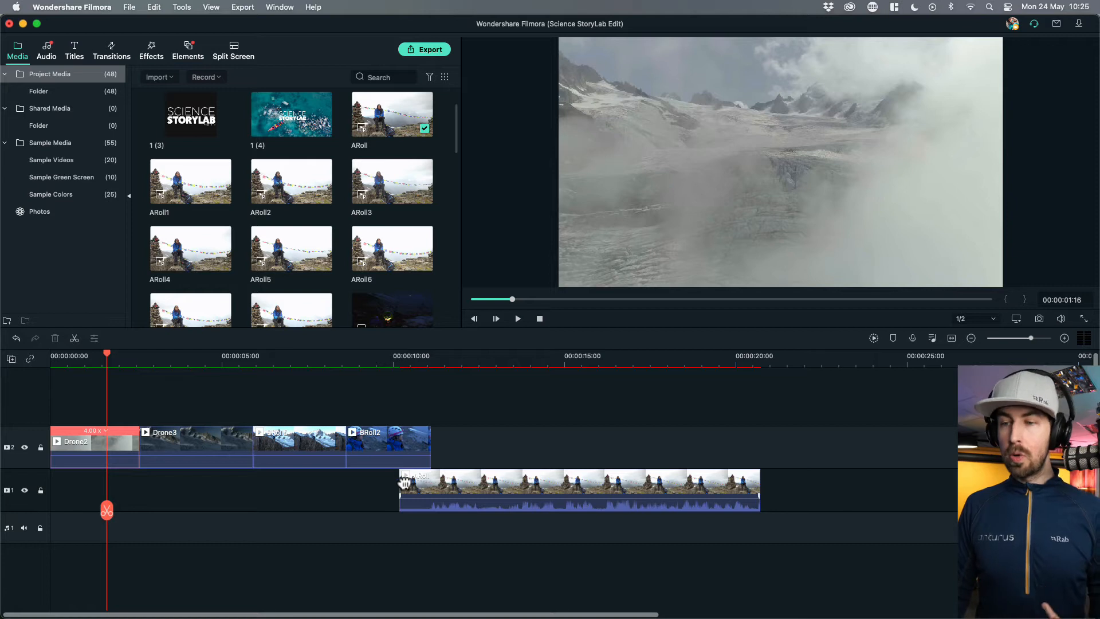
- Examine the ARoll clip's audio waveform and its overlap with the end of the BRoll2 clip
click(554, 485)
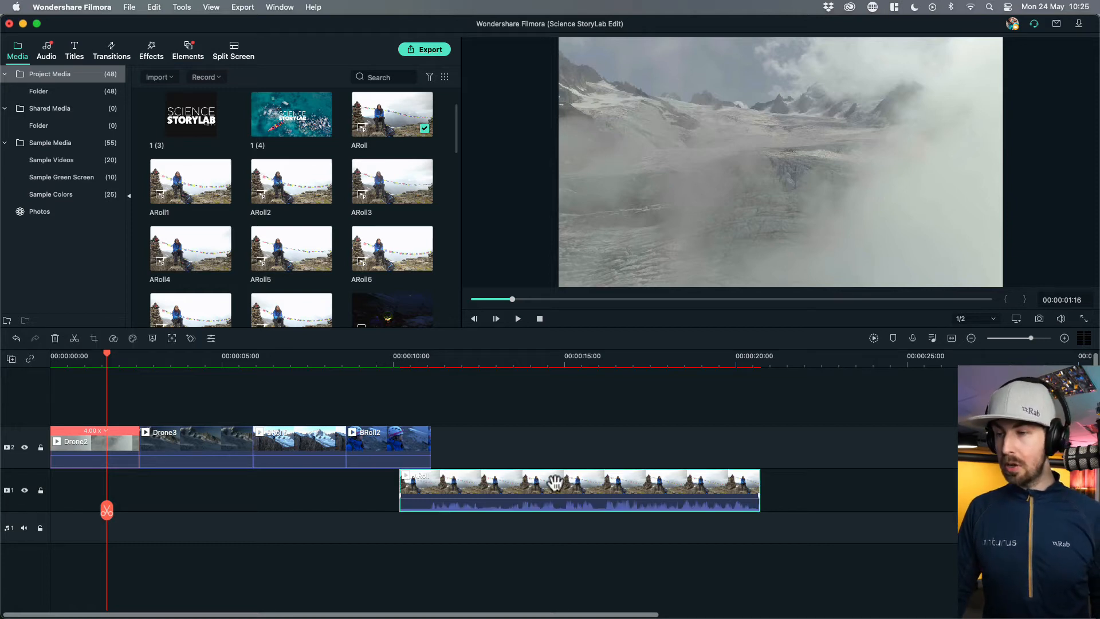
click(576, 358)
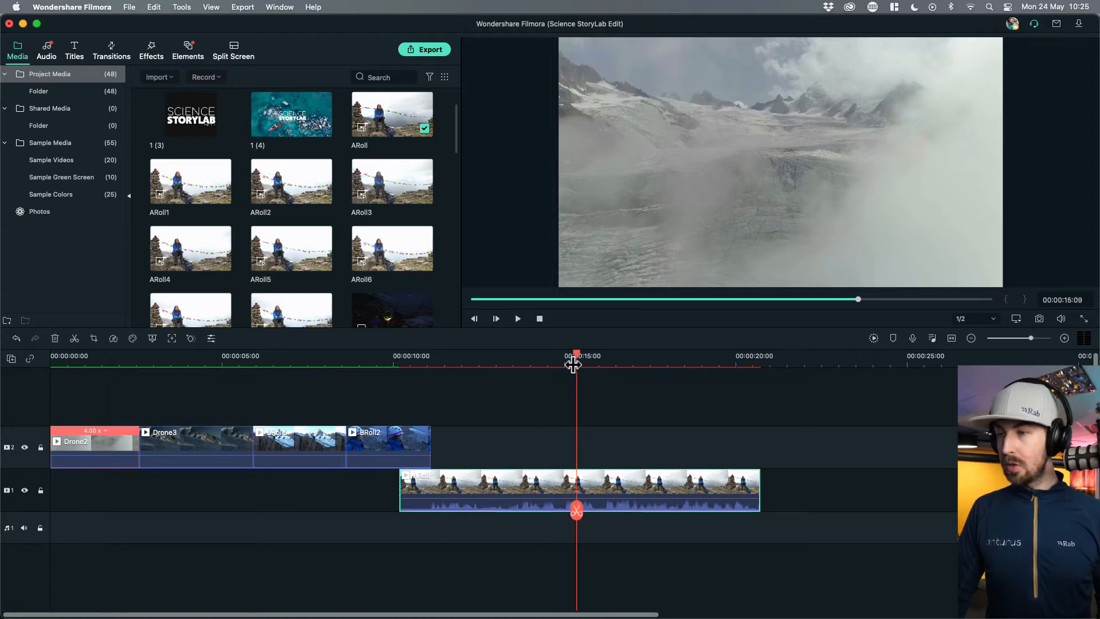
drag(1033, 339, 1039, 338)
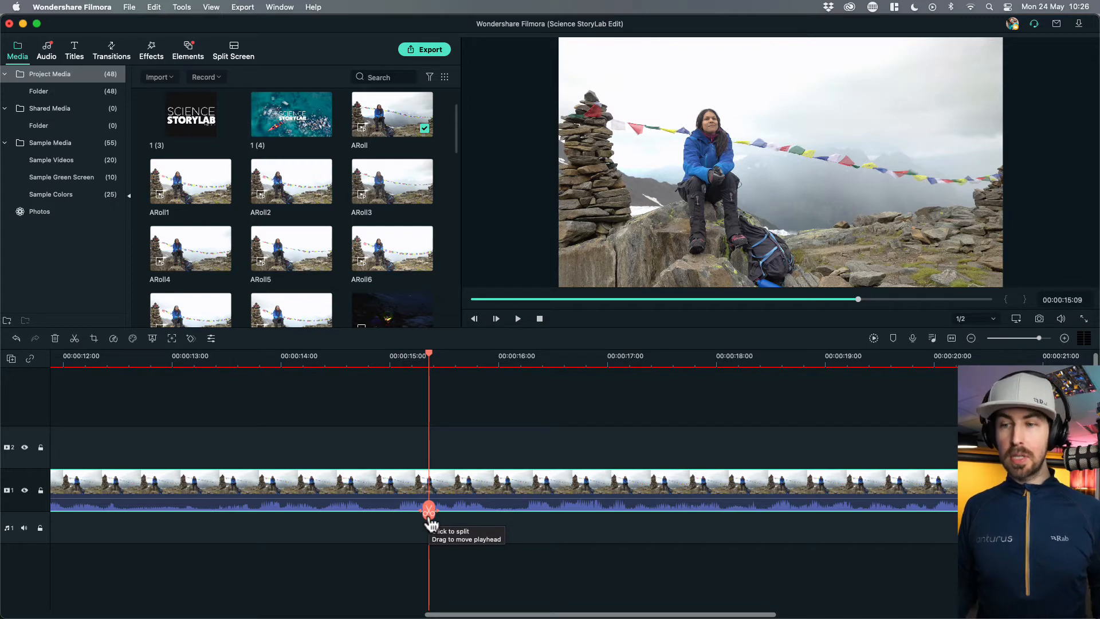
mouse_move(429, 508)
mouse_down()
mouse_move(20, 536)
mouse_move(67, 533)
mouse_up()
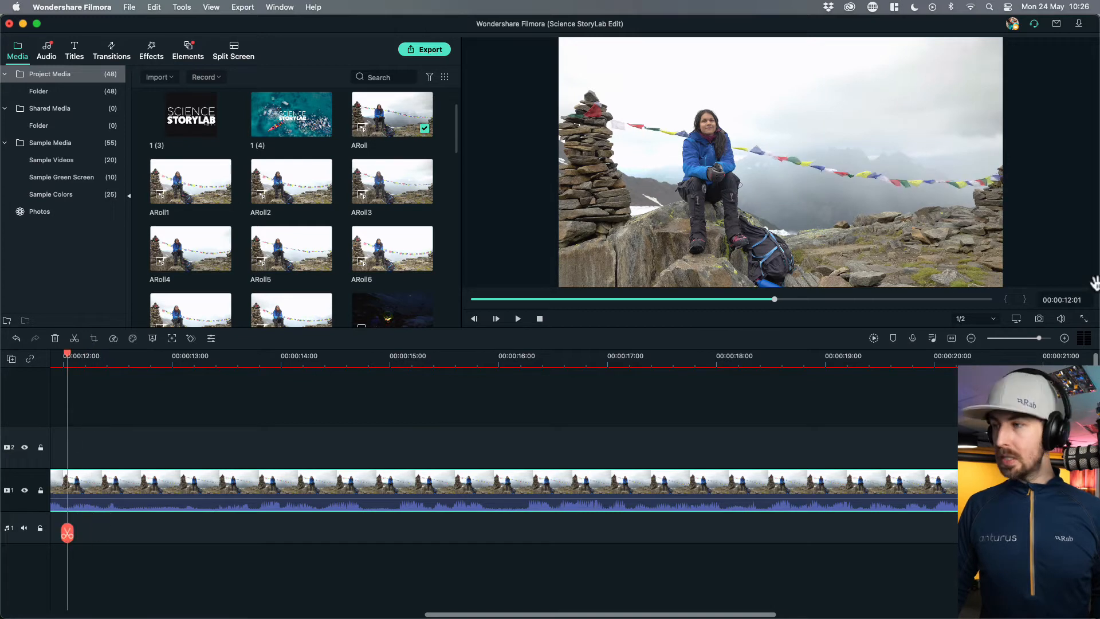
click(970, 339)
click(469, 359)
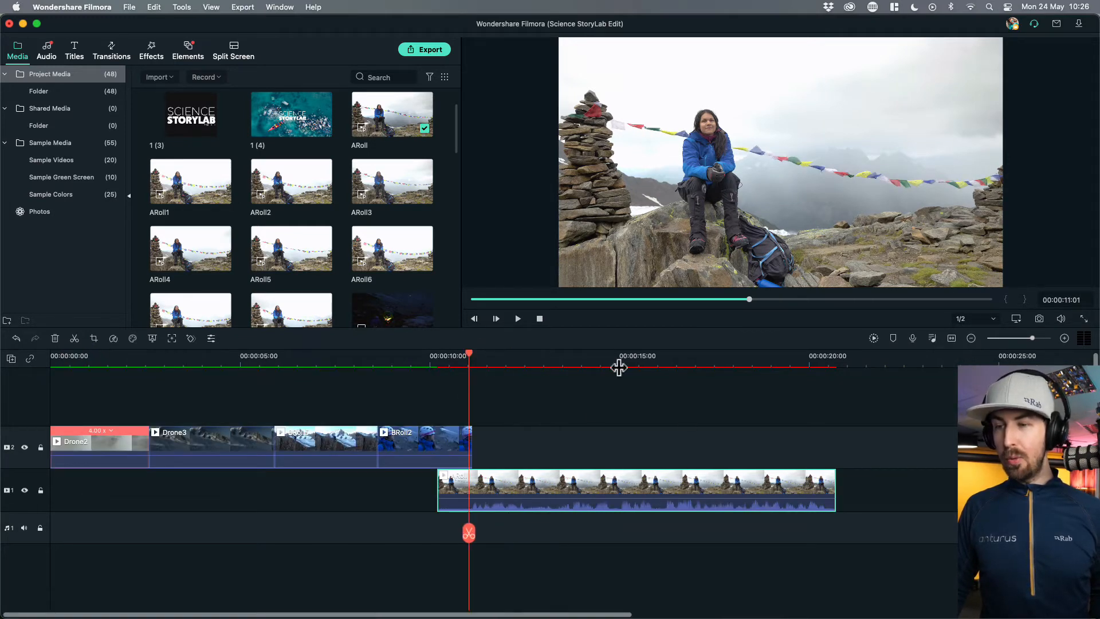
click(1064, 338)
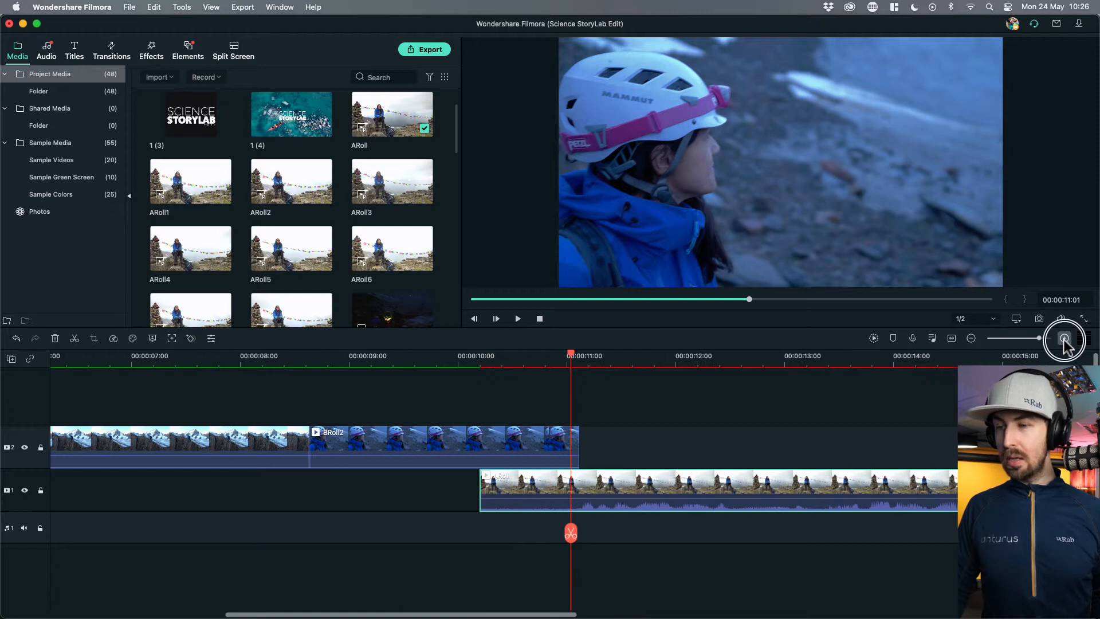
click(1064, 339)
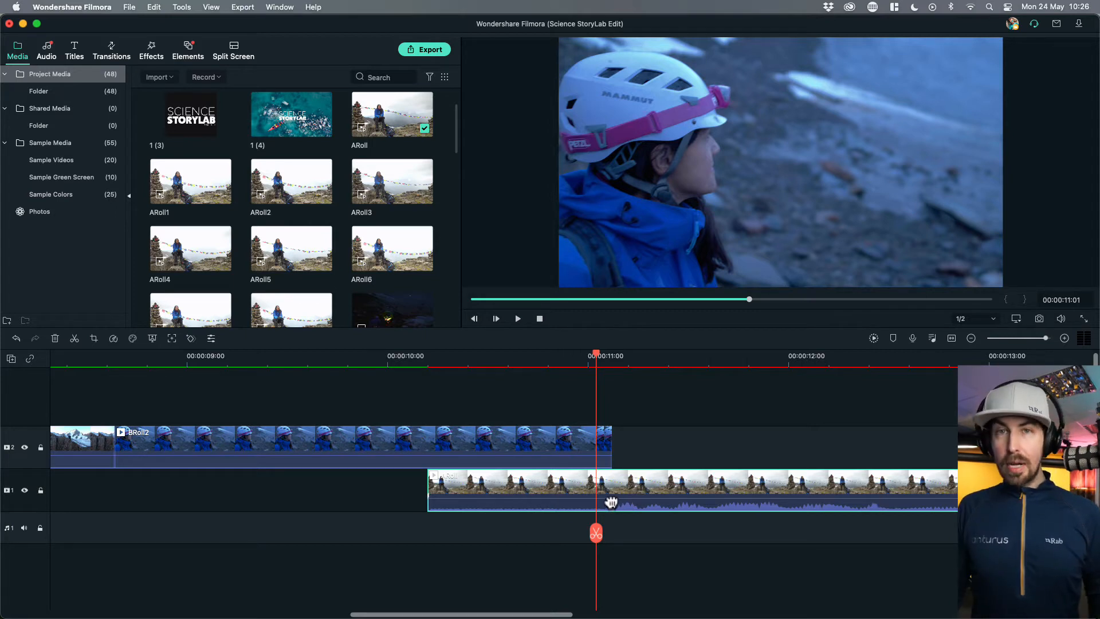
- Split the ARoll clip at 00:00:11:02, near the end of BRoll2, and nudge its opening piece slightly later
drag(598, 531, 567, 529)
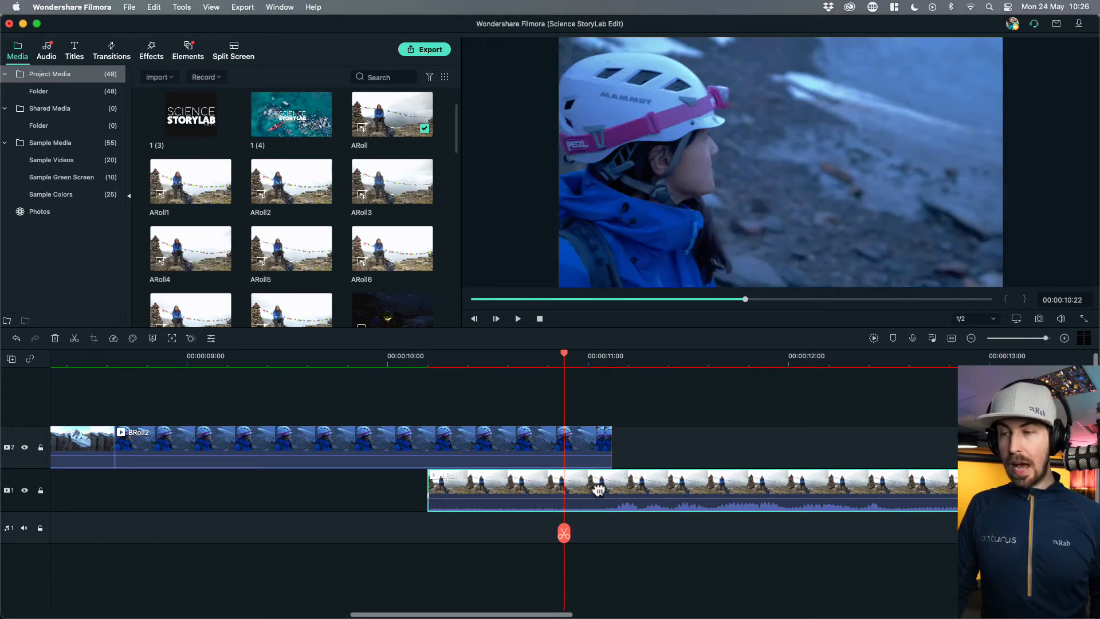
drag(568, 539, 611, 541)
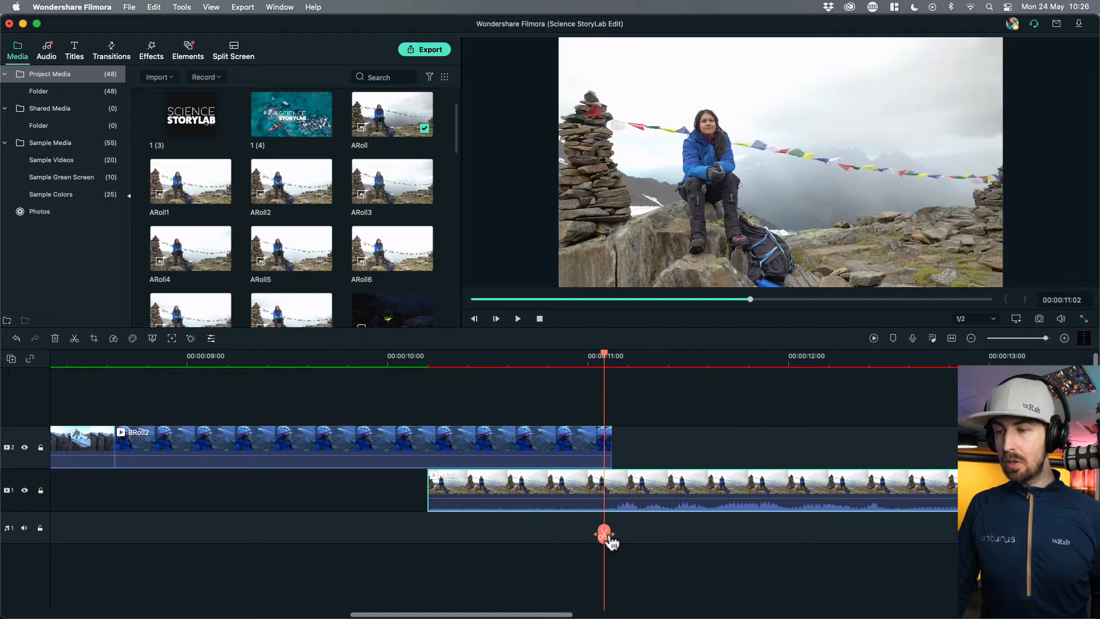
click(605, 534)
click(611, 487)
click(570, 483)
click(636, 487)
click(572, 488)
click(646, 486)
click(535, 489)
click(645, 485)
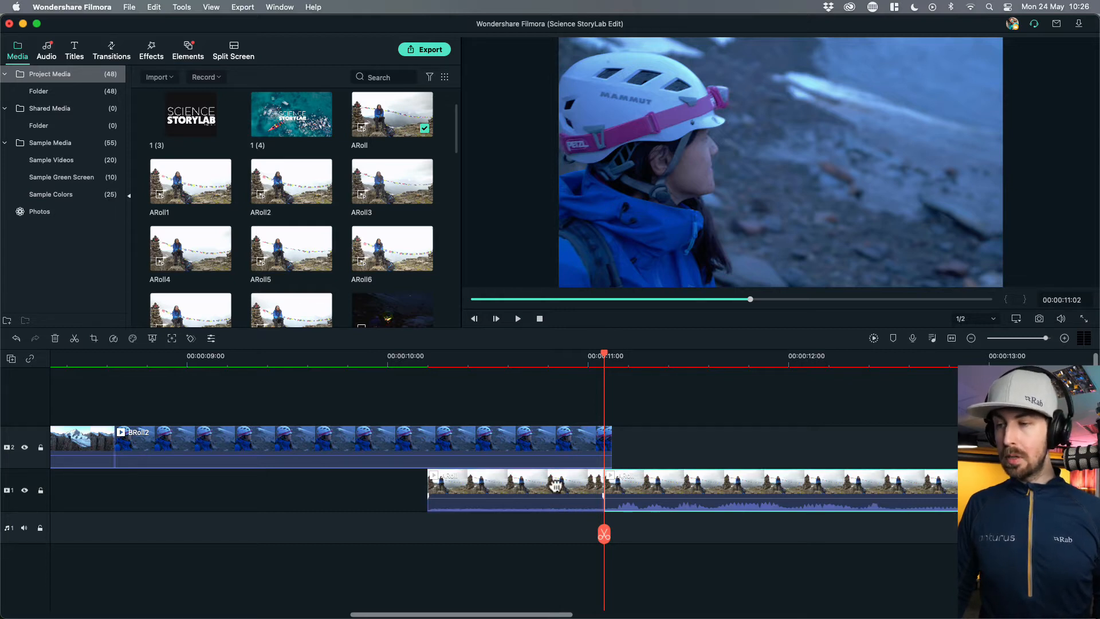
click(555, 486)
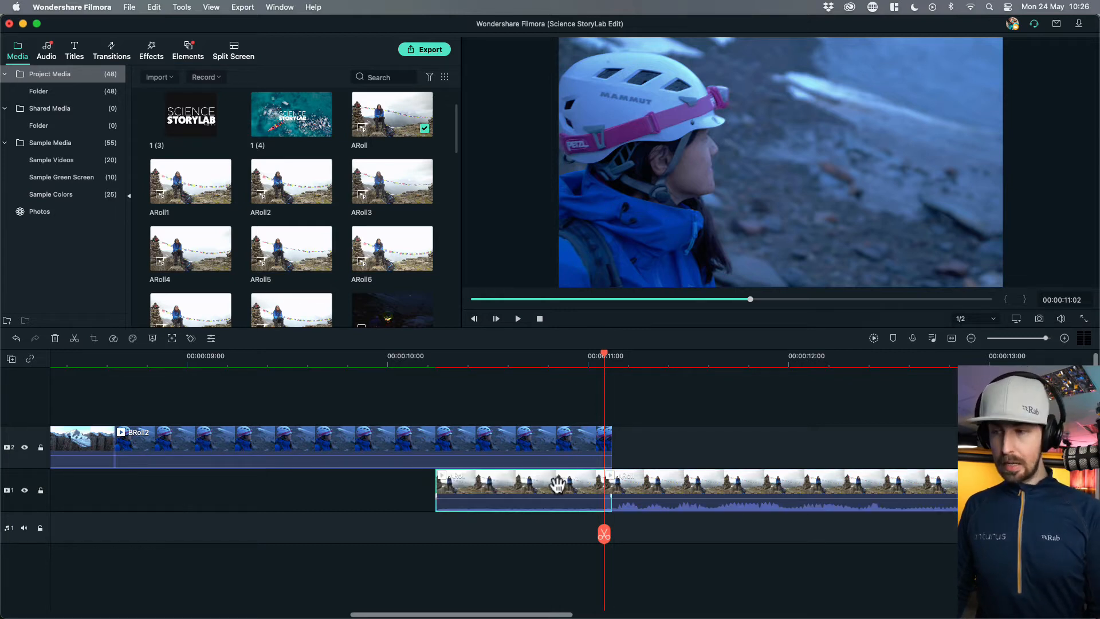
- Undo the edits to the ARoll clip's opening piece and the split at 00:00:11:02
key(super+z)
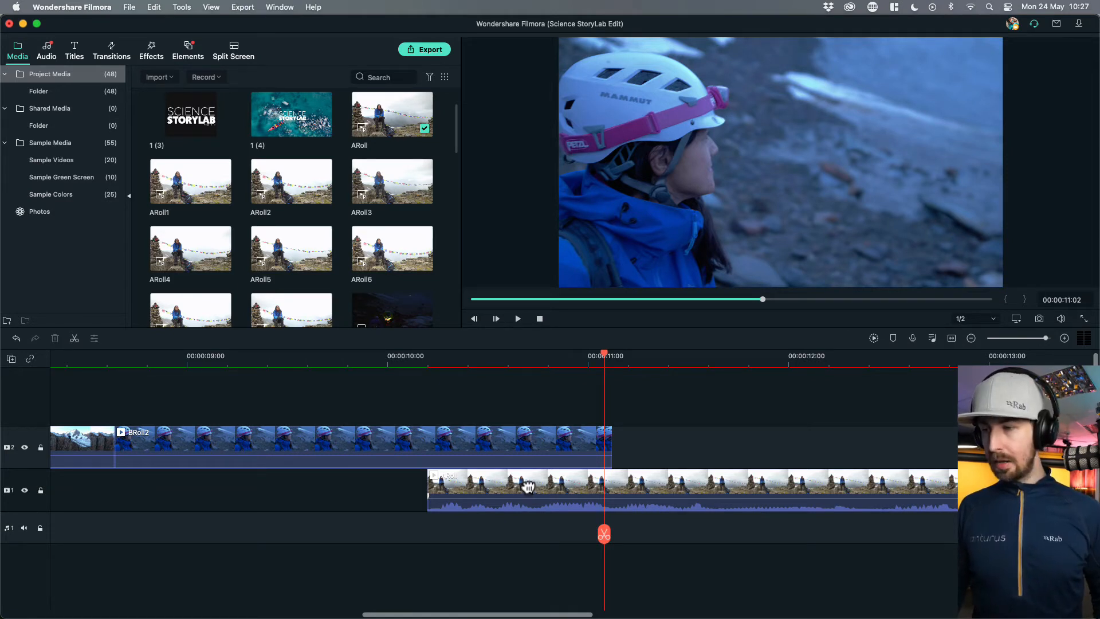
click(528, 488)
key(alt+Left)
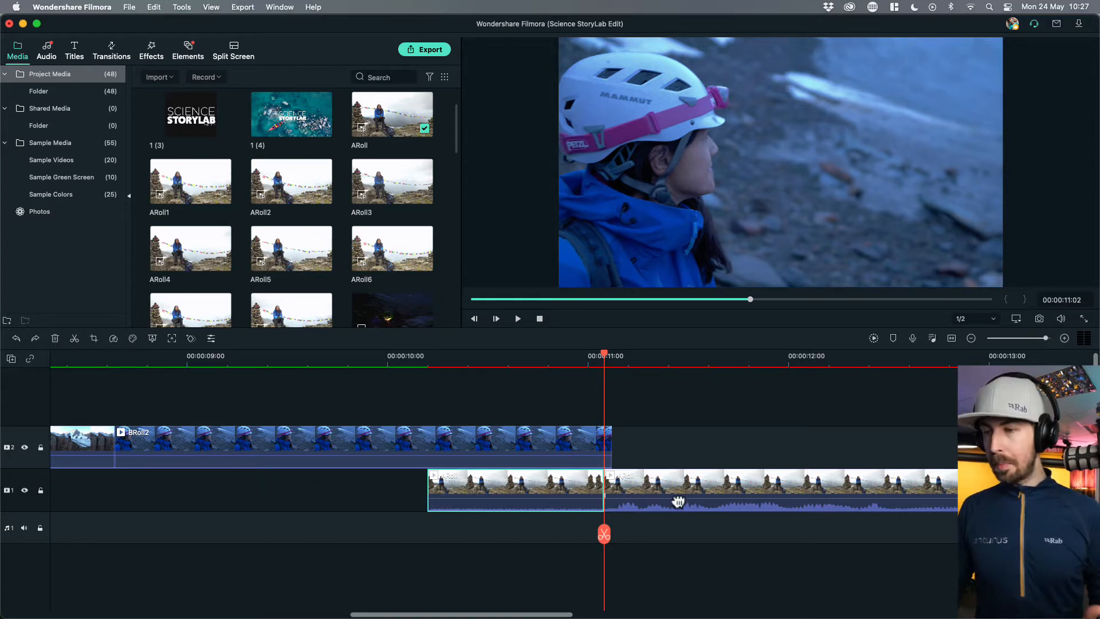
key(super+z)
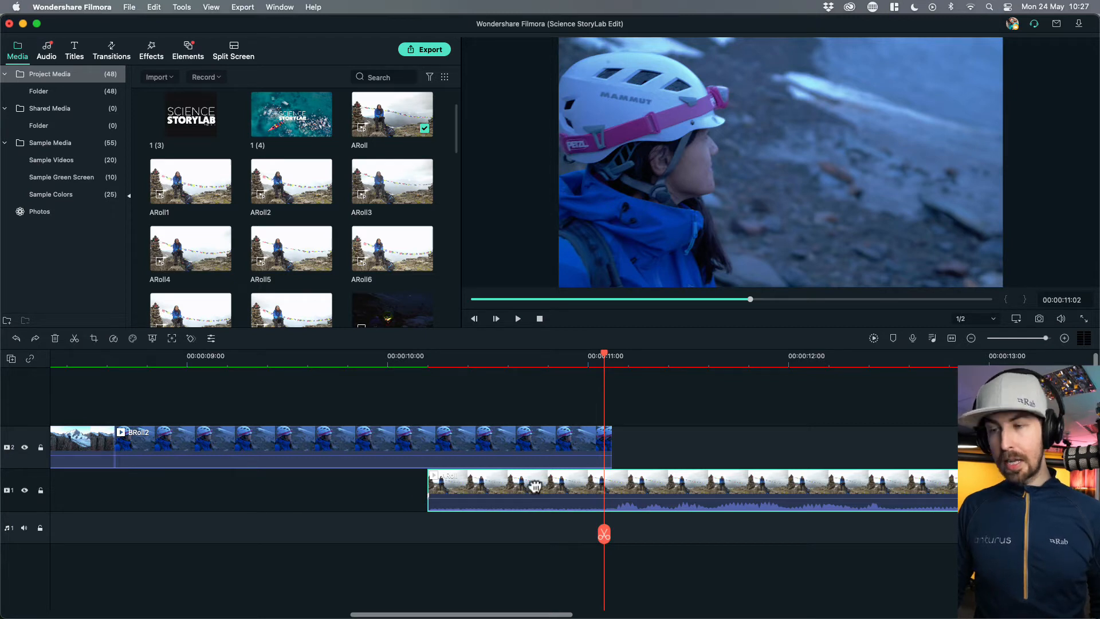
- Trim the silent opening off the ARoll clip, shift it to start at about 00:00:10:19 under BRoll2's end, and play it back
click(413, 358)
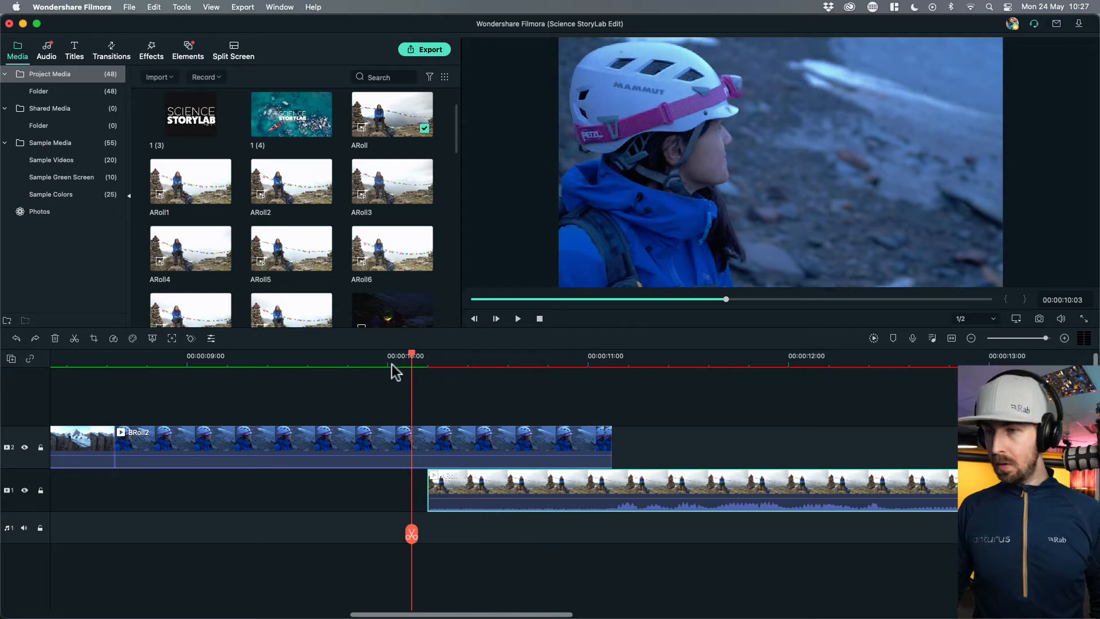
click(1065, 338)
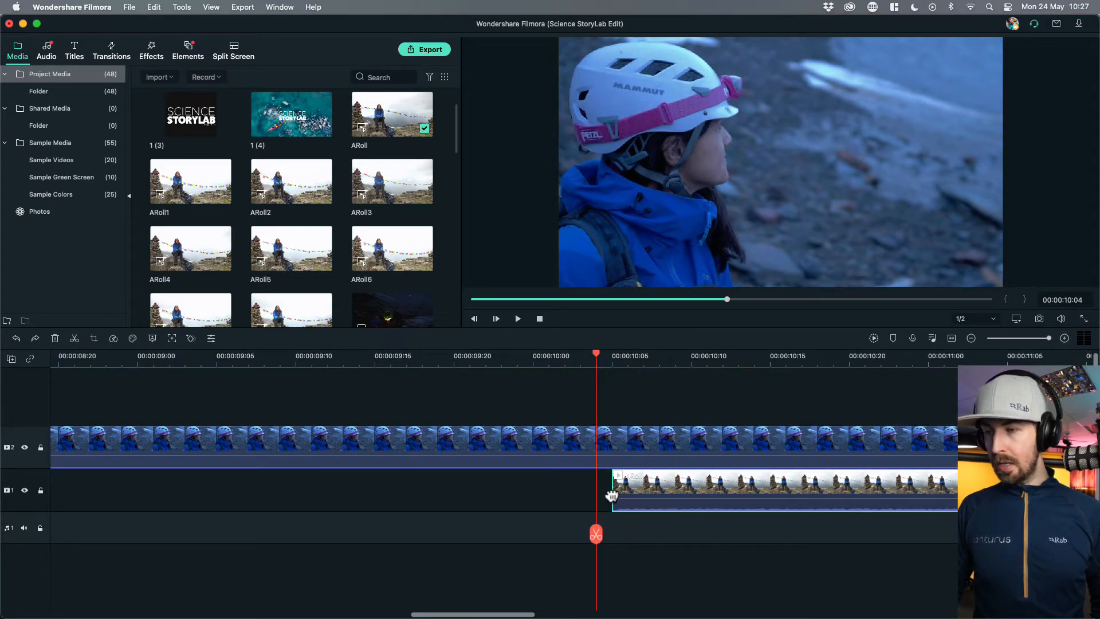
drag(612, 495, 924, 495)
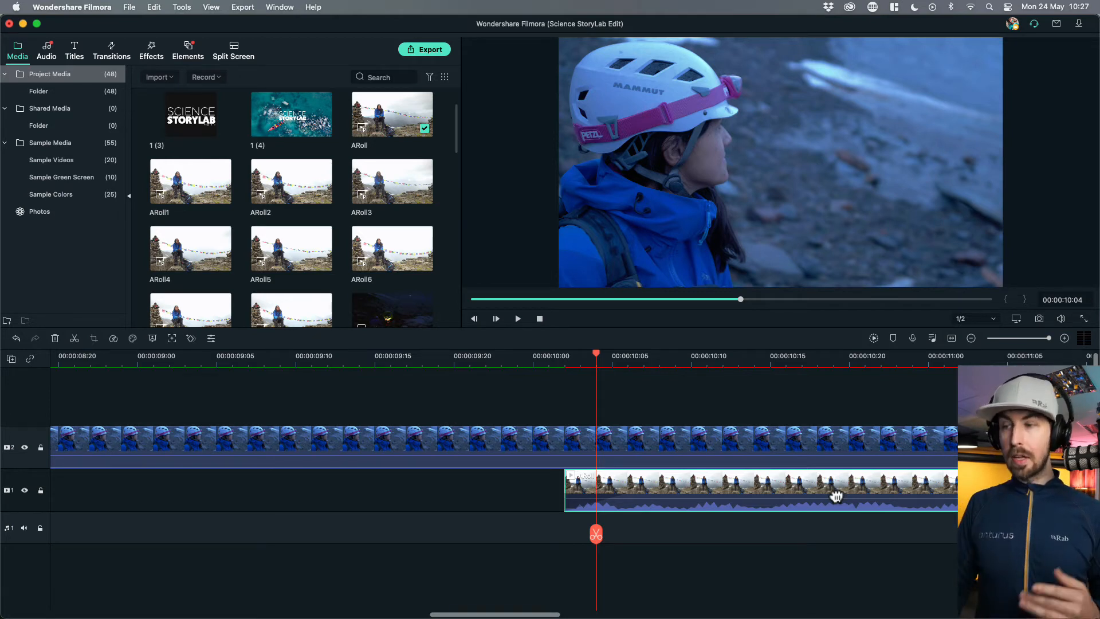
drag(663, 490, 931, 488)
key(space)
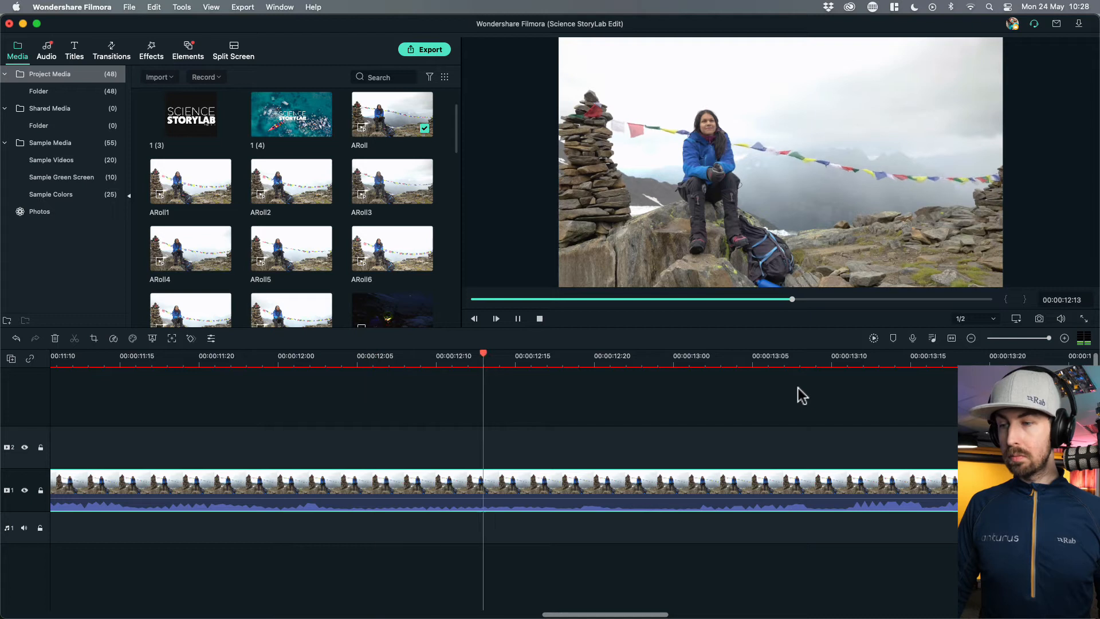
click(971, 338)
click(971, 338)
click(463, 364)
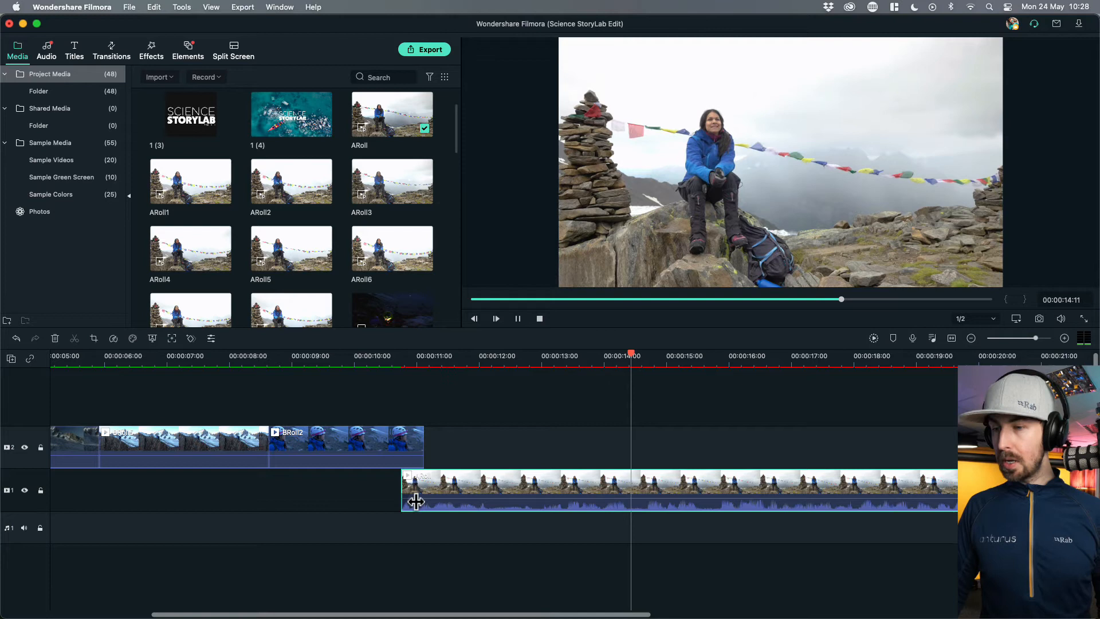
key(space)
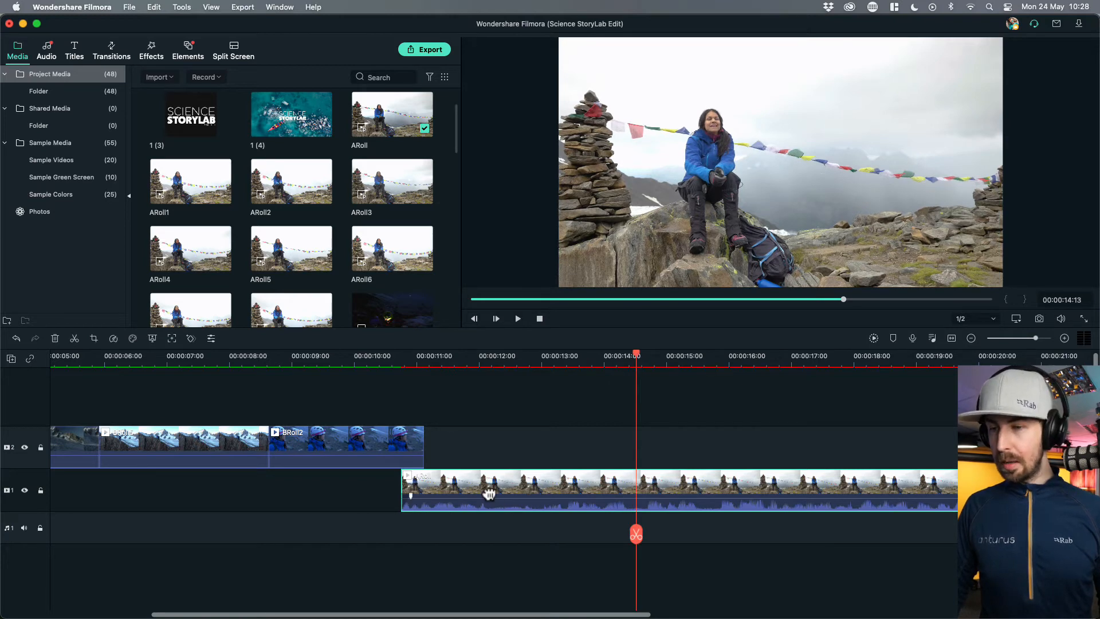
- Locate the speech cut point, split the ARoll clip at 00:00:13:24, and ripple-delete the piece before the split
drag(636, 534, 478, 535)
key(space)
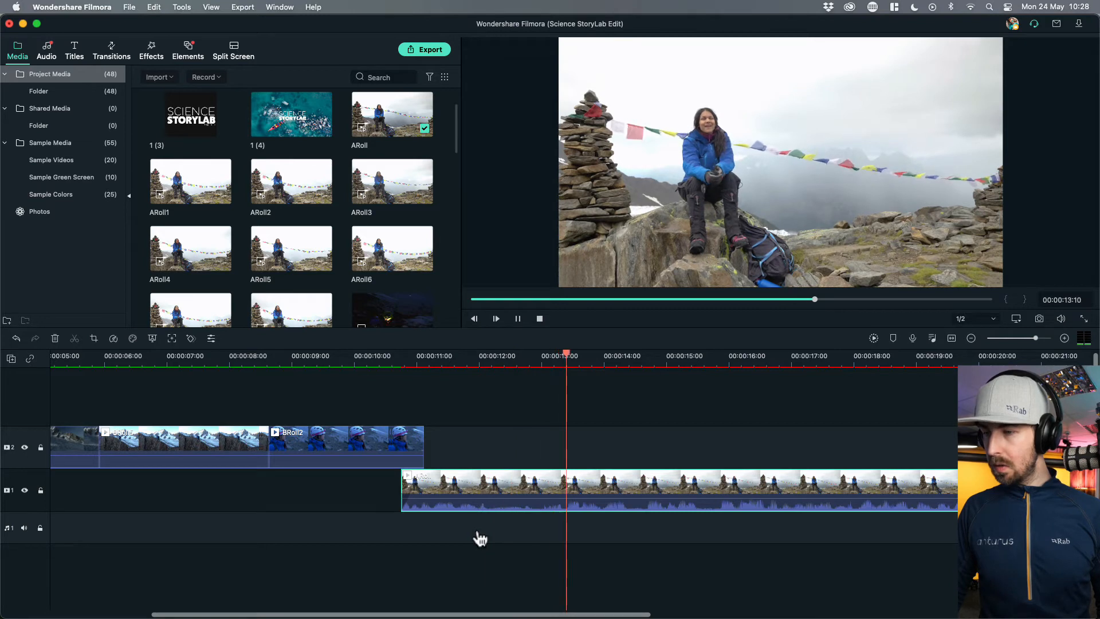
key(space)
click(608, 531)
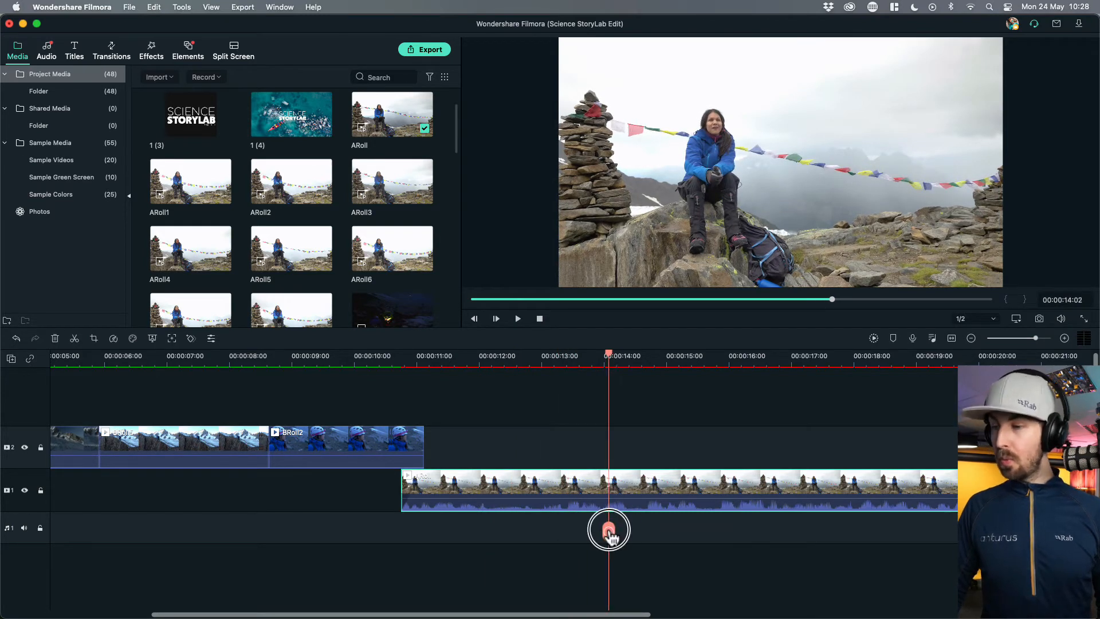
drag(609, 530, 601, 532)
click(601, 532)
click(523, 485)
key(shift+Delete)
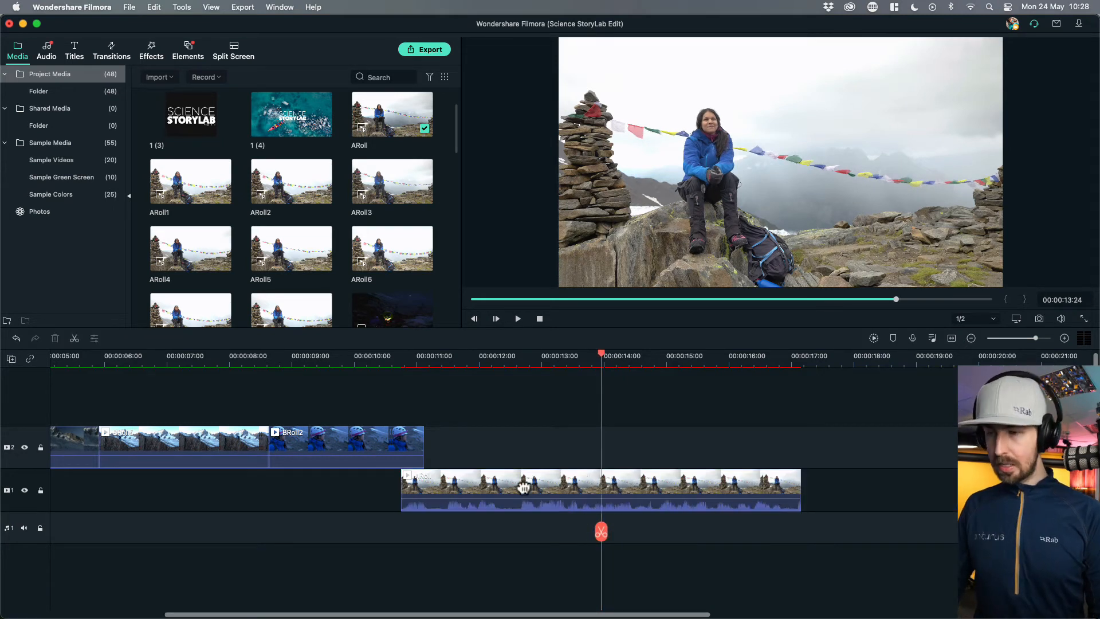
- Shift the ARoll clip to start at about 00:00:11:00 near BRoll2's end, checking the transition by playback
drag(449, 487, 455, 487)
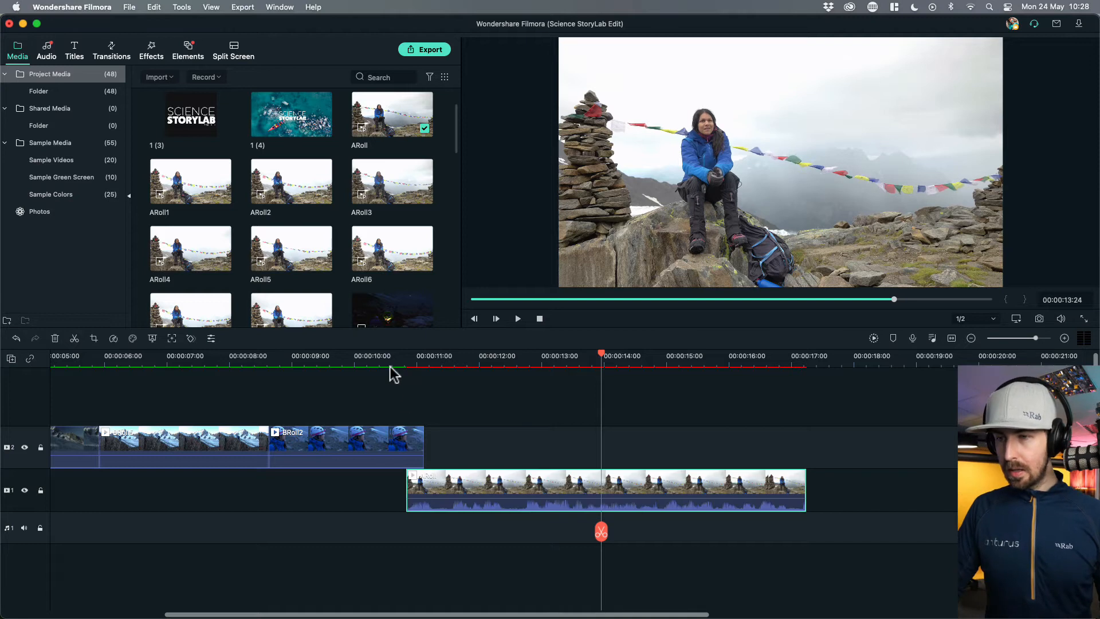
click(386, 359)
key(space)
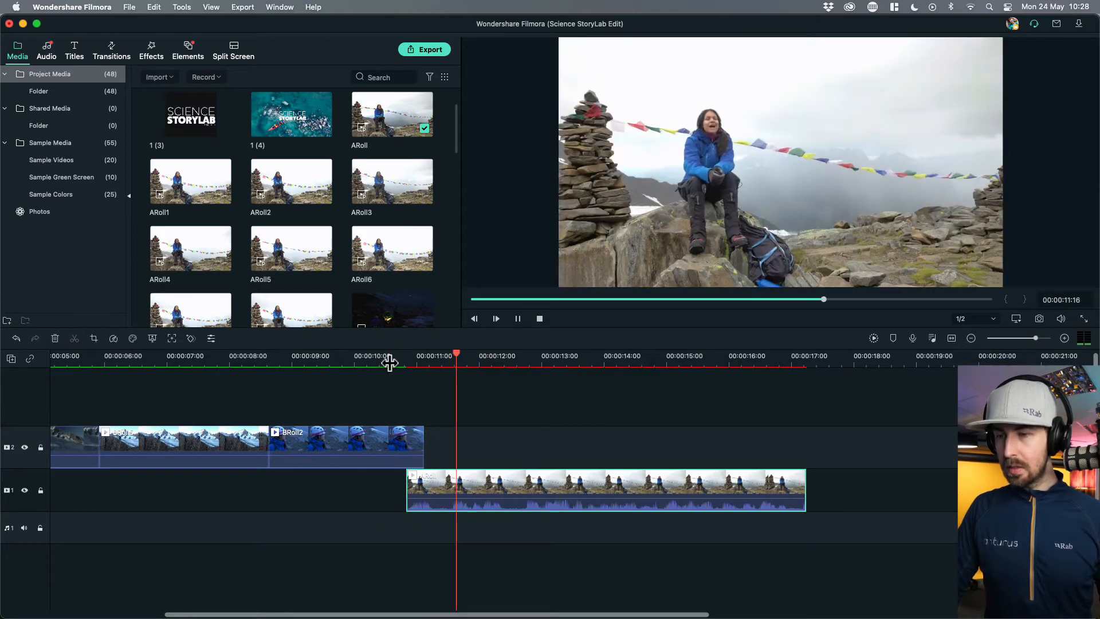
key(space)
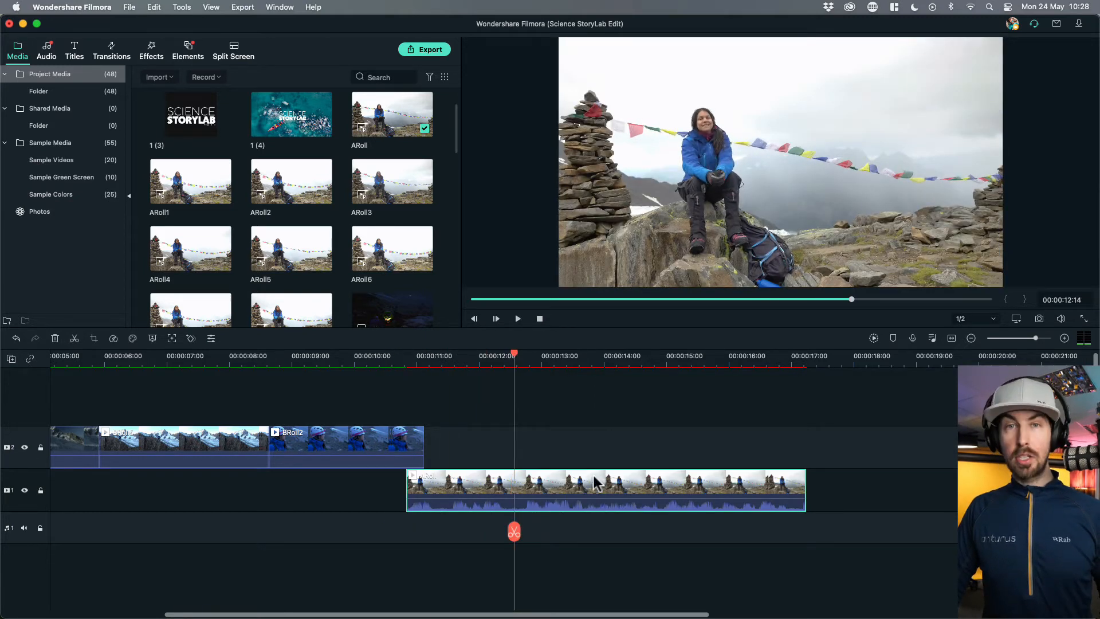
drag(593, 484, 604, 484)
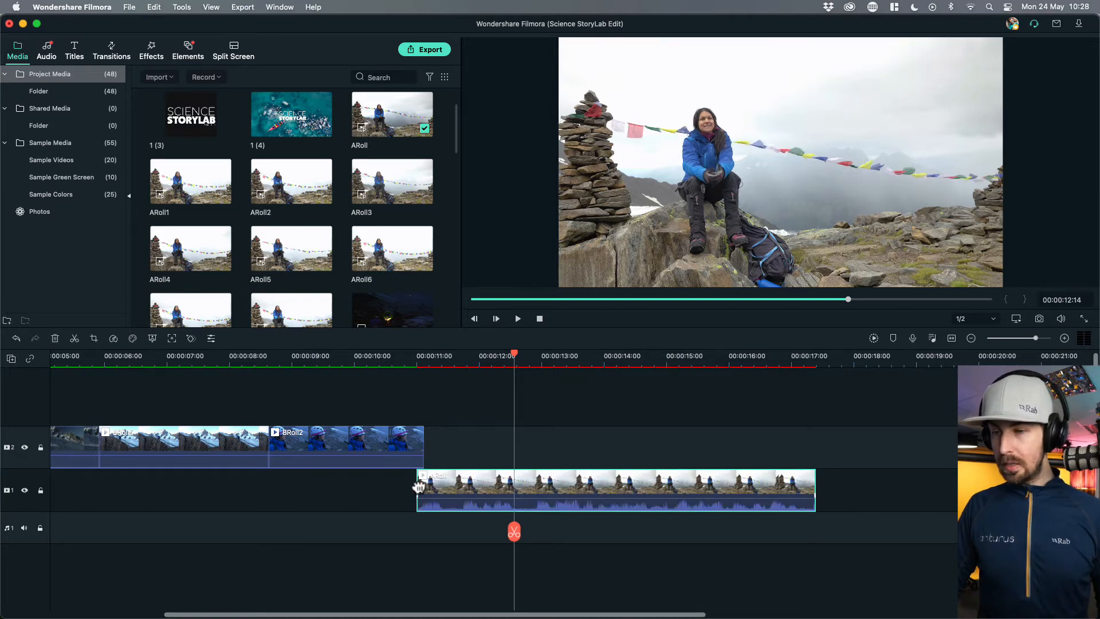
- Restore a short bit of footage at the ARoll clip's start, keeping it at about 00:00:11:00, and play back the transition
drag(417, 484, 409, 485)
drag(416, 484, 410, 483)
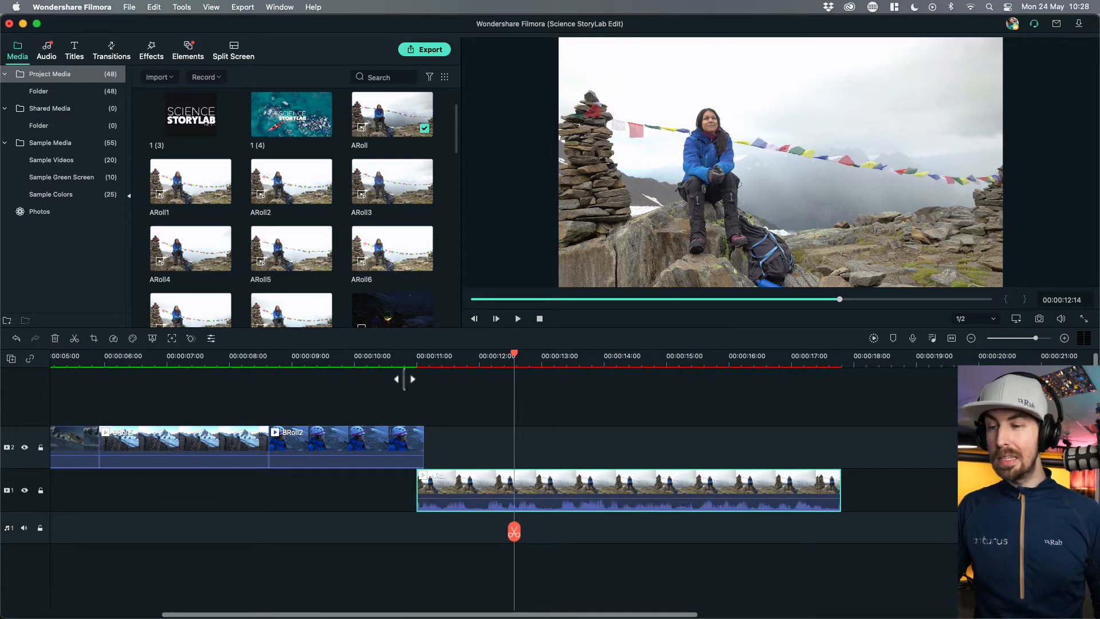
click(400, 359)
key(space)
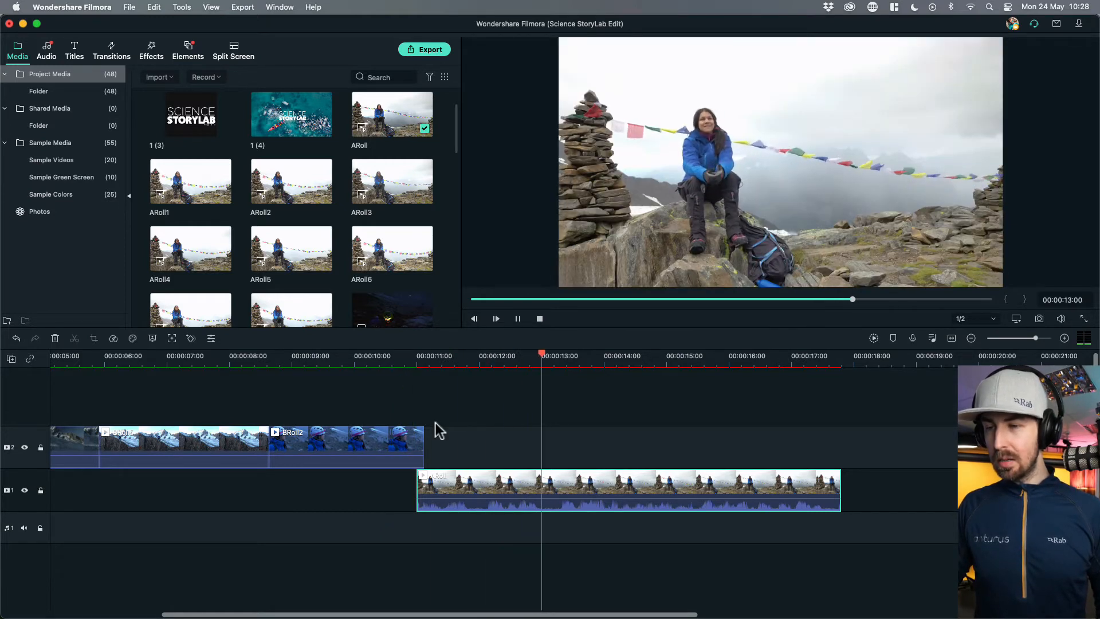
- Split the ARoll clip at 00:00:11:02 and delete its tiny opening piece, closing the gap
click(420, 360)
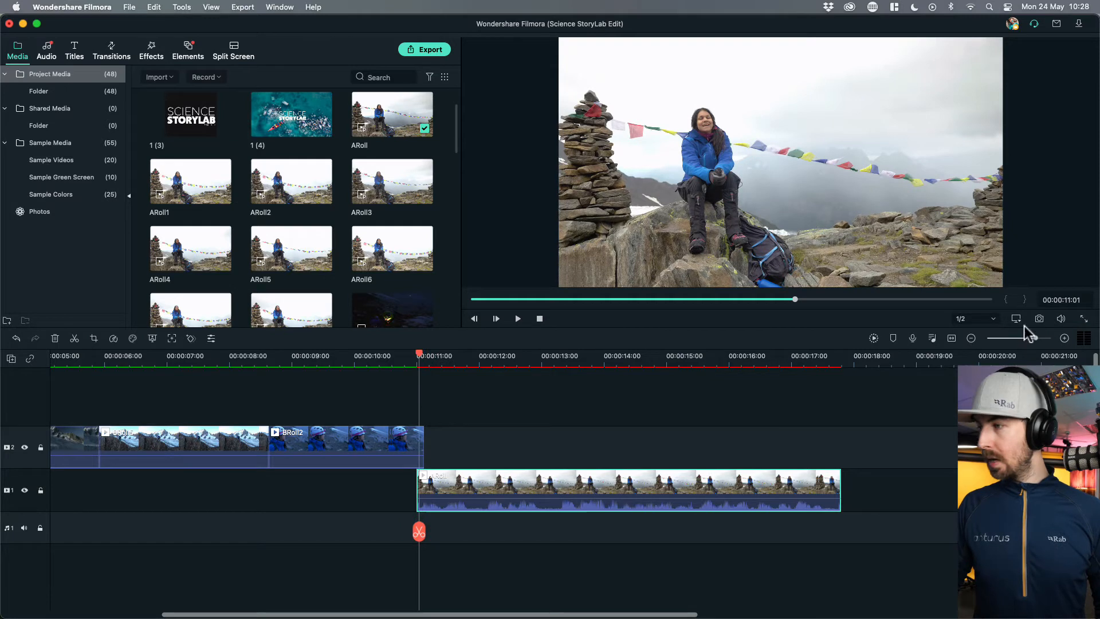
click(1064, 339)
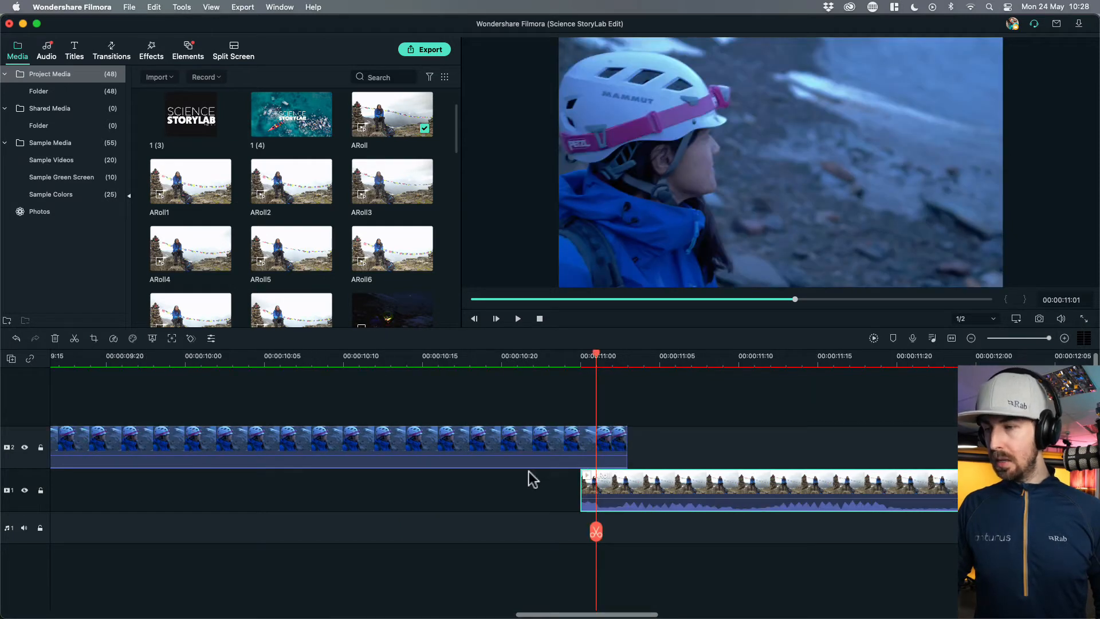
drag(597, 530, 624, 535)
click(611, 525)
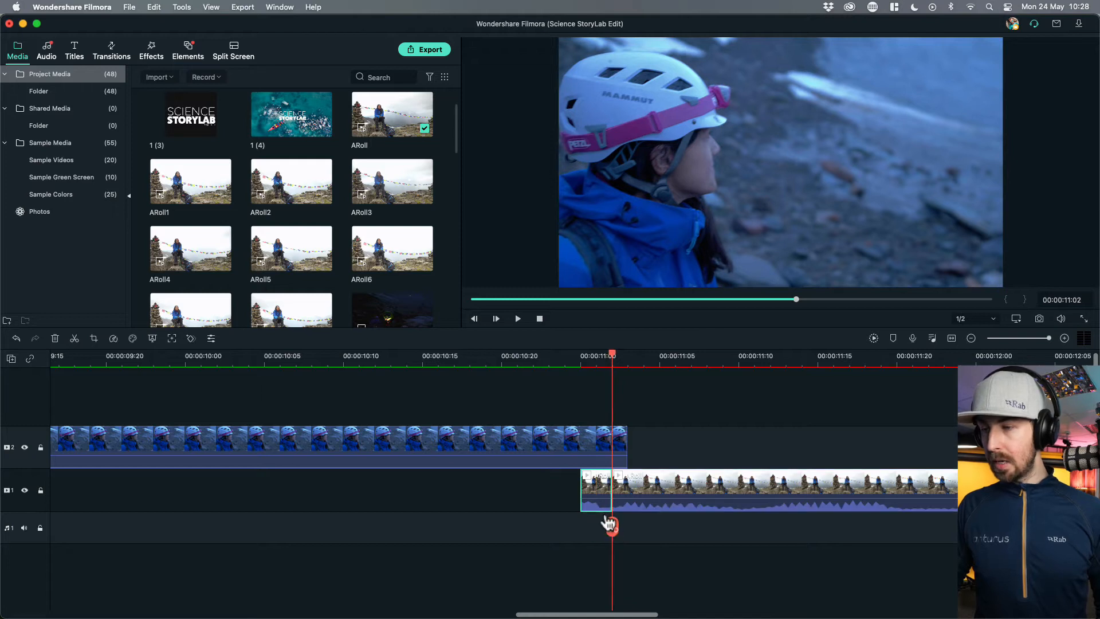
key(Delete)
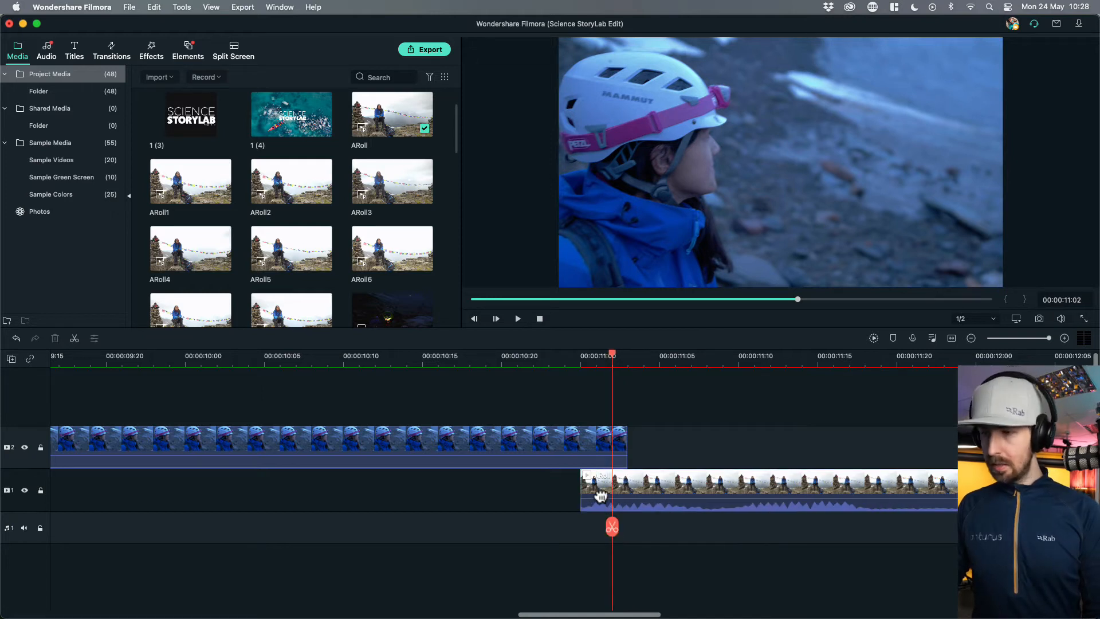
- Play through the ARoll clip, trim its end to about 00:00:17:12, and replay from BRoll2
click(971, 338)
click(198, 356)
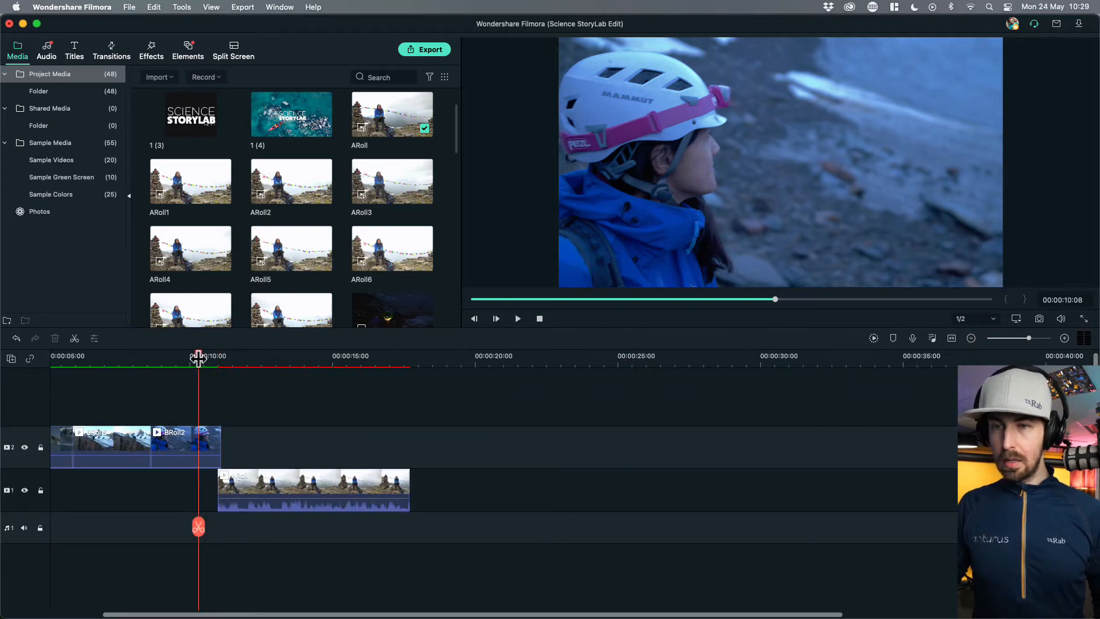
key(space)
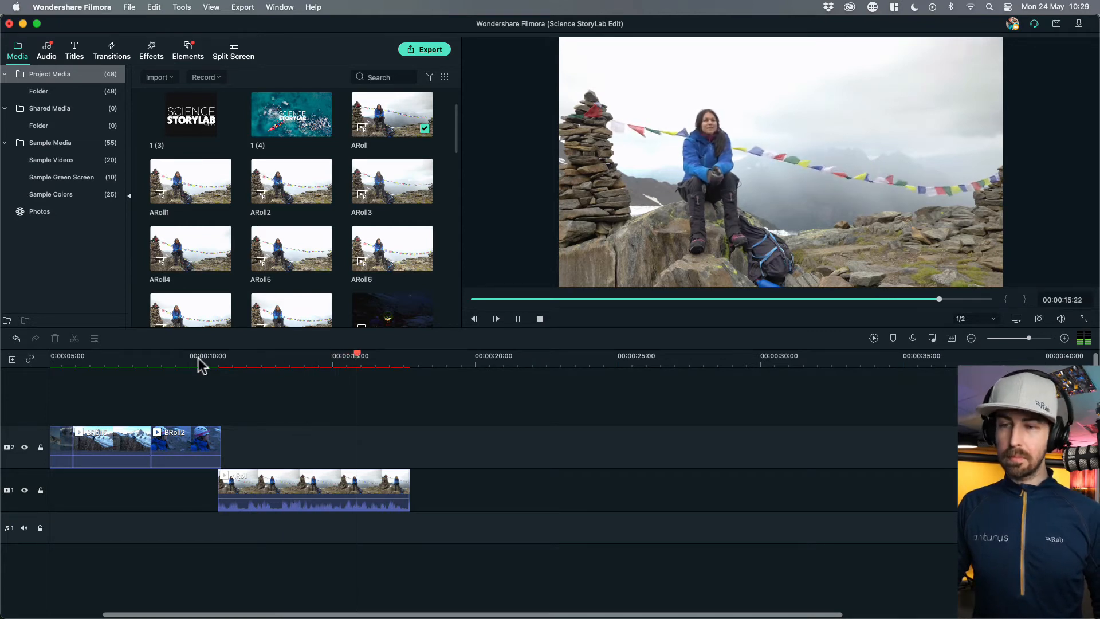
key(space)
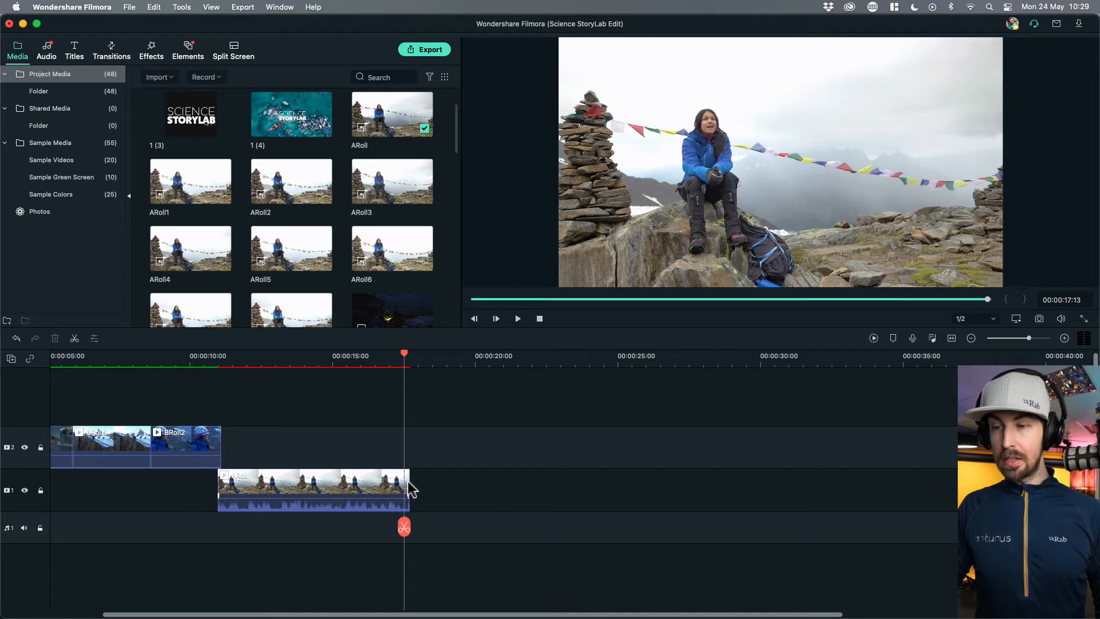
drag(408, 482, 404, 481)
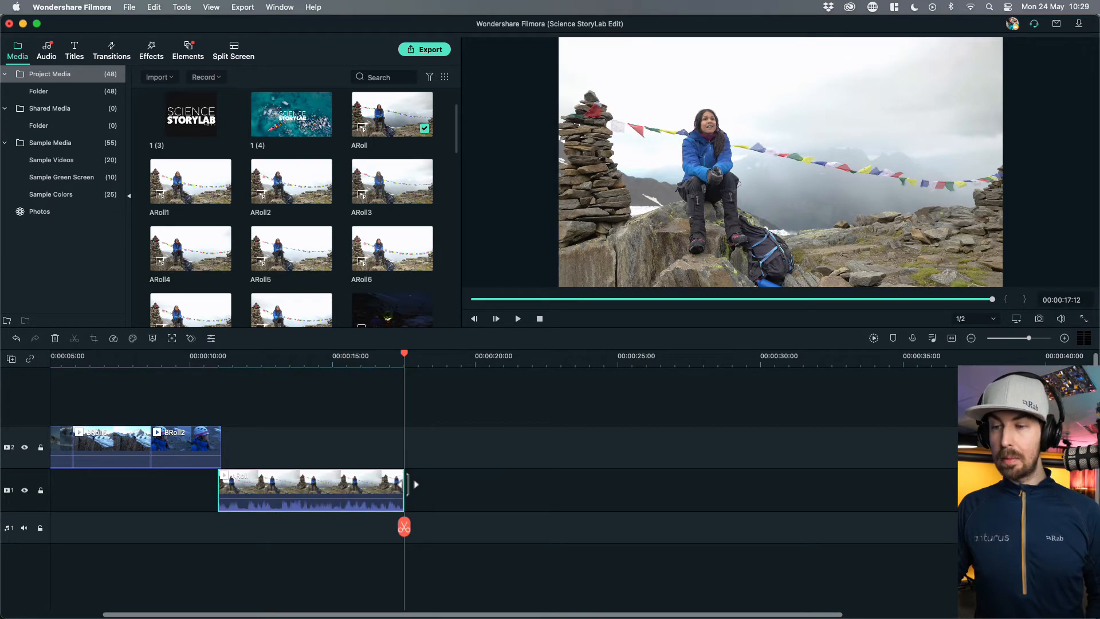
click(163, 361)
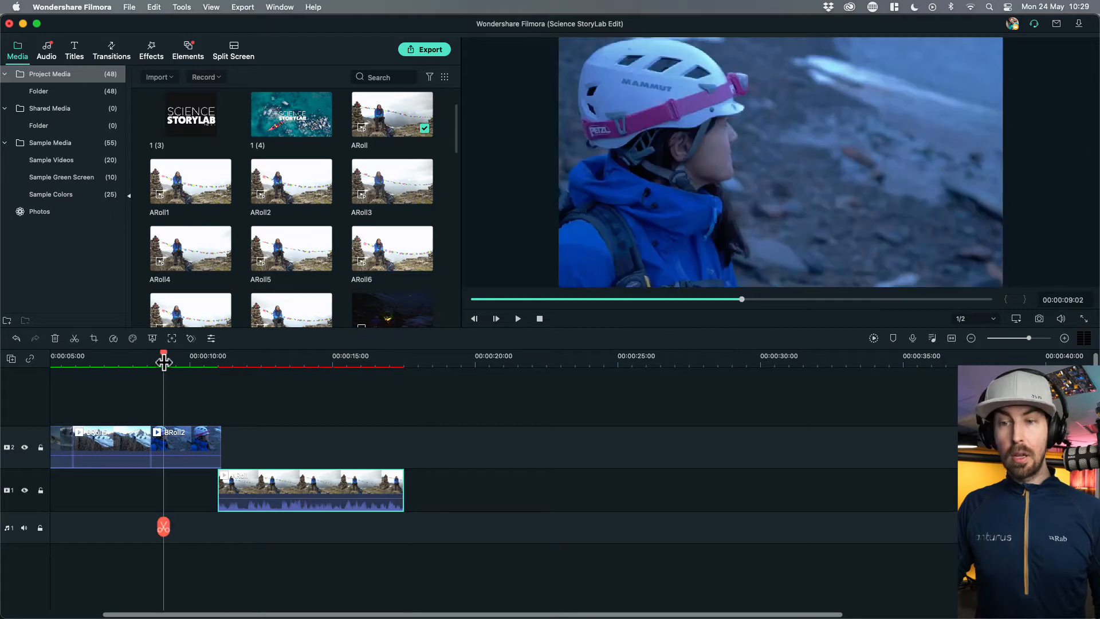
key(space)
key(space)
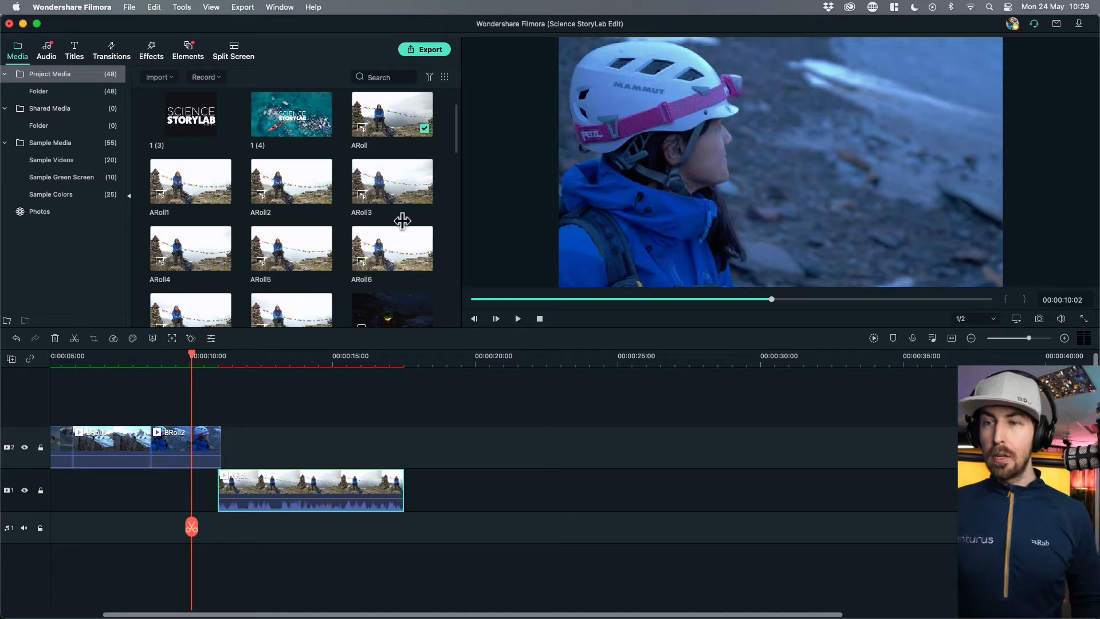
- Preview the ARoll1 clip from the project media, sampling its middle and the part around 30 seconds
scroll(382, 279, down, 2)
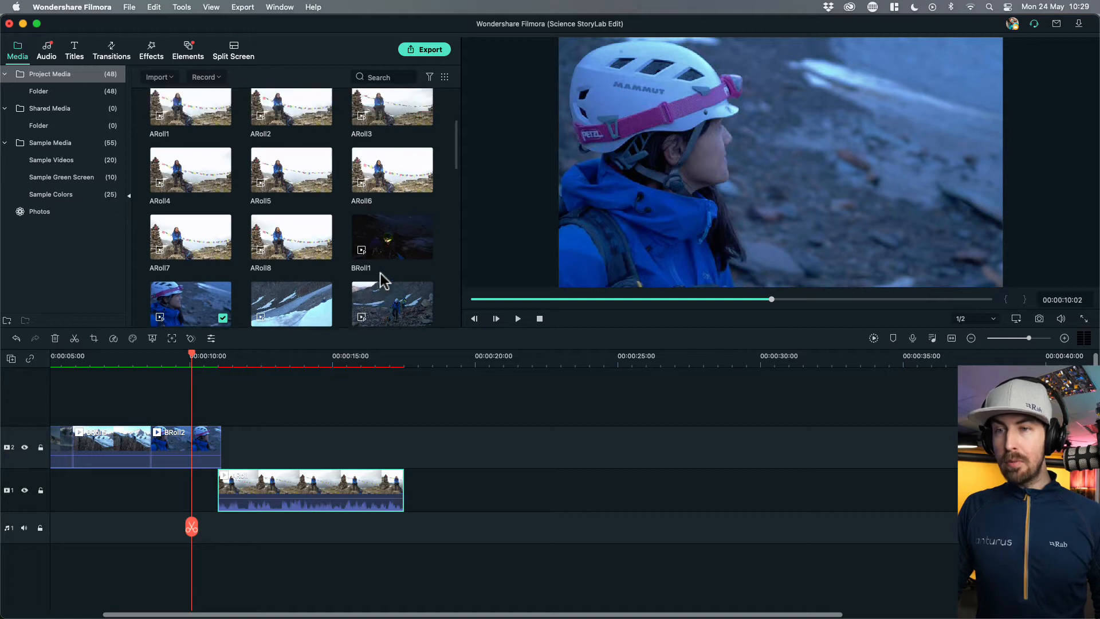
scroll(380, 273, up, 2)
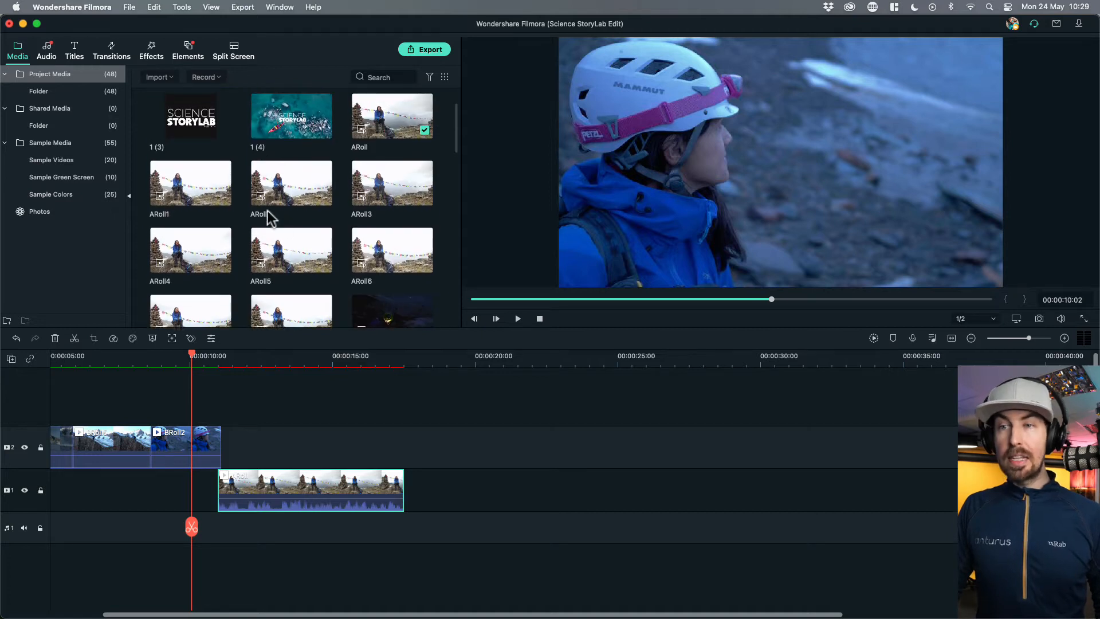
click(195, 174)
key(space)
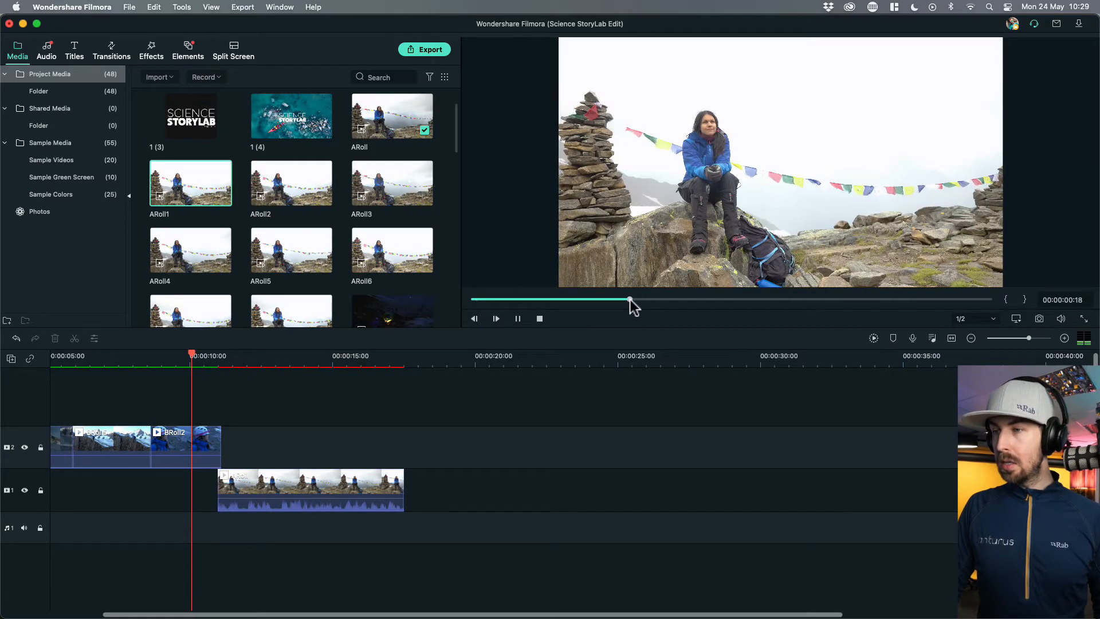
click(641, 299)
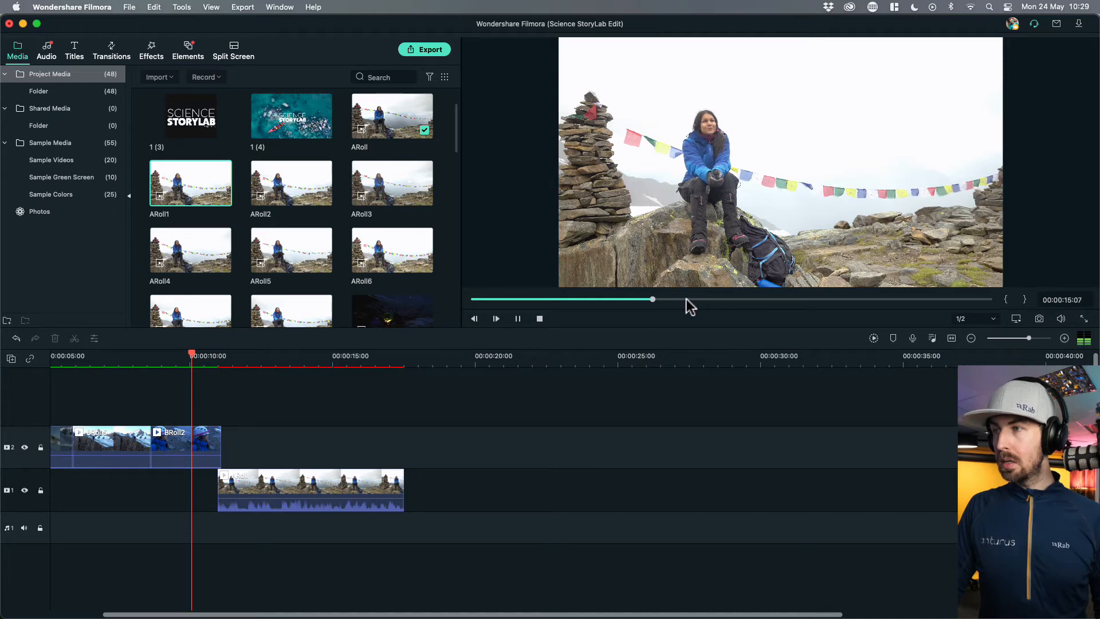
click(800, 299)
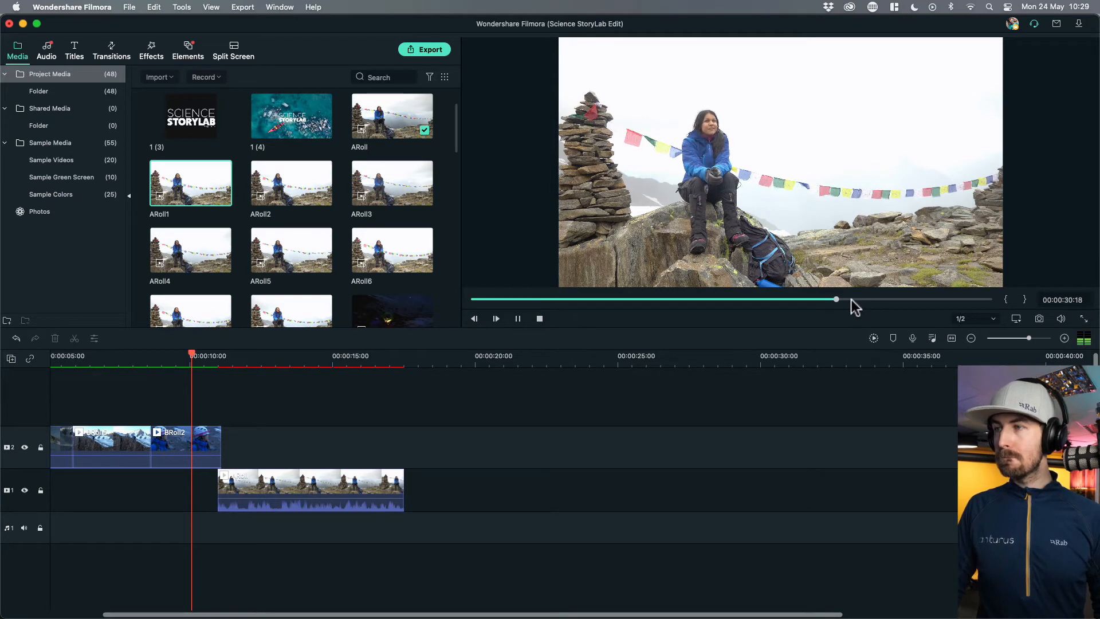
key(space)
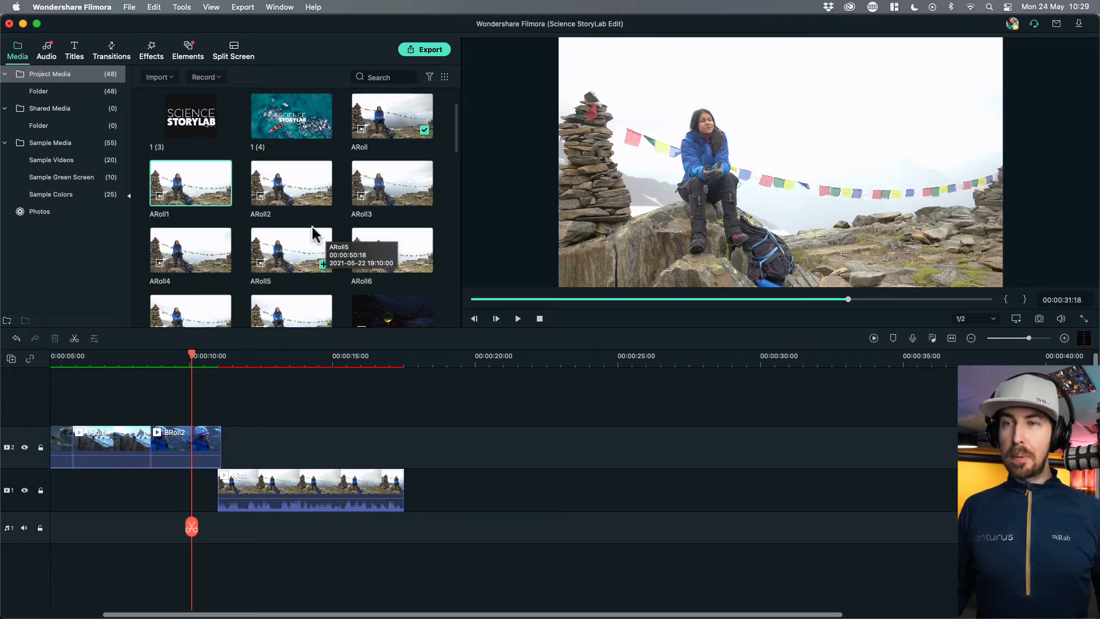
- Preview the ARoll3 clip from the project media, sampling its opening and the part from about 13 seconds
double_click(398, 198)
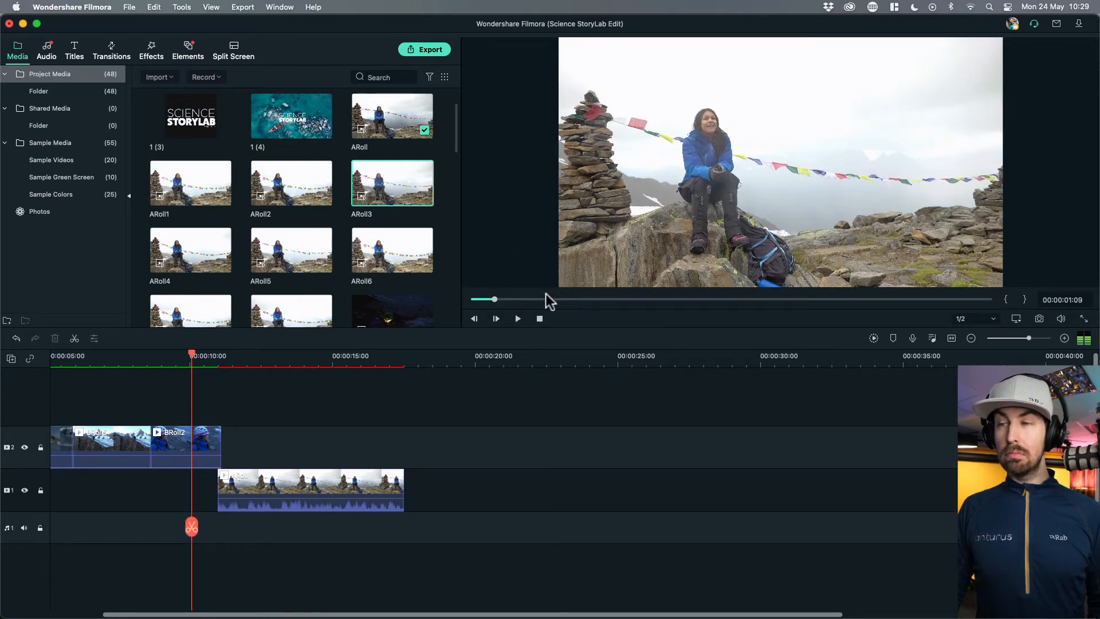
click(701, 300)
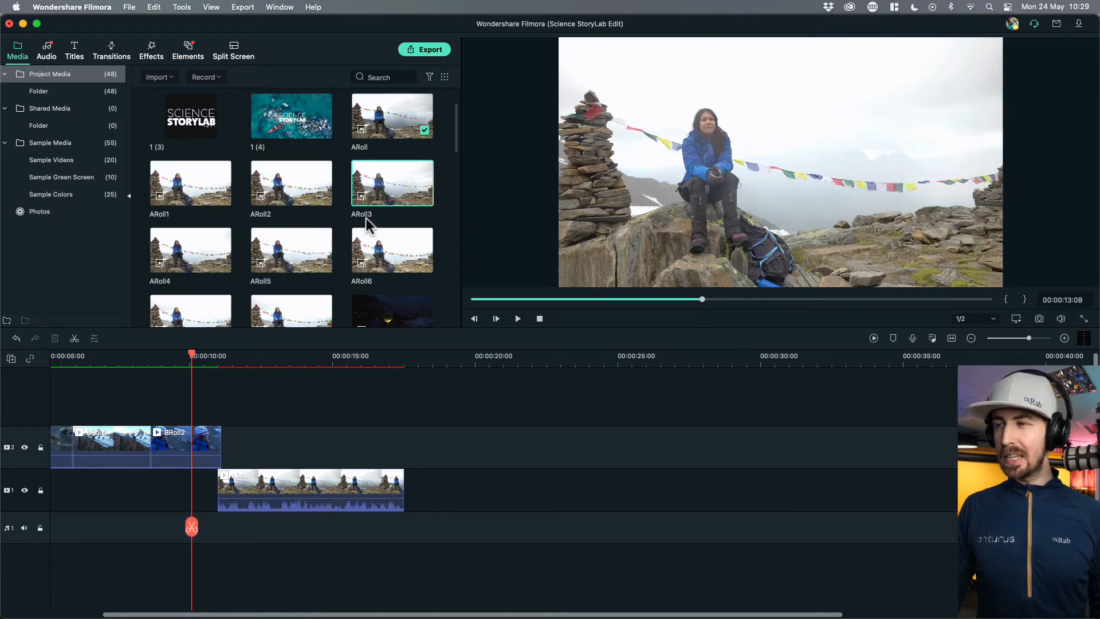
key(space)
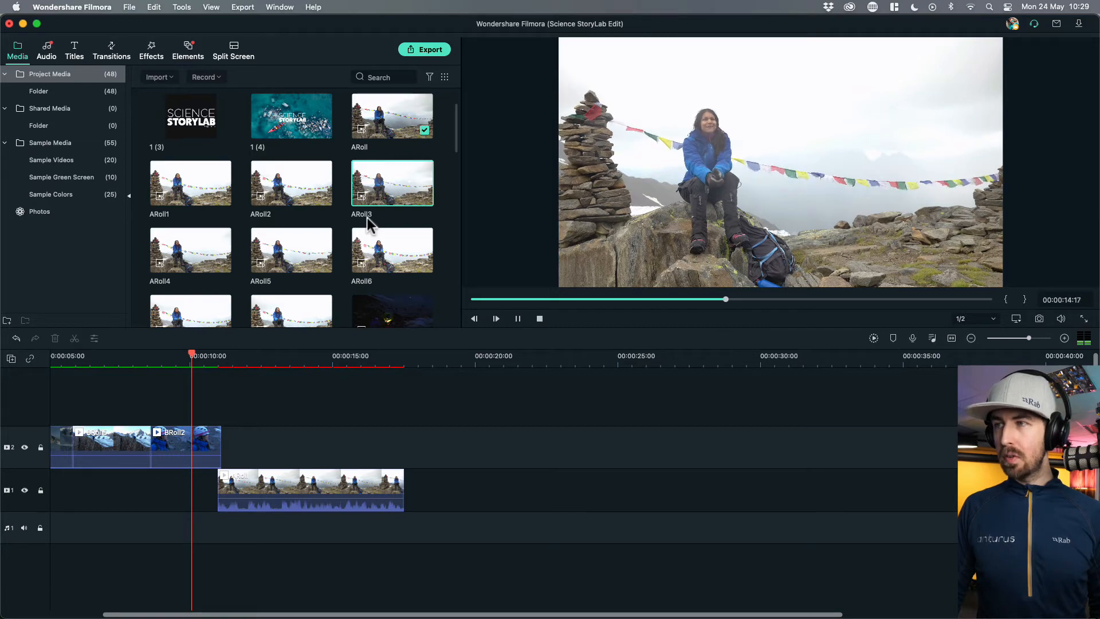
key(space)
- Preview the ARoll4 clip at several points between about 5 and 31 seconds to find a usable interview passage
click(206, 251)
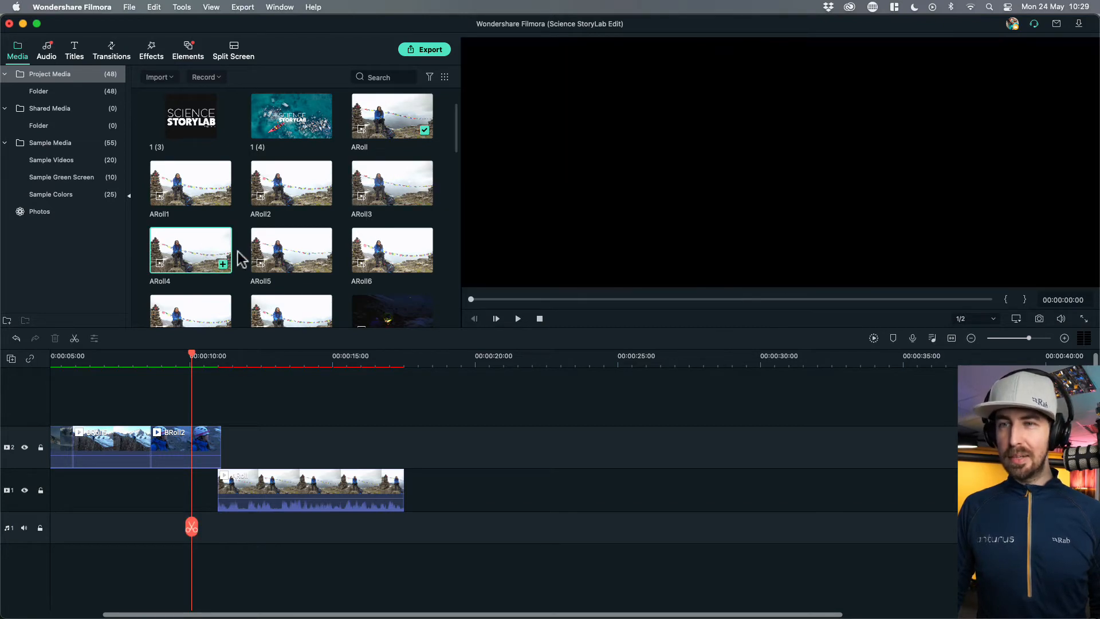
key(space)
click(638, 299)
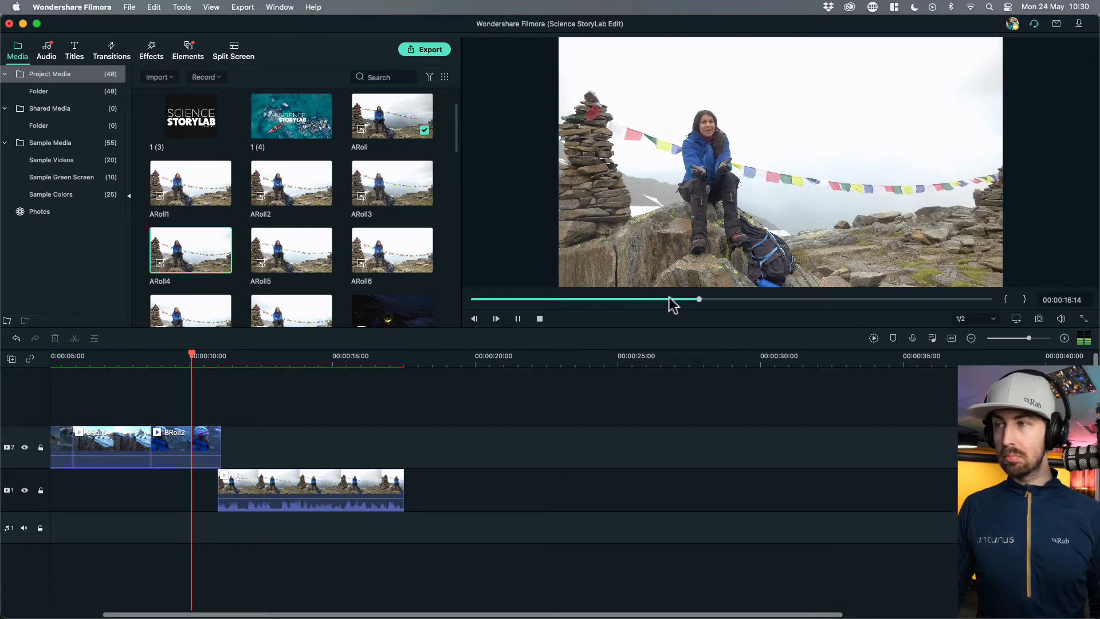
click(635, 299)
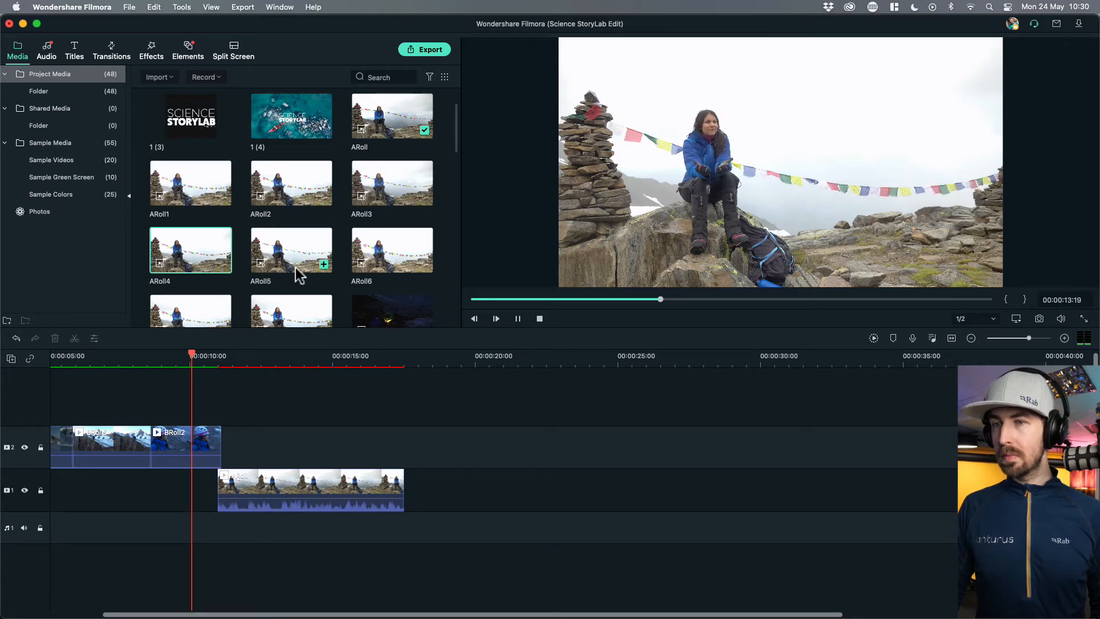
click(876, 299)
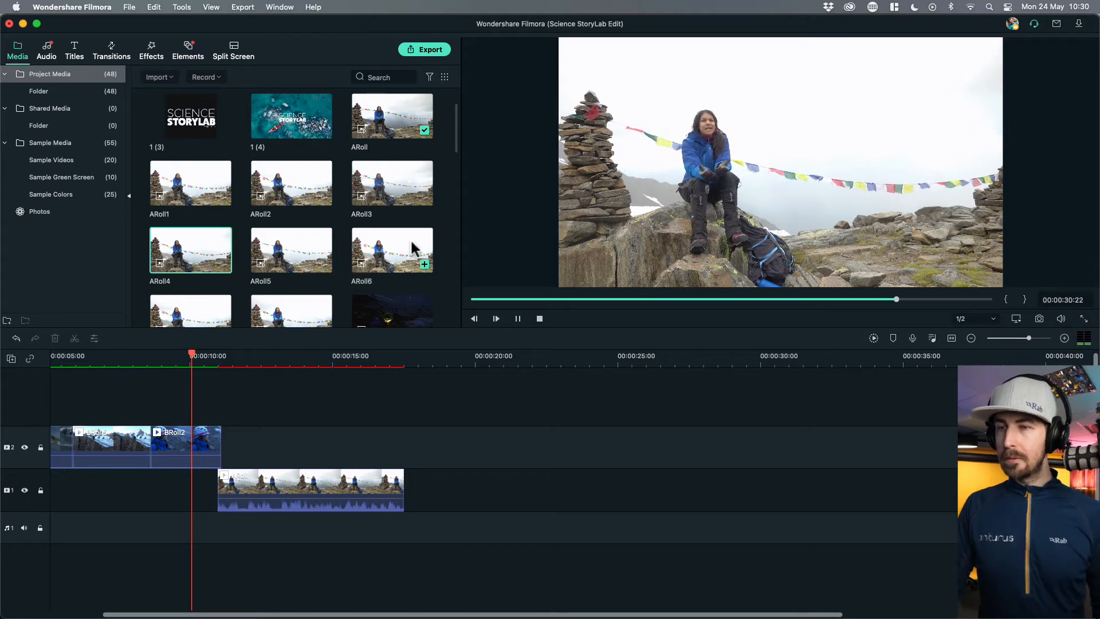
click(645, 297)
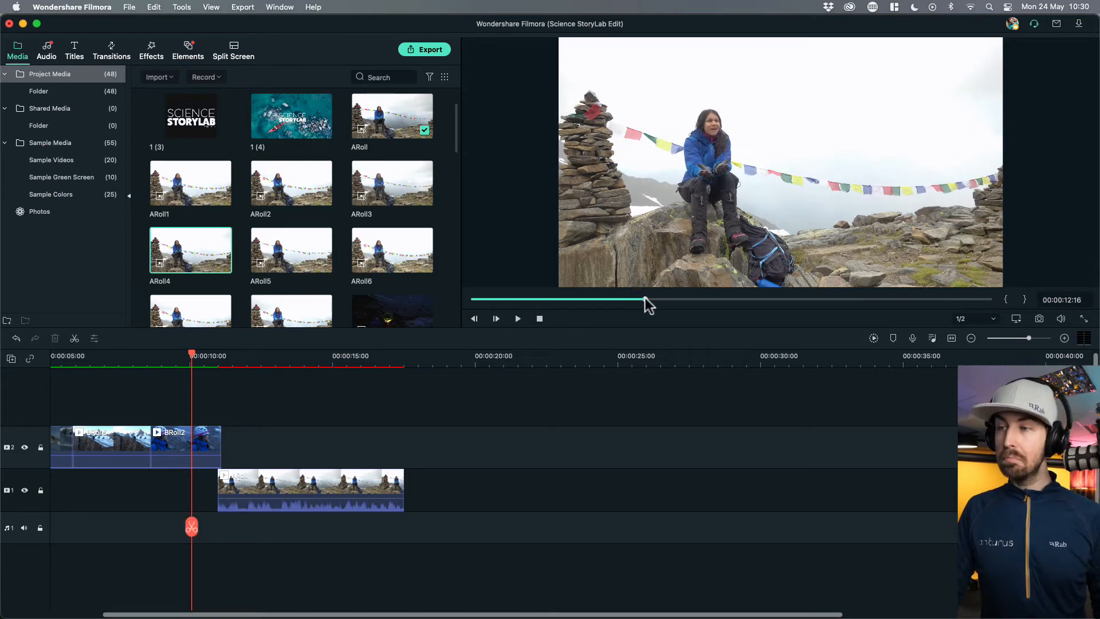
click(552, 298)
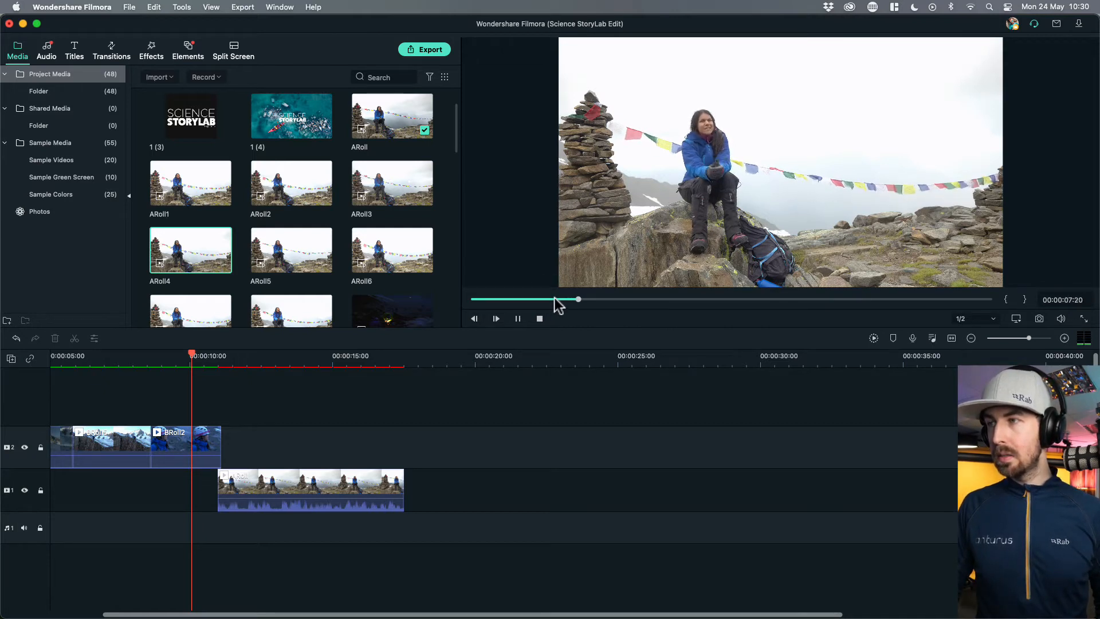
click(551, 298)
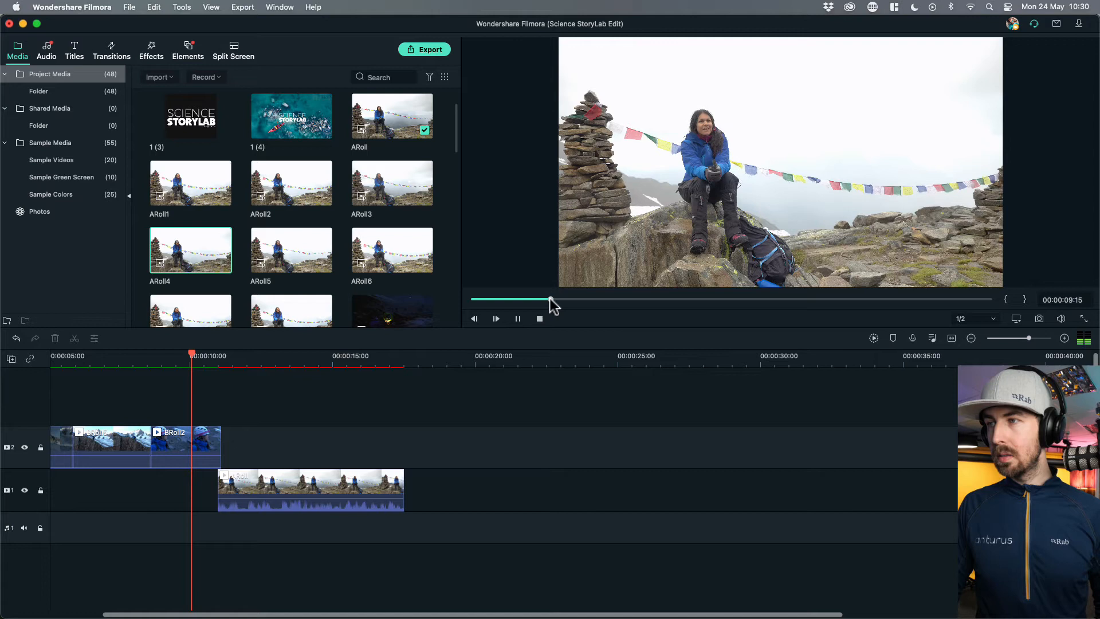
- Mark ARoll4 from about 00:00:06:21 to 00:00:18:16 and place that range on video track 1 directly after the ARoll clip
key(space)
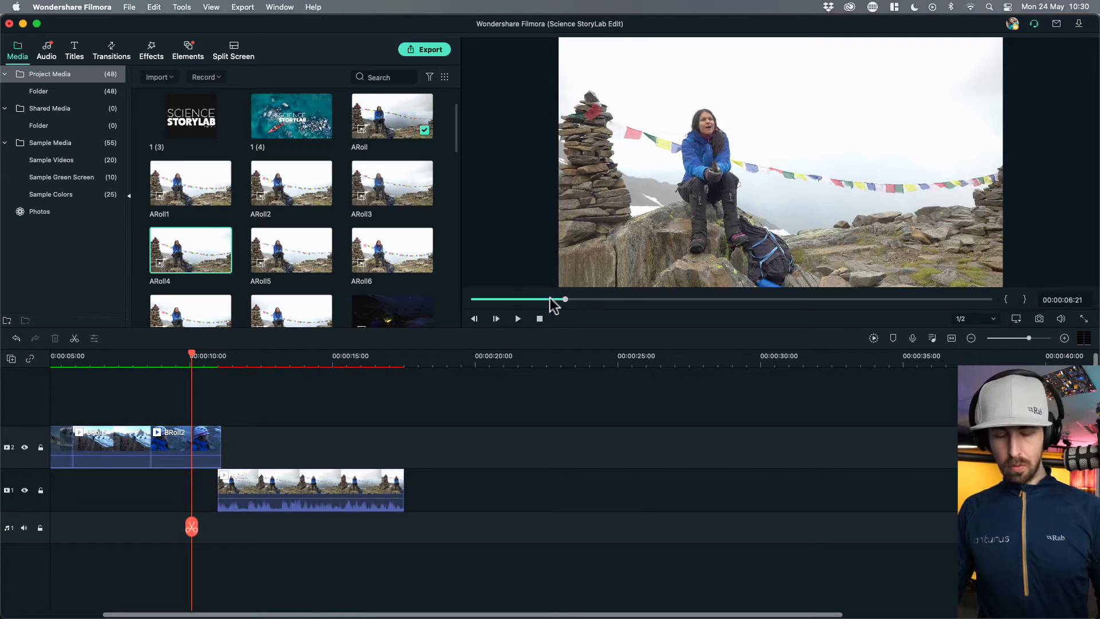
key(space)
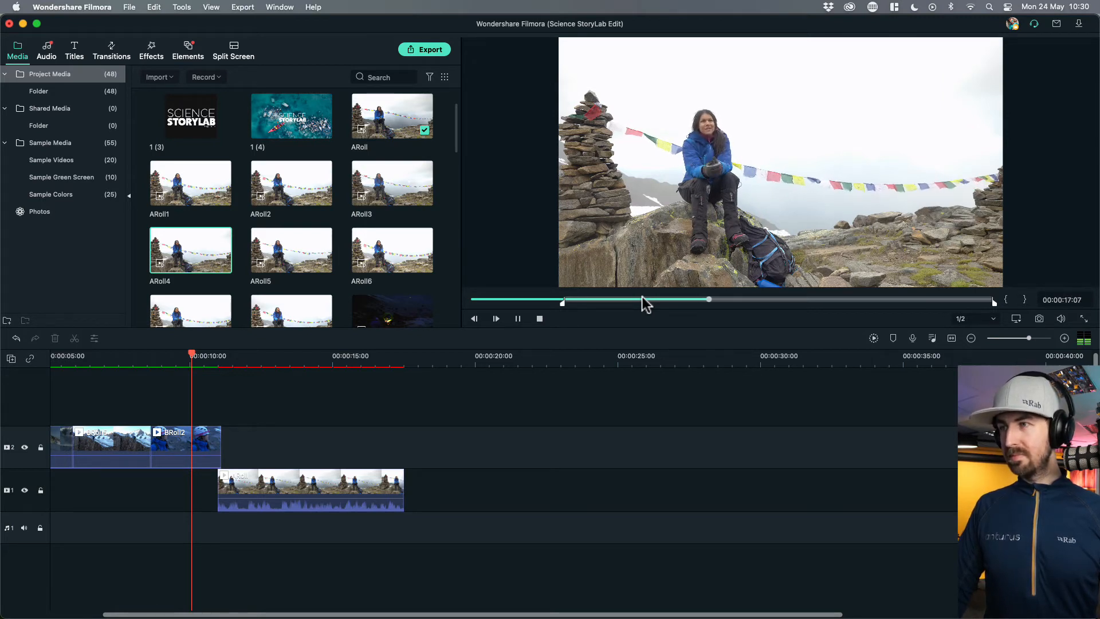
key(space)
key(o)
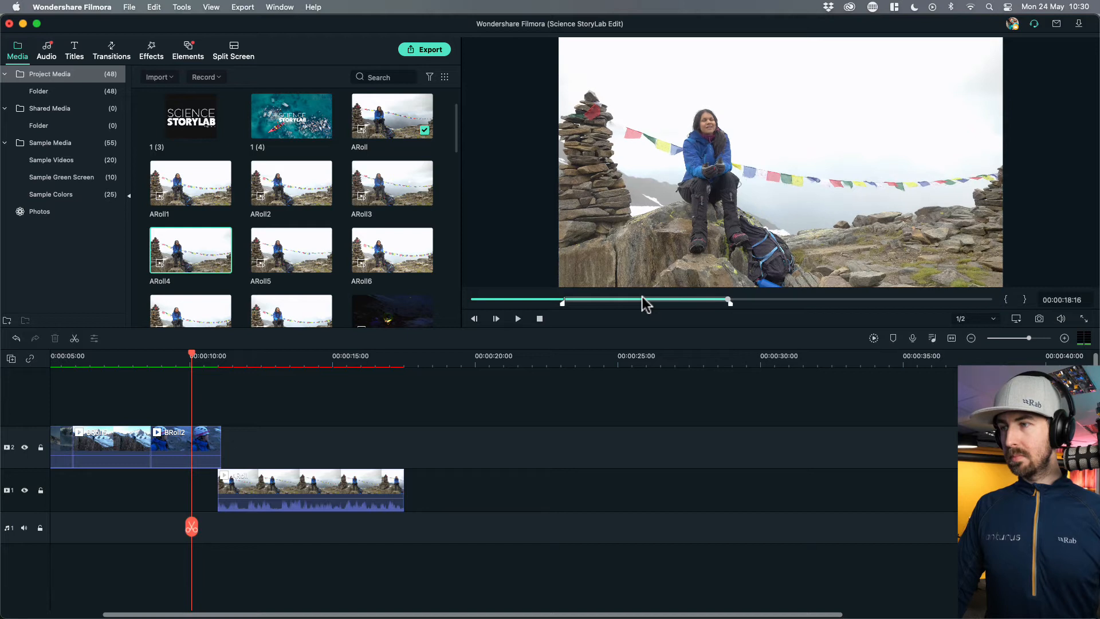
drag(742, 229, 483, 476)
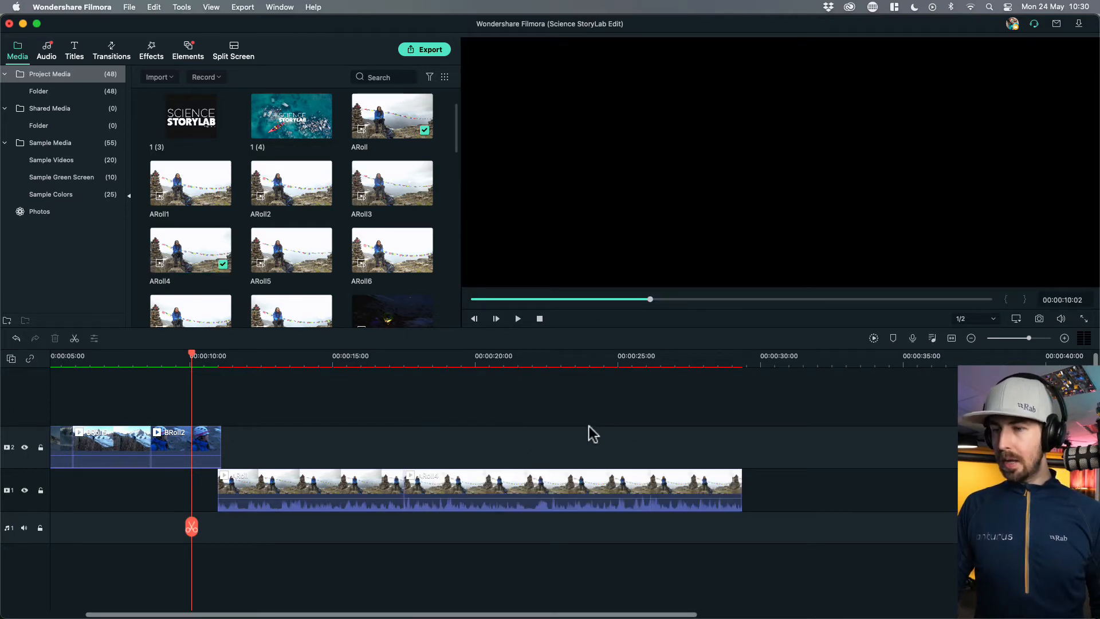
- Play back the cut between the ARoll and ARoll4 clips, starting from around 00:00:16:00
click(391, 358)
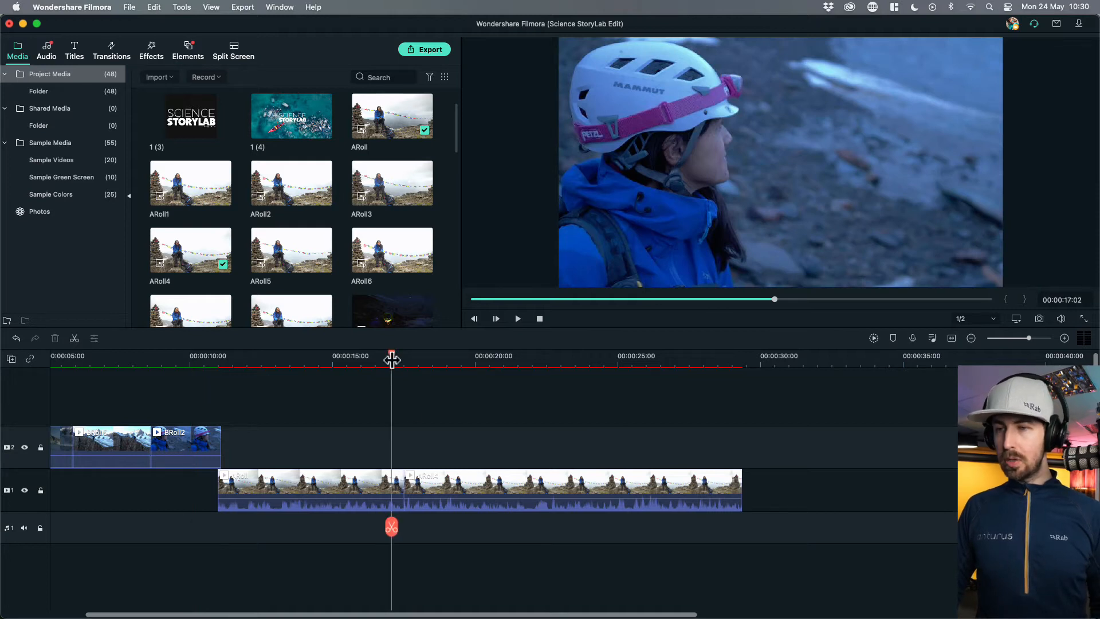
key(space)
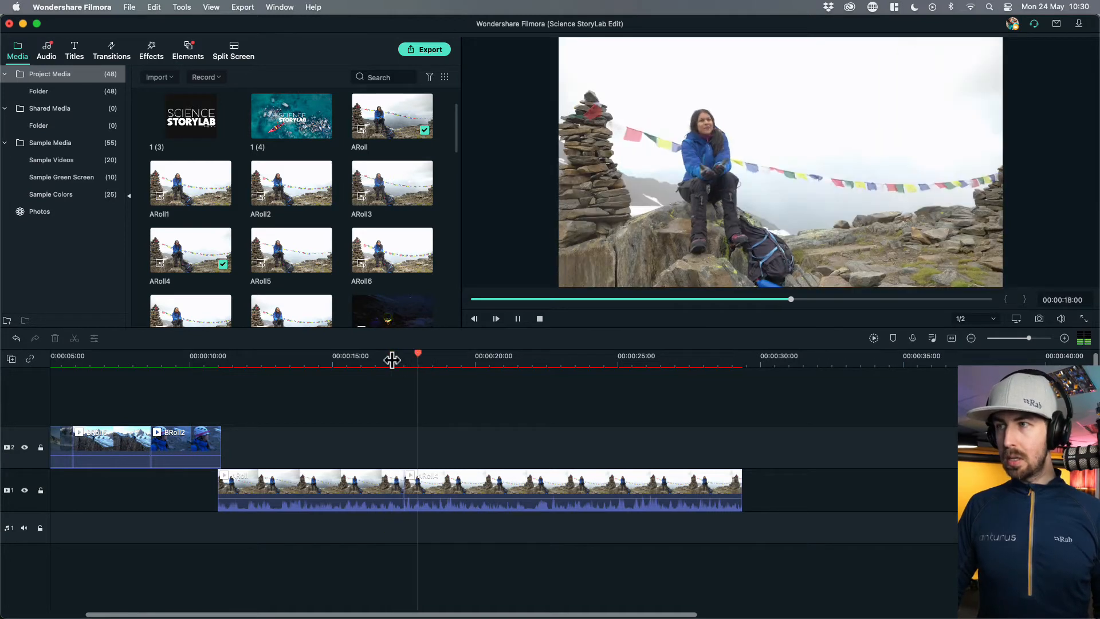
click(370, 359)
key(space)
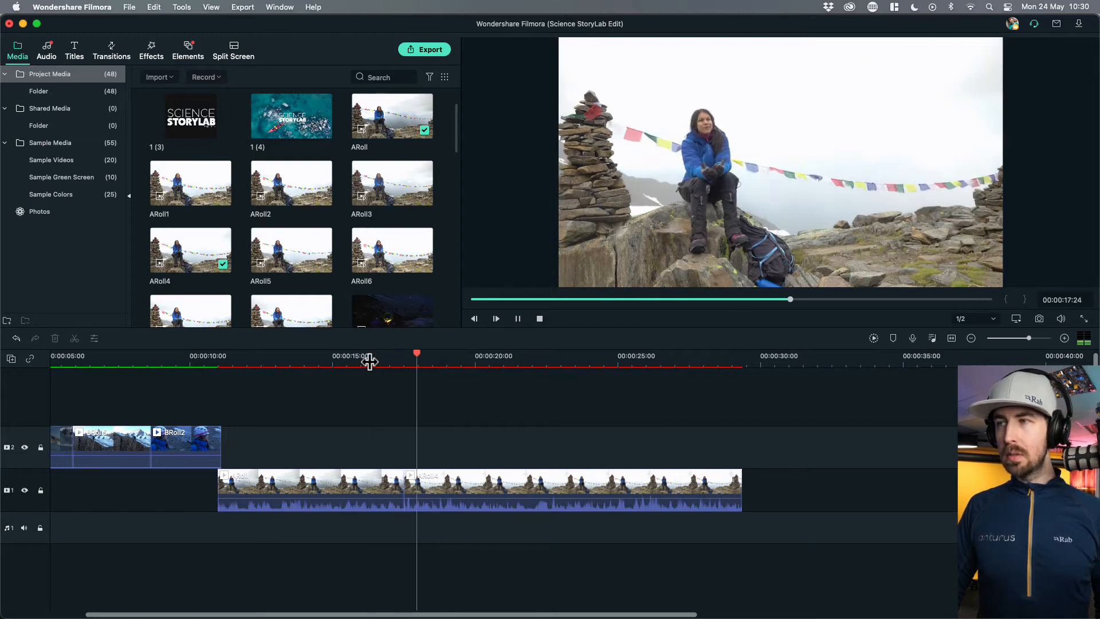
click(369, 358)
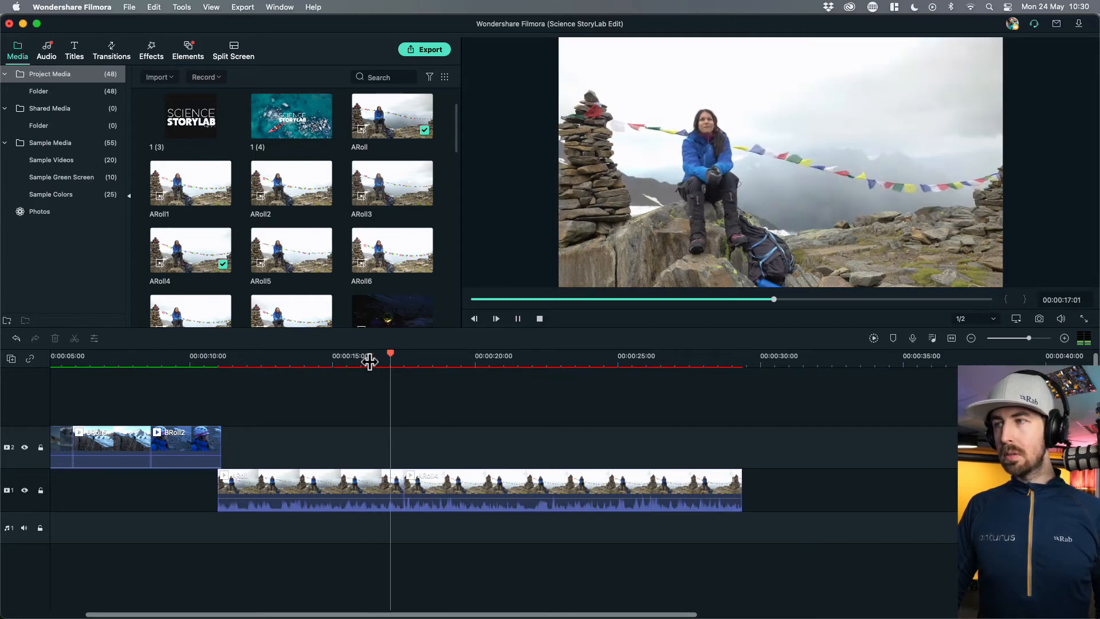
key(space)
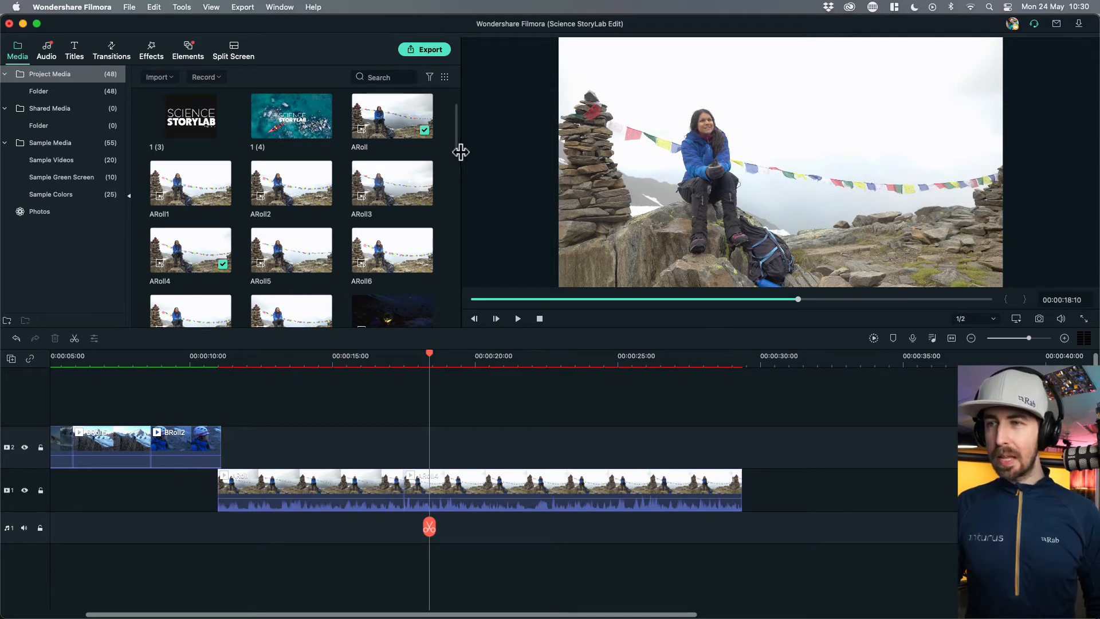
- Place a marked range of BRoll4 on video track 2, overlapping the end of ARoll4, and shorten it to about 4.4 seconds
scroll(455, 139, down, 2)
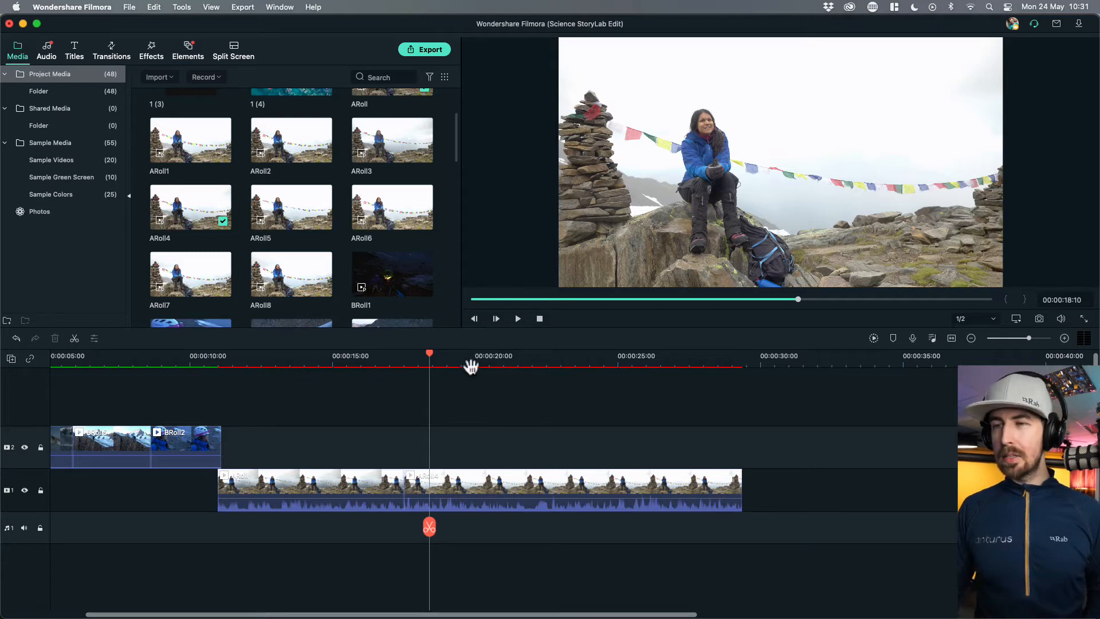
scroll(382, 287, down, 2)
scroll(385, 294, down, 2)
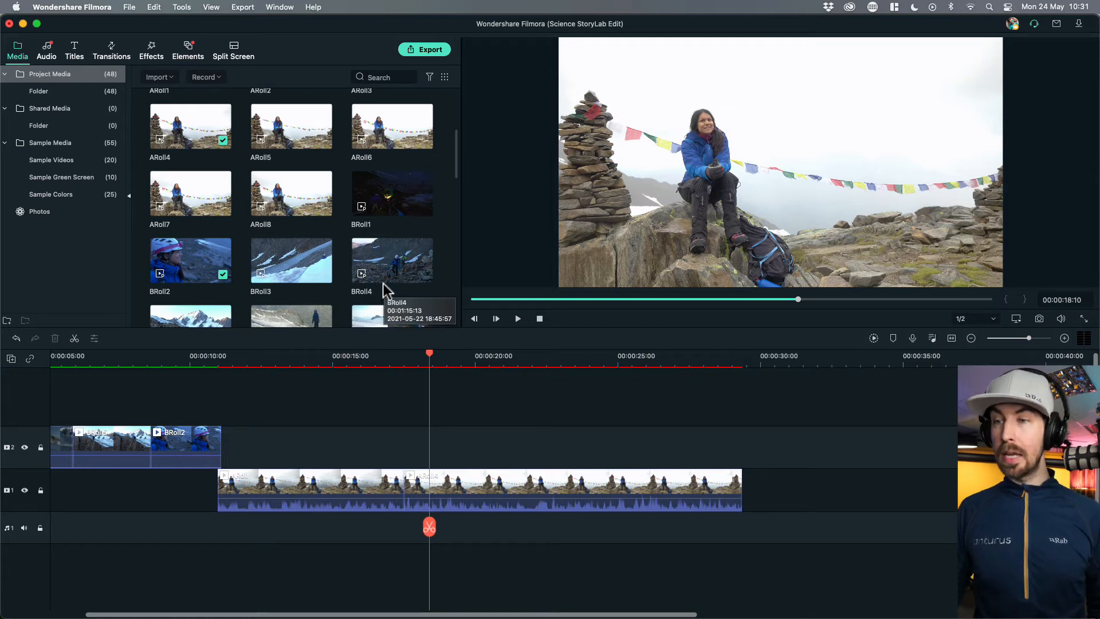
click(389, 274)
drag(633, 298, 603, 300)
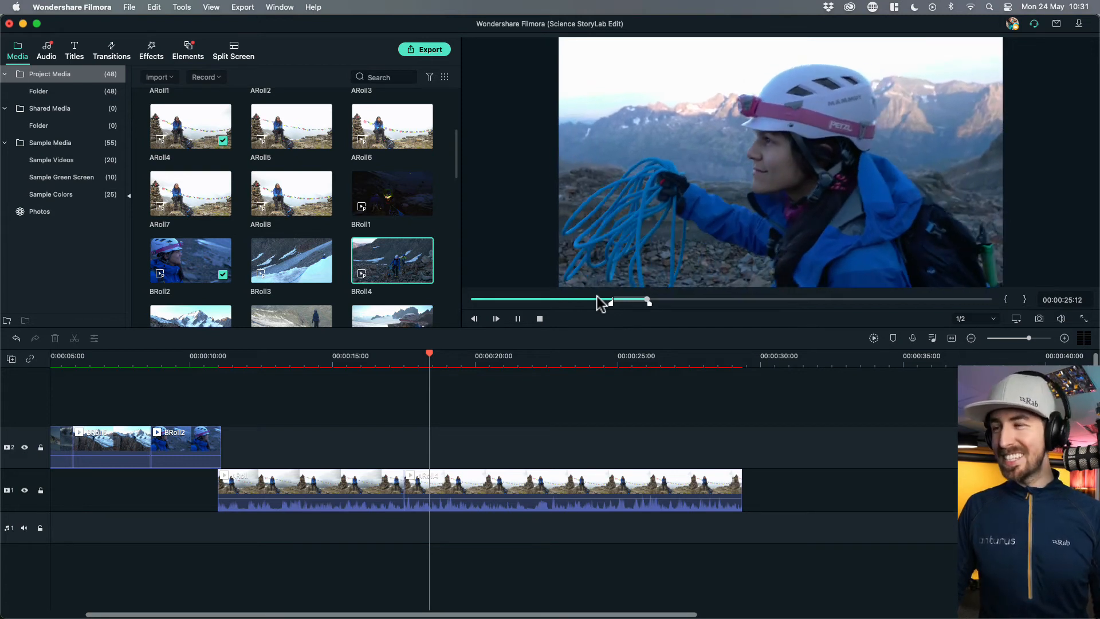
key(space)
drag(648, 165, 726, 447)
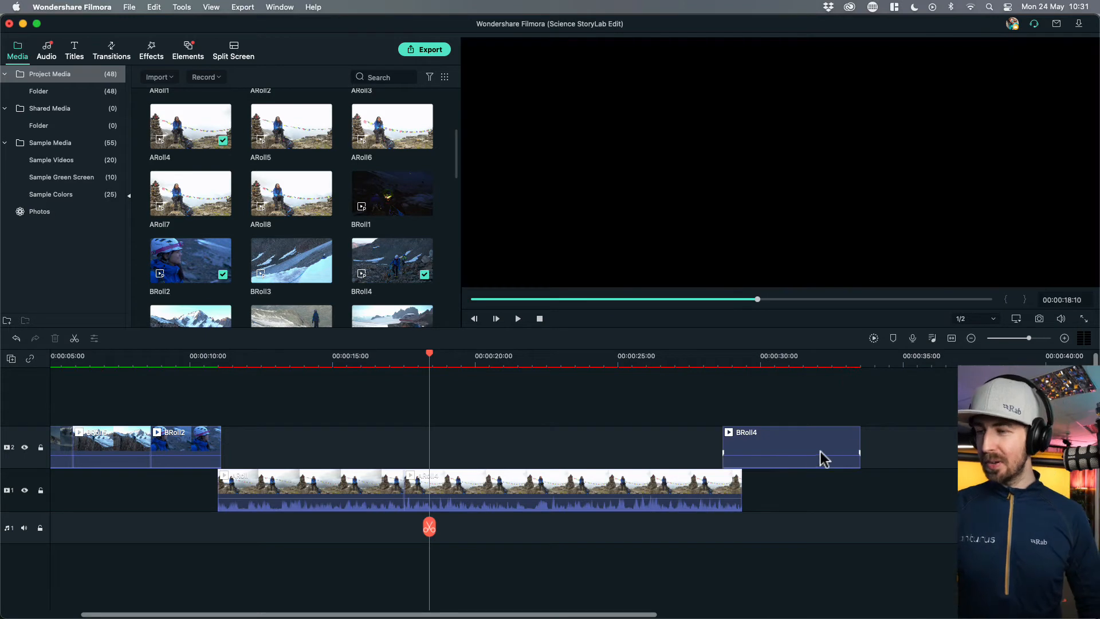
drag(856, 441, 835, 441)
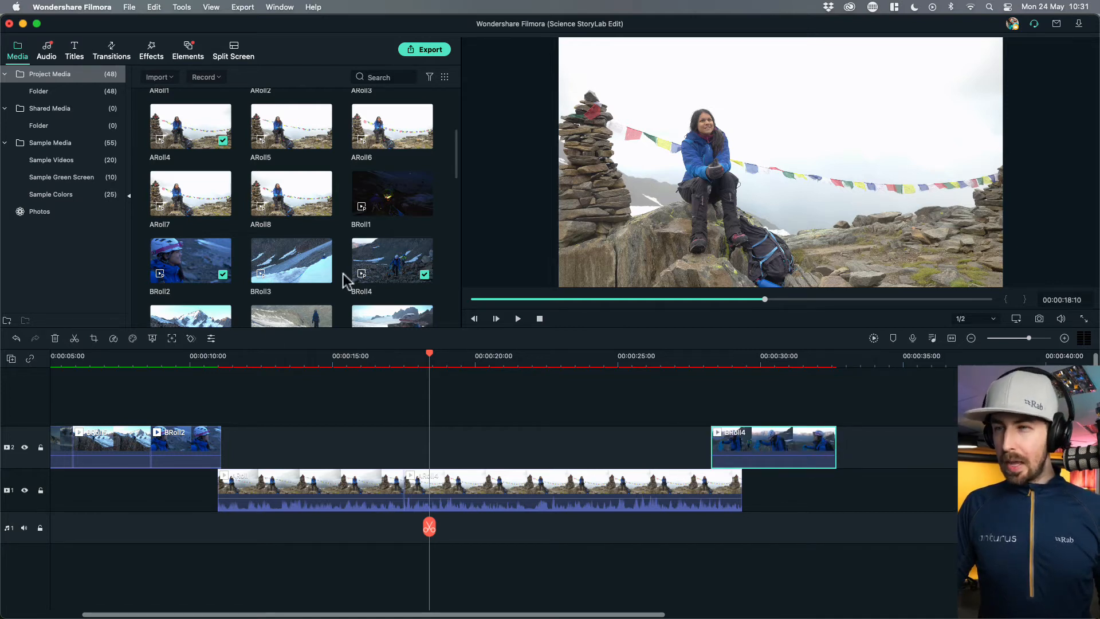
- Mark a range of about 4.6 seconds in BRoll9 and place it on video track 2 directly after BRoll4
scroll(343, 275, down, 3)
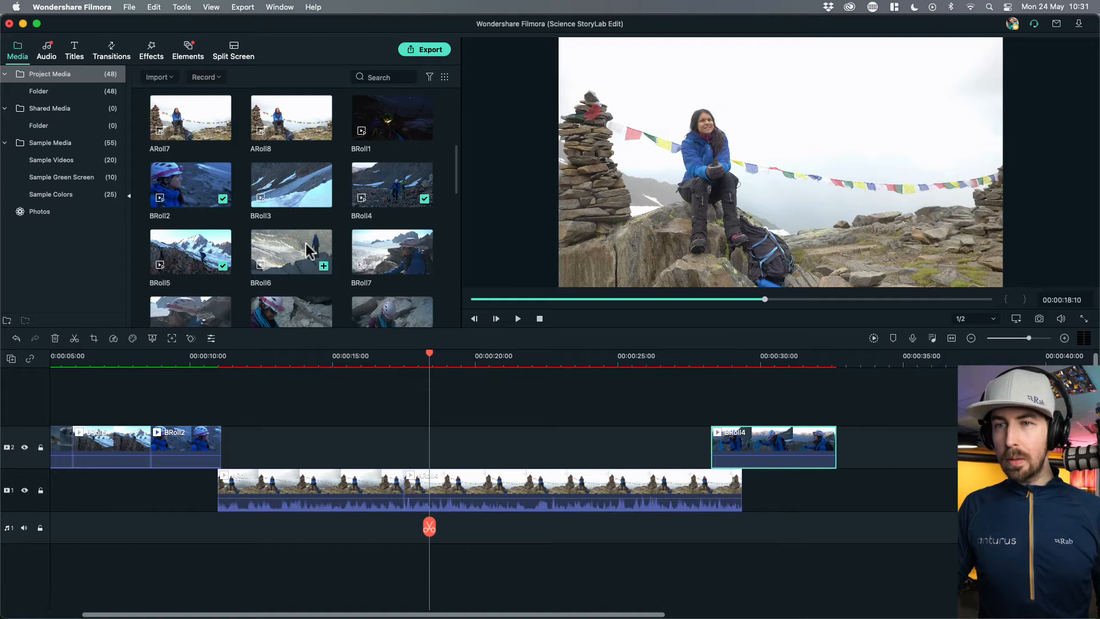
scroll(306, 243, down, 3)
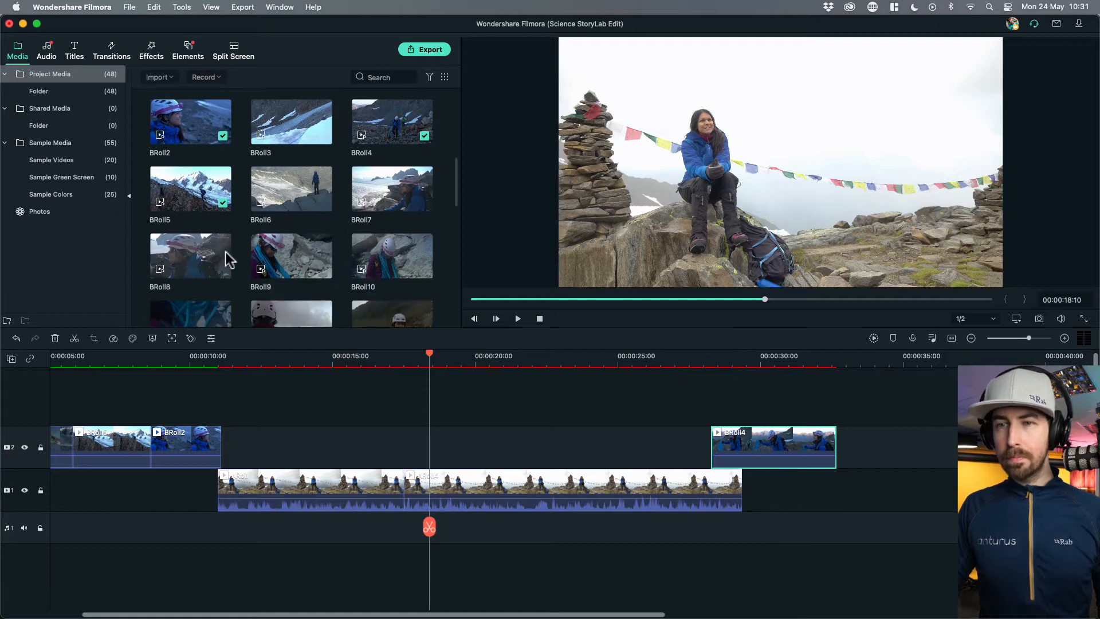
double_click(290, 257)
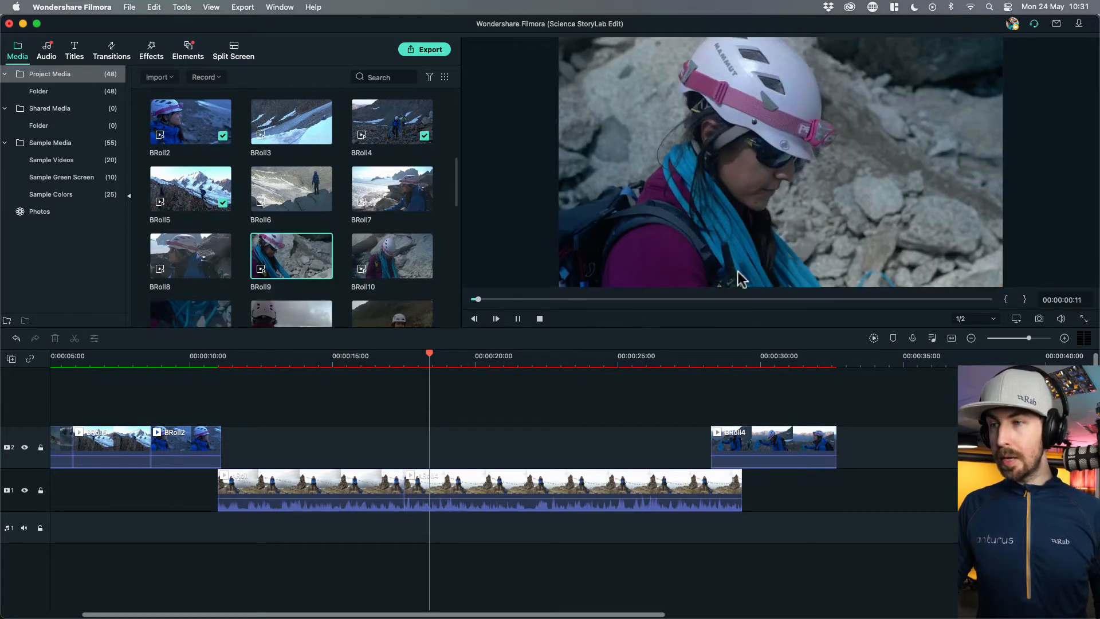
click(659, 298)
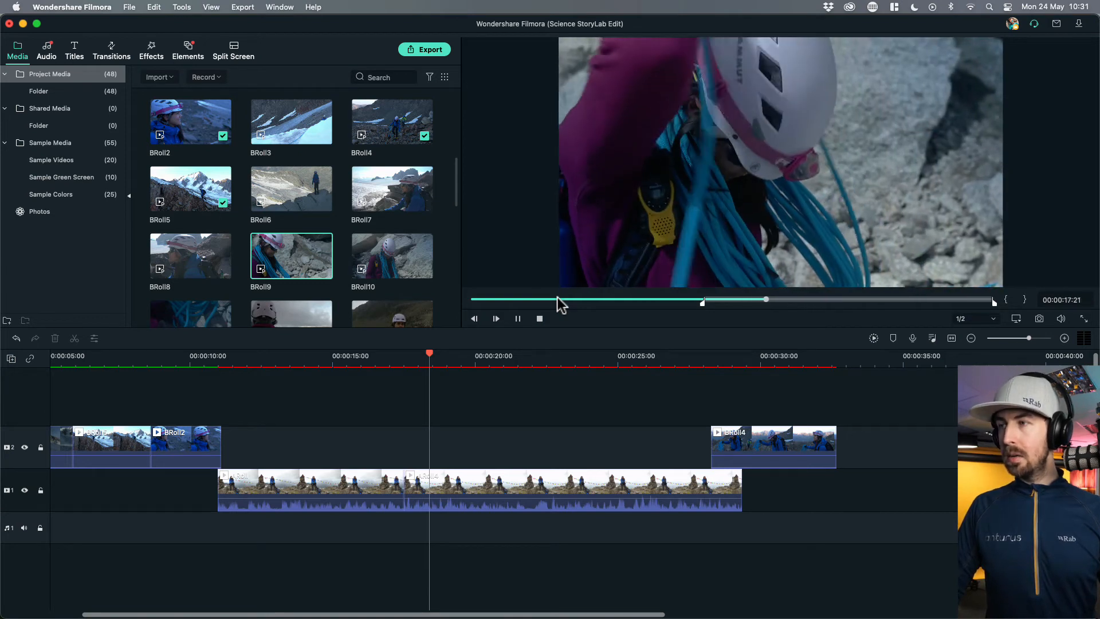
key(o)
mouse_move(711, 188)
mouse_down()
mouse_move(840, 447)
mouse_move(837, 432)
mouse_up()
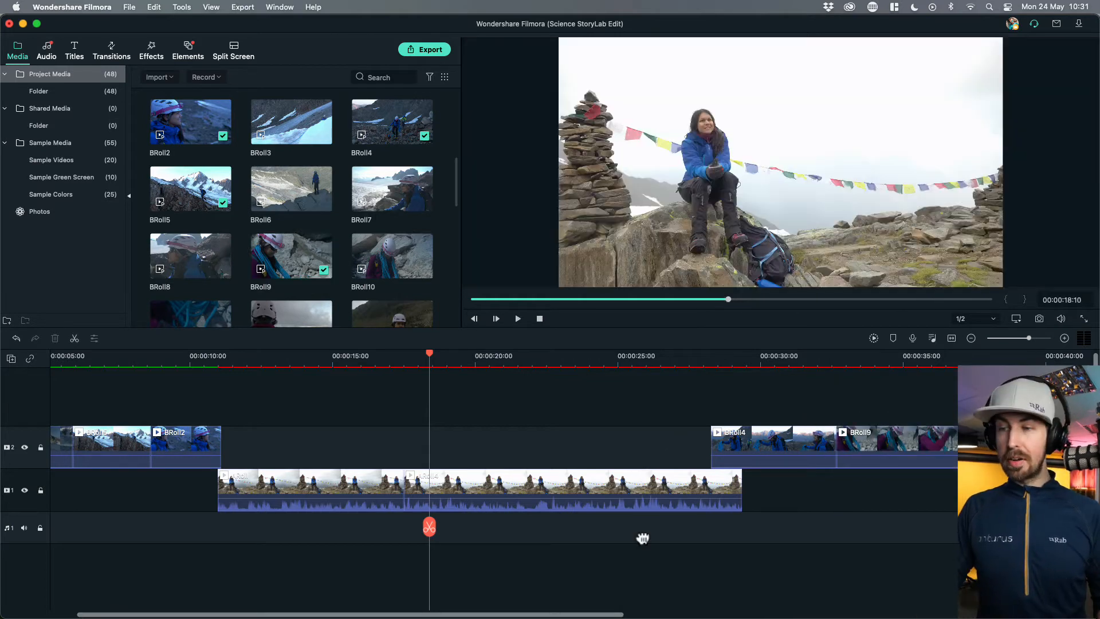
- Preview the ARoll7 interview clip from the project media, sampling its early part and the part around 20 seconds
drag(600, 614, 907, 606)
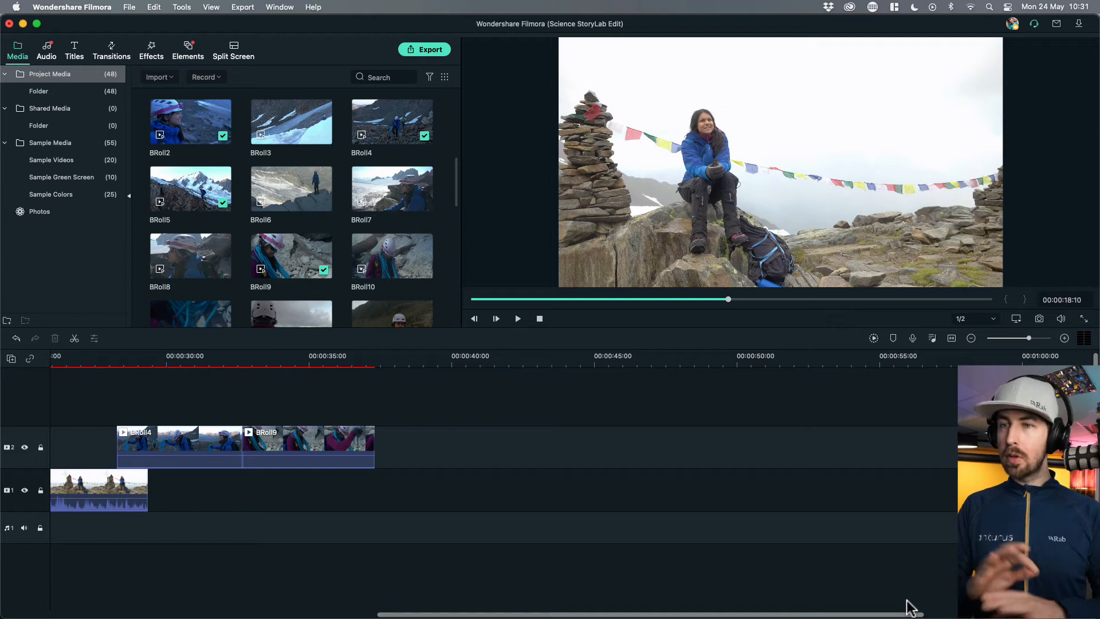
scroll(387, 278, up, 2)
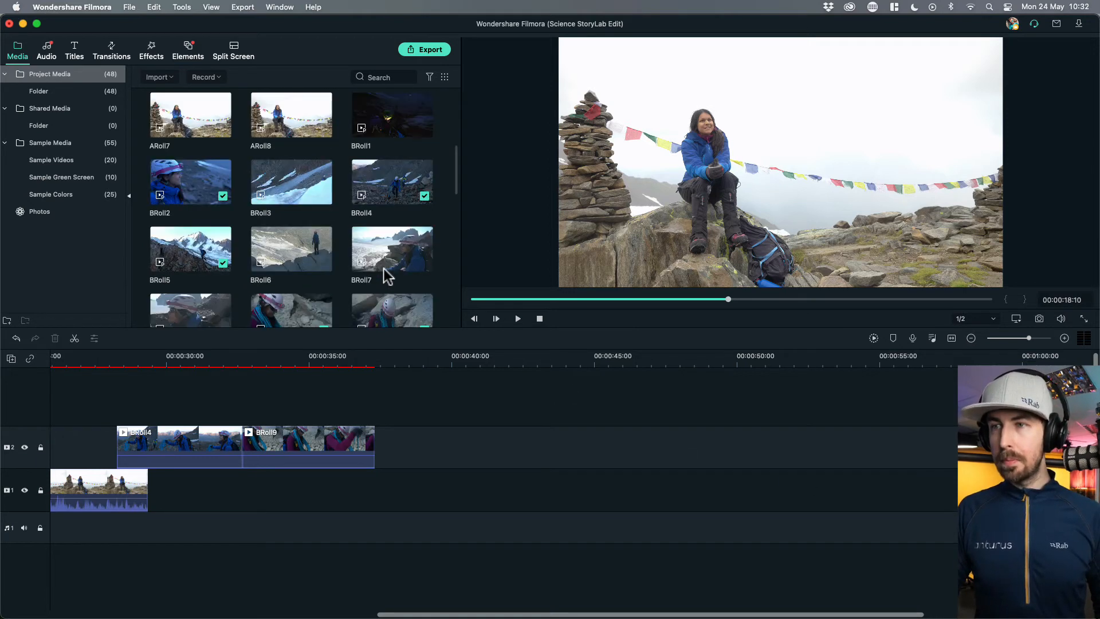
scroll(387, 278, up, 4)
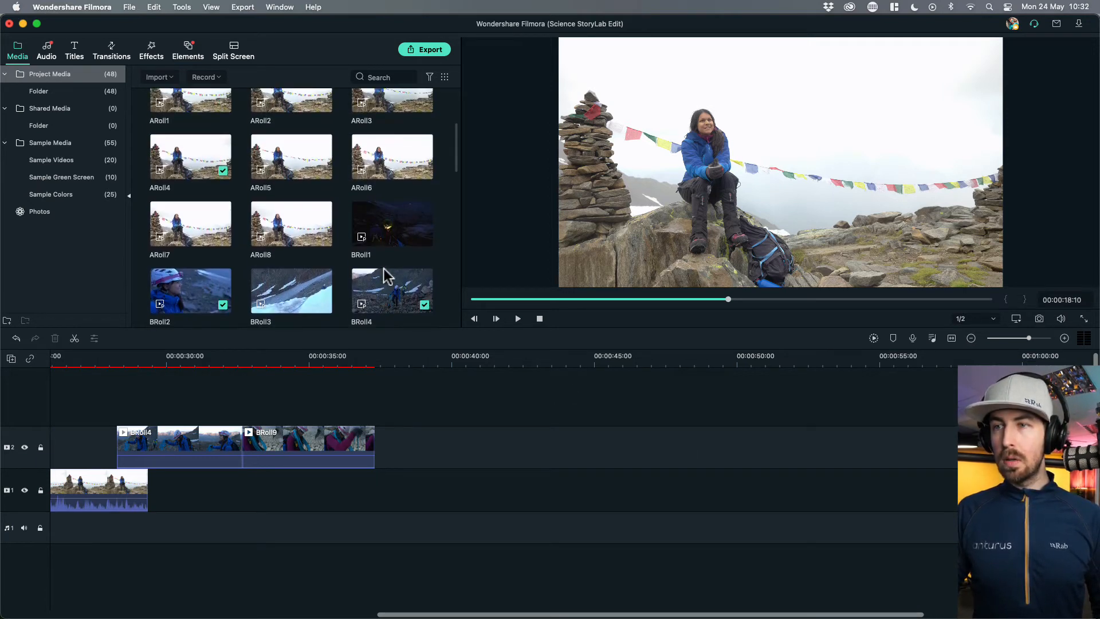
double_click(186, 226)
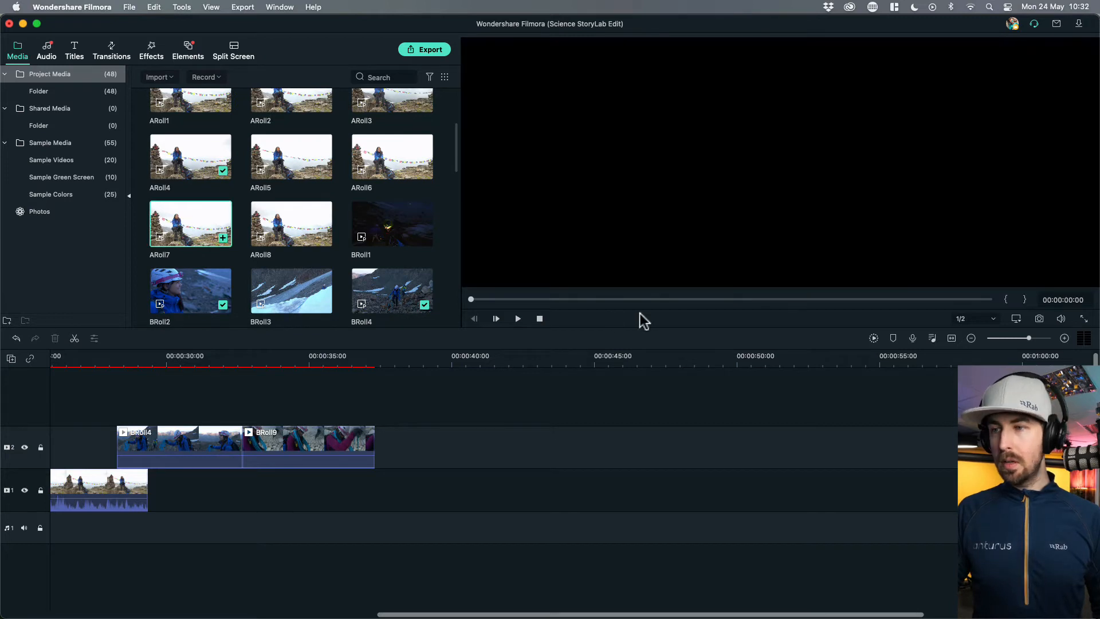
click(579, 299)
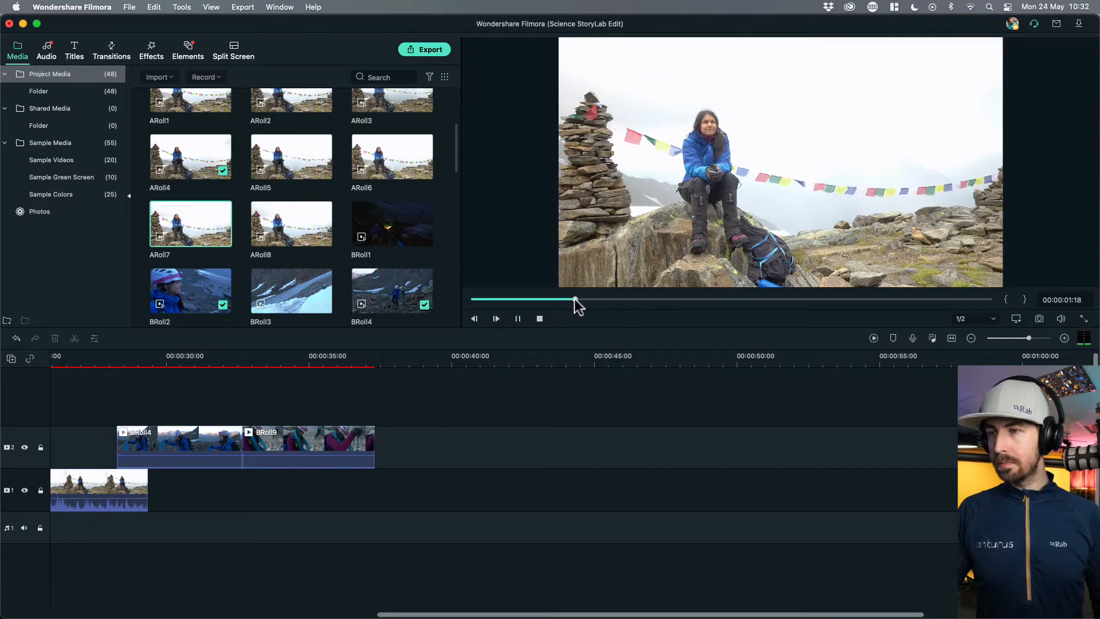
click(701, 299)
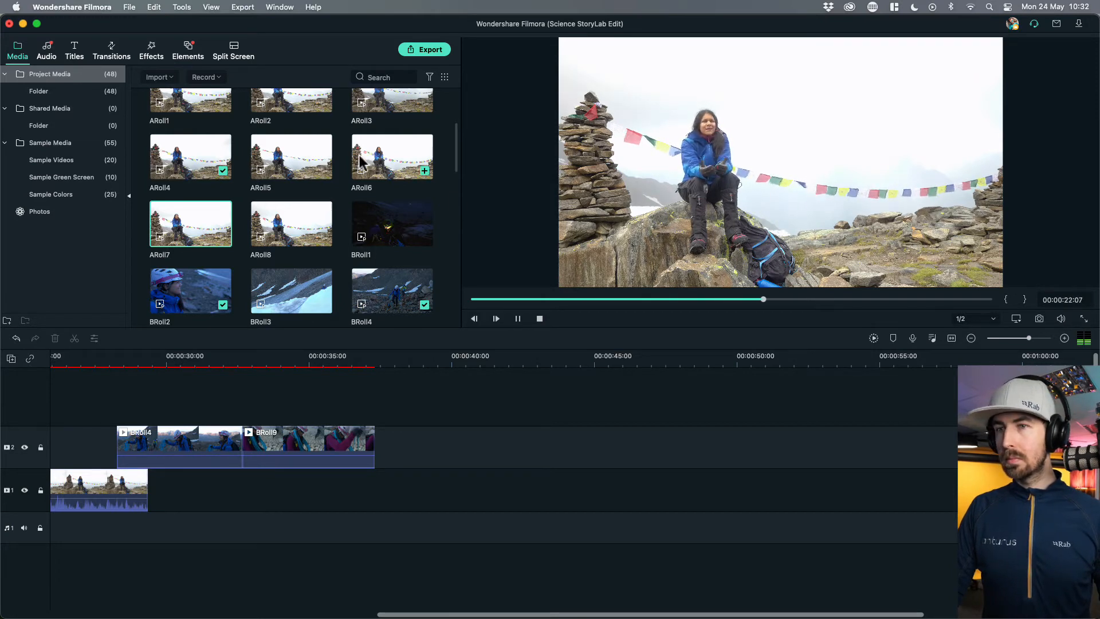
- Sample the ARoll8 interview clip and mark a range in it from about 13 to 23 seconds
click(314, 213)
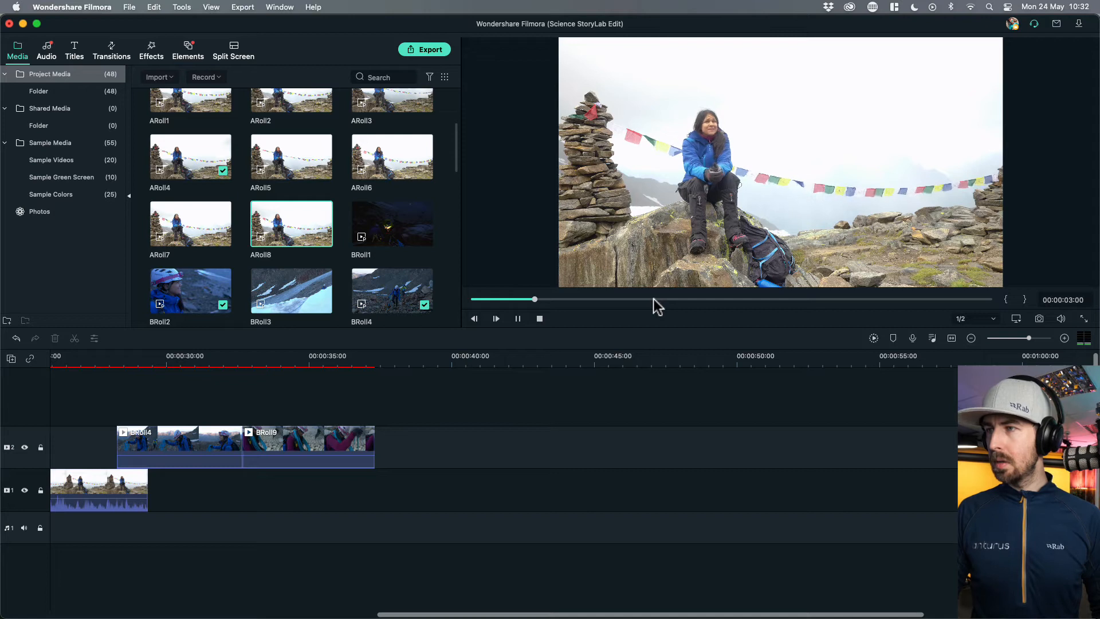
click(671, 298)
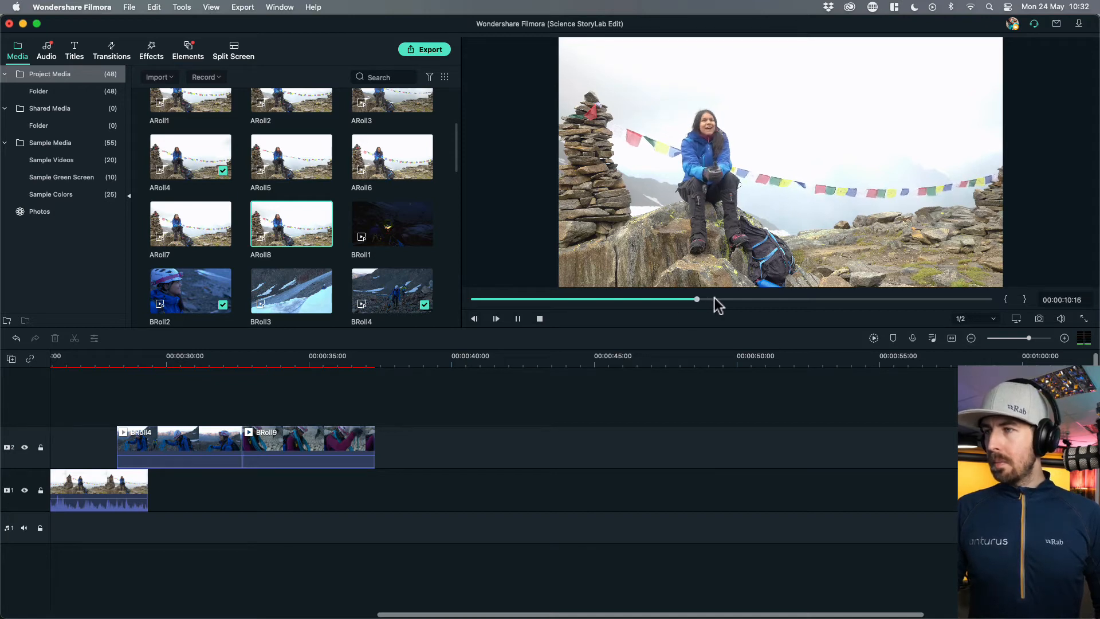
click(799, 299)
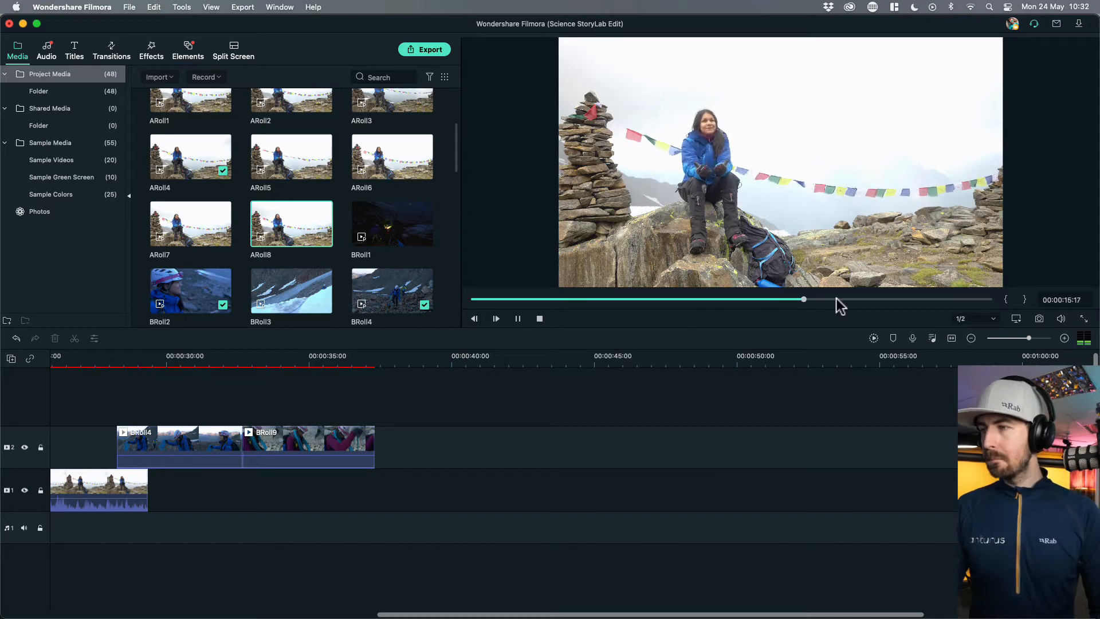
click(796, 299)
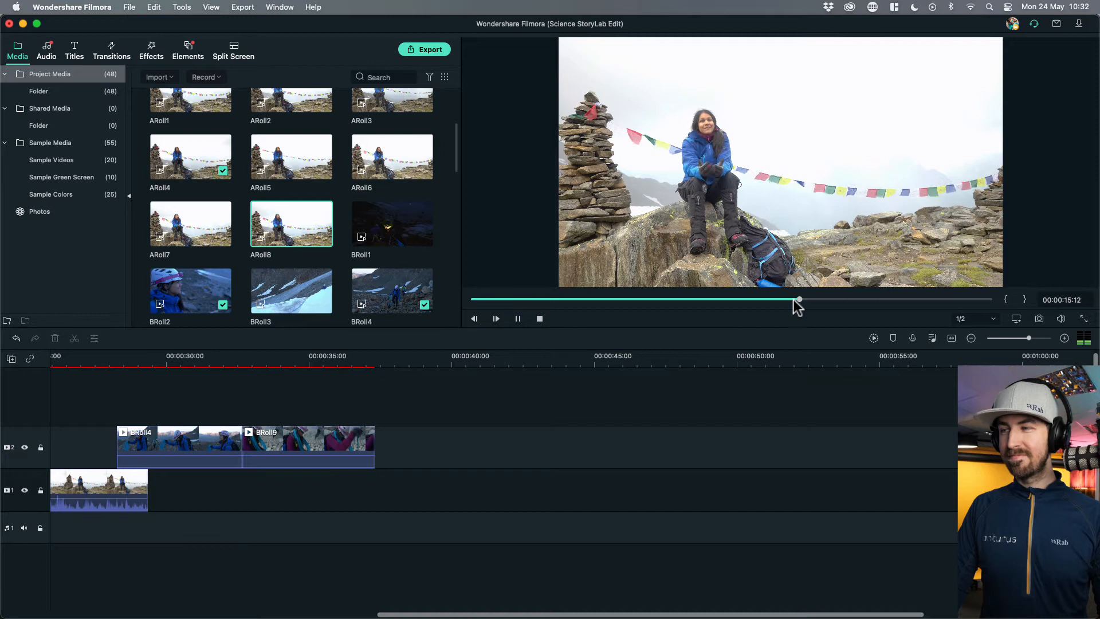
click(758, 300)
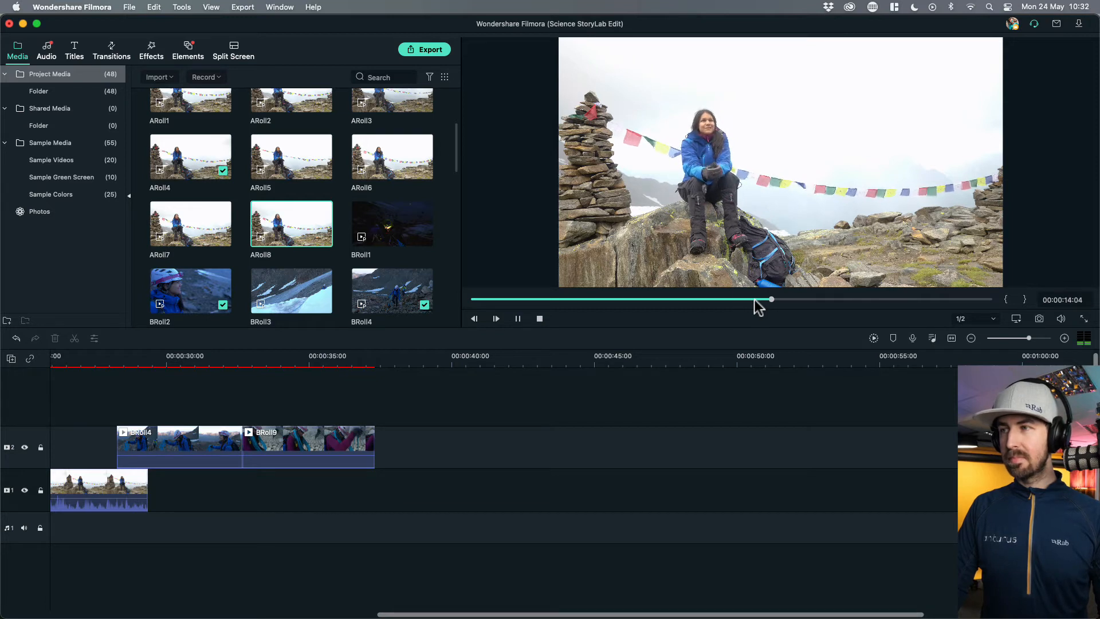
click(746, 299)
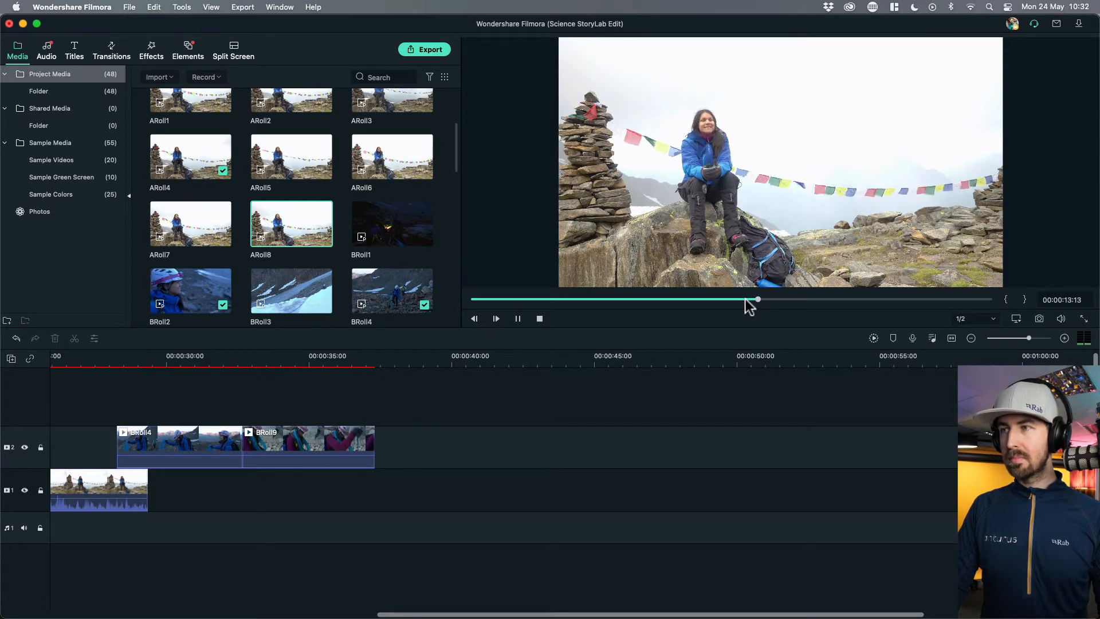
click(744, 299)
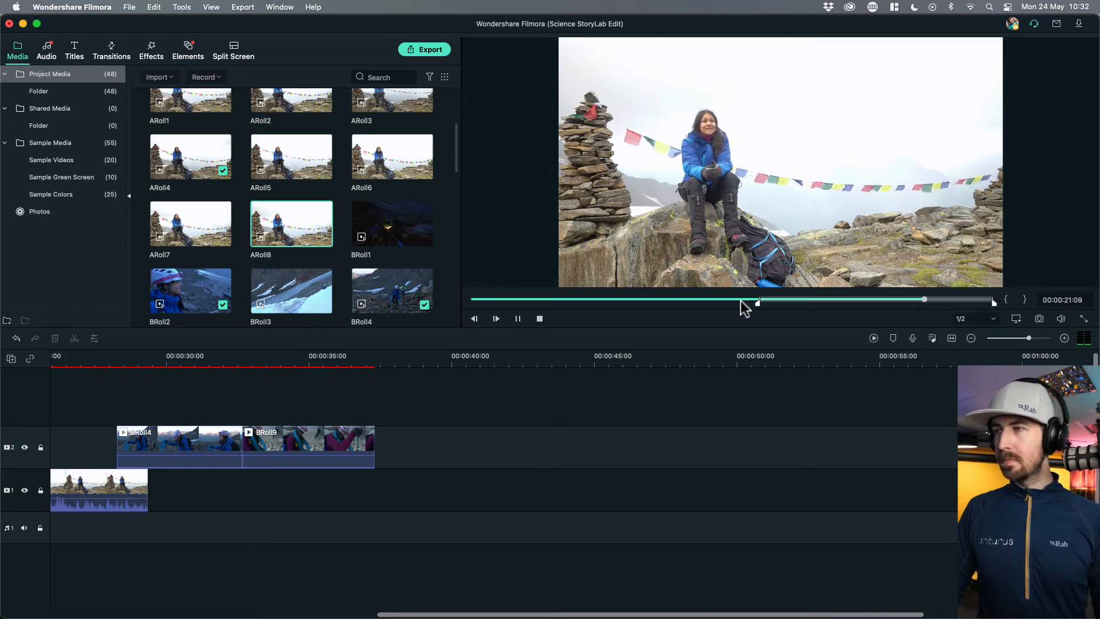
key(space)
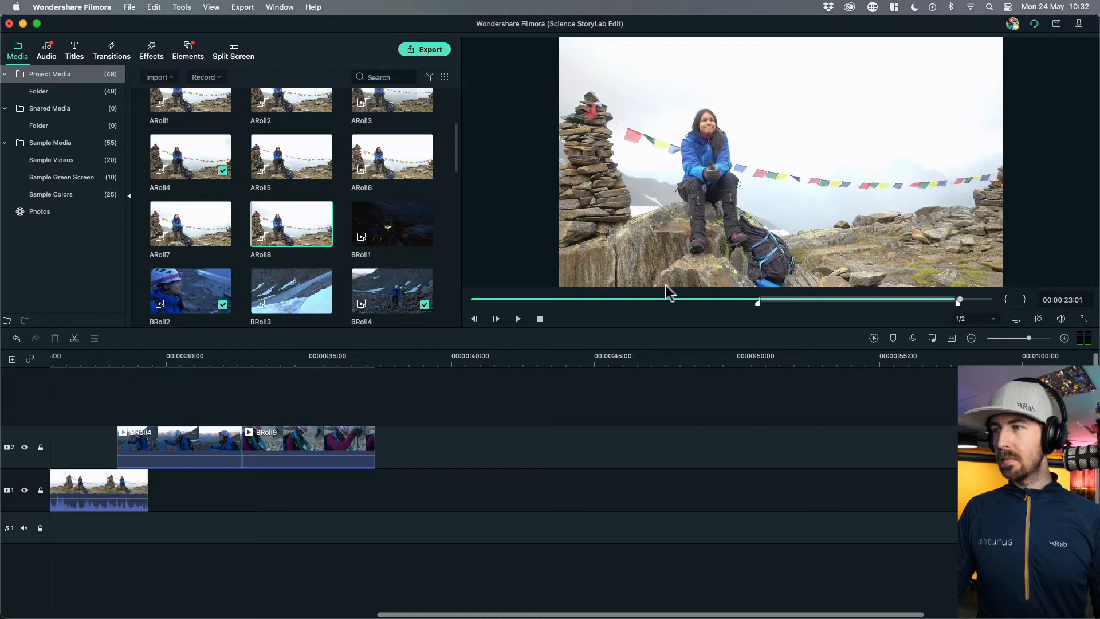
- Preview the ARoll6 interview clip, sampling its beginning and the parts around 9 and 20 seconds
click(393, 179)
key(space)
click(588, 298)
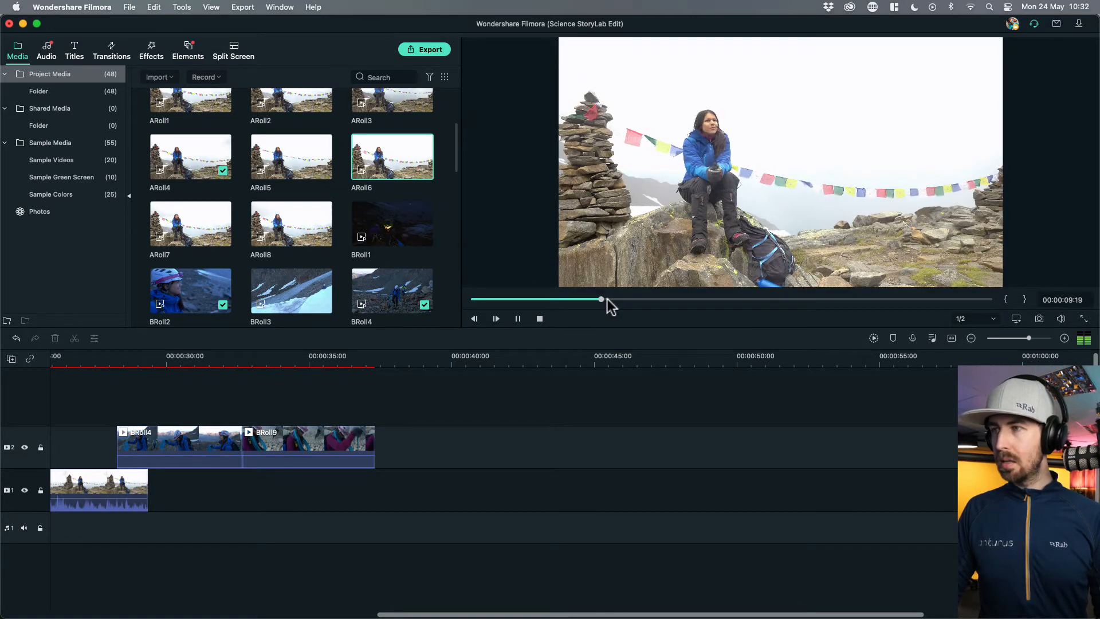
click(483, 299)
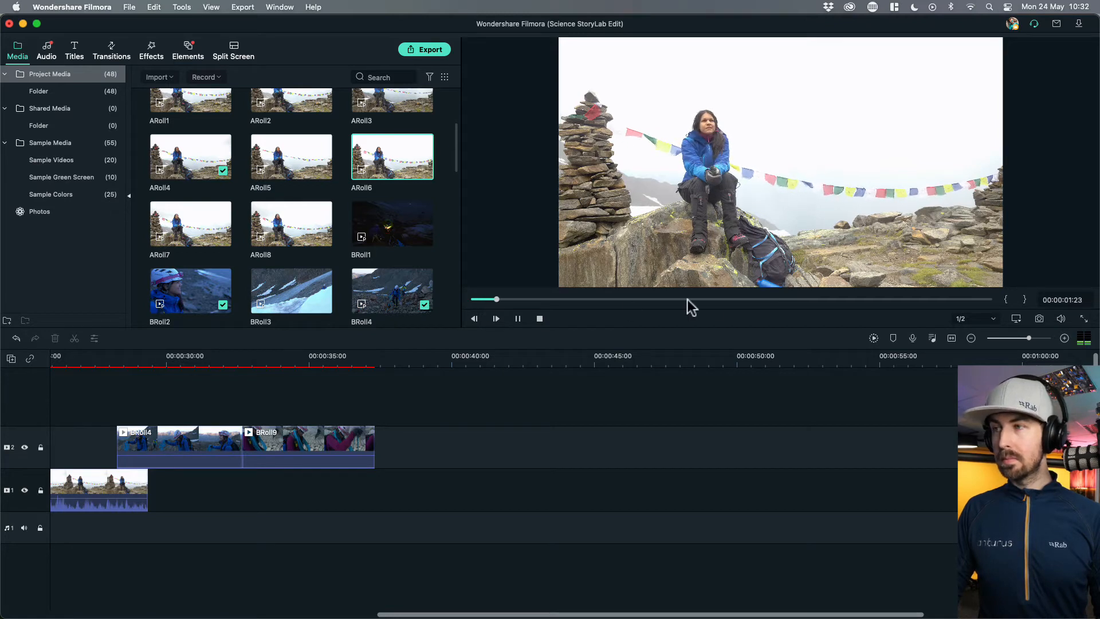
click(737, 298)
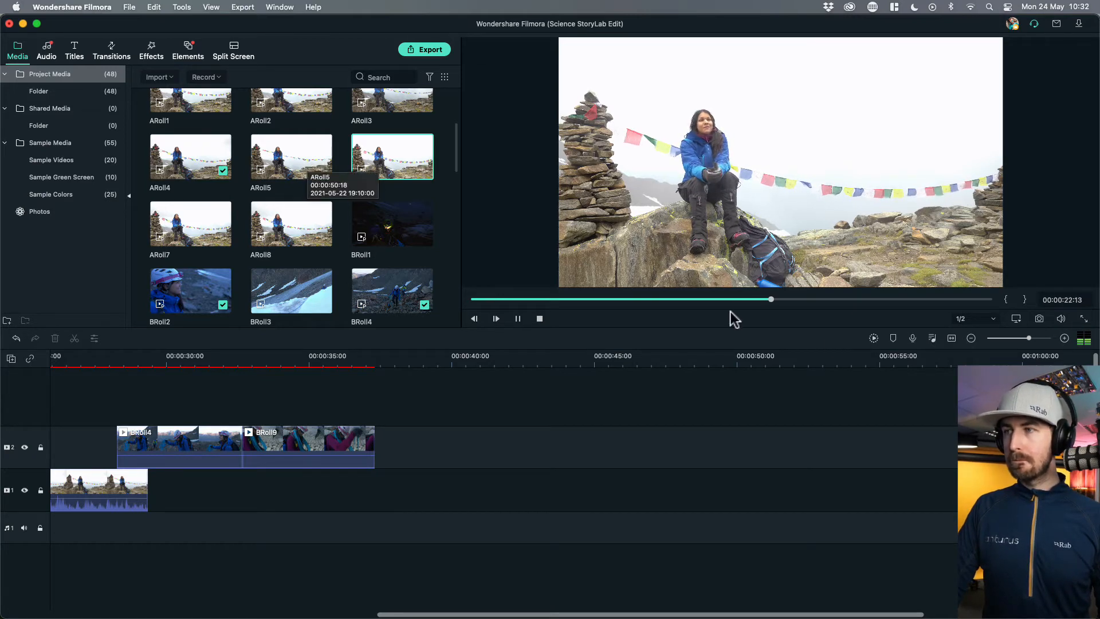
- Preview ARoll5, limit it to its first 27 seconds or so, and place it on video track 1 under the end of BRoll9
click(294, 153)
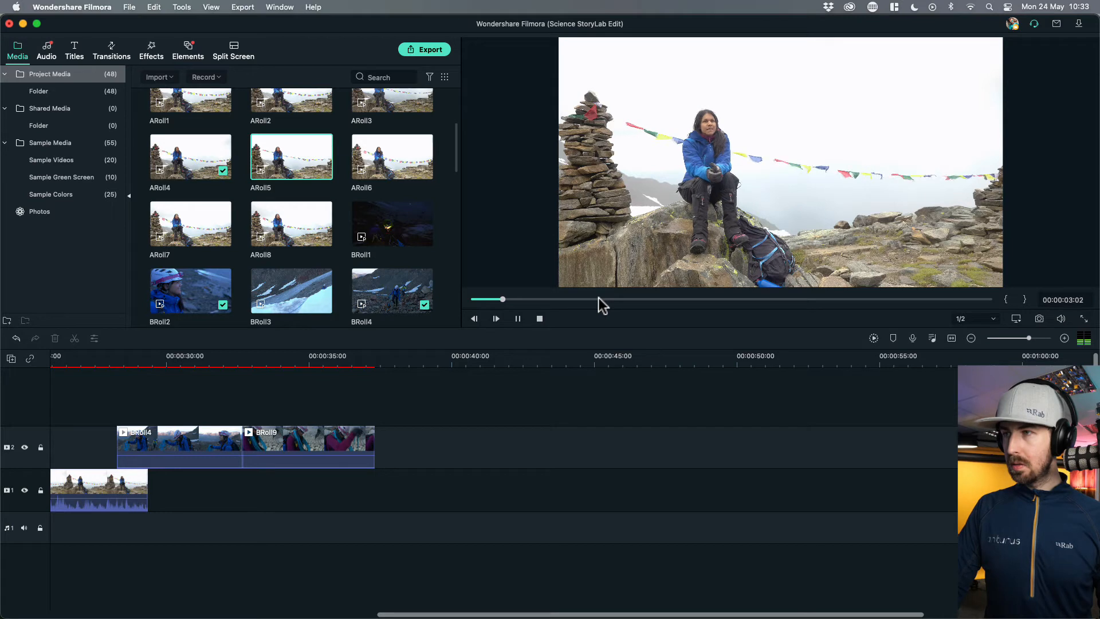
key(space)
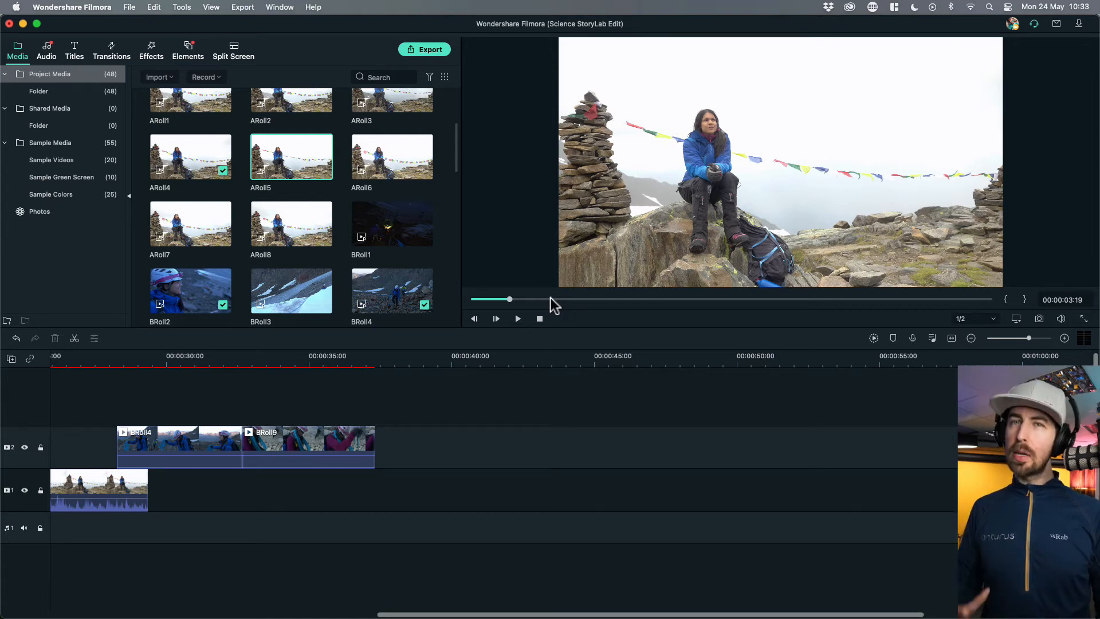
key(space)
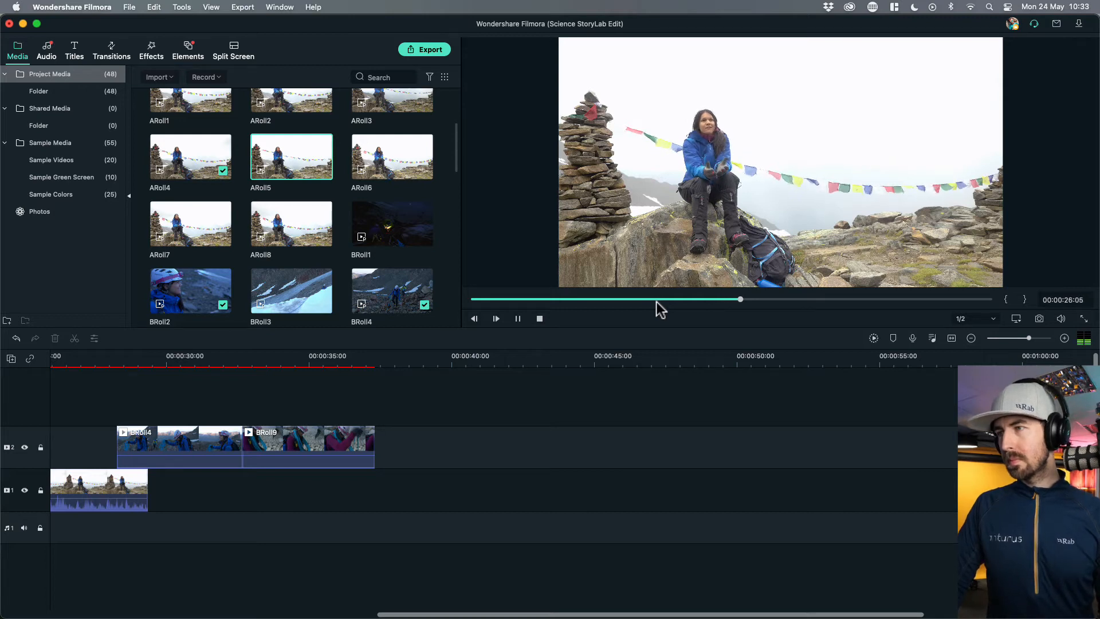
key(space)
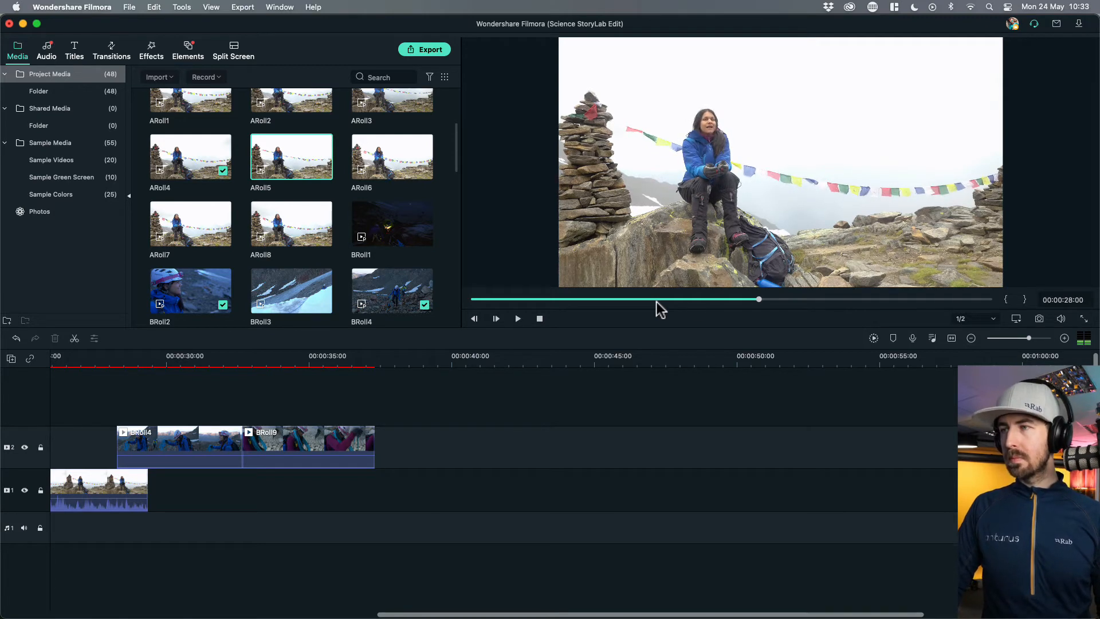
key(space)
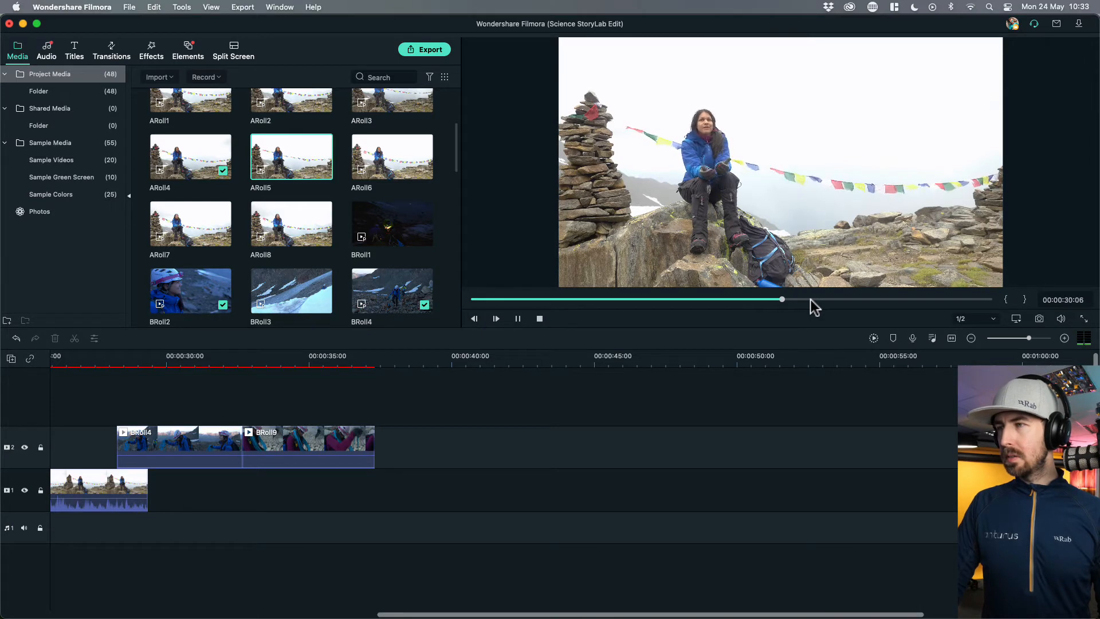
click(751, 300)
key(space)
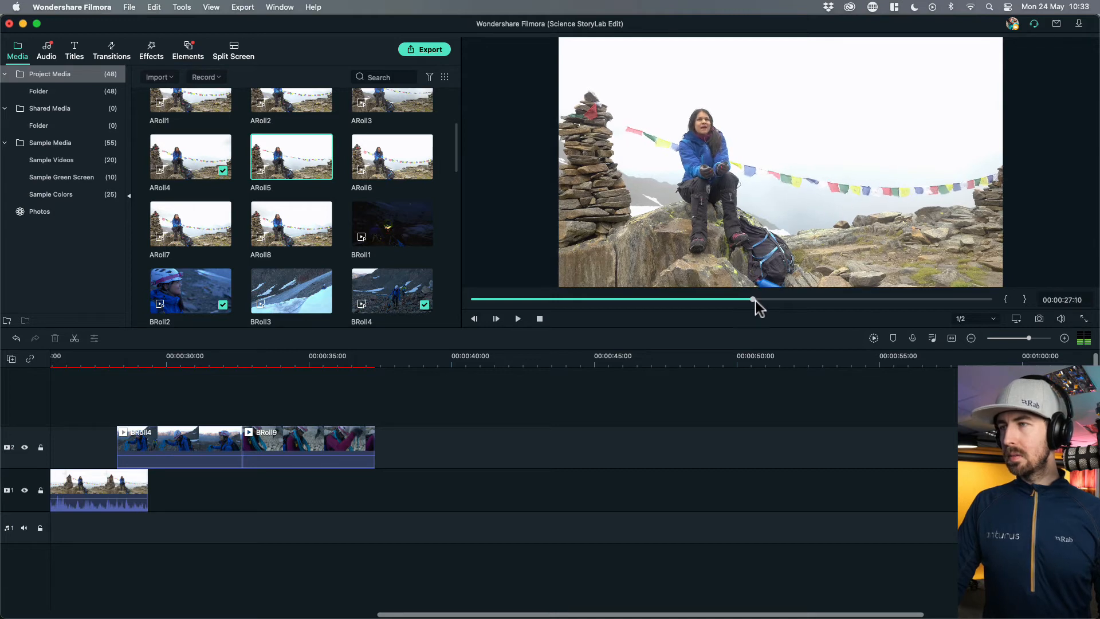
drag(733, 220, 366, 493)
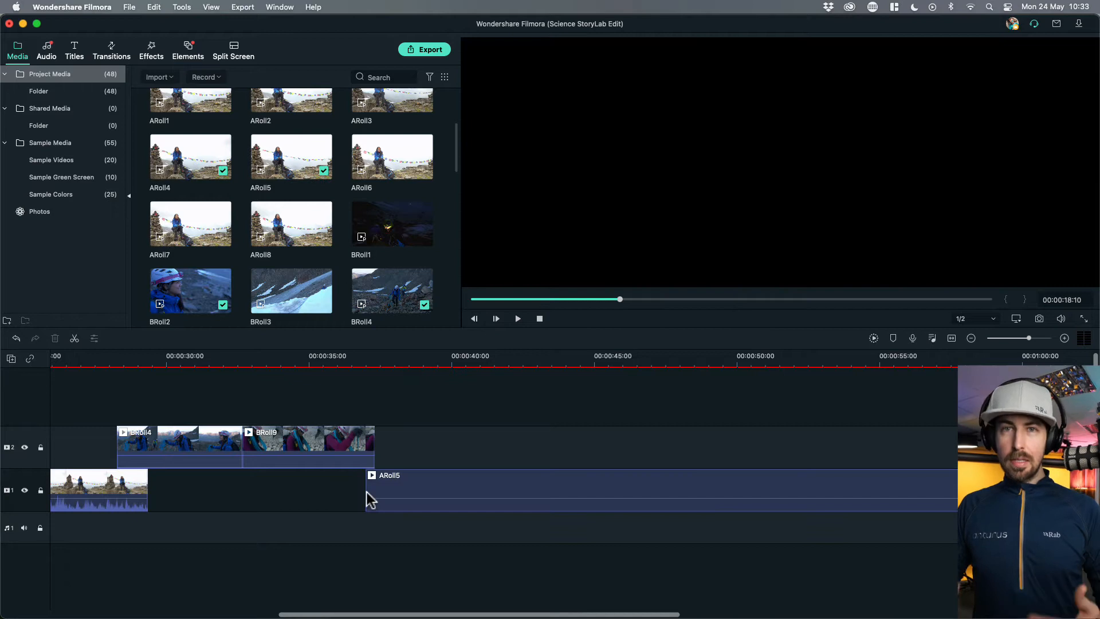
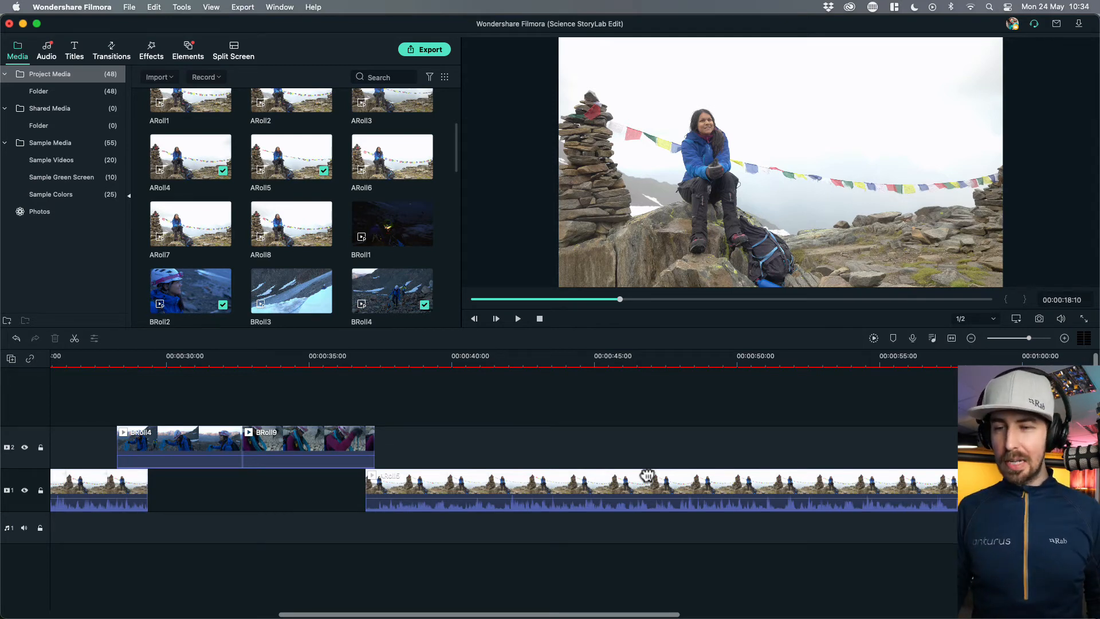
- Move ARoll5 earlier on video track 1 to start at about 34.7 seconds under BRoll9, and play it from around 38 seconds
click(971, 338)
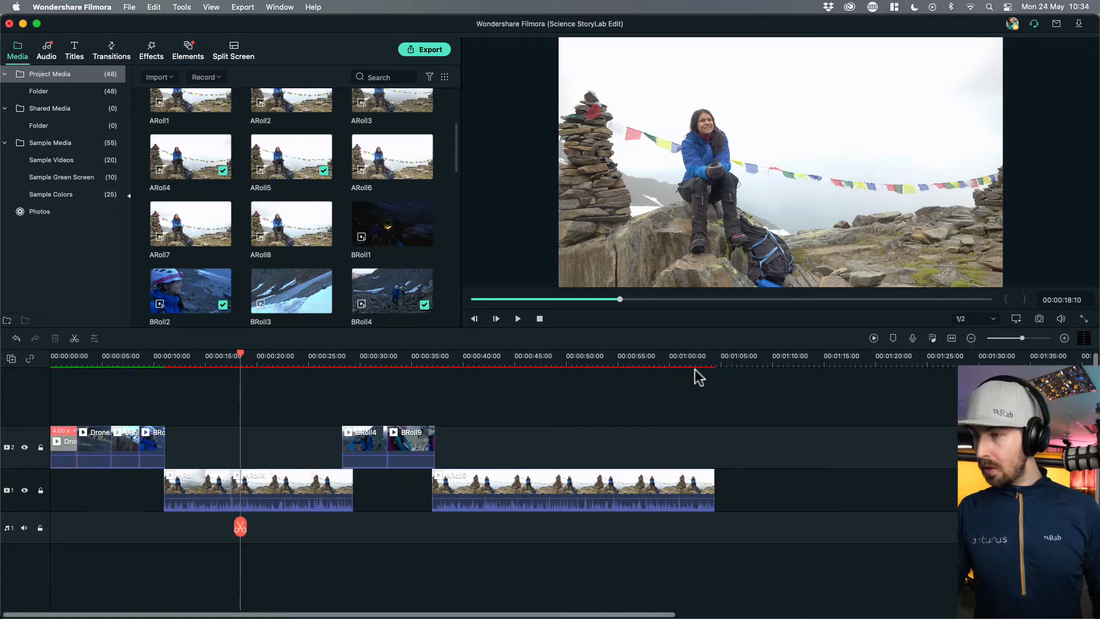
mouse_move(590, 484)
mouse_down()
mouse_move(573, 486)
mouse_move(584, 489)
mouse_up()
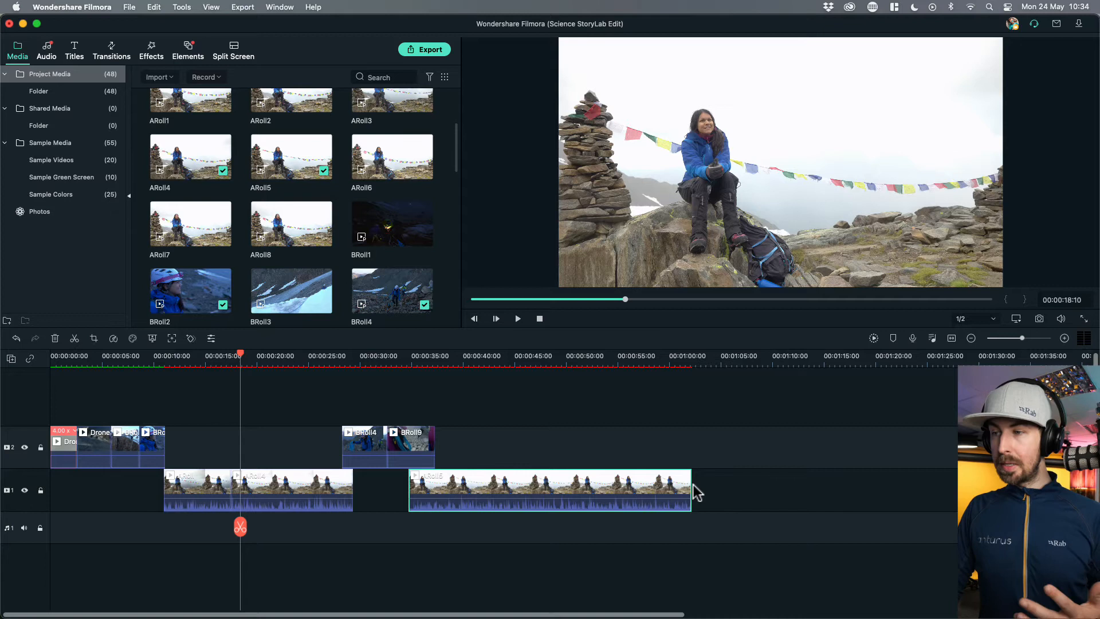
click(447, 358)
key(space)
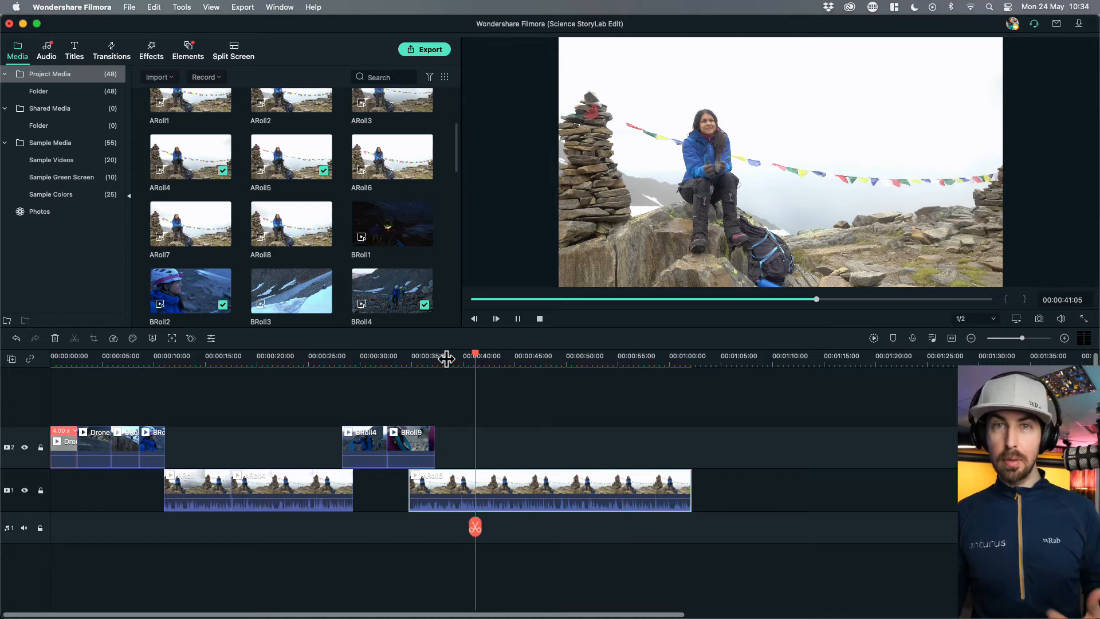
- Look through the B-roll and drone clips in the project media for footage to cover the ARoll5 interview
scroll(375, 261, down, 2)
scroll(375, 258, down, 5)
scroll(375, 258, down, 5)
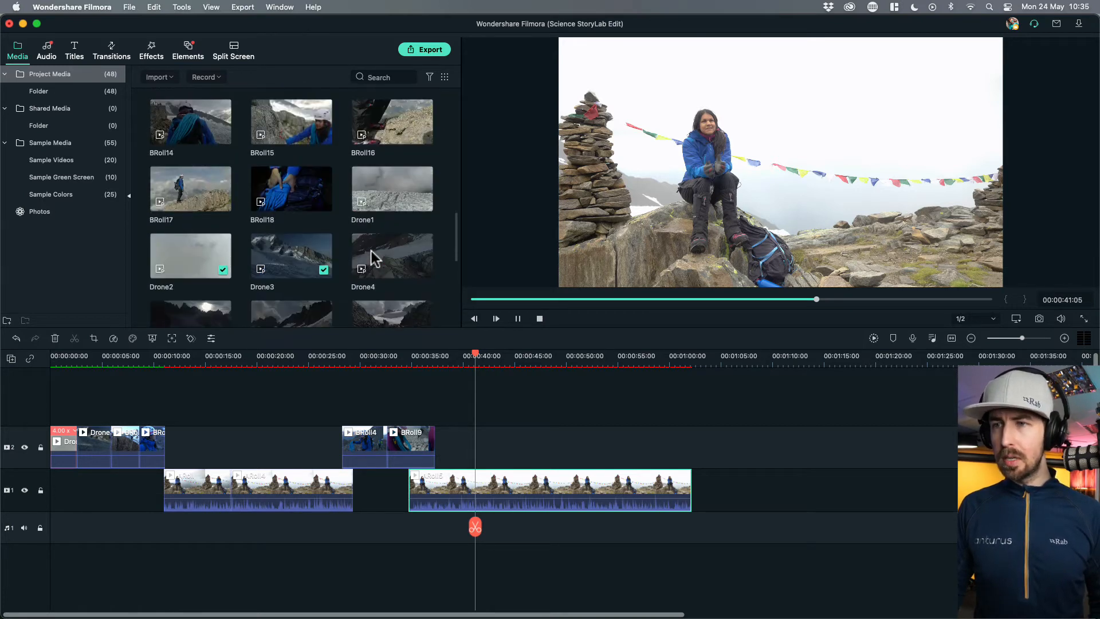
scroll(375, 259, down, 3)
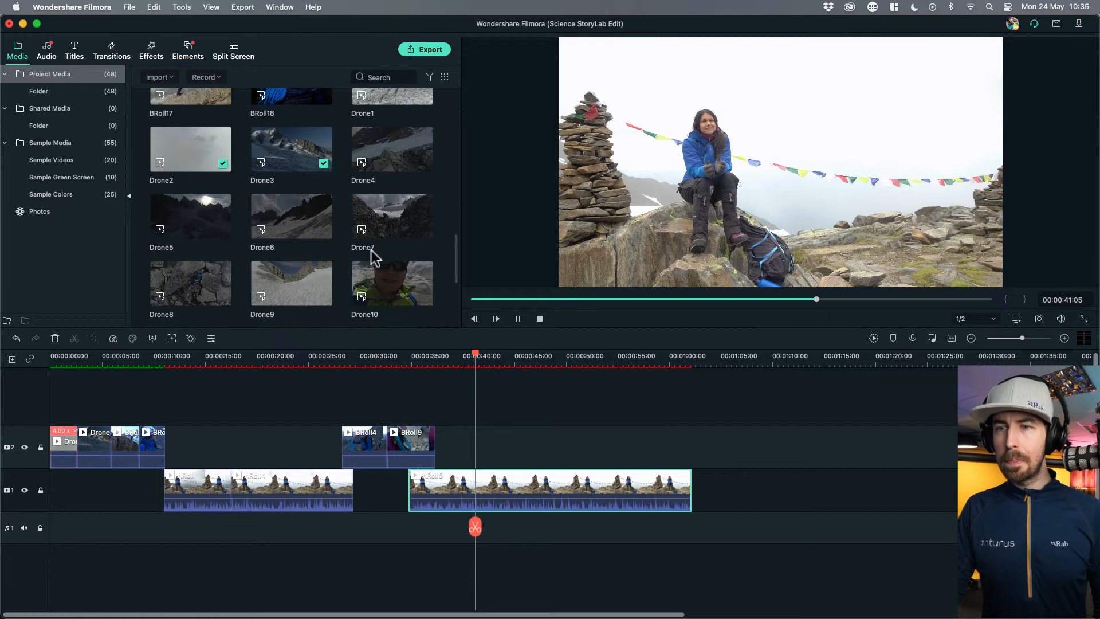
scroll(374, 258, down, 2)
scroll(374, 257, up, 3)
scroll(374, 258, up, 5)
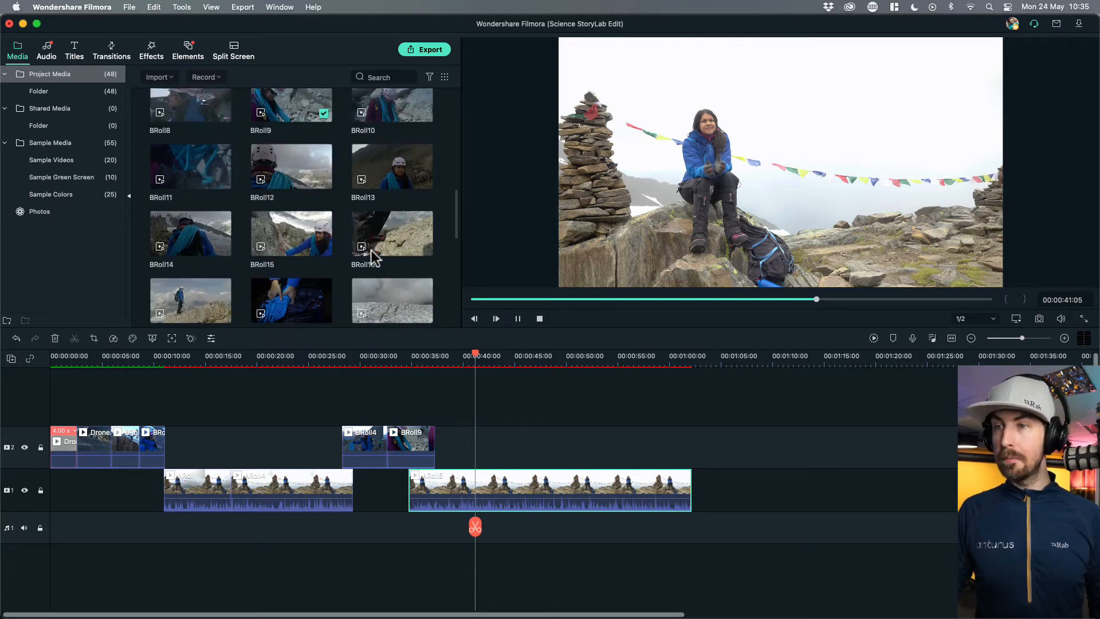
scroll(373, 257, up, 1)
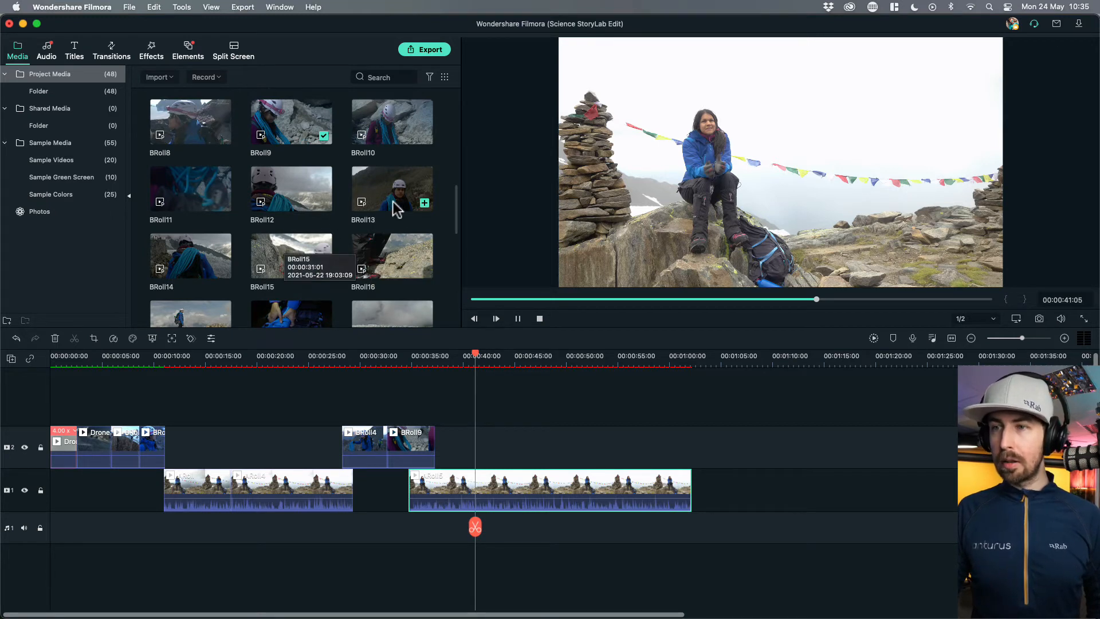
- Mark about 4.2 seconds of BRoll15 from around 00:00:22:19 and place it on video track 2 over the end of ARoll5
click(301, 273)
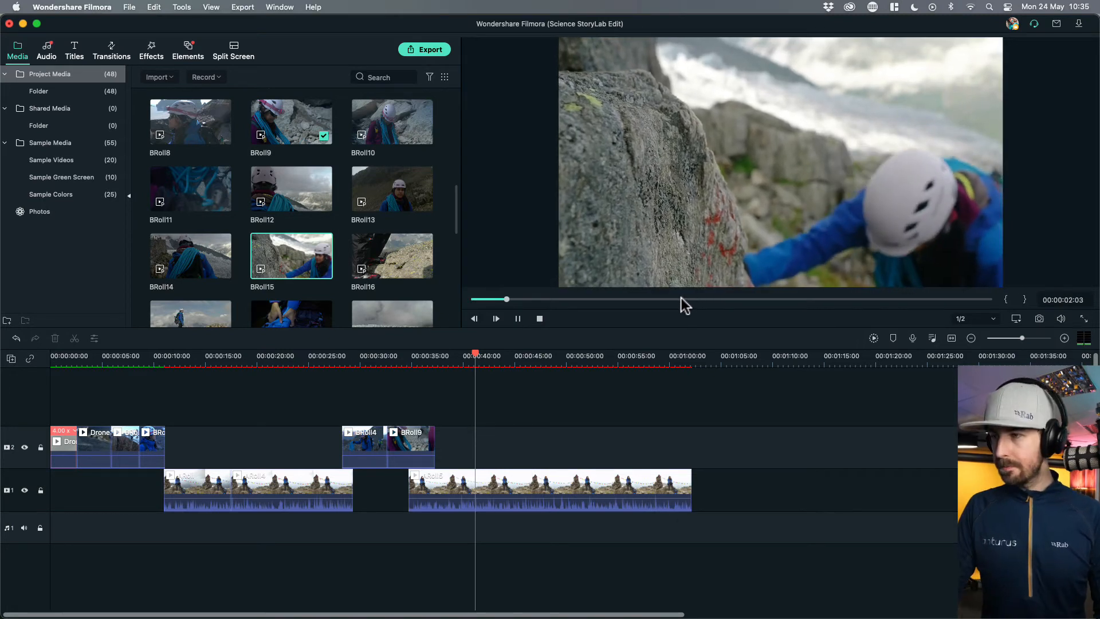
key(space)
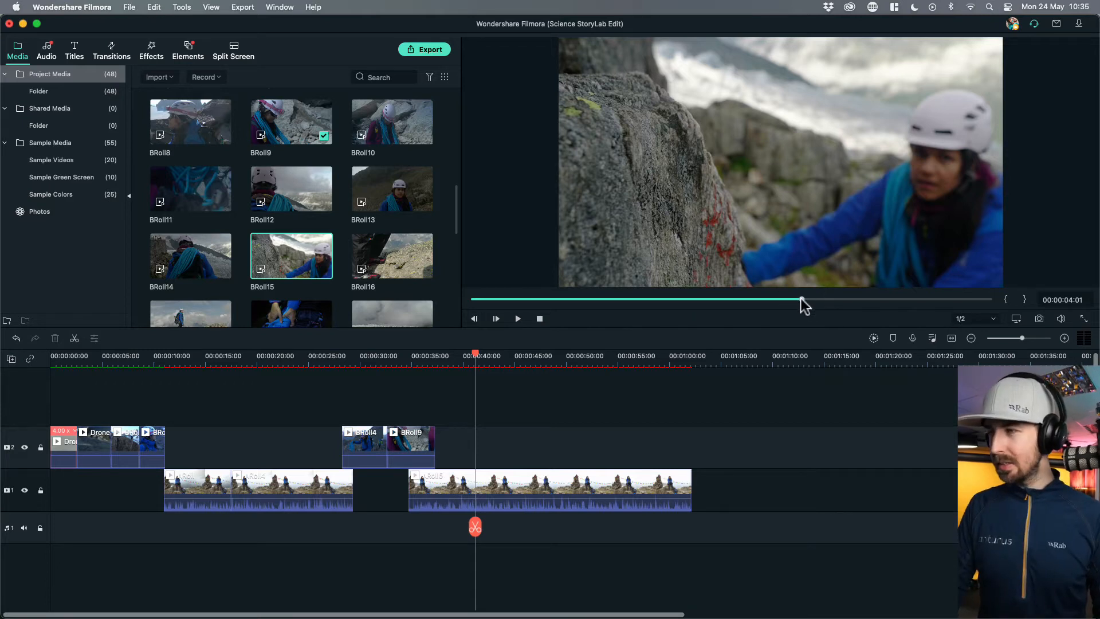
key(space)
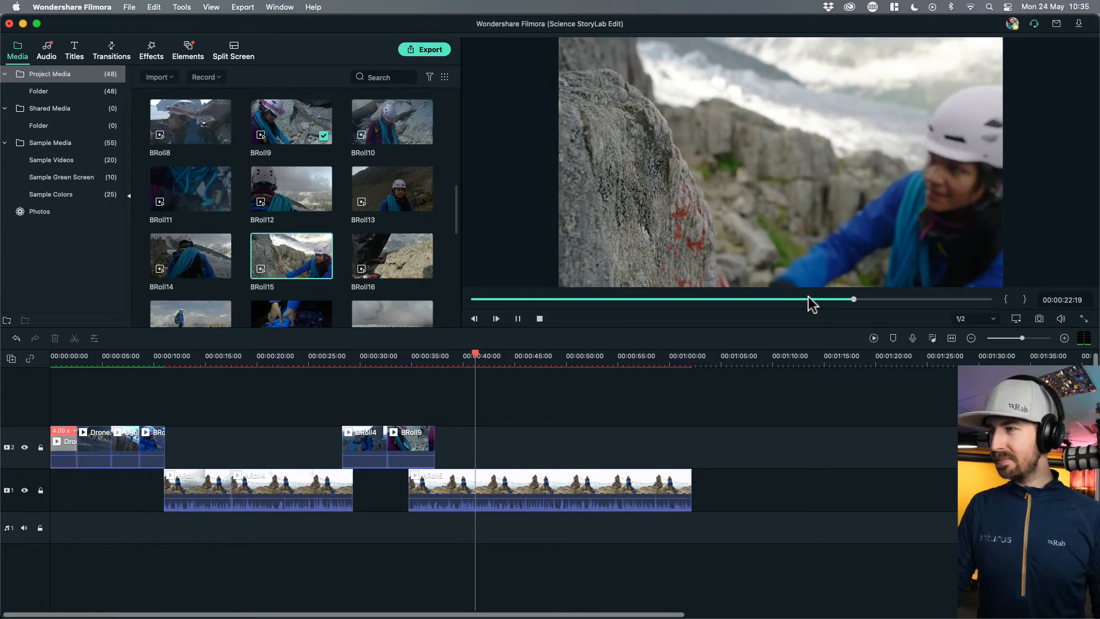
key(i)
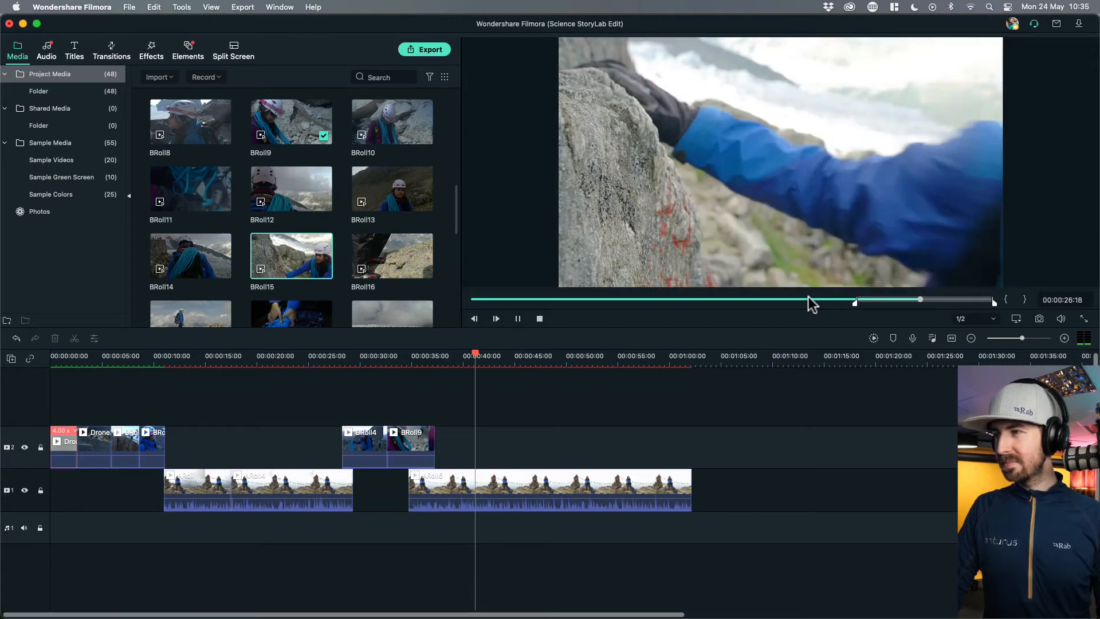
key(o)
key(space)
drag(778, 241, 651, 442)
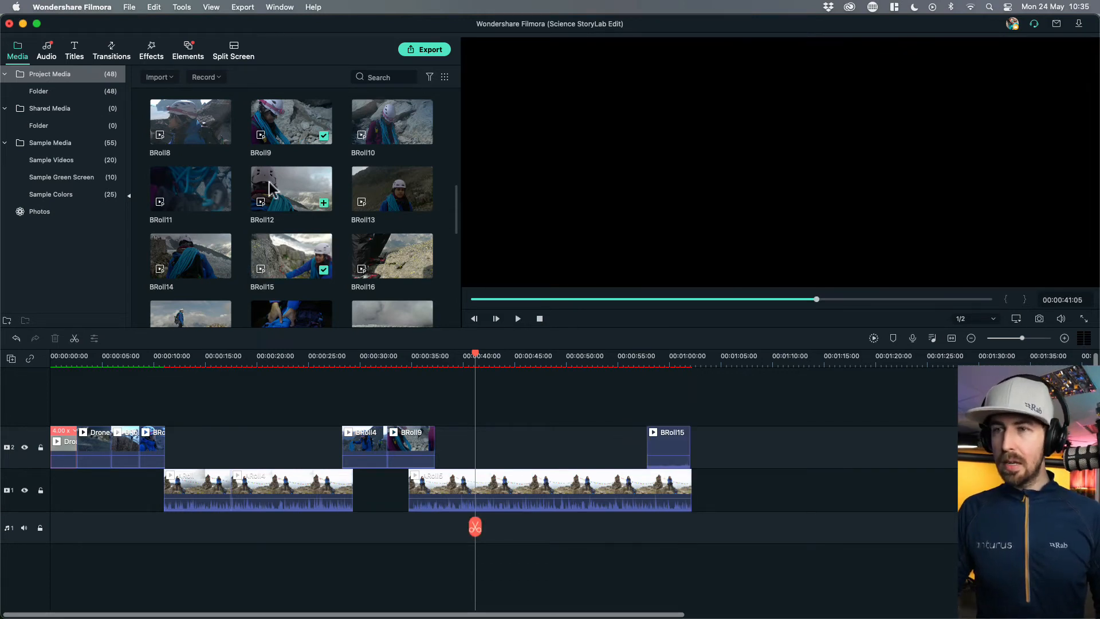
- Preview the Drone9 and Drone10 clips from the project media as possible footage to cover the ARoll5 interview
scroll(315, 226, down, 5)
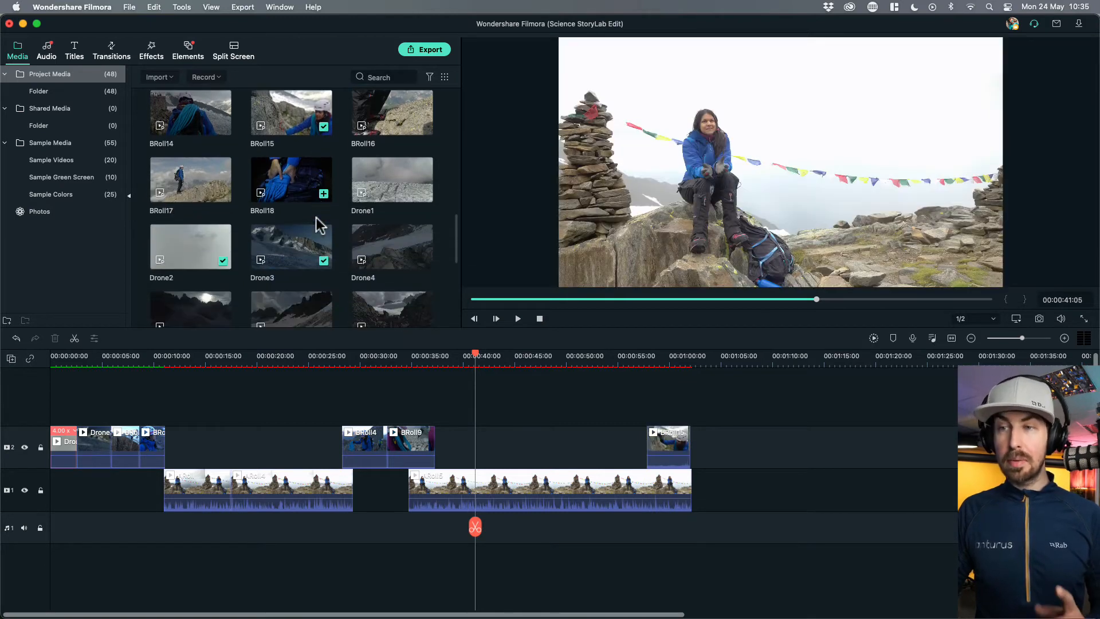
scroll(316, 218, down, 3)
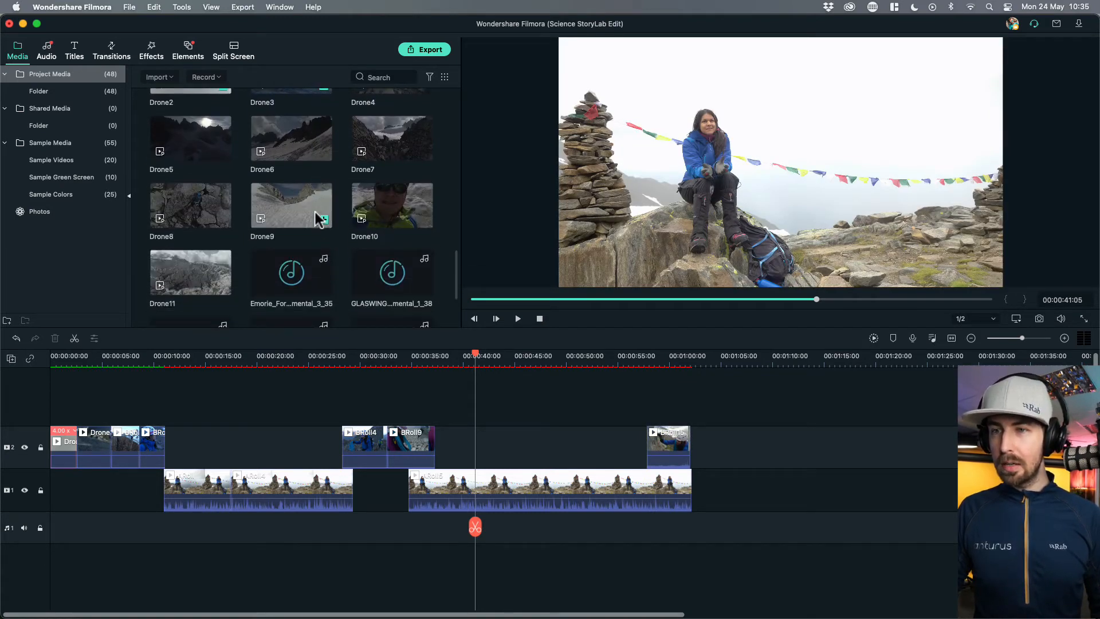
click(284, 208)
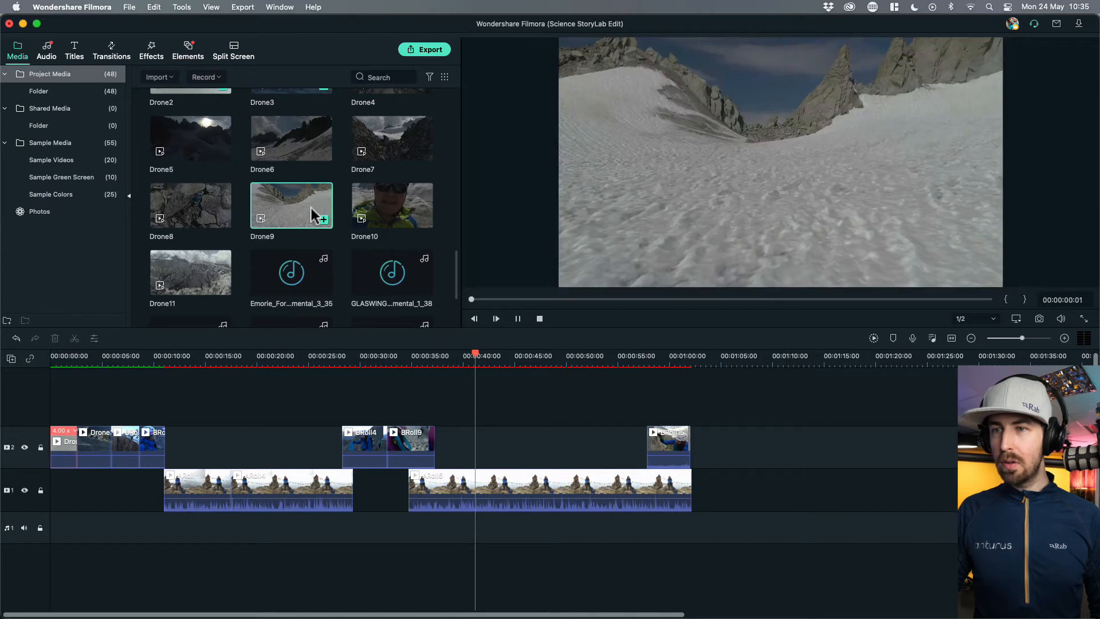
double_click(383, 206)
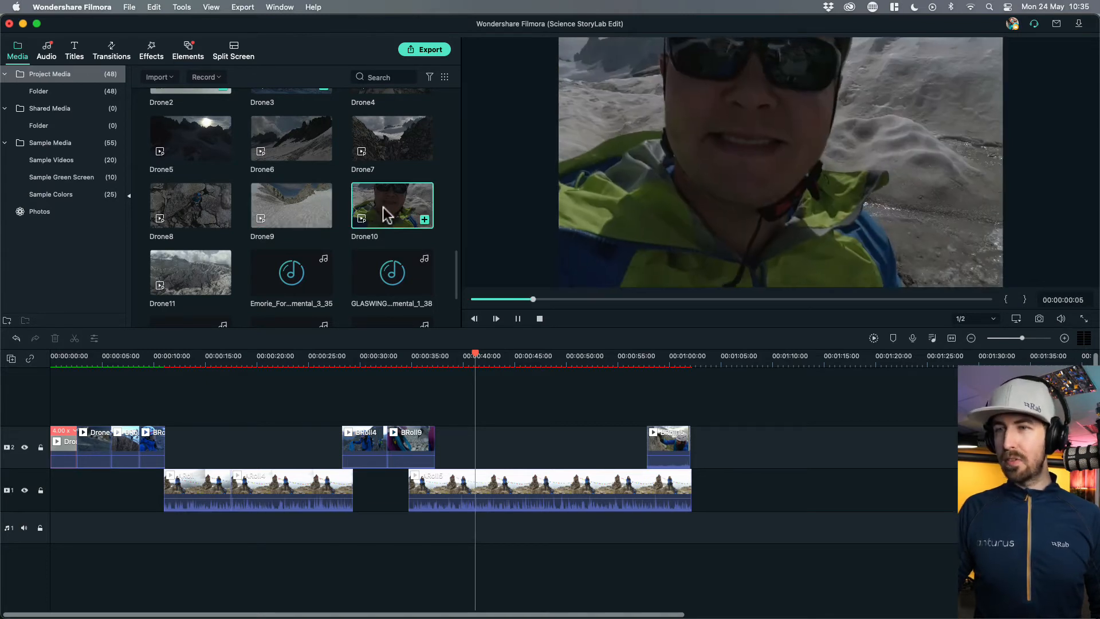
double_click(301, 204)
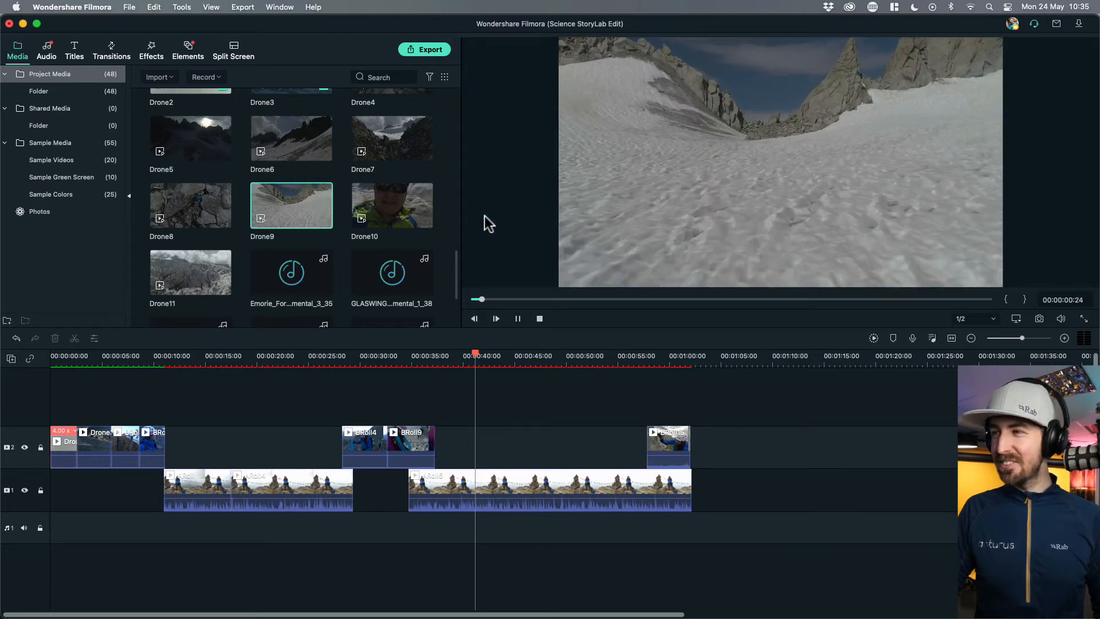
click(610, 300)
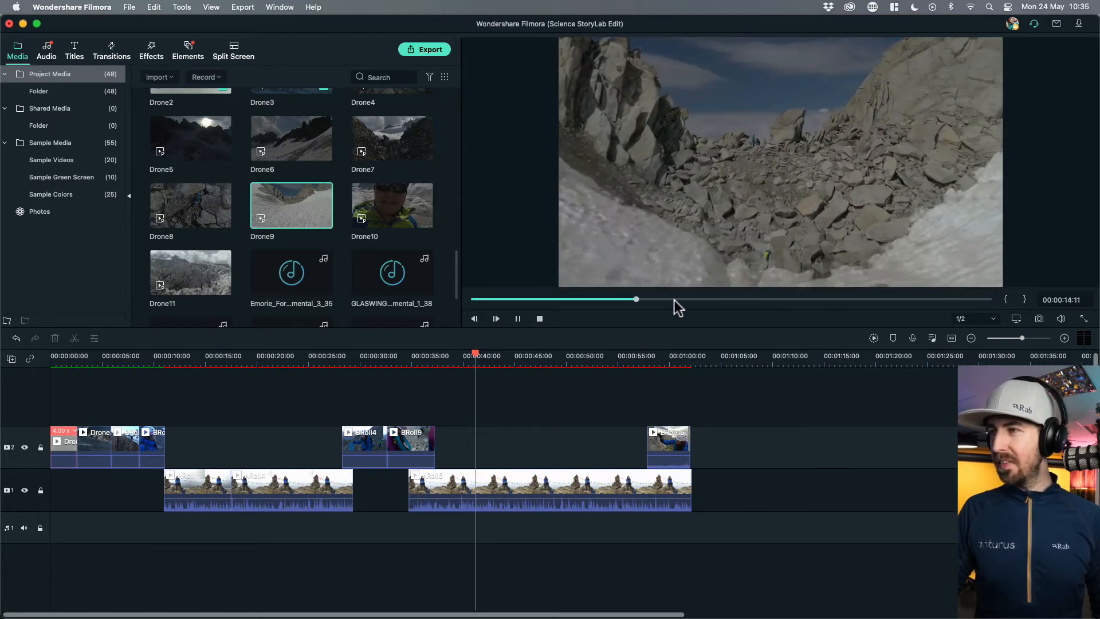
mouse_move(335, 198)
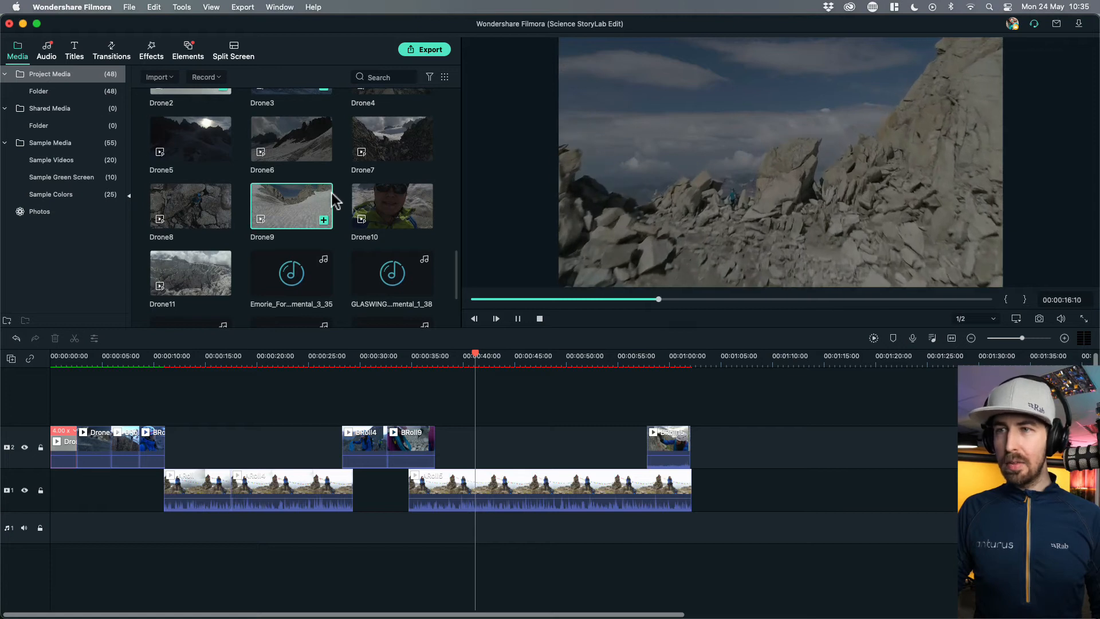
- Mark about 2.8 seconds of Drone7 ending at 00:00:10:23 and place it on video track 2 over ARoll5 at around 44 seconds
double_click(385, 152)
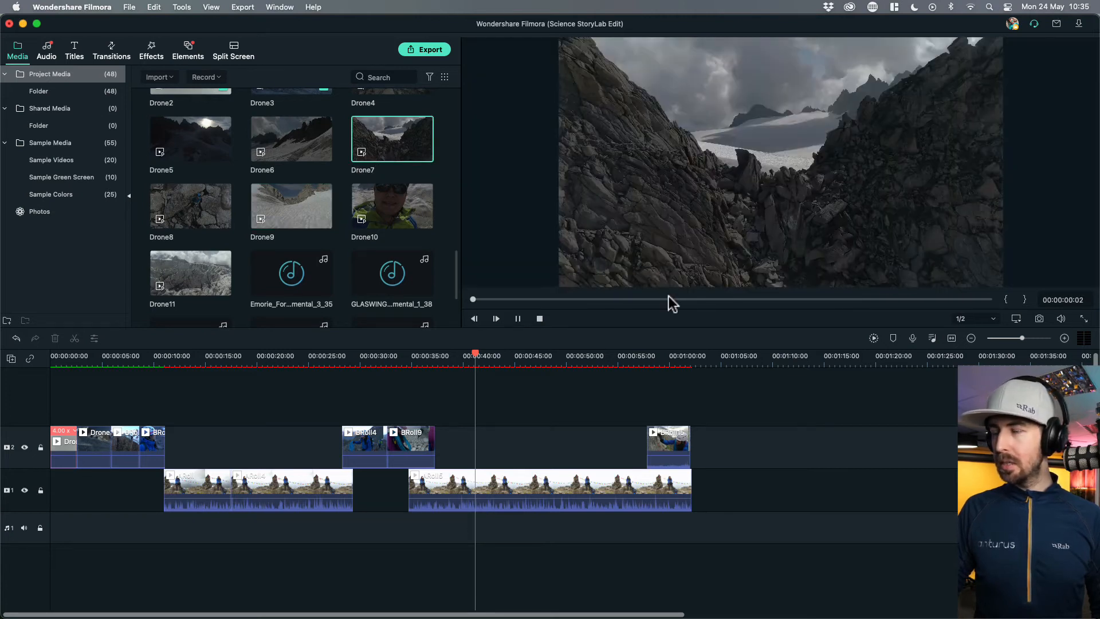
drag(659, 298, 636, 297)
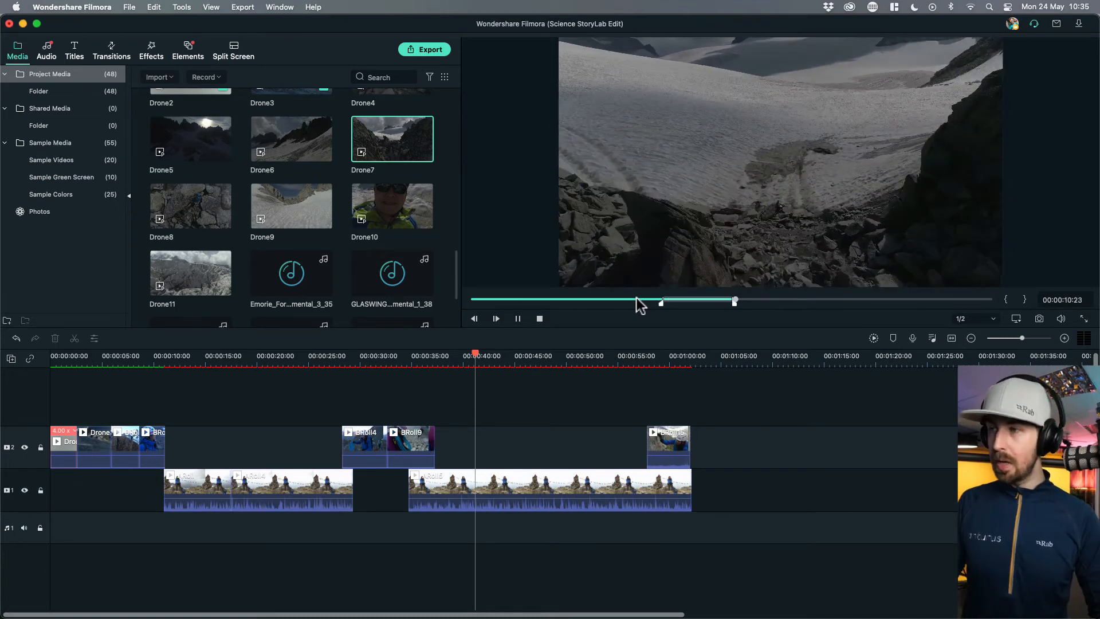
key(space)
drag(723, 265, 504, 449)
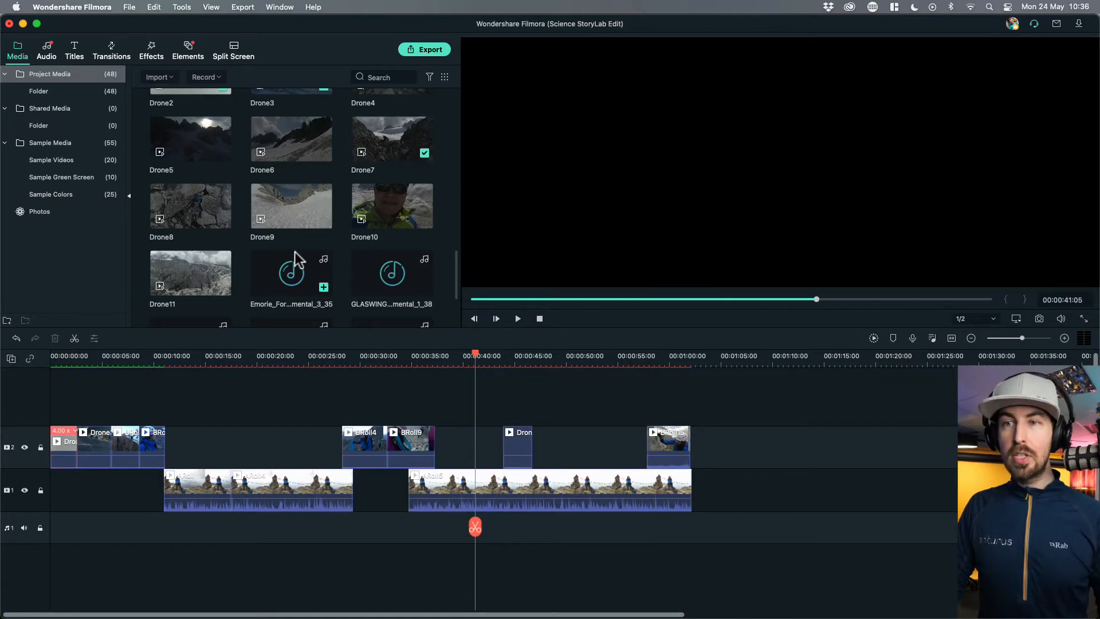
- Browse the B-roll and drone clips in the project media for a shot to follow Drone7
scroll(308, 257, up, 3)
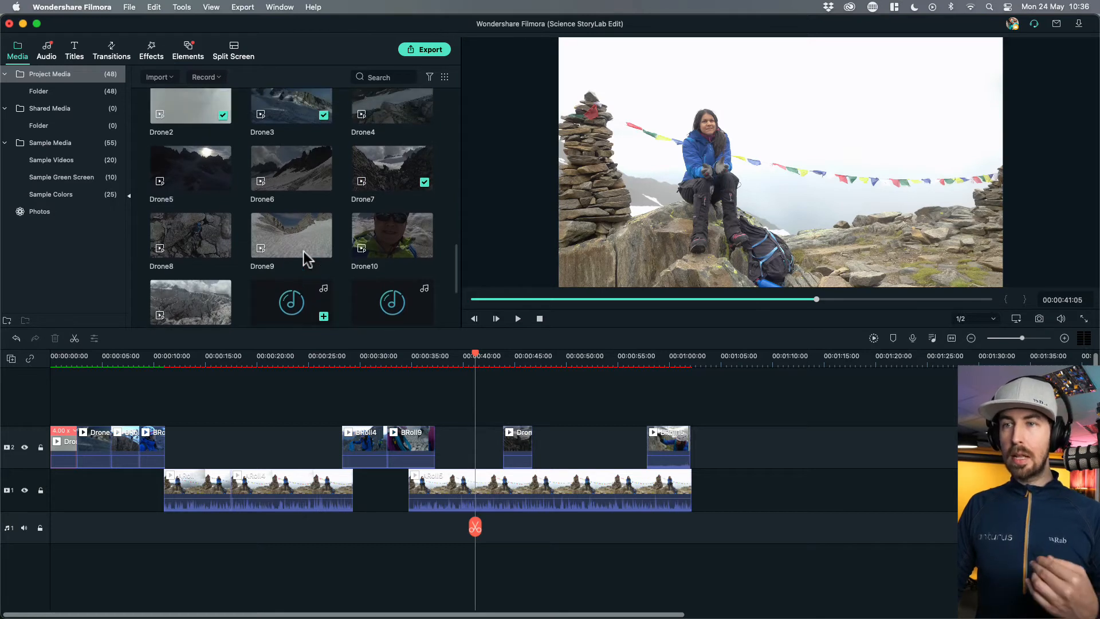
scroll(308, 258, up, 2)
scroll(307, 258, up, 1)
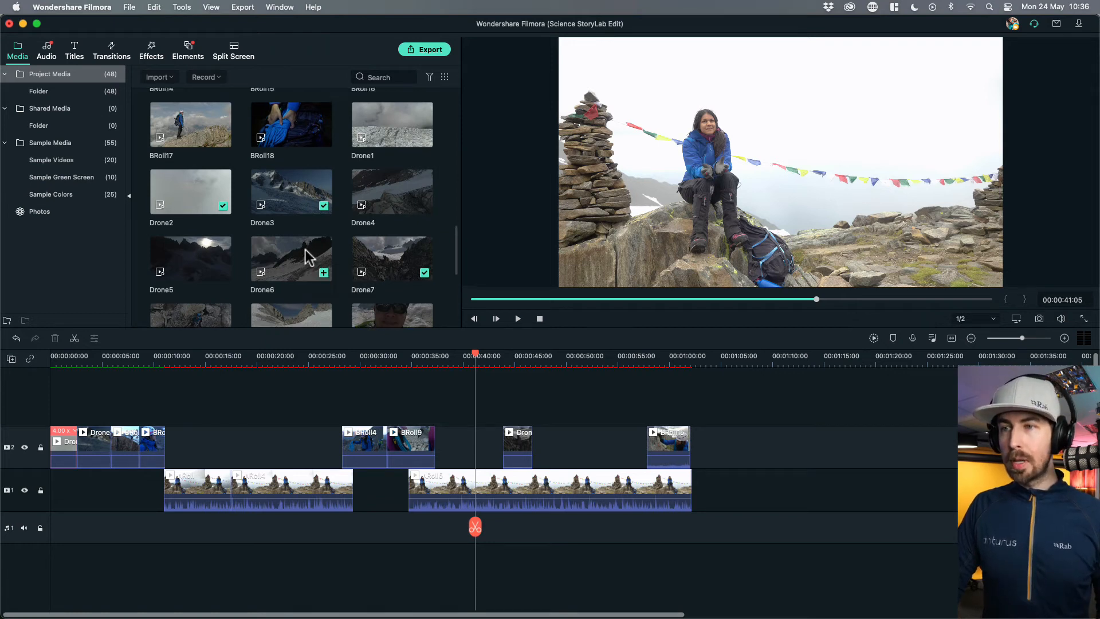
scroll(308, 258, up, 6)
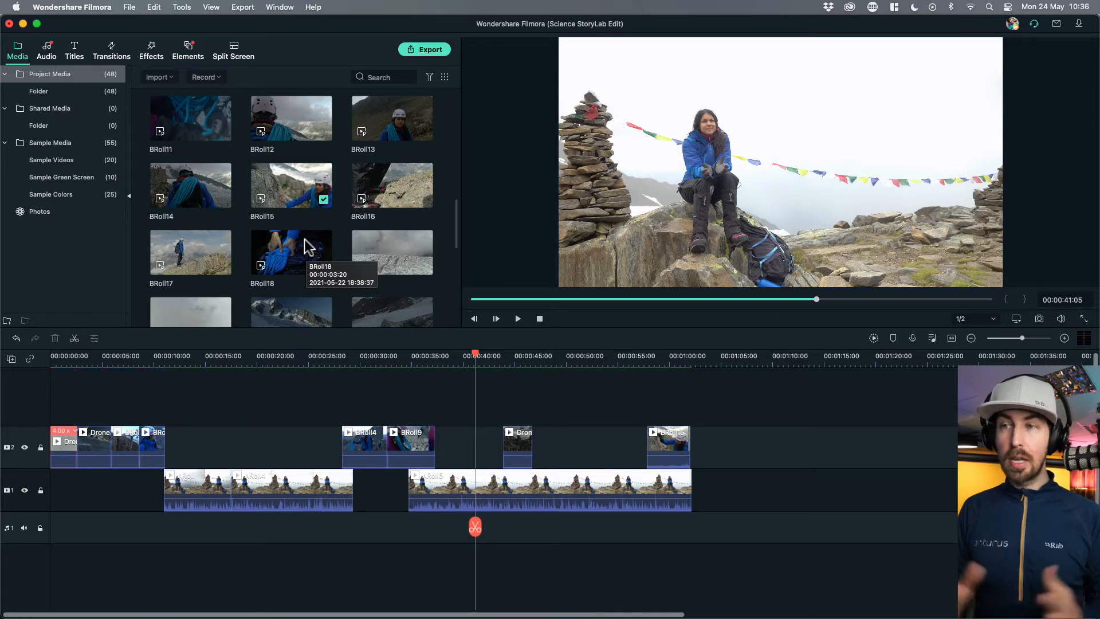
scroll(313, 249, up, 6)
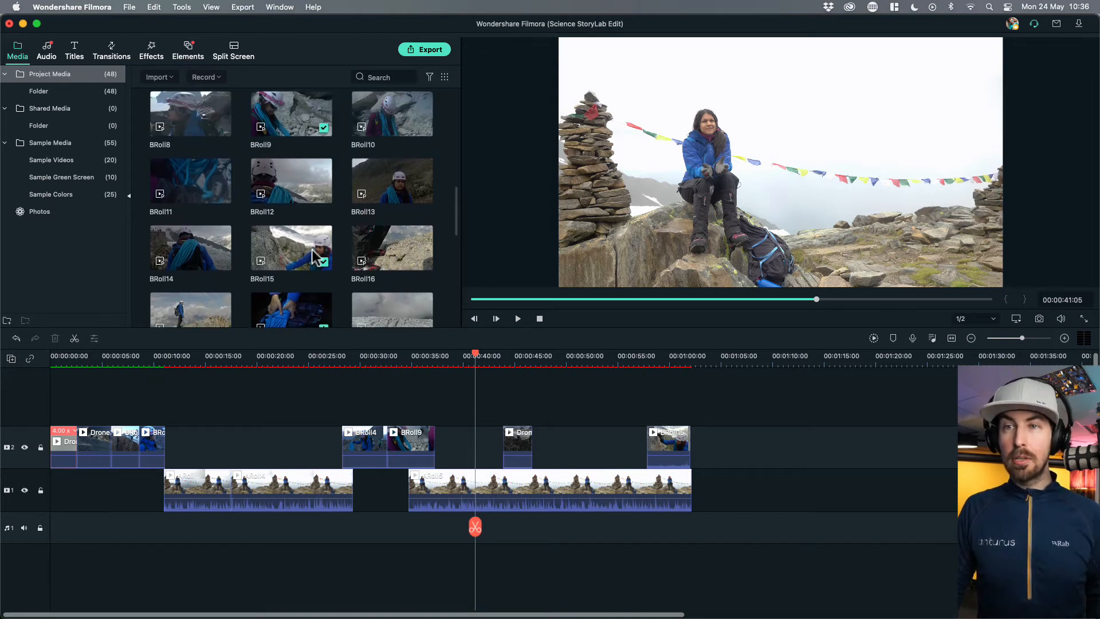
scroll(314, 257, up, 6)
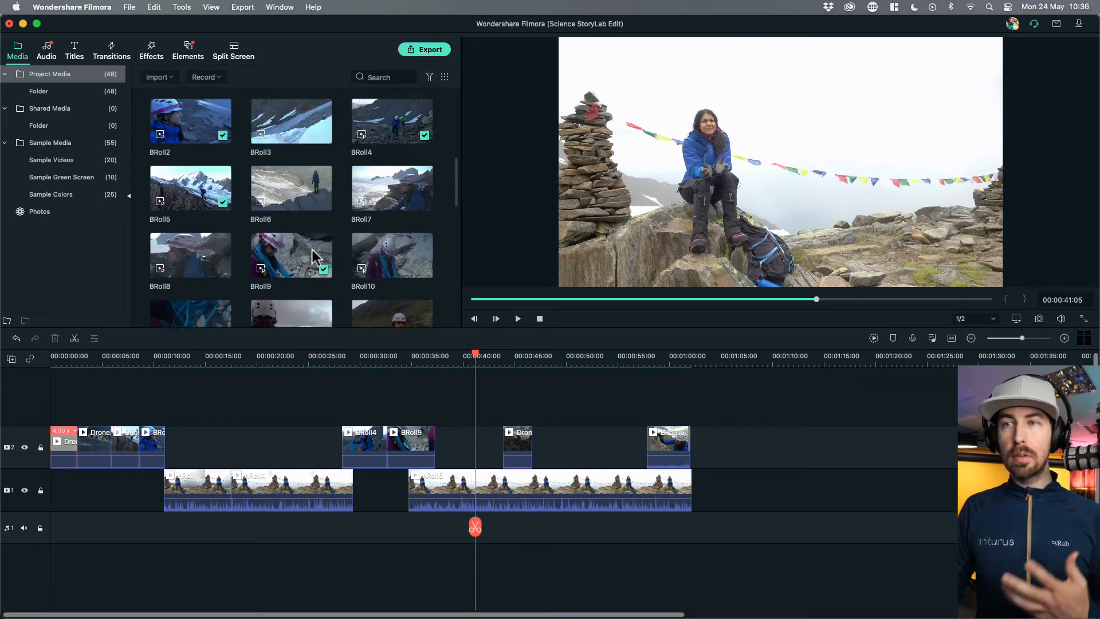
scroll(314, 255, up, 2)
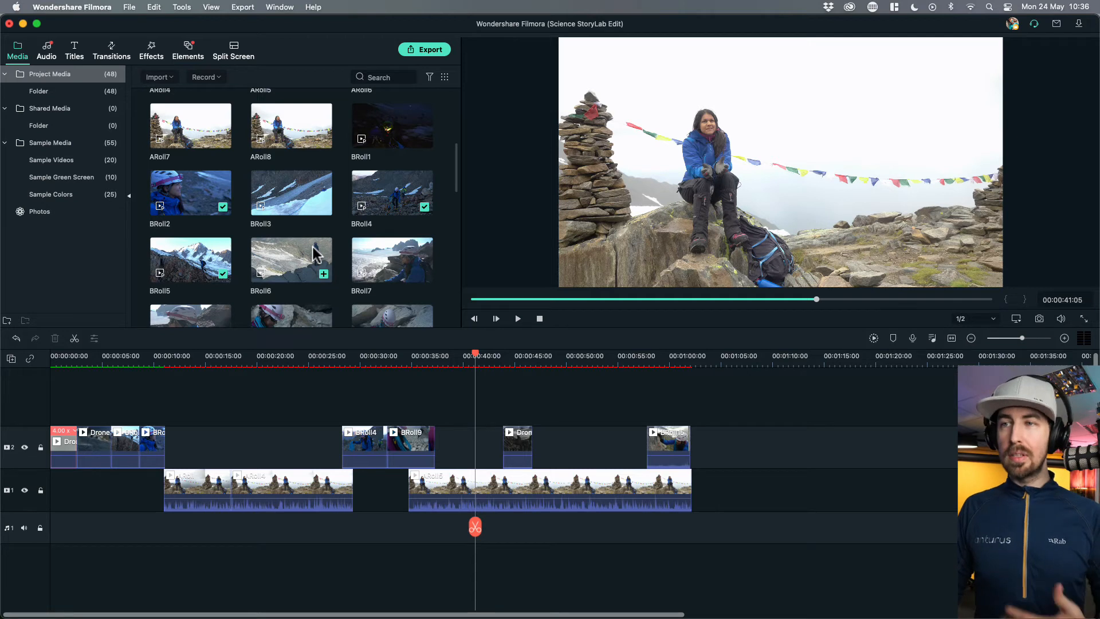
scroll(314, 255, down, 10)
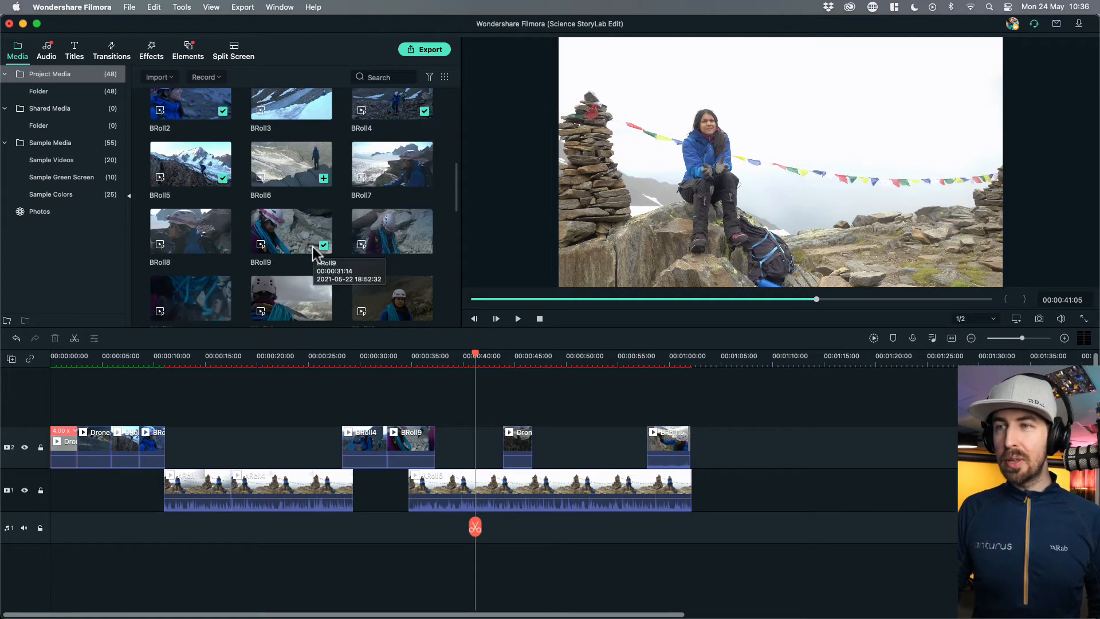
scroll(316, 255, down, 1)
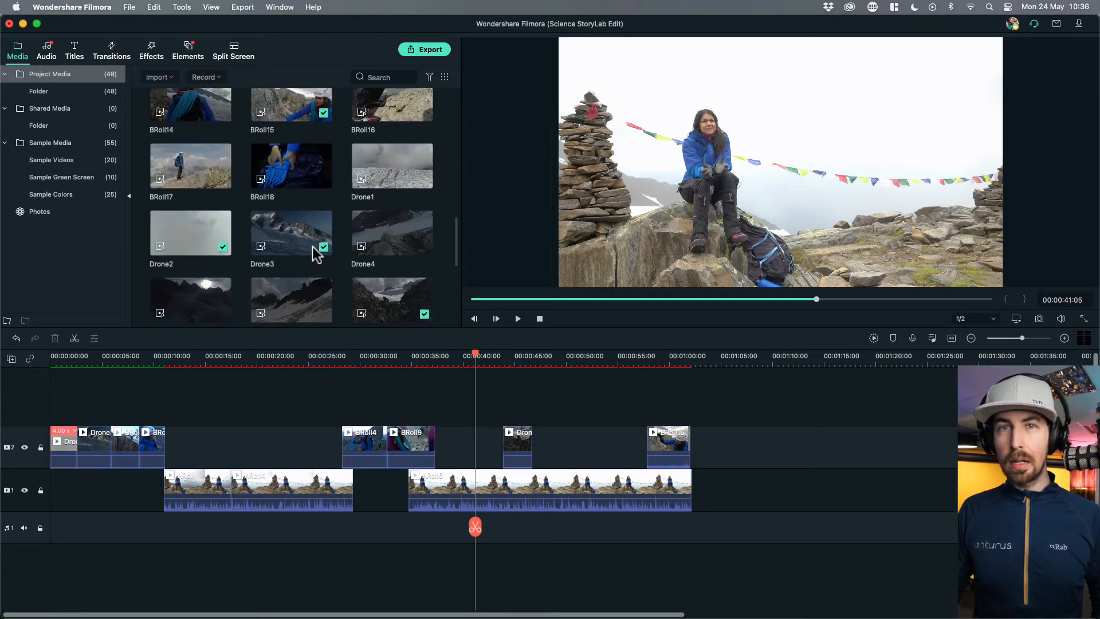
scroll(314, 253, down, 7)
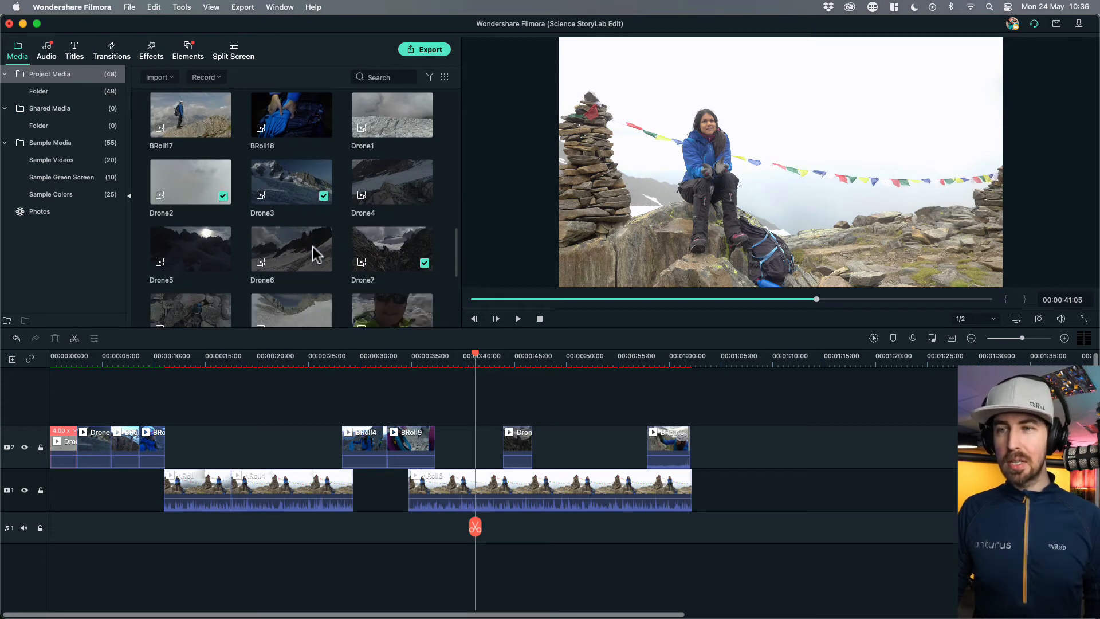
scroll(313, 247, down, 1)
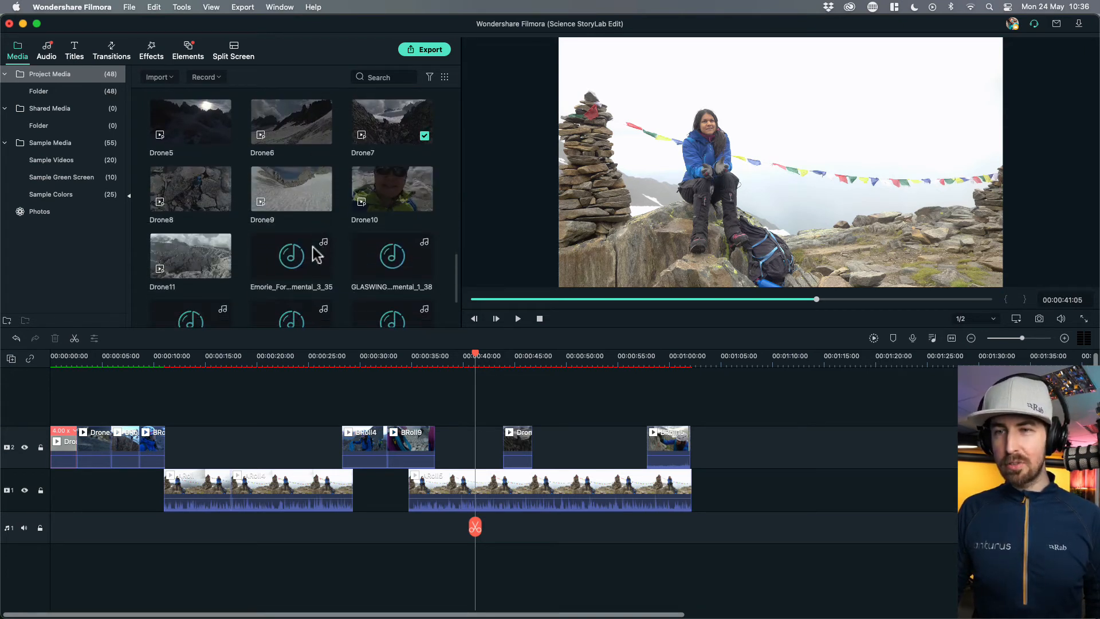
- Mark about 3.8 seconds of Drone11 from around 10 seconds and place it on video track 2 directly after Drone7
click(204, 262)
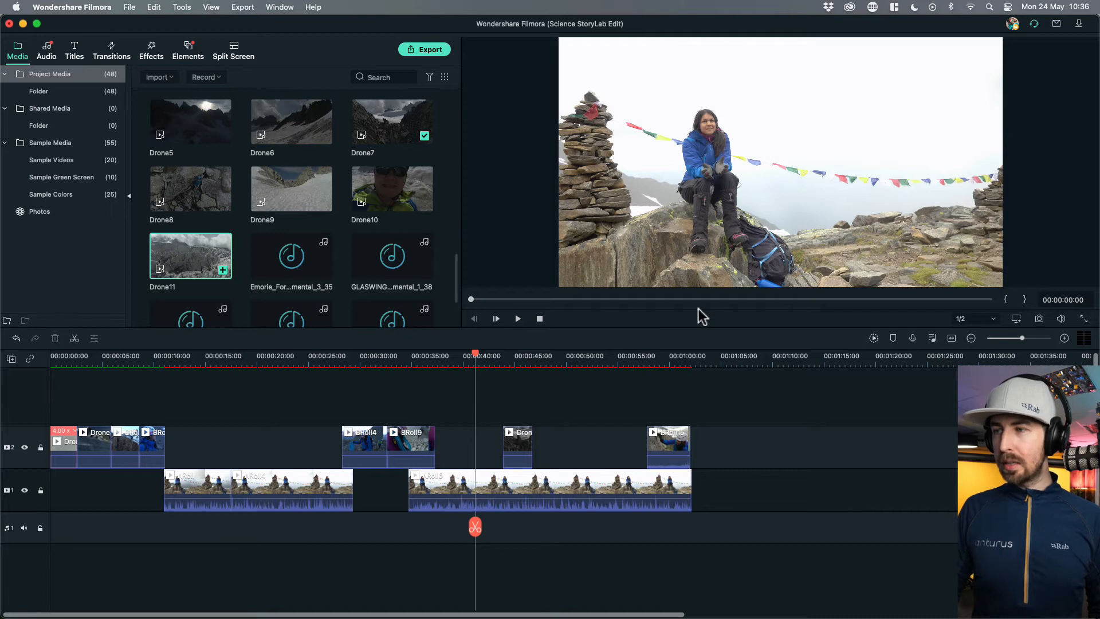
key(space)
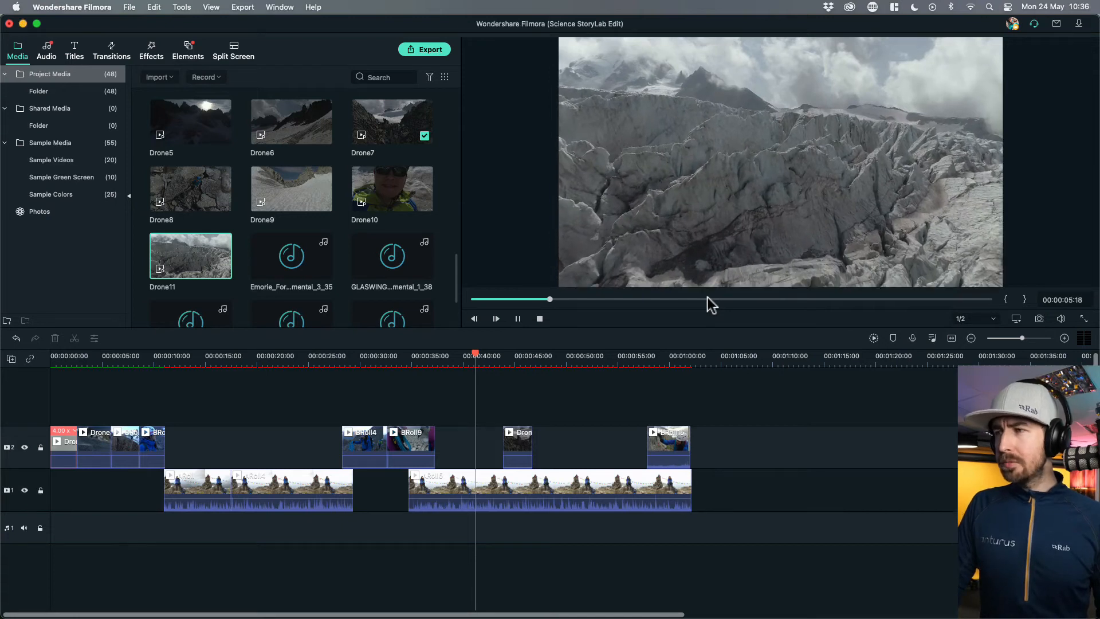
click(612, 299)
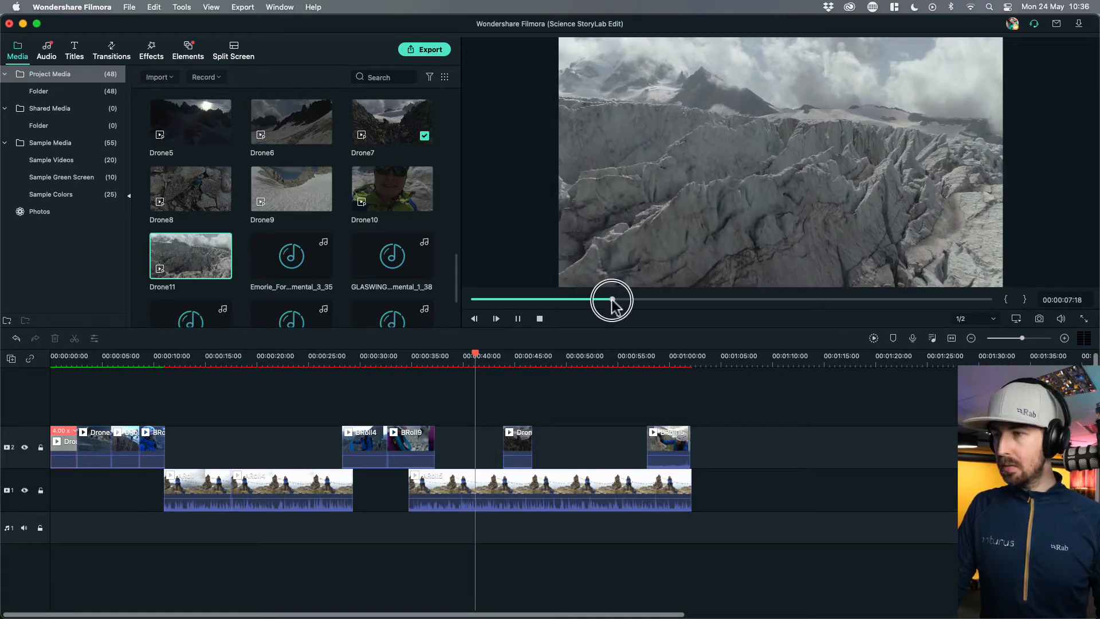
key(i)
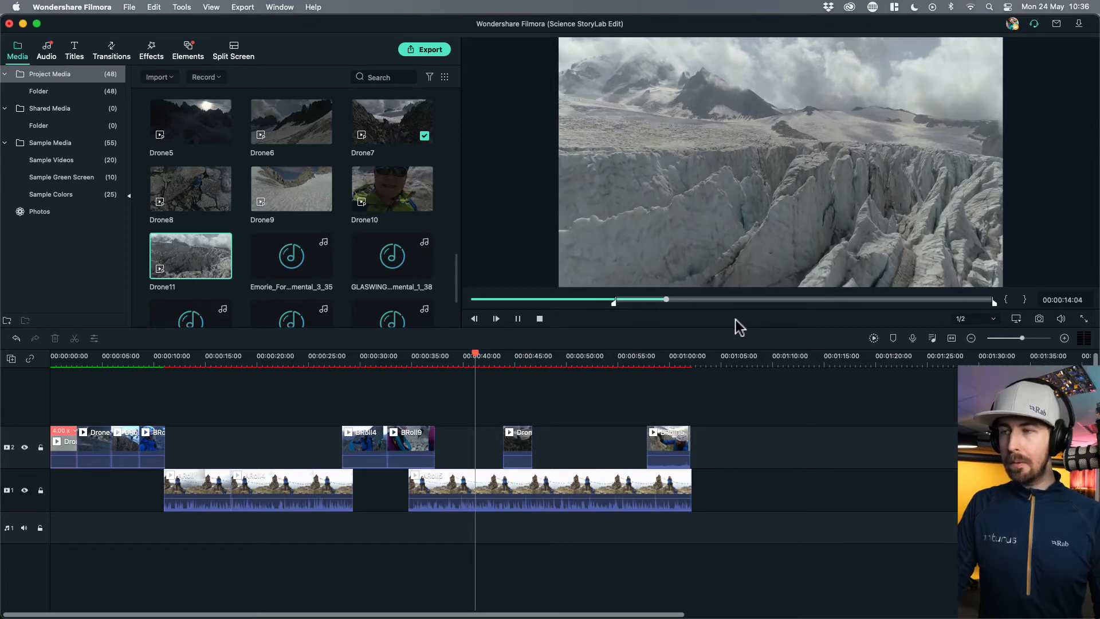
key(o)
drag(737, 191, 577, 428)
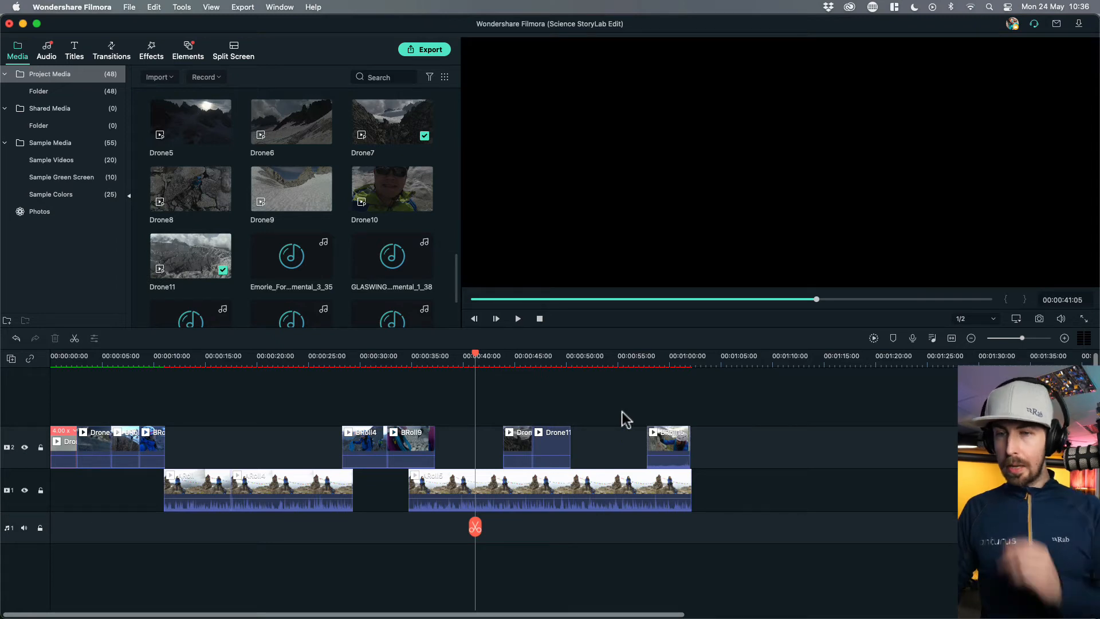
- Mark about 6.4 seconds of Drone4 ending at 00:00:44:20 and place it on video track 2 directly after BRoll15
click(672, 443)
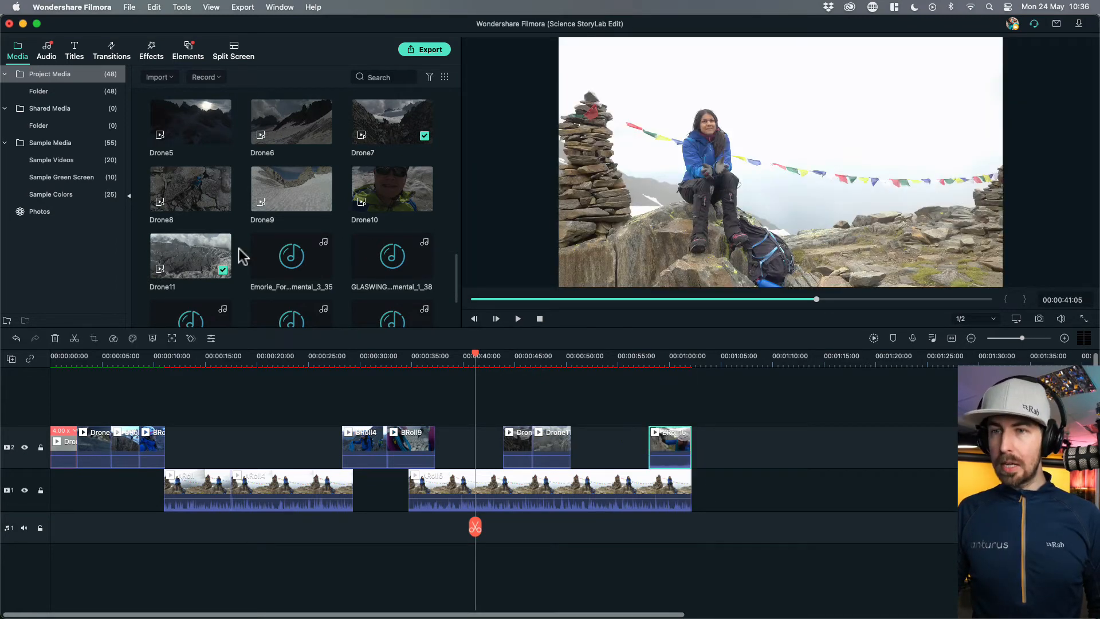
scroll(251, 228, up, 6)
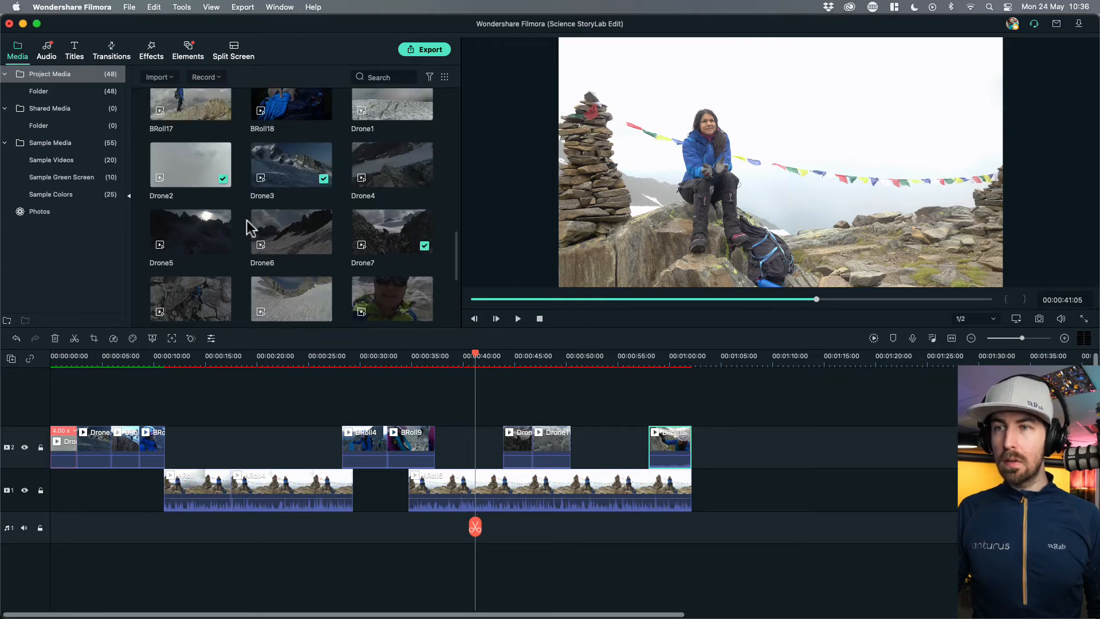
scroll(251, 227, down, 4)
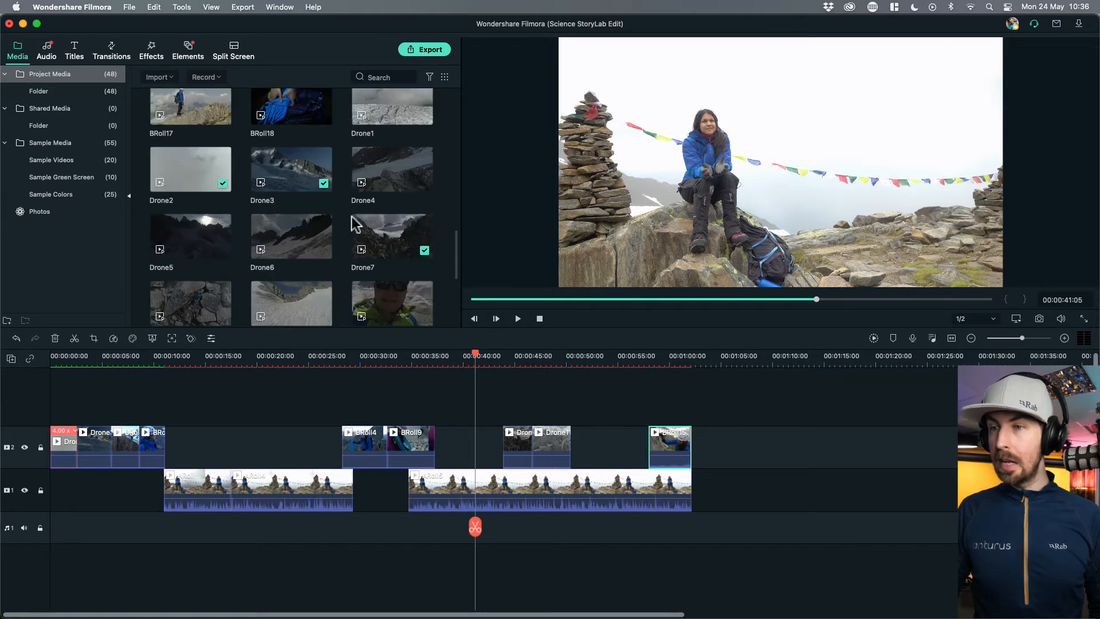
double_click(403, 189)
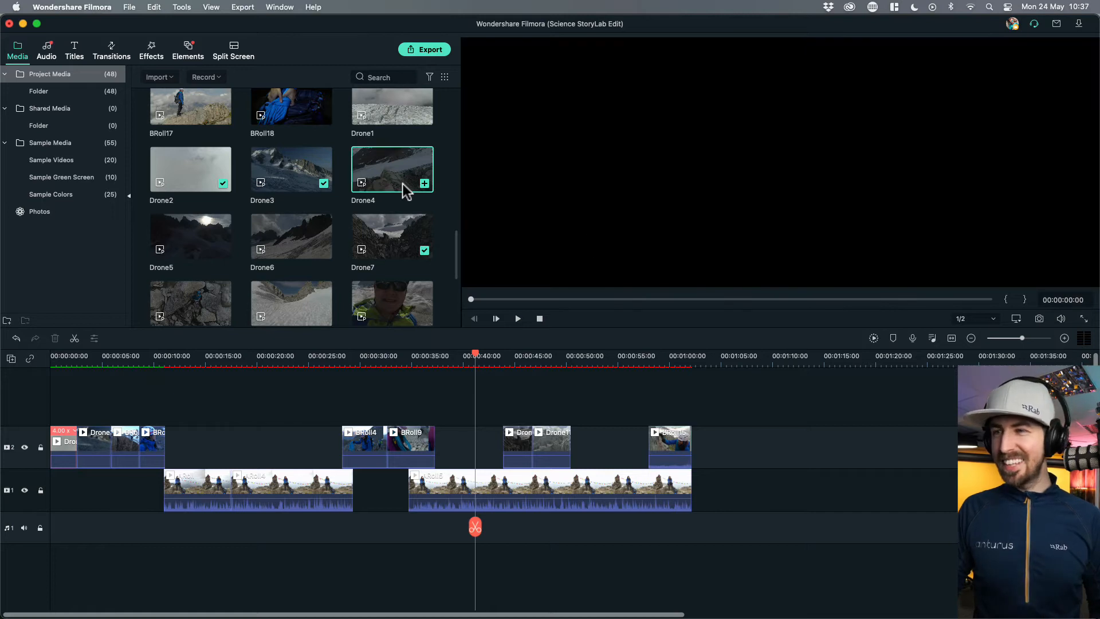
click(709, 298)
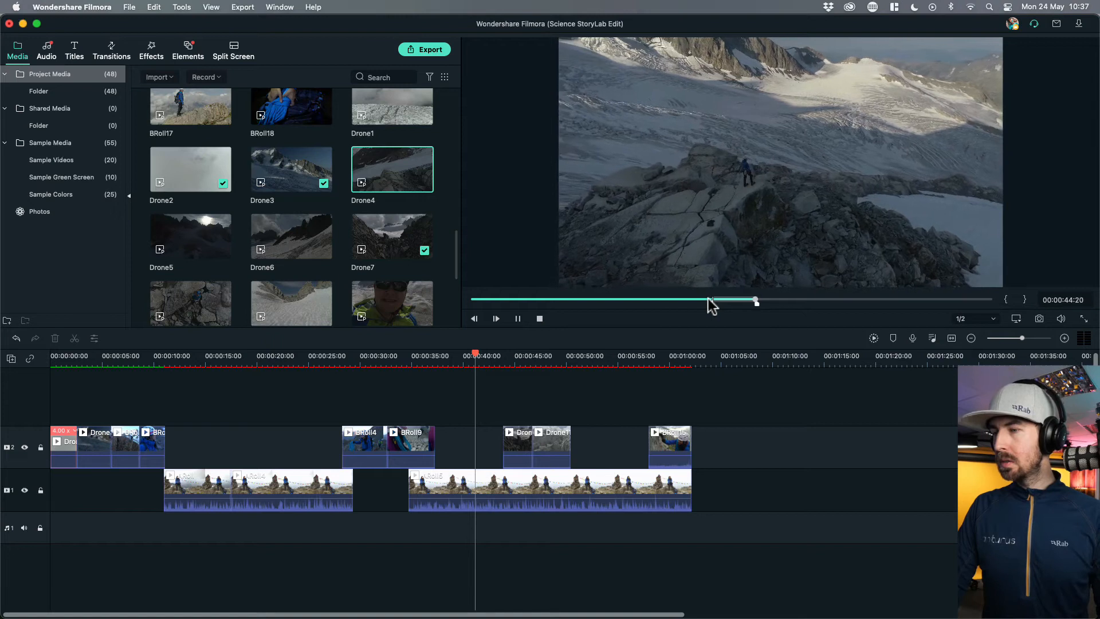
drag(697, 262, 701, 453)
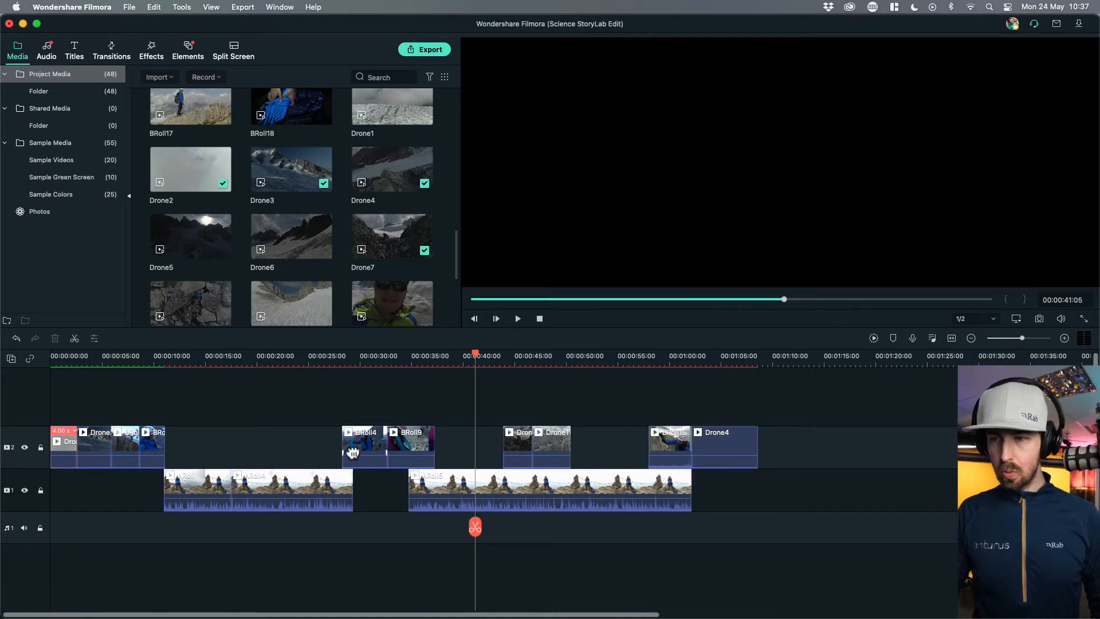
- Play the timeline from around 14 seconds, and again from about 34.6 seconds through the opening of ARoll5
click(199, 361)
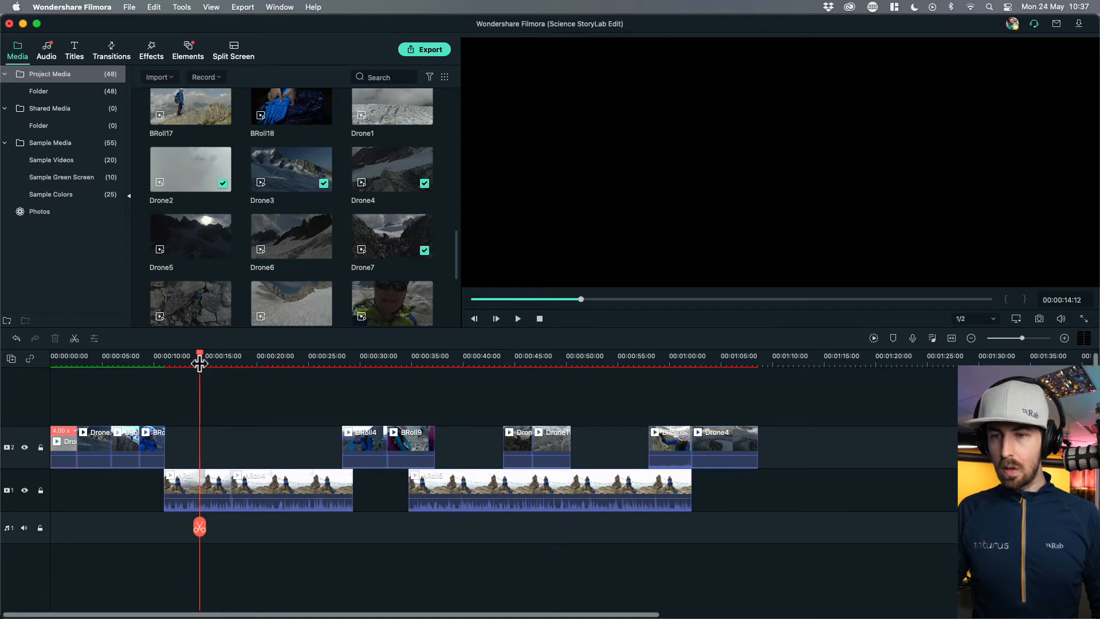
key(space)
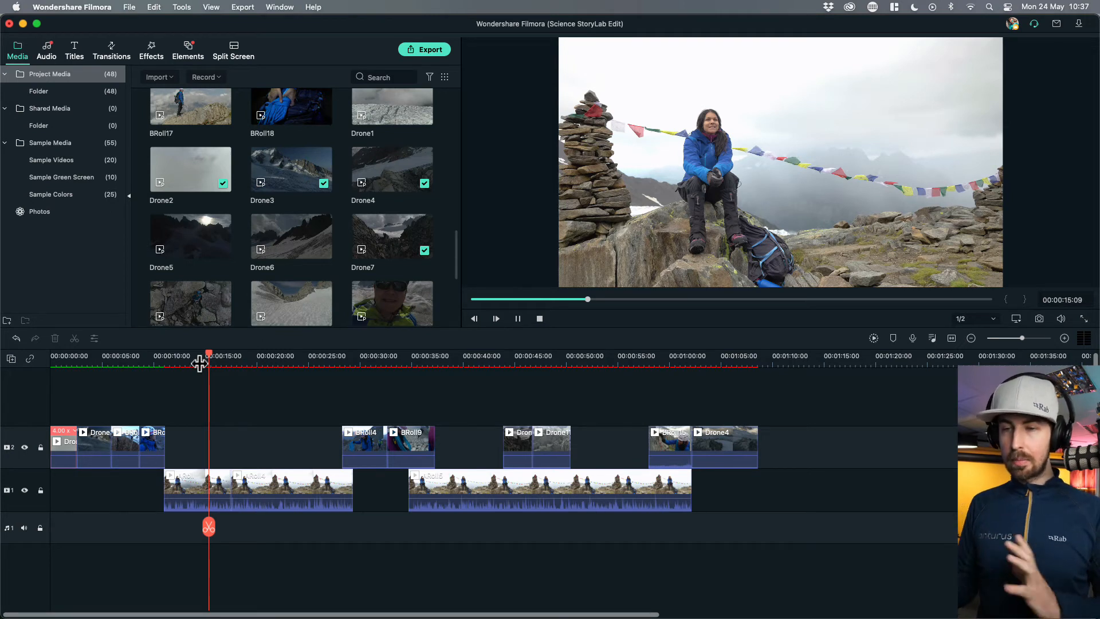
click(407, 358)
key(space)
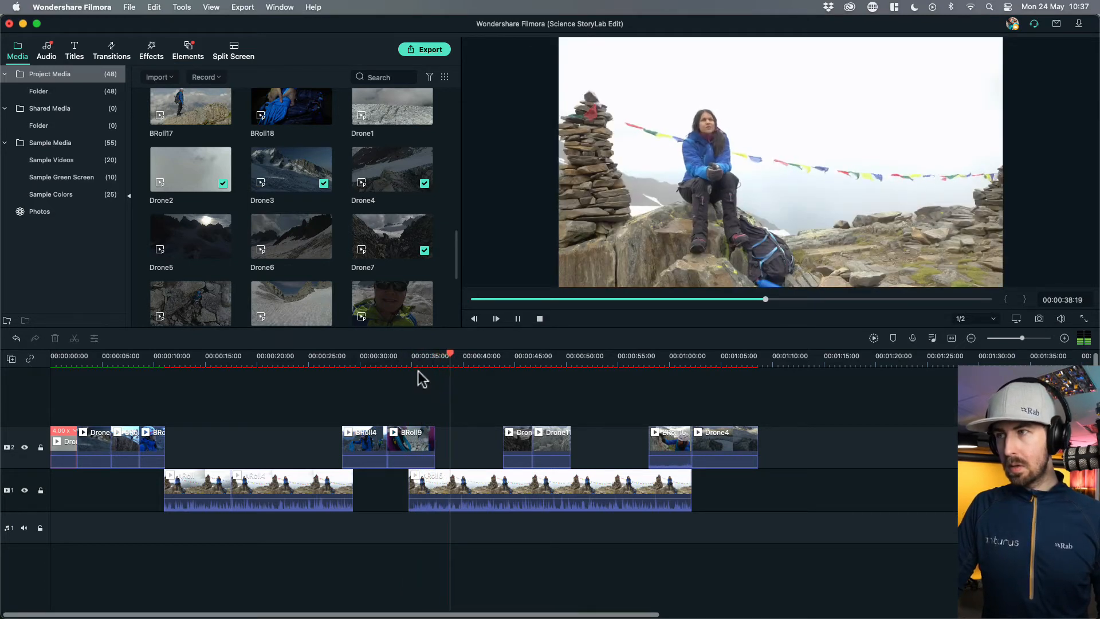
key(space)
drag(705, 401, 553, 392)
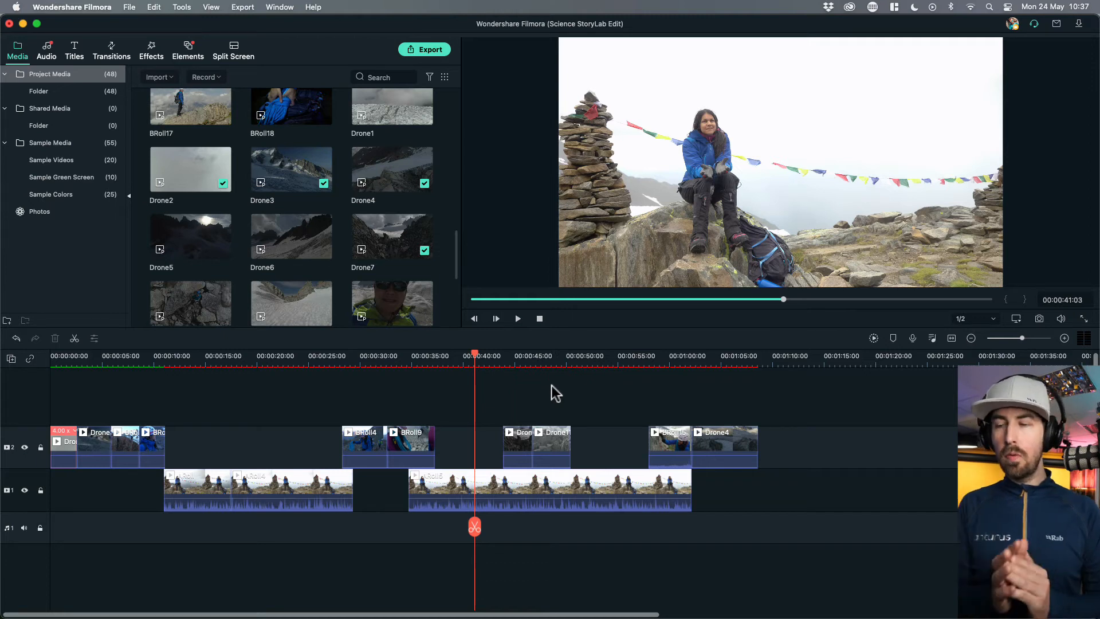
- Move ARoll5 and all video track 2 clips from BRoll4 onward earlier to close the gap after ARoll4, and shorten Drone4's end by about 1.2 seconds
drag(752, 397, 393, 482)
drag(627, 480, 579, 487)
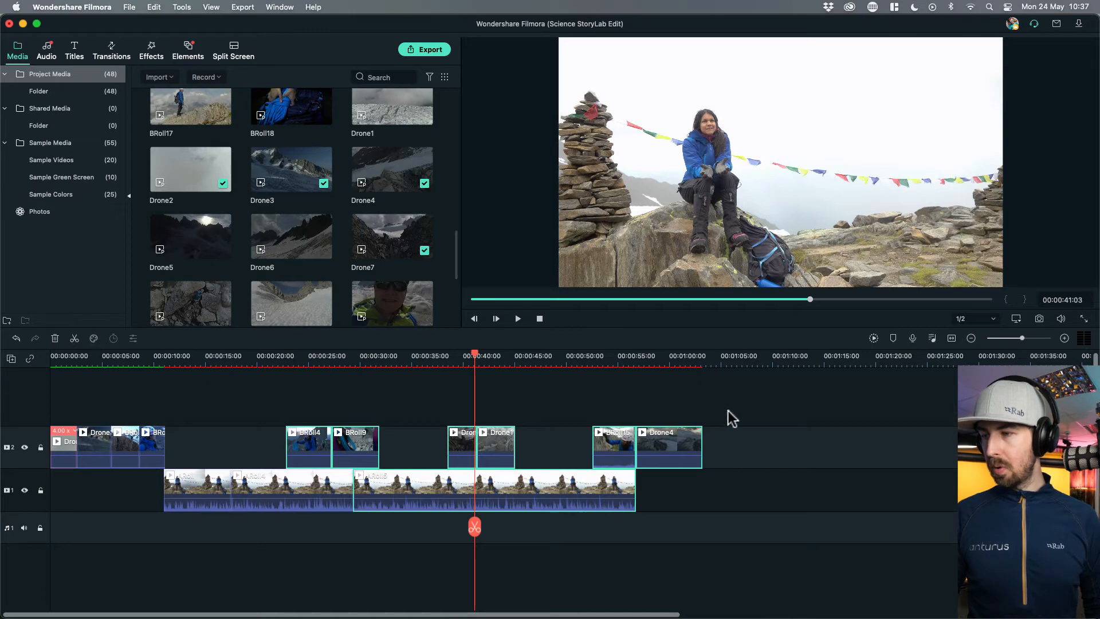
click(710, 450)
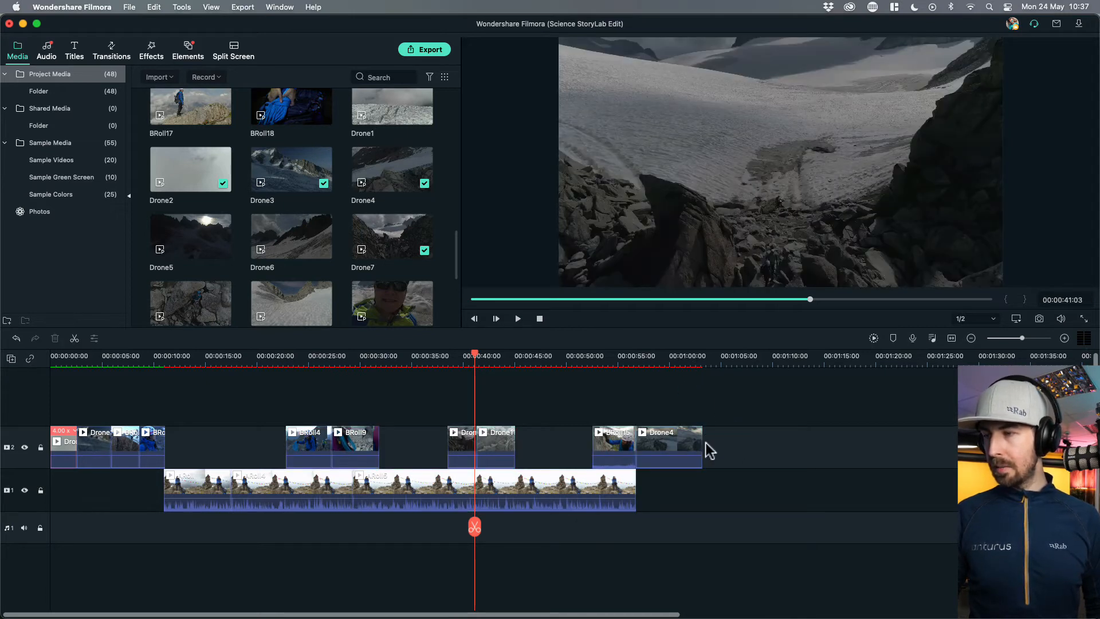
click(696, 444)
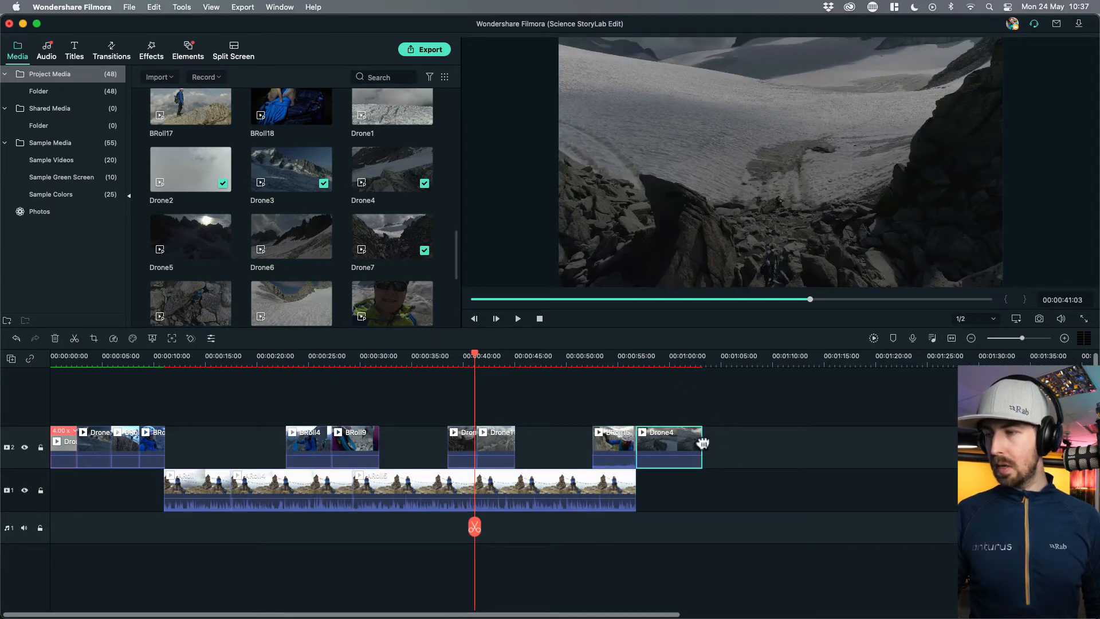
drag(700, 440, 689, 442)
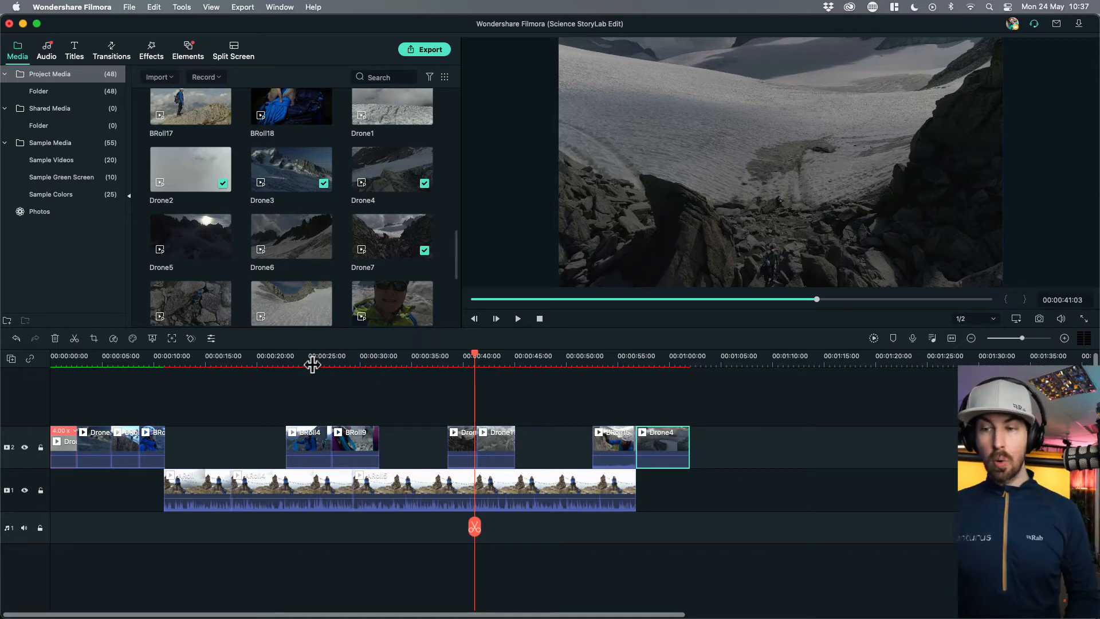
- Play the timeline from about 17 seconds across the cut into ARoll4 to examine the jump between interview clips
click(226, 361)
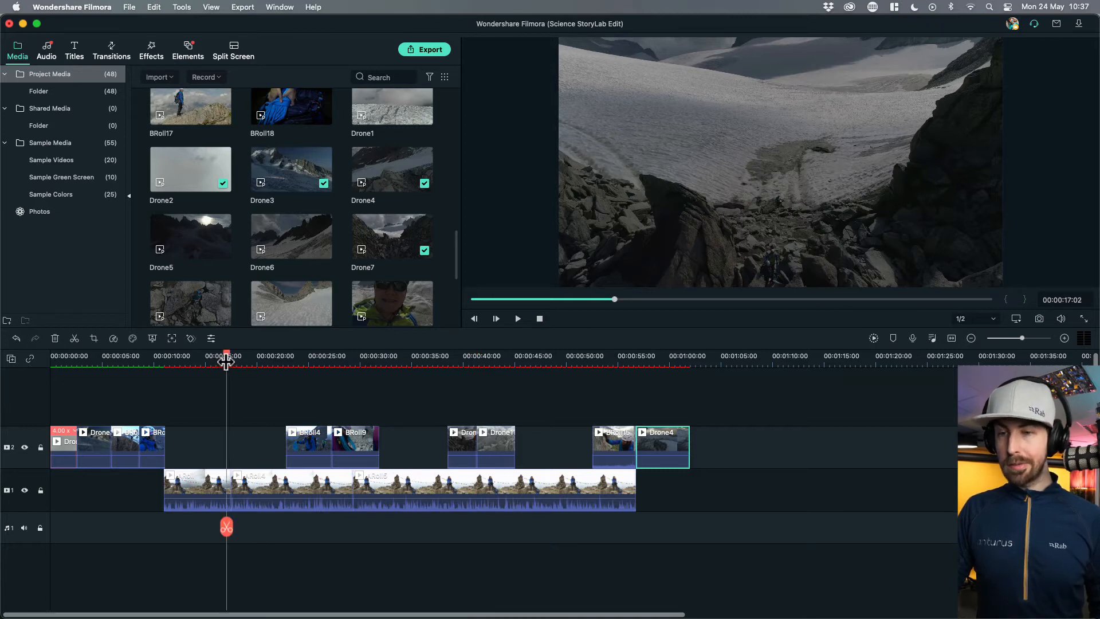
key(space)
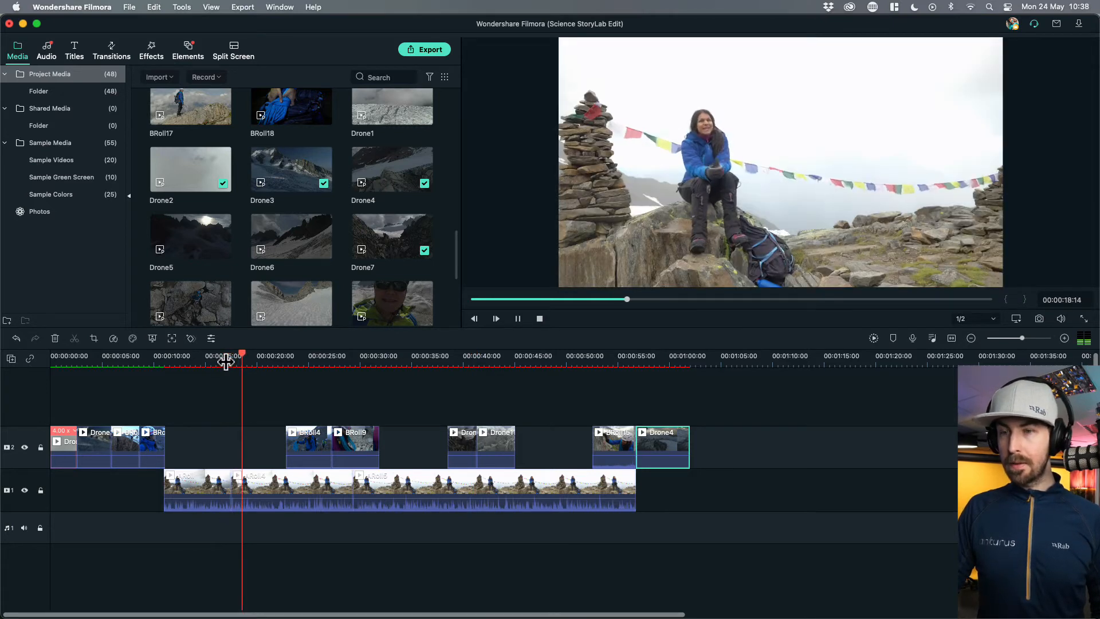
key(space)
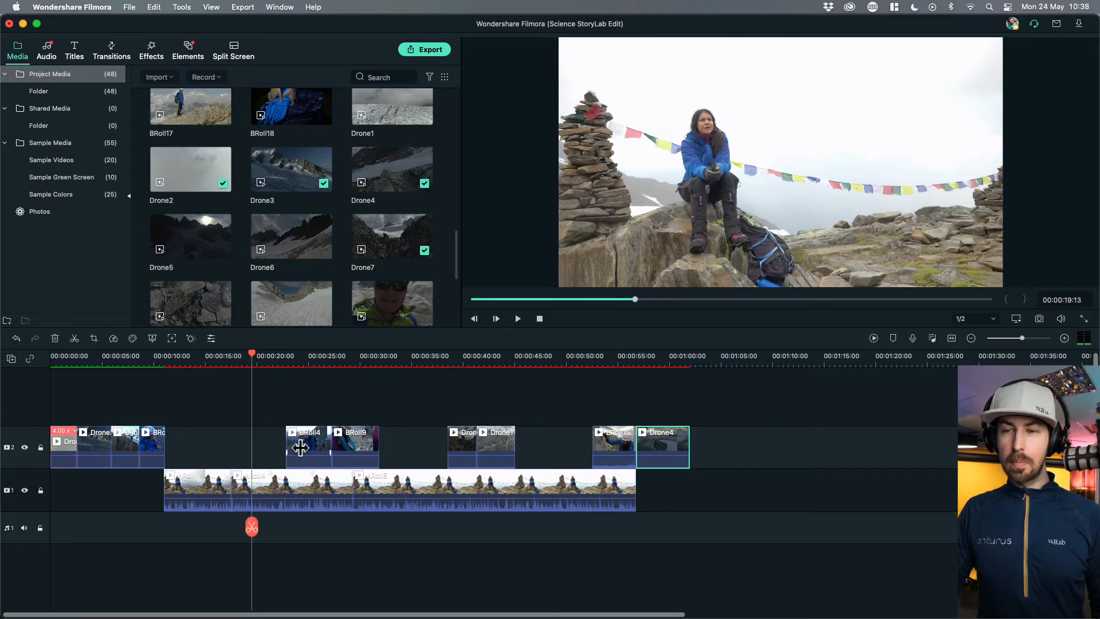
- Crop ARoll4 to a 16:9 frame of 3223 x 1813 around the seated speaker
click(299, 482)
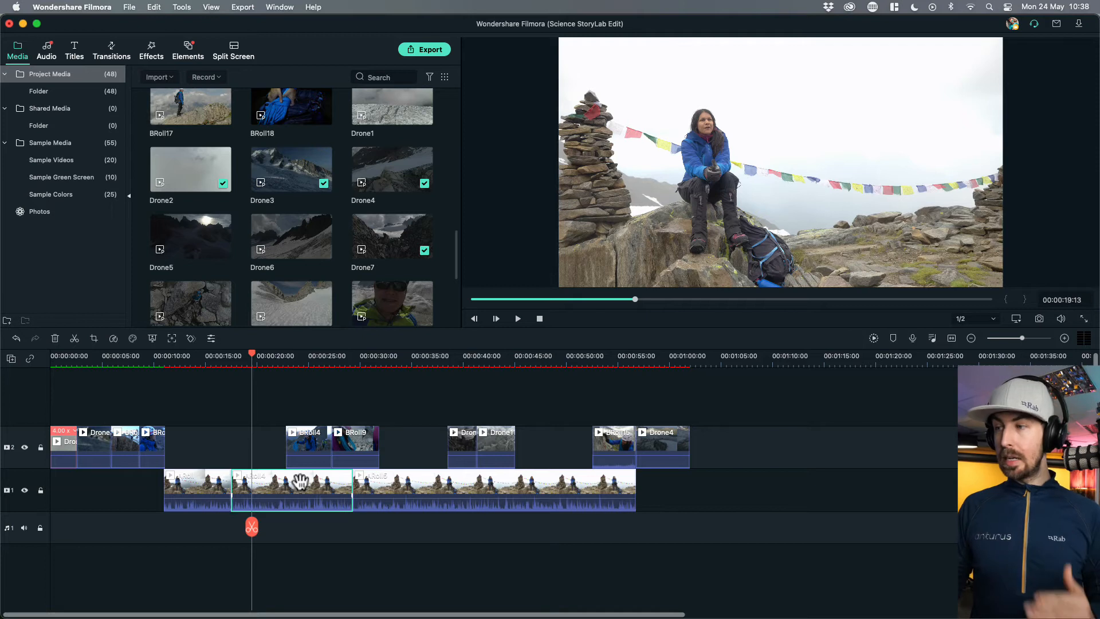
click(93, 338)
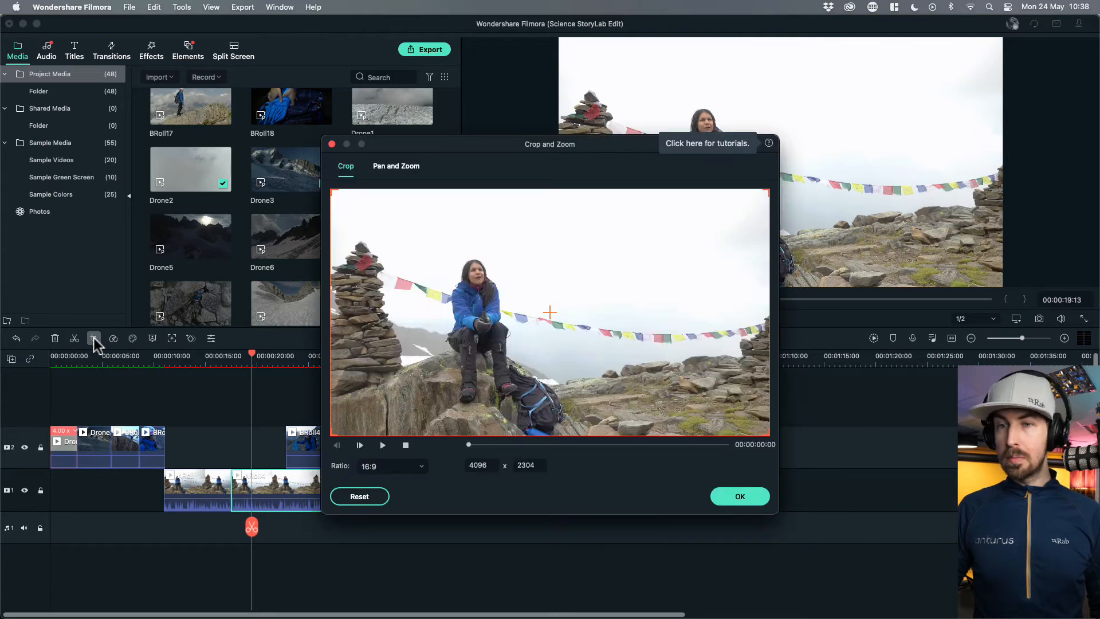
drag(334, 193, 368, 220)
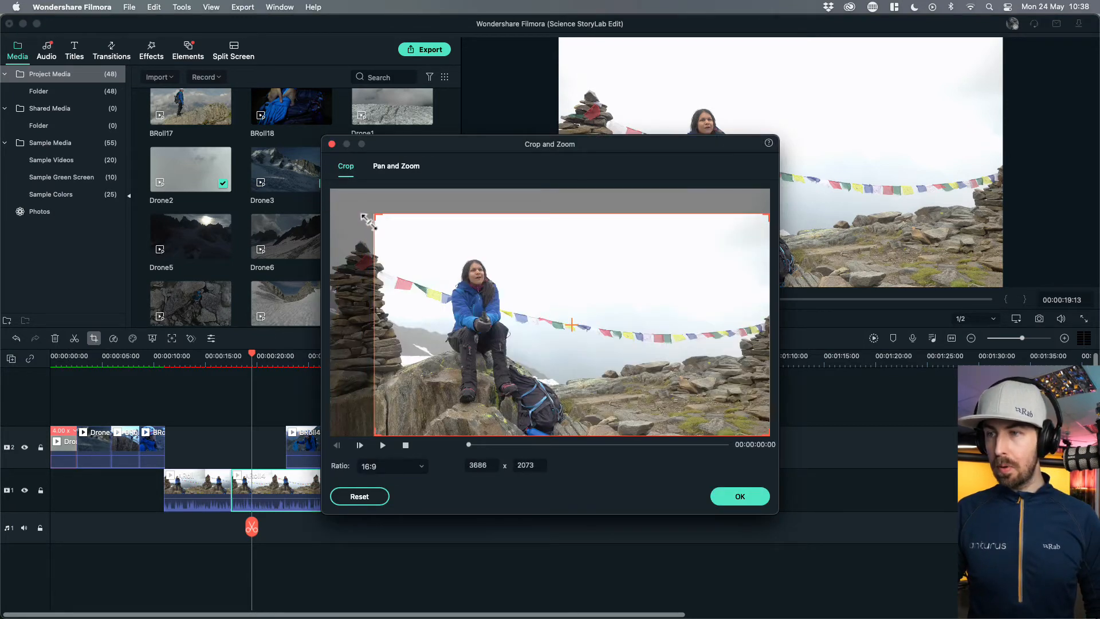
drag(765, 434, 722, 413)
drag(583, 340, 592, 344)
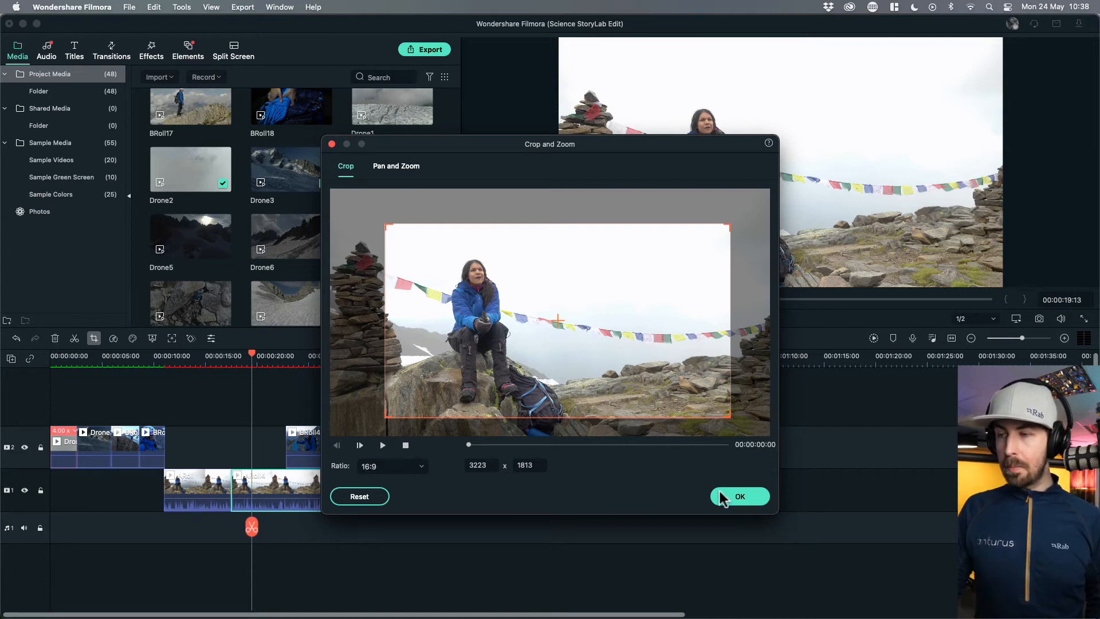
drag(568, 330, 571, 332)
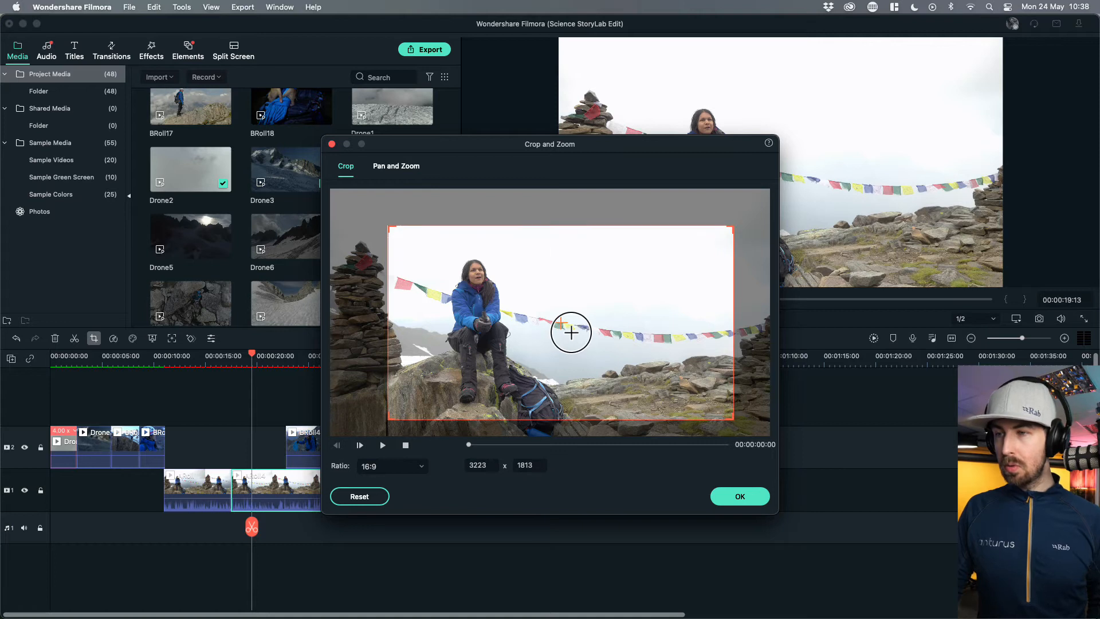
click(737, 495)
- Play across the cut into the cropped ARoll4 from about 16 seconds, and again from 00:00:15:13, to compare the framing
click(216, 358)
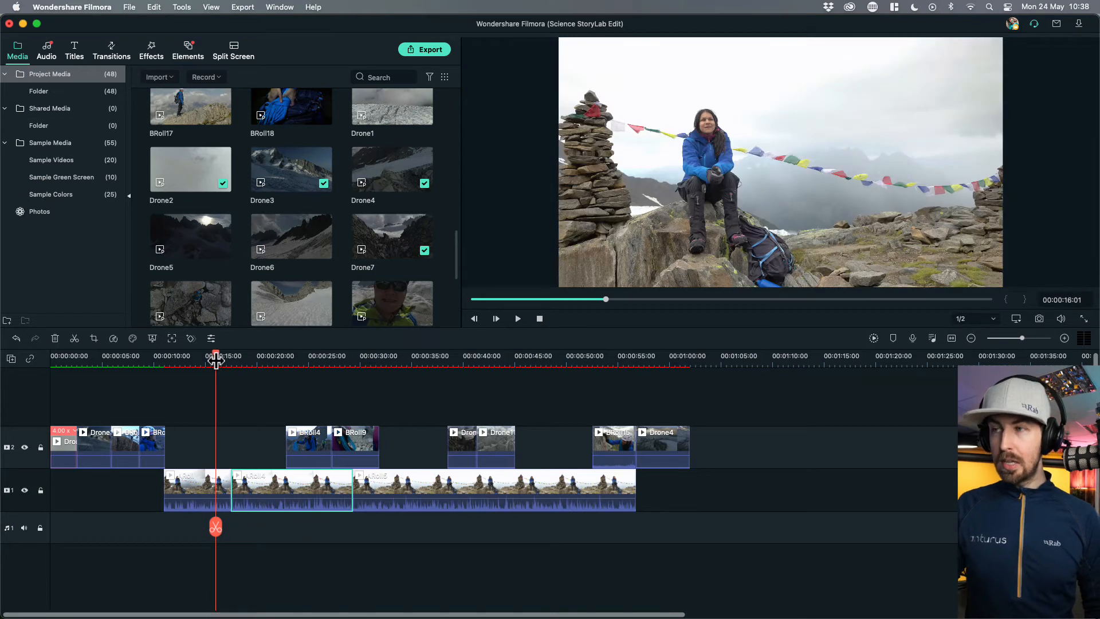
key(space)
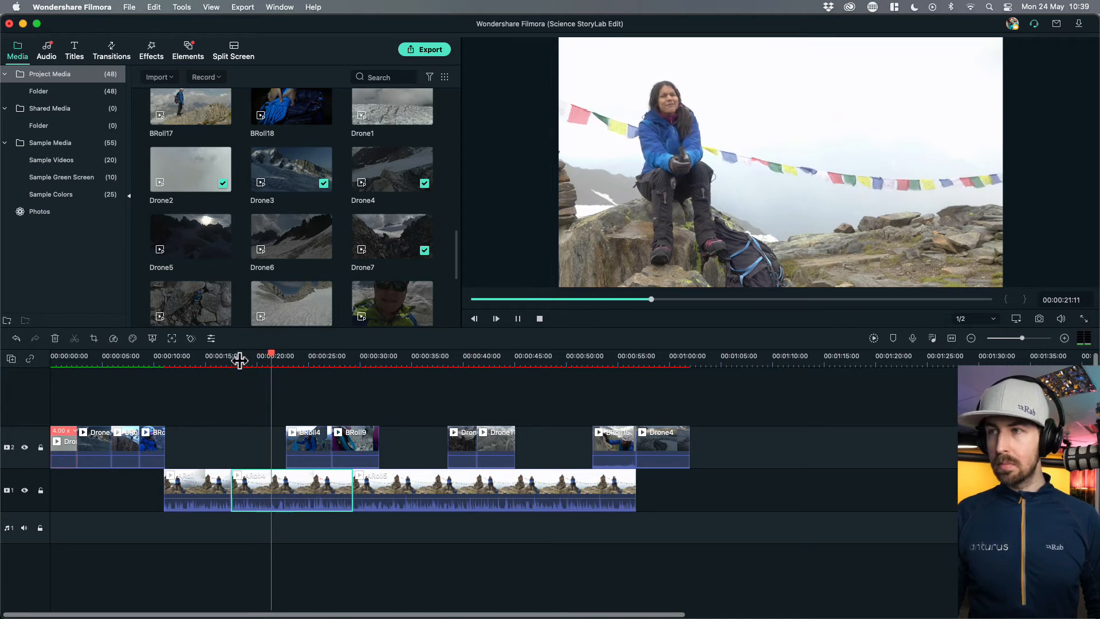
key(space)
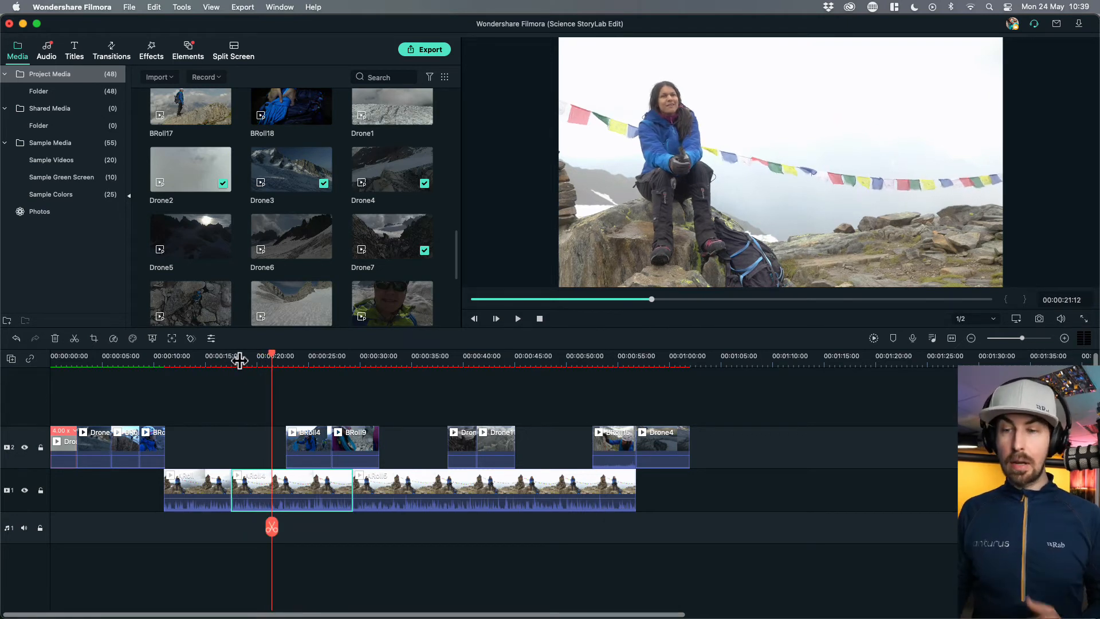
click(210, 361)
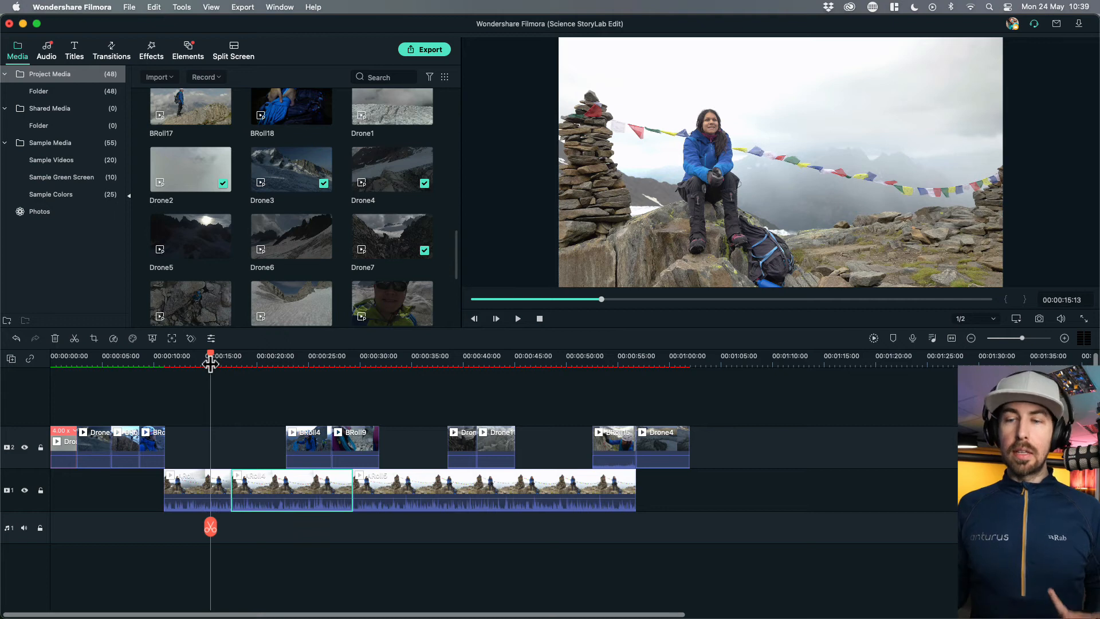
key(space)
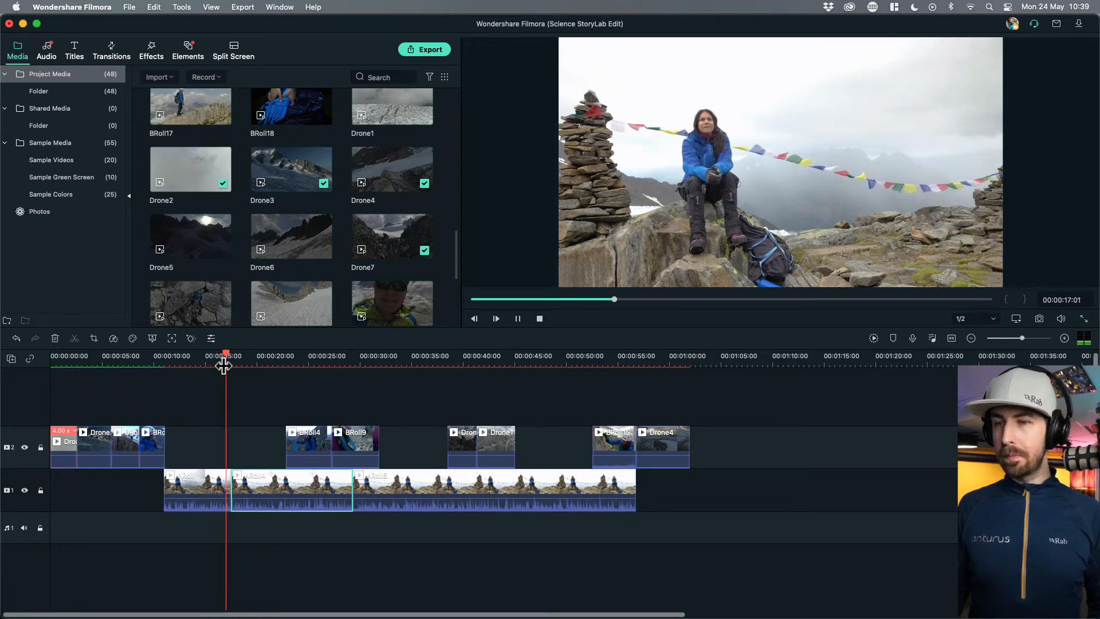
key(space)
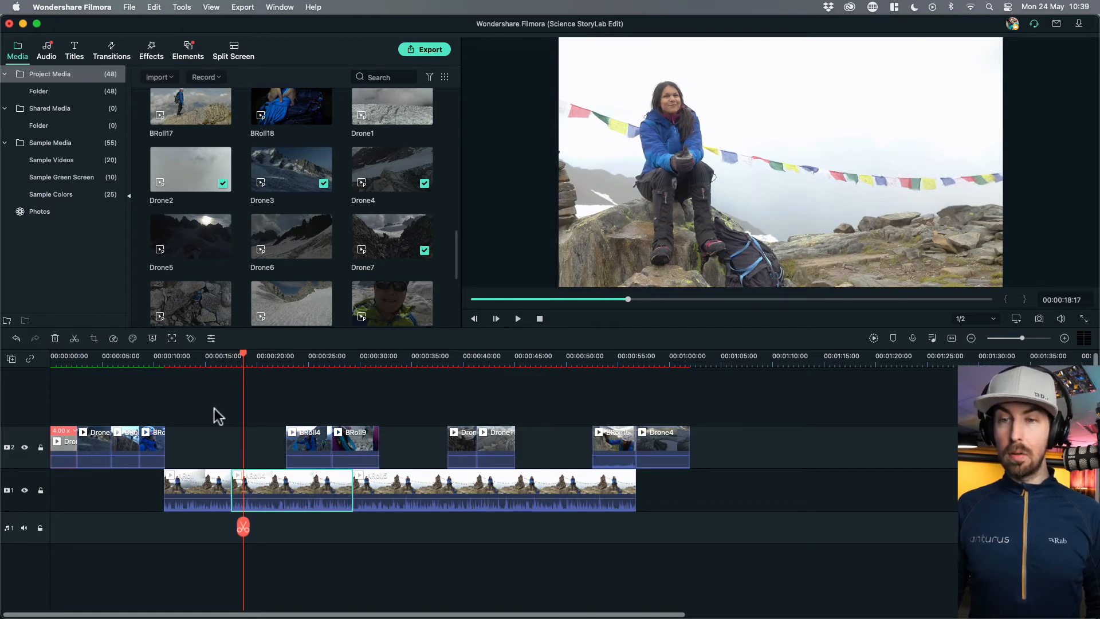
- Shift ARoll4's crop frame to the left, bringing the speaker closer to the middle of the shot
click(221, 365)
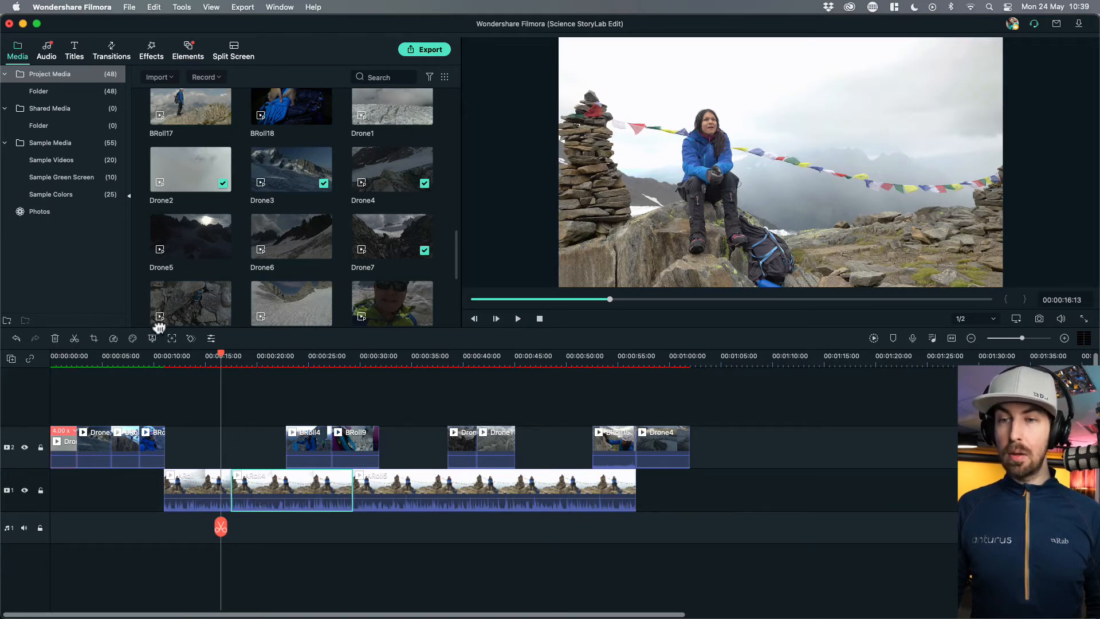
click(95, 342)
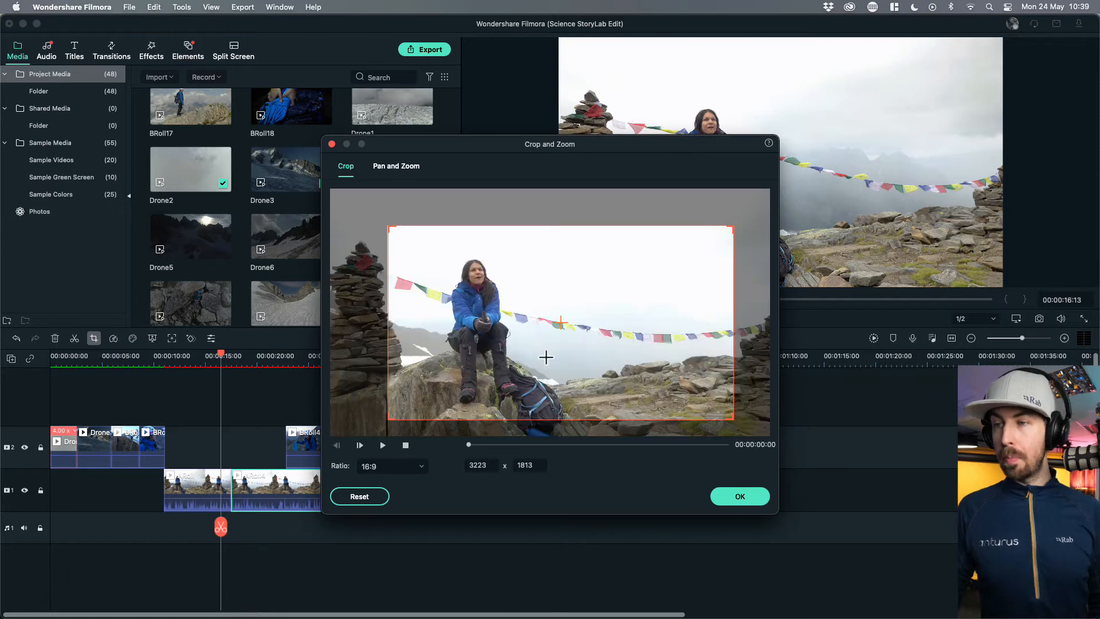
drag(545, 355, 518, 354)
click(738, 497)
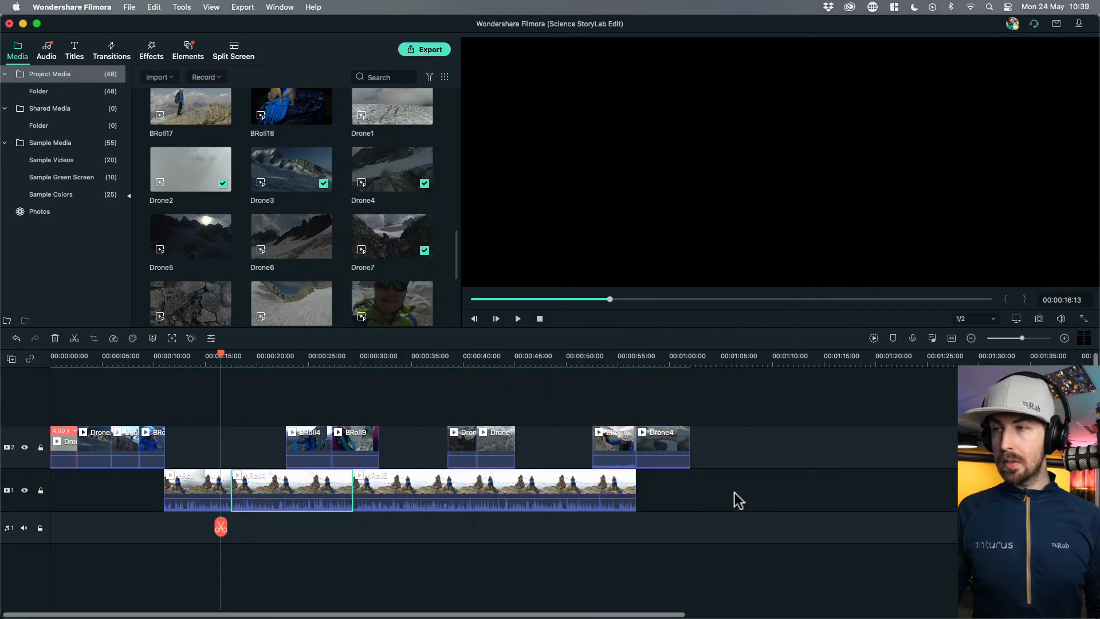
- Play from 00:00:16:13 through the opening of ARoll4 to review the reframed shot
key(space)
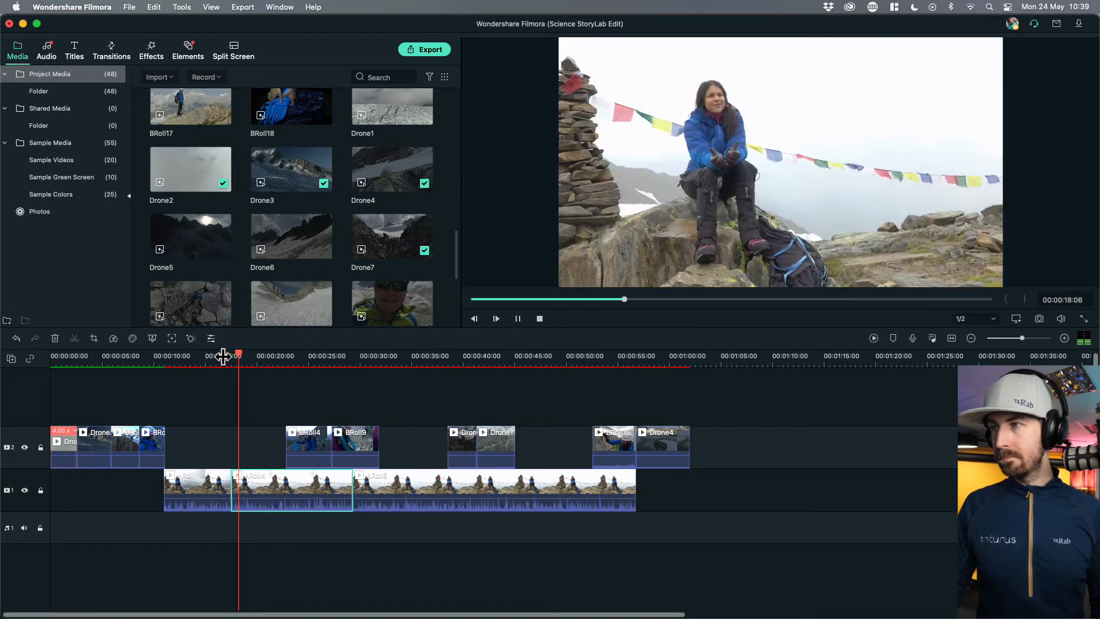
key(space)
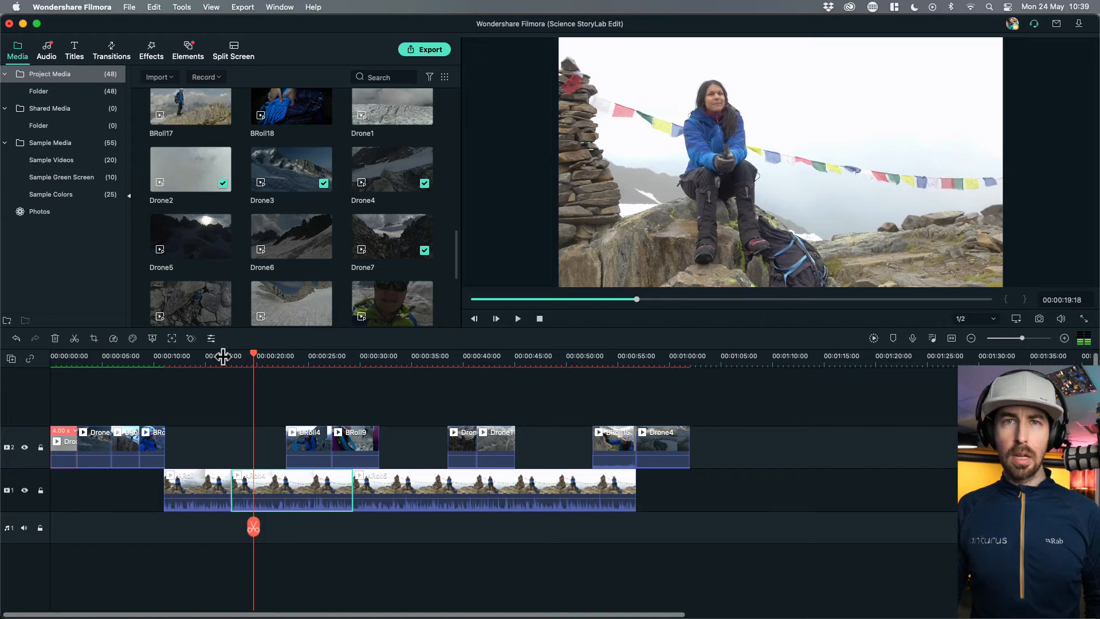
key(space)
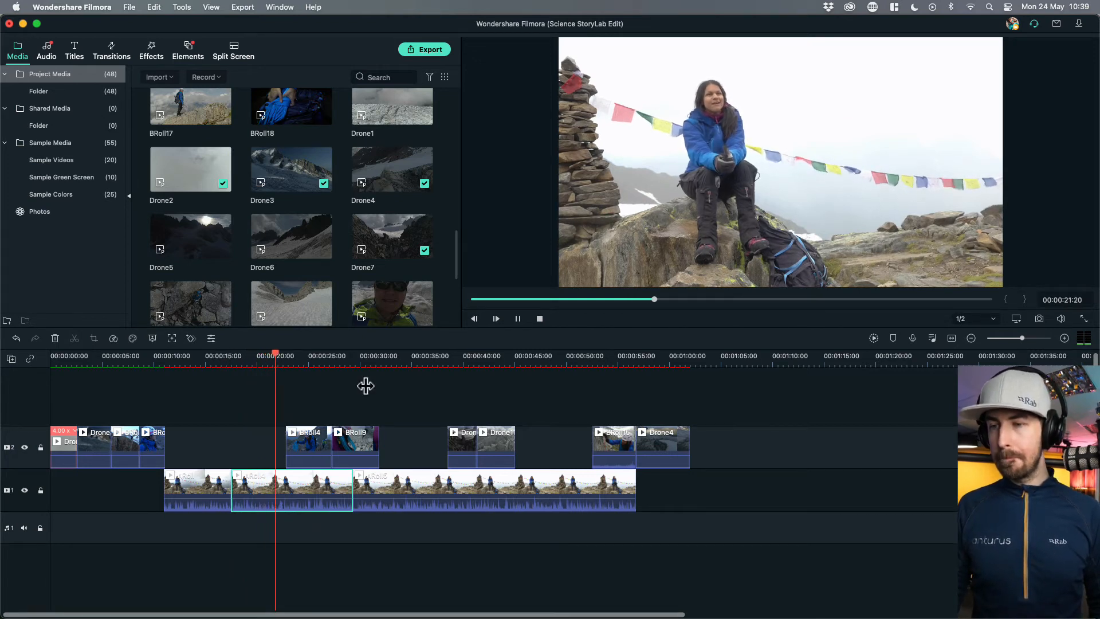
key(space)
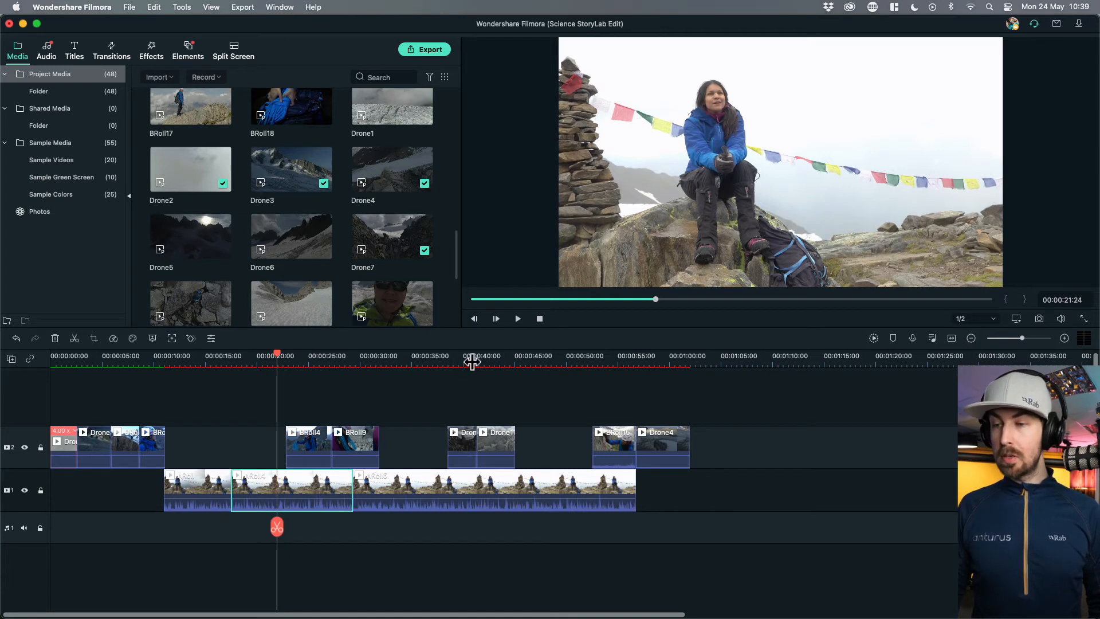
- Play the ARoll5 passage from about 38 seconds and split ARoll5 at 00:00:41:09, beneath the Drone7 and Drone11 cut
click(475, 359)
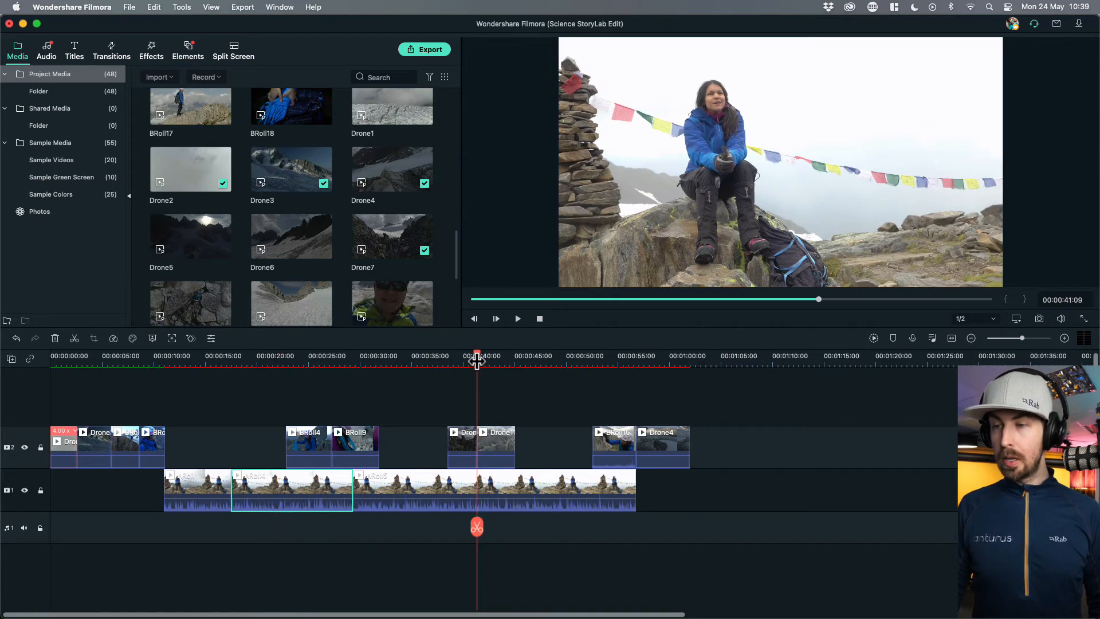
click(439, 360)
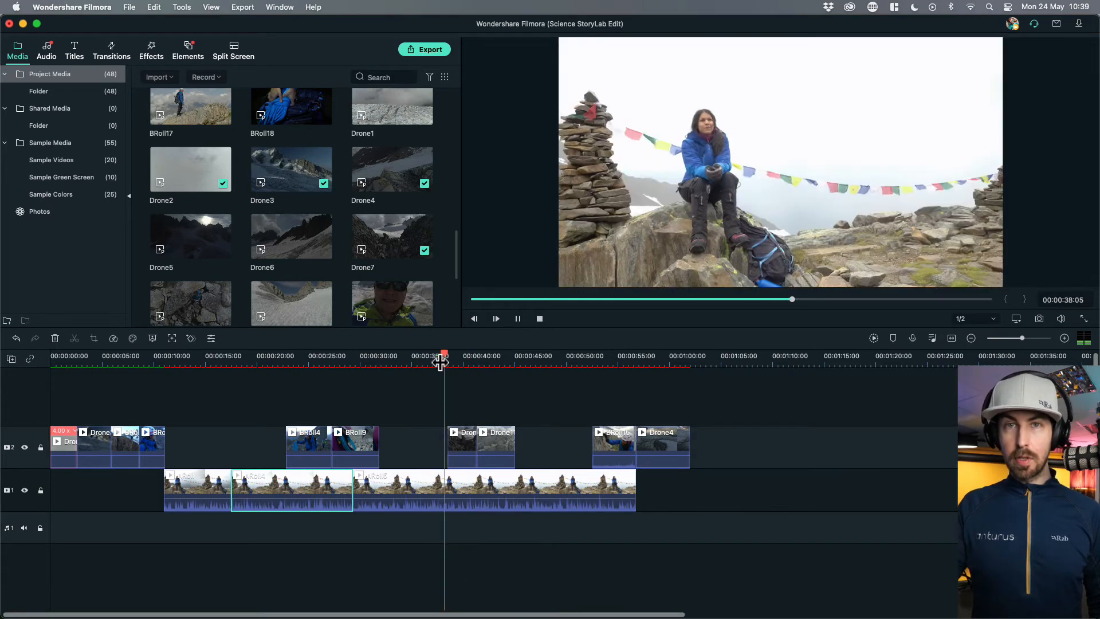
key(space)
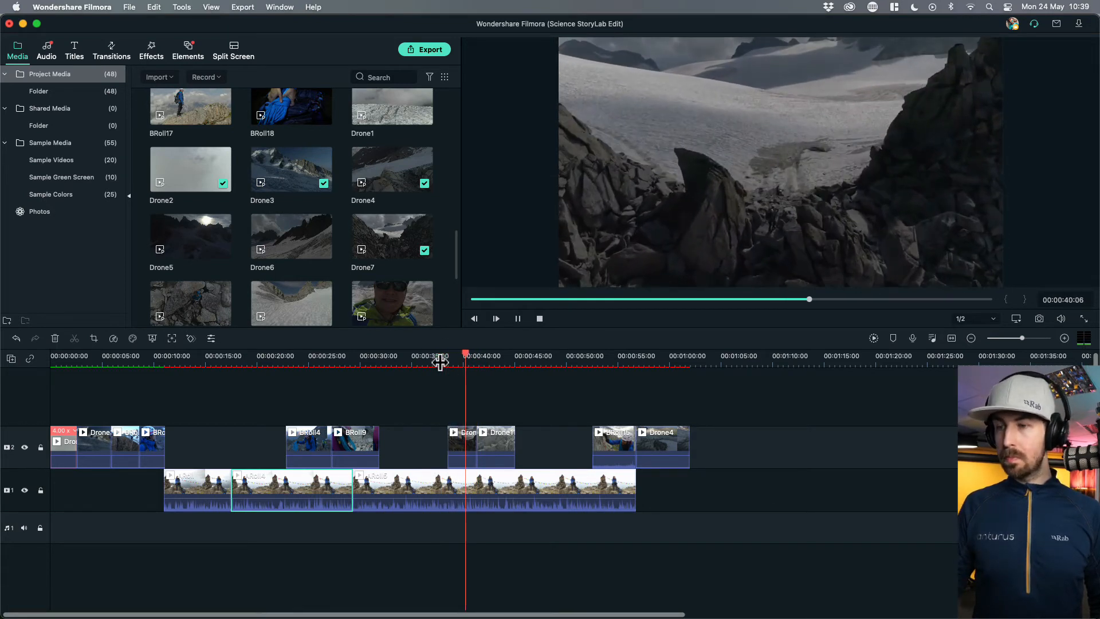
key(space)
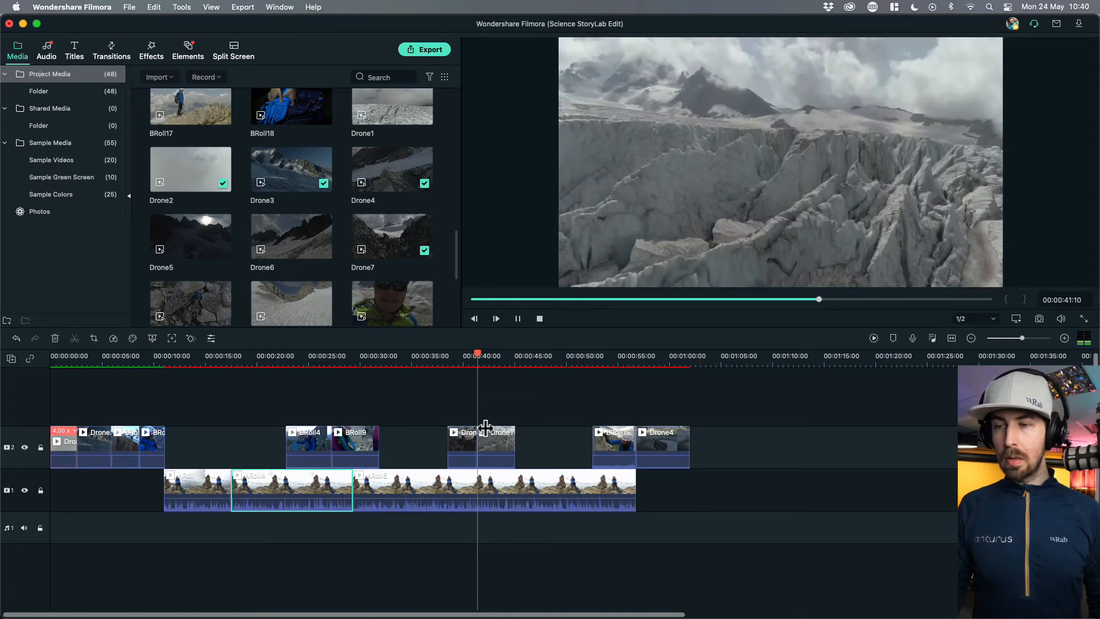
key(Left)
key(Left)
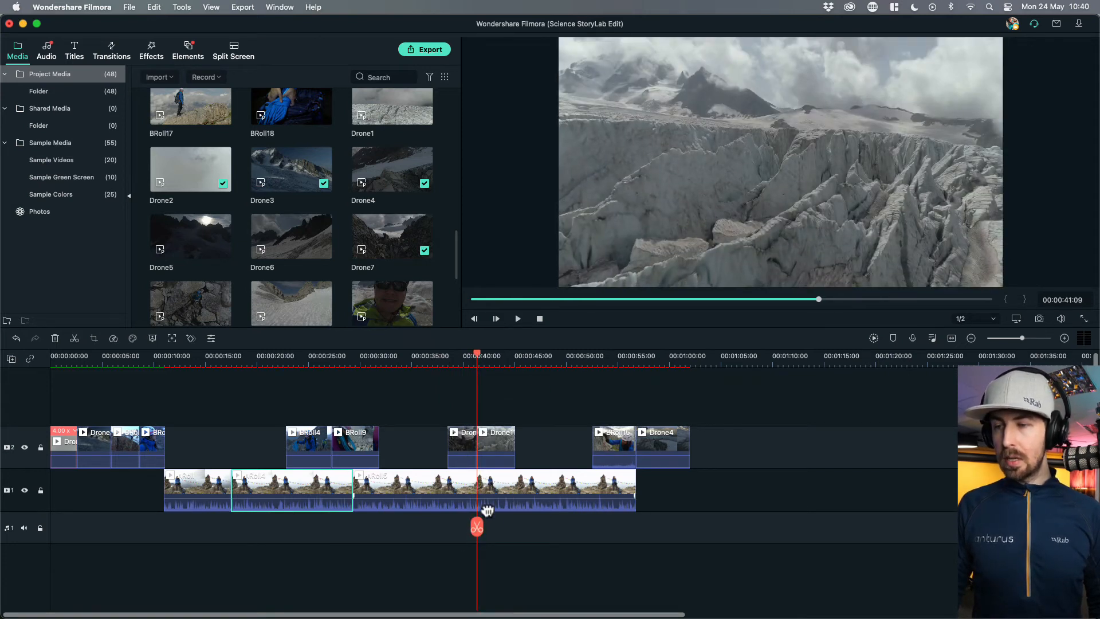
click(476, 526)
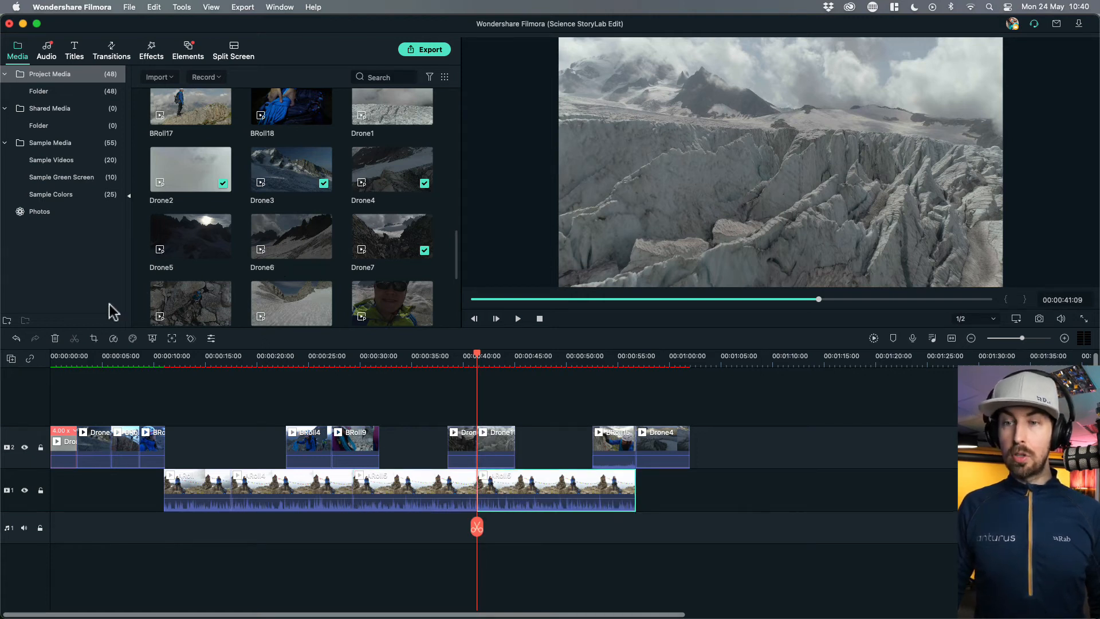
- Crop the second part of ARoll5 to a 16:9 frame of 3244 x 1825 around the speaker and play the result
click(93, 339)
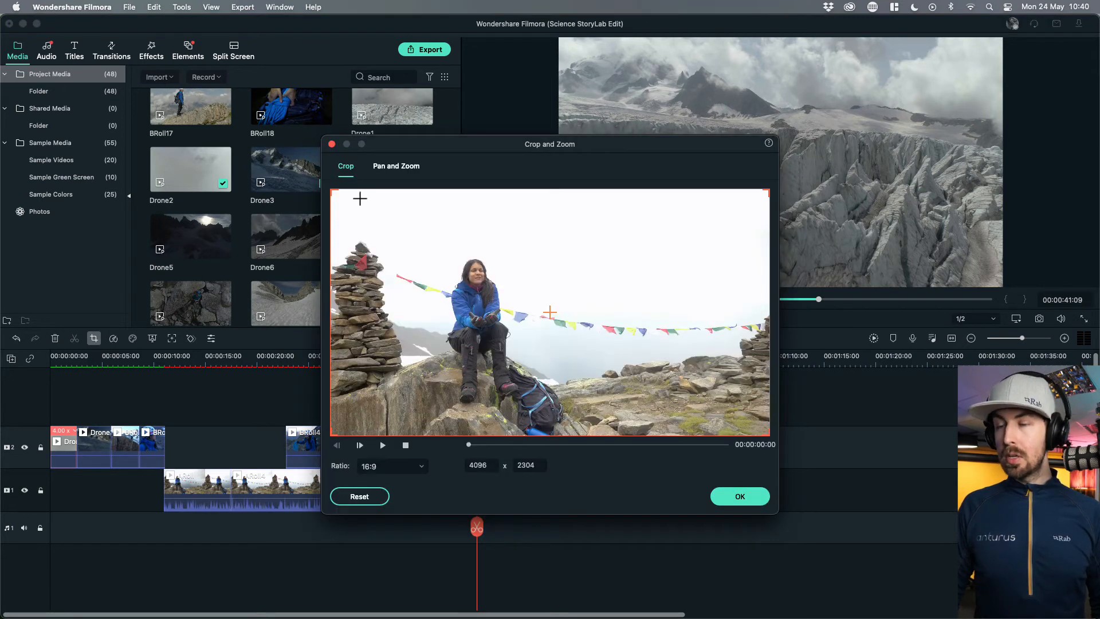
drag(330, 189, 405, 217)
drag(767, 435, 724, 413)
drag(587, 356, 587, 359)
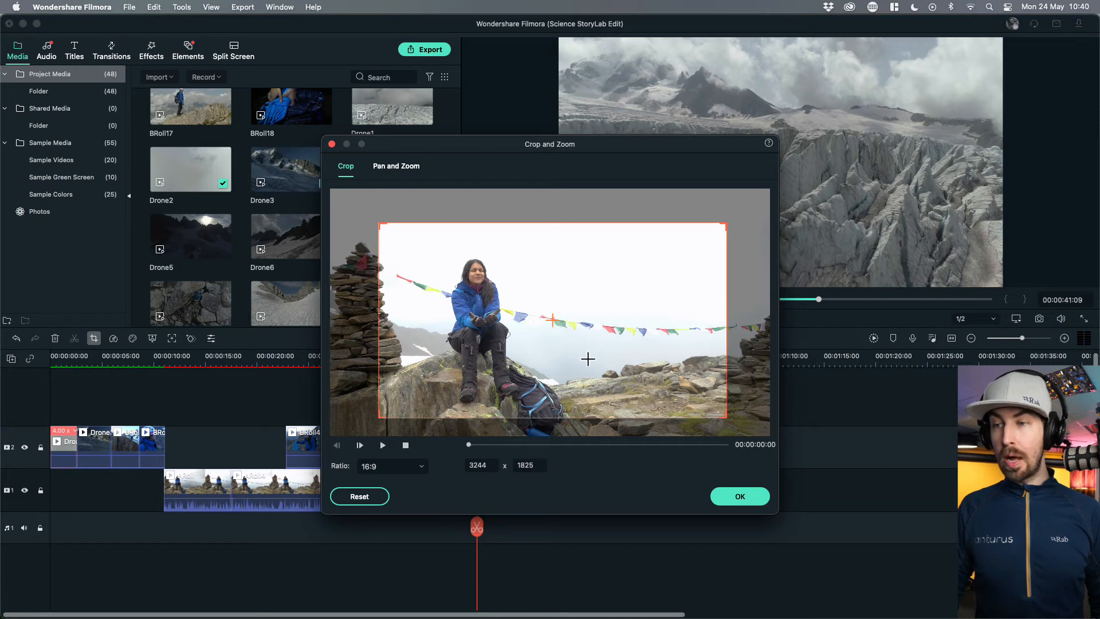
click(739, 498)
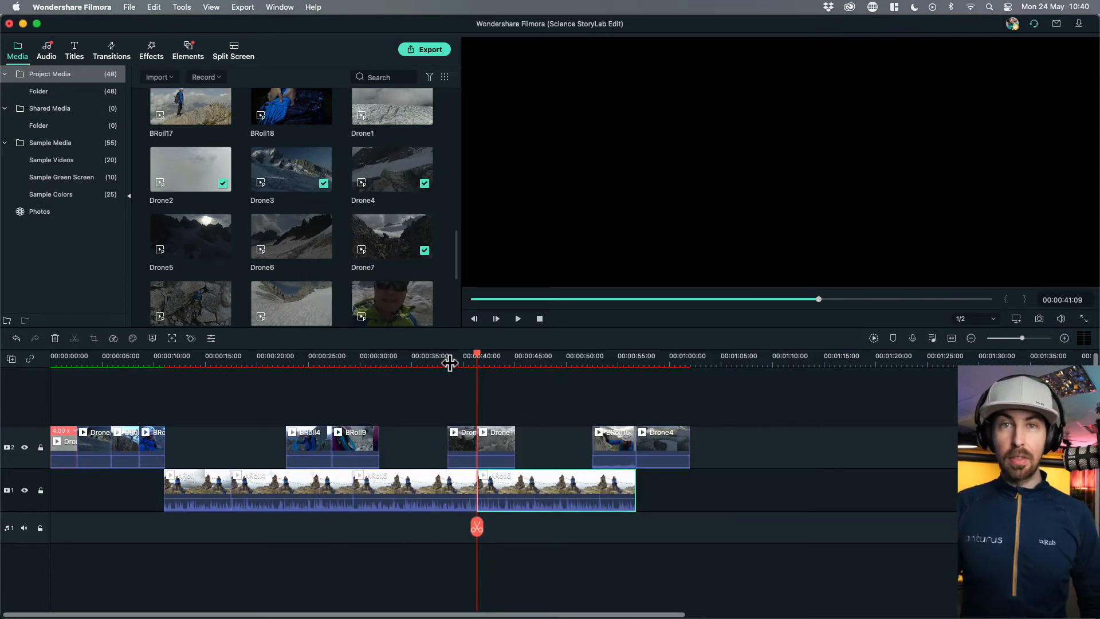
key(space)
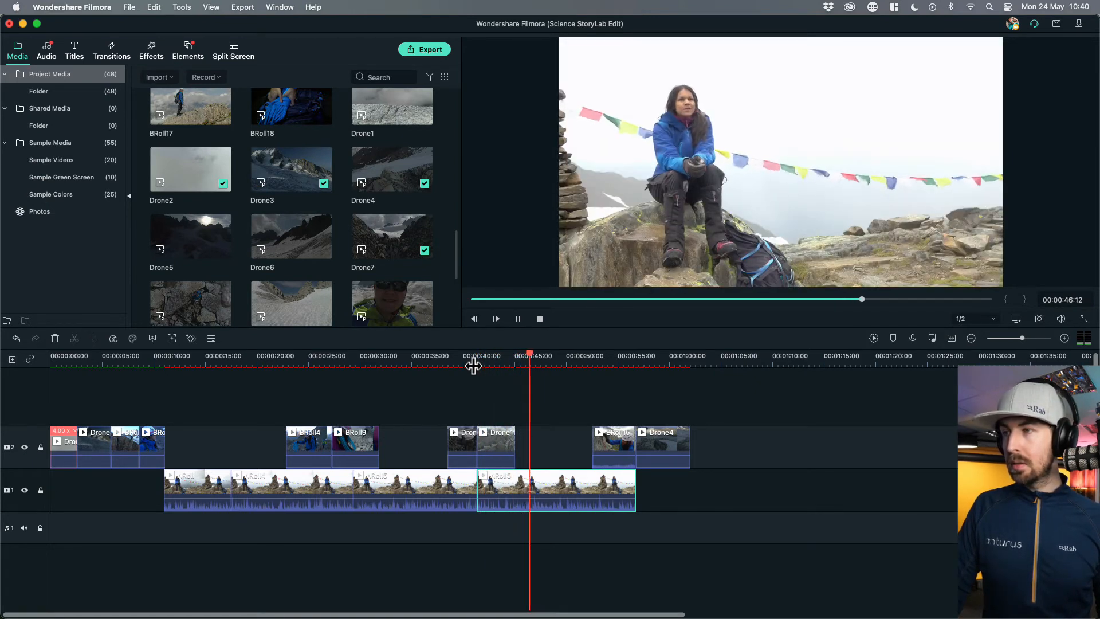
- Play the BRoll4 cutaway over ARoll4 from 00:00:22:18 to review how it covers the interview
key(space)
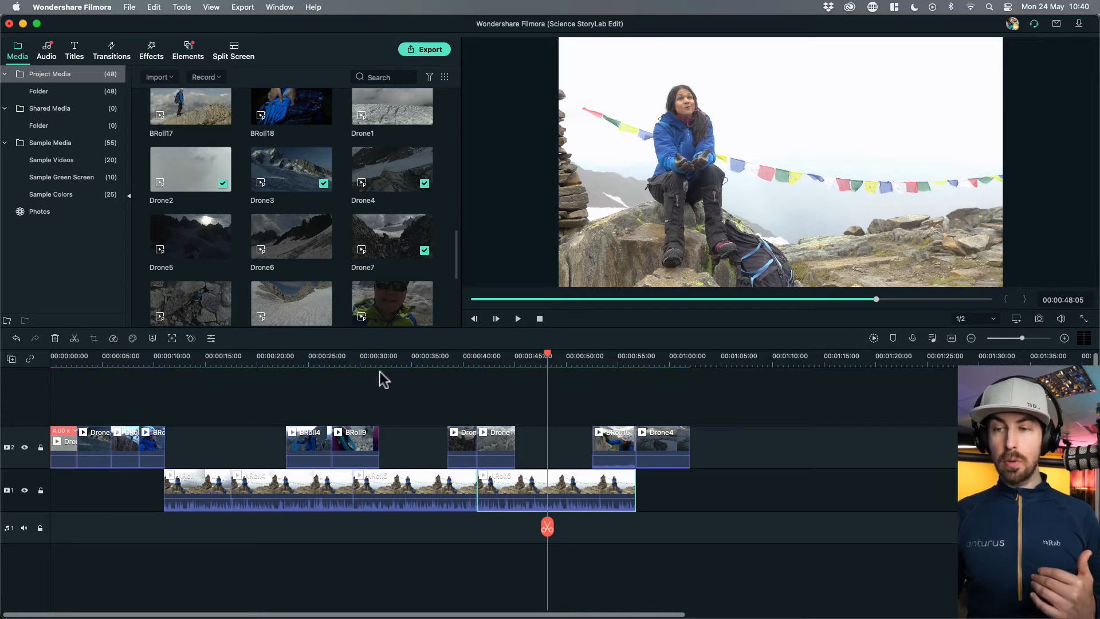
click(284, 357)
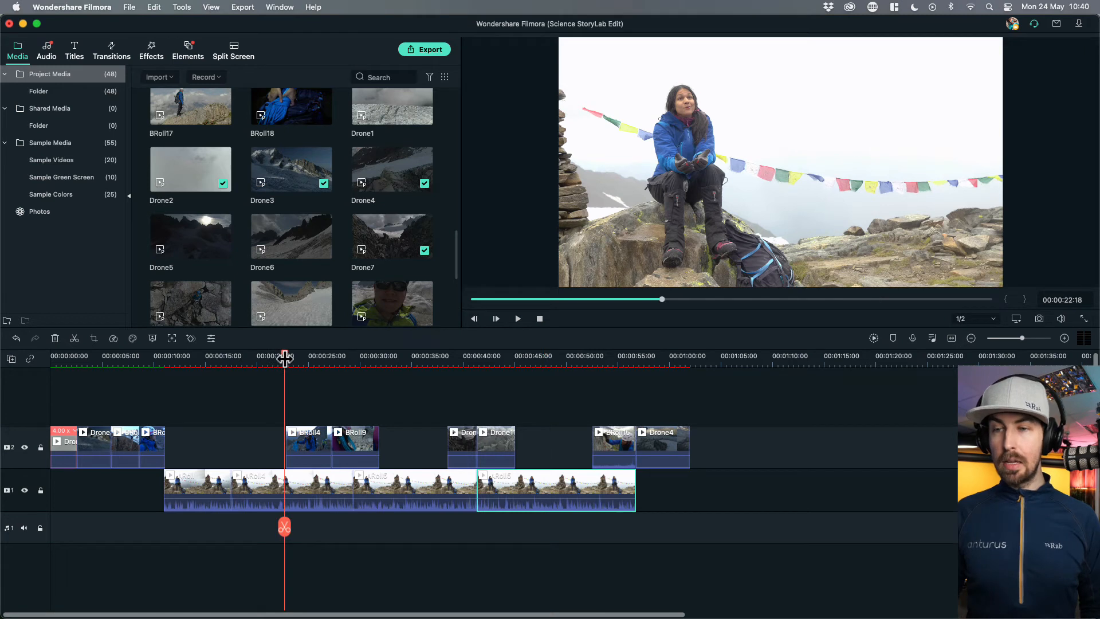
key(space)
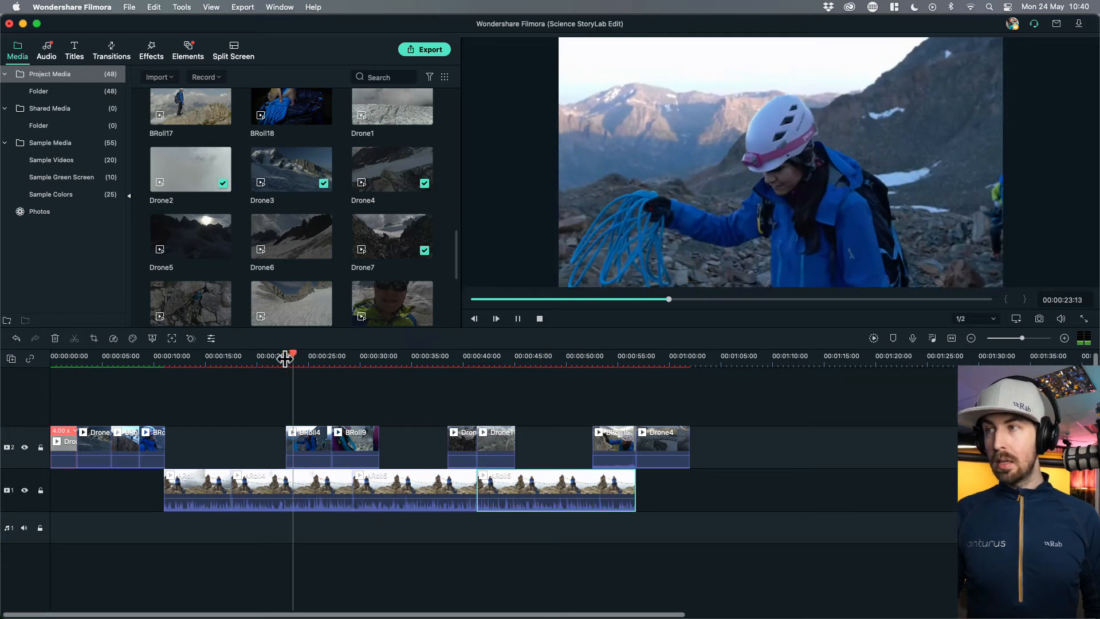
key(space)
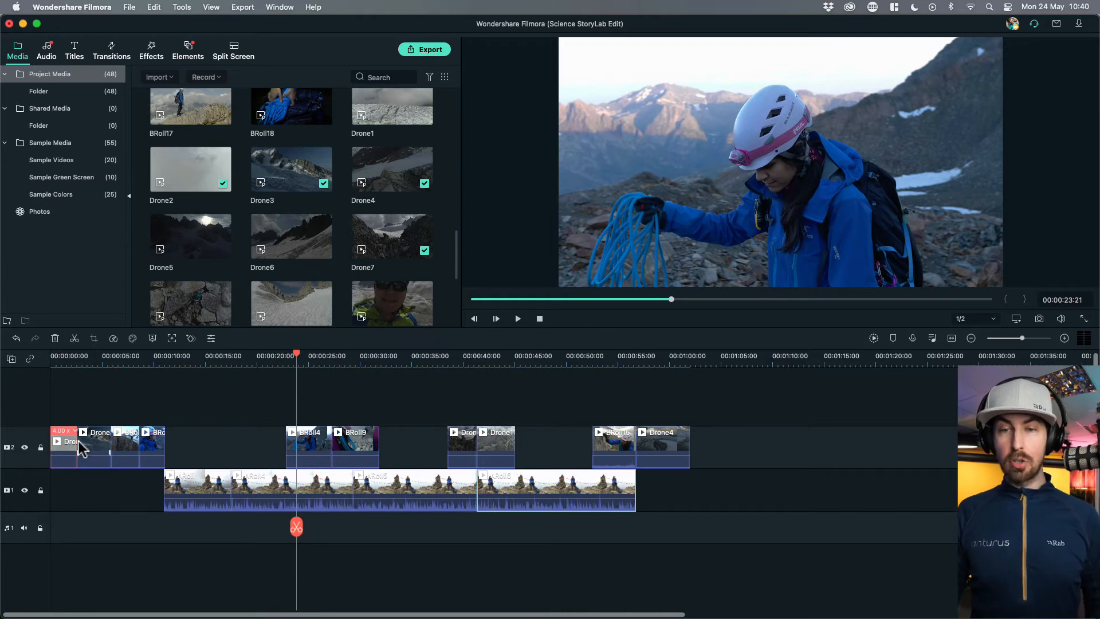
- Hide video track 2, play the uncovered ARoll4 interview passage and make the track visible again
click(24, 447)
key(space)
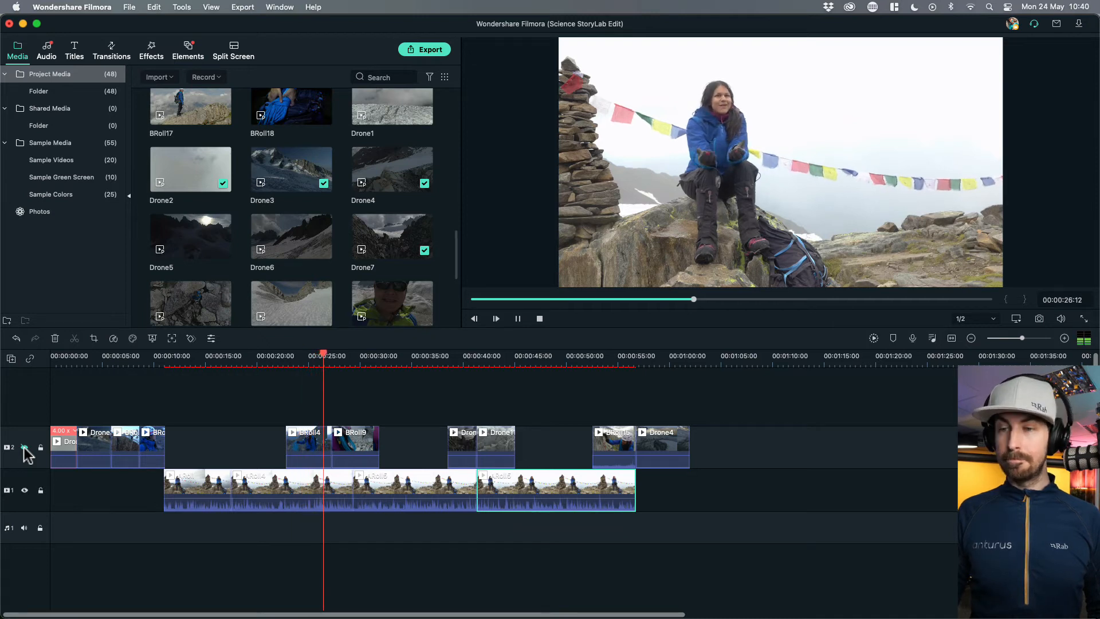
key(space)
click(24, 447)
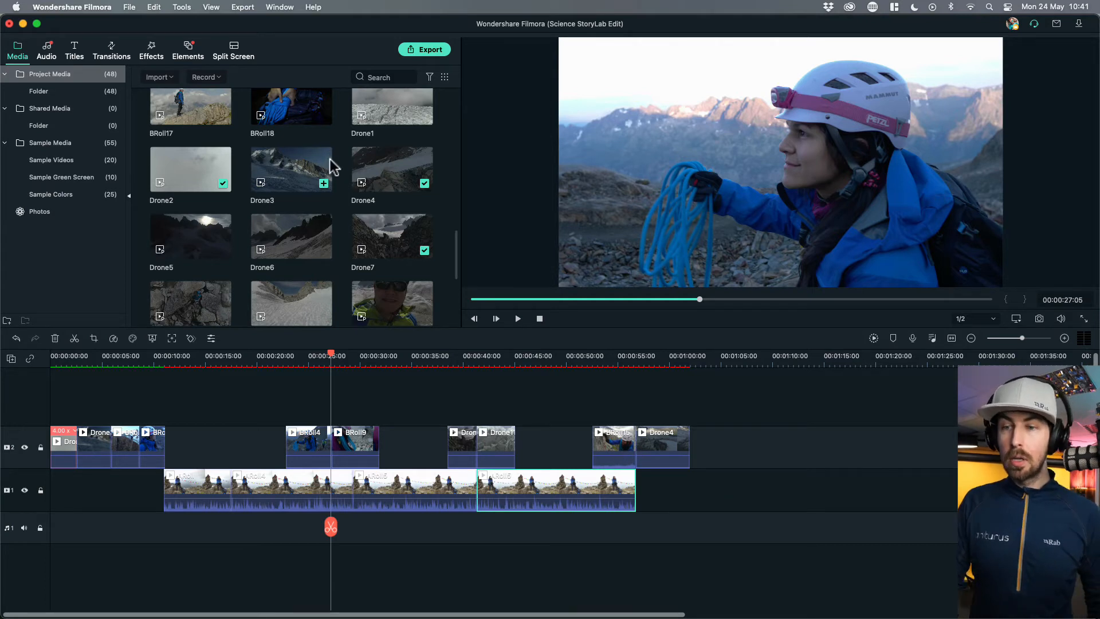
- Open the Audio Mixer clear of the timeline and play the edit to check the track and master levels
click(55, 50)
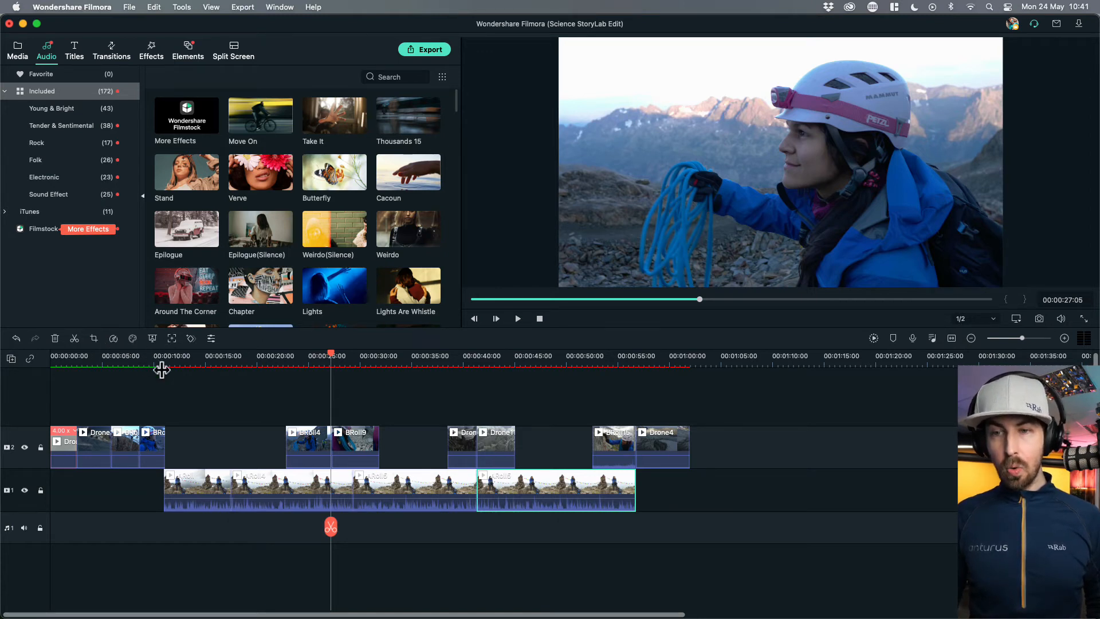
click(931, 338)
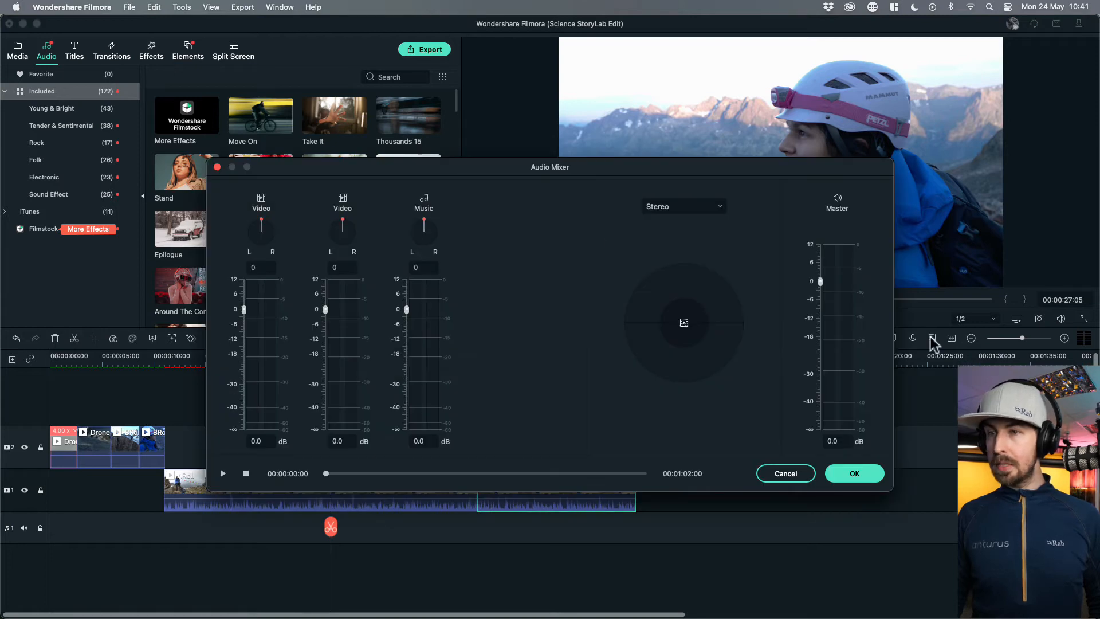
drag(602, 176, 394, 28)
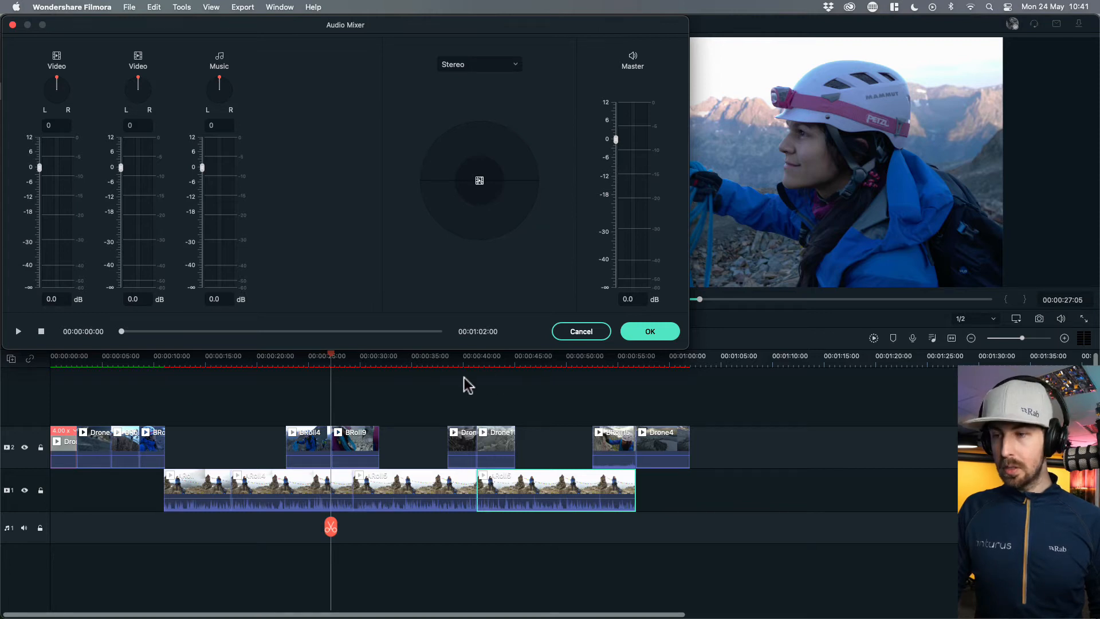
key(space)
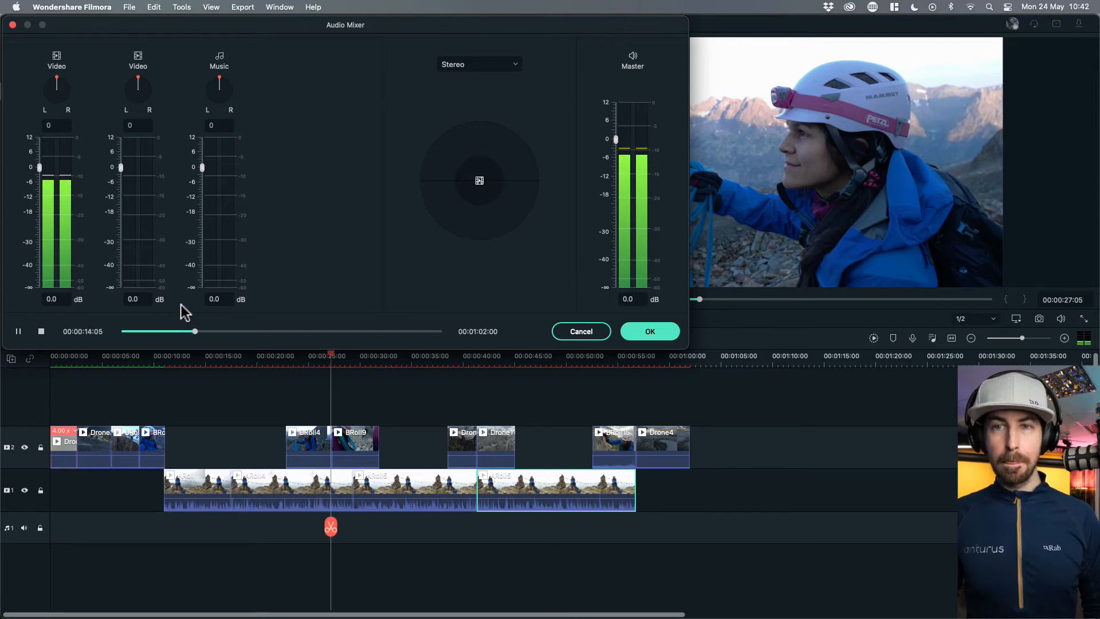
key(space)
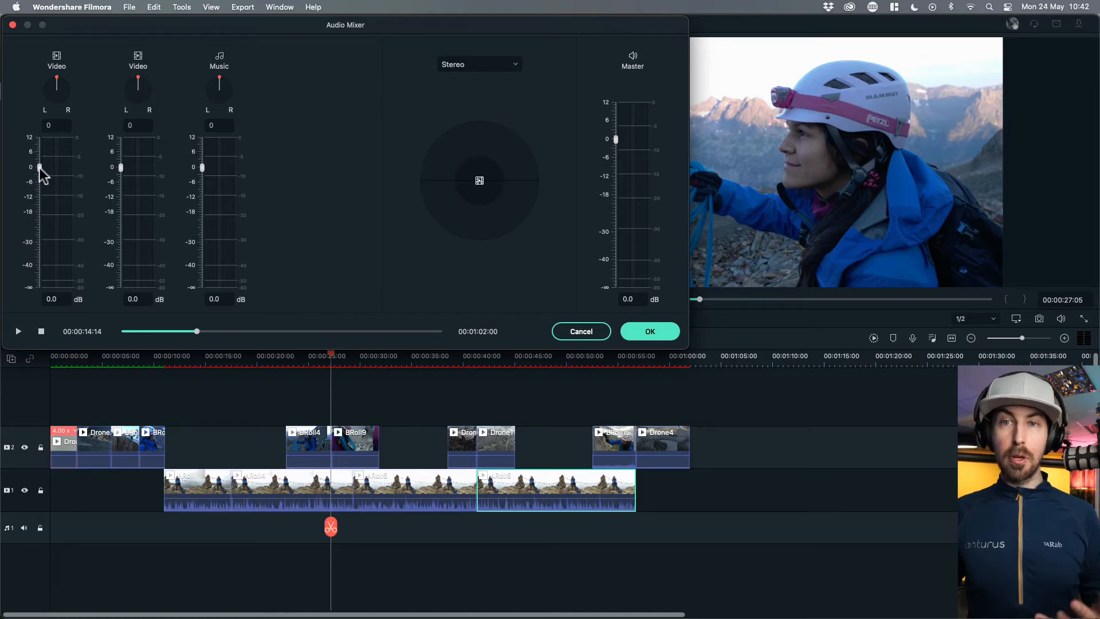
- Test the interview video track at 3.4 dB during playback, set it to -0.4 dB and apply the mix
drag(40, 167, 38, 159)
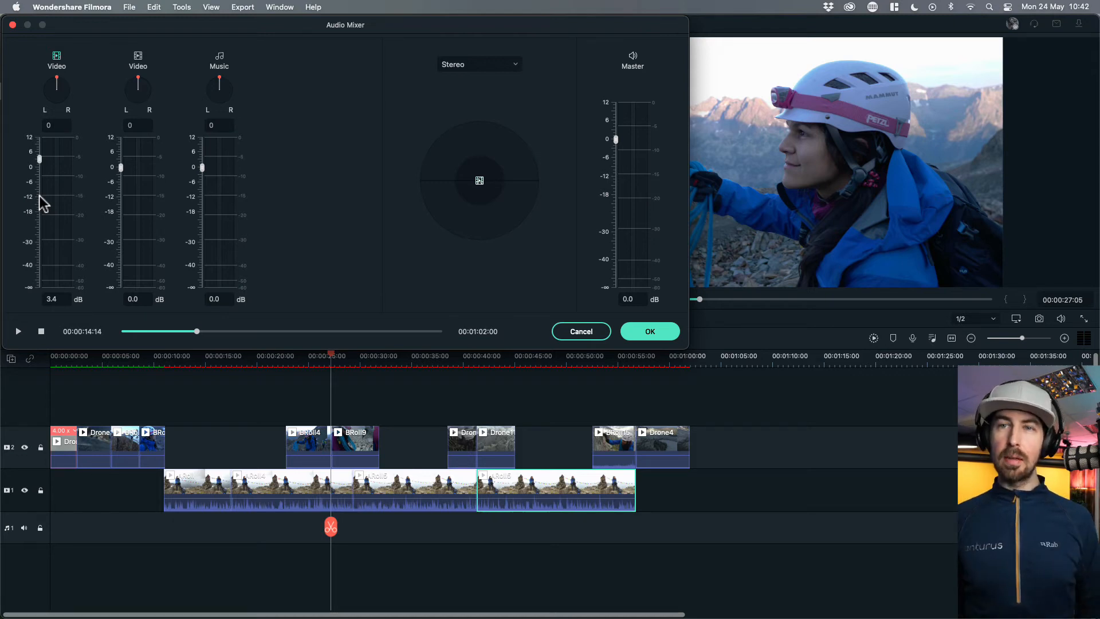
key(space)
key(space)
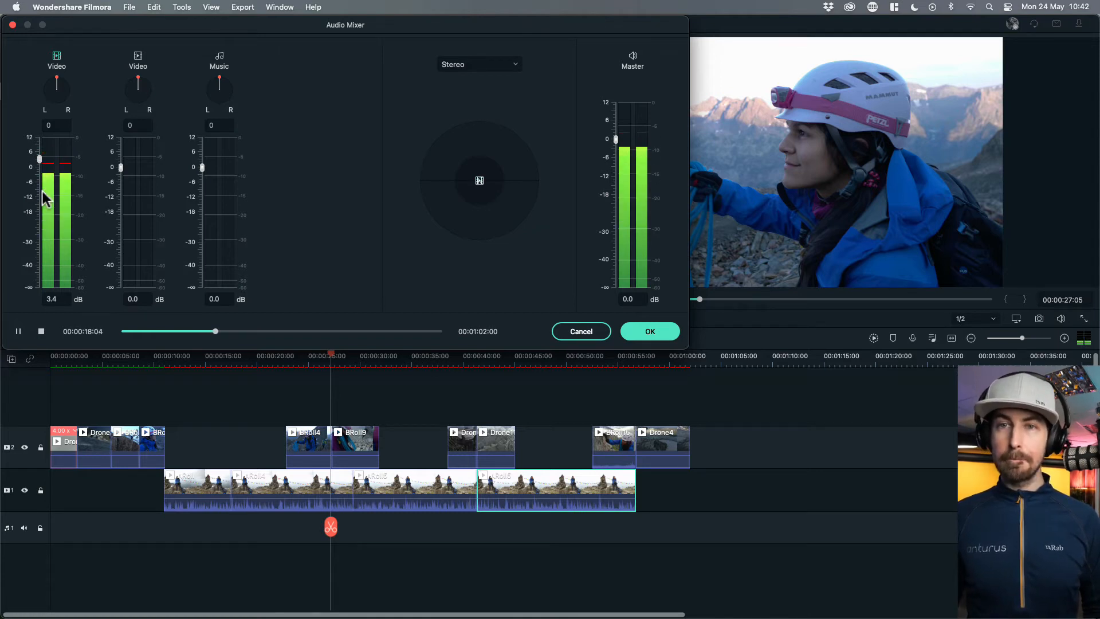
drag(39, 159, 39, 168)
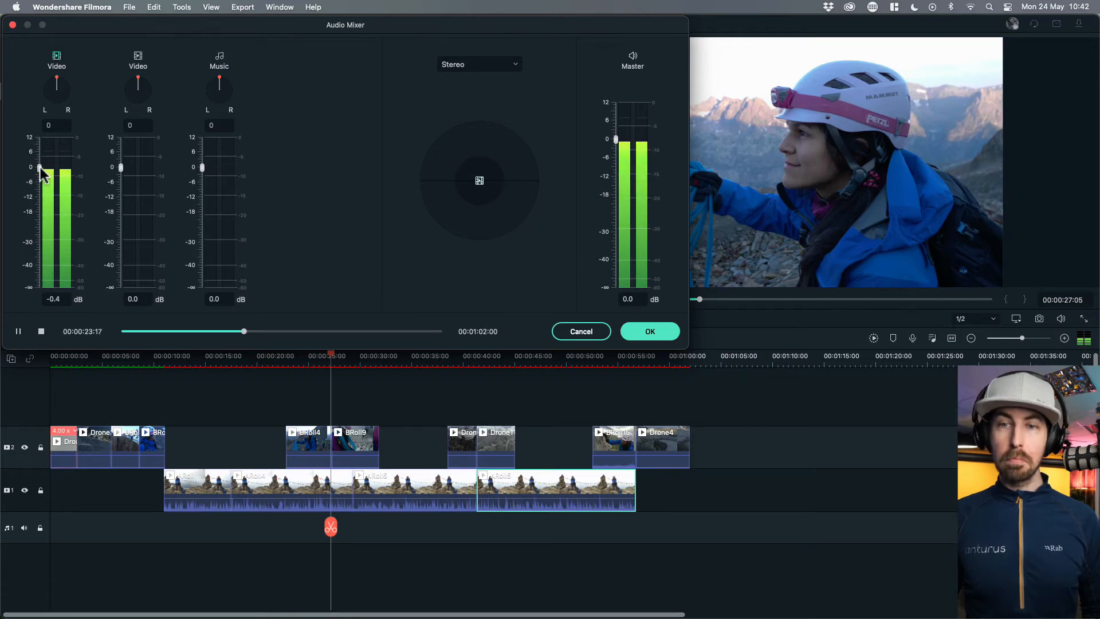
key(space)
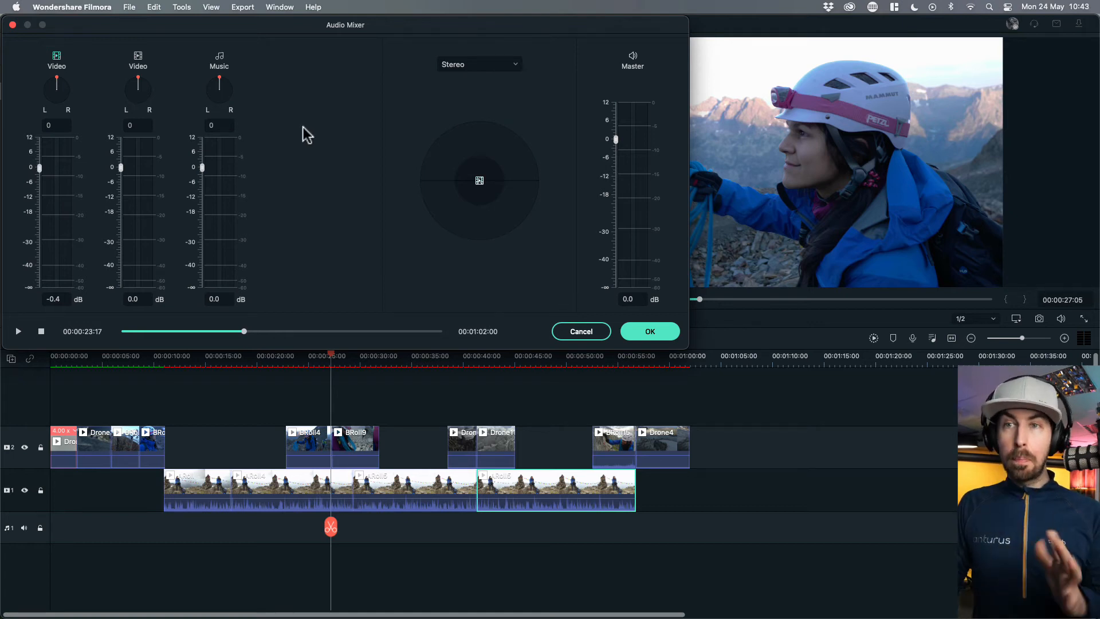
click(654, 332)
- Detach the audio of ARoll4 and of the opening ARoll clip from their video
click(258, 480)
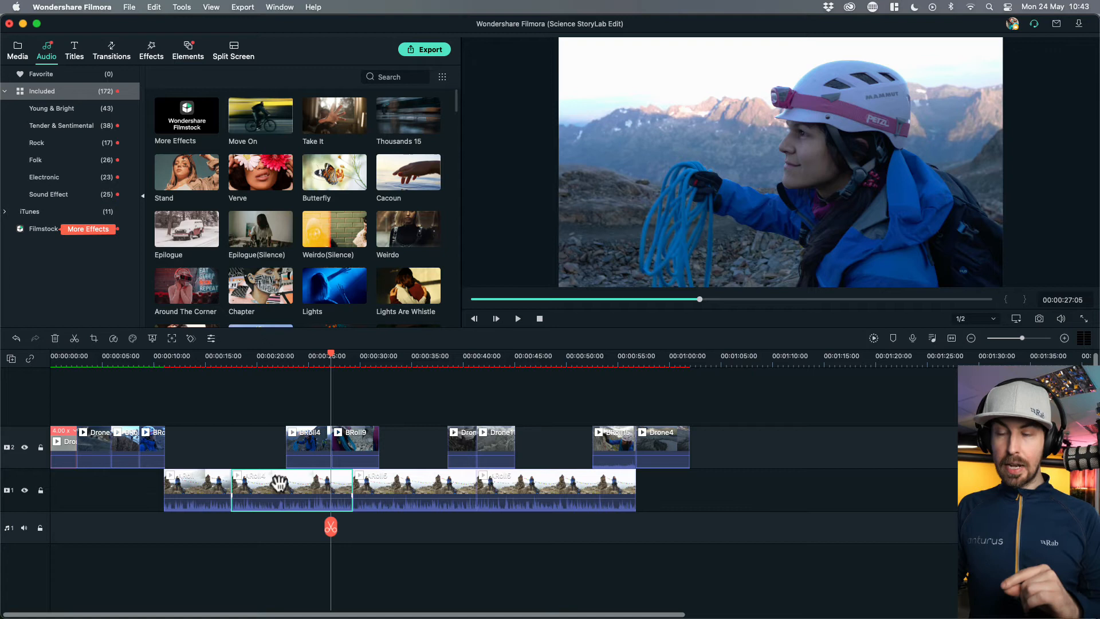
right_click(279, 483)
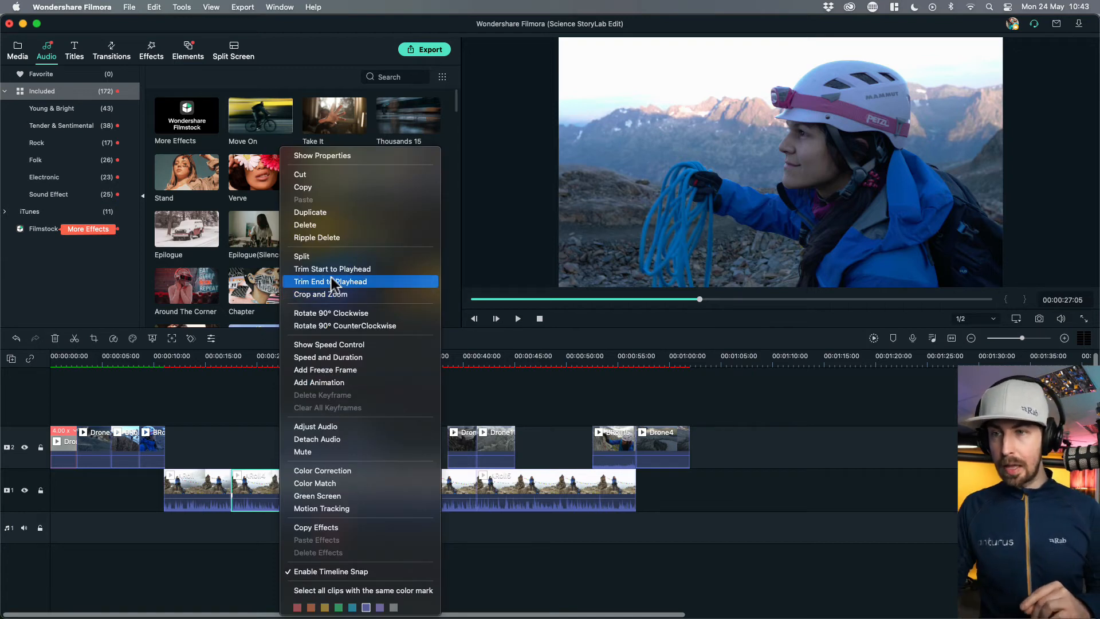
click(324, 439)
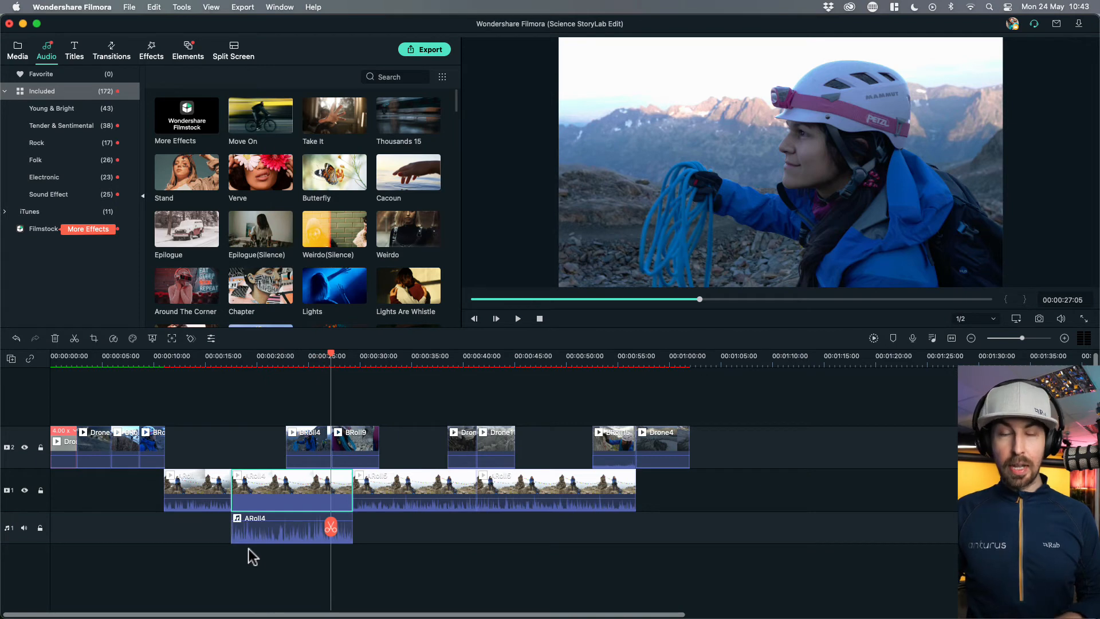
right_click(210, 489)
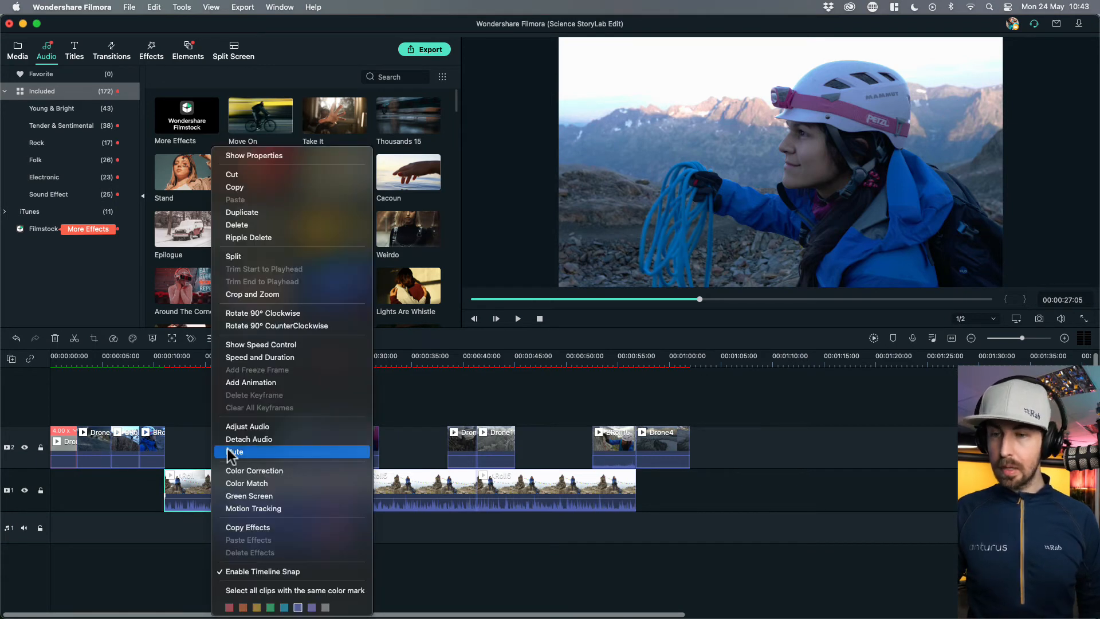
click(241, 439)
- Detach the audio from both parts of ARoll5
click(435, 490)
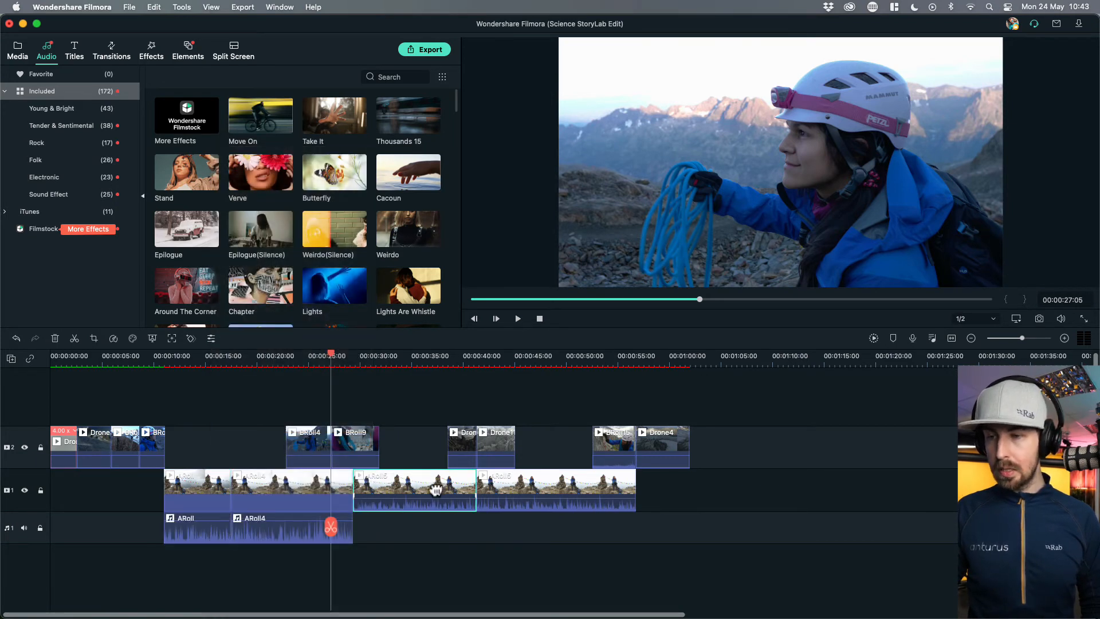
right_click(435, 490)
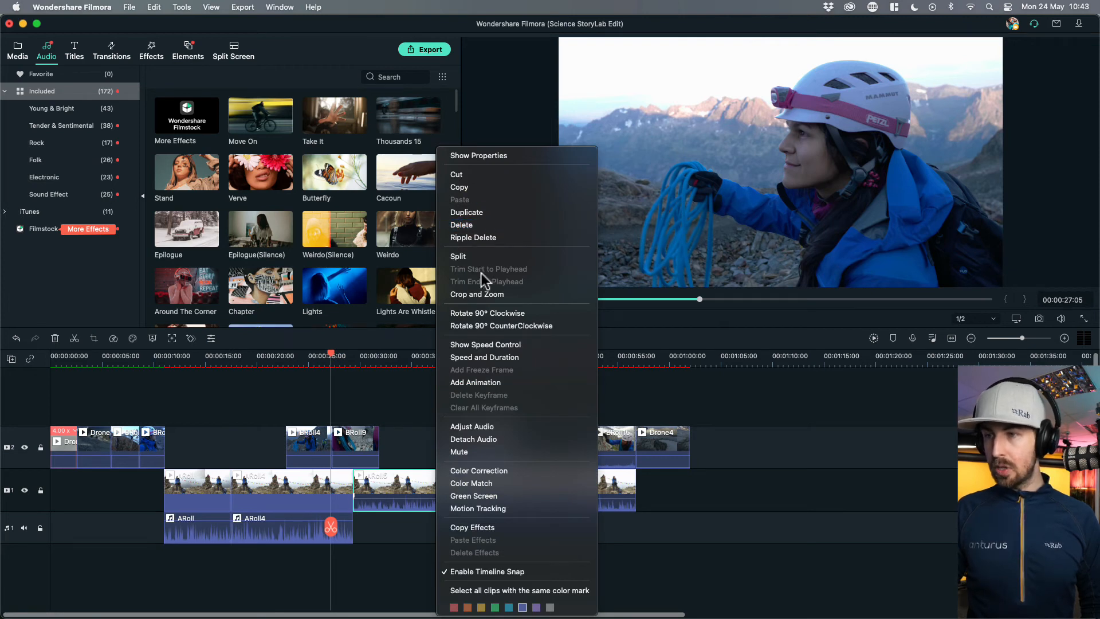
click(475, 439)
click(611, 492)
right_click(612, 493)
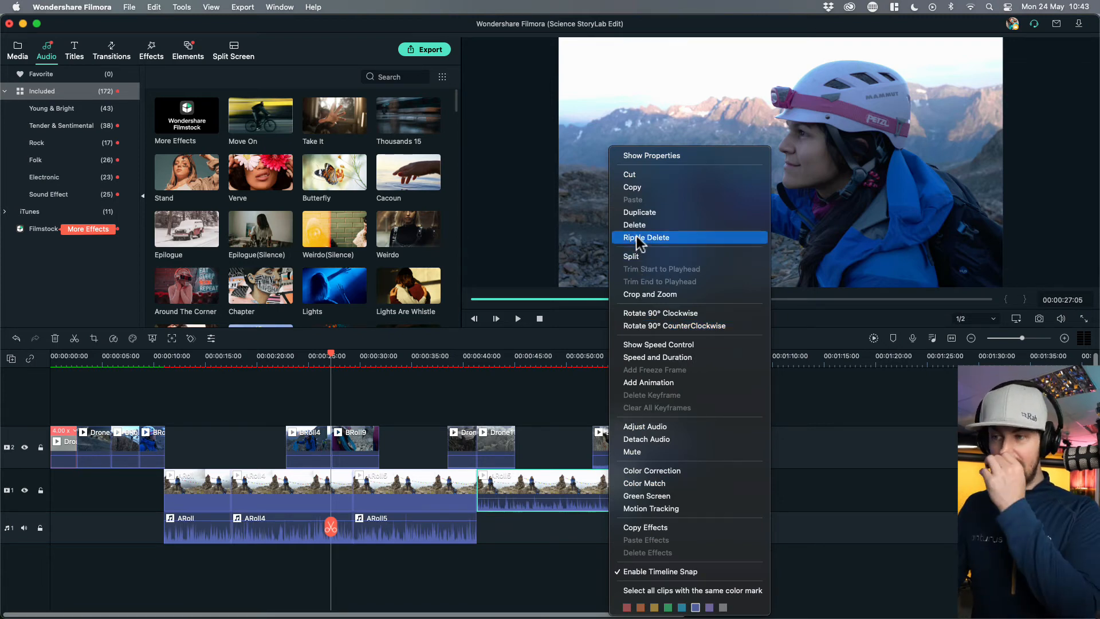
click(646, 440)
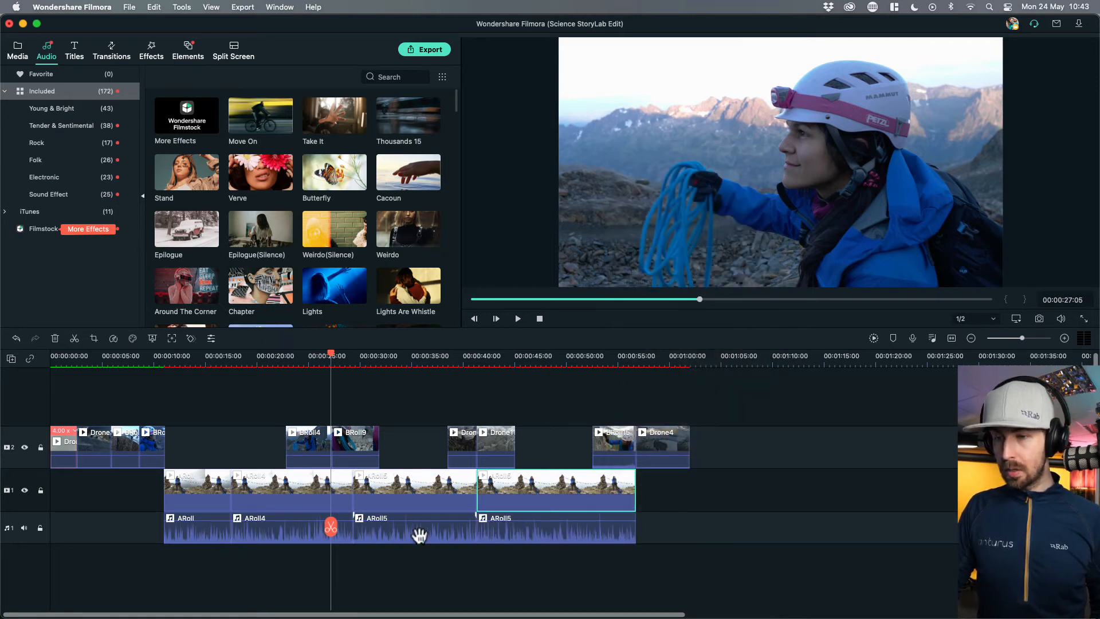
- Play ARoll4 from about 20 seconds to check its detached audio
click(255, 360)
key(space)
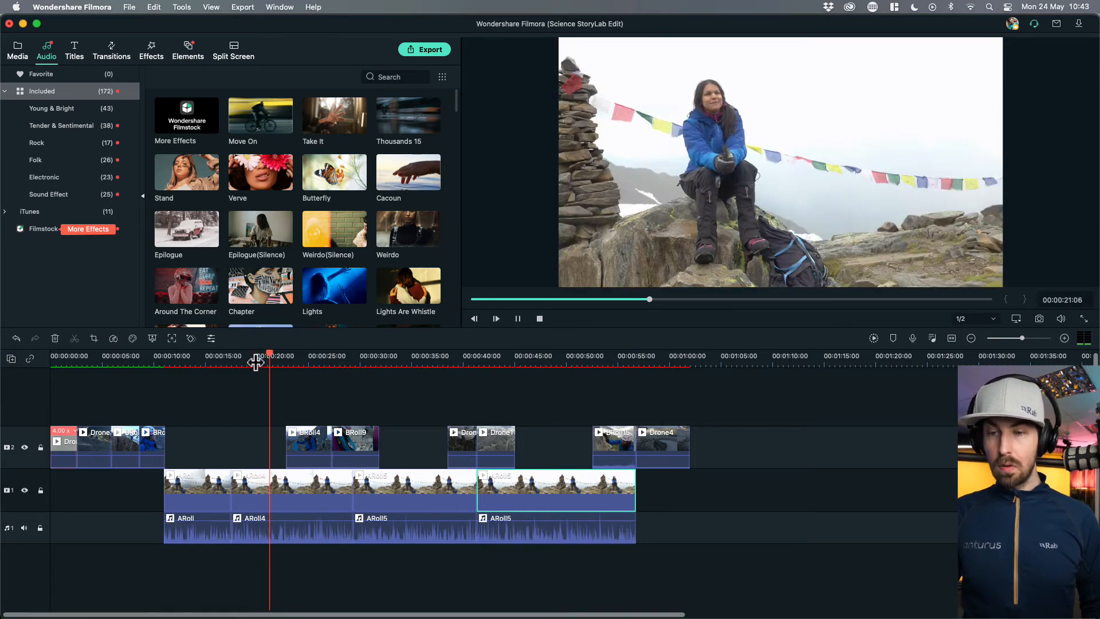
key(space)
drag(288, 521, 296, 523)
drag(408, 523, 408, 524)
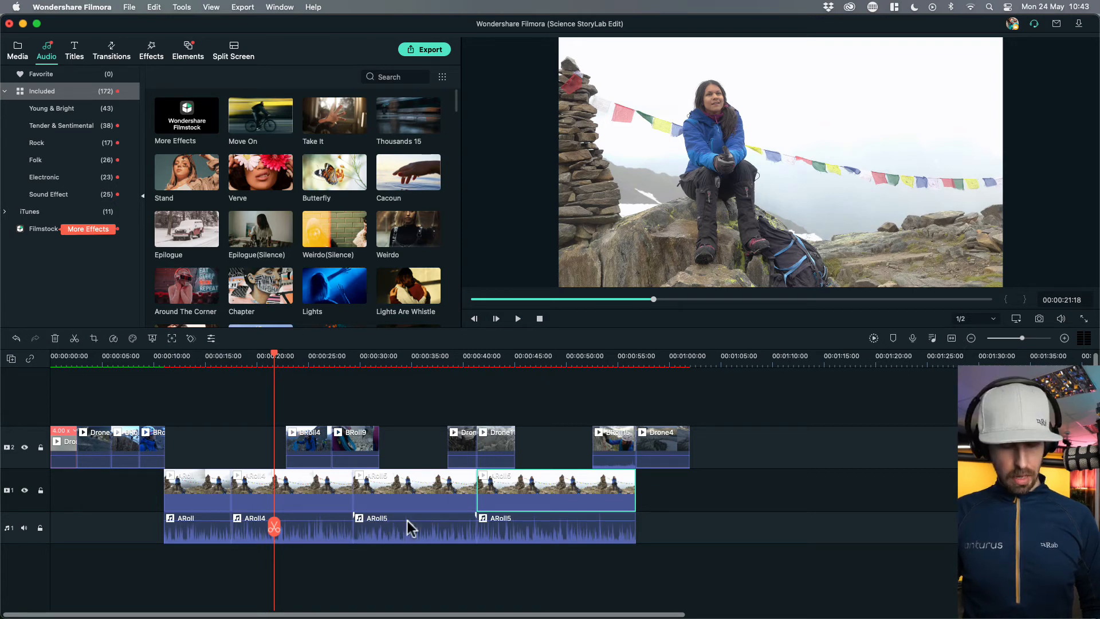
key(super+z)
key(super+z)
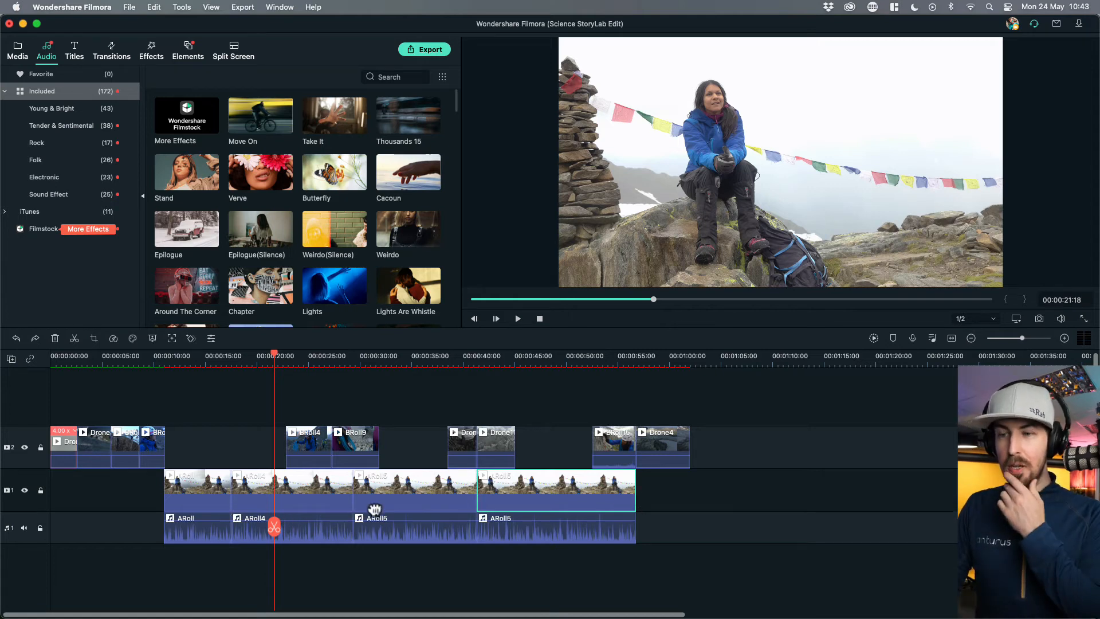
- Play the first part of ARoll5 from 00:00:32:13 to check its detached audio
click(386, 360)
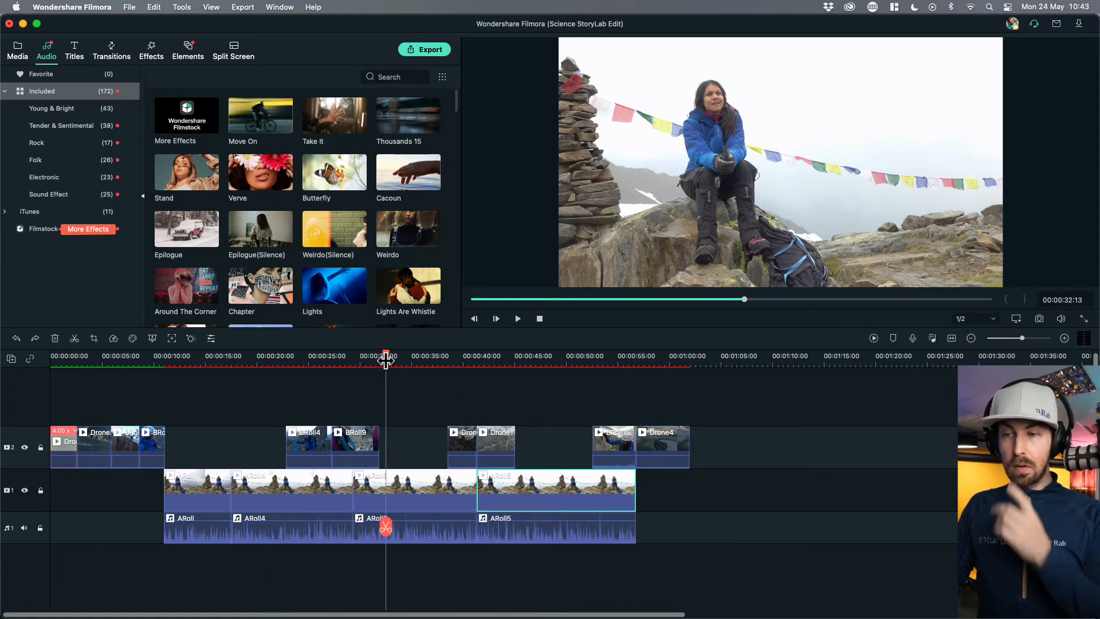
key(space)
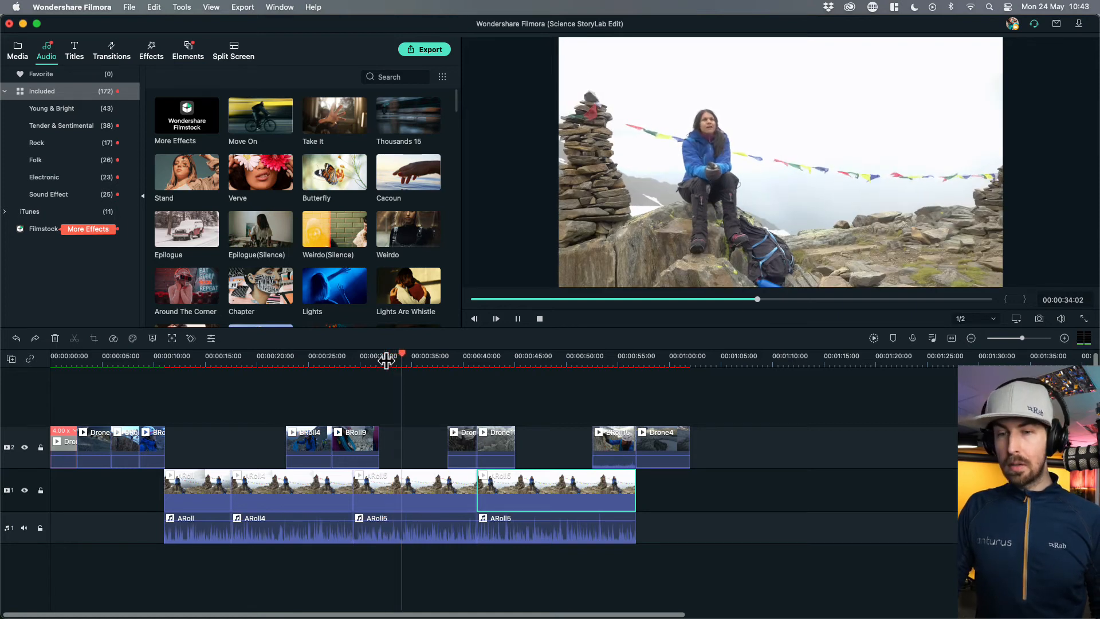
- Try deleting the audio of the final ARoll5 clip, and undo the deletion
key(space)
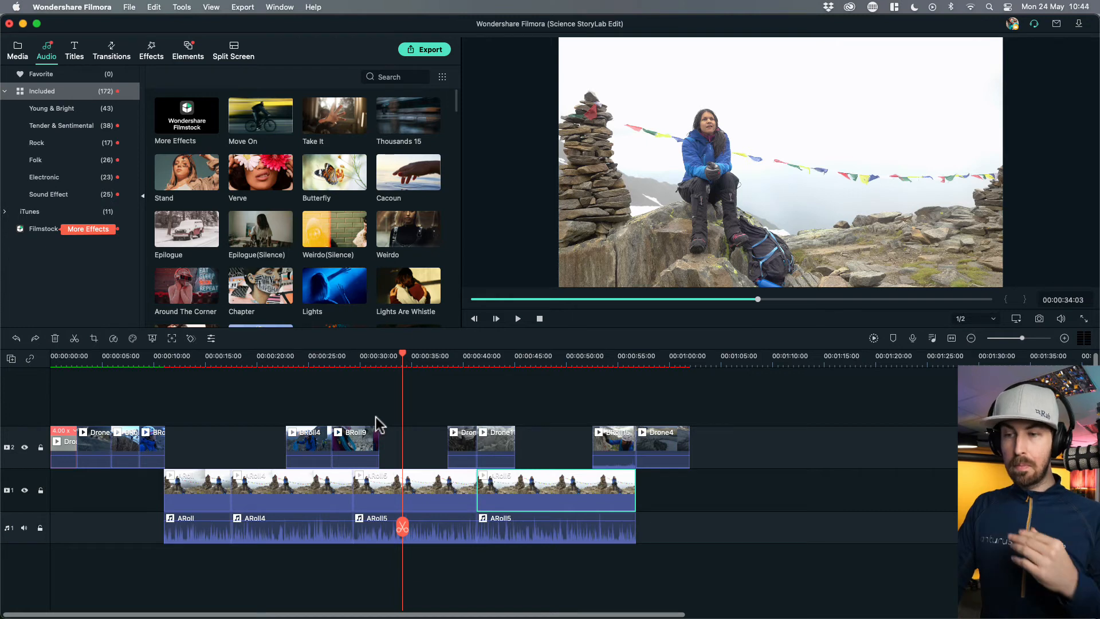
click(563, 537)
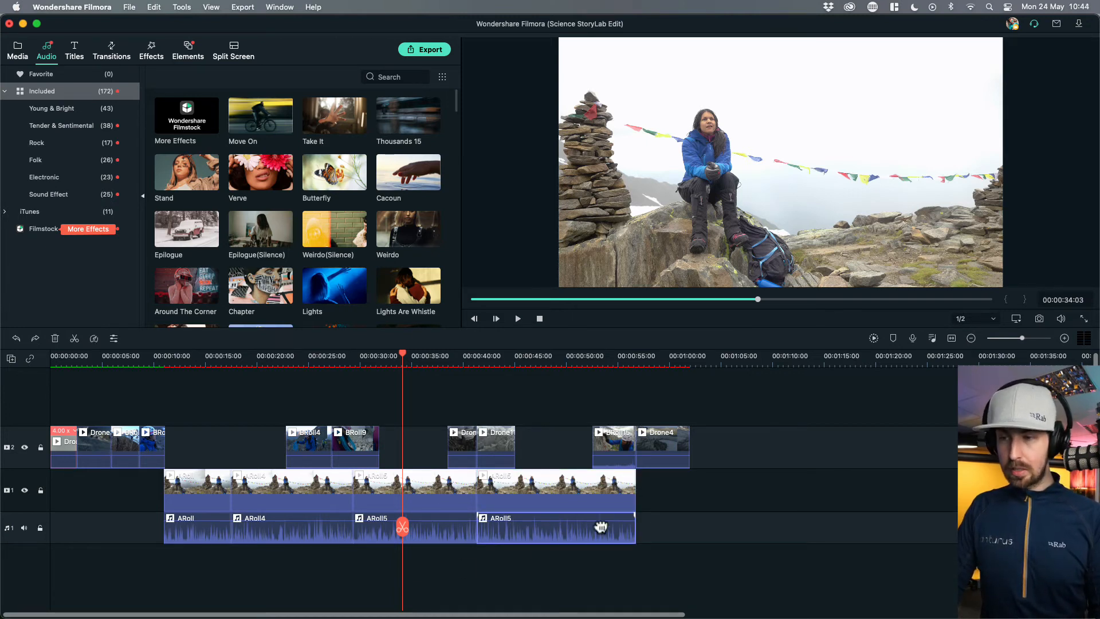
key(Delete)
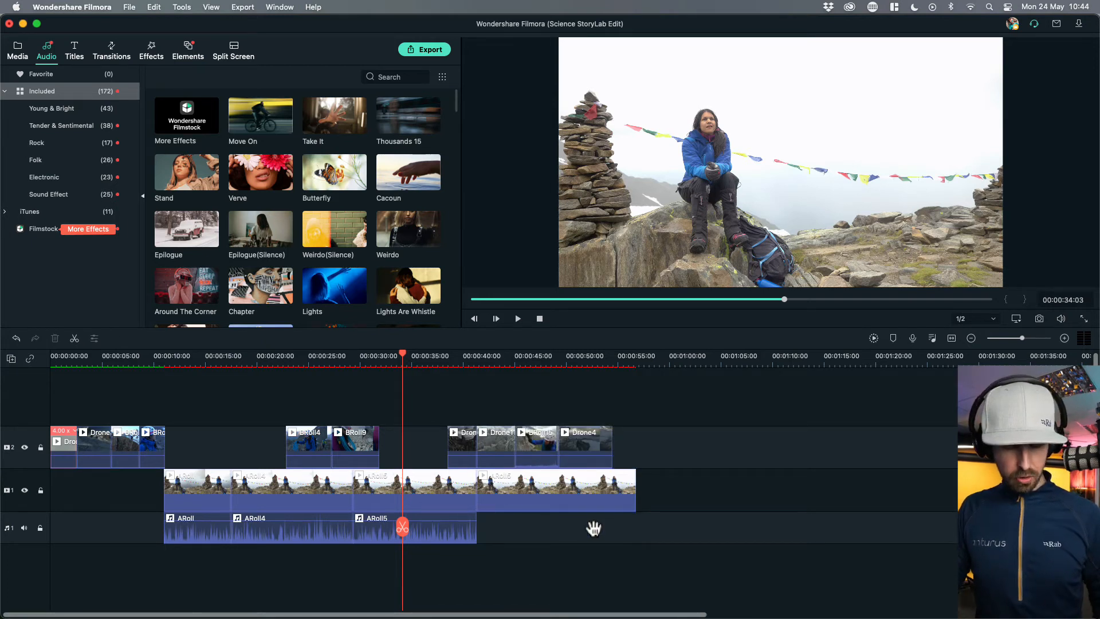
key(super+z)
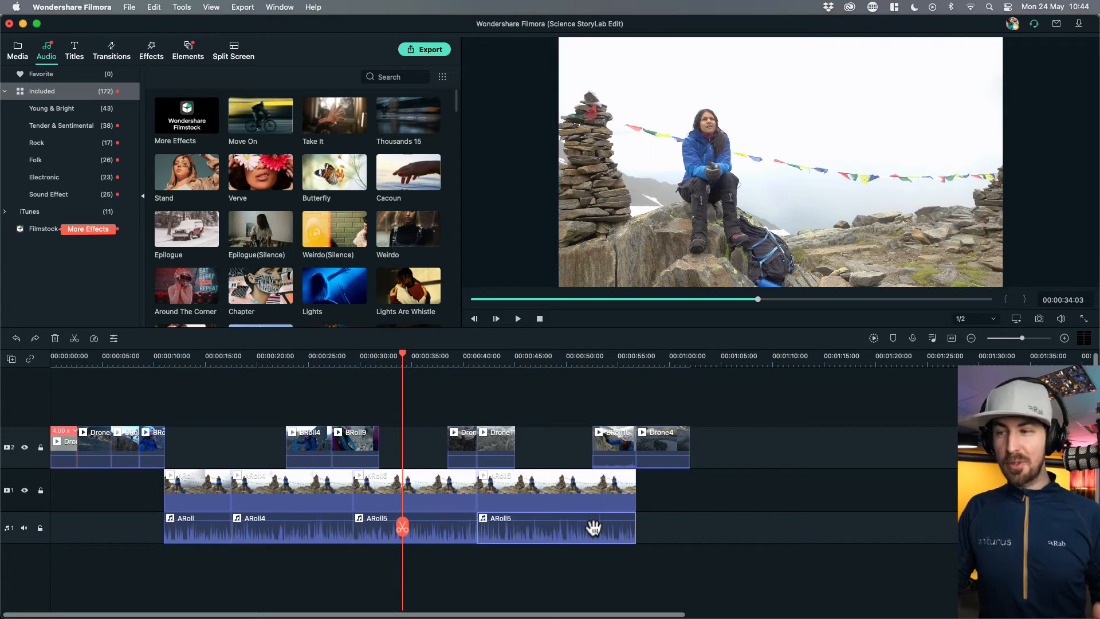
- Detach the audio from the B-roll clip directly before Drone4 and delete the detached audio
click(594, 360)
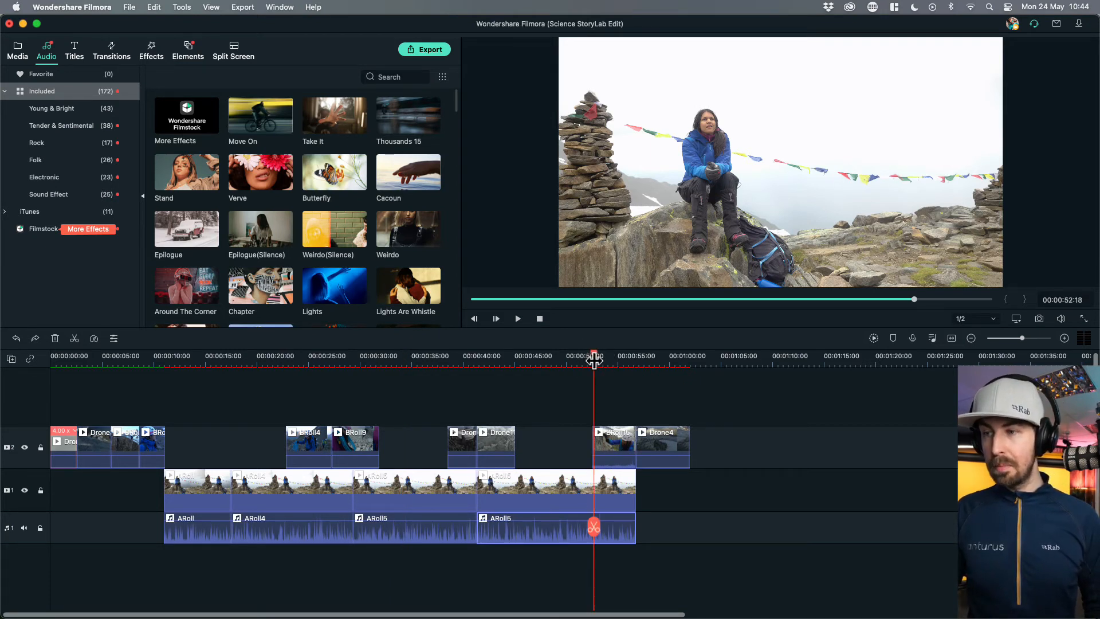
key(space)
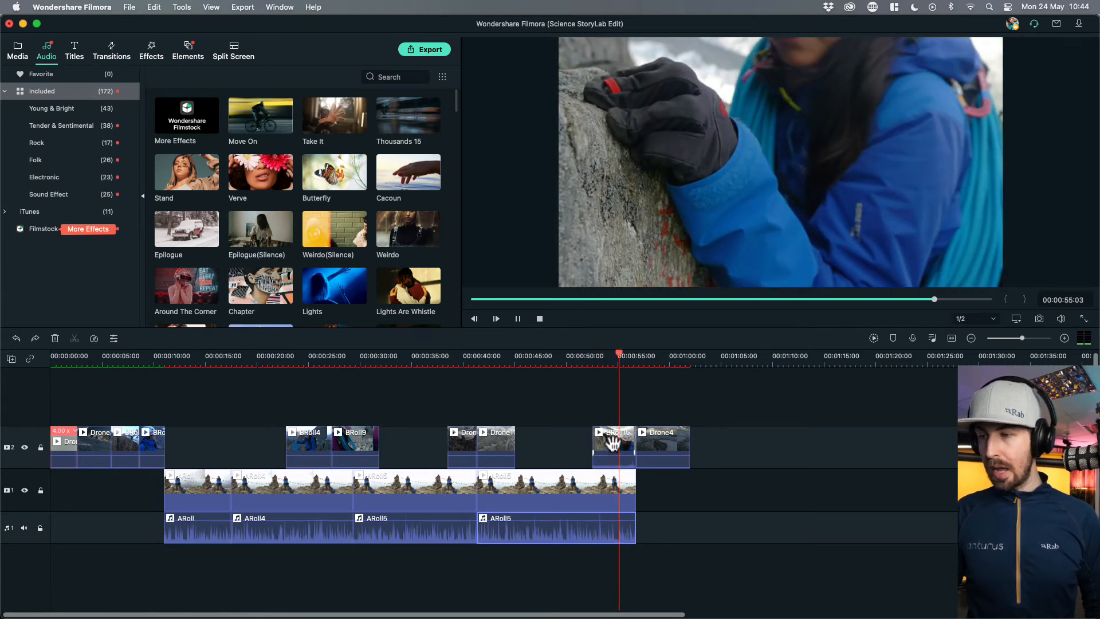
right_click(609, 447)
click(630, 440)
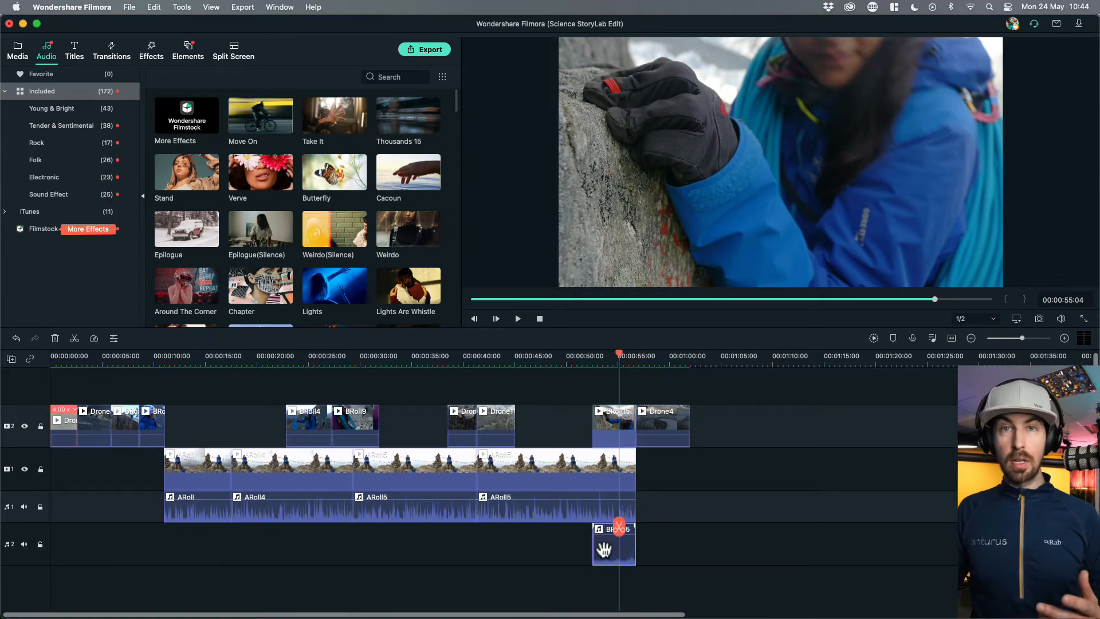
key(Delete)
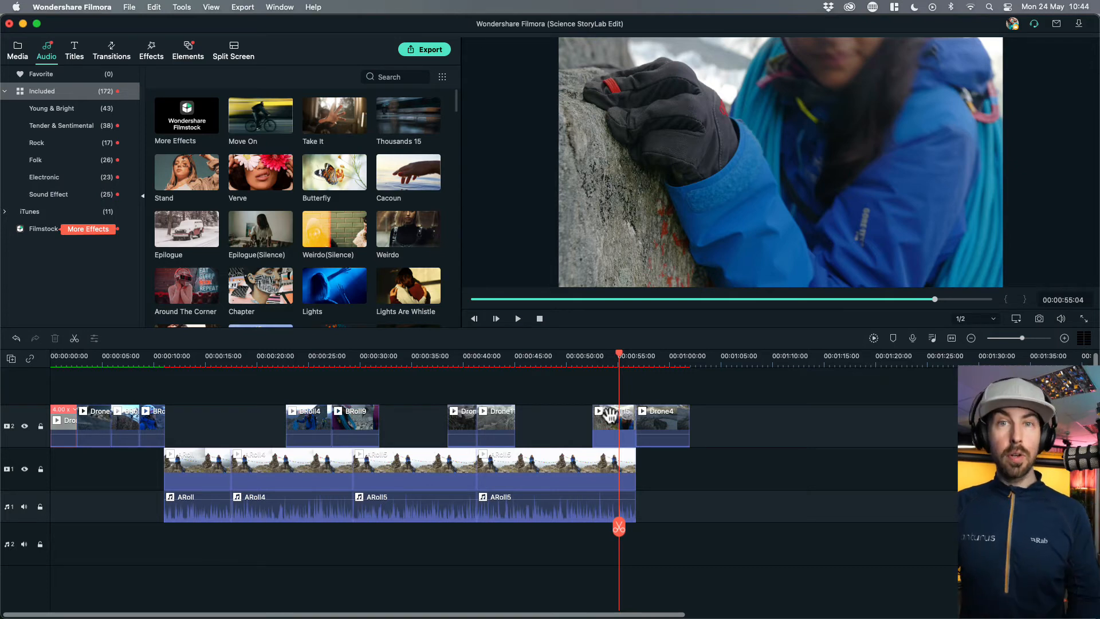
key(super+z)
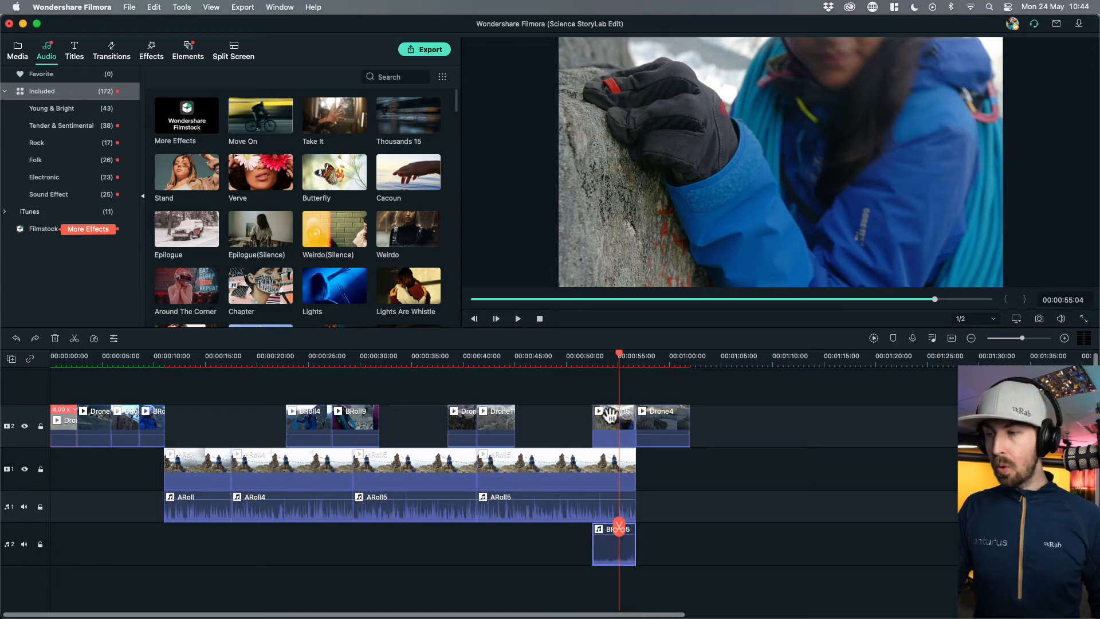
key(Delete)
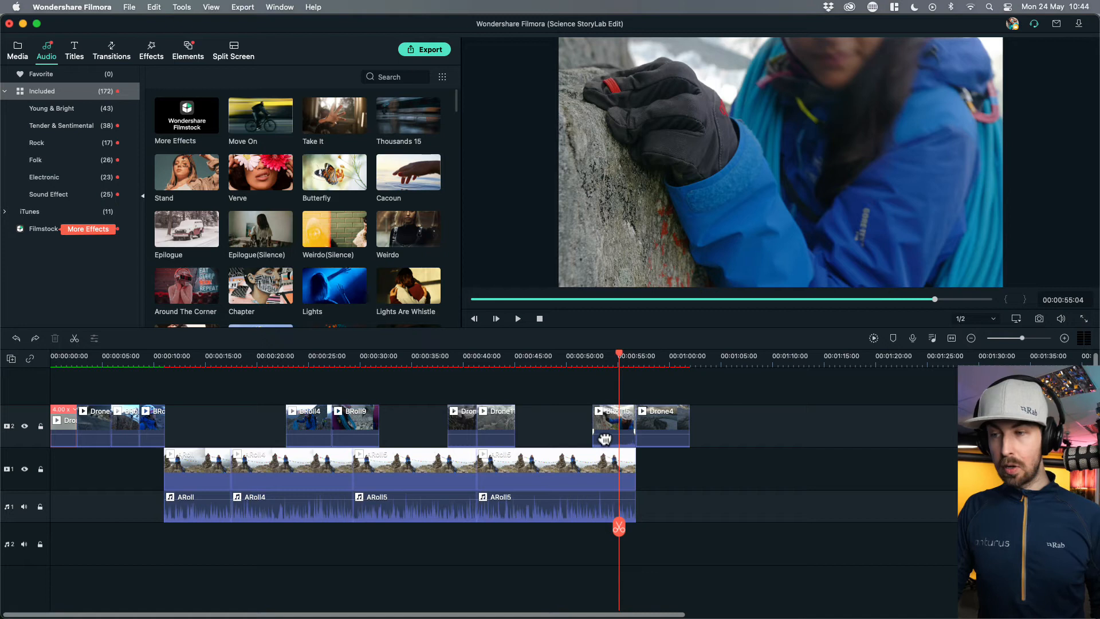
drag(606, 437, 607, 471)
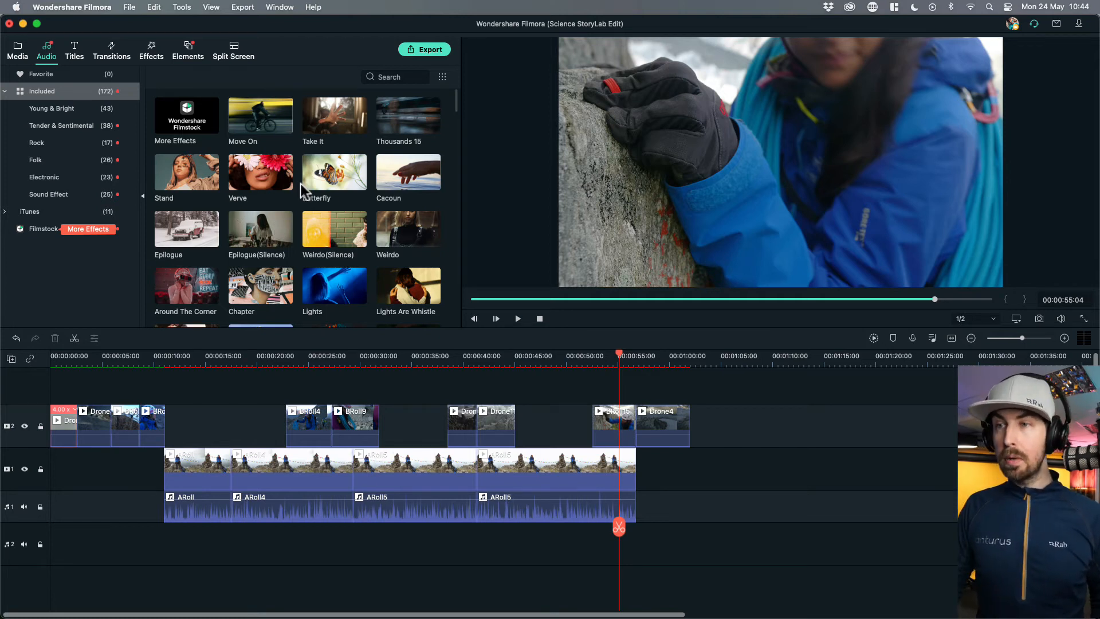
- Preview the included library music tracks Lights and Mistrial Full, skipping ahead in Mistrial Full
scroll(329, 196, down, 3)
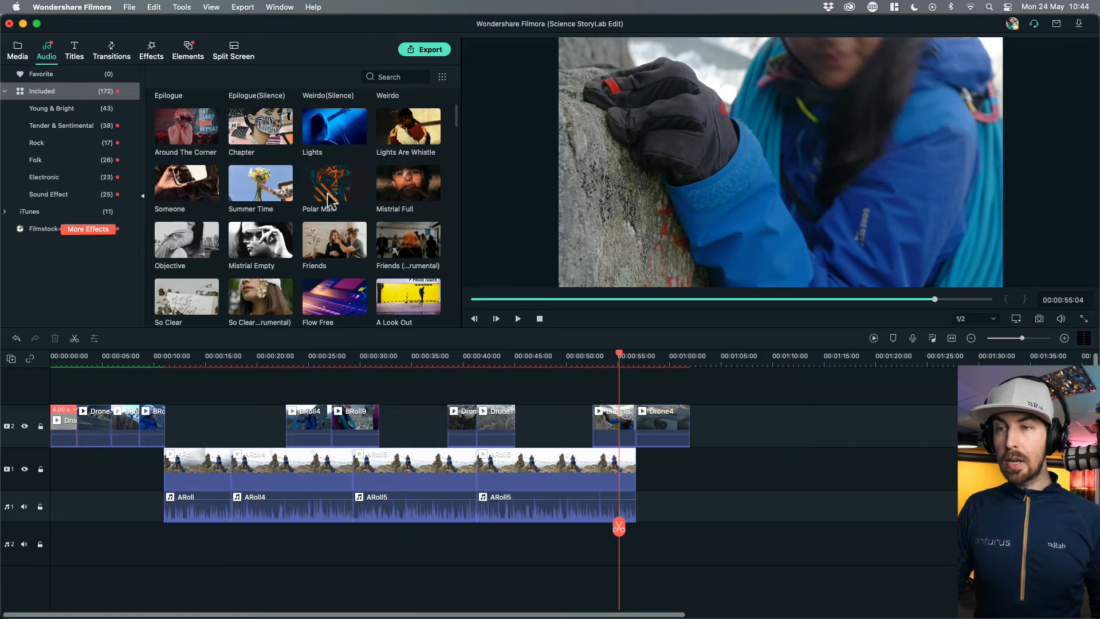
double_click(334, 126)
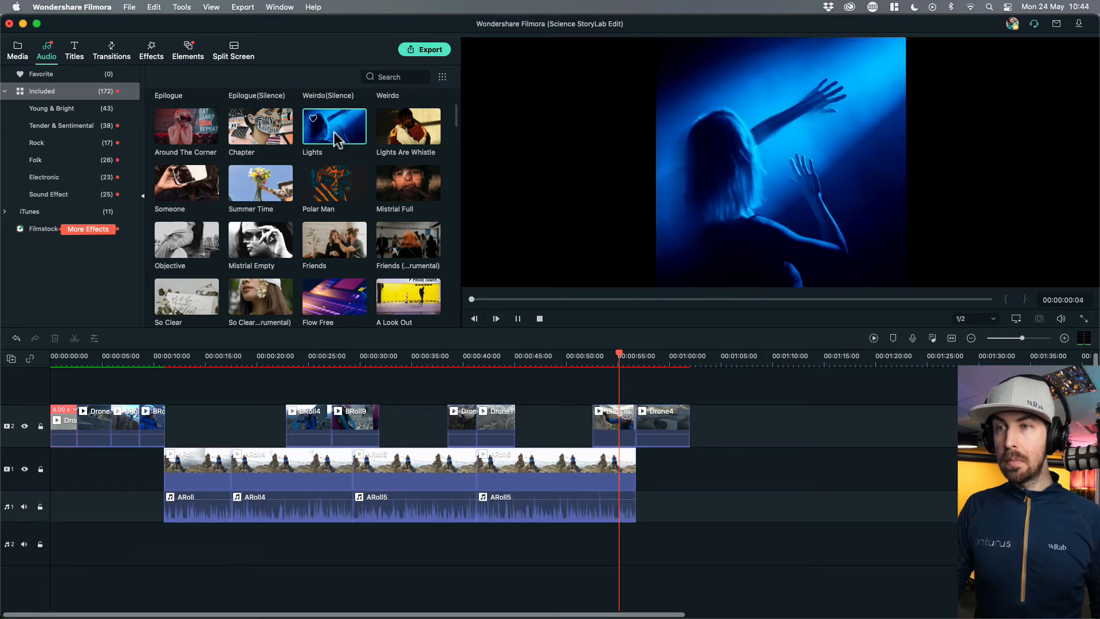
click(519, 319)
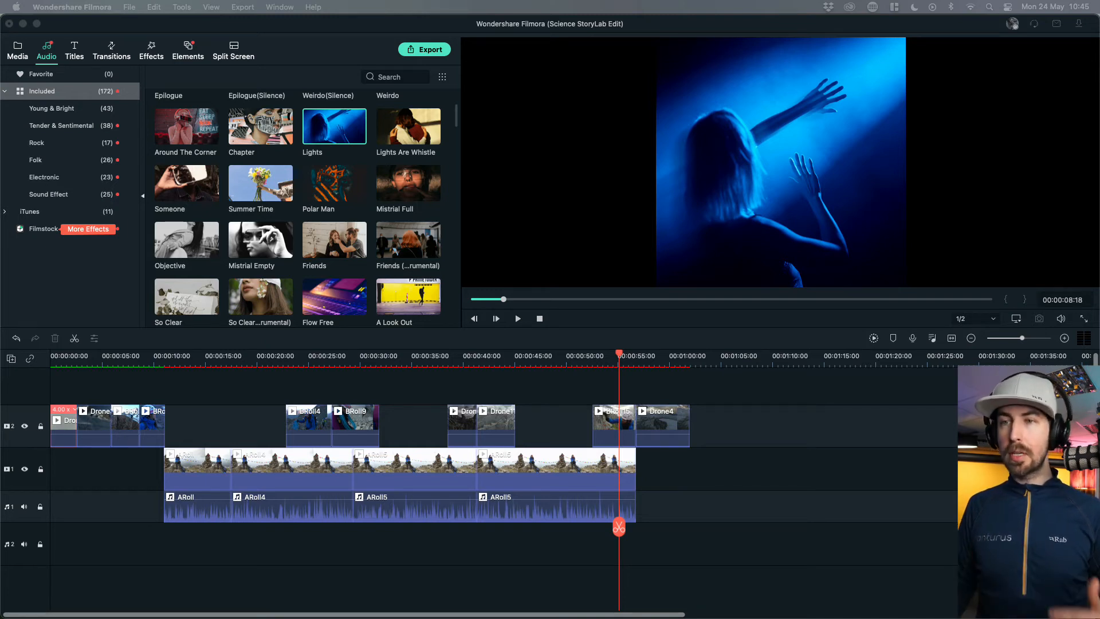
double_click(401, 192)
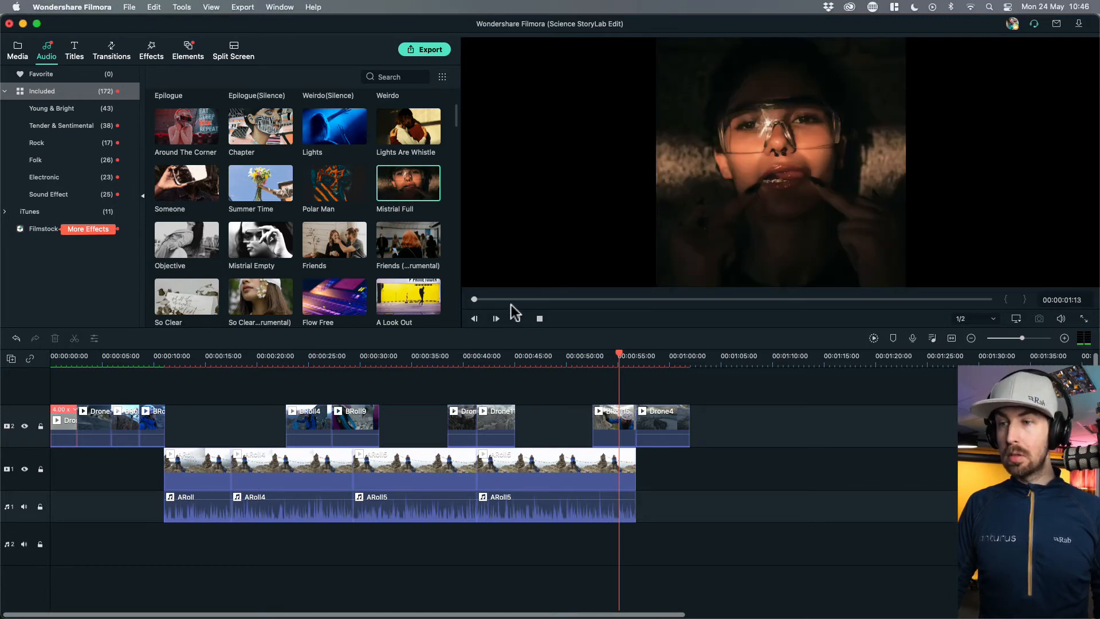
click(525, 299)
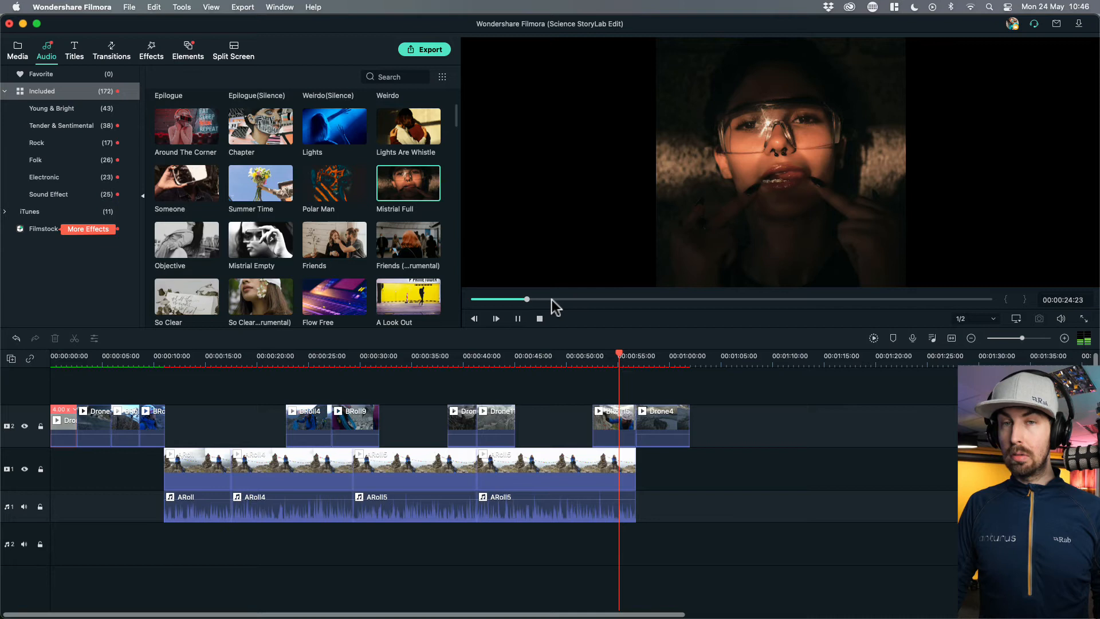
click(518, 320)
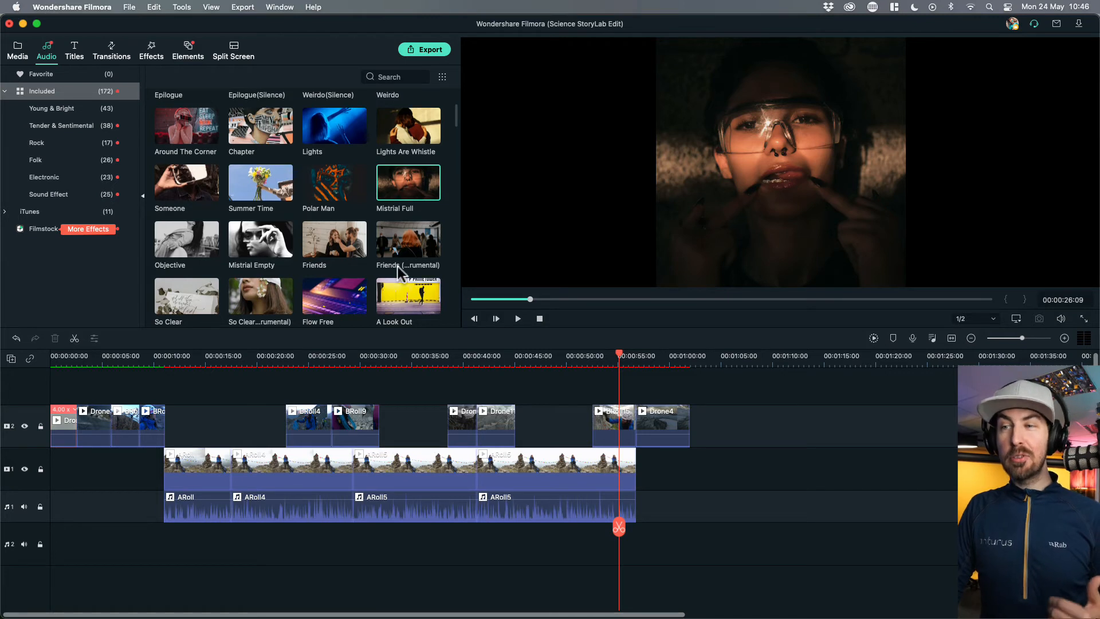
- Preview the imported music tracks in the project media whose names end in vocal_2_21 and mental_3_35, skipping ahead in each
click(24, 49)
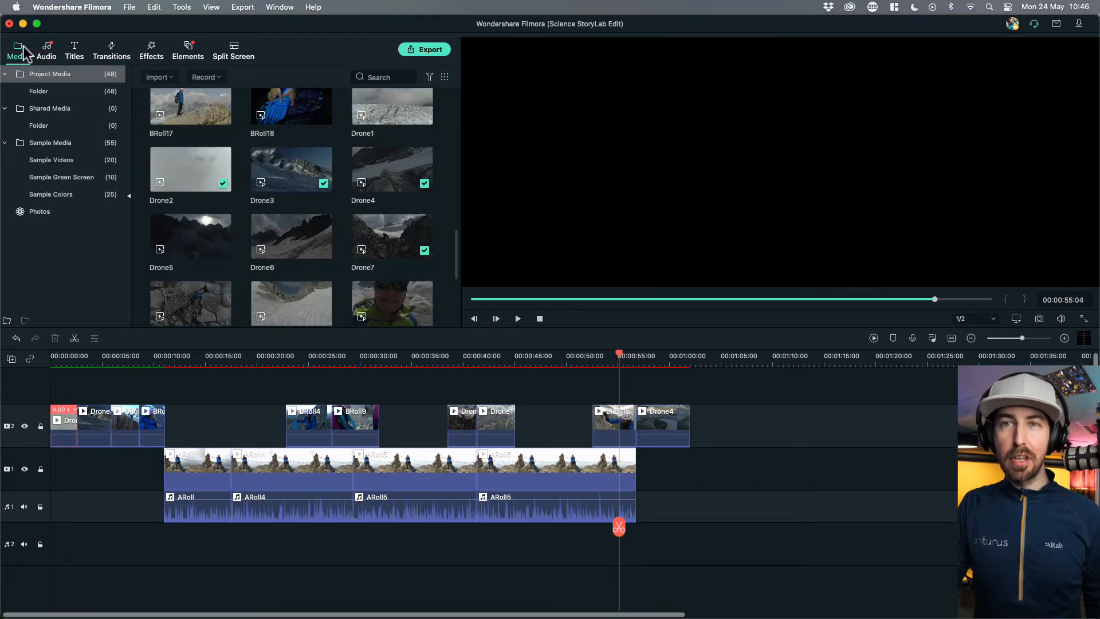
scroll(314, 189, down, 5)
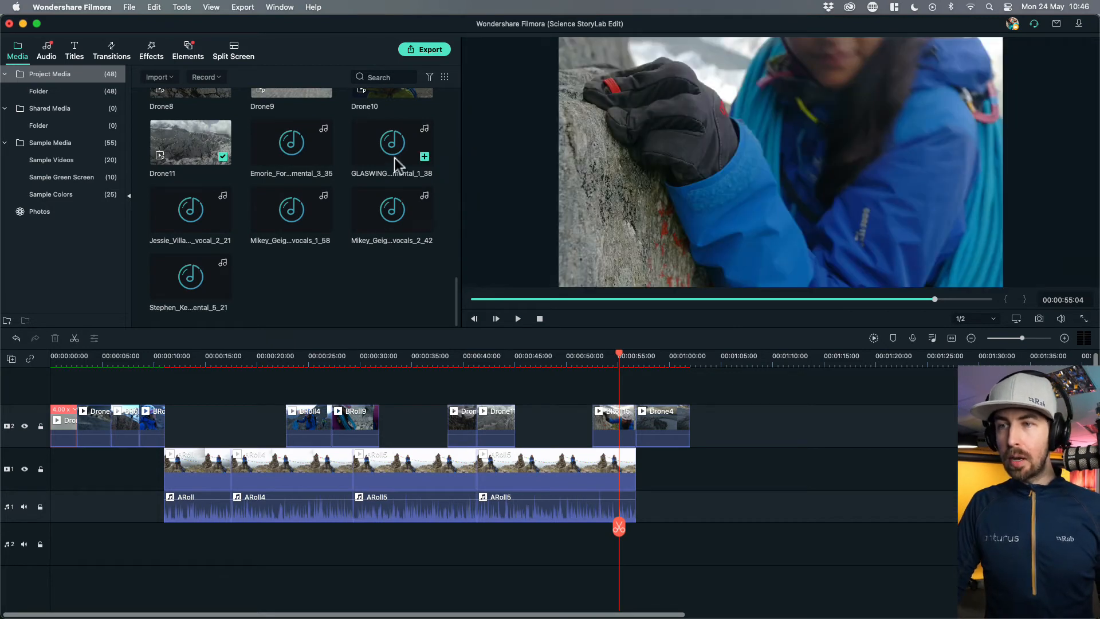
click(174, 221)
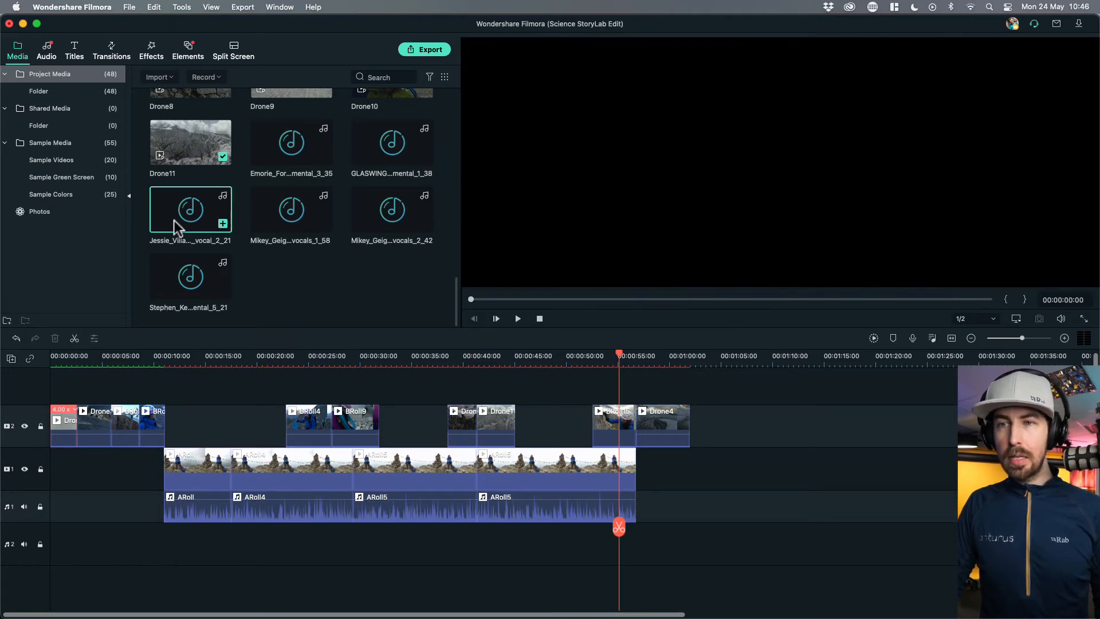
click(518, 318)
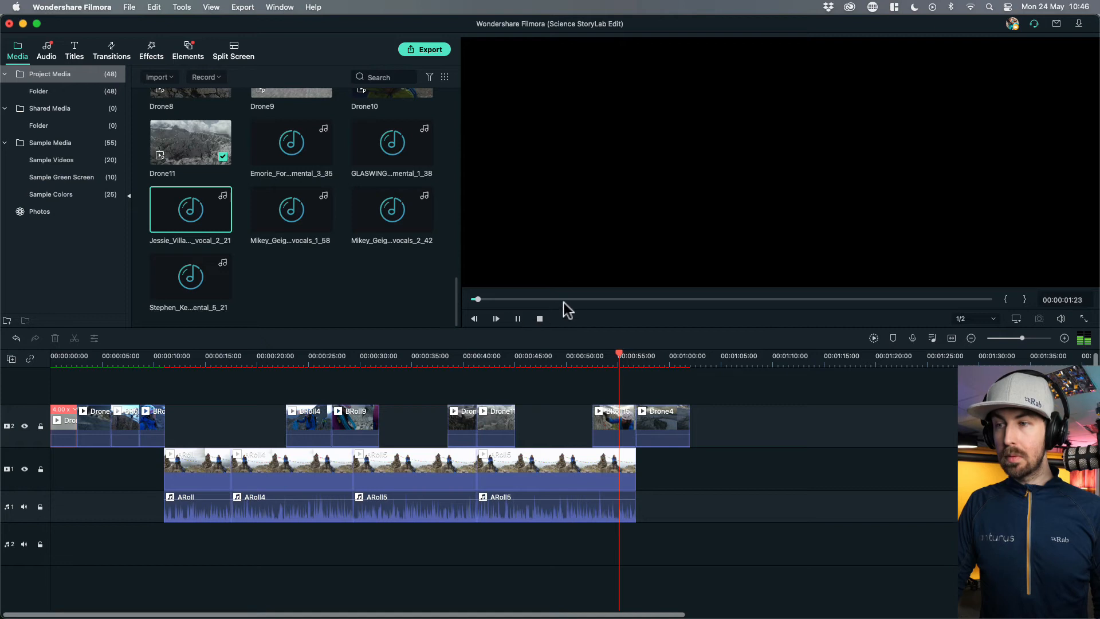
click(586, 300)
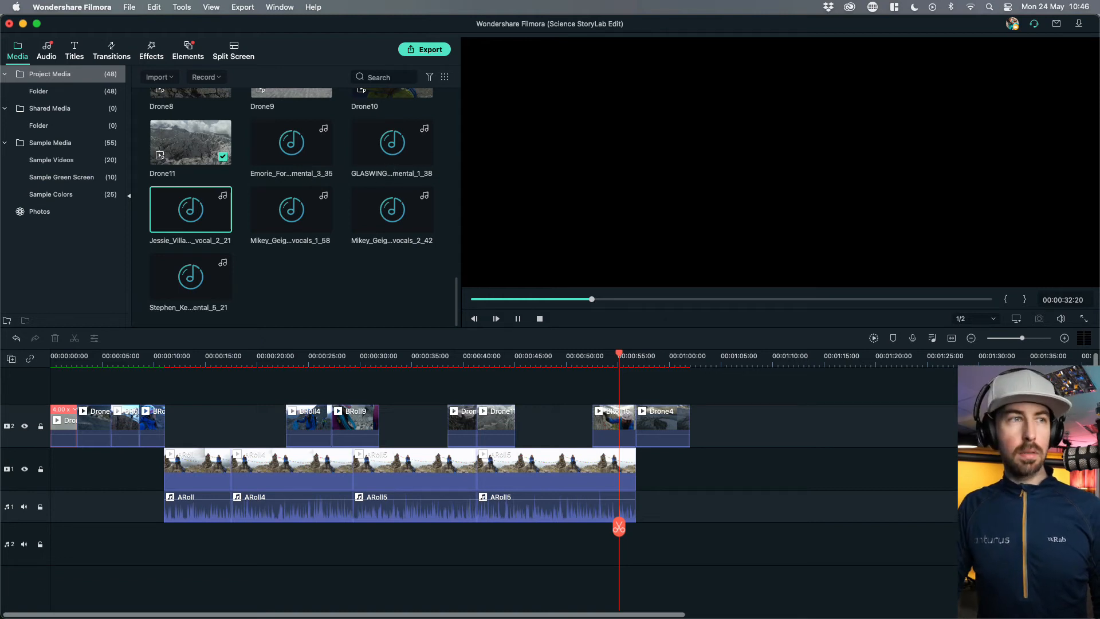
click(270, 153)
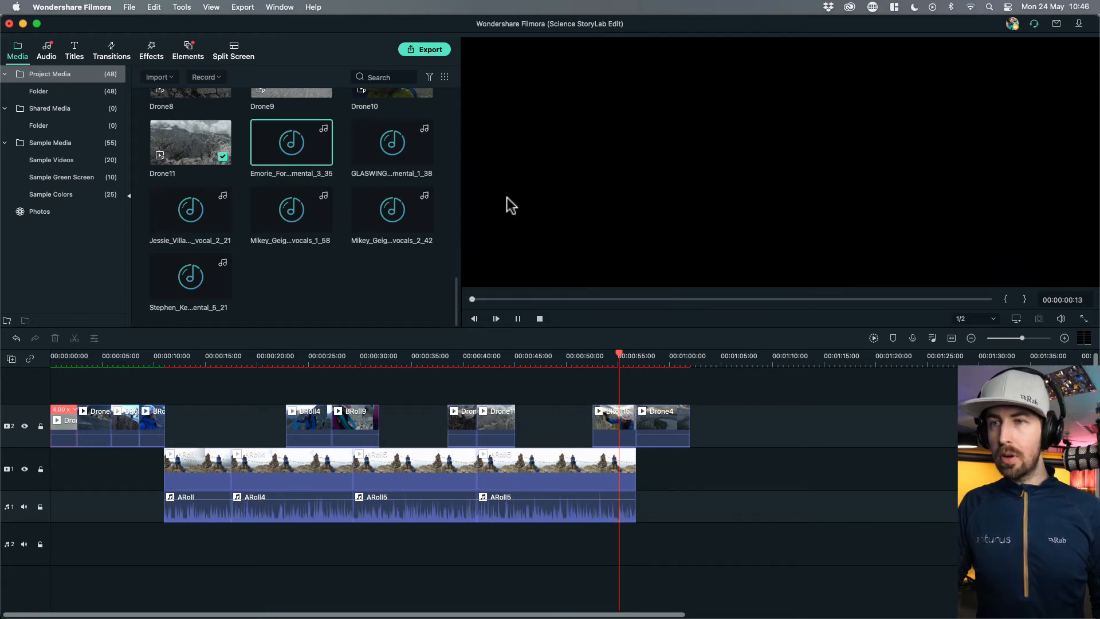
click(603, 299)
click(656, 299)
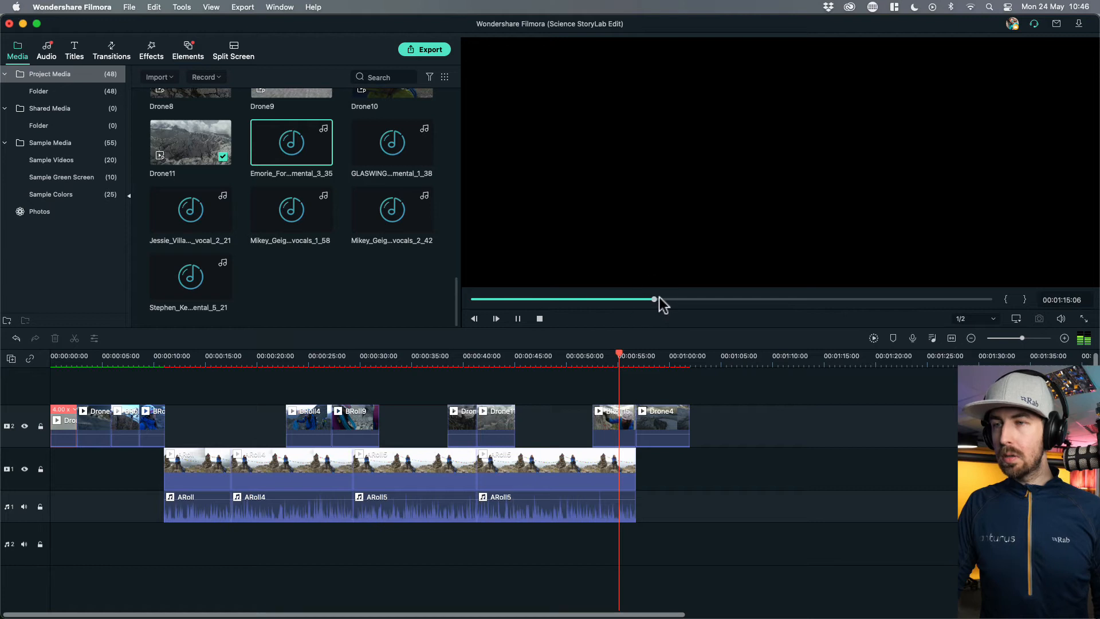
- Preview the imported GLASWING track and the instrumental ending in 5_21, sampling several points in each
click(389, 153)
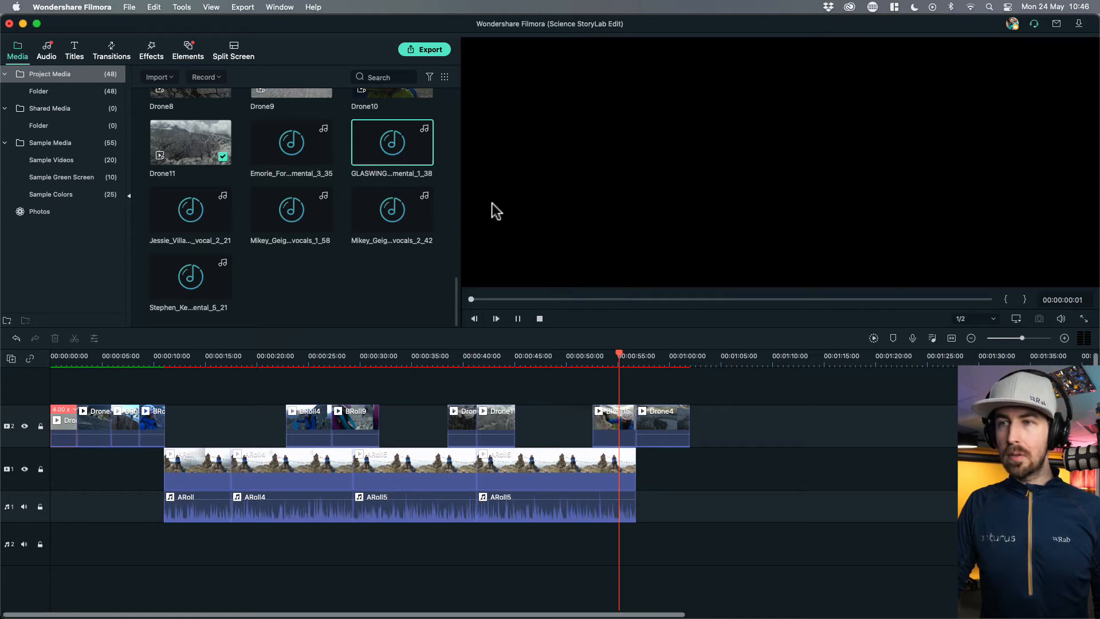
click(621, 299)
click(674, 299)
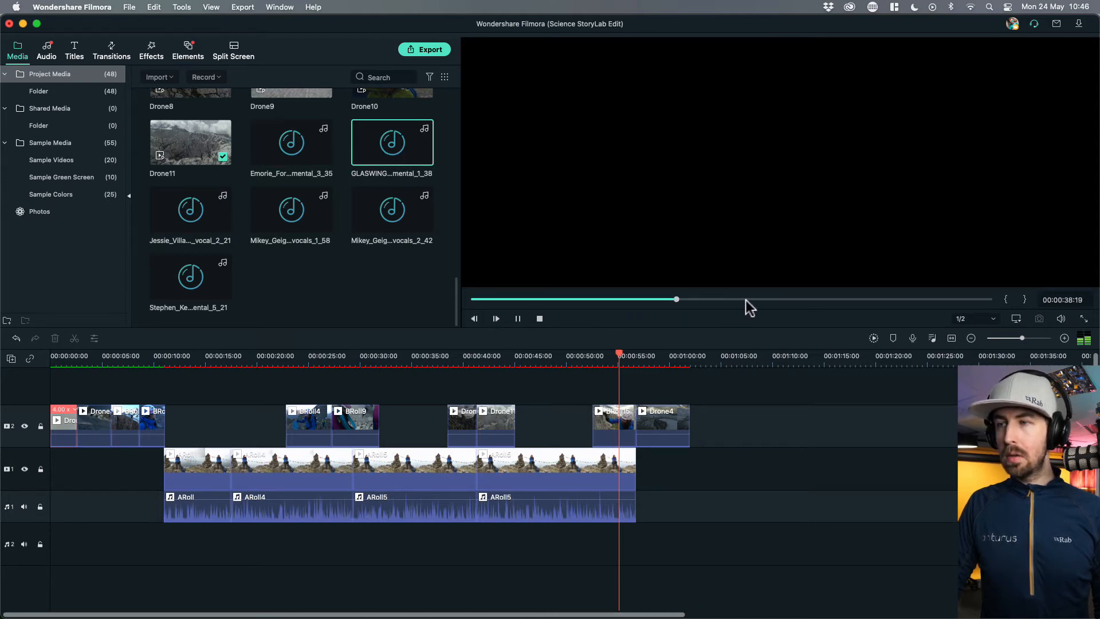
click(194, 286)
click(585, 299)
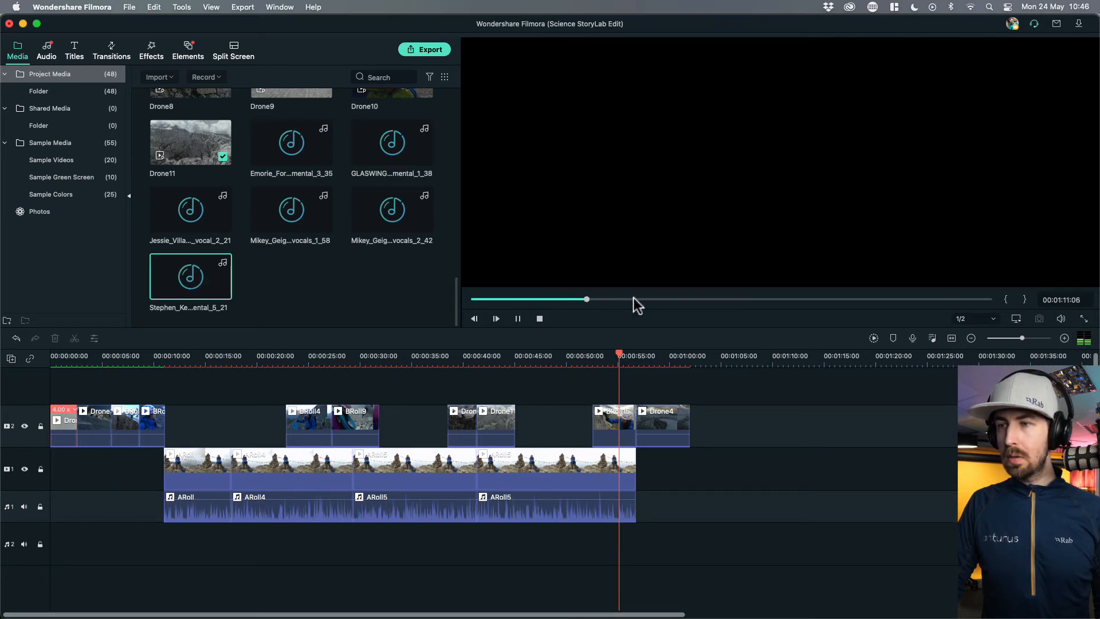
click(827, 298)
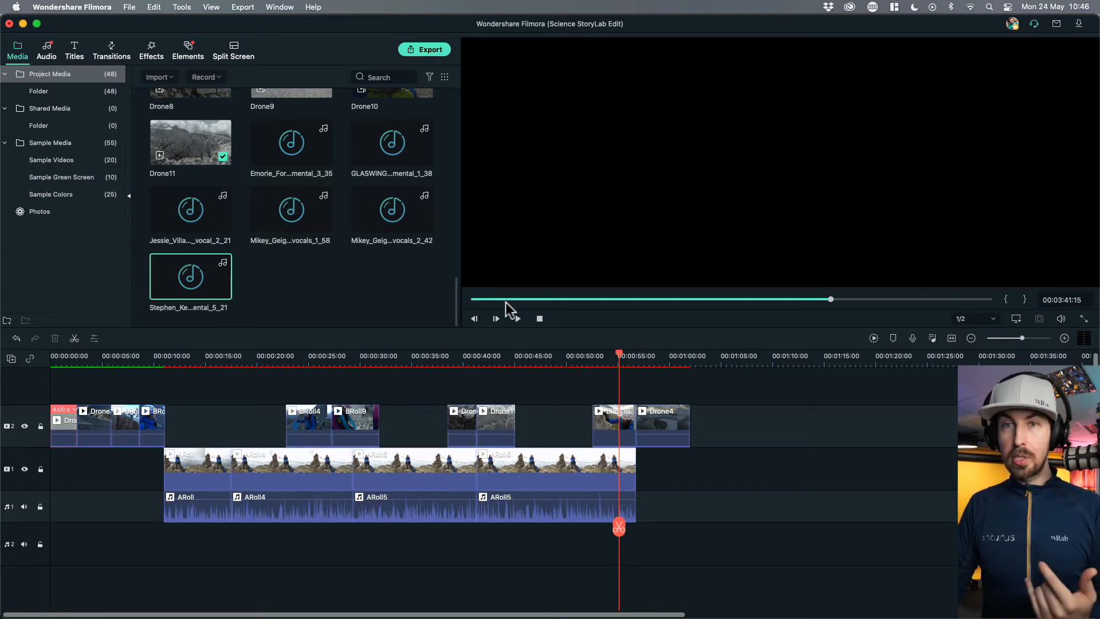
- Add the The_Part_Where_They_Got_Into_A_Fight instrumental to audio track 2 from the timeline start and split it at 00:00:15:15
drag(178, 281, 58, 551)
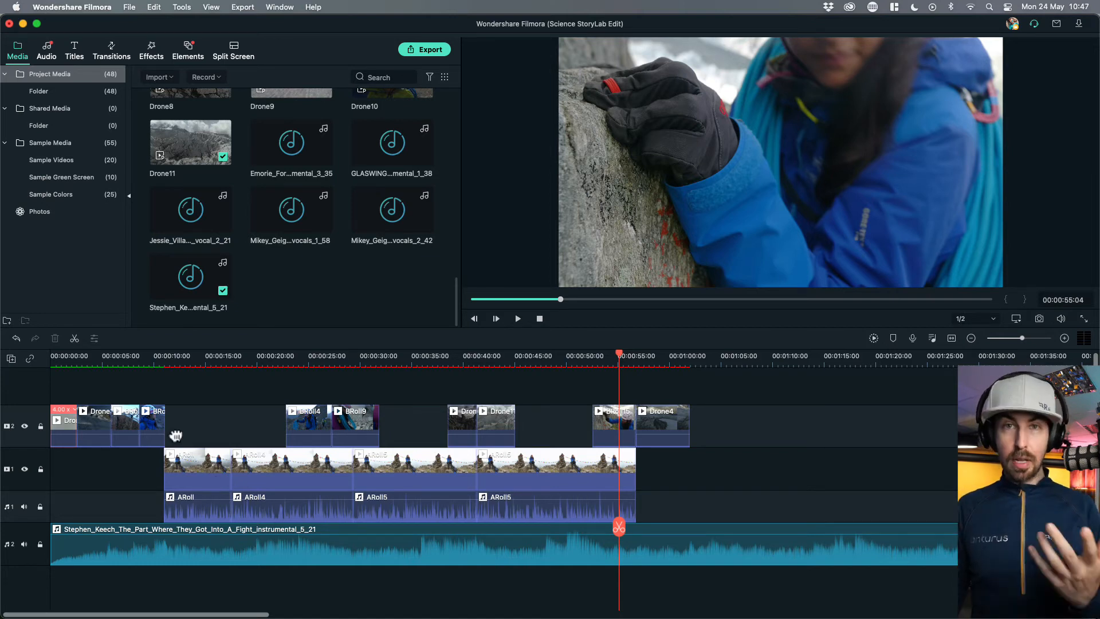
click(150, 363)
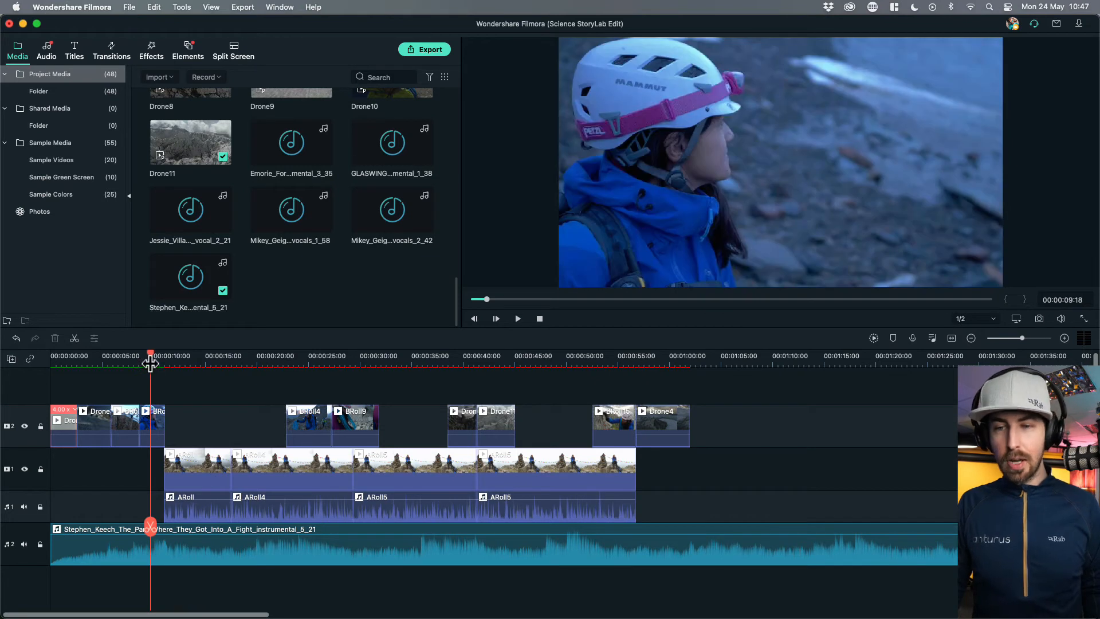
click(211, 361)
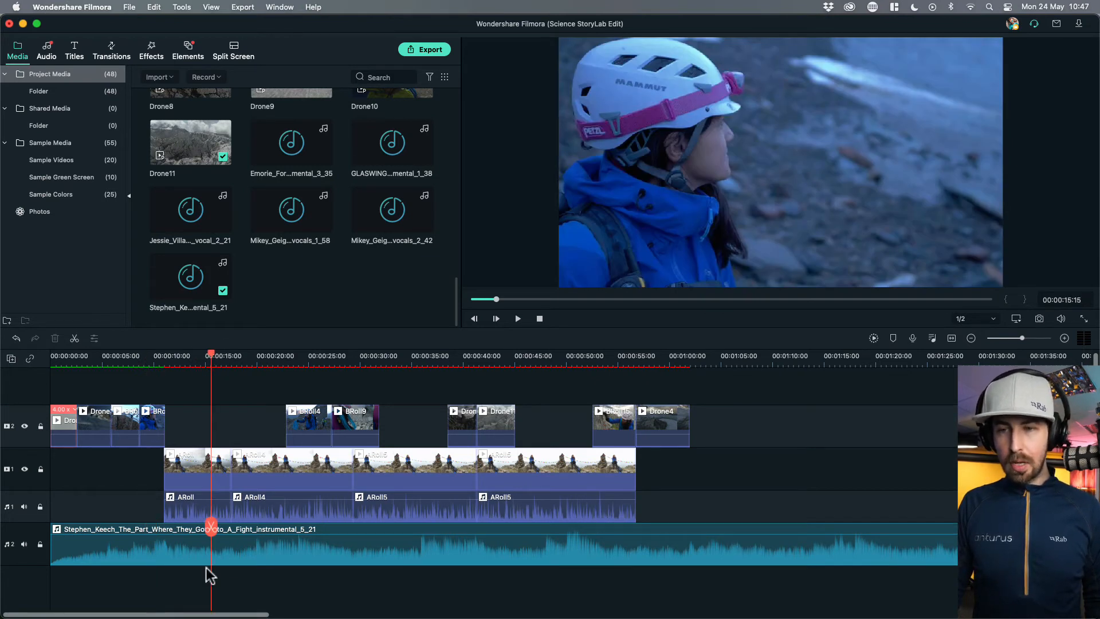
click(215, 540)
click(212, 527)
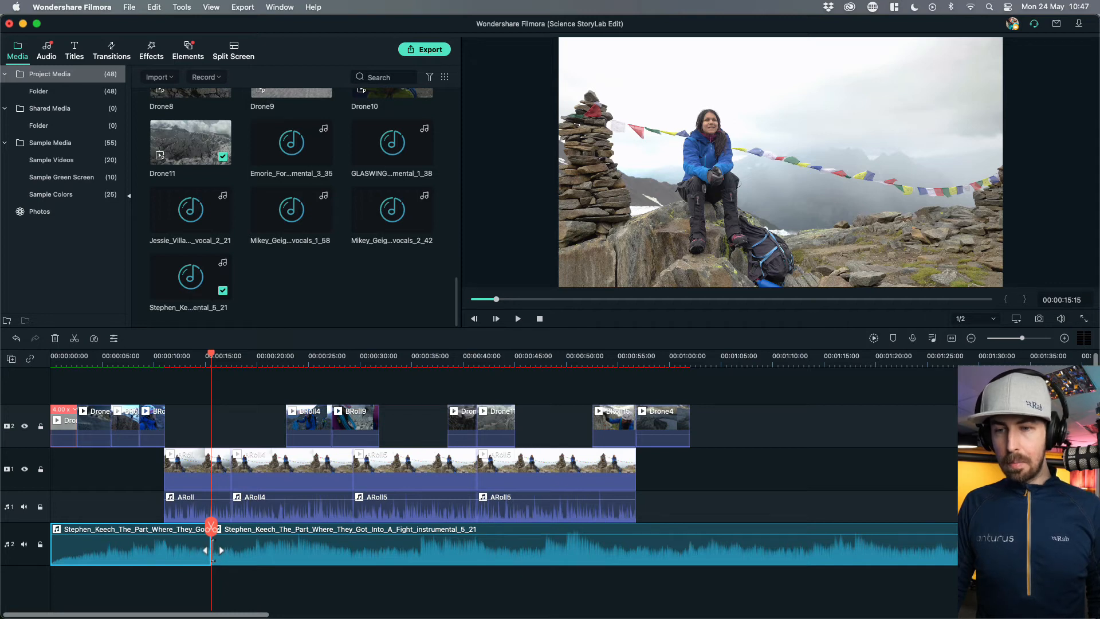
- Shorten the second music section to the song's closing part and place it to finish just before the end of the Drone4 clip
drag(213, 549, 228, 549)
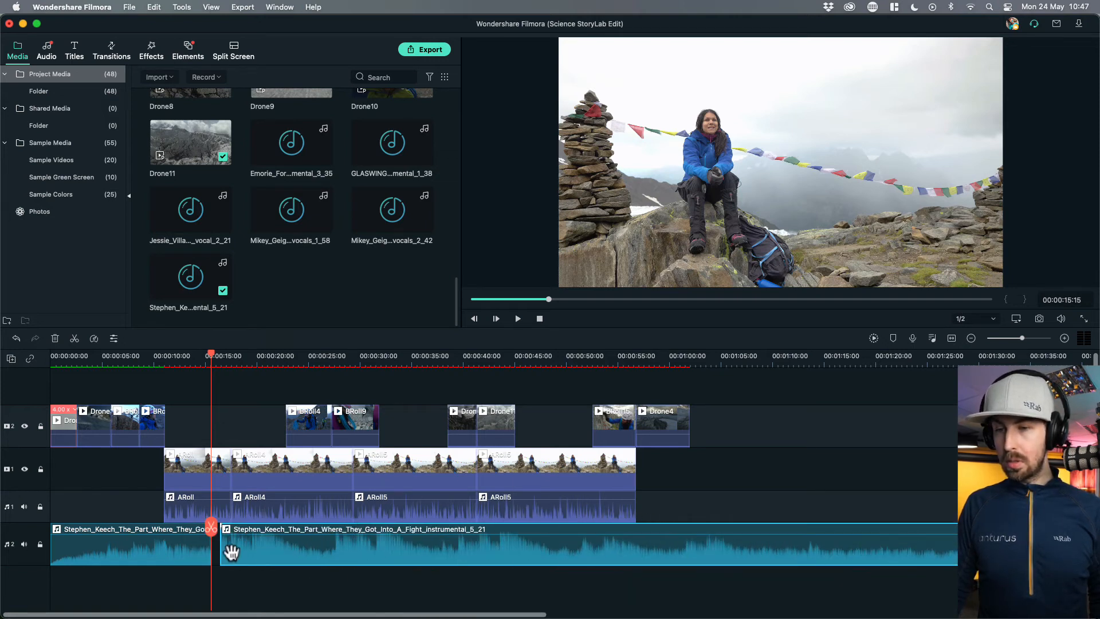
drag(221, 547, 722, 562)
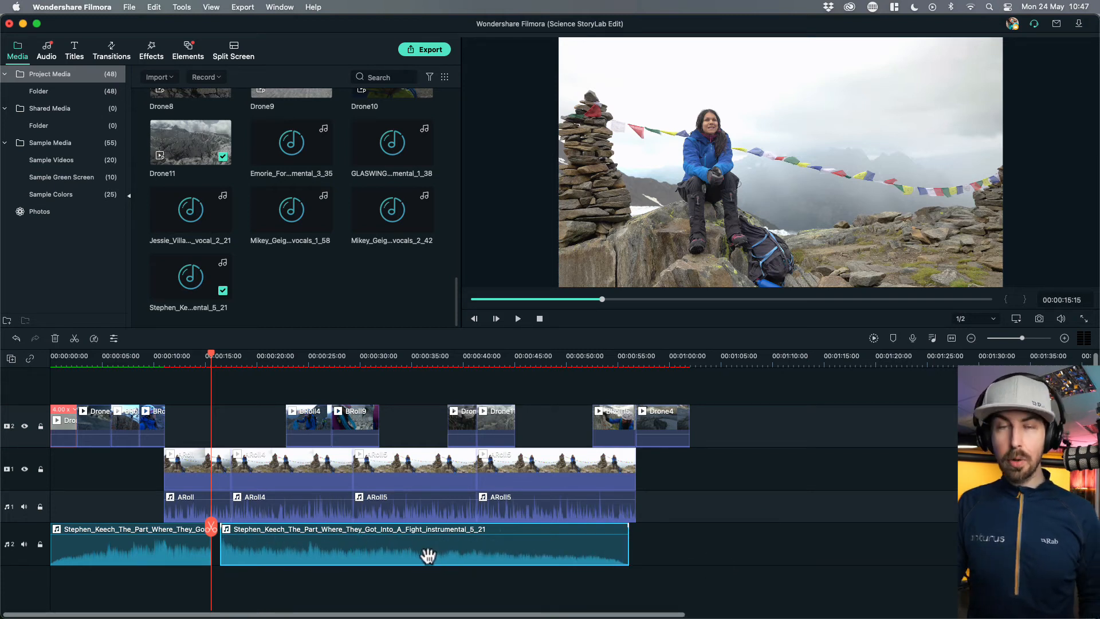
drag(419, 555, 476, 560)
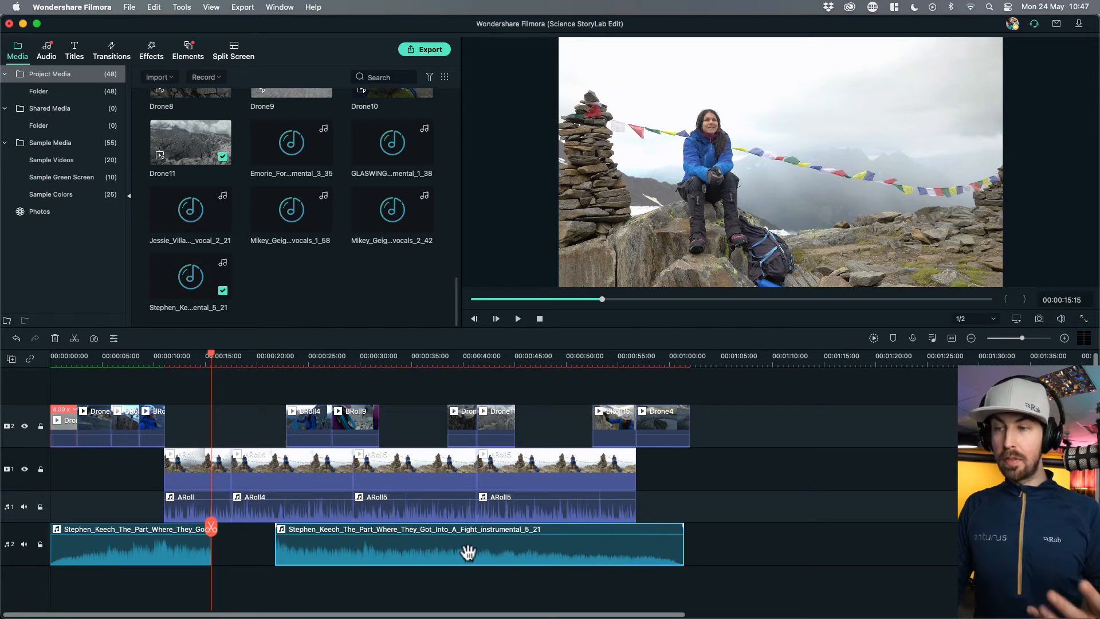
- Extend the first music section until it meets the second one, and play back the music where the interview begins
drag(212, 553, 275, 556)
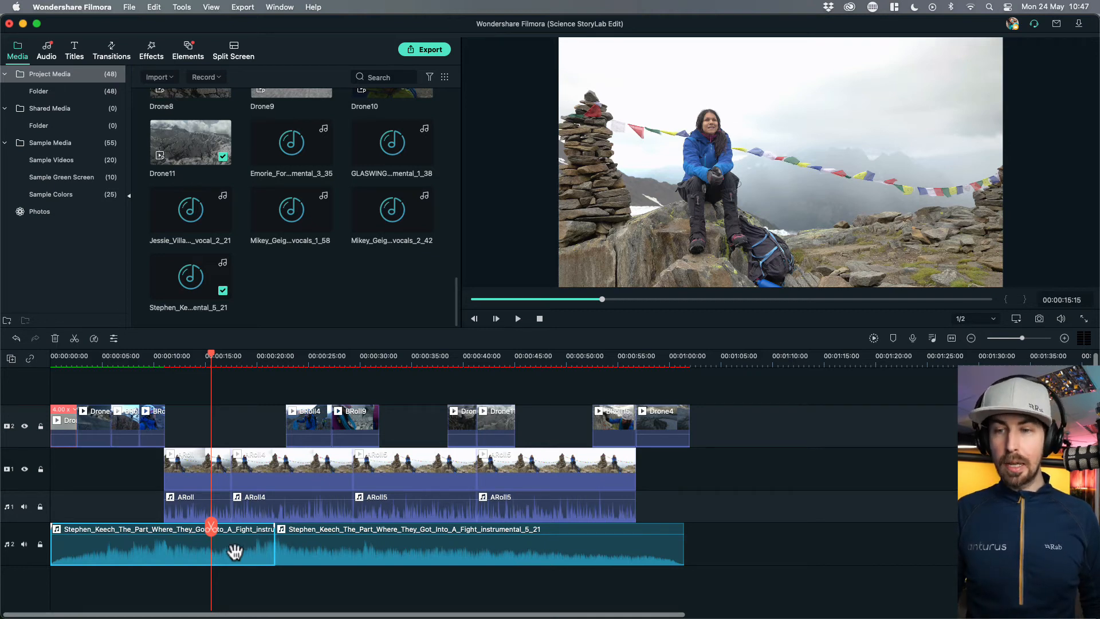
click(111, 358)
key(space)
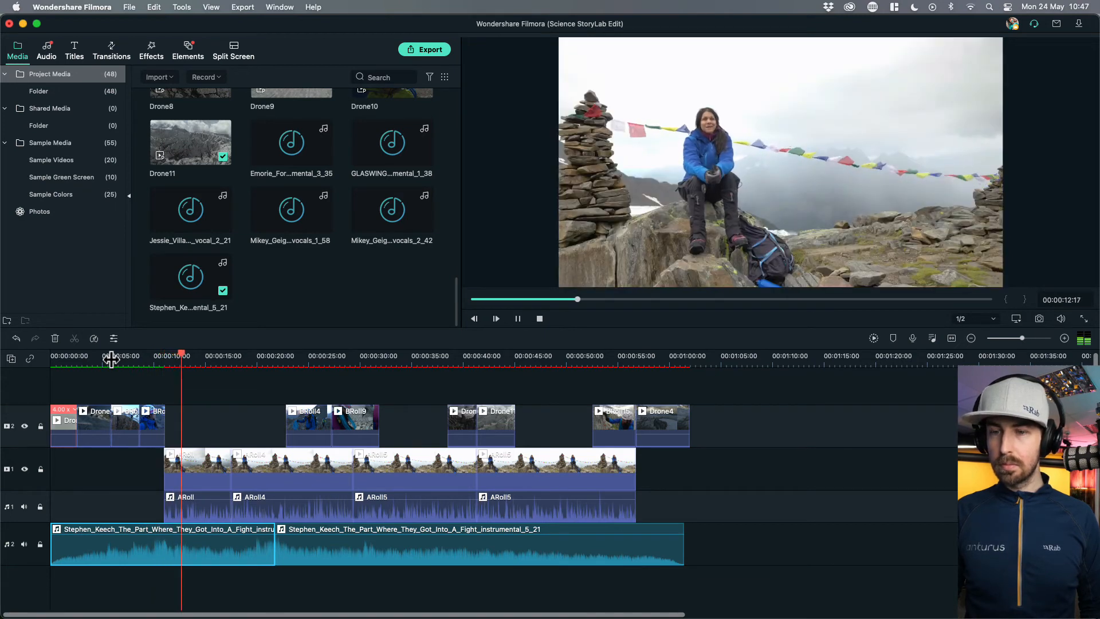
key(space)
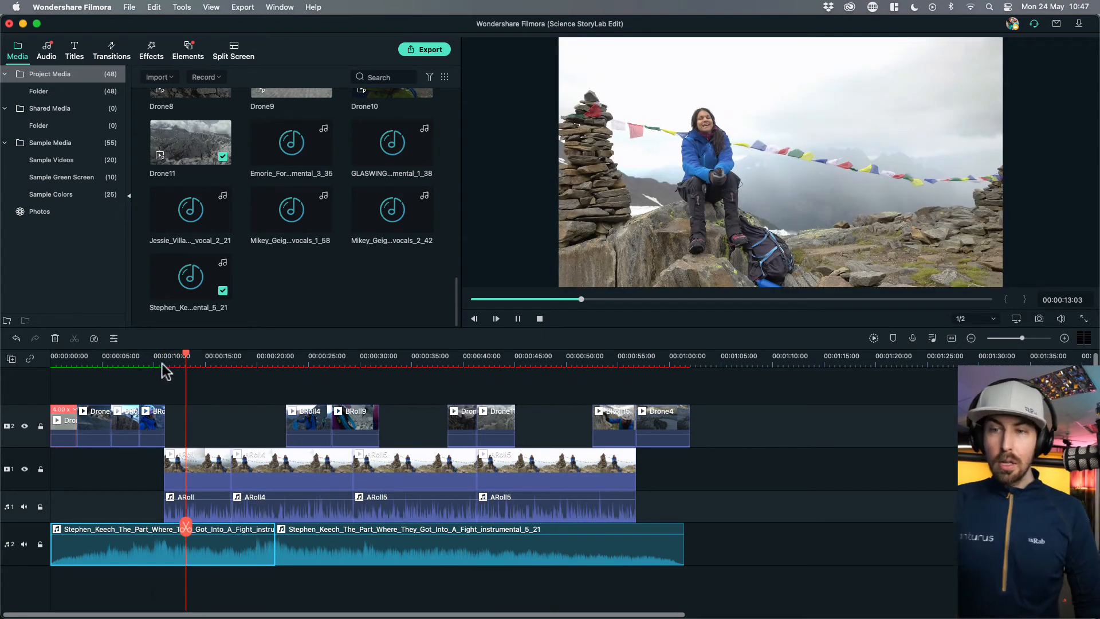
click(158, 358)
key(space)
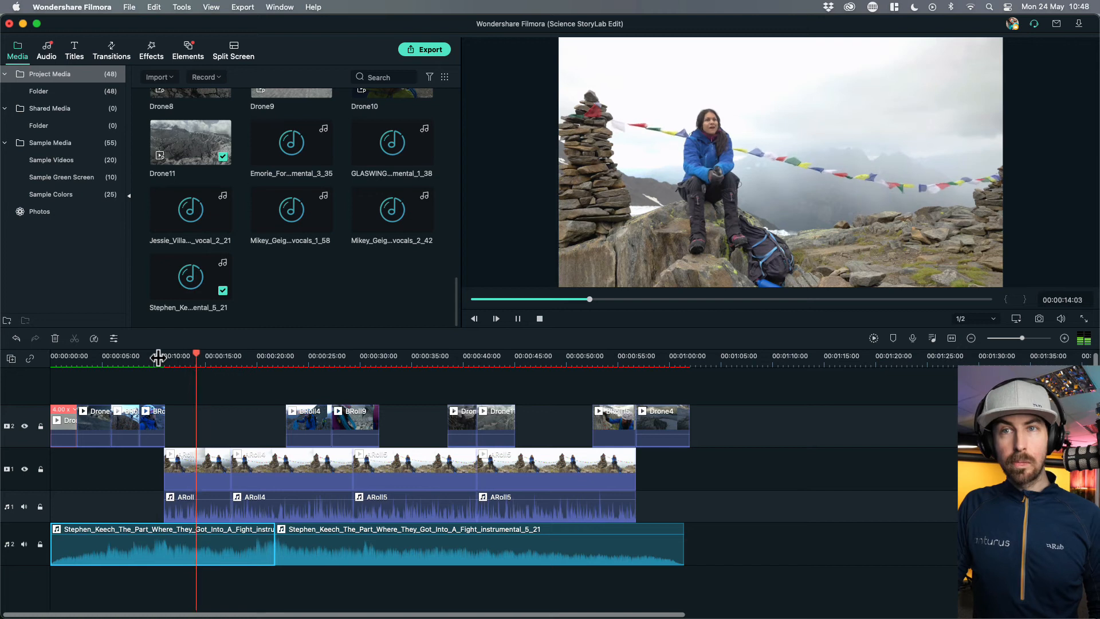
key(space)
- Check on the timeline where the ARoll interview starts and ends against the music
click(160, 357)
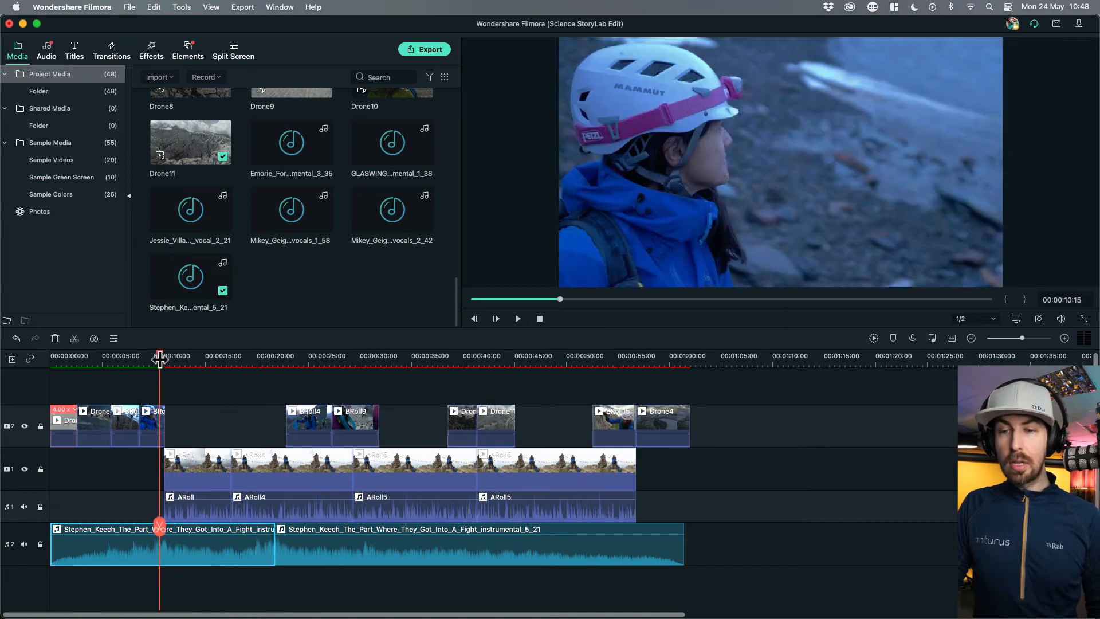
drag(160, 359, 180, 363)
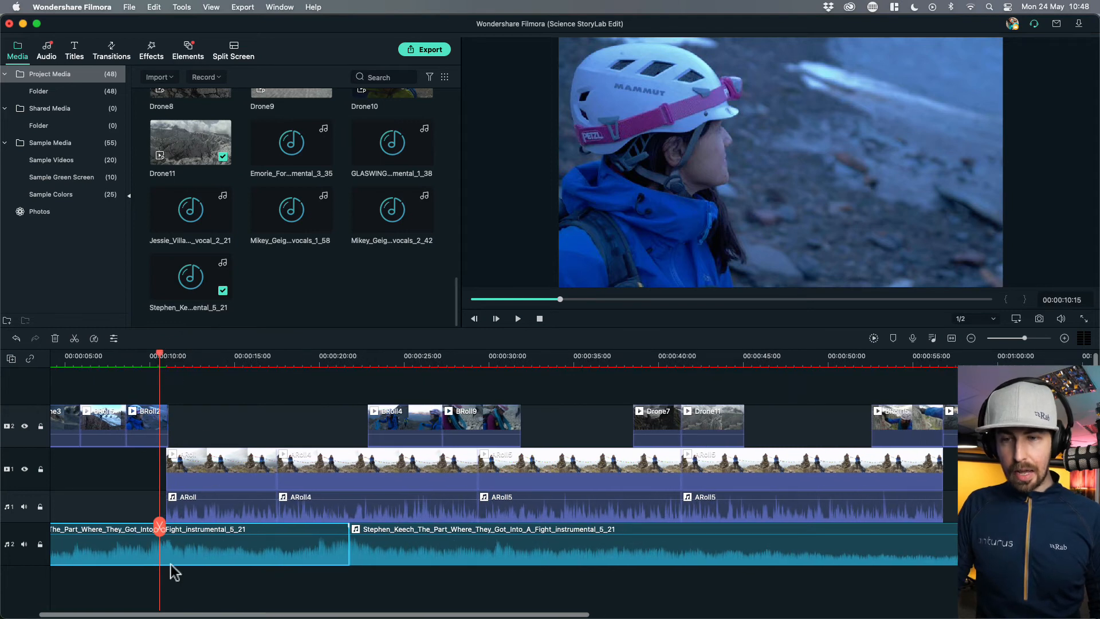
drag(163, 536, 170, 537)
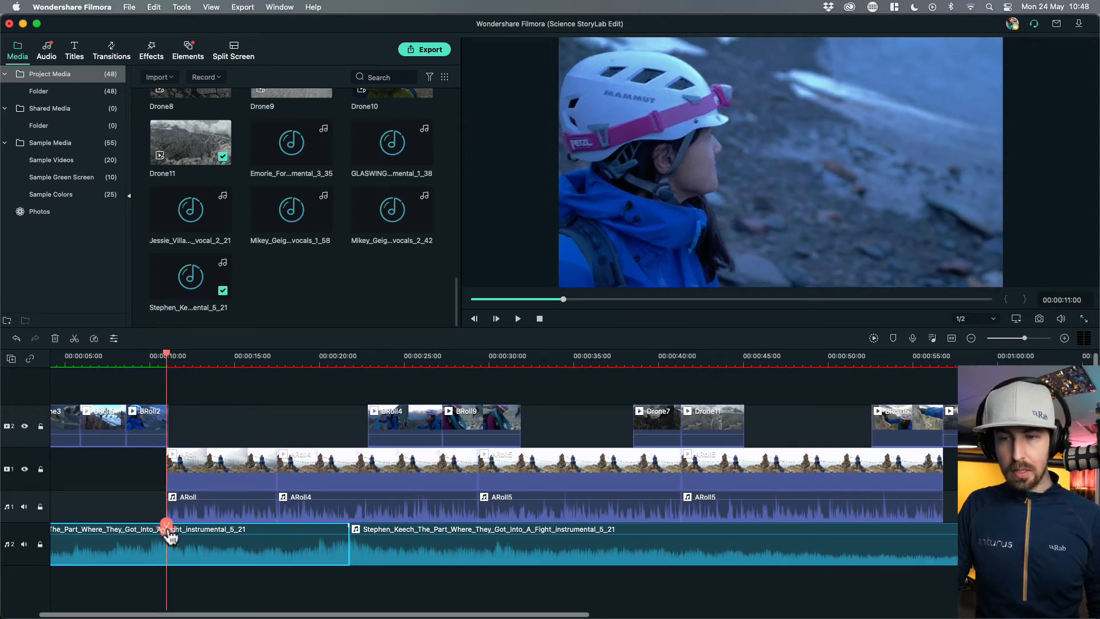
click(941, 360)
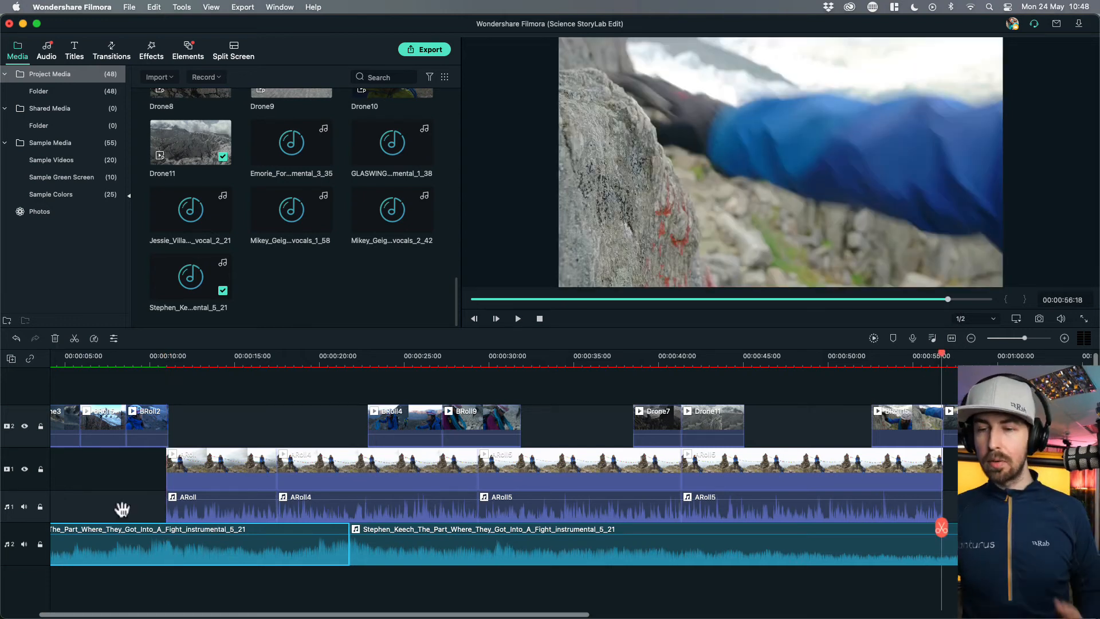
click(166, 360)
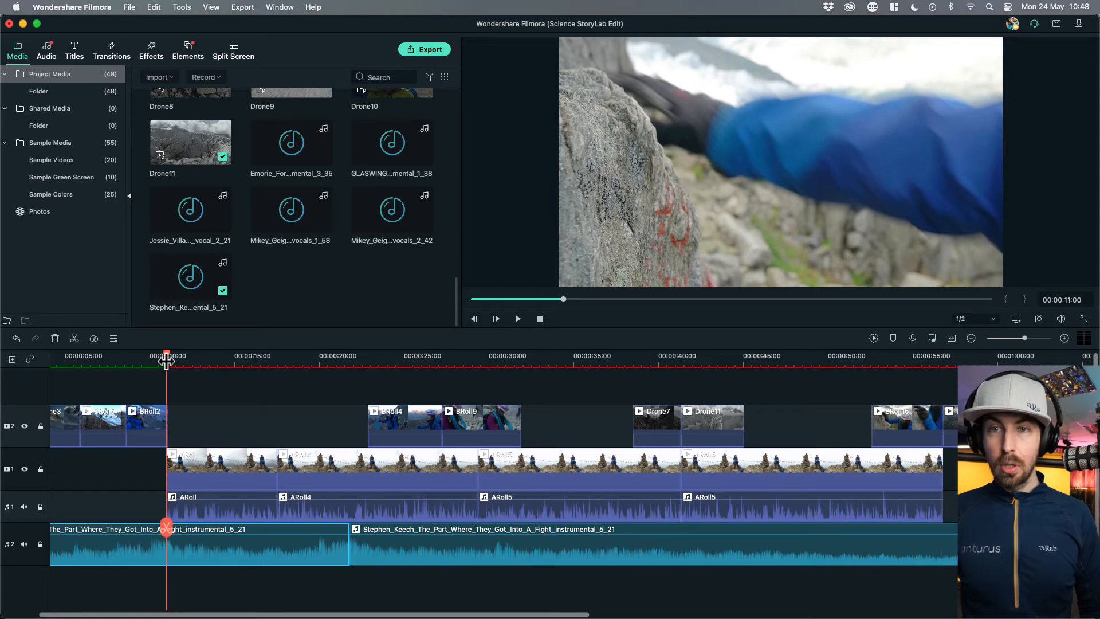
click(50, 50)
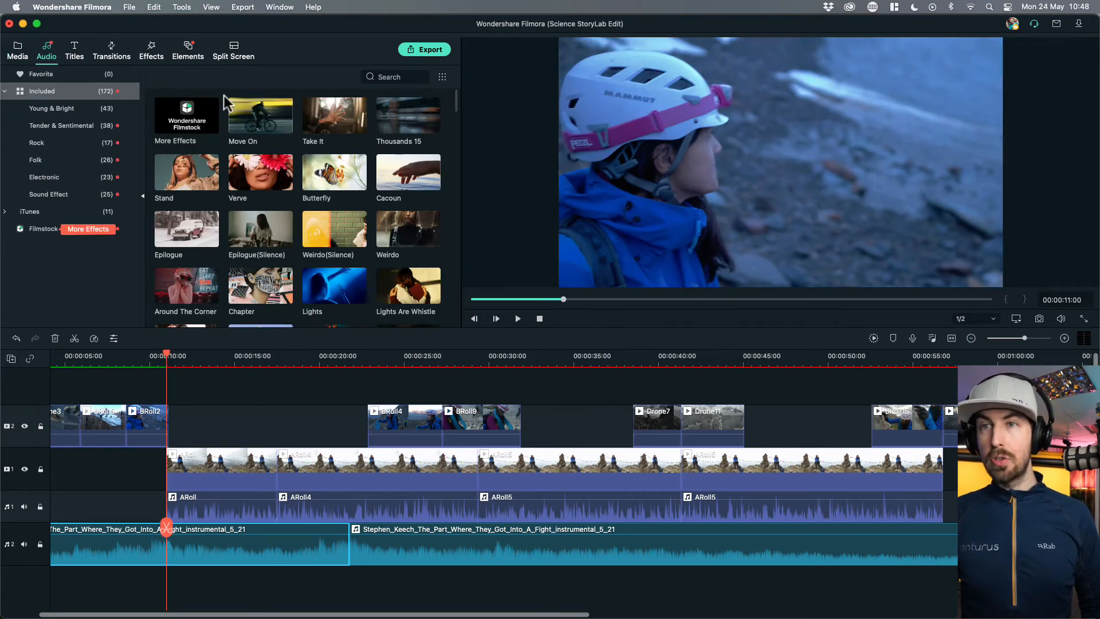
click(931, 339)
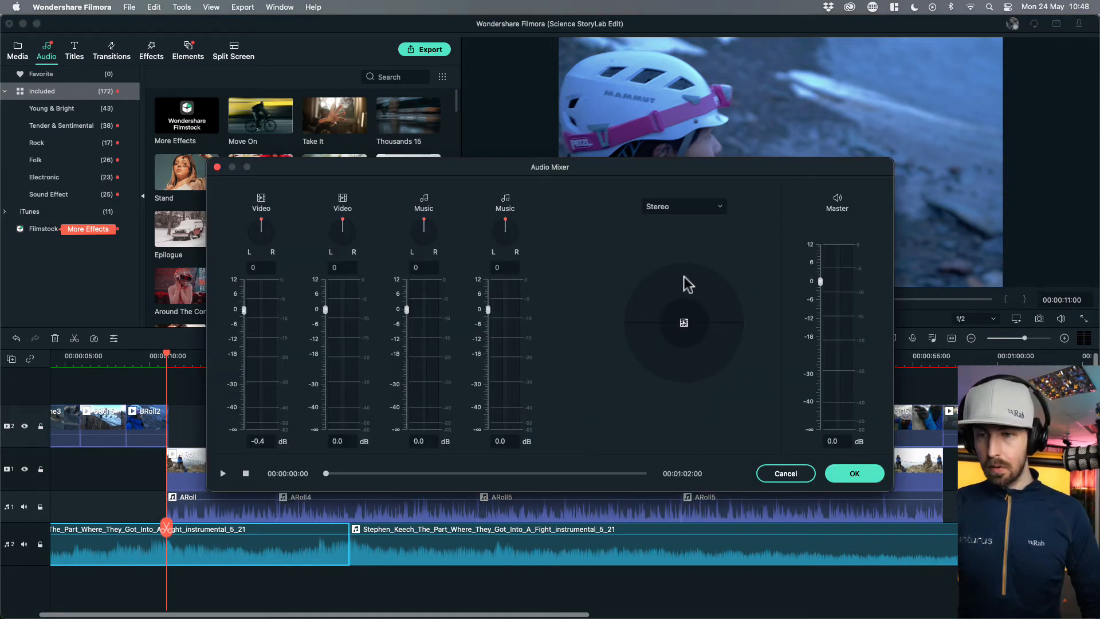
click(794, 473)
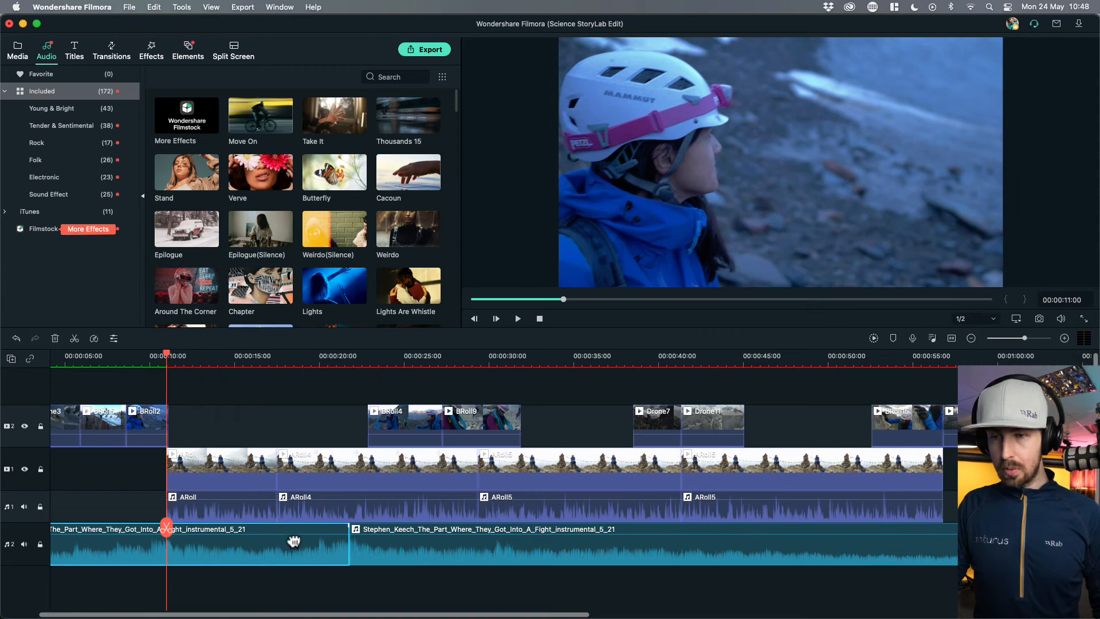
- Add volume keyframes to the first music section at 00:00:09:23 and 00:00:10:18, and lower the second keyframe to -17.6 dB
double_click(295, 546)
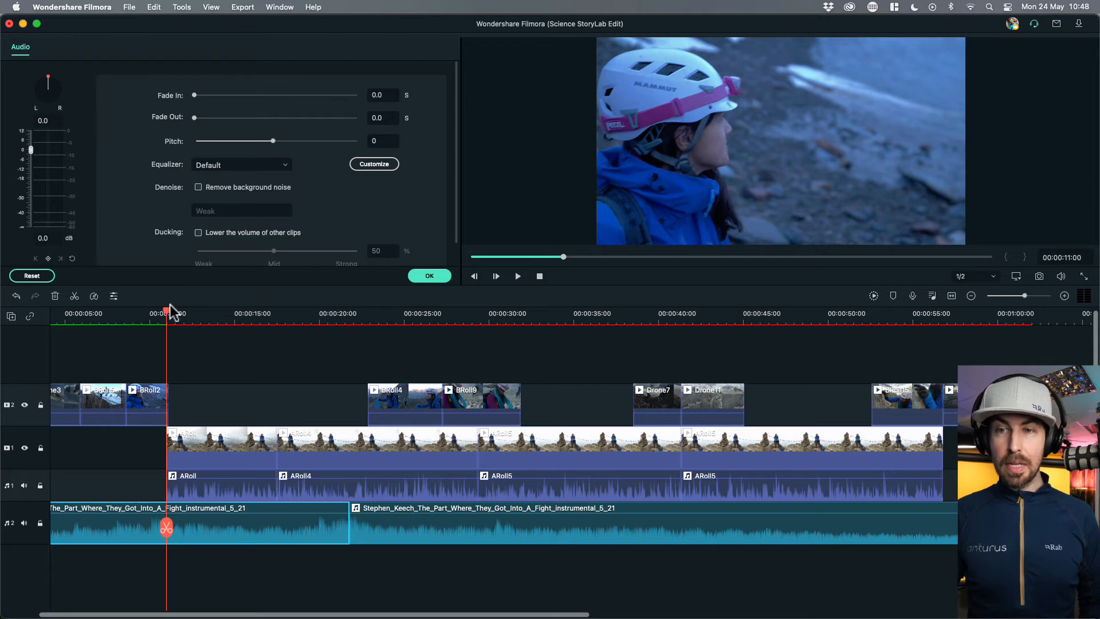
drag(164, 312, 148, 311)
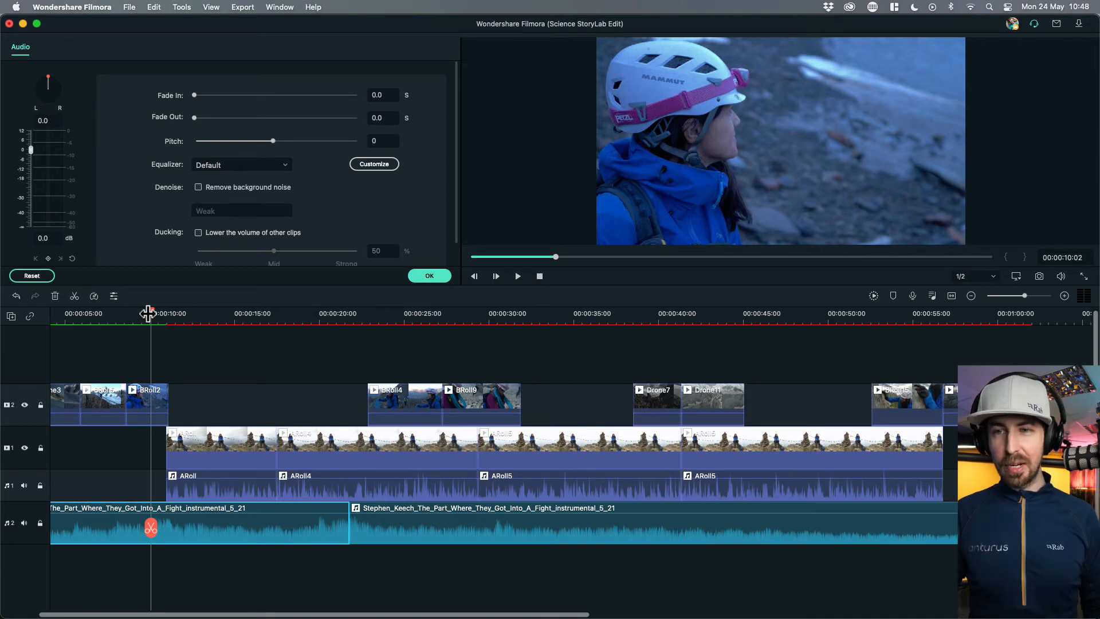
click(148, 312)
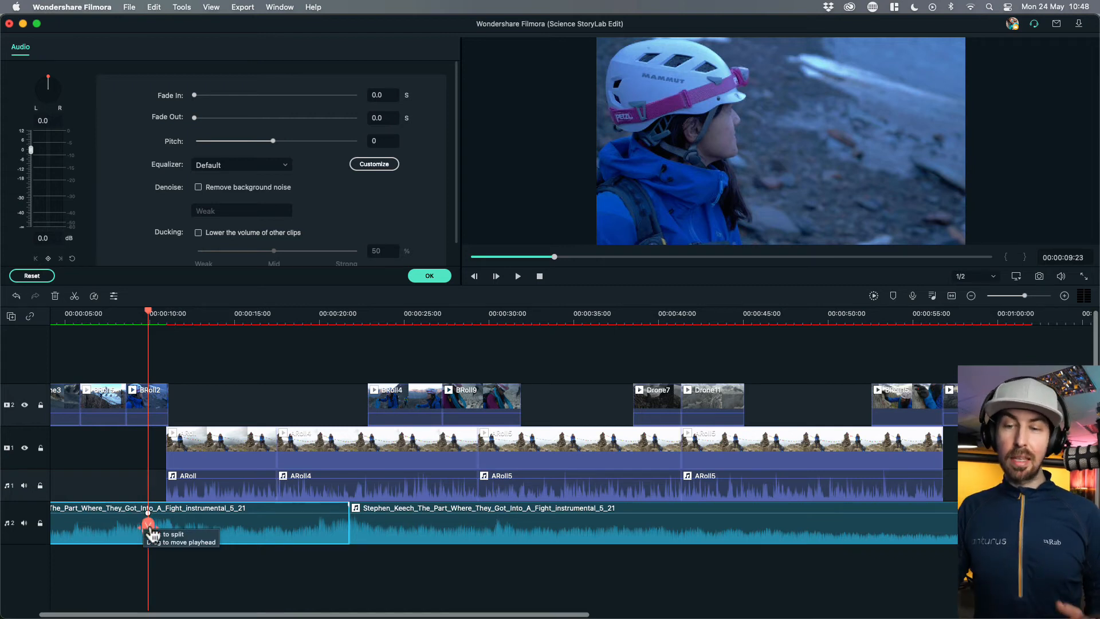
drag(152, 534, 166, 538)
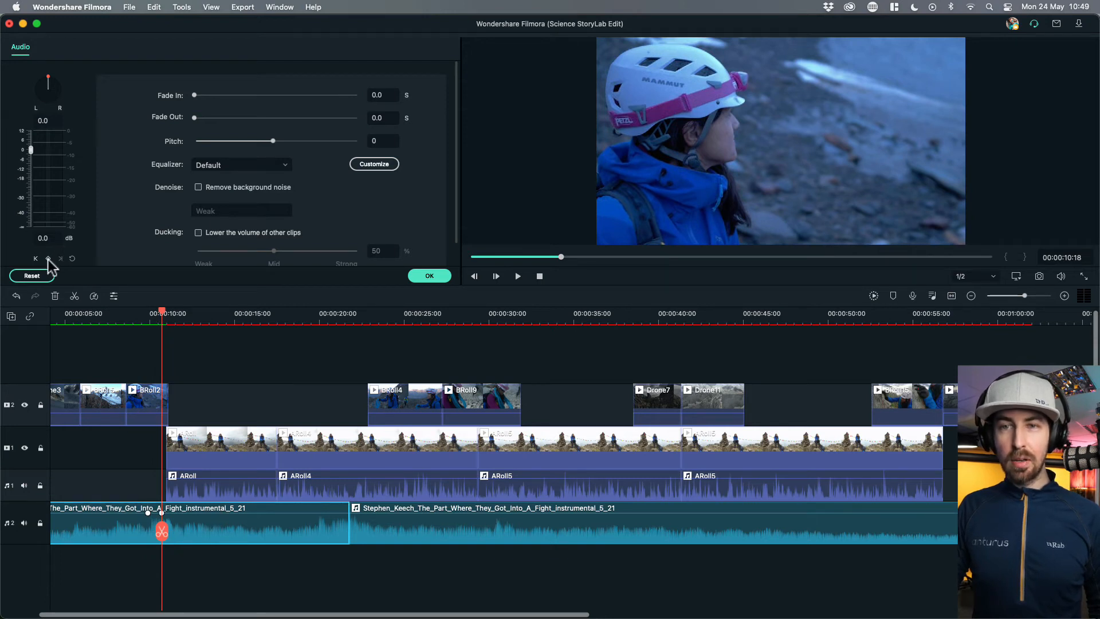
drag(162, 513, 165, 539)
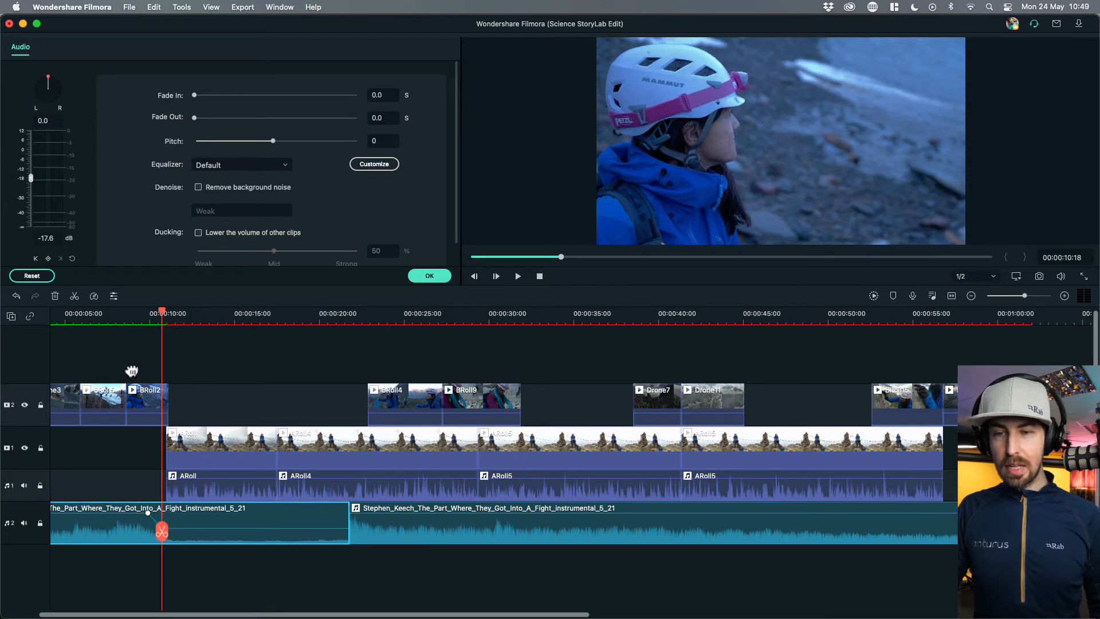
- Move both volume keyframes slightly later so the dip ends at the ARoll clip's start at -18.3 dB, and play the transition
click(118, 321)
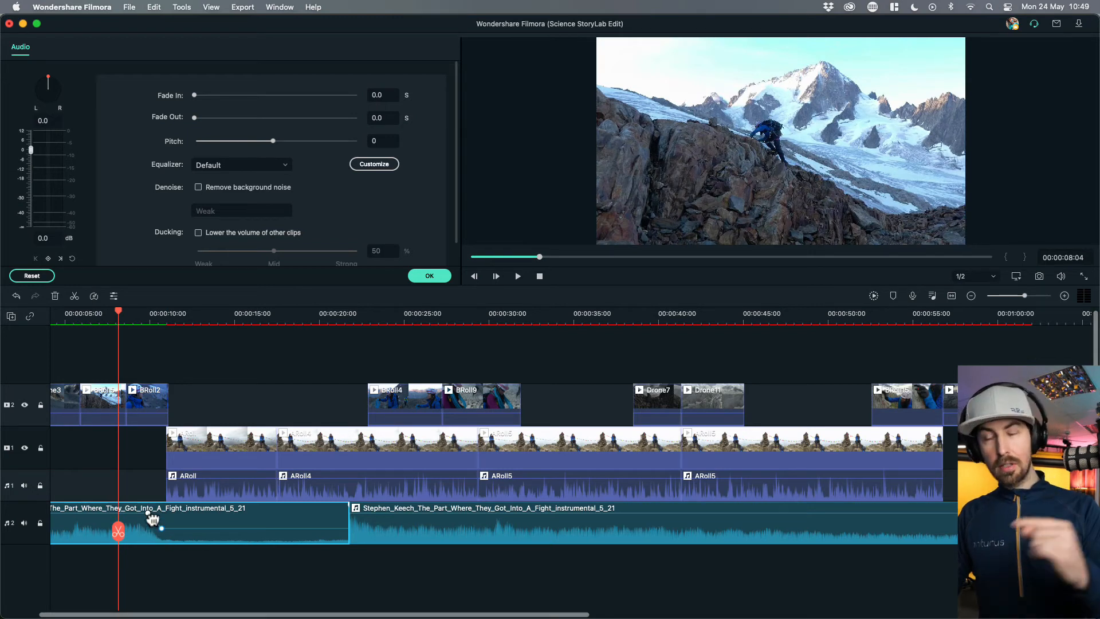
drag(144, 513, 169, 535)
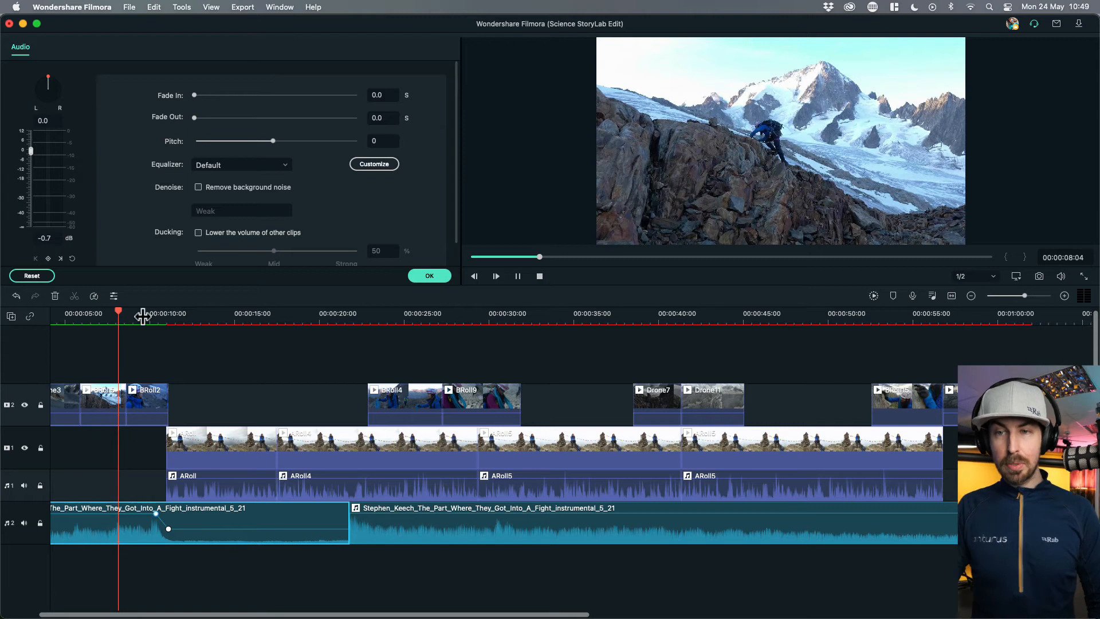
key(space)
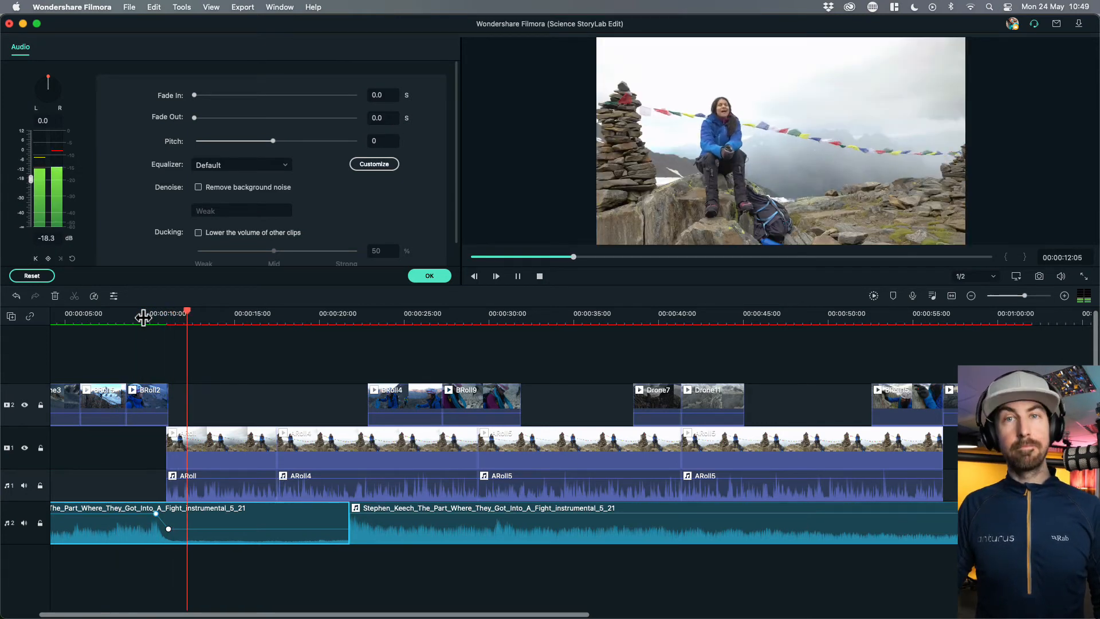
key(space)
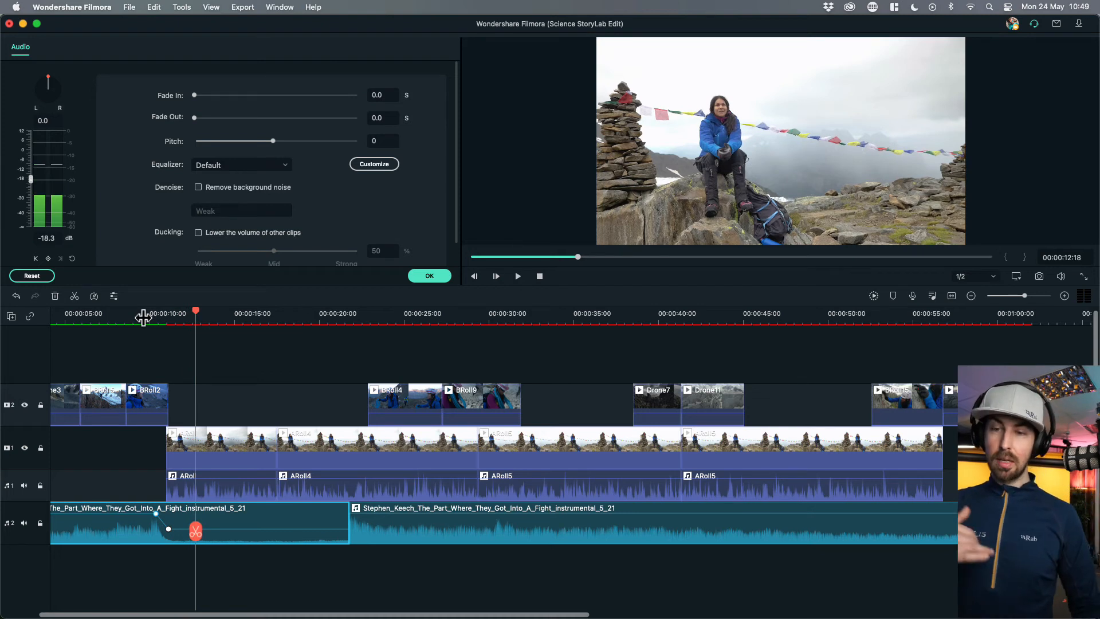
- Lower the first music section's second volume keyframe to -23.2 dB and play the interview over the music
click(168, 528)
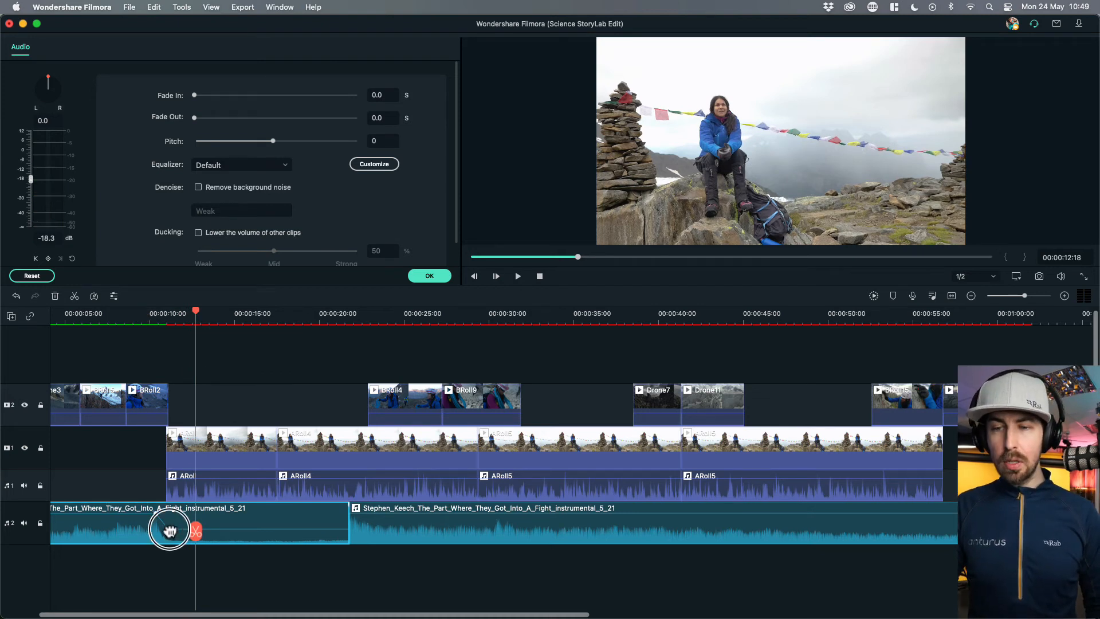
drag(168, 530, 171, 534)
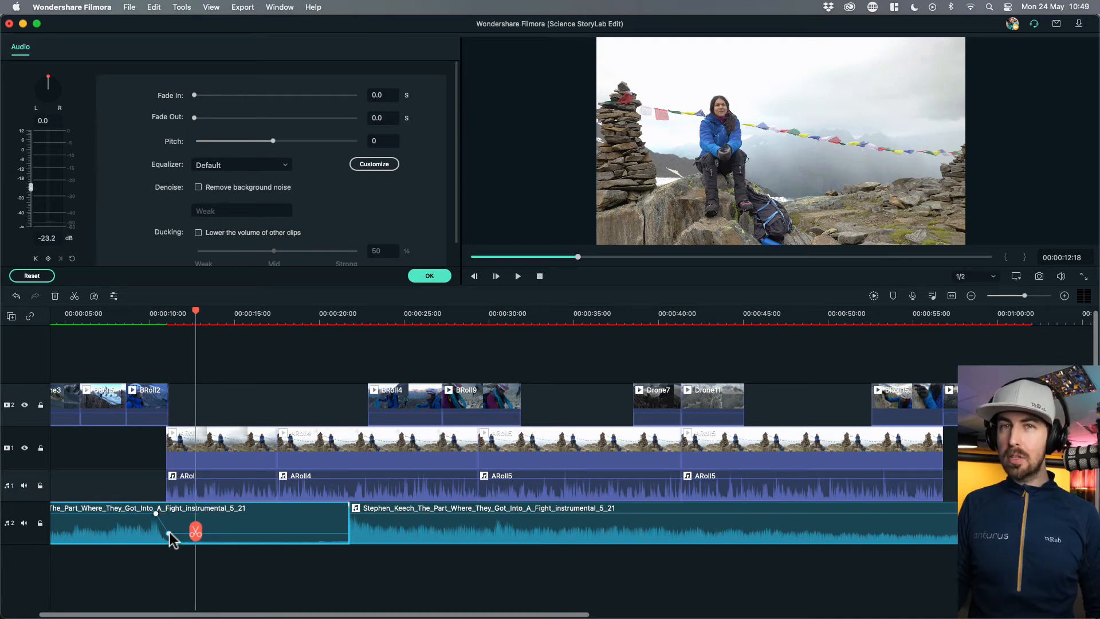
key(space)
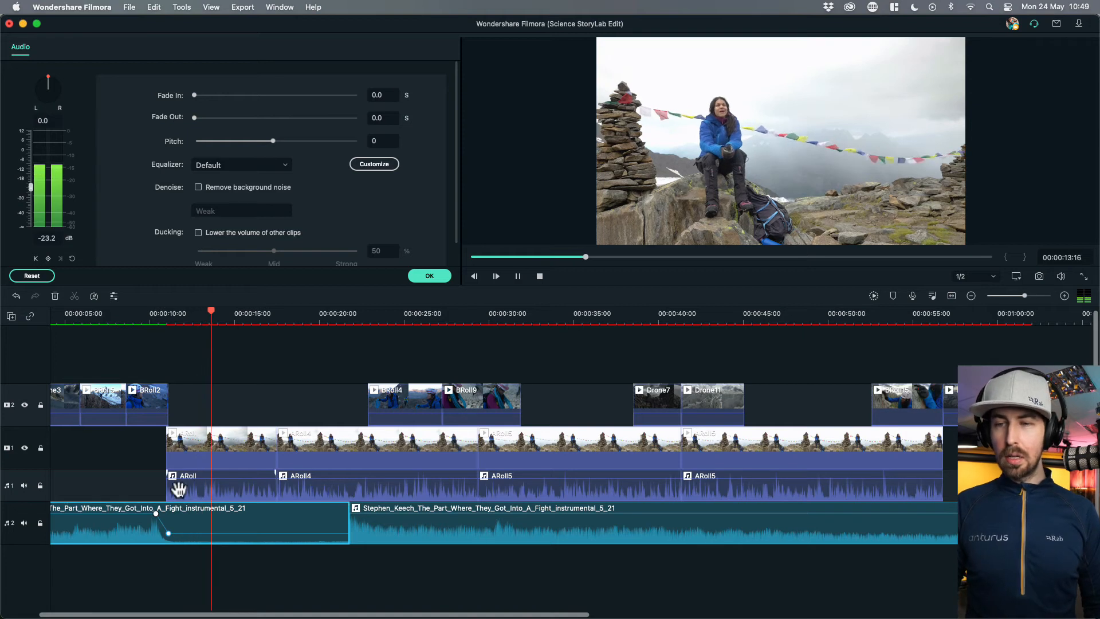
key(space)
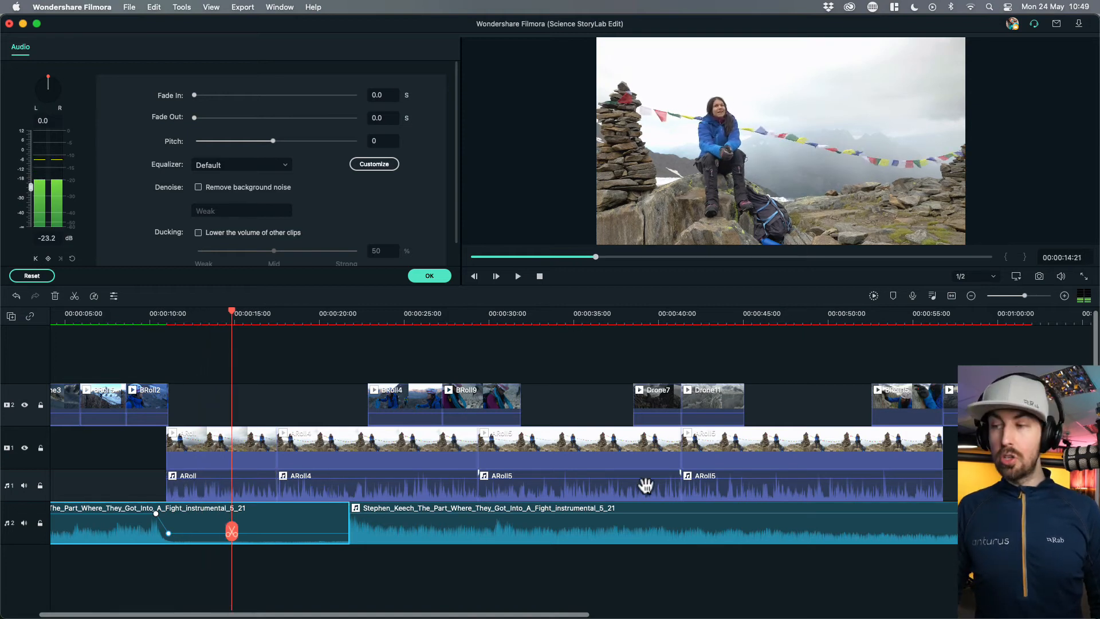
- Add volume keyframes to the second music section at 00:00:56:07 and 00:00:57:04, and lower the first one to -25.2 dB
click(935, 316)
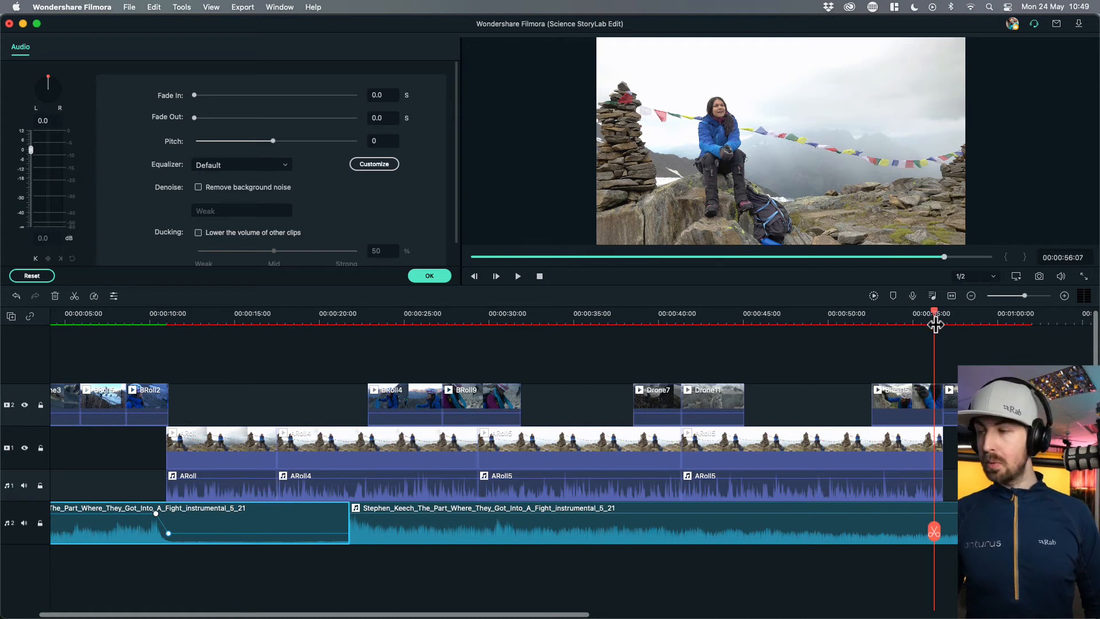
click(974, 524)
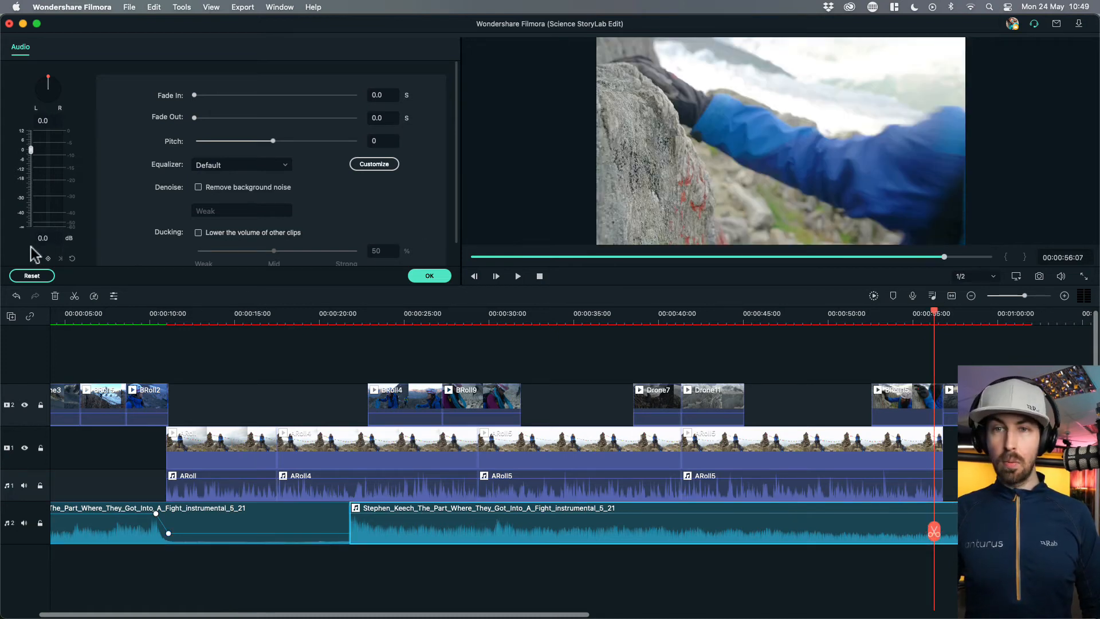
key(space)
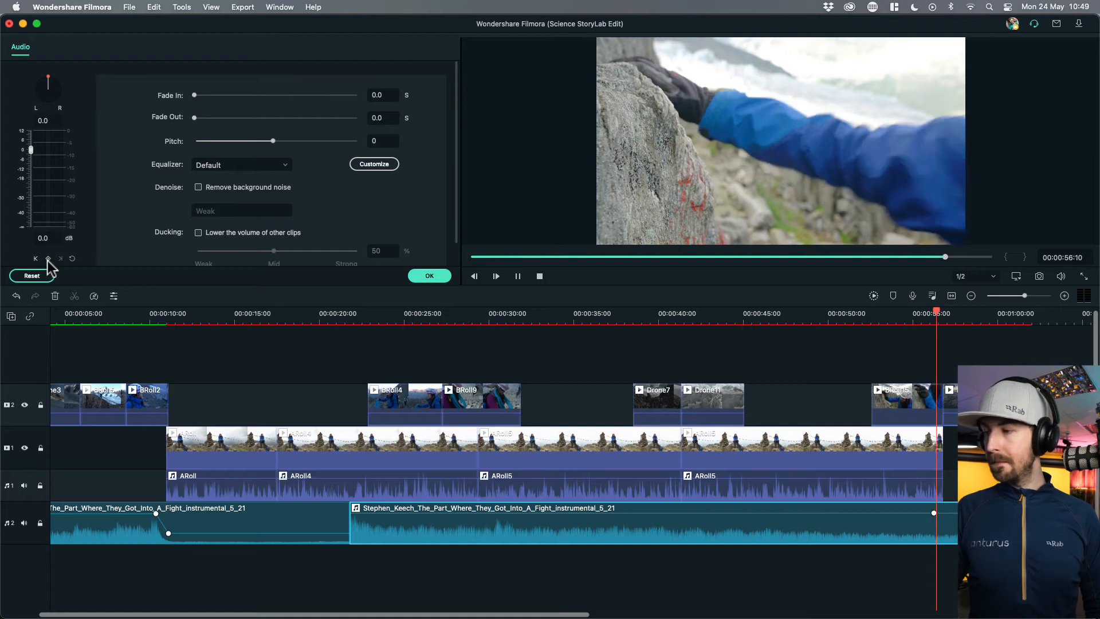
click(49, 259)
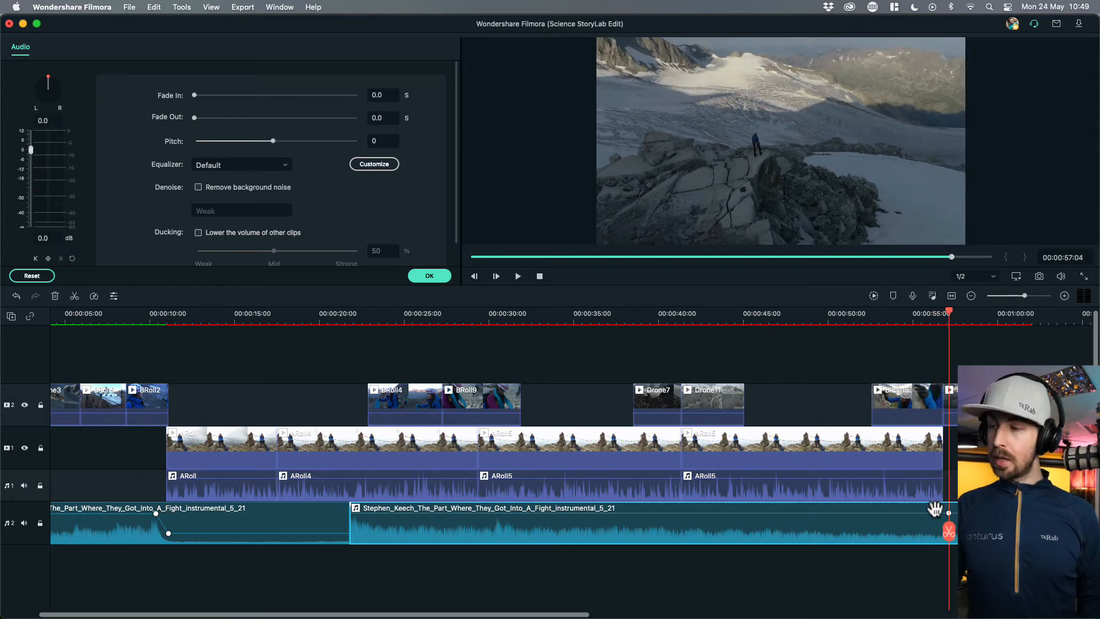
drag(935, 511, 936, 535)
- Play back the join between the two music sections and the volume rise at the end of the interview
click(336, 319)
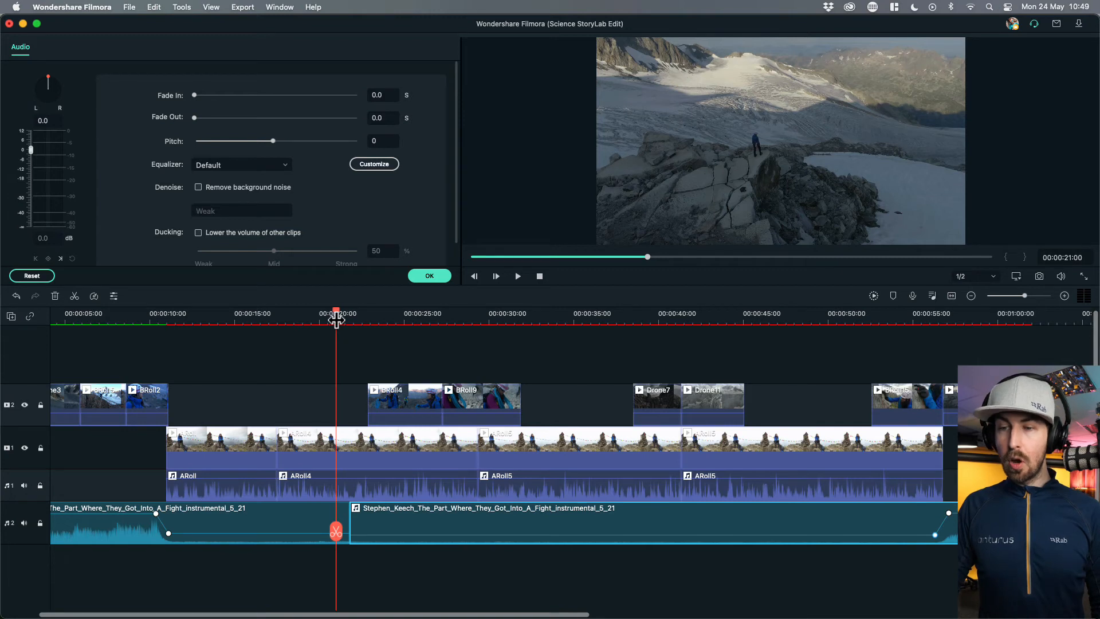
key(space)
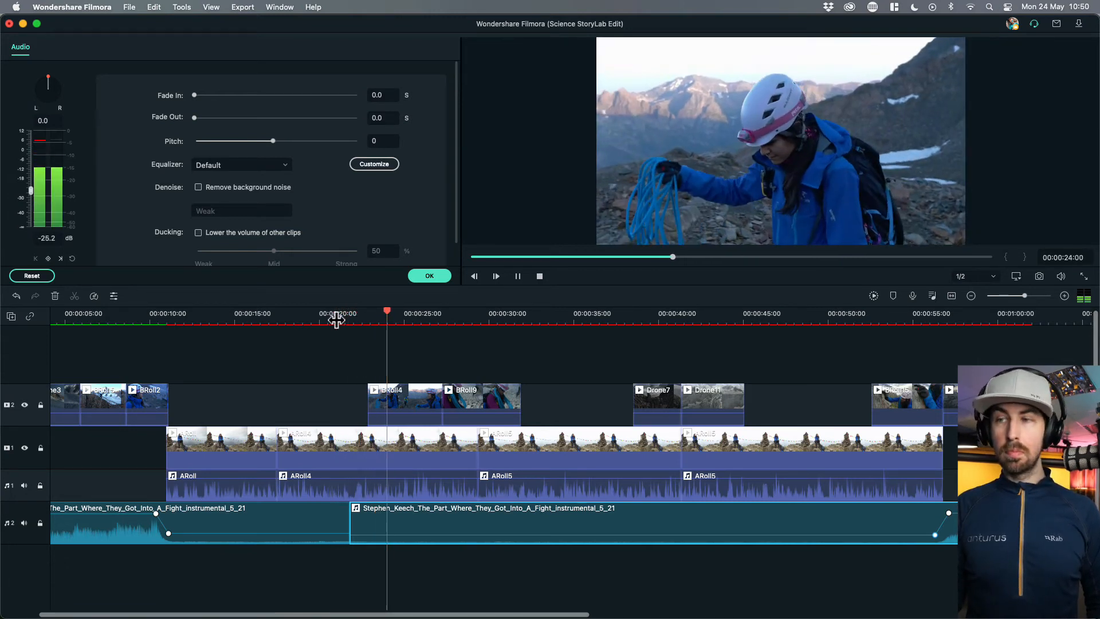
key(space)
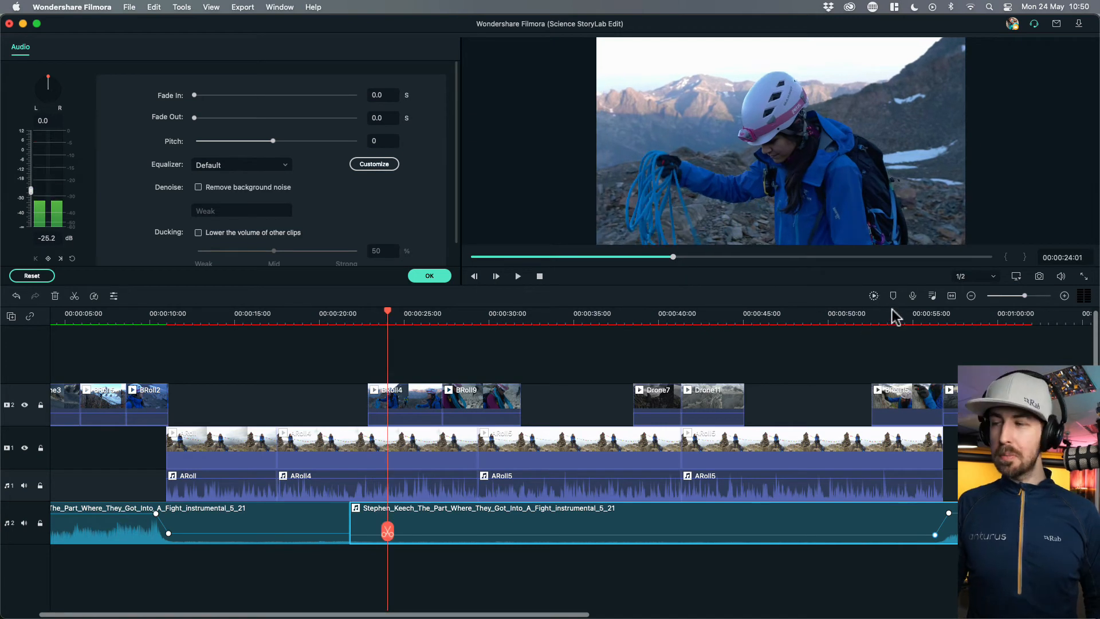
click(903, 314)
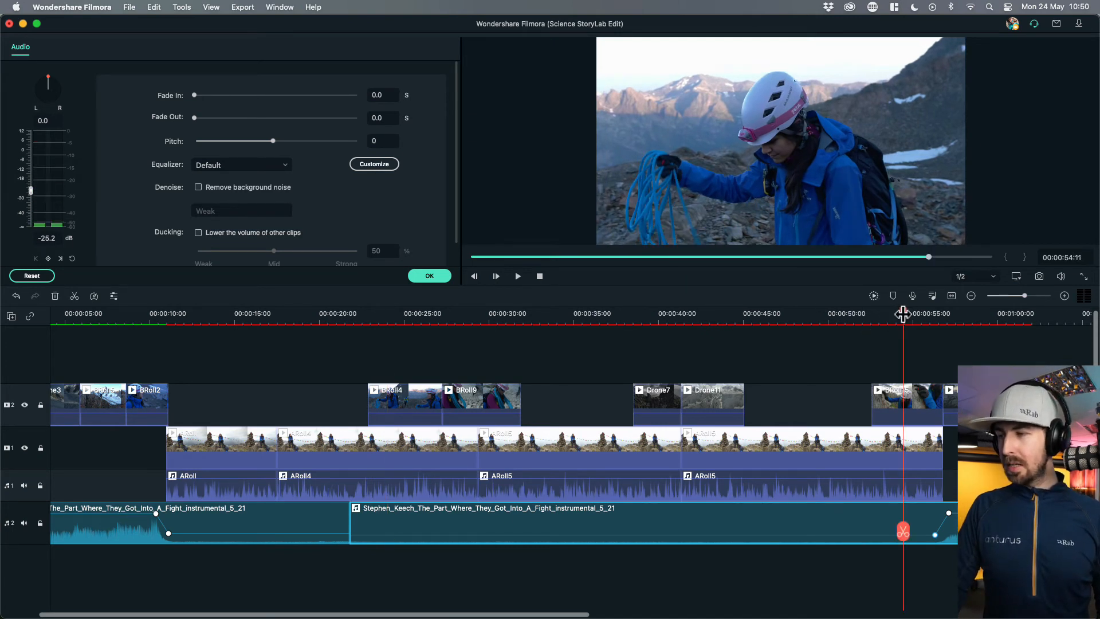
key(space)
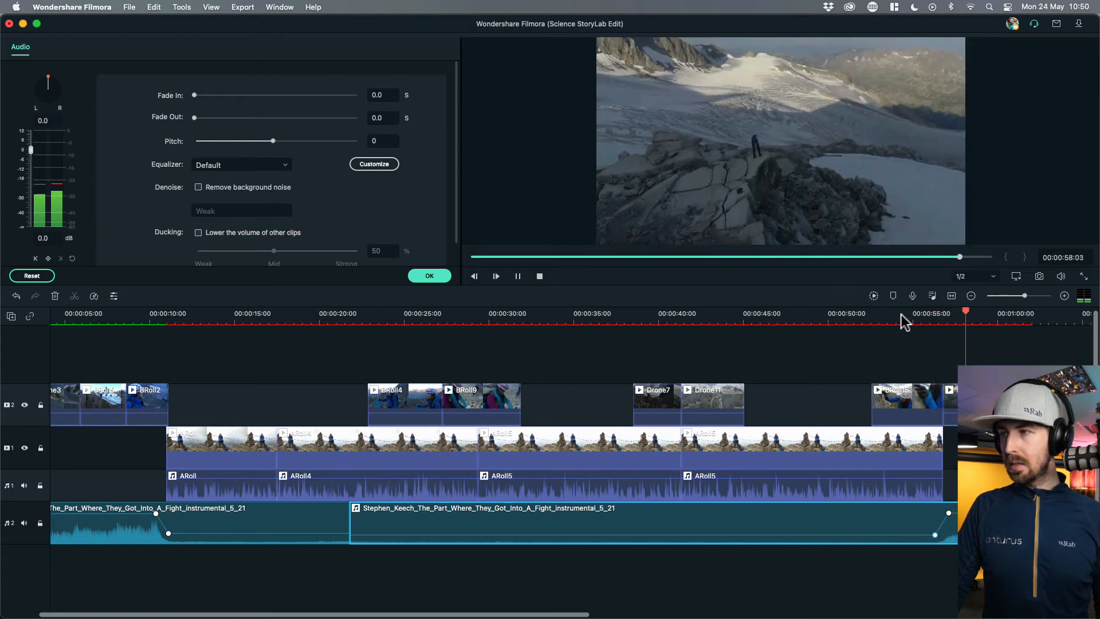
key(space)
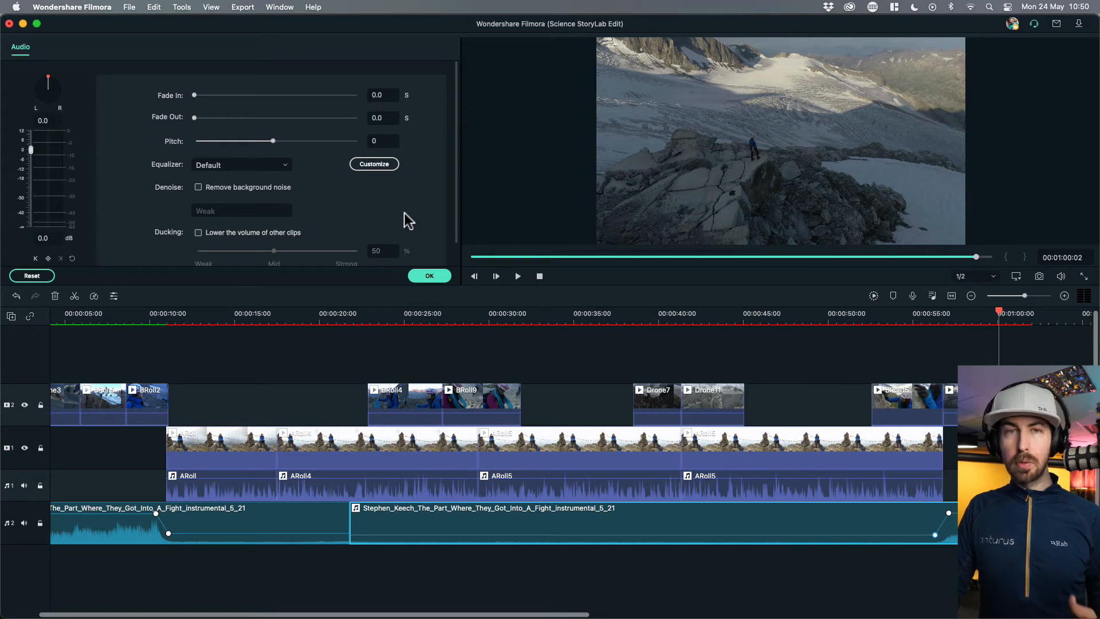
- Close the music section's audio settings and play the edit from the start of the interview
scroll(434, 224, down, 2)
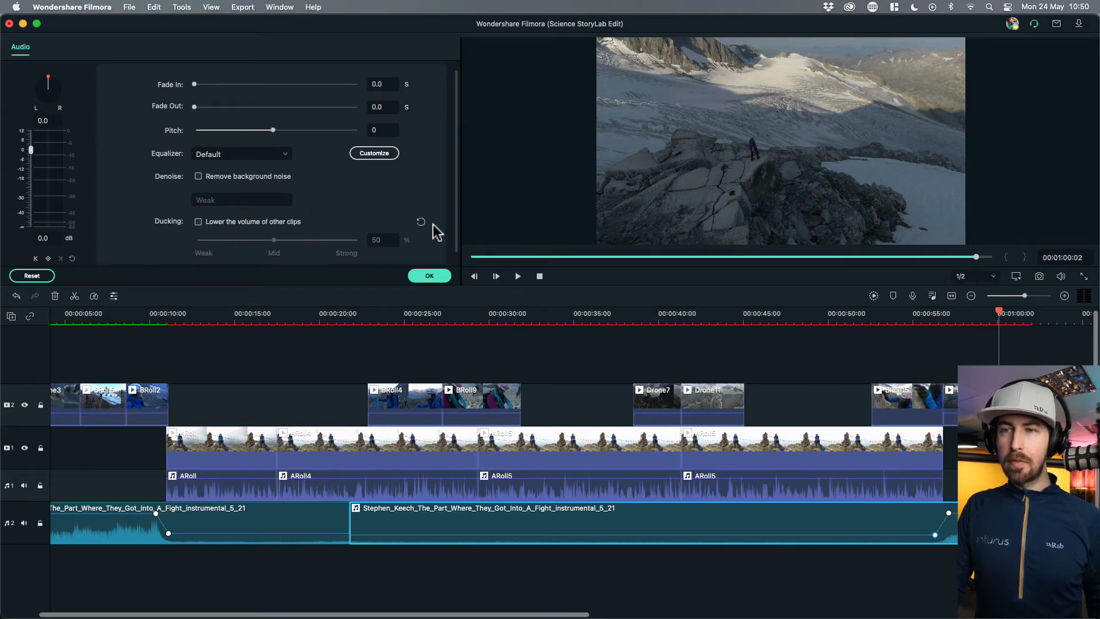
scroll(433, 225, up, 2)
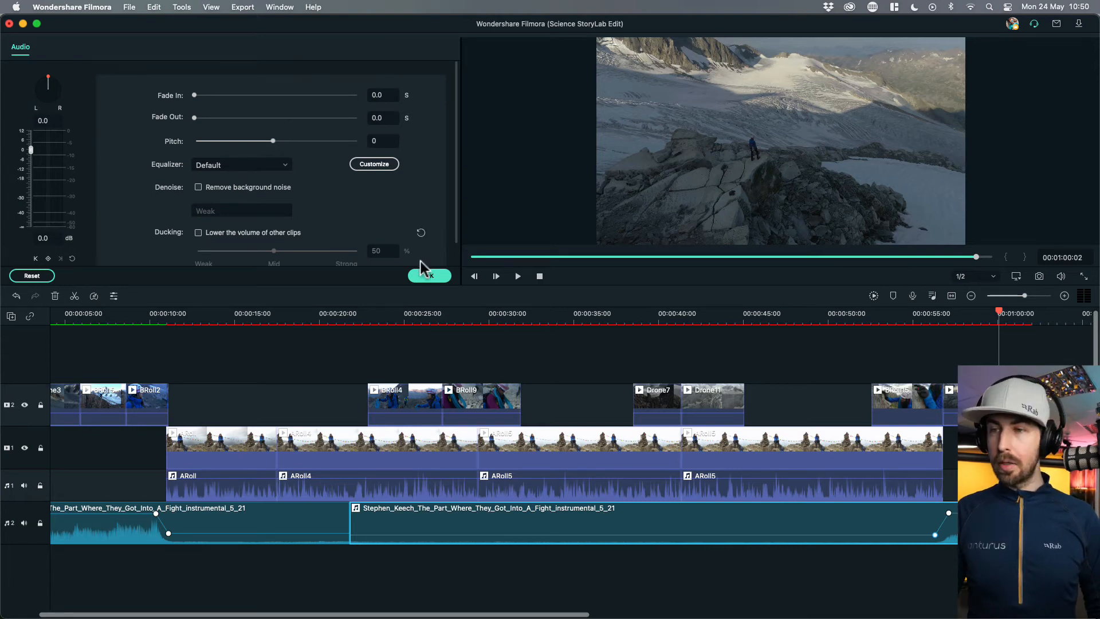
click(430, 276)
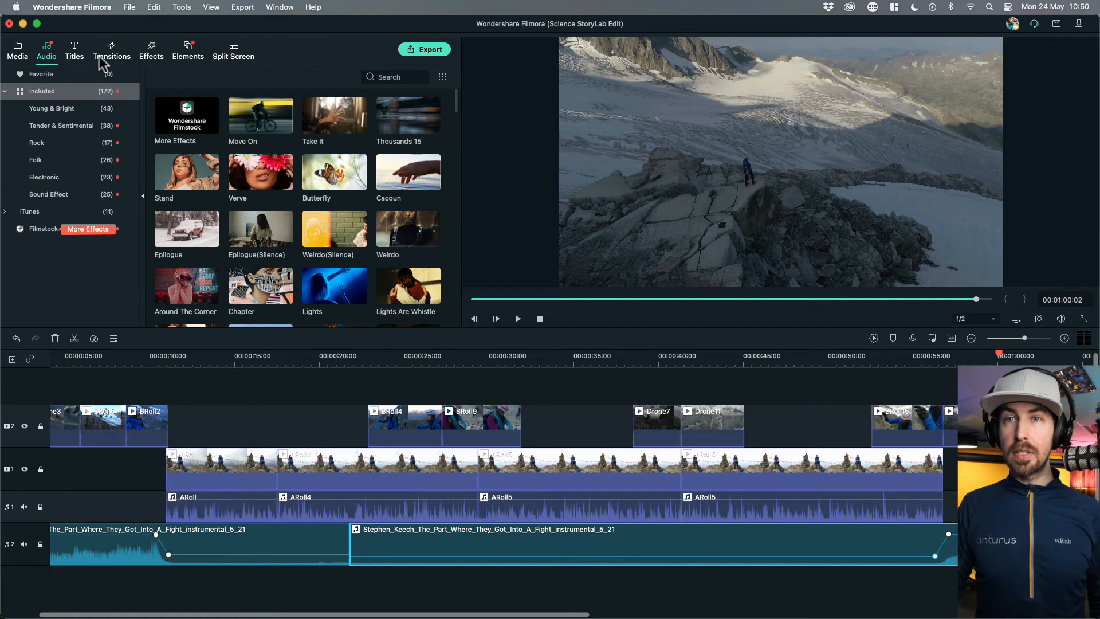
click(169, 360)
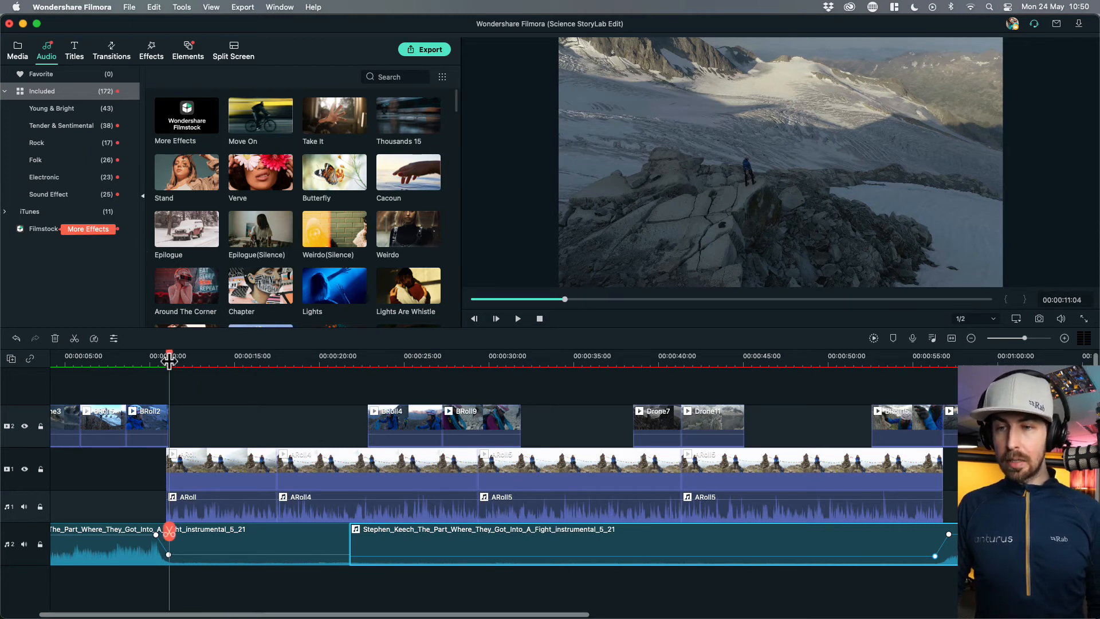
key(space)
key(space)
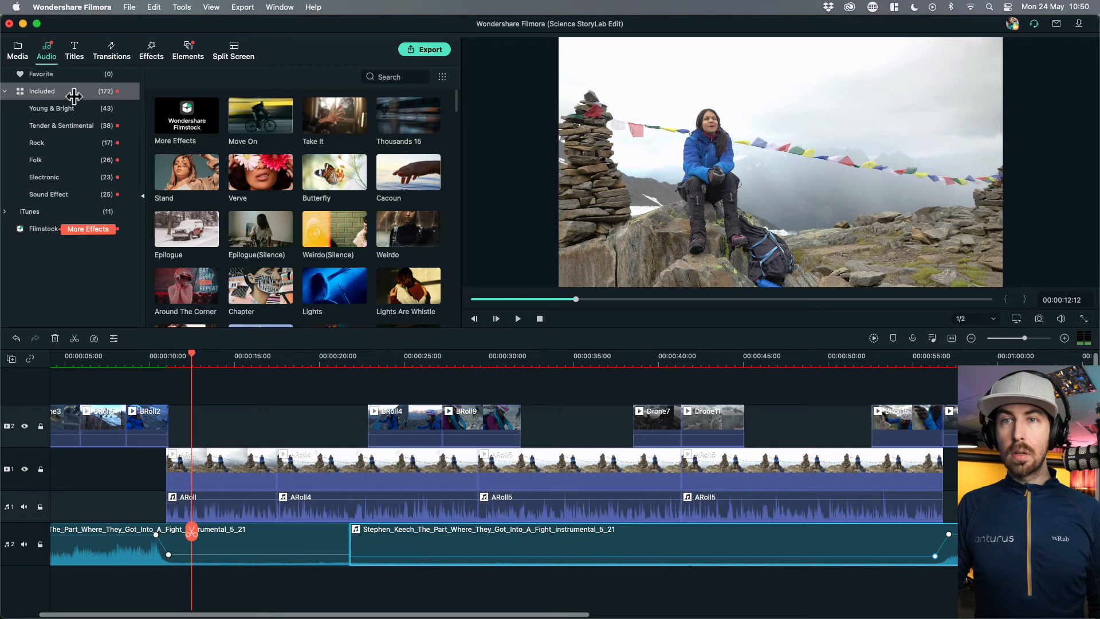
- Preview the Callout 5, Burst and Title 1 templates in the titles library
click(75, 51)
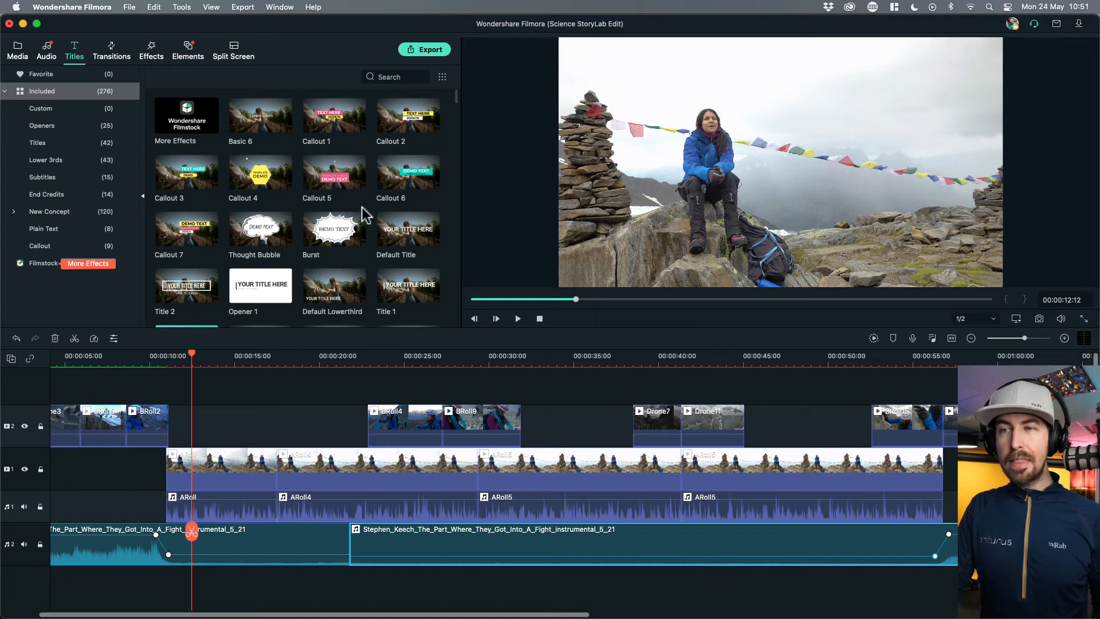
click(333, 183)
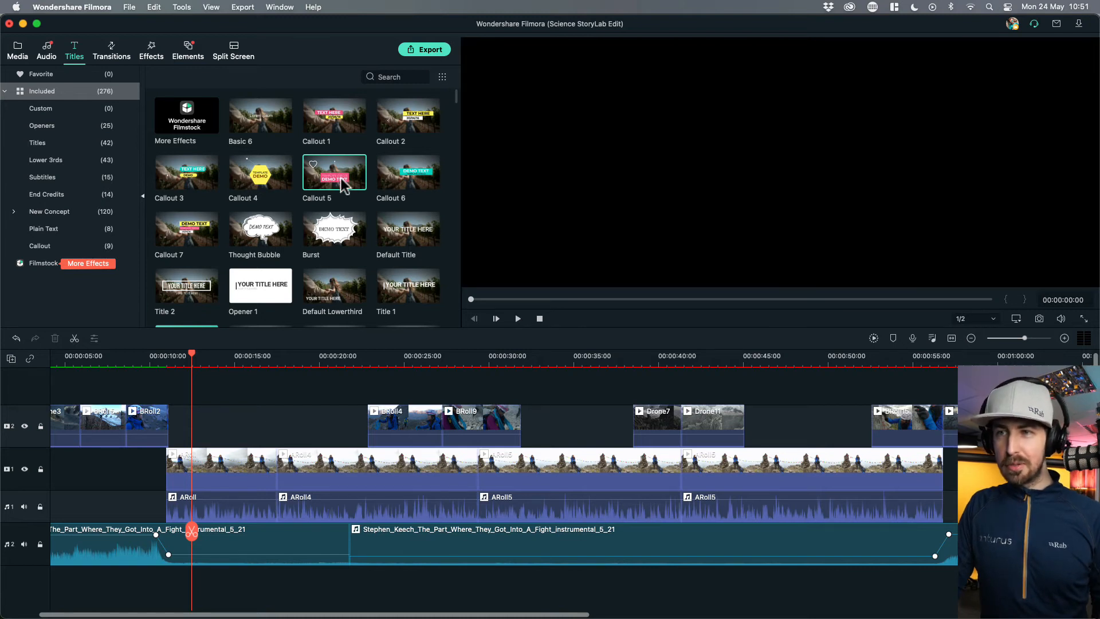
key(space)
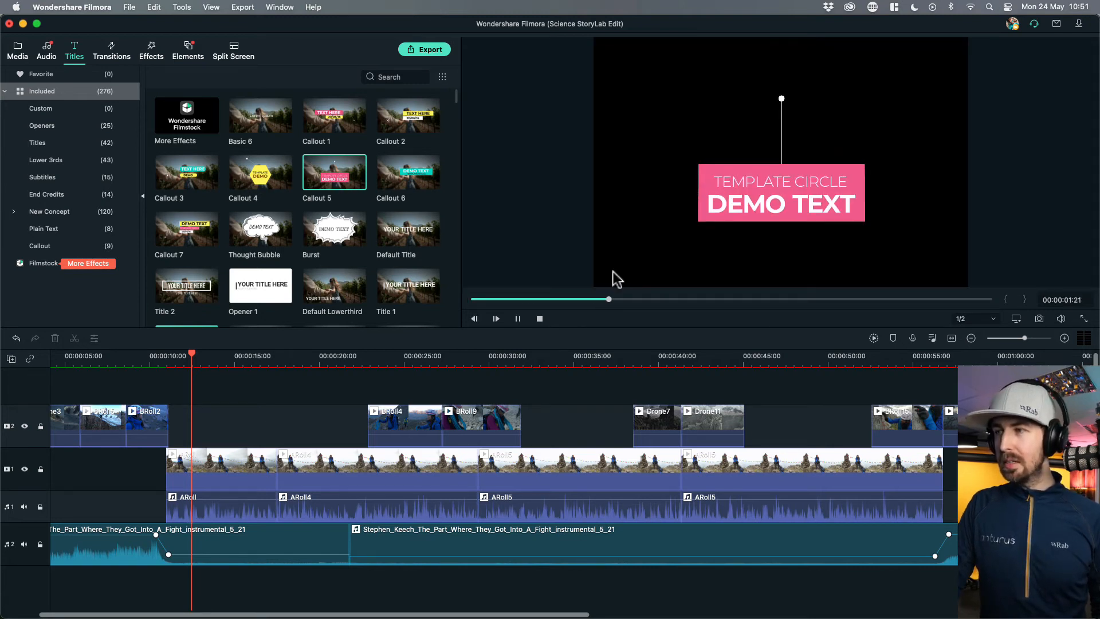
click(343, 241)
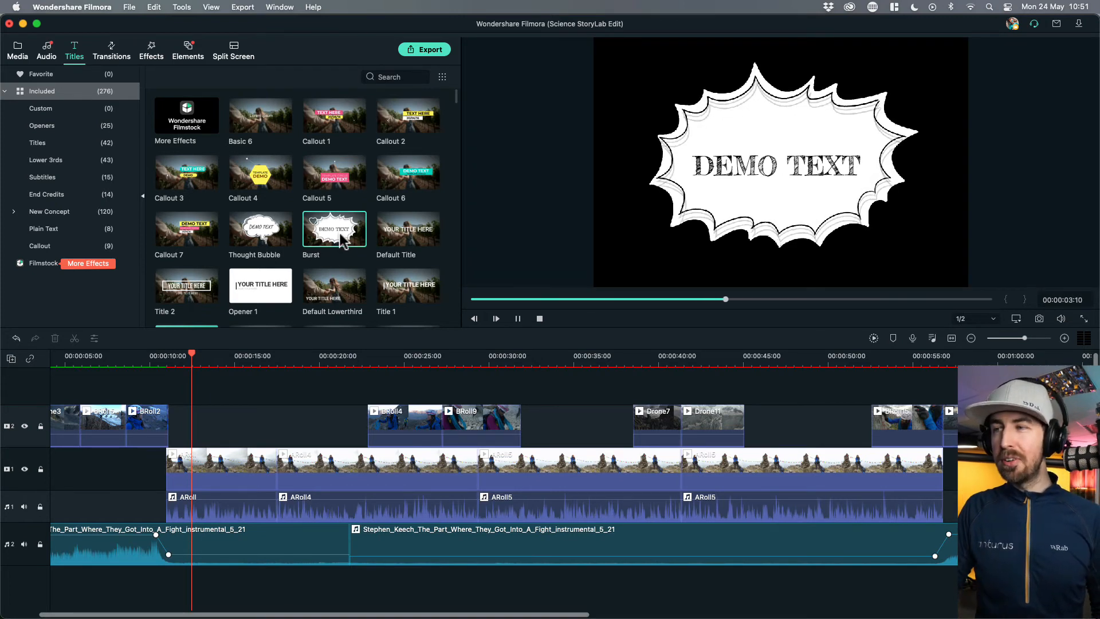
click(403, 289)
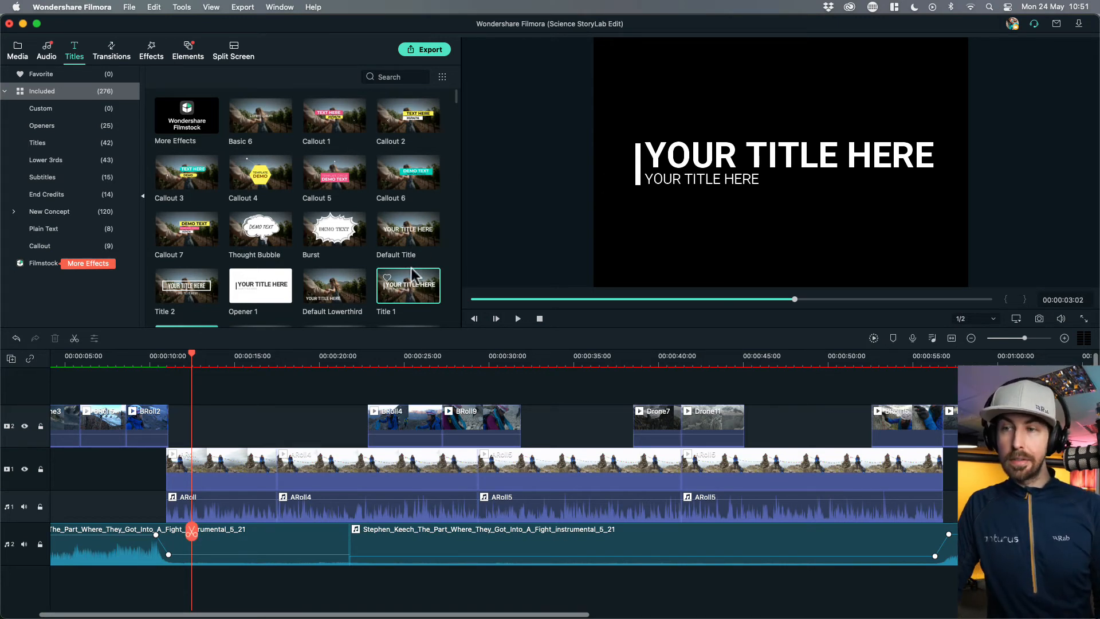
- Place the Title 1 template above the ARoll interview clip and align its end with that clip's end
drag(414, 289, 198, 427)
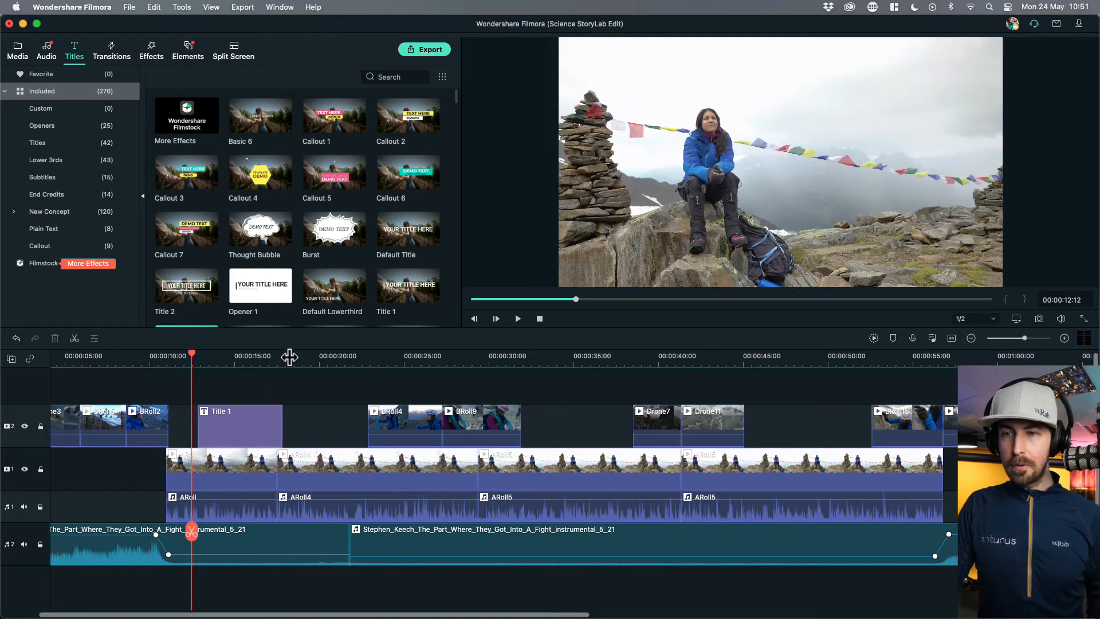
click(266, 358)
drag(1024, 338, 1029, 339)
drag(538, 437, 521, 438)
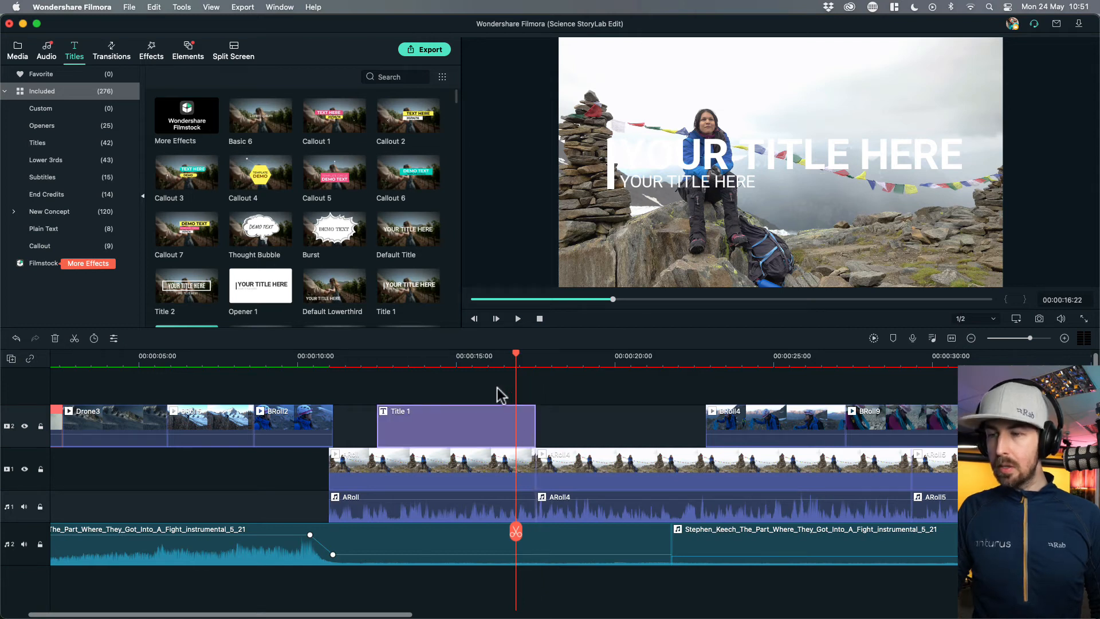
- Replace the large main line of the Title 1 clip with the interviewee's first name in capitals
key(space)
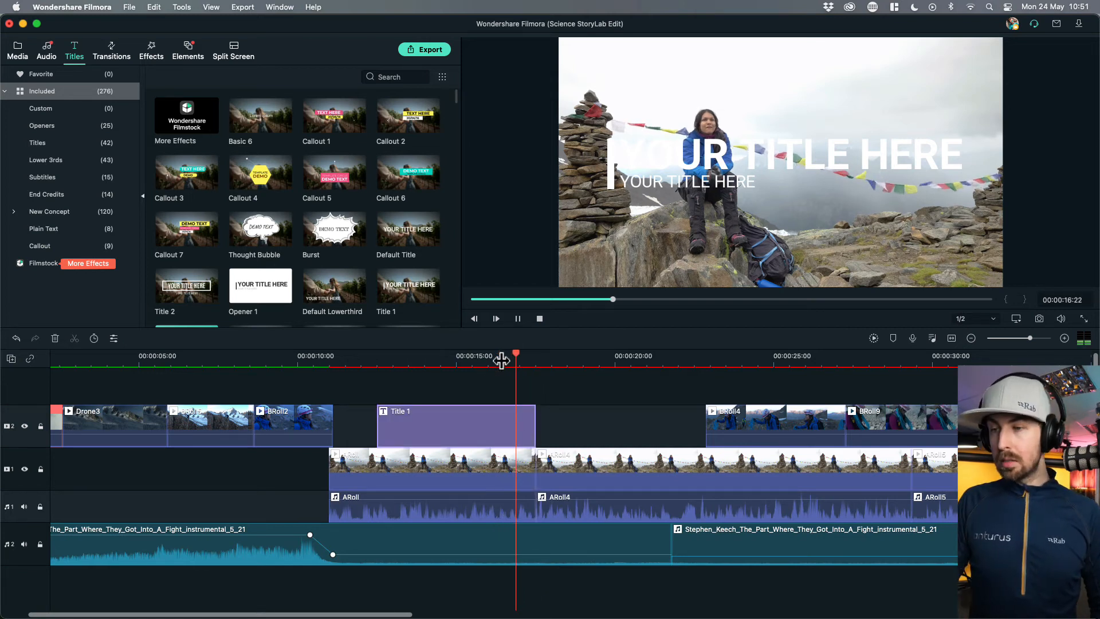
click(515, 360)
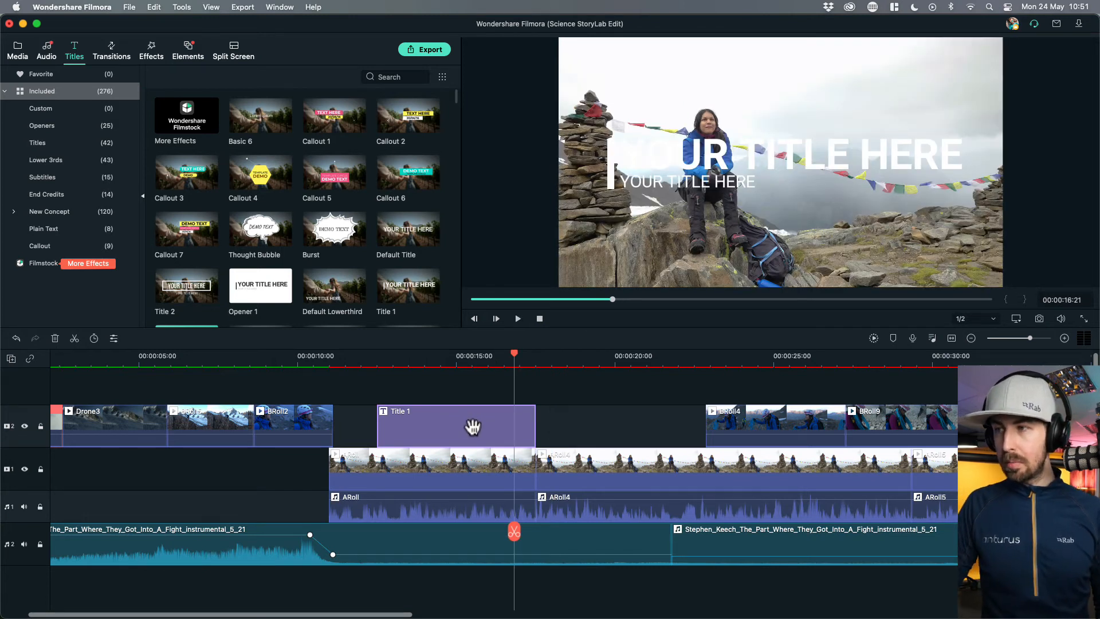
double_click(677, 167)
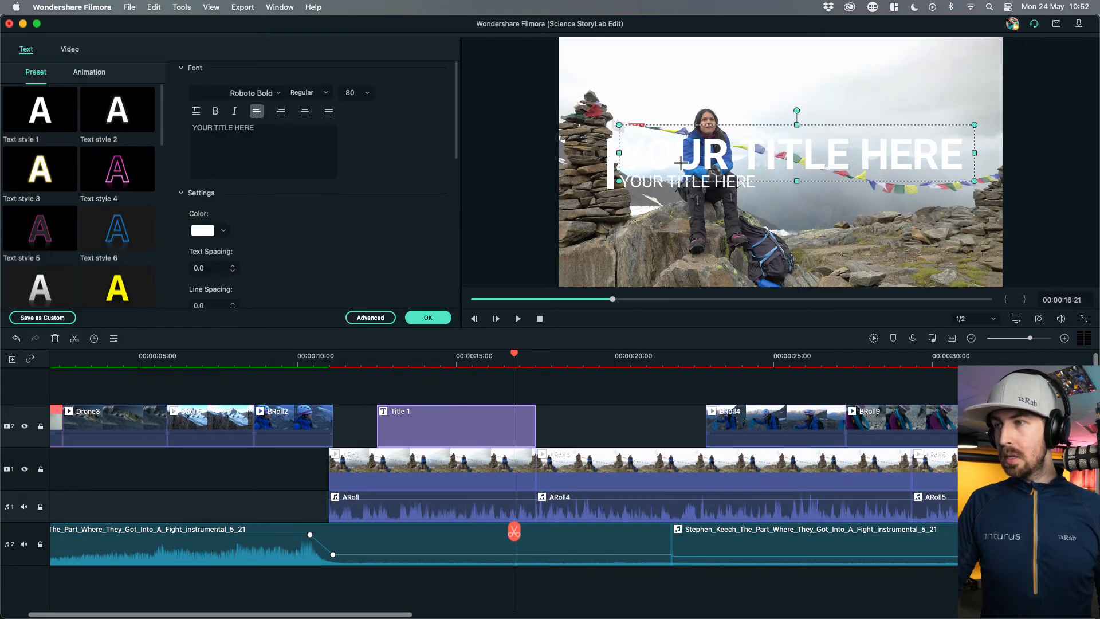
text(TA)
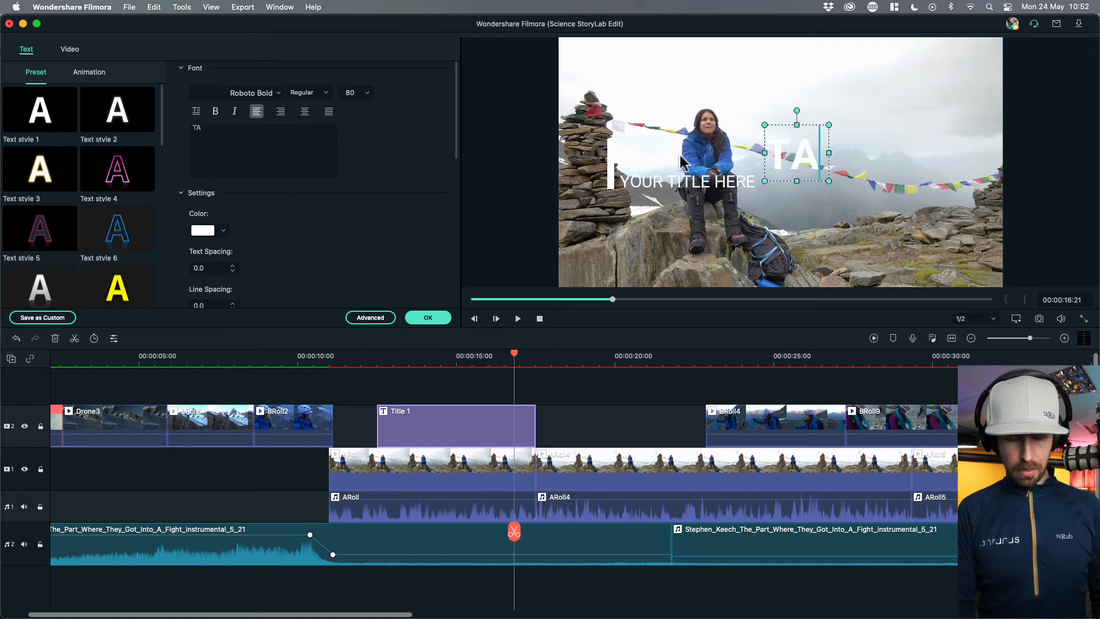
text(MARS)
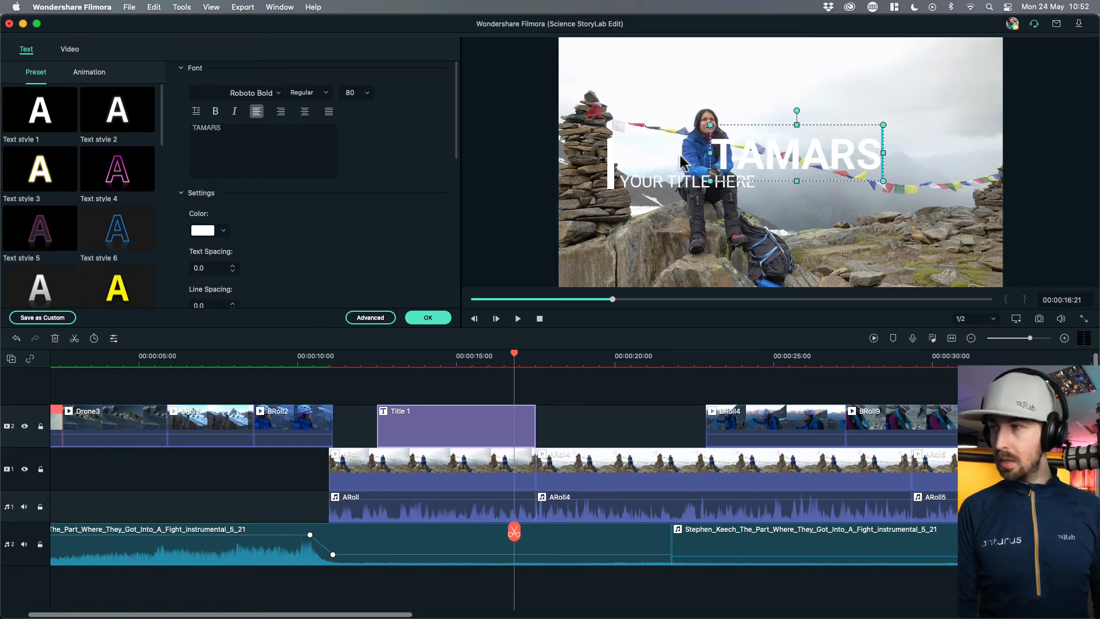
key(BackSpace)
text(A)
- Replace the title's smaller second line with CLIMBER/SCIENTIST
double_click(658, 183)
text(C)
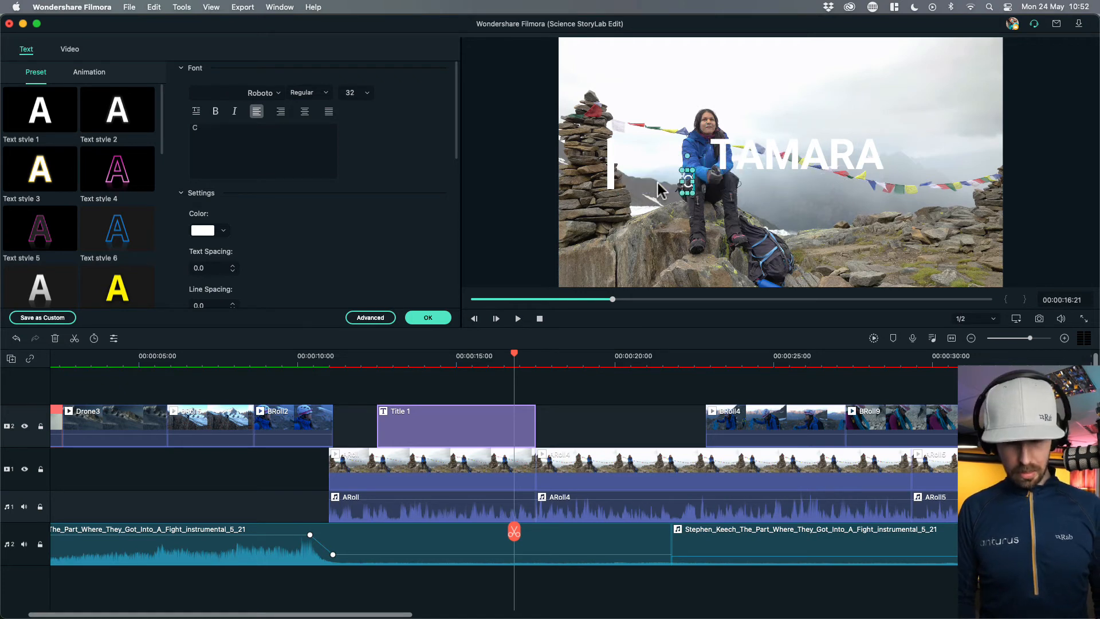
text(LIMBER/SCIENC)
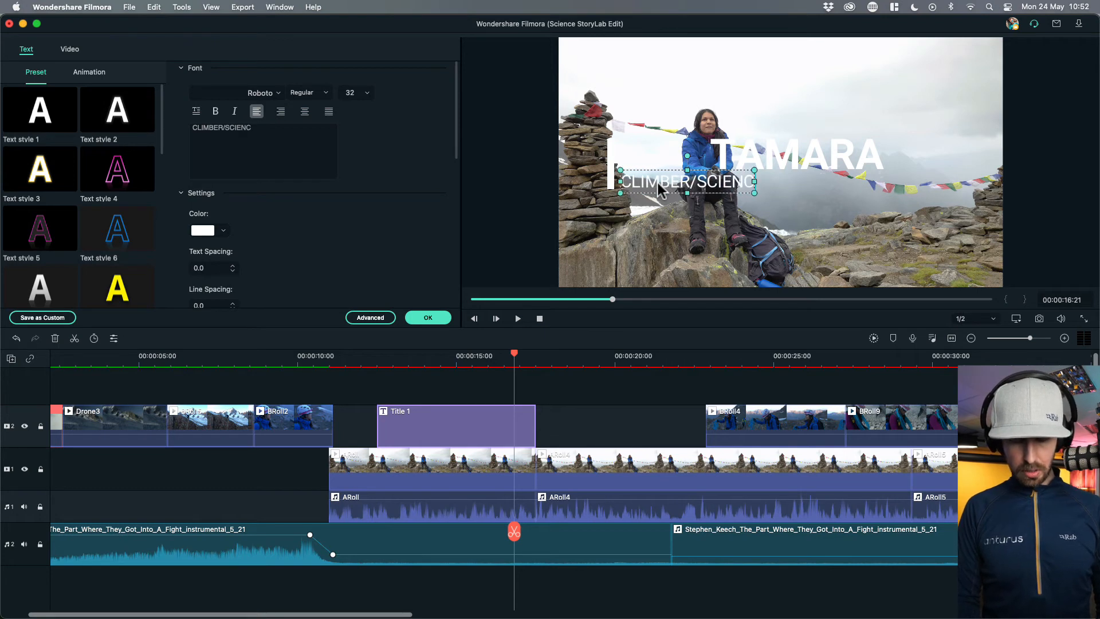
key(BackSpace)
text(T)
key(BackSpace)
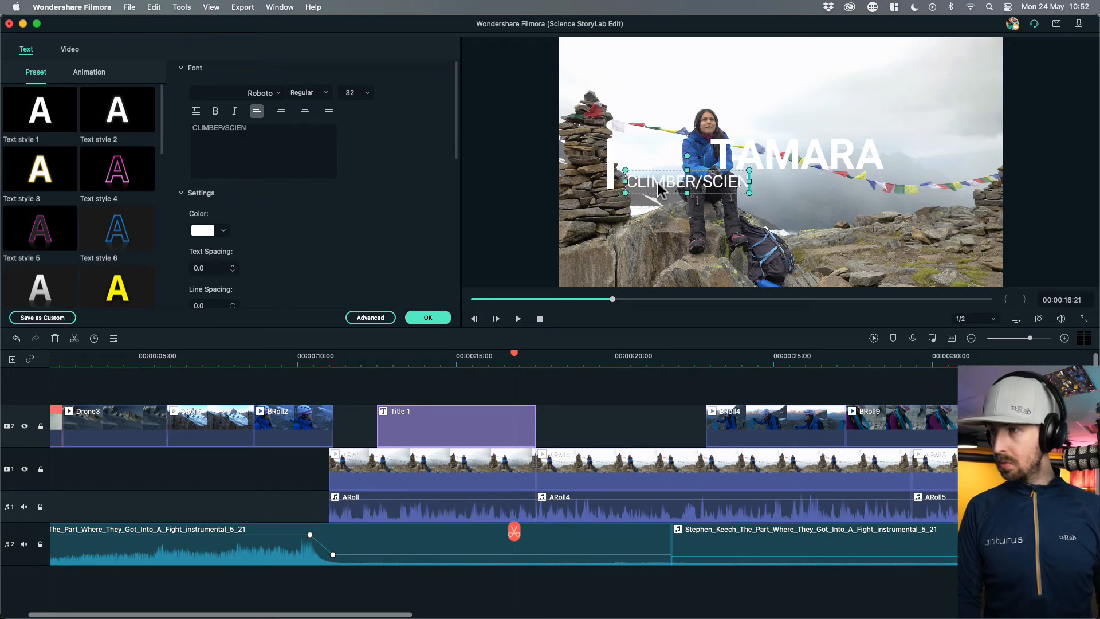
text(TIST)
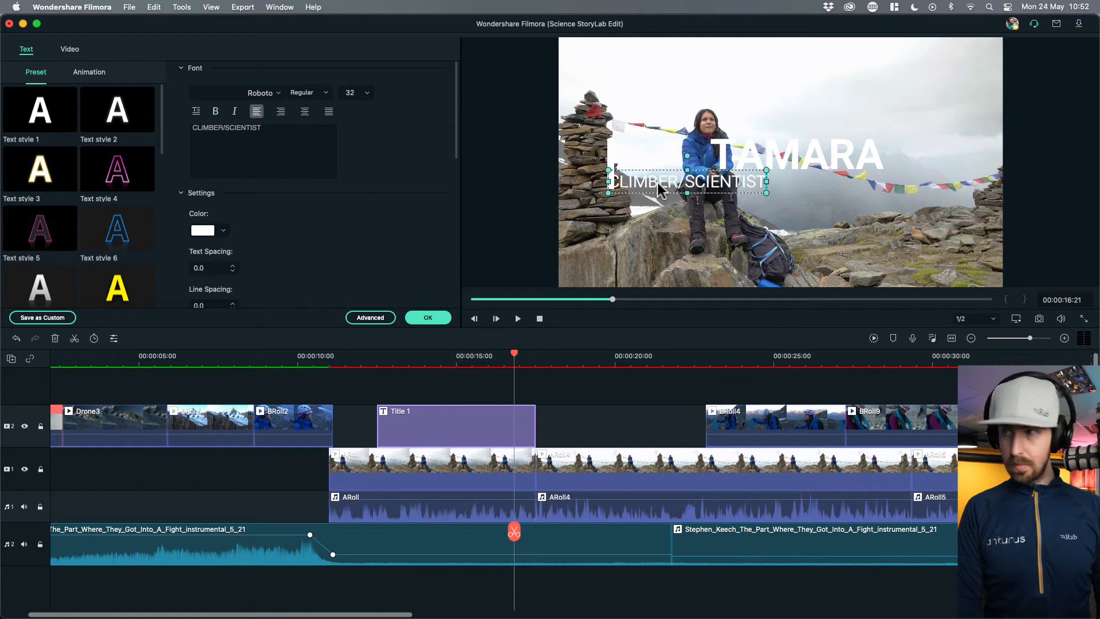
- Move the name line and the CLIMBER/SCIENTIST line so both start just beside the title's vertical bar
click(724, 158)
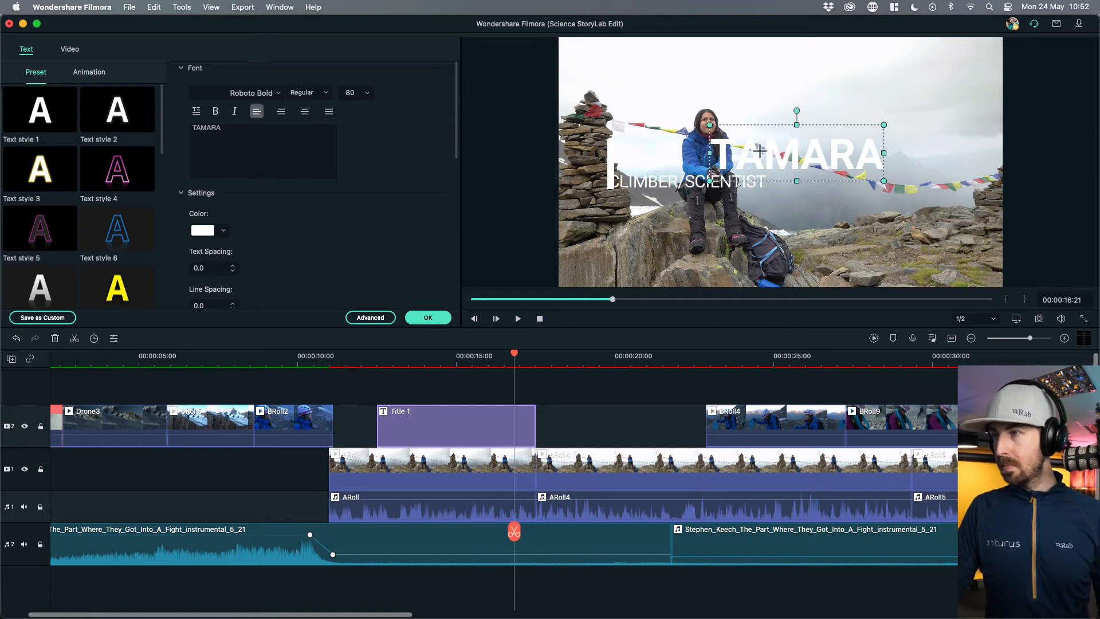
drag(769, 150, 679, 152)
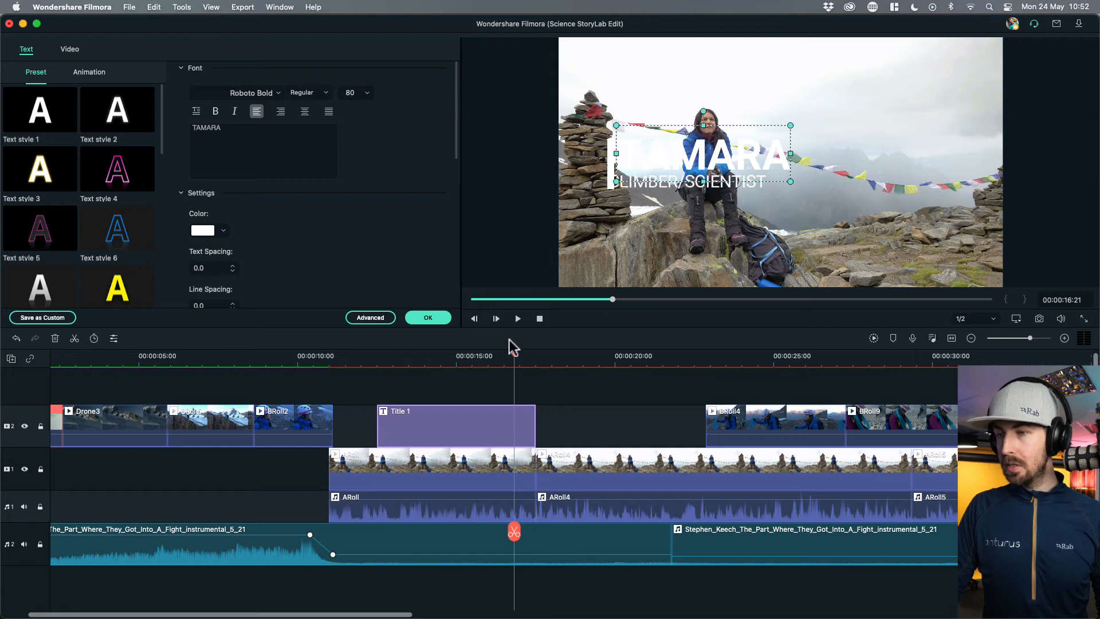
click(687, 187)
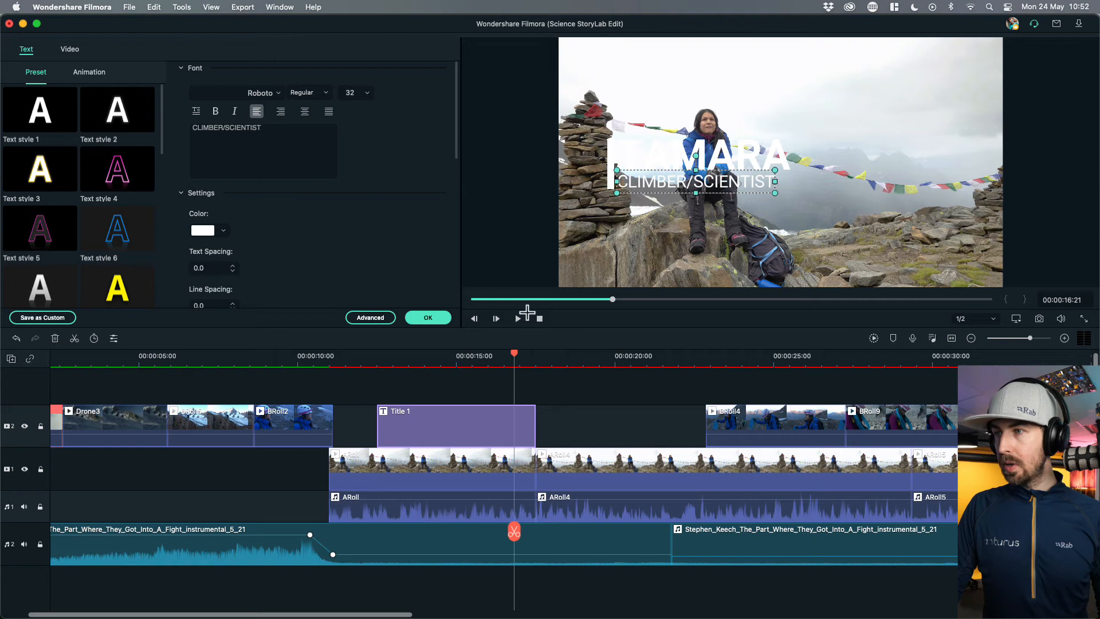
- Play the interview from just before the title to check its animation and text
click(366, 358)
key(space)
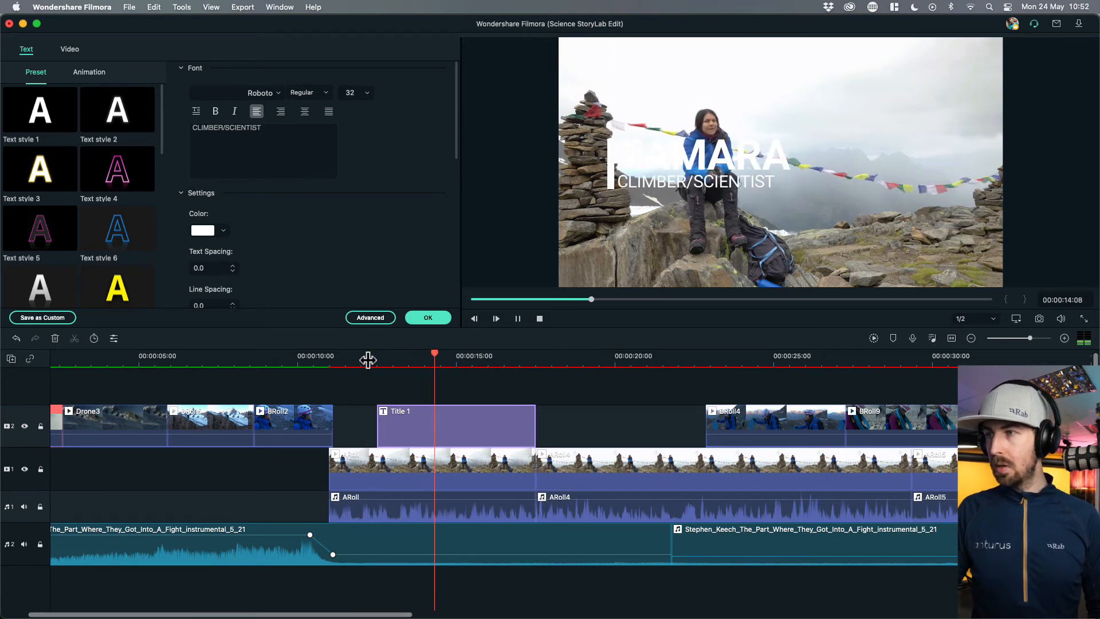
key(space)
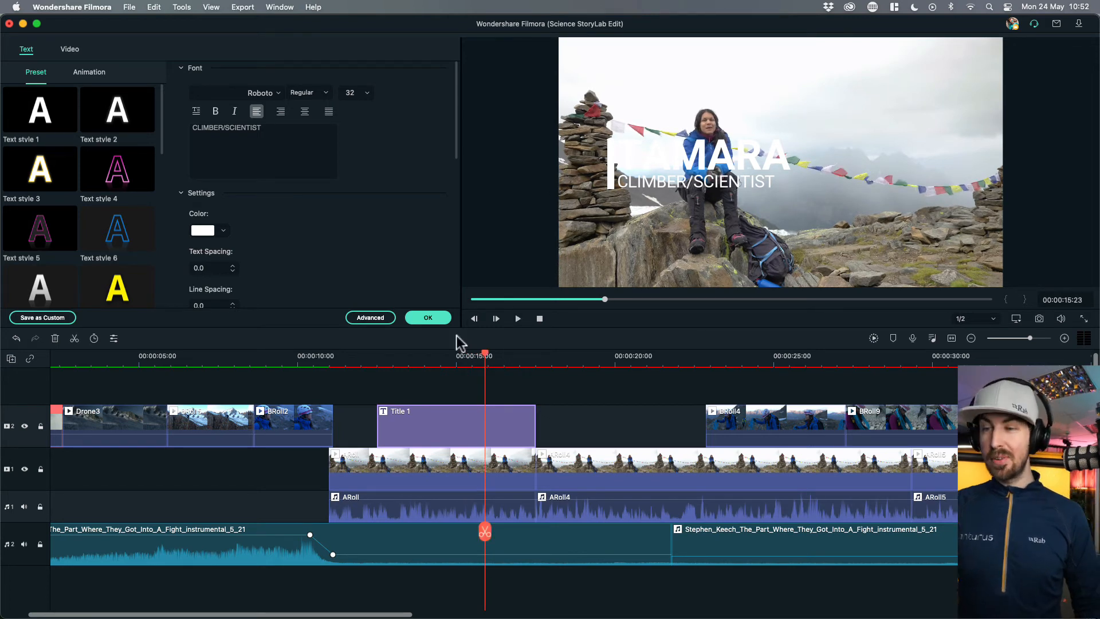
- Set the scale of the title's vertical bar to 62.8 % and close the settings
click(454, 429)
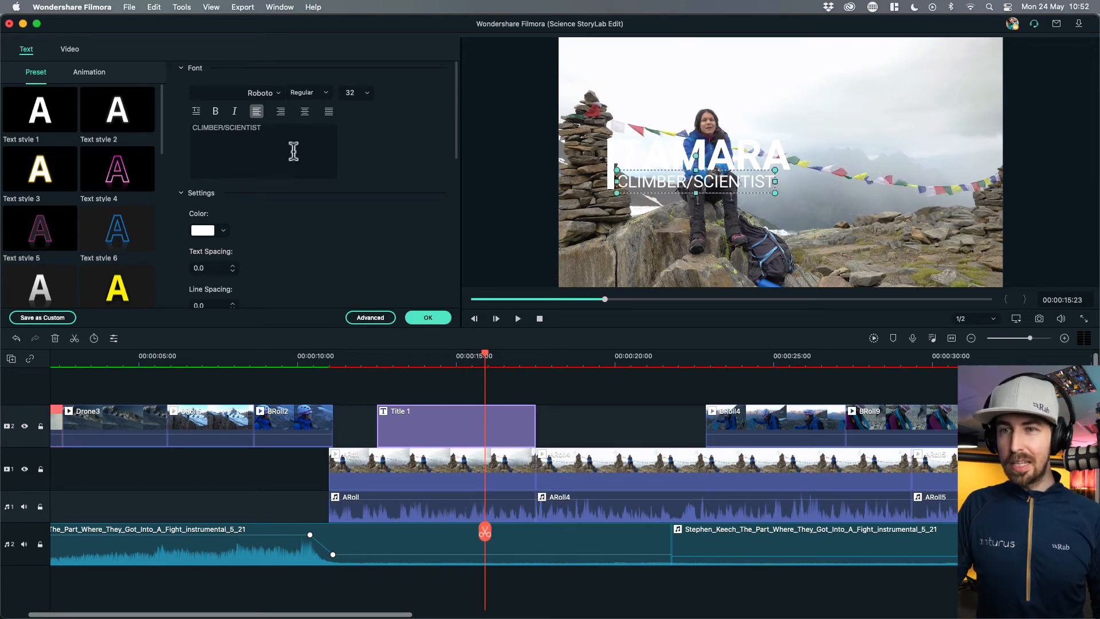
drag(457, 107, 459, 161)
click(610, 146)
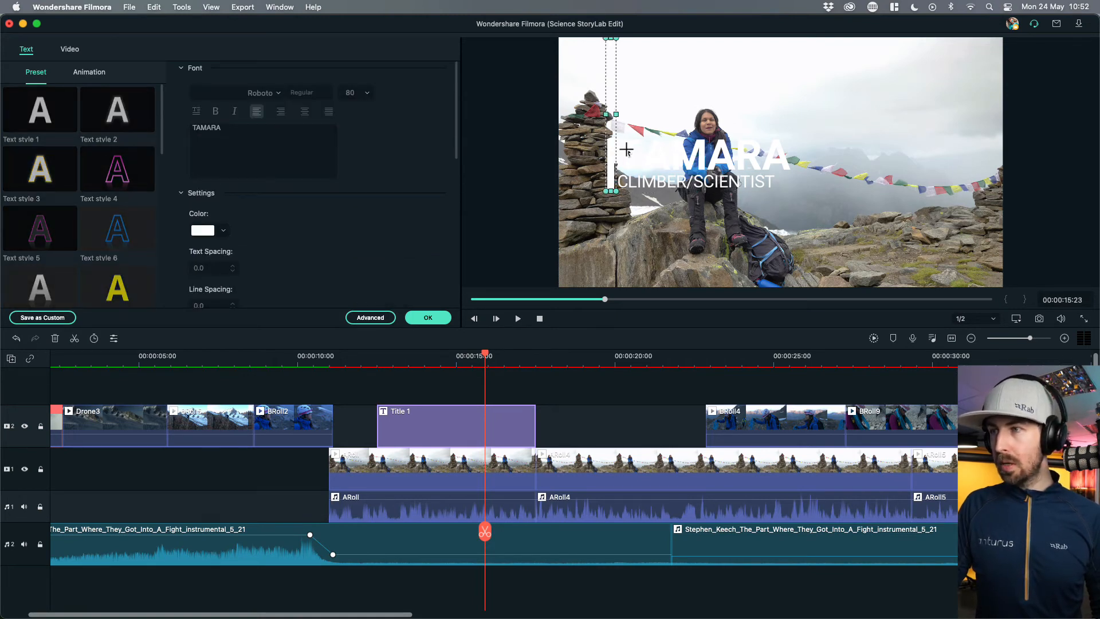
click(654, 185)
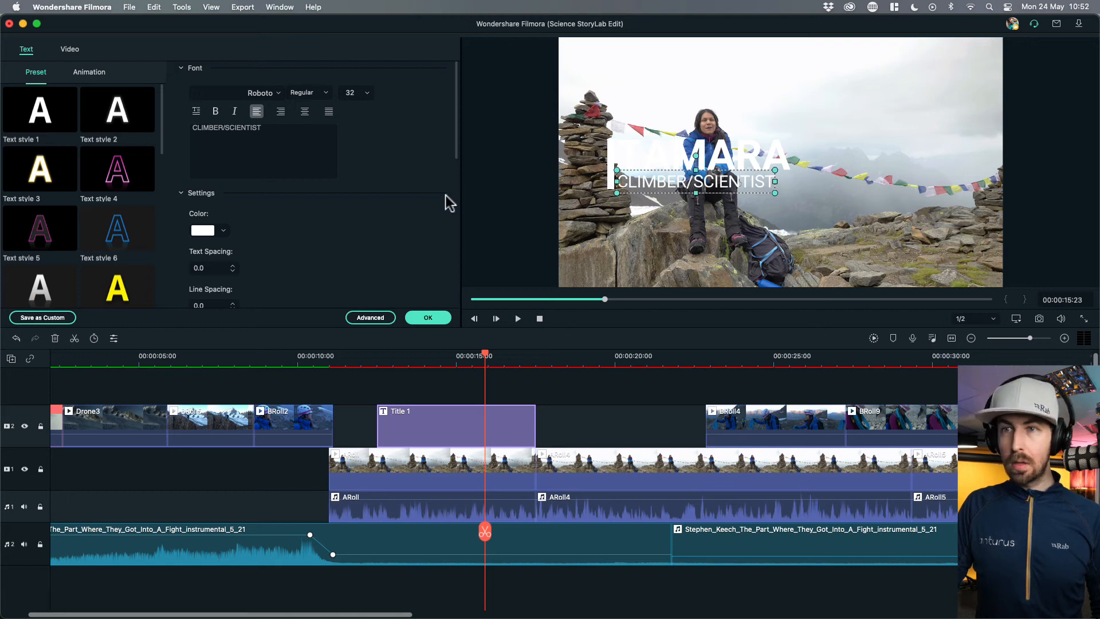
click(610, 144)
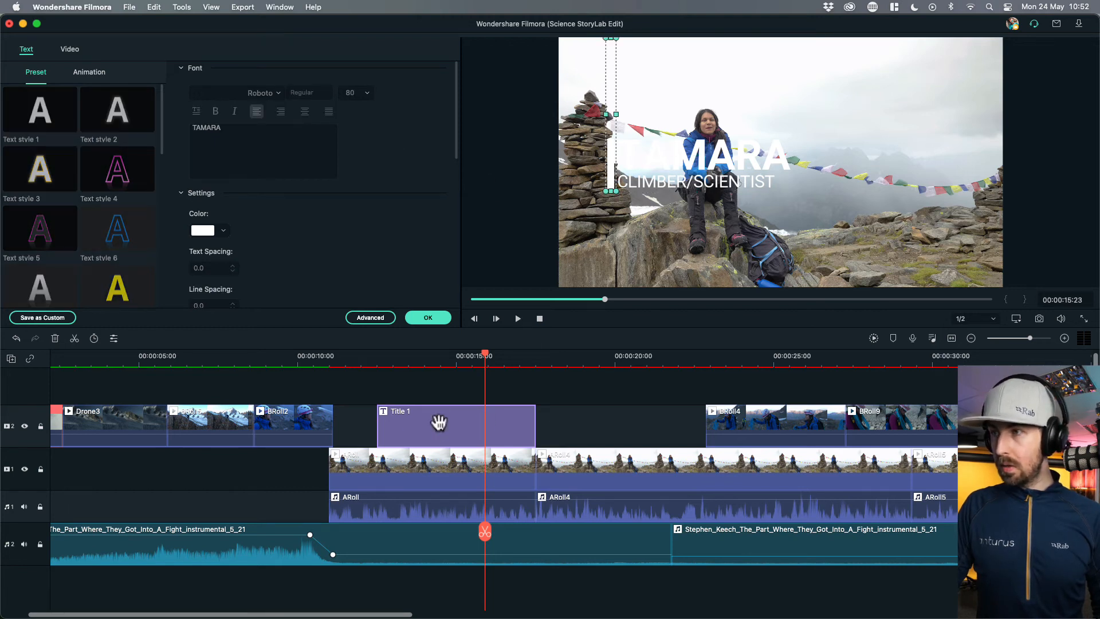
scroll(383, 163, down, 6)
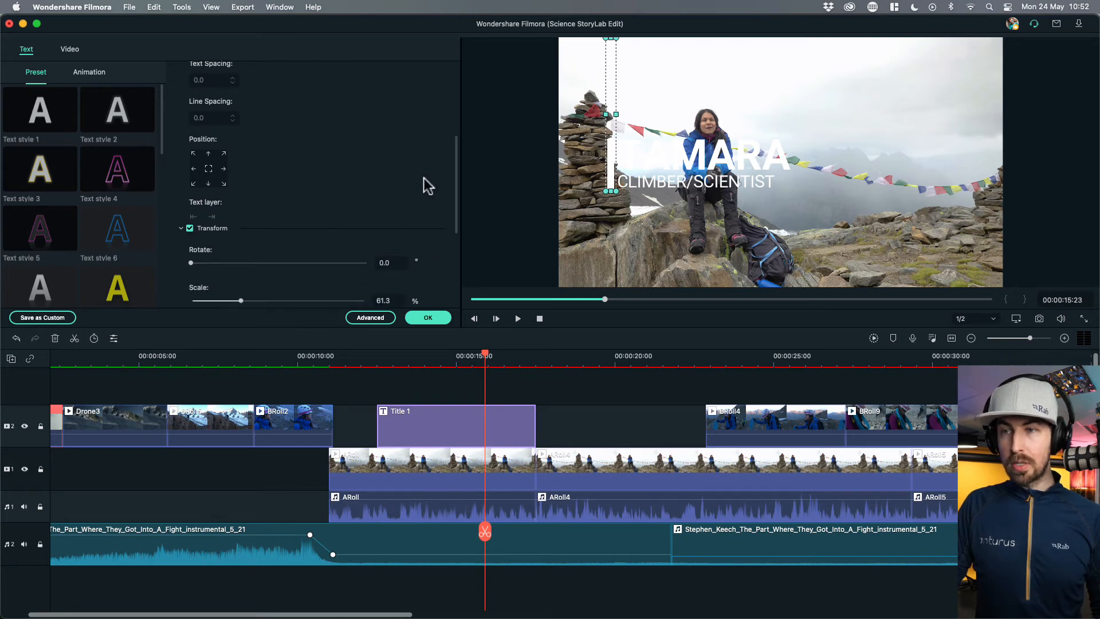
scroll(427, 185, down, 3)
drag(242, 193, 243, 193)
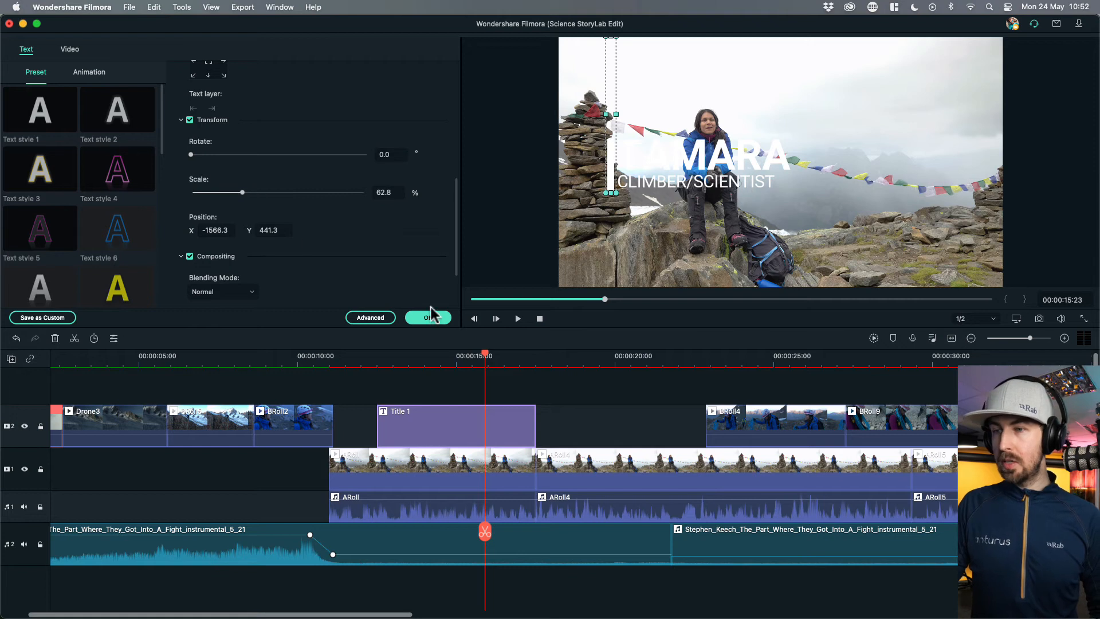
click(613, 225)
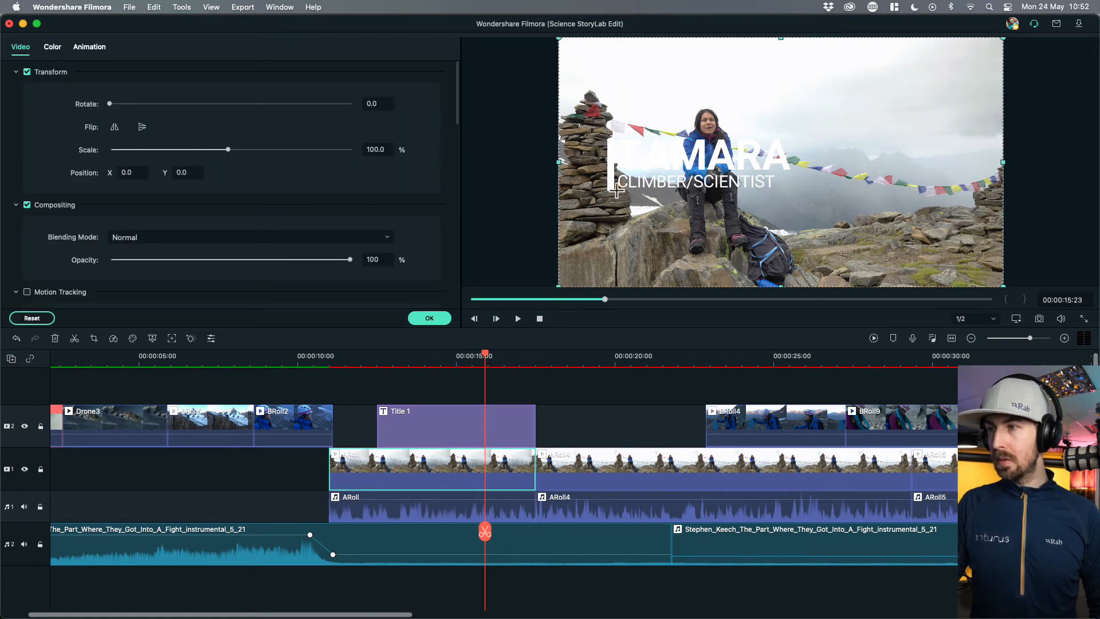
mouse_move(145, 174)
mouse_down()
mouse_move(135, 172)
mouse_move(218, 172)
mouse_move(105, 172)
mouse_move(152, 179)
mouse_up()
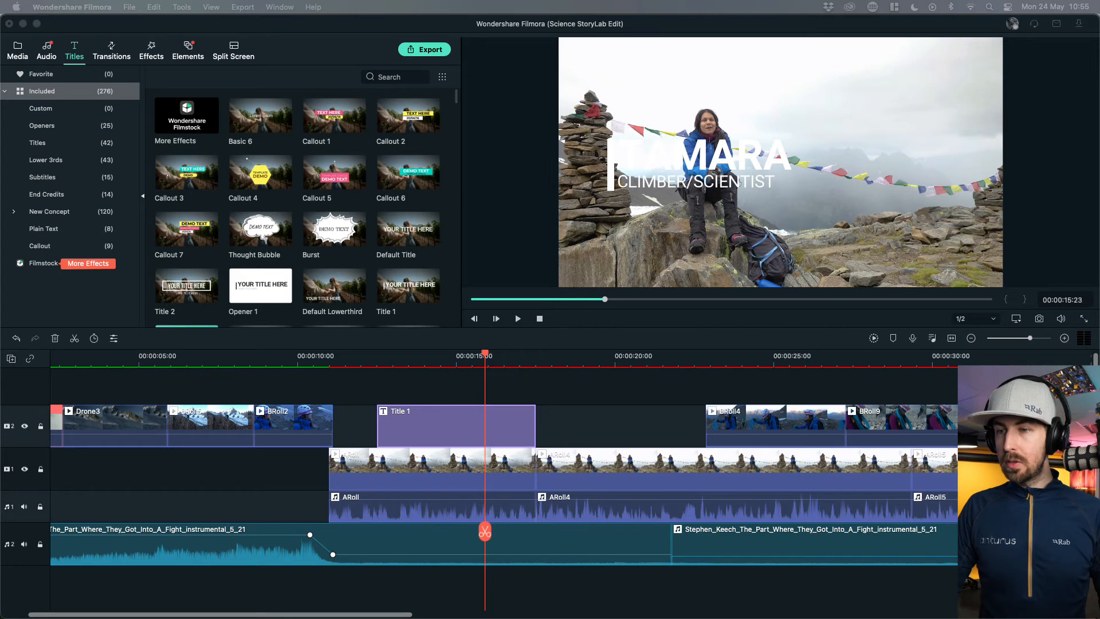
- Open the title's advanced editor and move the name and CLIMBER/SCIENTIST lines to the lower-right corner of the video frame
double_click(435, 415)
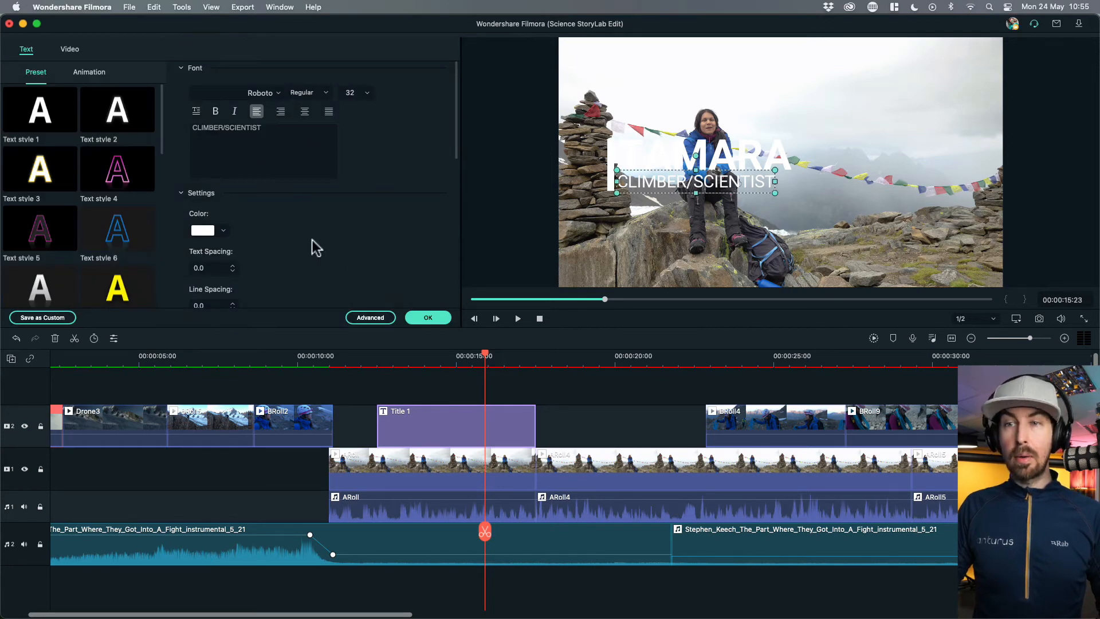
click(690, 164)
scroll(381, 257, down, 5)
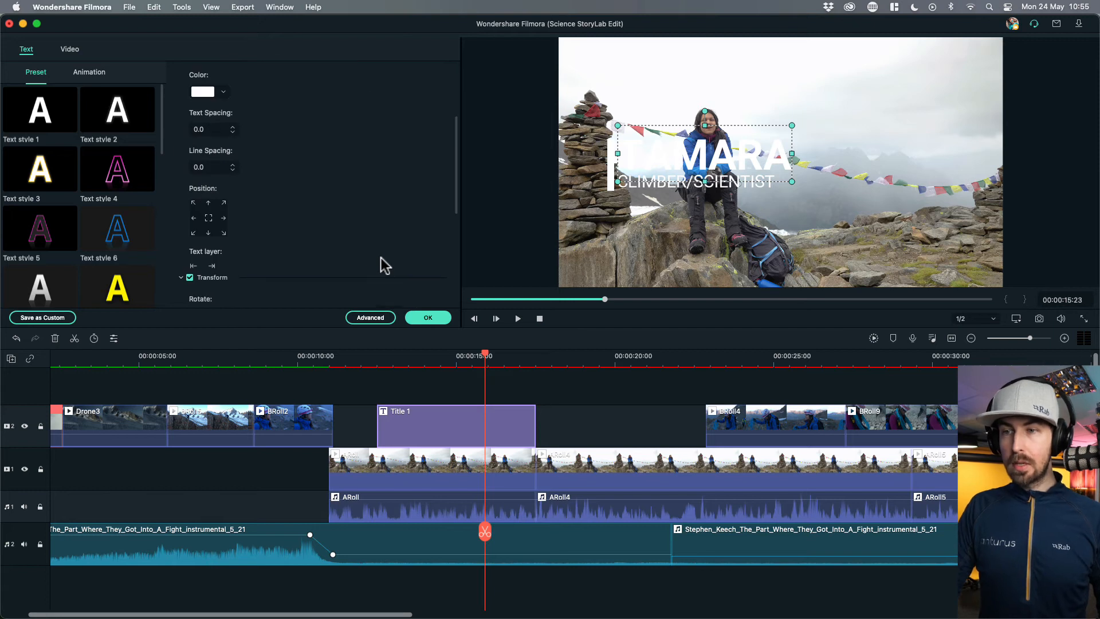
click(370, 317)
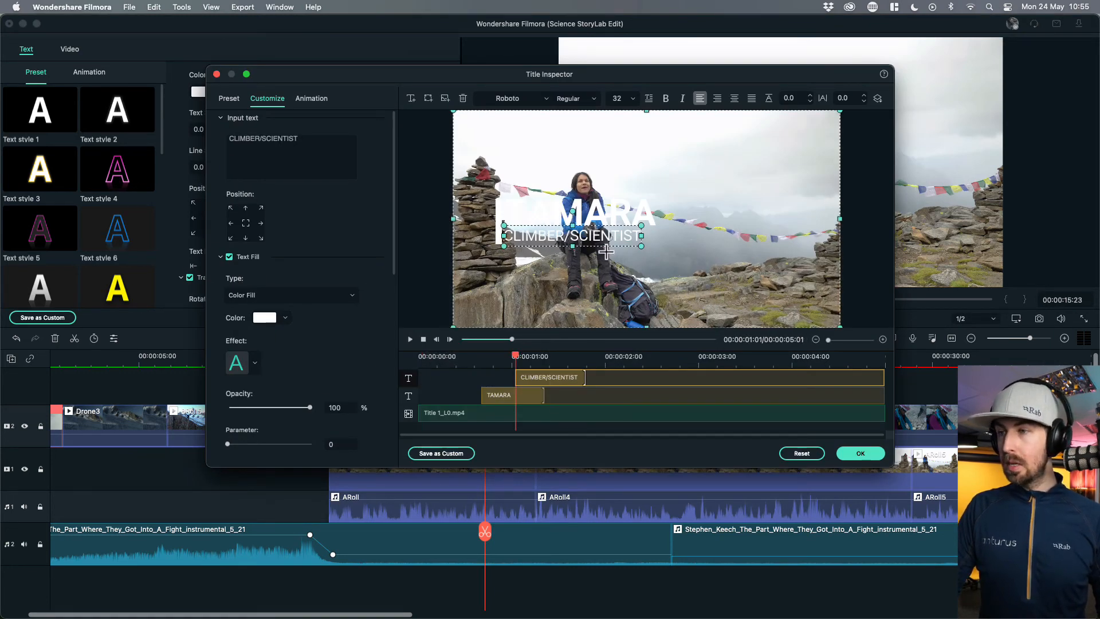
drag(583, 239, 775, 282)
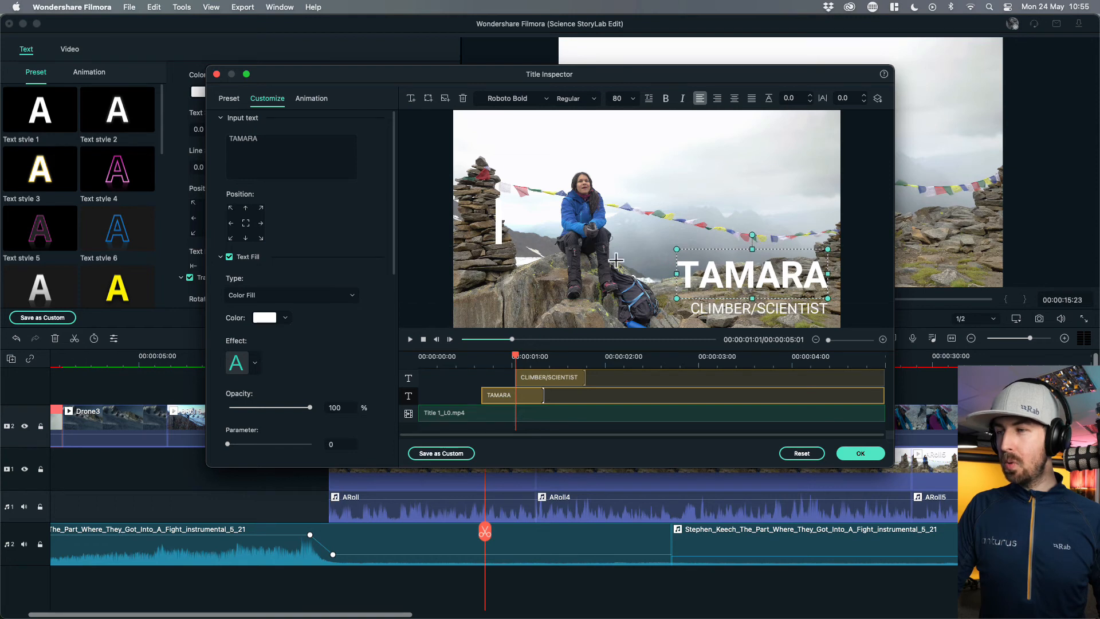
- Move the title's vertical bar just beside the relocated text, nudge the name line closer to CLIMBER/SCIENTIST, and confirm the title changes
click(496, 236)
drag(497, 229, 666, 293)
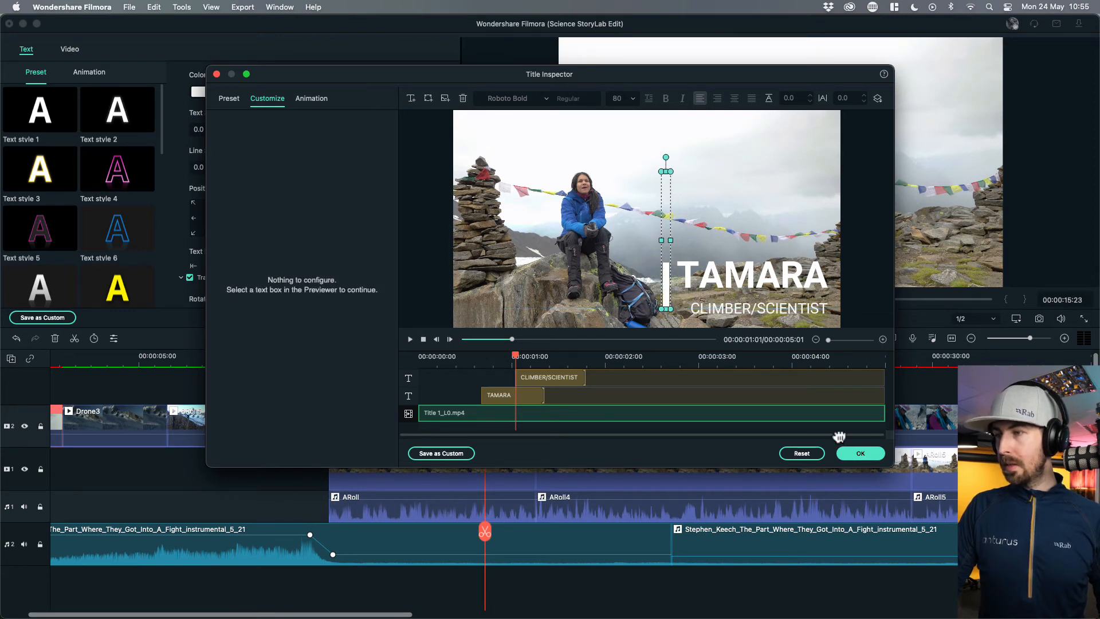
drag(761, 279, 760, 287)
drag(672, 297, 671, 299)
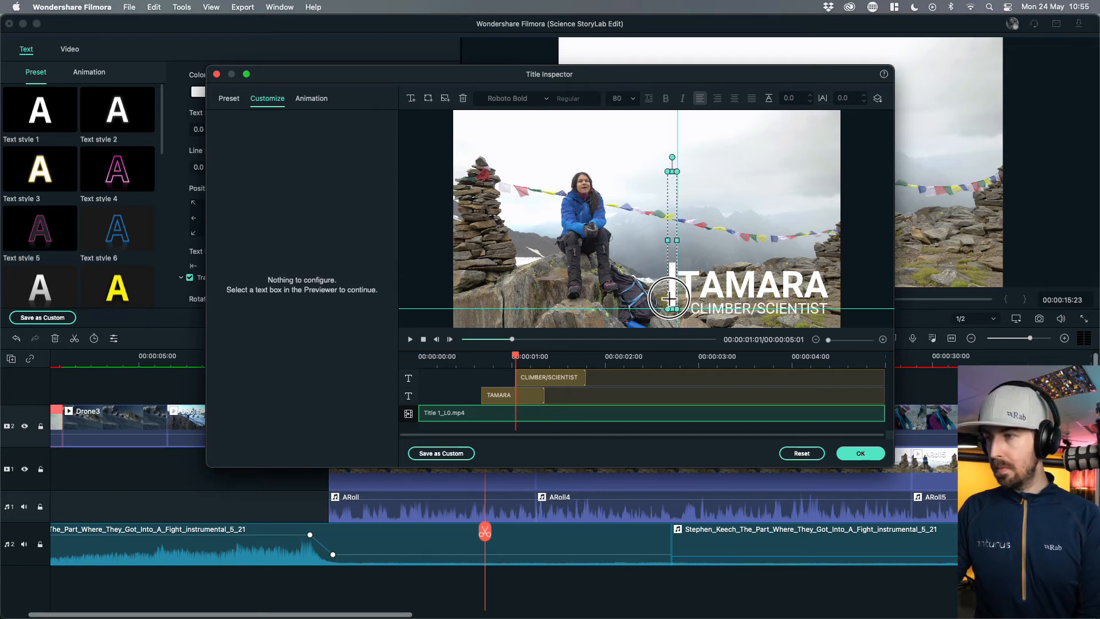
click(862, 451)
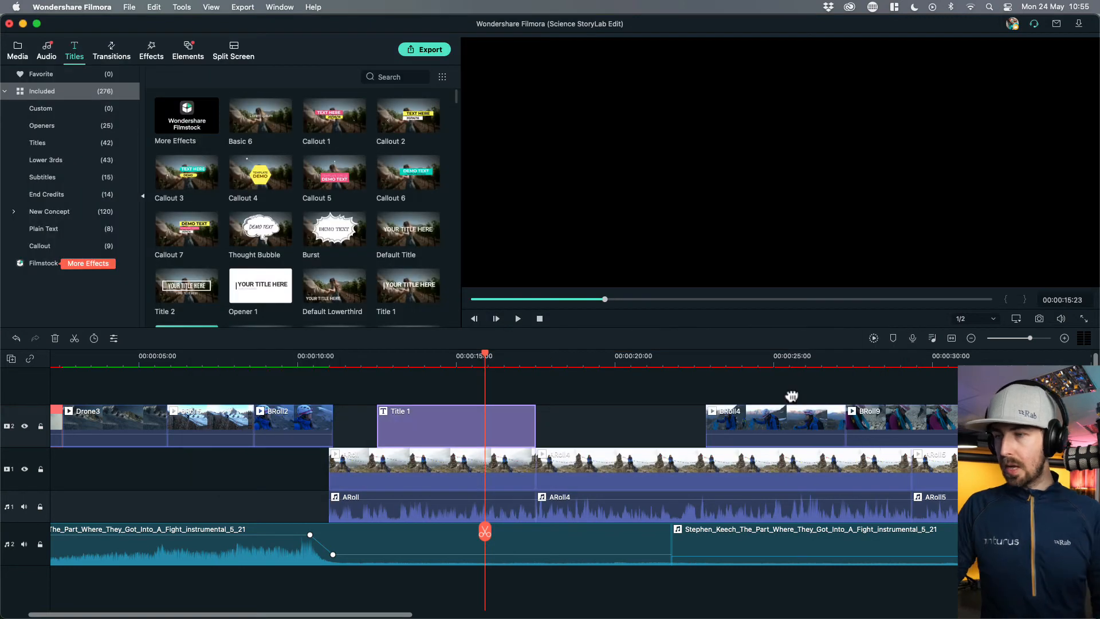
- Play the interview from just before the title through the following cut to check the title's new placement
click(366, 363)
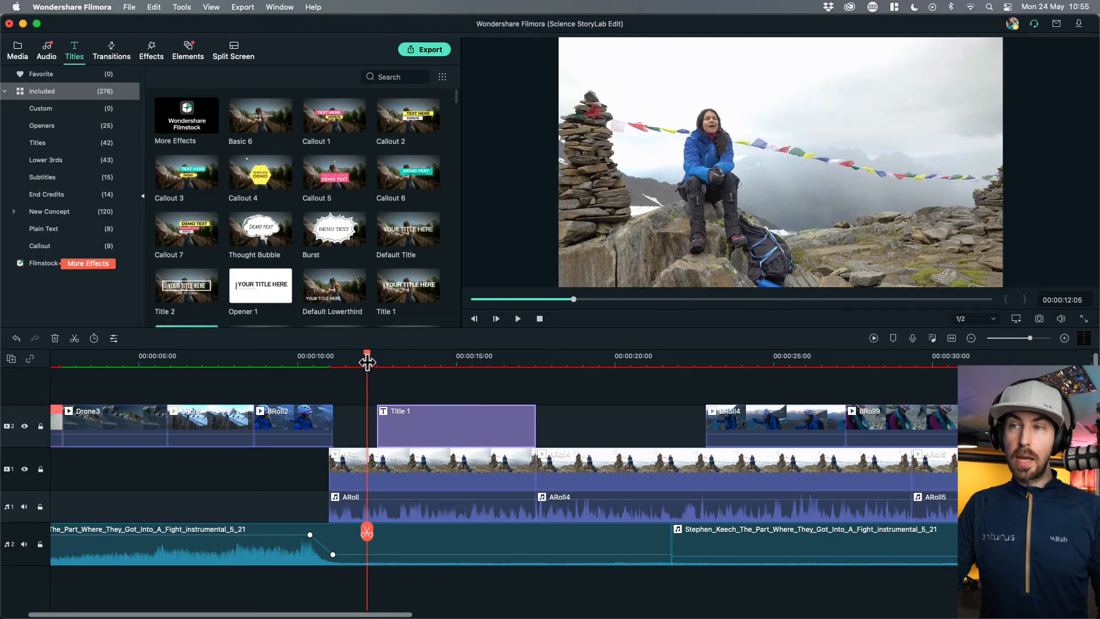
key(space)
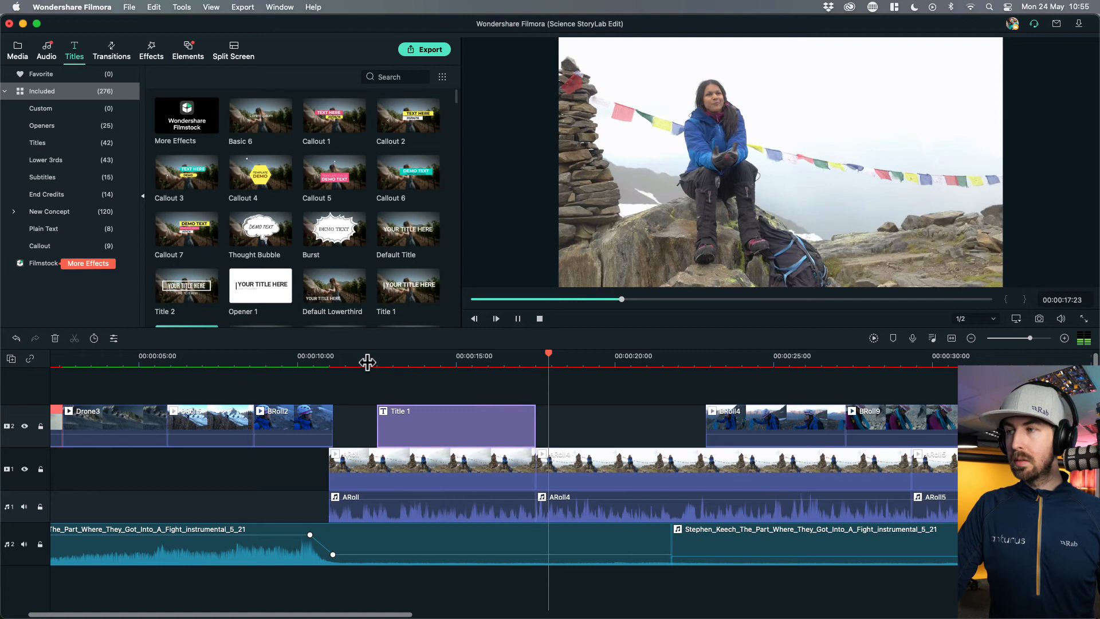
key(space)
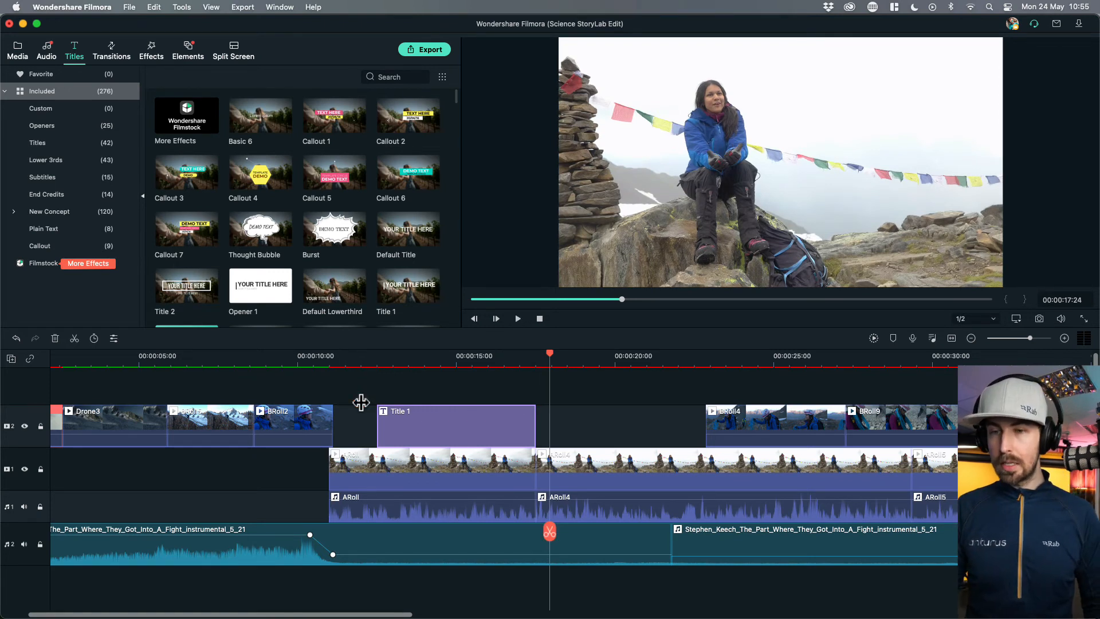
key(space)
key(space)
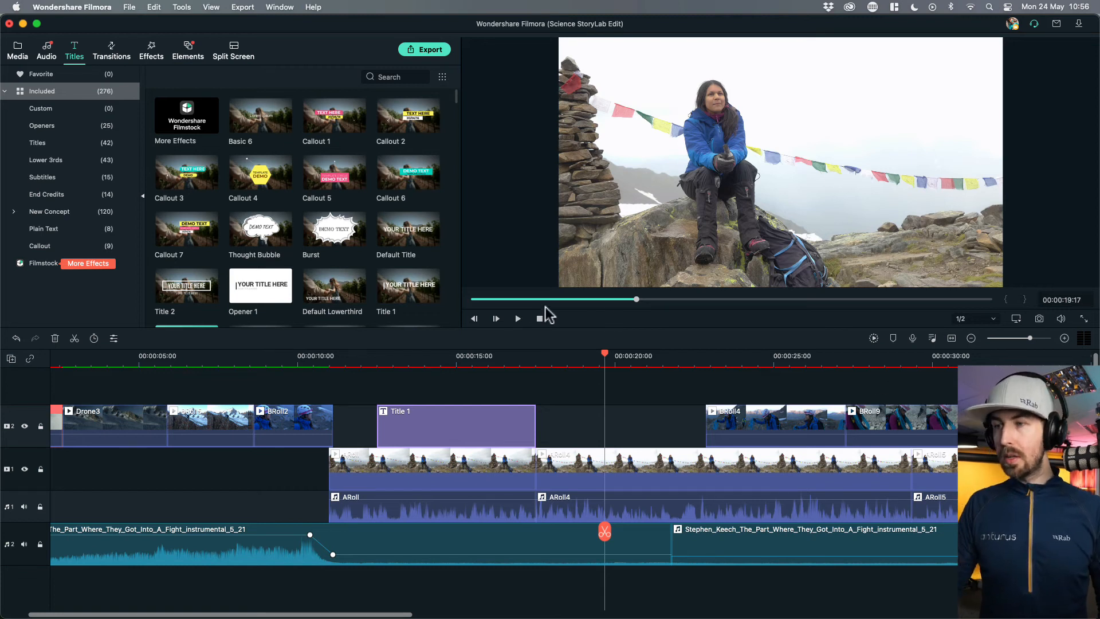
- Temporarily hide the second video track and play across the cut from ARoll to ARoll4, with the track shown again at the end
click(25, 427)
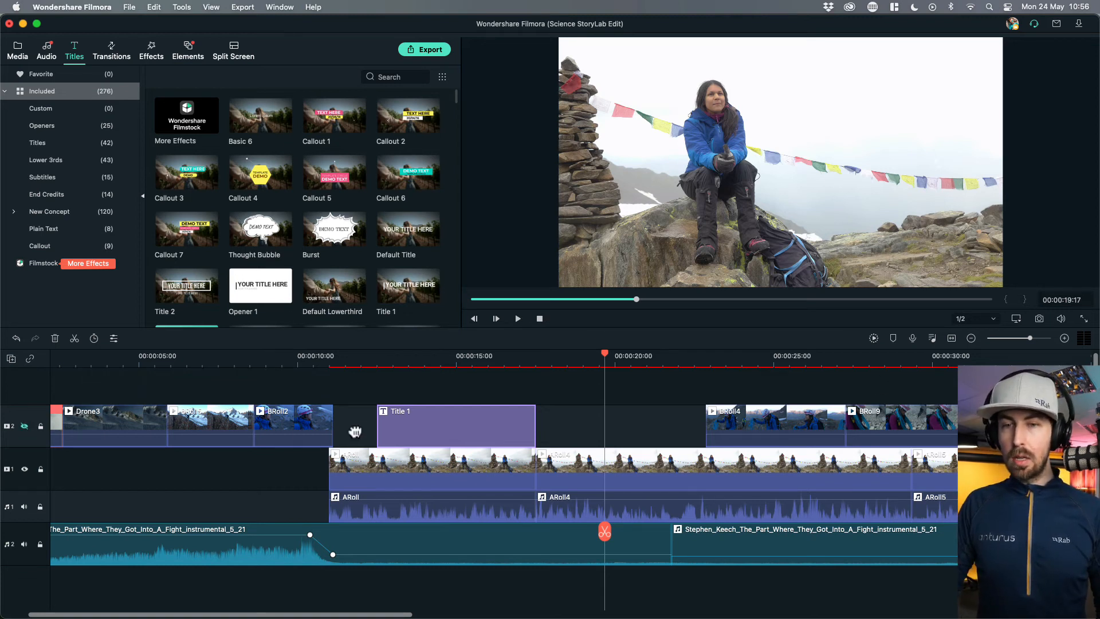
click(441, 361)
key(space)
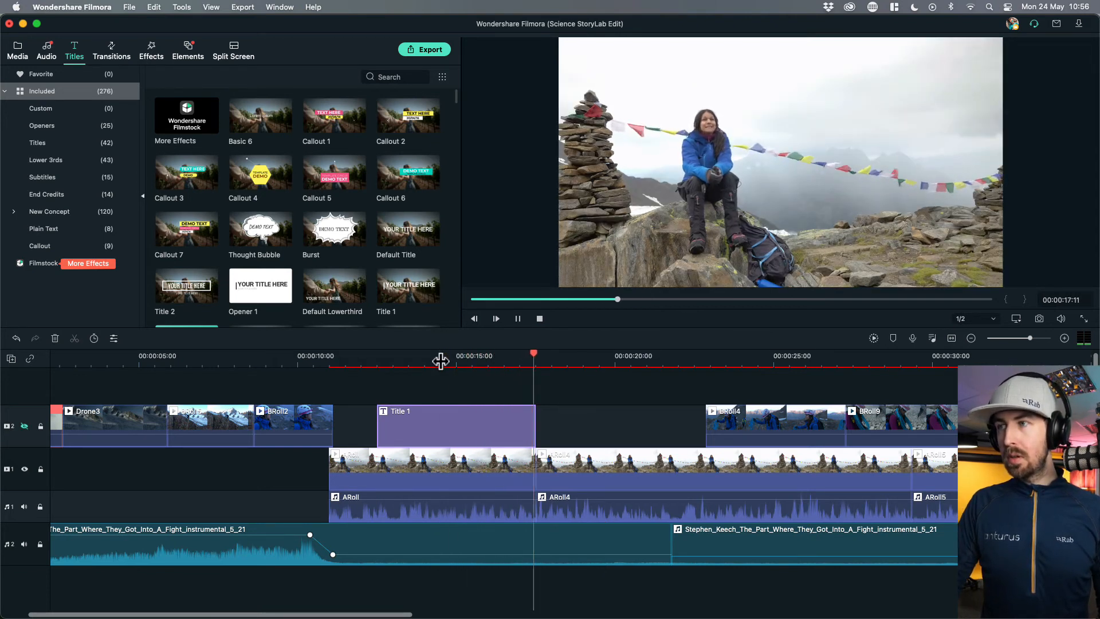
key(space)
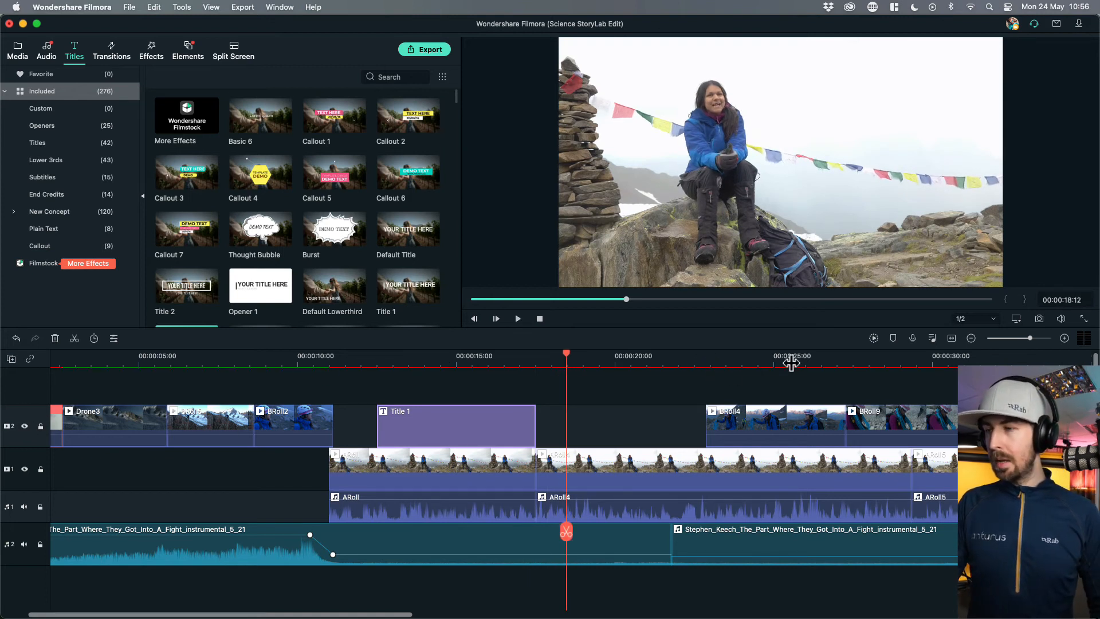
- Play across the cut between the BRoll4 and BRoll9 clips to review it without a transition
click(823, 361)
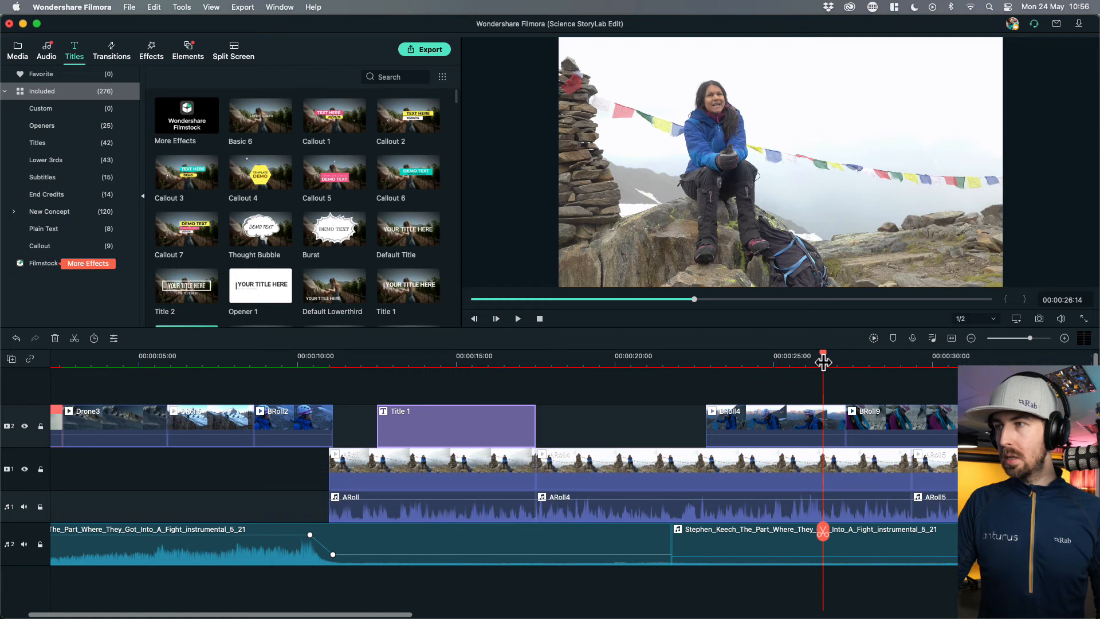
key(space)
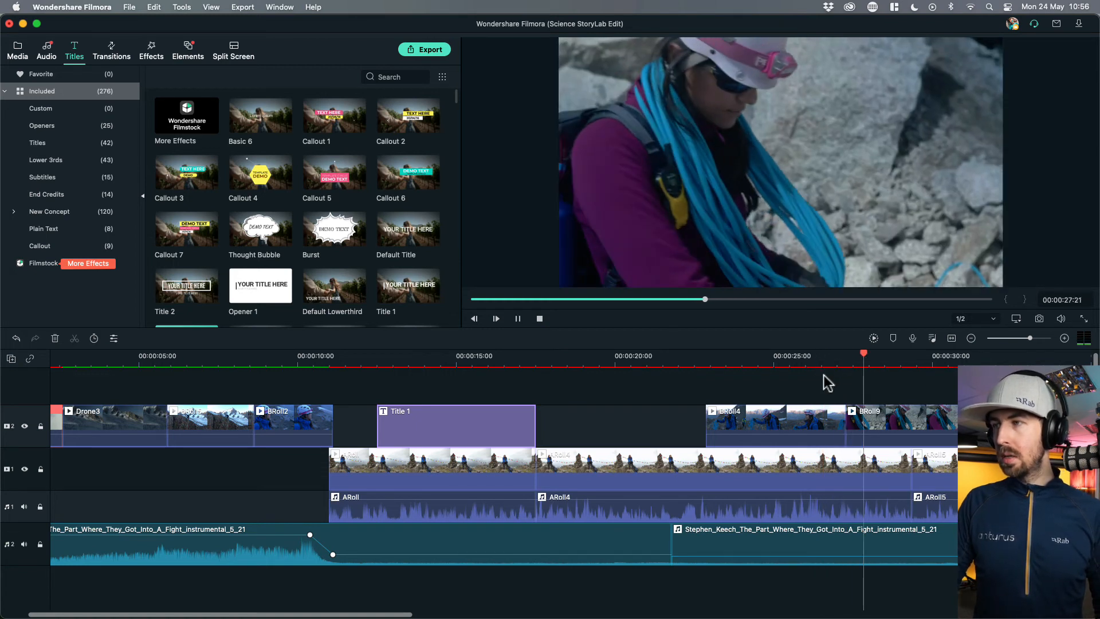
key(space)
- Try the Warp Zoom 6 transition on the cut between BRoll4 and BRoll9 and play it back
click(109, 53)
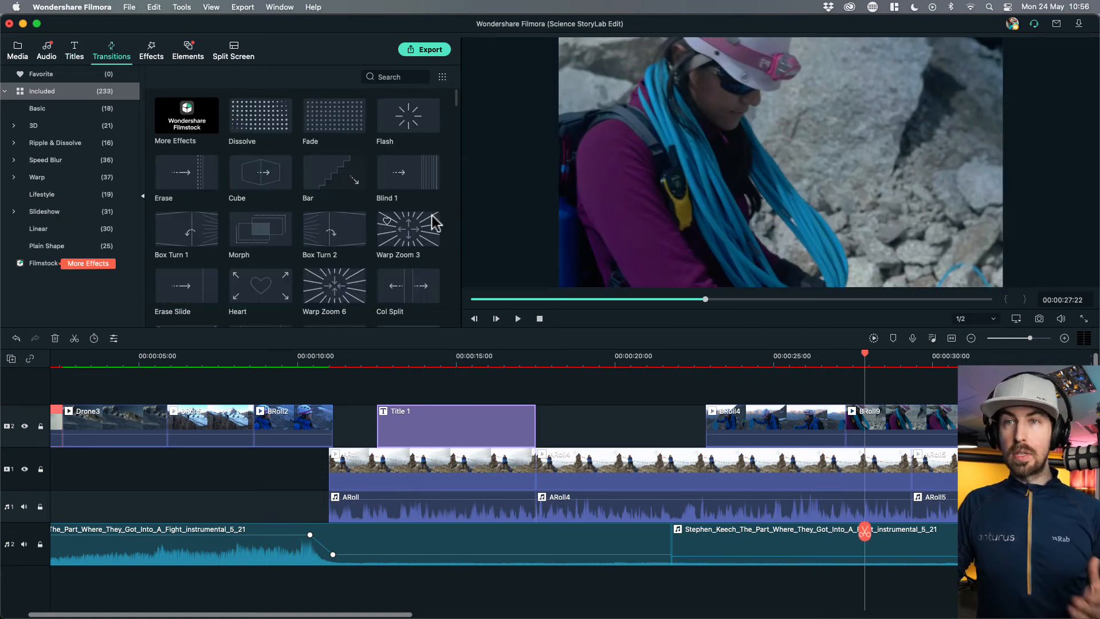
click(838, 357)
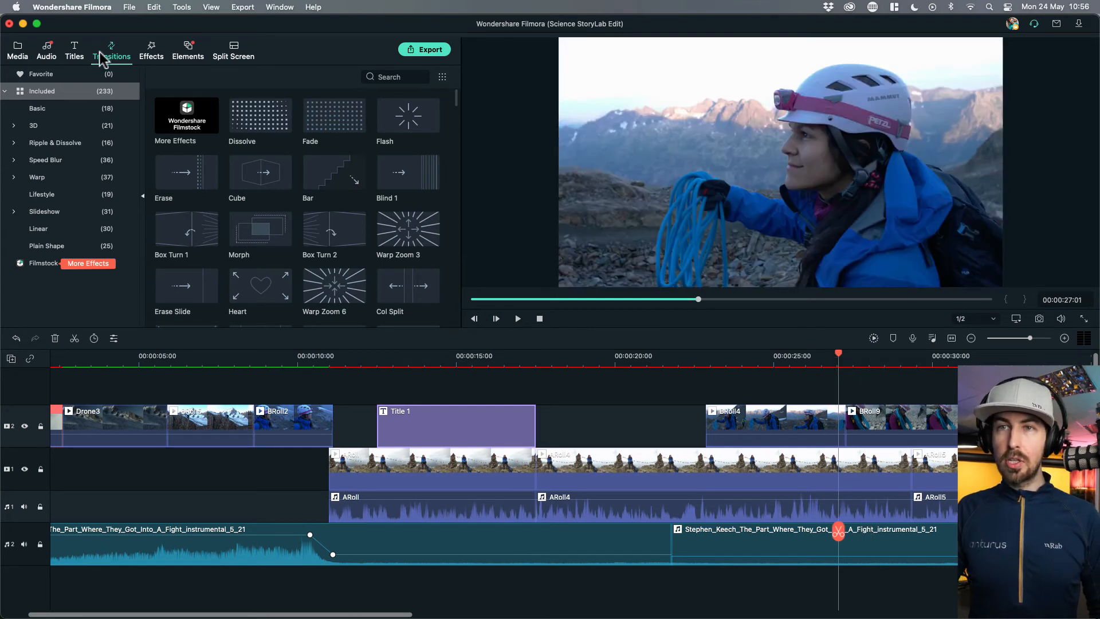
click(248, 119)
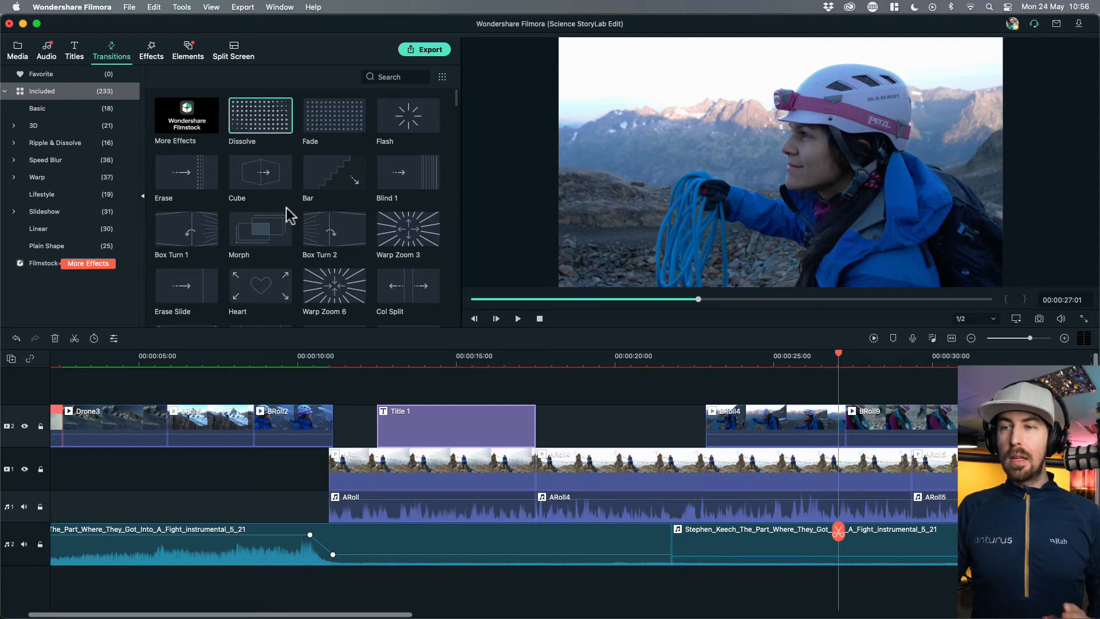
drag(335, 294, 816, 401)
click(795, 360)
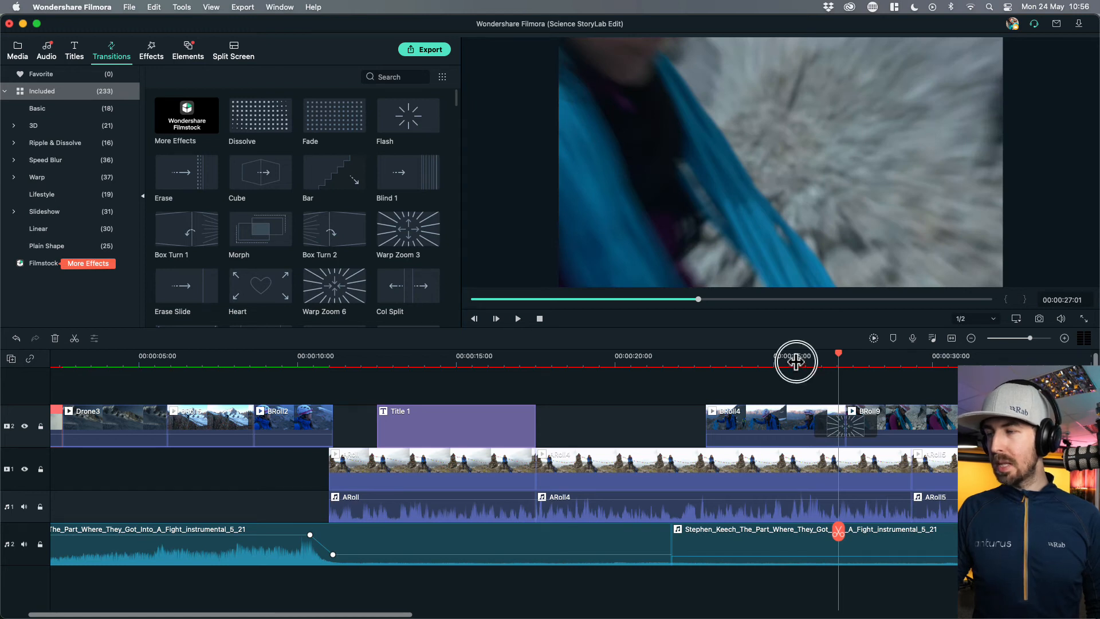
key(space)
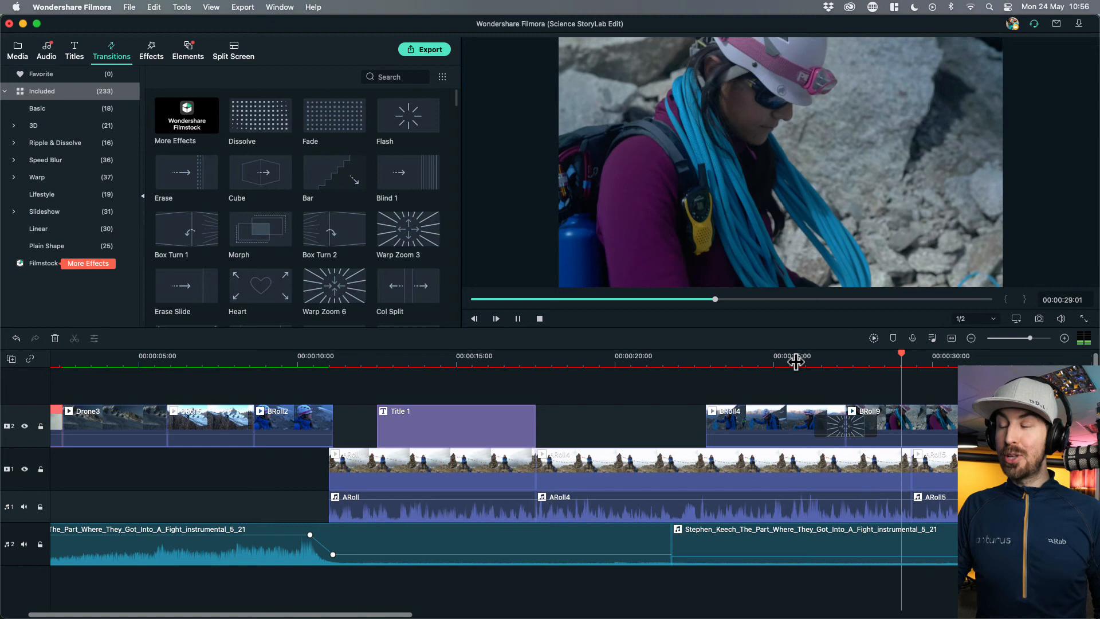
key(space)
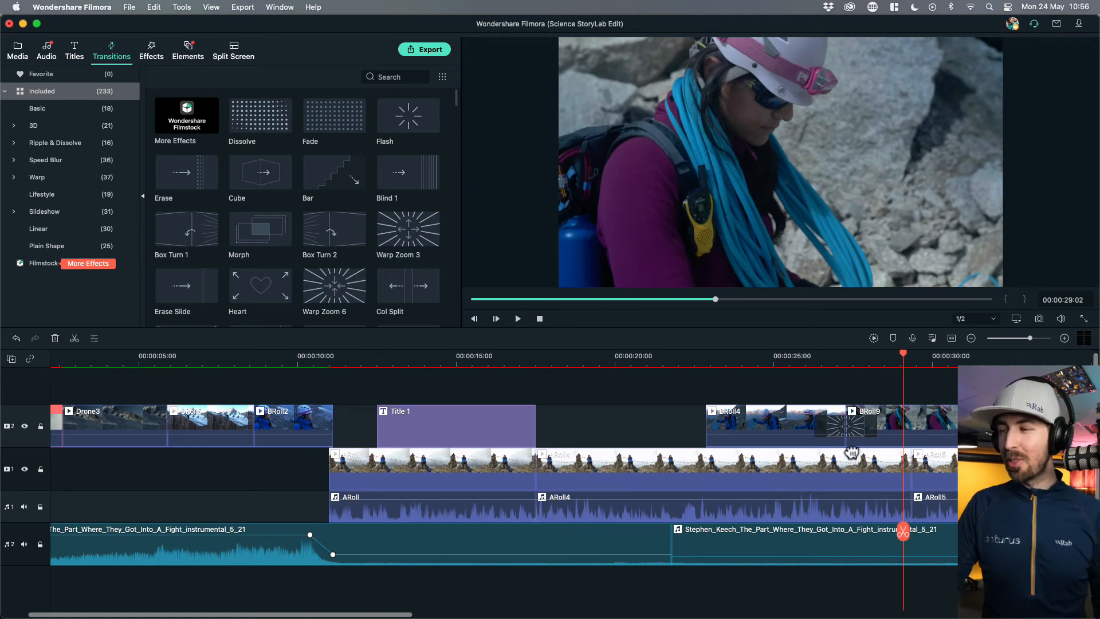
- Replace the Warp Zoom 6 transition between BRoll4 and BRoll9 with Wormhole 3 and play it back
click(834, 428)
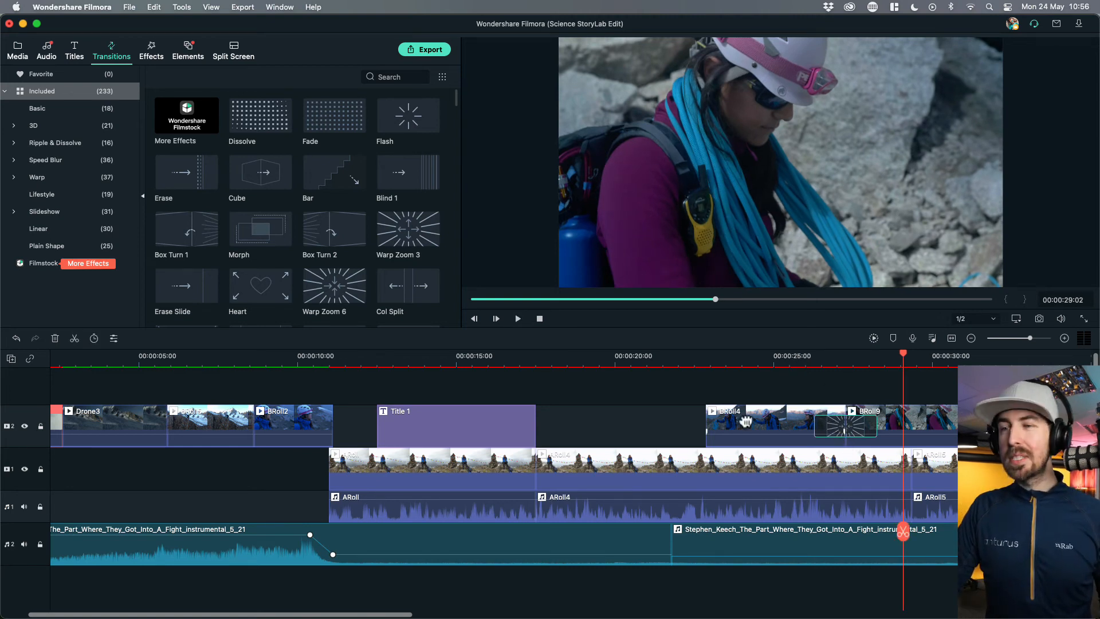
scroll(378, 255, down, 5)
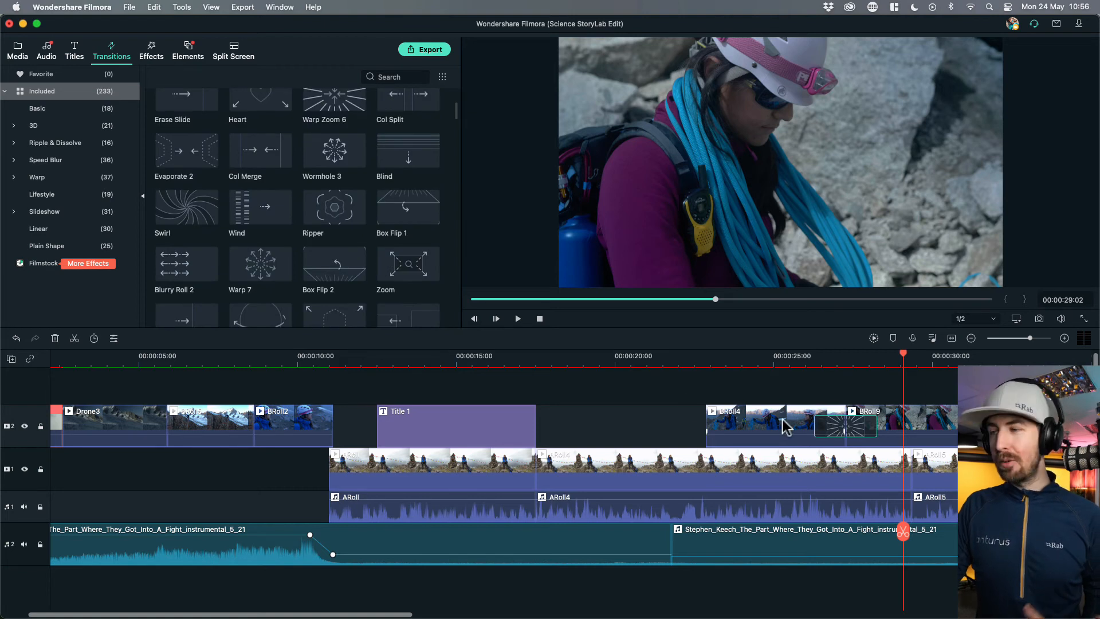
key(Delete)
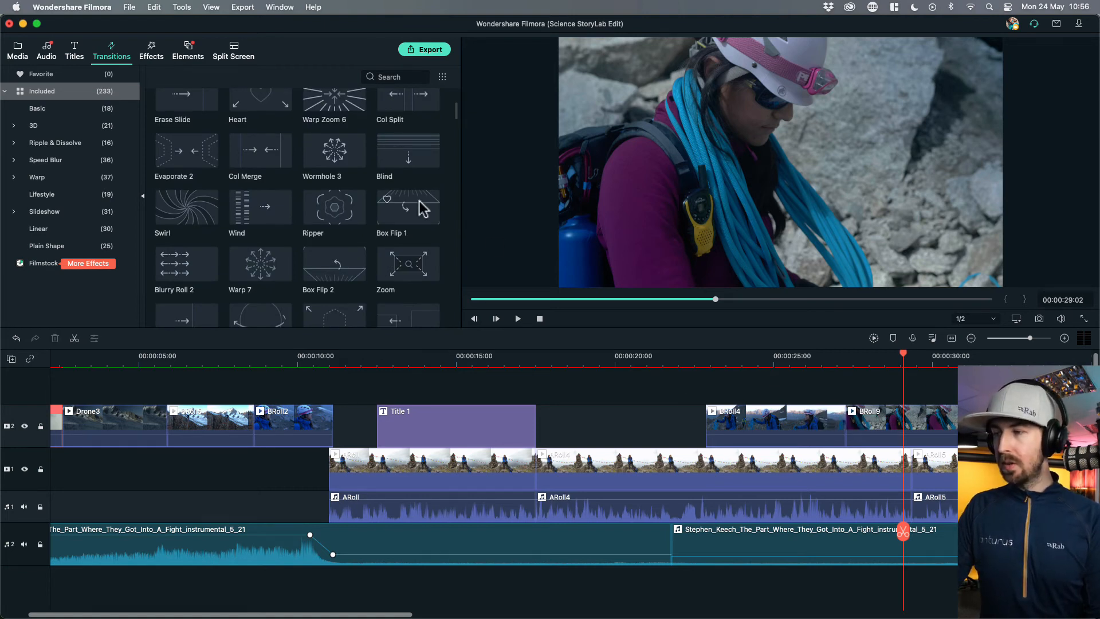
drag(359, 164, 794, 359)
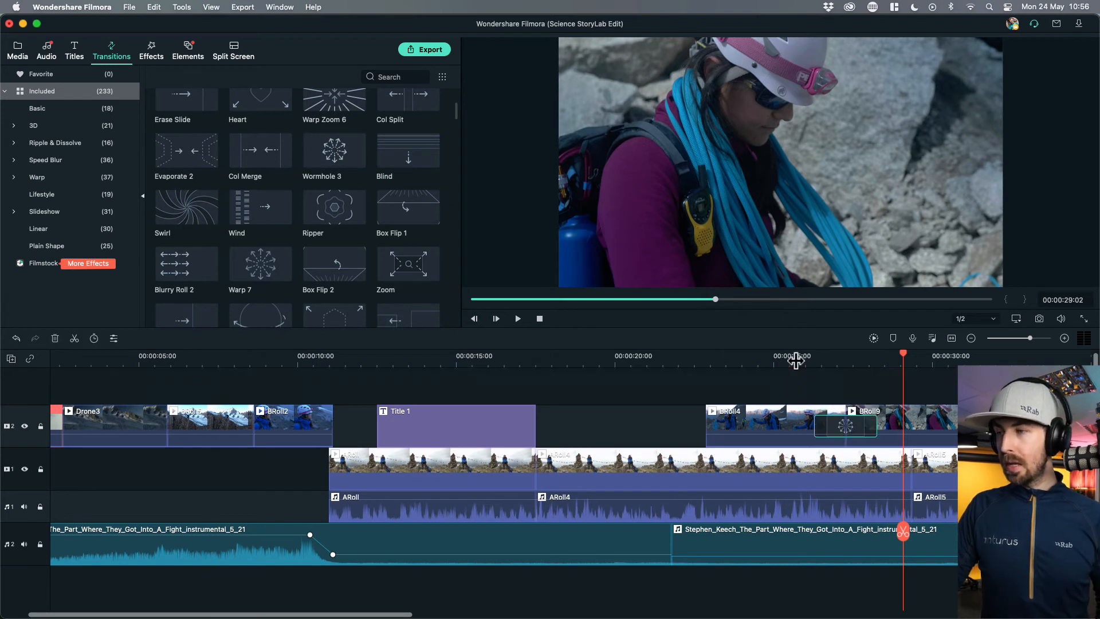
click(796, 360)
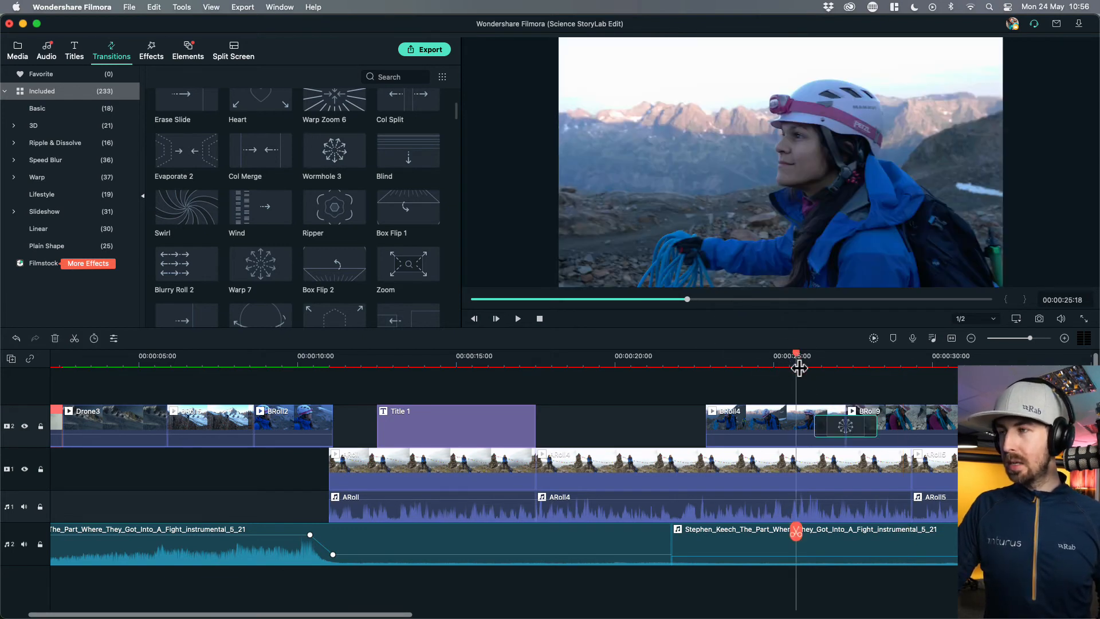
key(space)
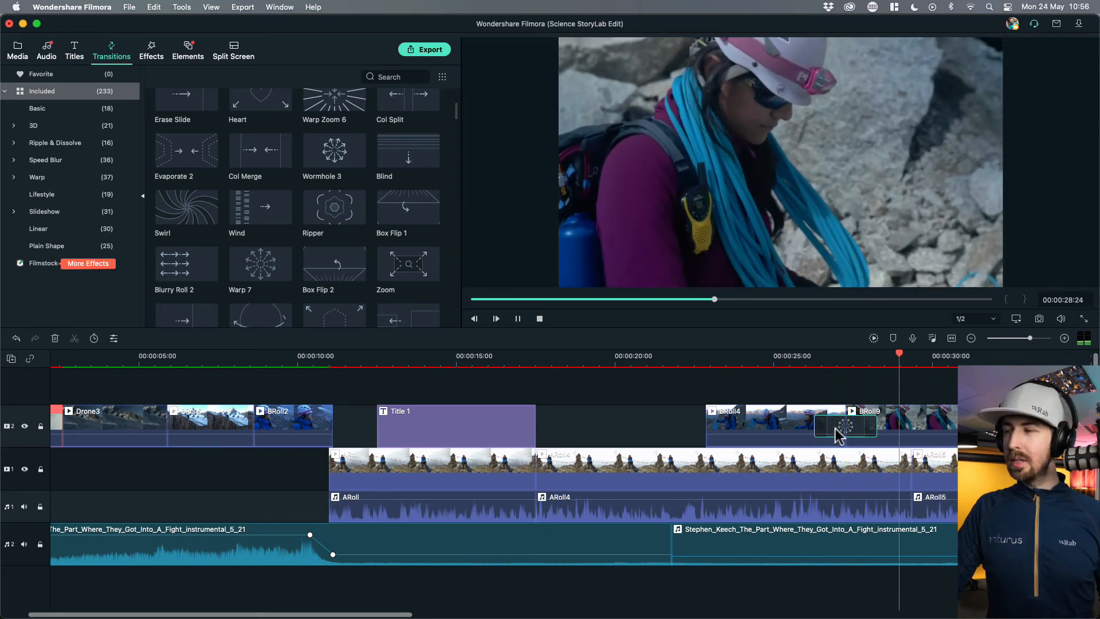
key(space)
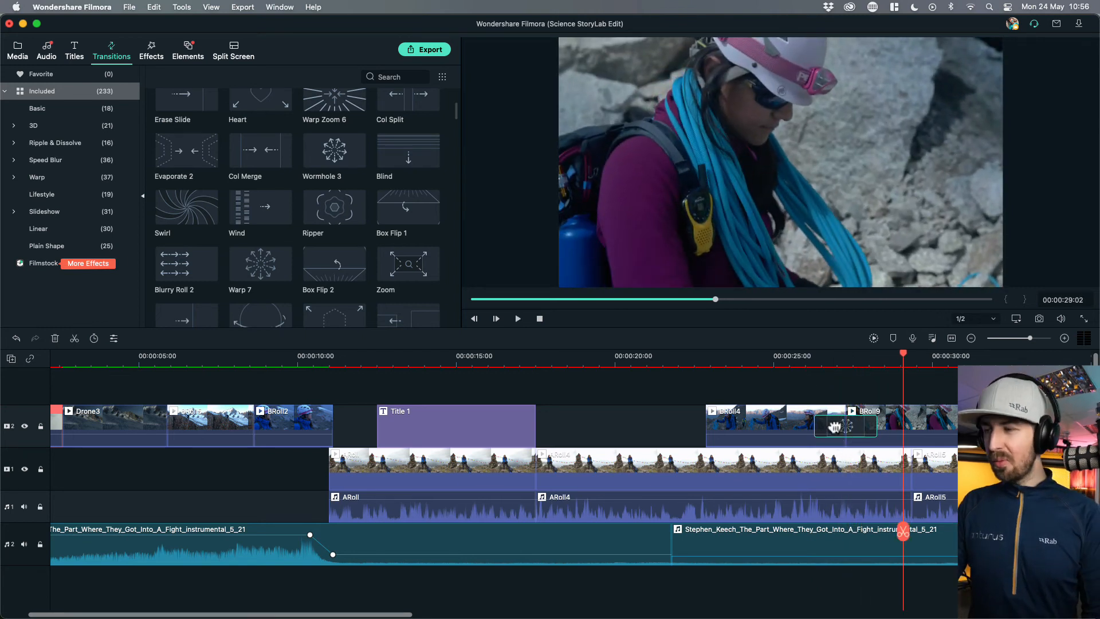
- Replace the Wormhole 3 transition between BRoll4 and BRoll9 with Wind and play it back
key(Delete)
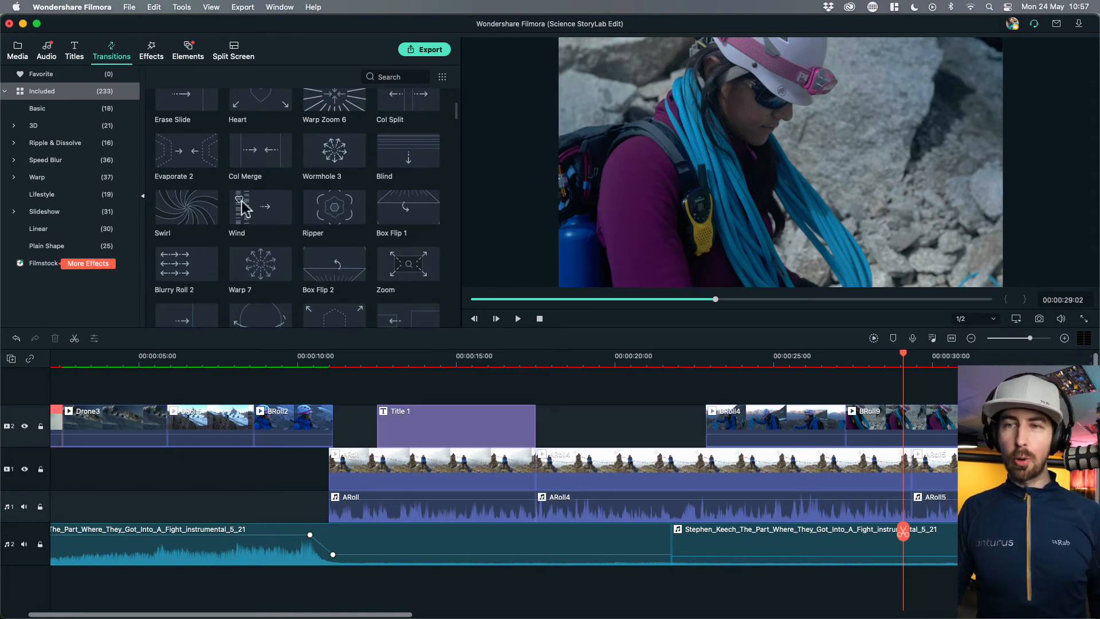
drag(259, 218, 808, 370)
click(804, 360)
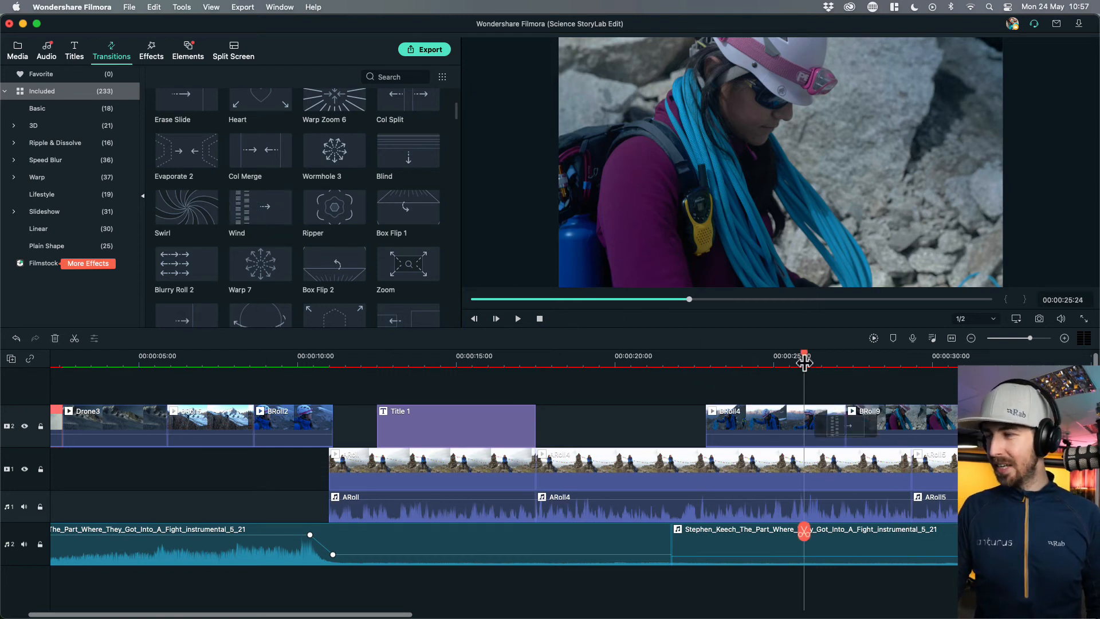
key(space)
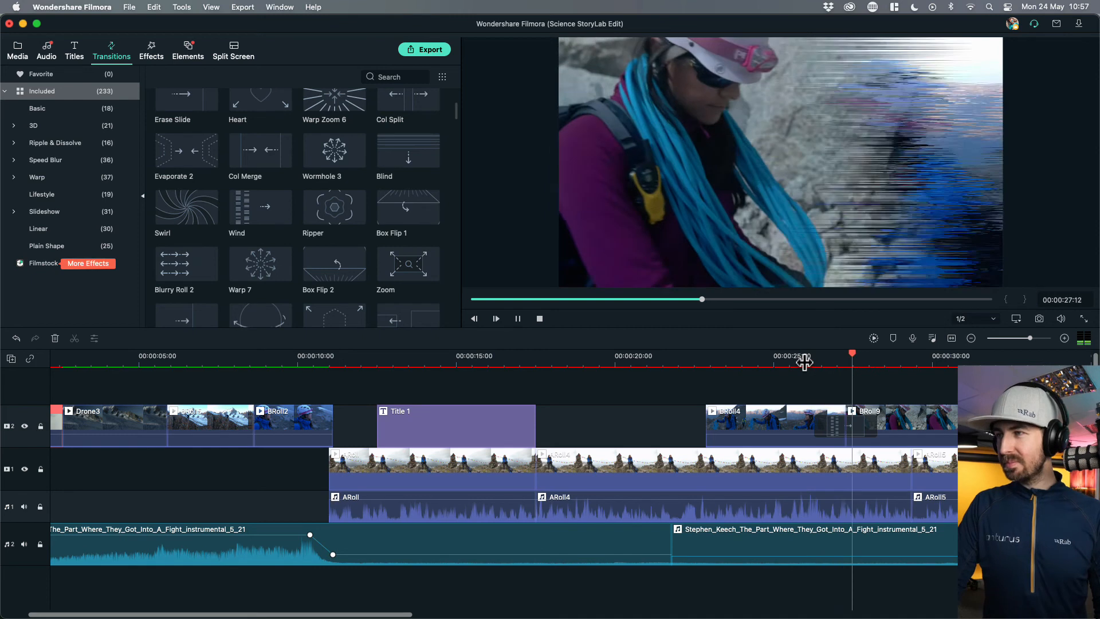
key(space)
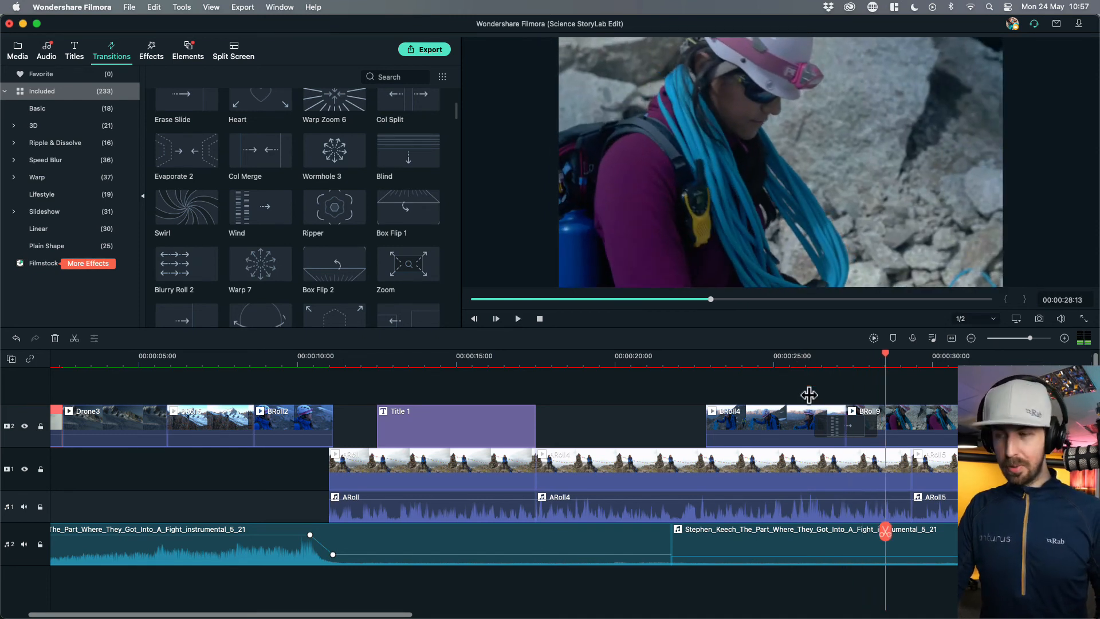
- Replace the Wind transition between BRoll4 and BRoll9 with Dissolve and play it back
click(834, 428)
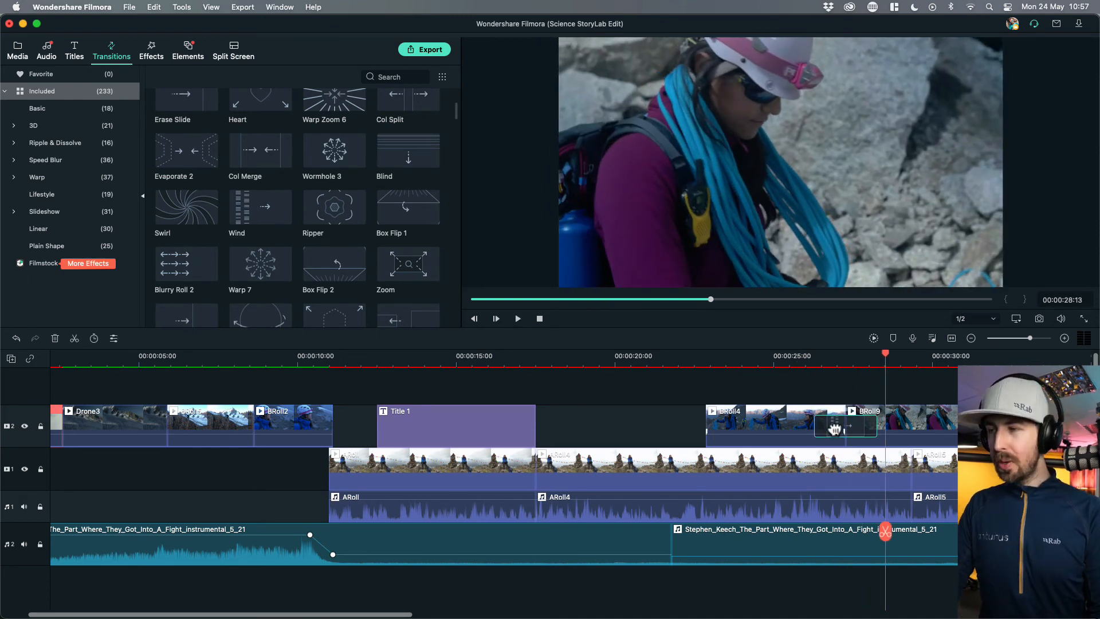
key(Delete)
scroll(385, 204, up, 5)
drag(256, 122, 412, 179)
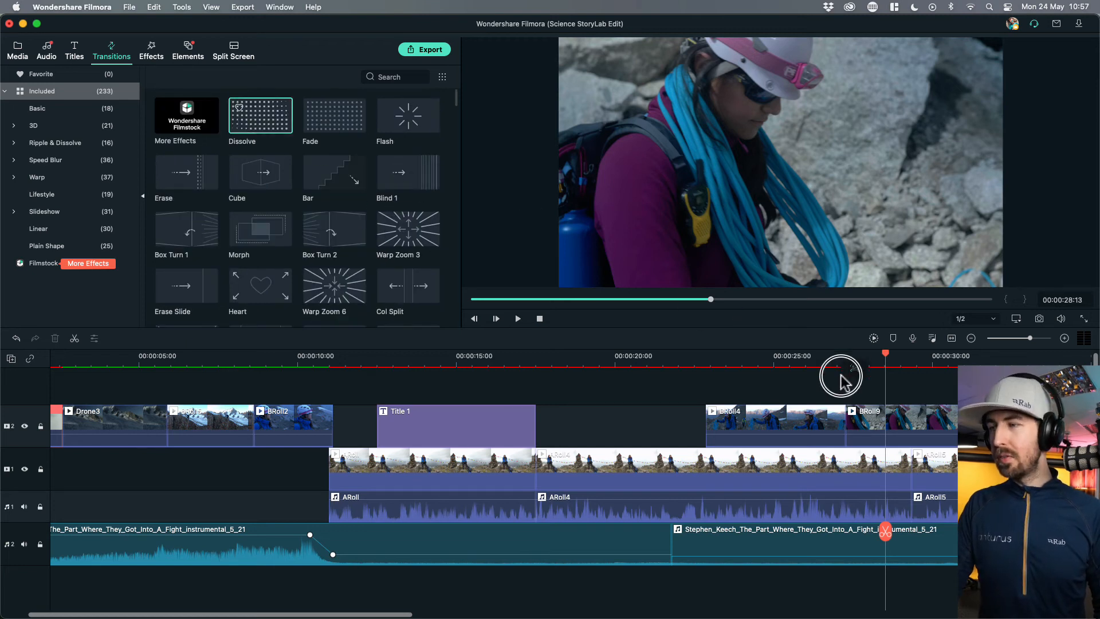
drag(840, 375, 831, 420)
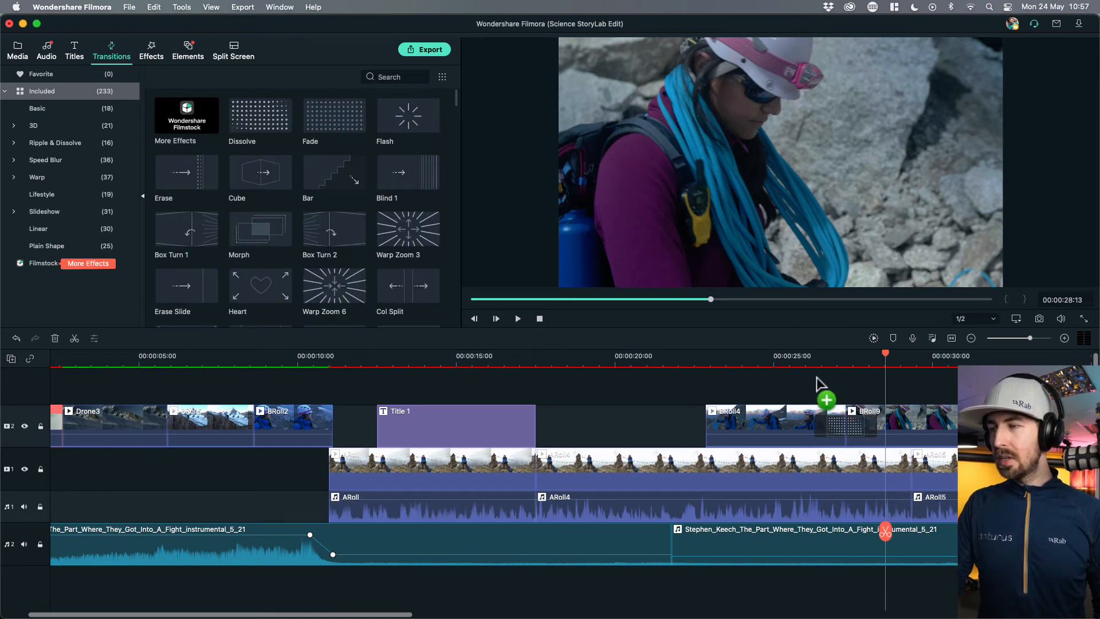
click(804, 359)
key(space)
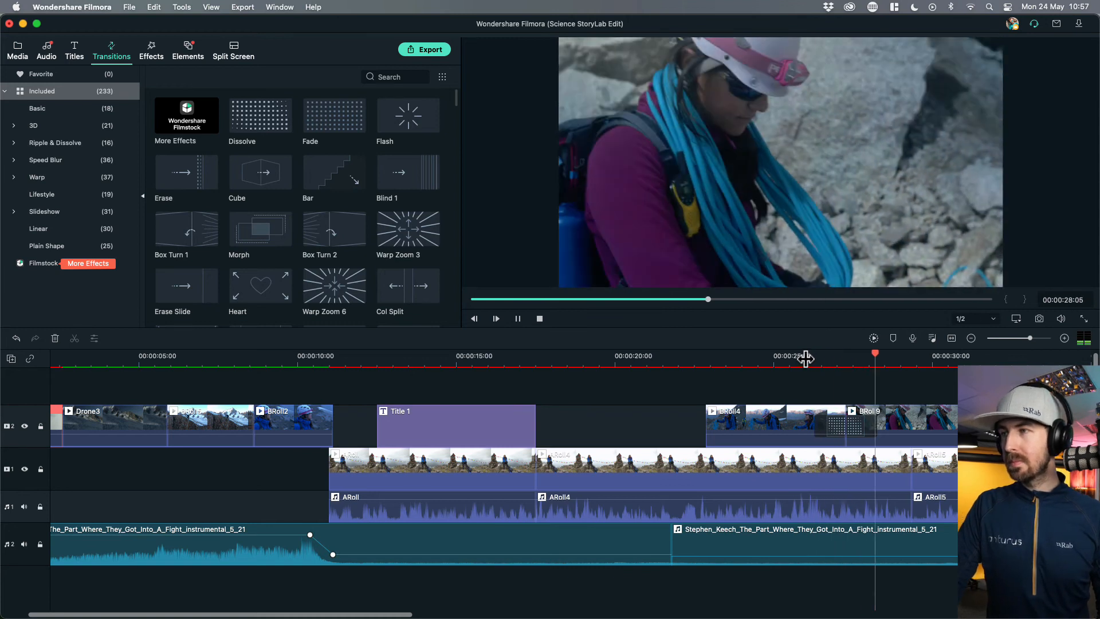
- Remove the transition from the cut between BRoll4 and BRoll9
click(840, 428)
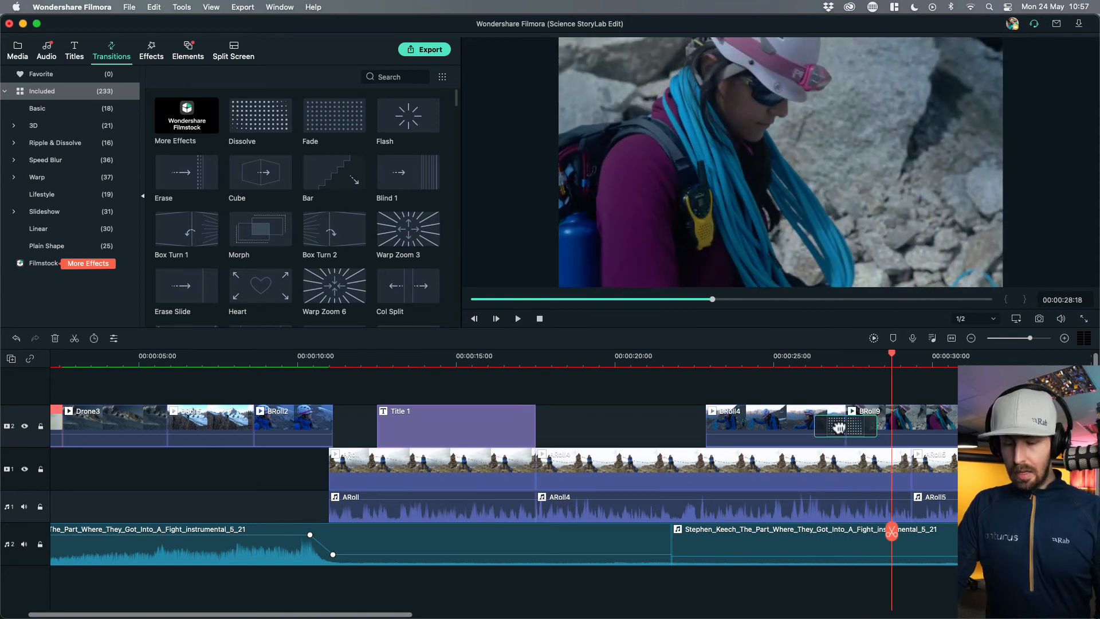
key(Delete)
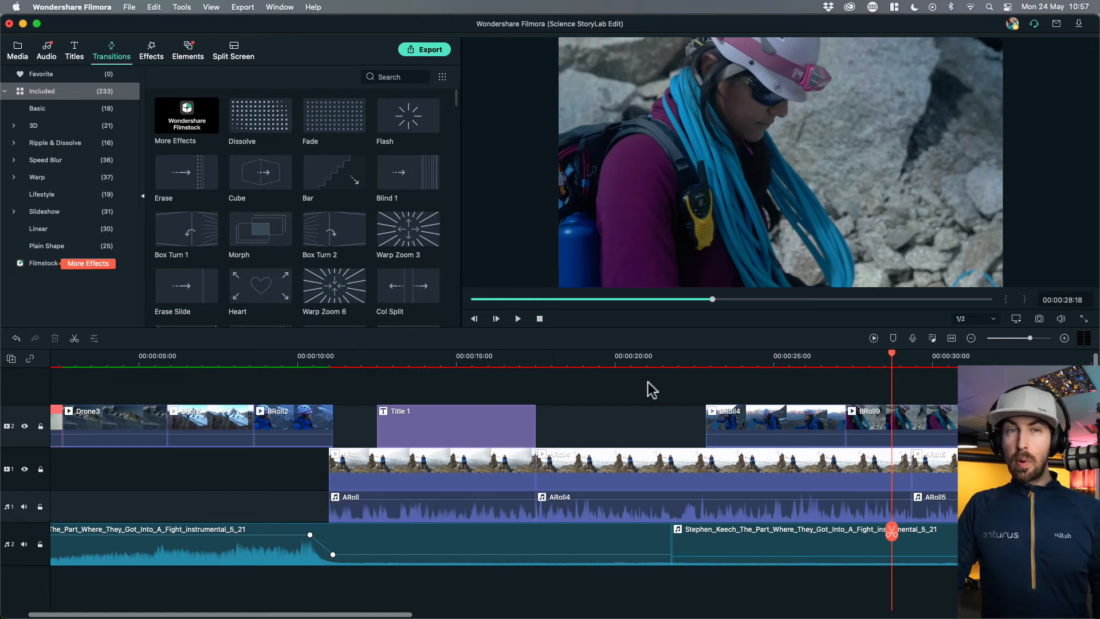
- Add the Fade transition to the end of the Drone4 clip and play back the ending
drag(404, 614, 792, 615)
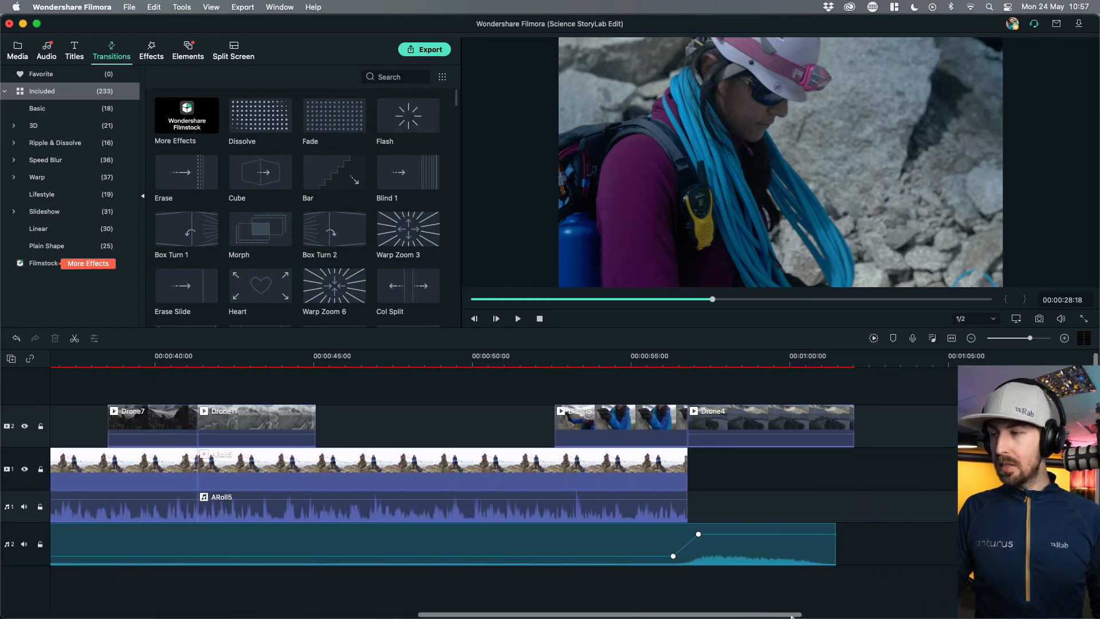
click(318, 118)
drag(326, 117, 837, 438)
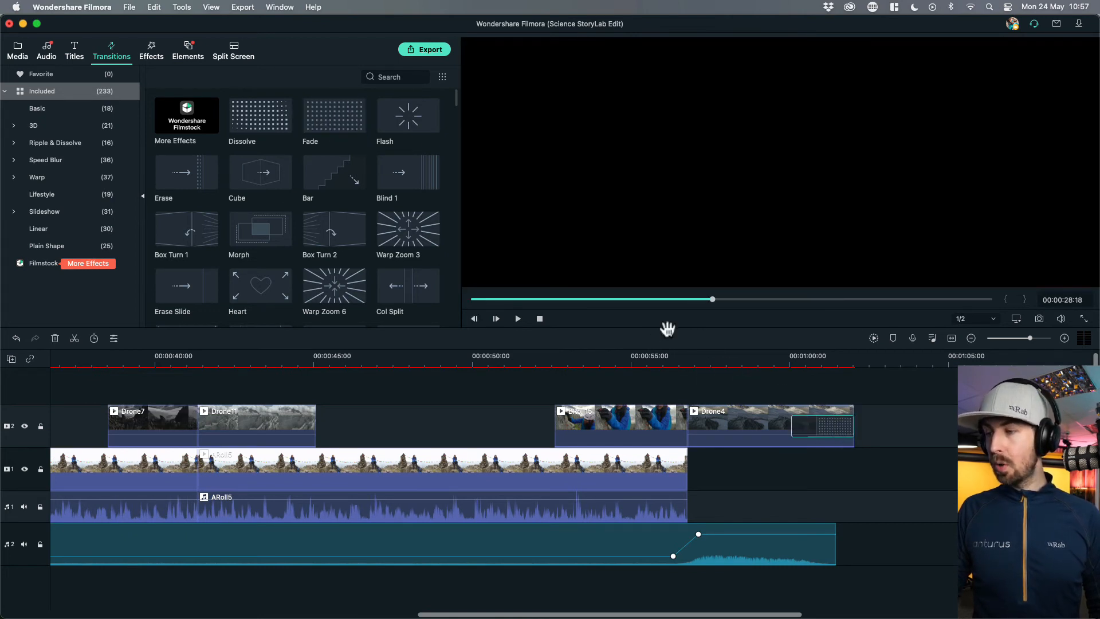
click(757, 361)
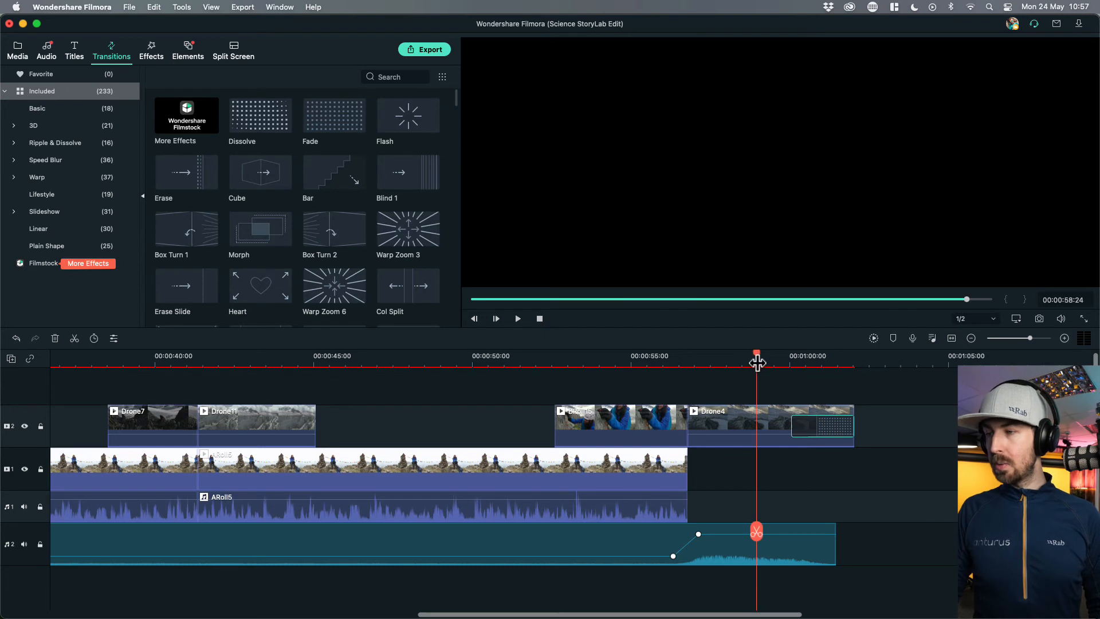
key(space)
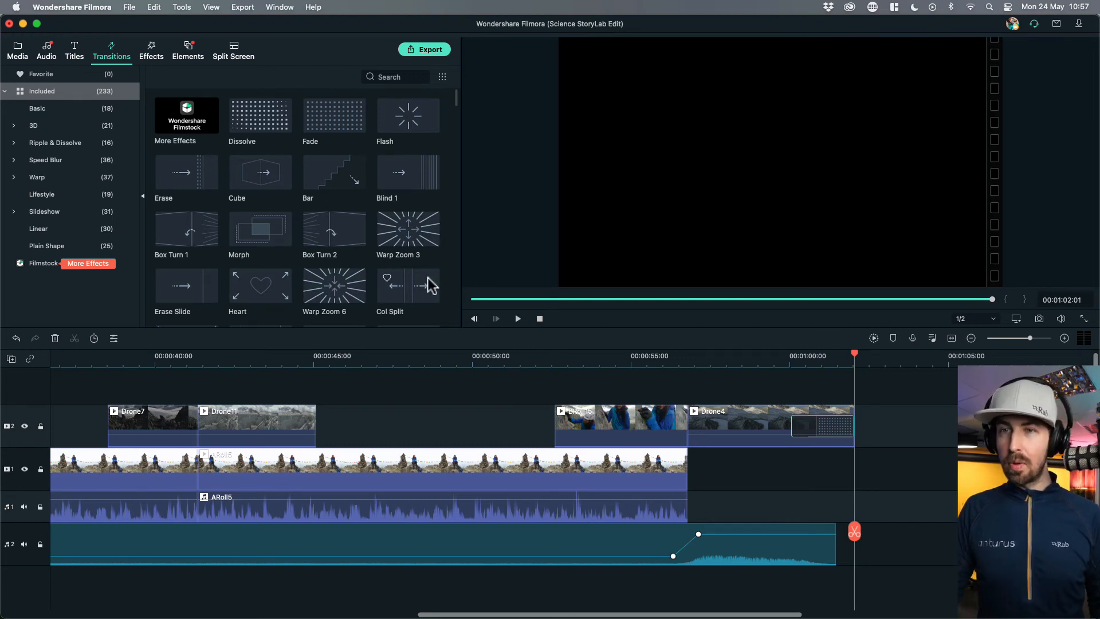
- Add the Fade transition to the start of the Drone2 clip and play back the opening
scroll(382, 276, down, 5)
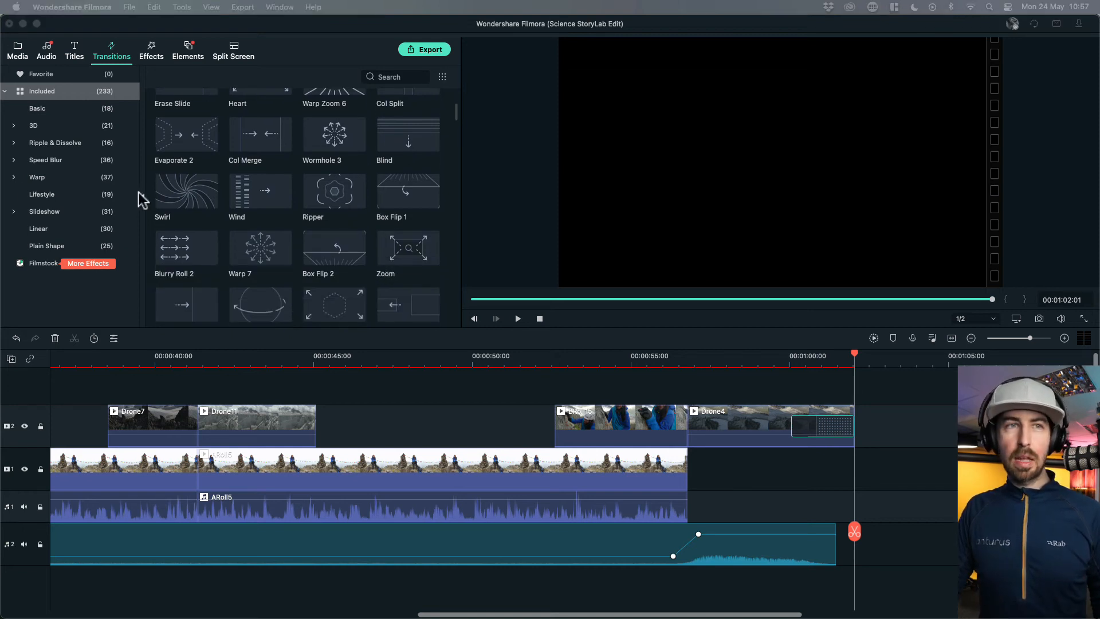
scroll(226, 189, up, 4)
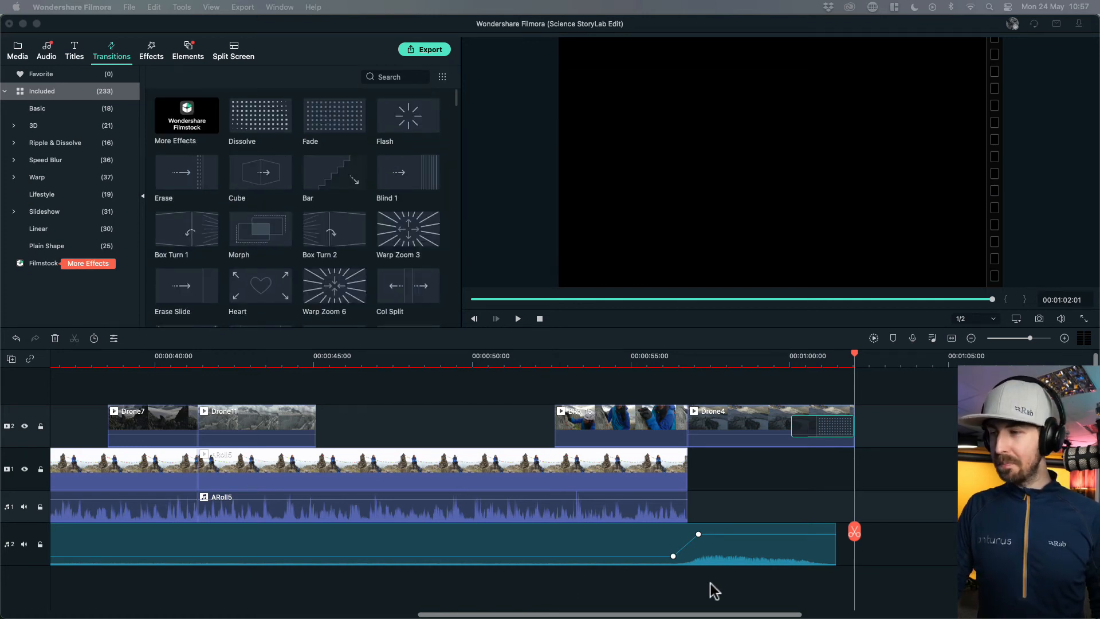
drag(778, 616, 290, 616)
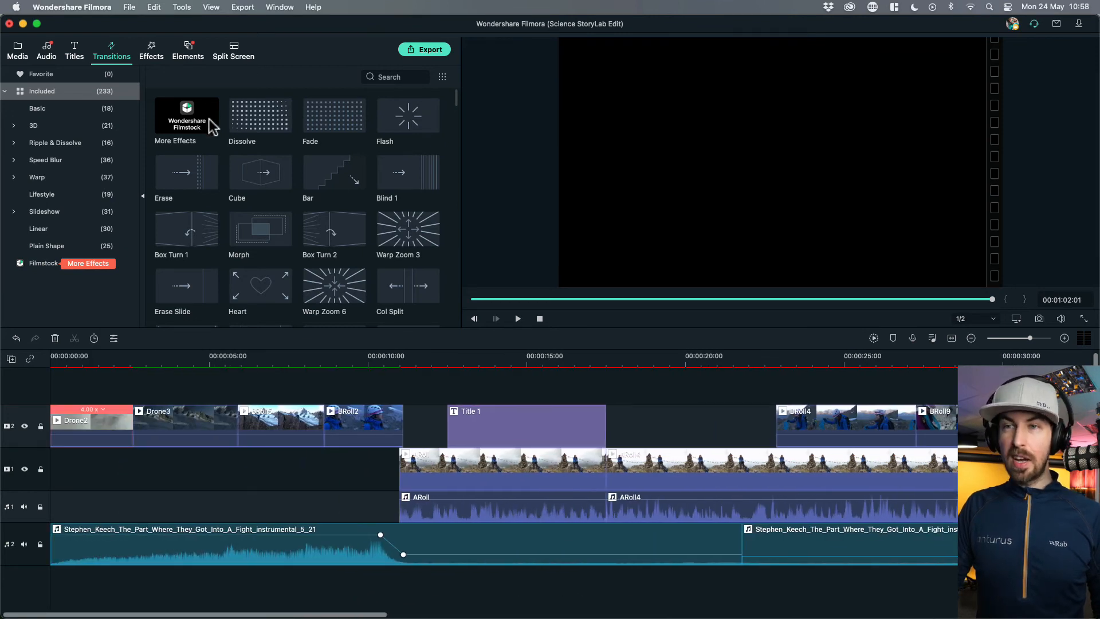
drag(352, 126, 80, 367)
click(52, 354)
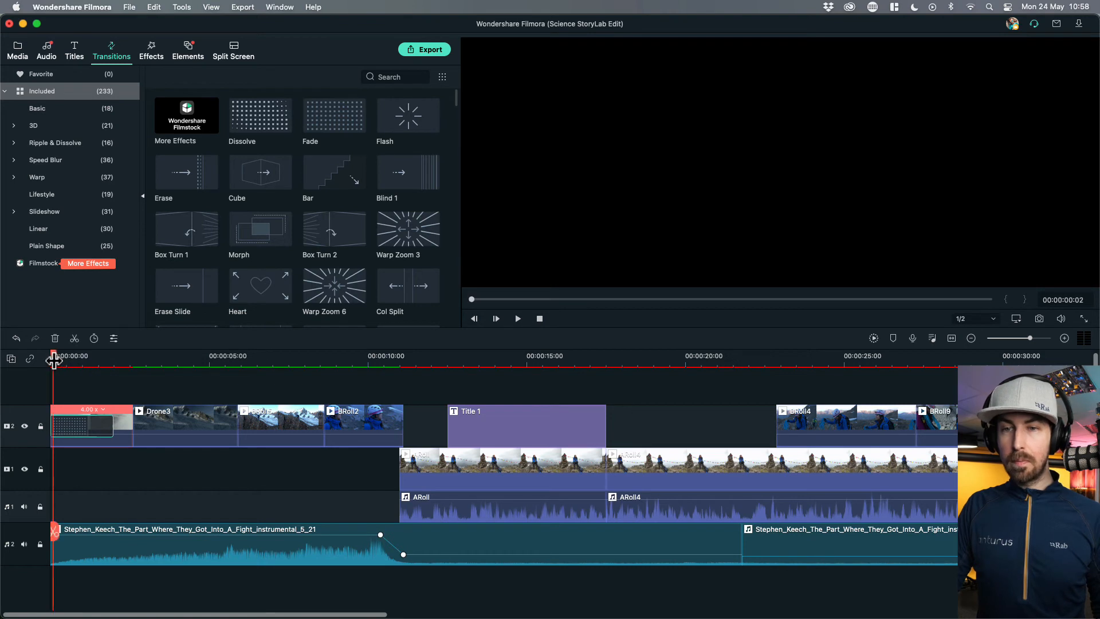
key(space)
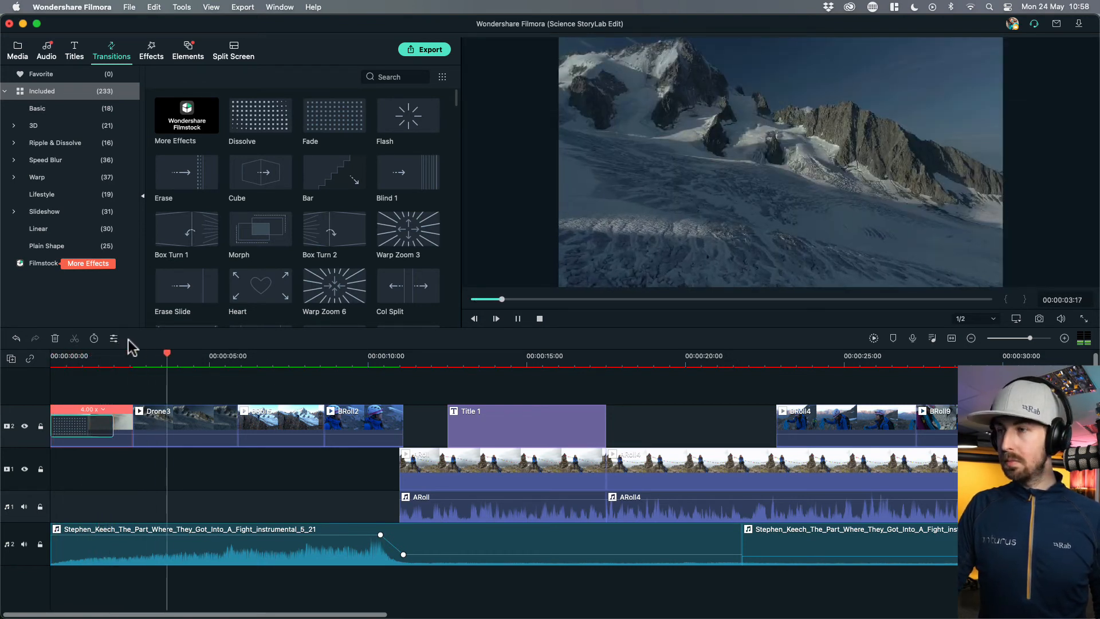
key(space)
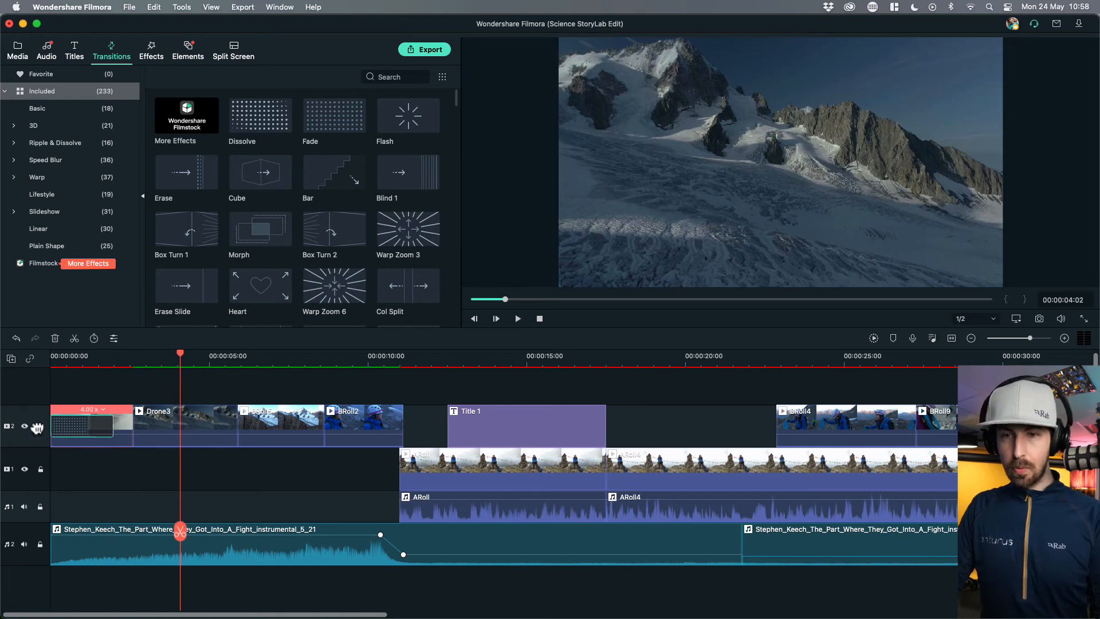
- Play back the opening, set the Drone2 clip's scale to 123.5% and flip it horizontally
click(58, 357)
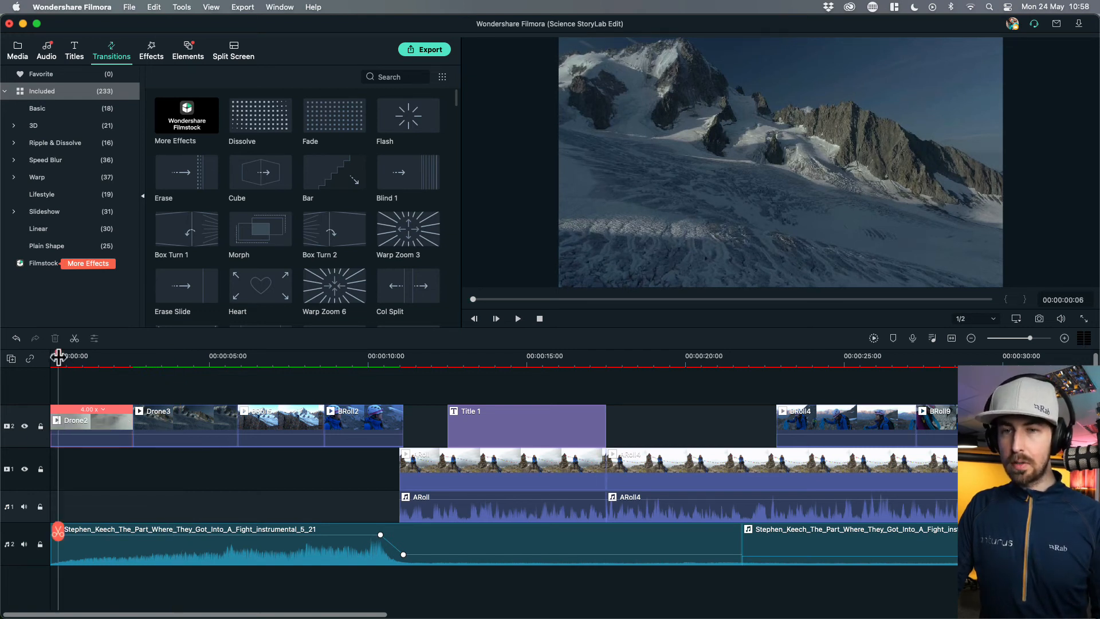
key(space)
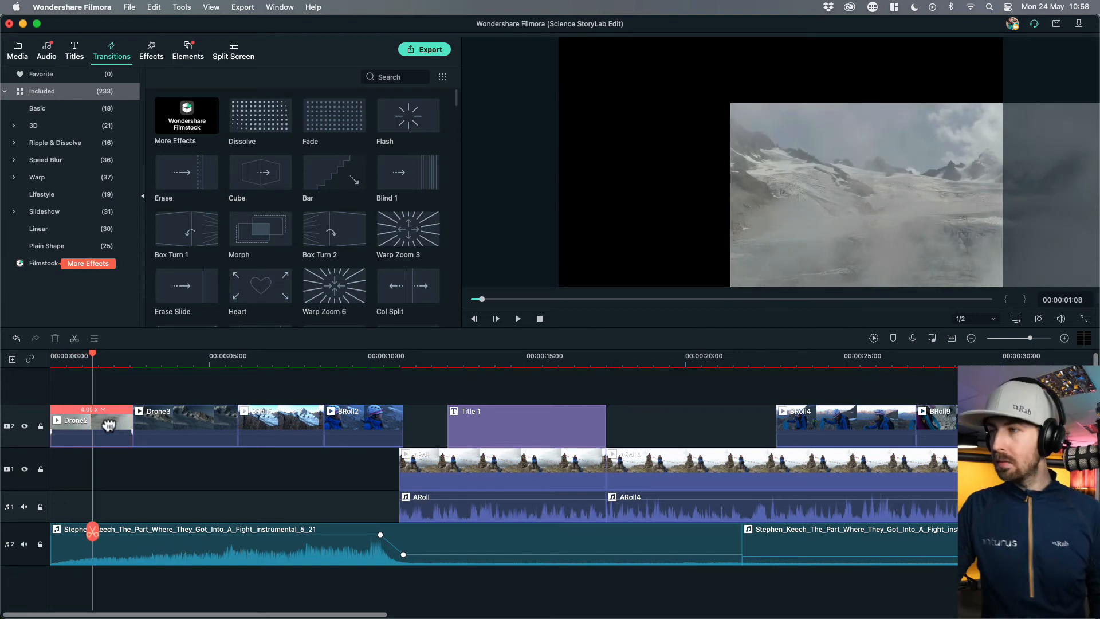
double_click(109, 425)
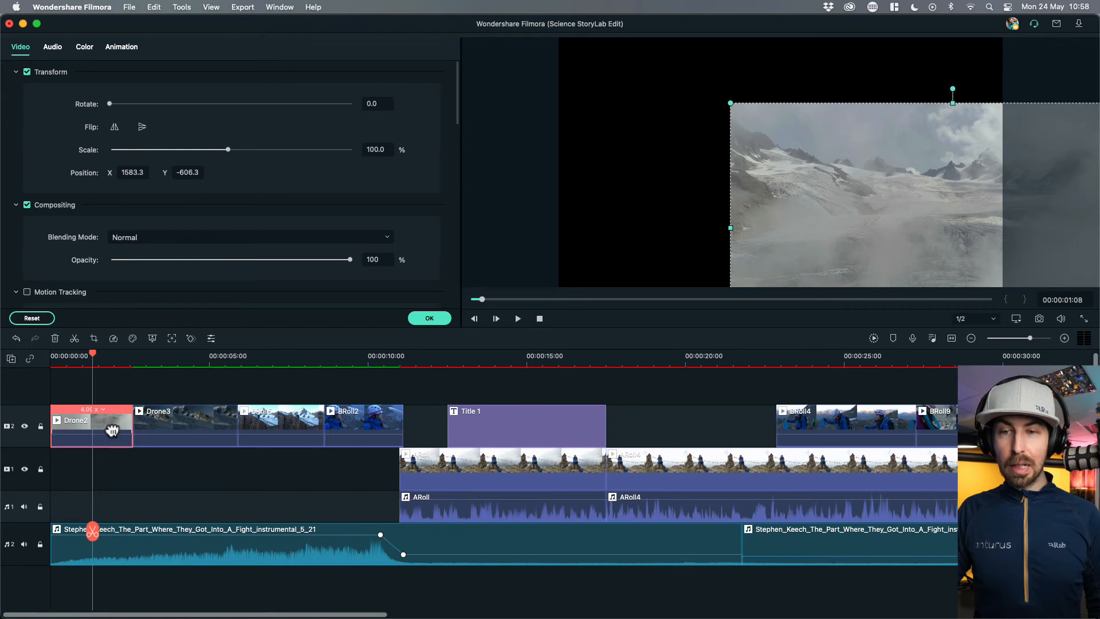
mouse_move(228, 150)
mouse_down()
mouse_move(250, 154)
mouse_move(237, 151)
mouse_up()
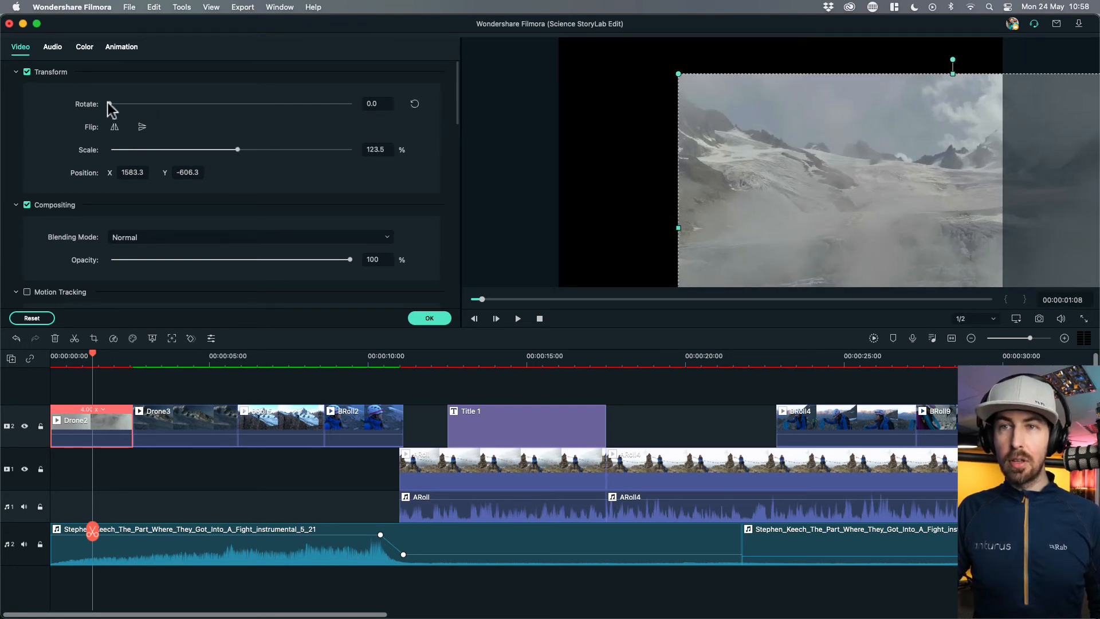
click(117, 131)
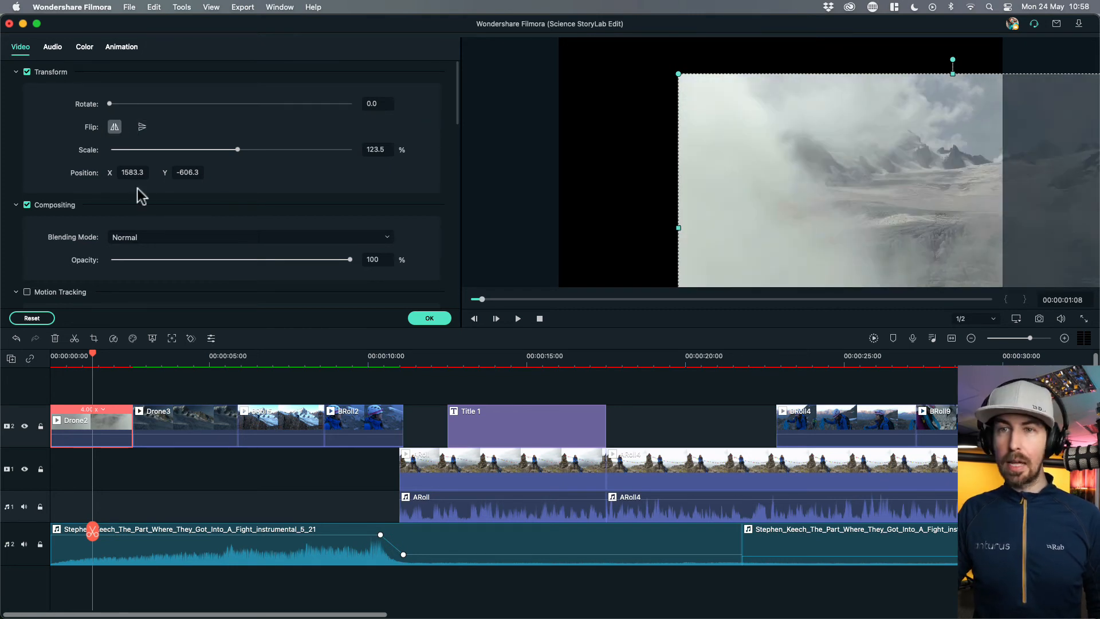
- Reset the Drone2 clip's position to X 0.0, Y 0.0 and set its scale to 104.1%
drag(133, 177, 395, 183)
click(414, 174)
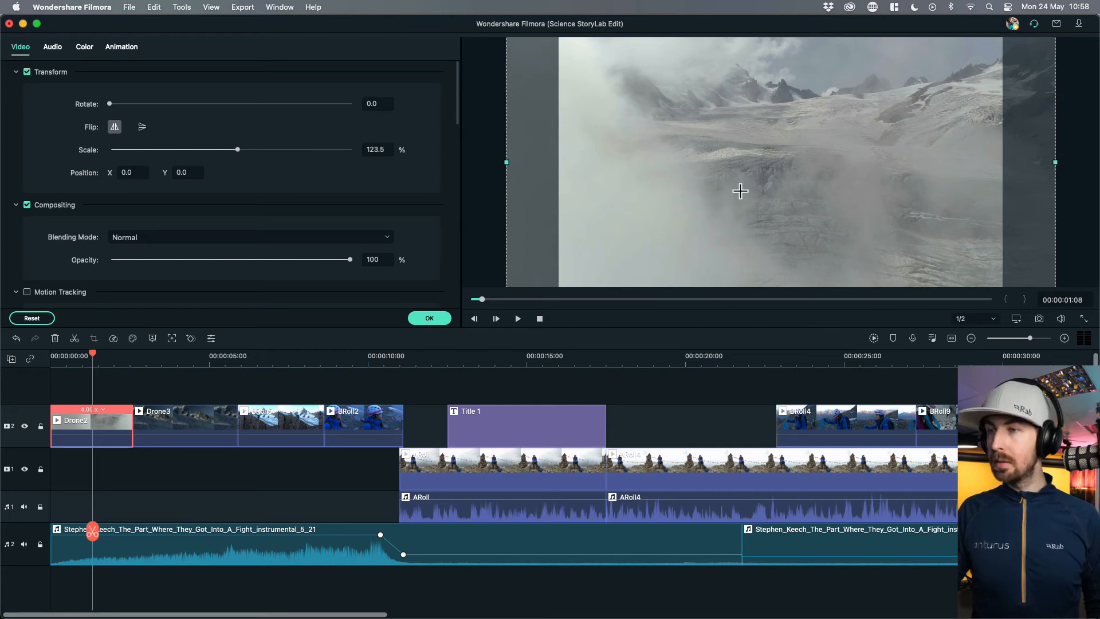
mouse_move(225, 148)
mouse_down()
mouse_move(216, 151)
mouse_move(230, 150)
mouse_up()
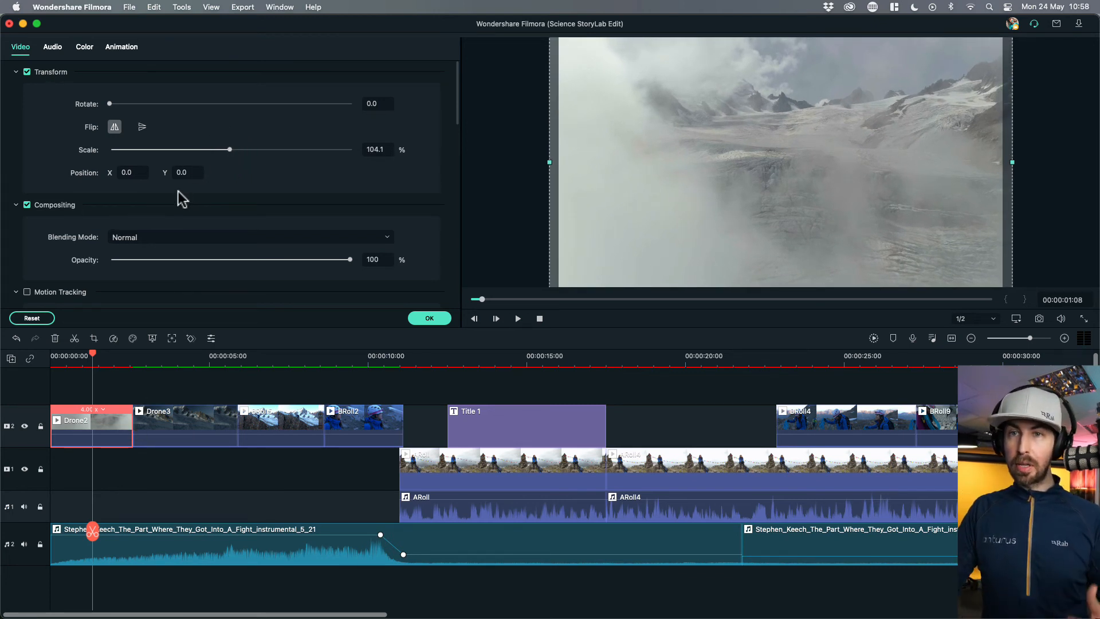
- Try rotating the Drone2 clip to 88.8 degrees and reset its rotation
drag(112, 106, 166, 104)
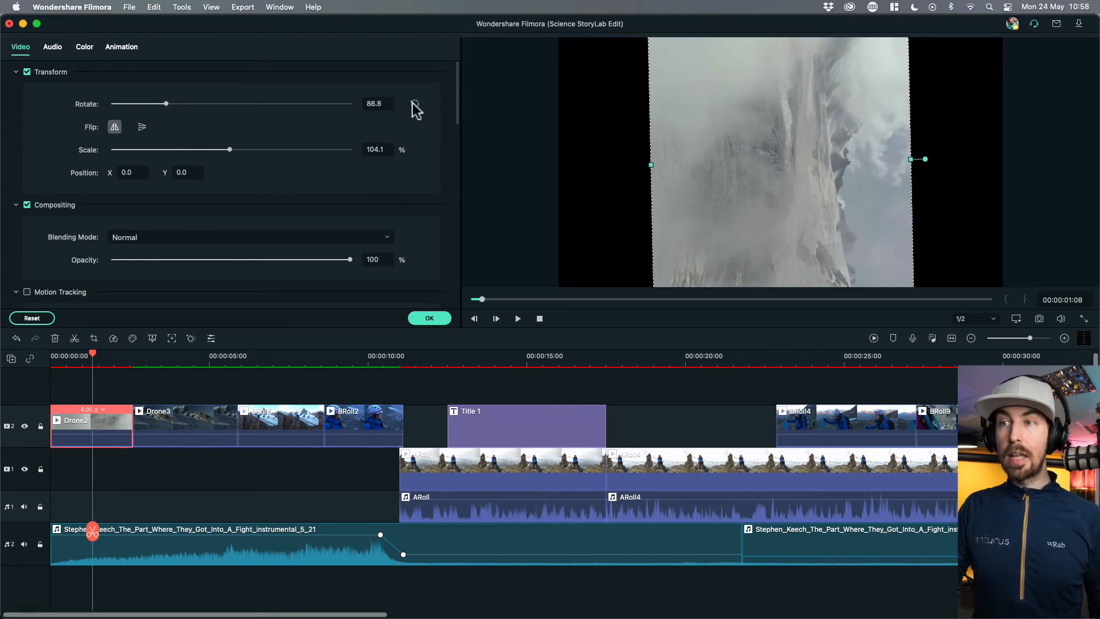
click(413, 103)
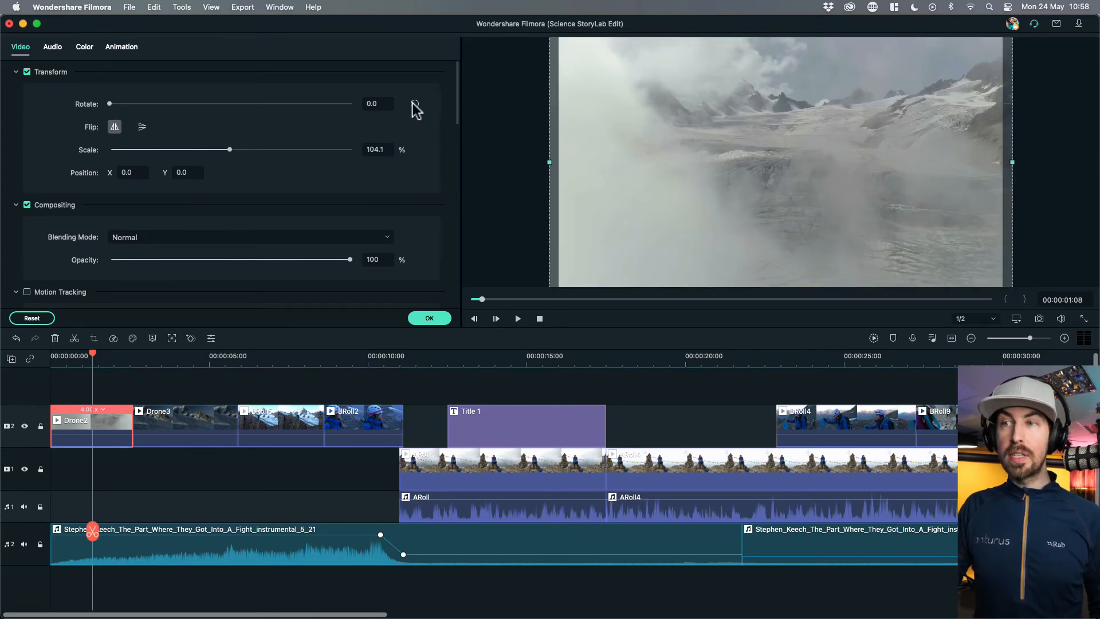
- Confirm the Drone2 clip's transform settings and play back the opening B-roll clips
click(416, 320)
click(110, 359)
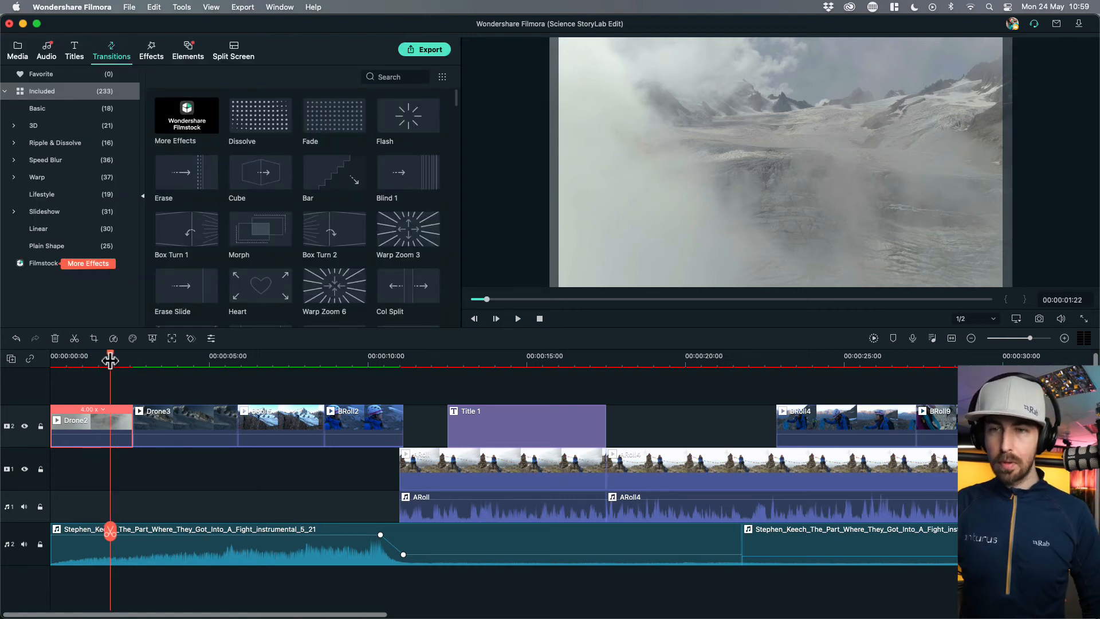
key(space)
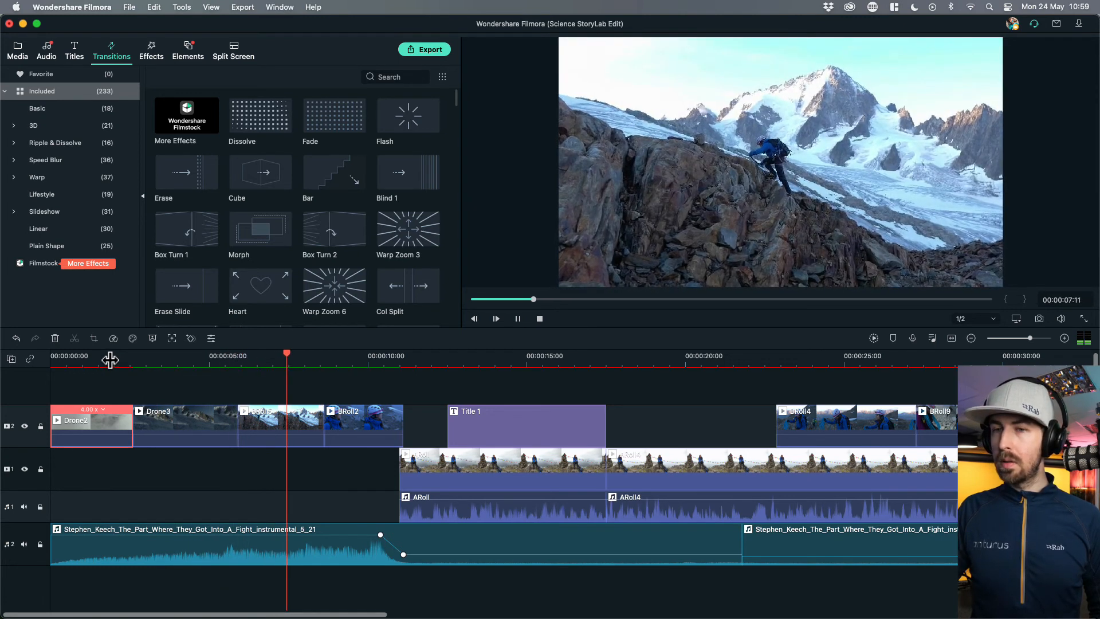
key(space)
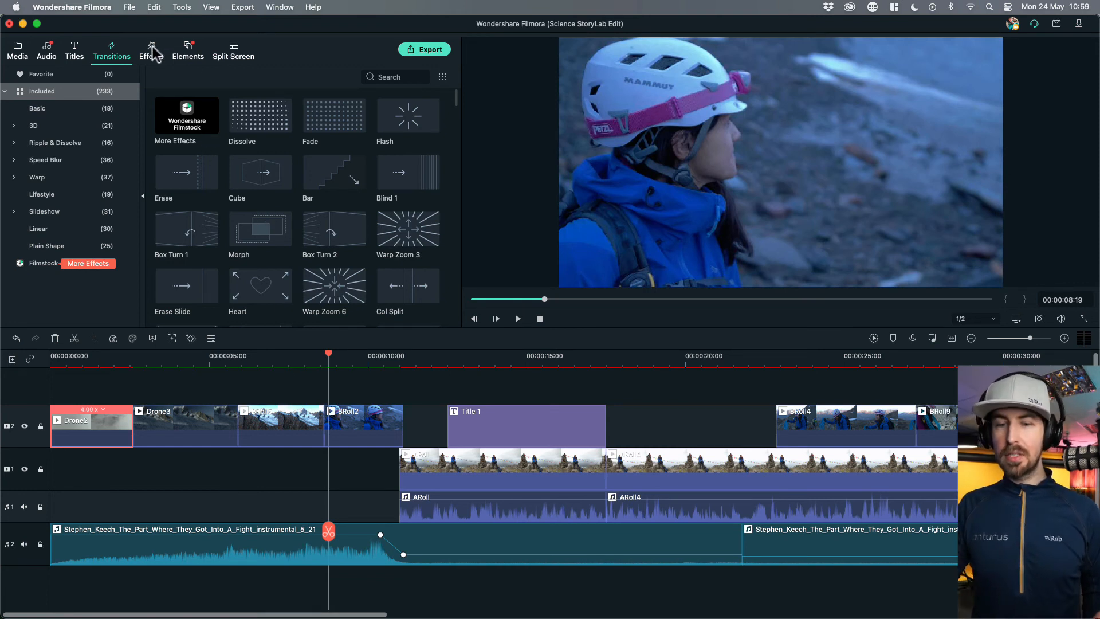
- Apply the Cyberpunk 1 effect to the BRoll2 clip and play it back
click(152, 46)
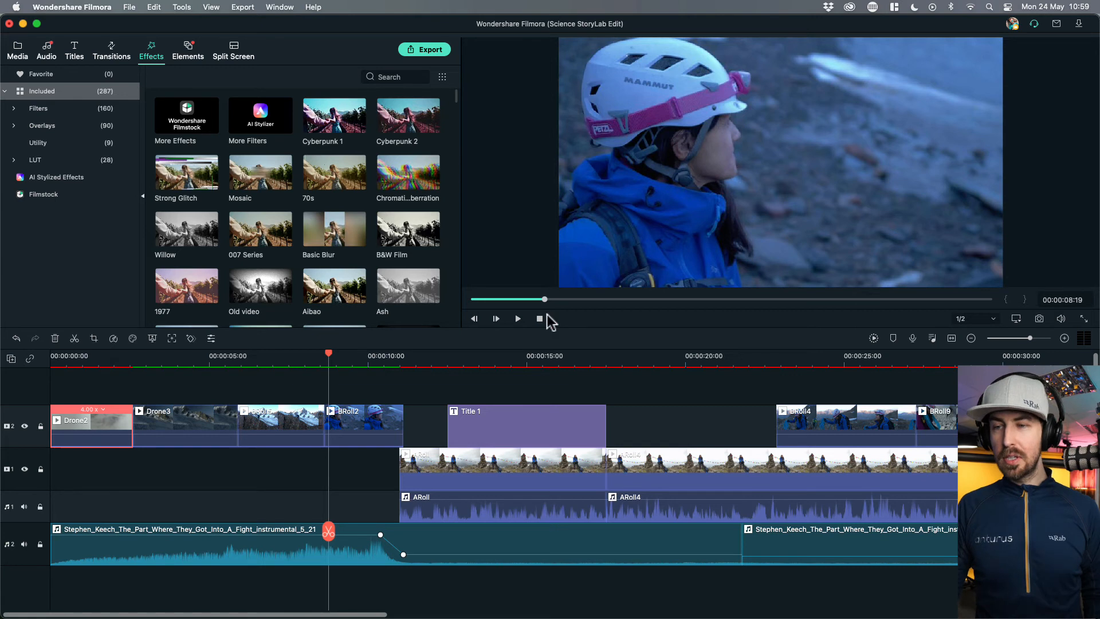
click(489, 356)
click(453, 466)
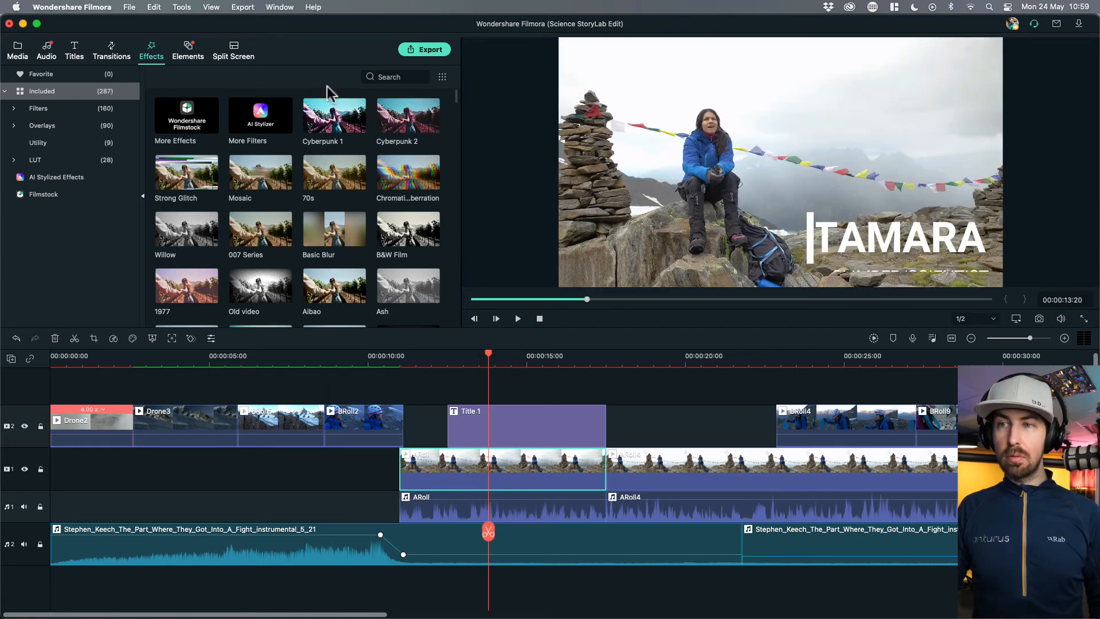
click(360, 358)
click(371, 426)
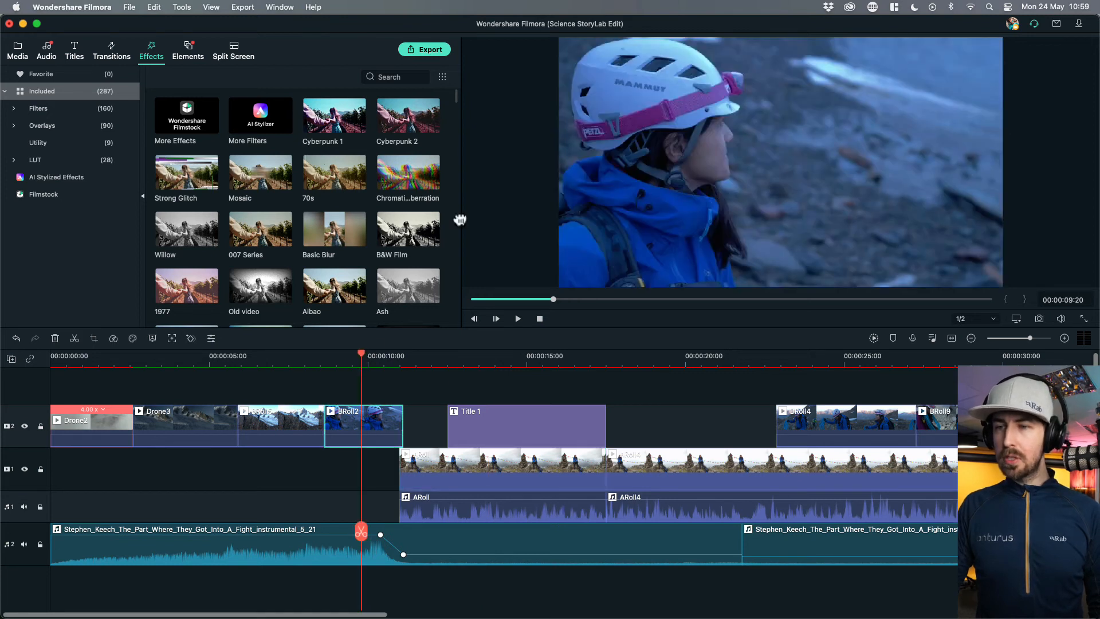
click(342, 128)
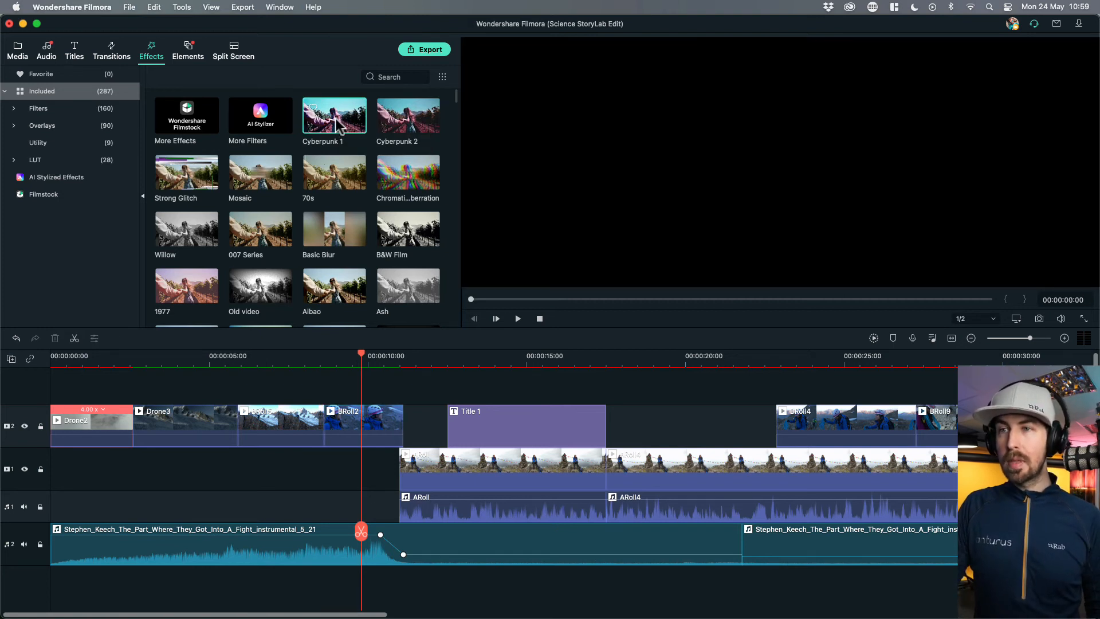
drag(339, 124, 346, 425)
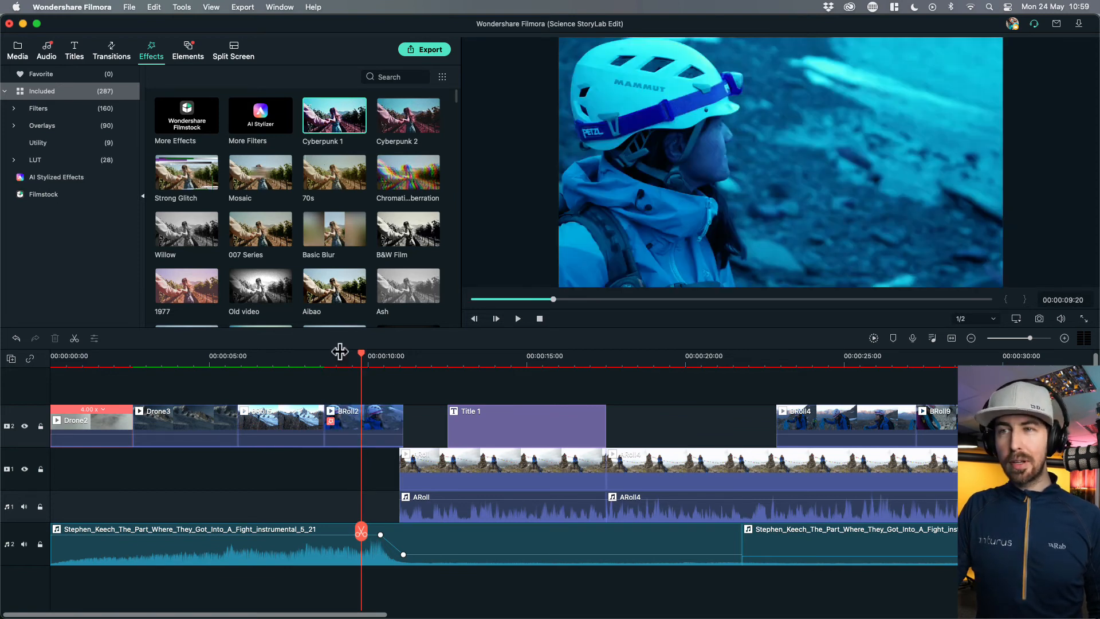
key(space)
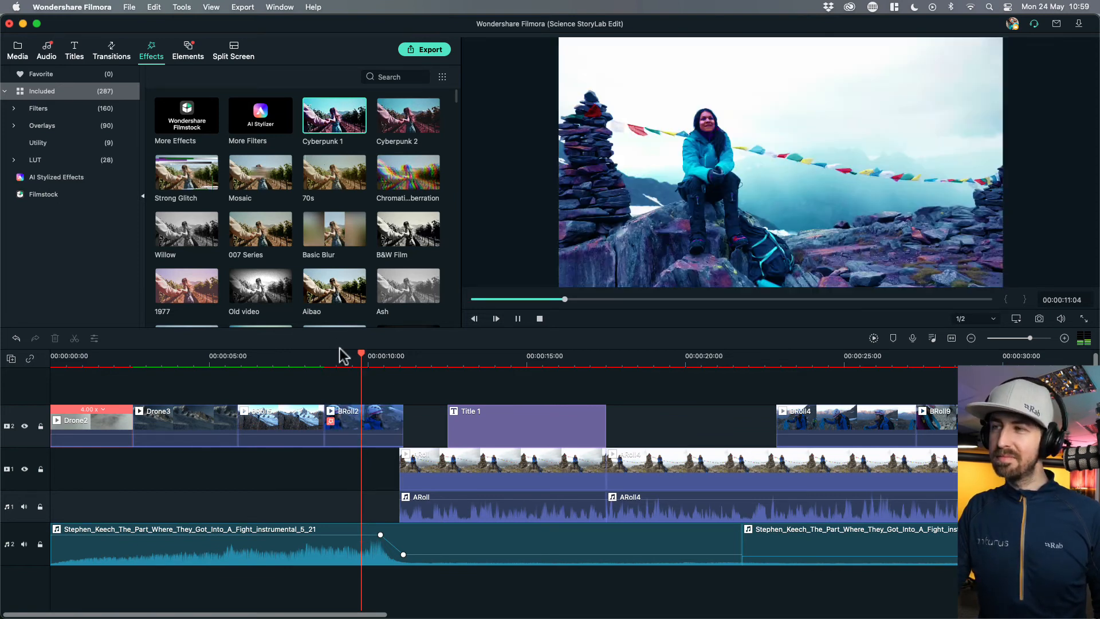
key(space)
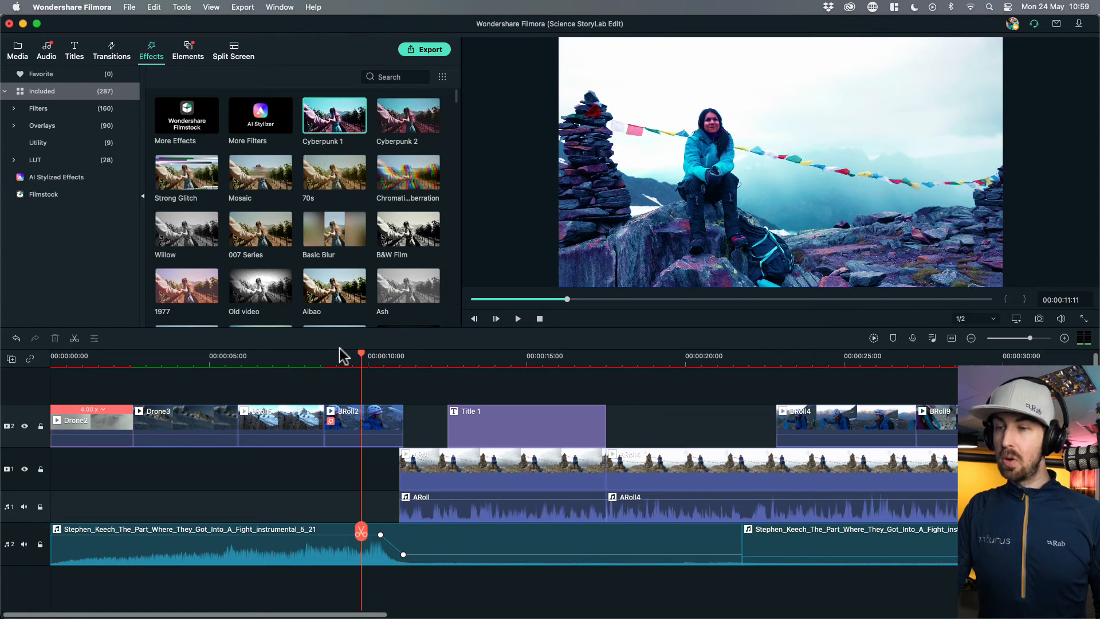
- Play back the beginning of the ARoll clip after the BRoll2 shot
click(406, 359)
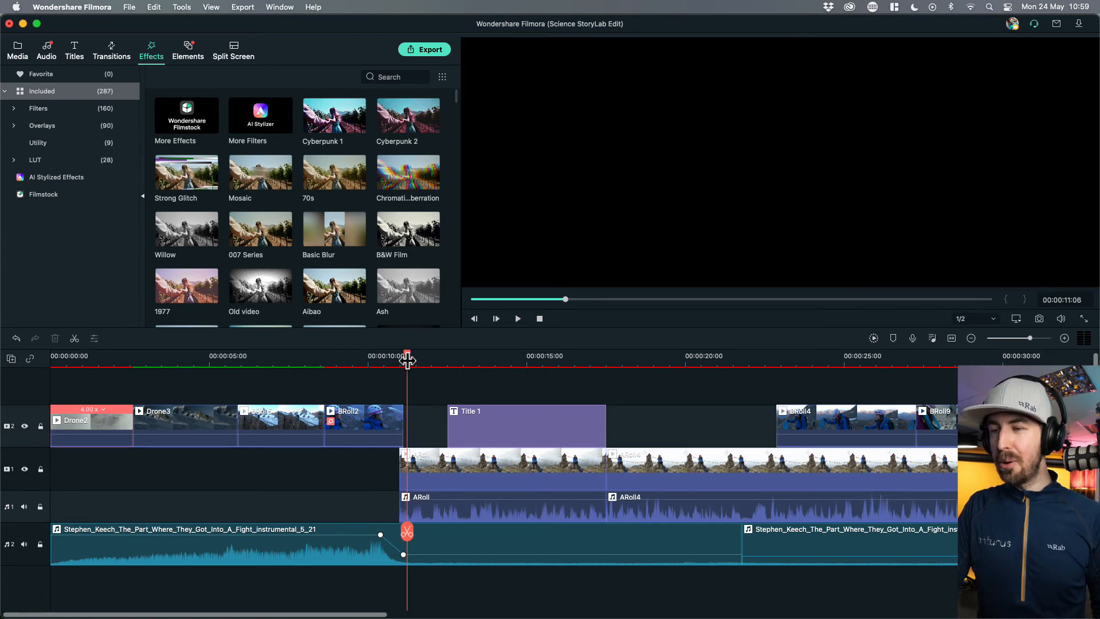
key(space)
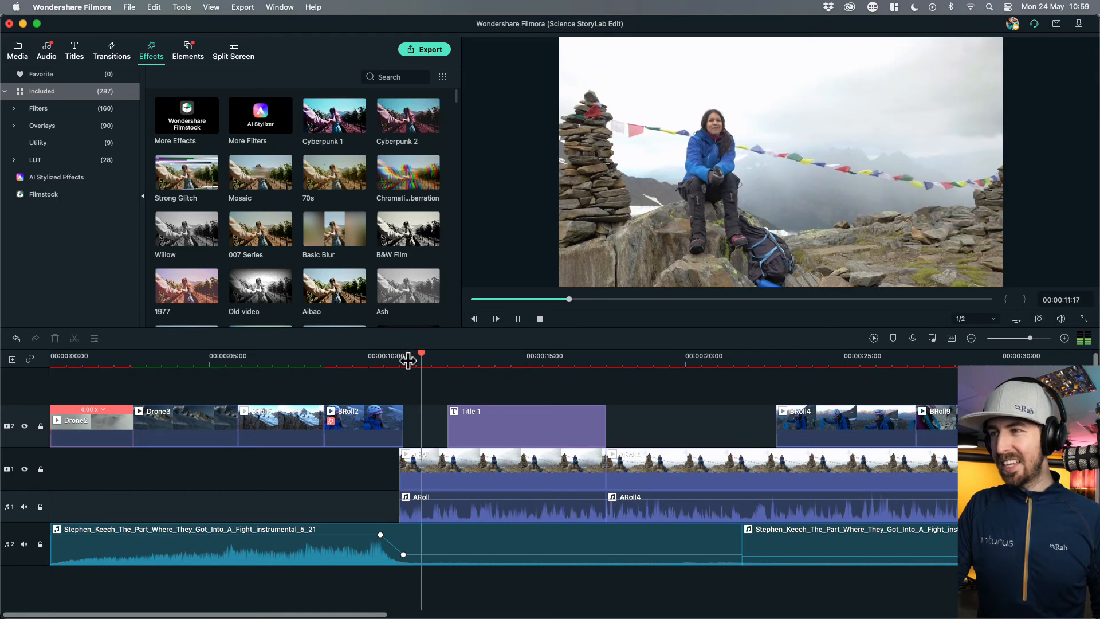
- Open Color Correction for the BRoll2 clip with the playhead over that clip
click(393, 360)
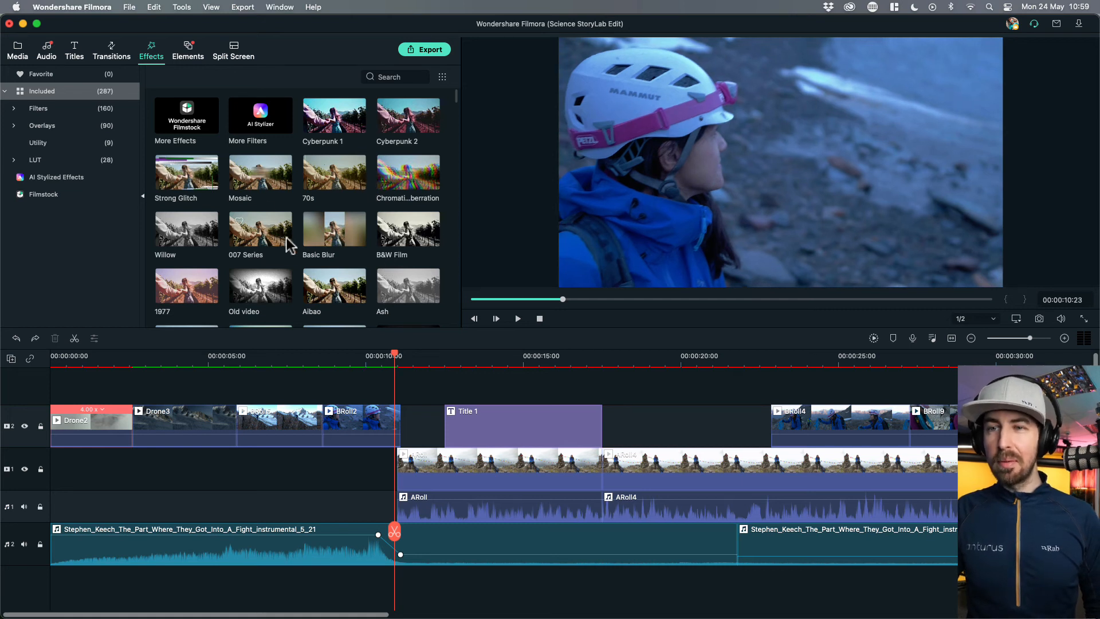
click(372, 421)
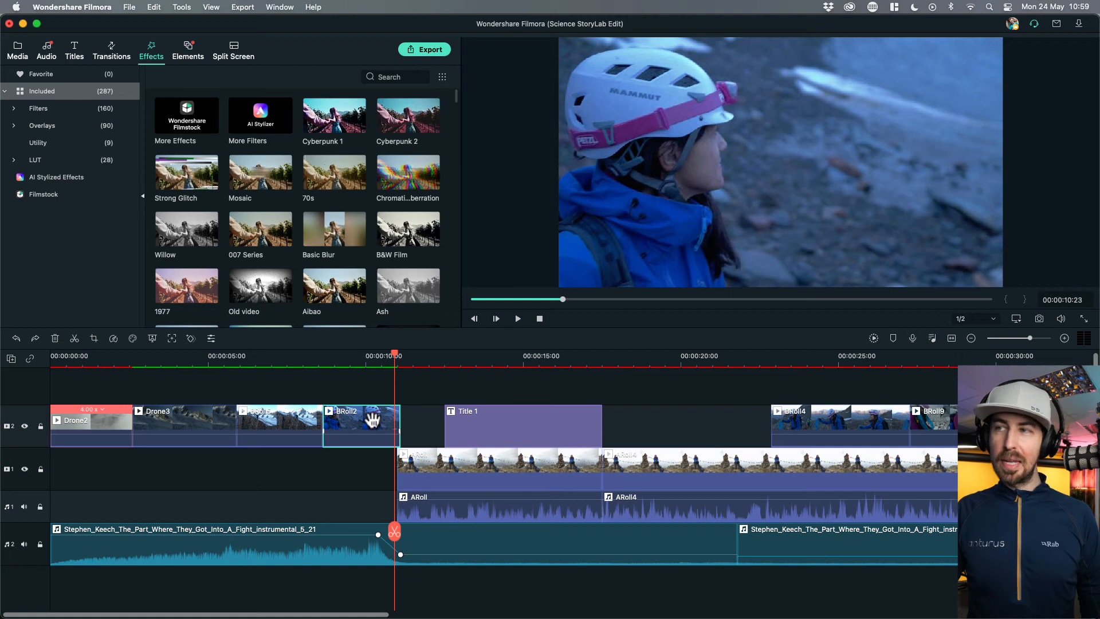
click(132, 338)
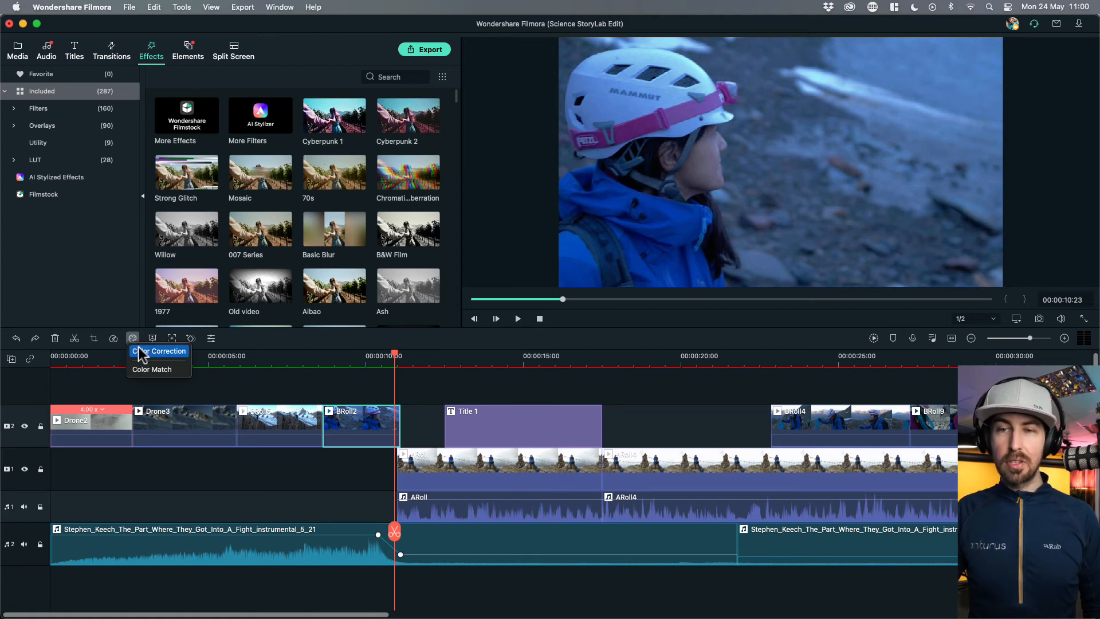
click(138, 347)
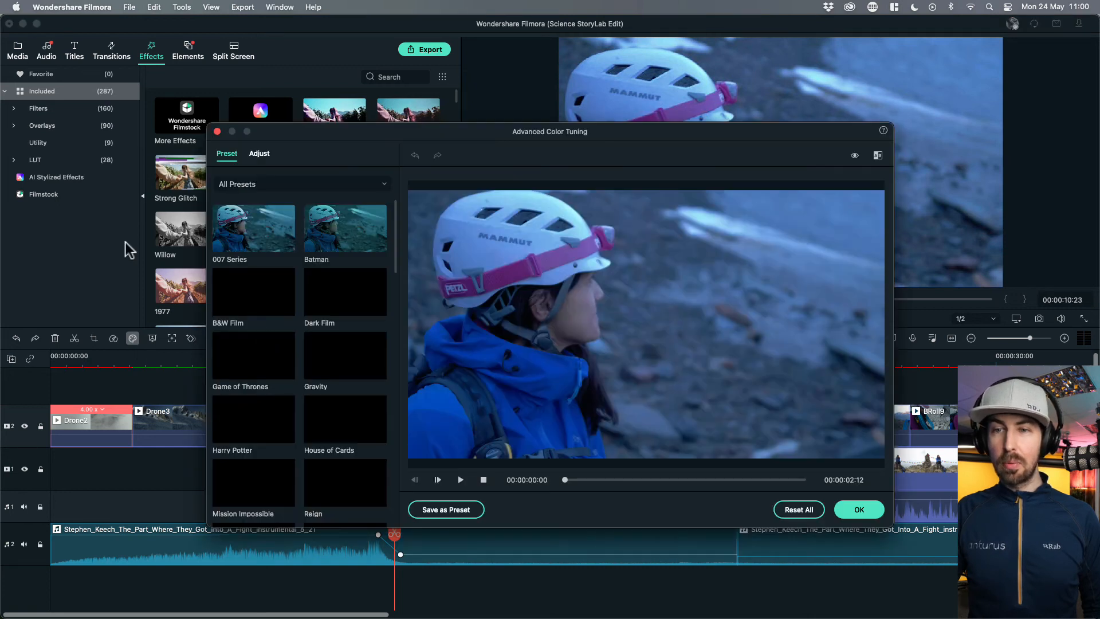
drag(579, 130, 489, 68)
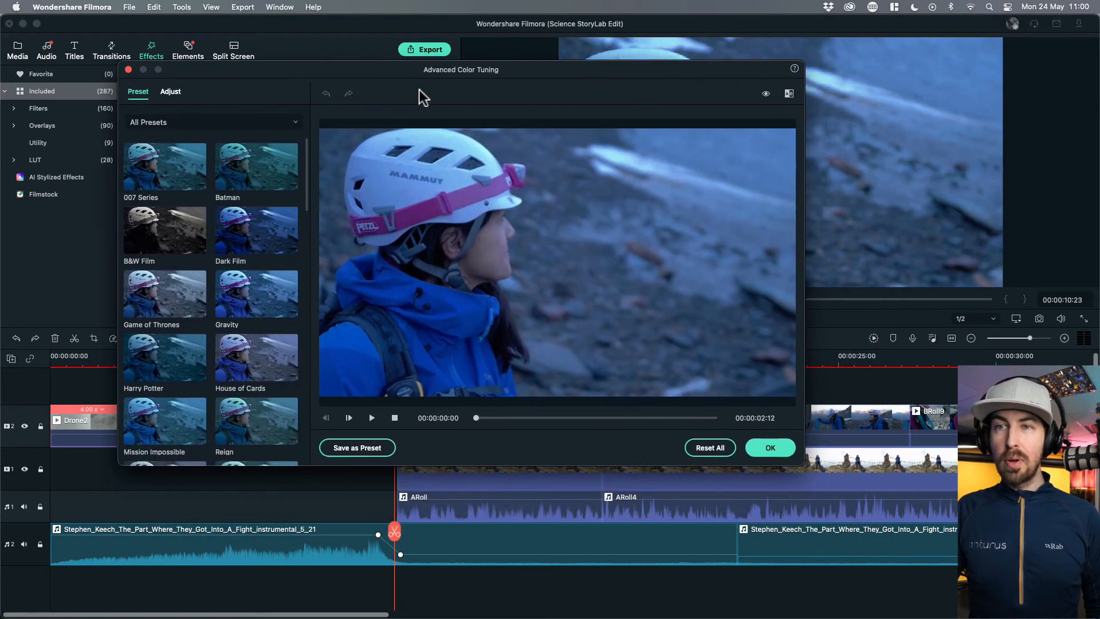
- Look through the color presets for the BRoll2 clip and switch to the manual color adjustments
scroll(233, 310, down, 4)
scroll(232, 310, down, 10)
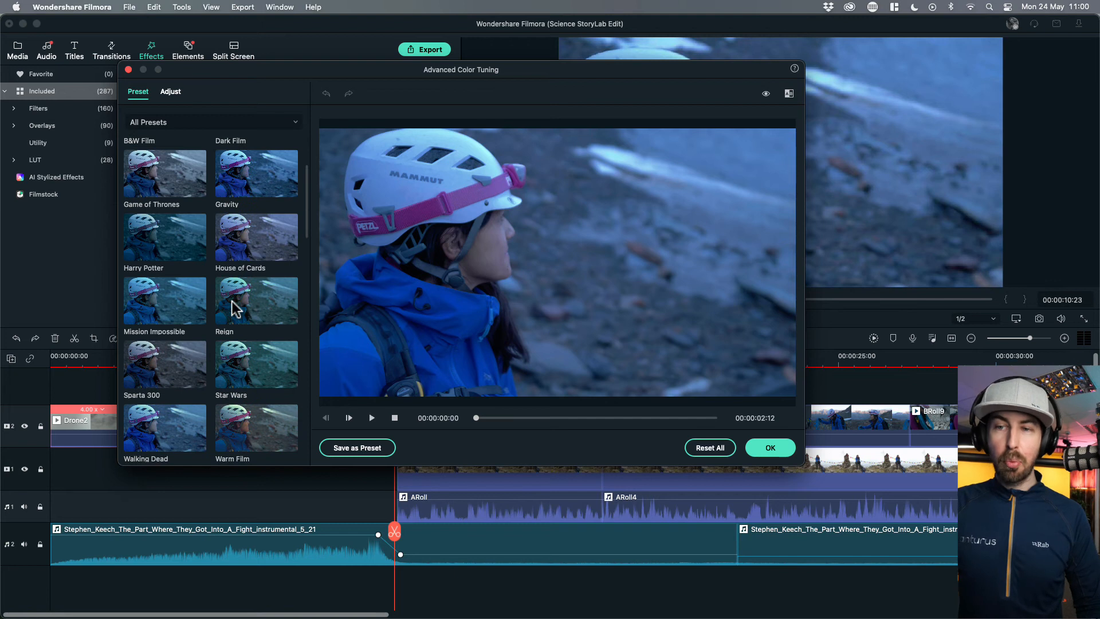
scroll(237, 324, down, 4)
scroll(233, 321, down, 6)
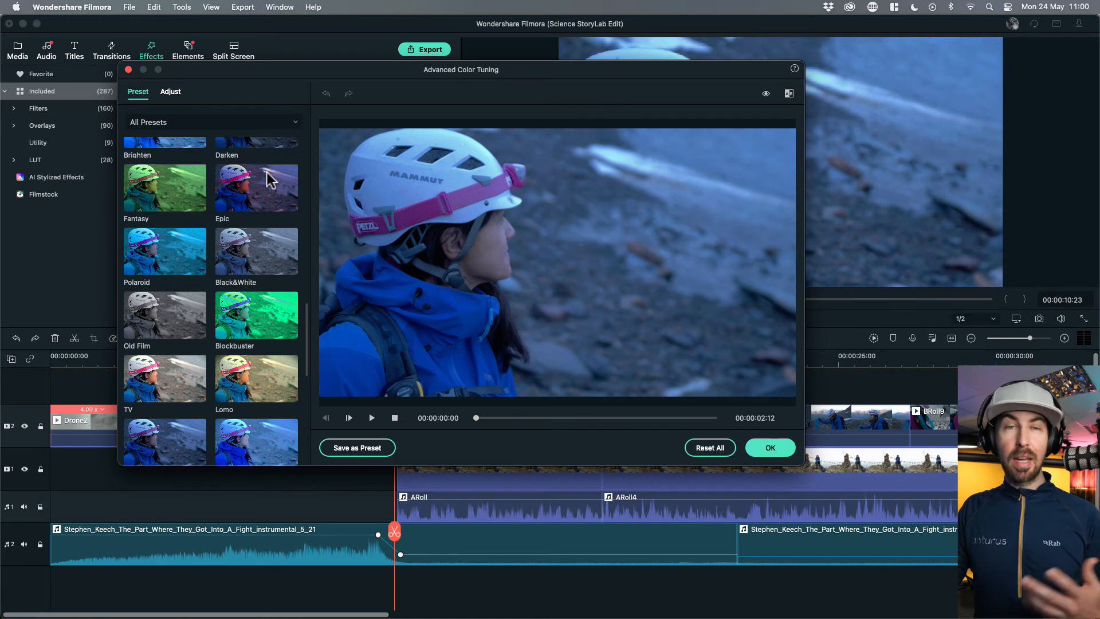
click(171, 92)
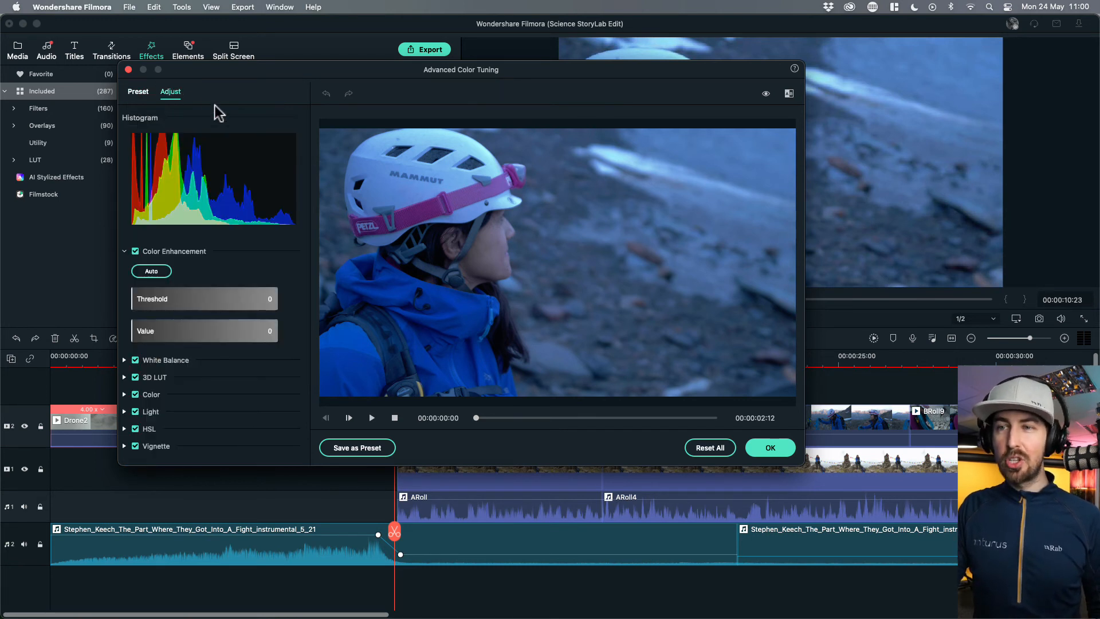
drag(266, 70, 150, 24)
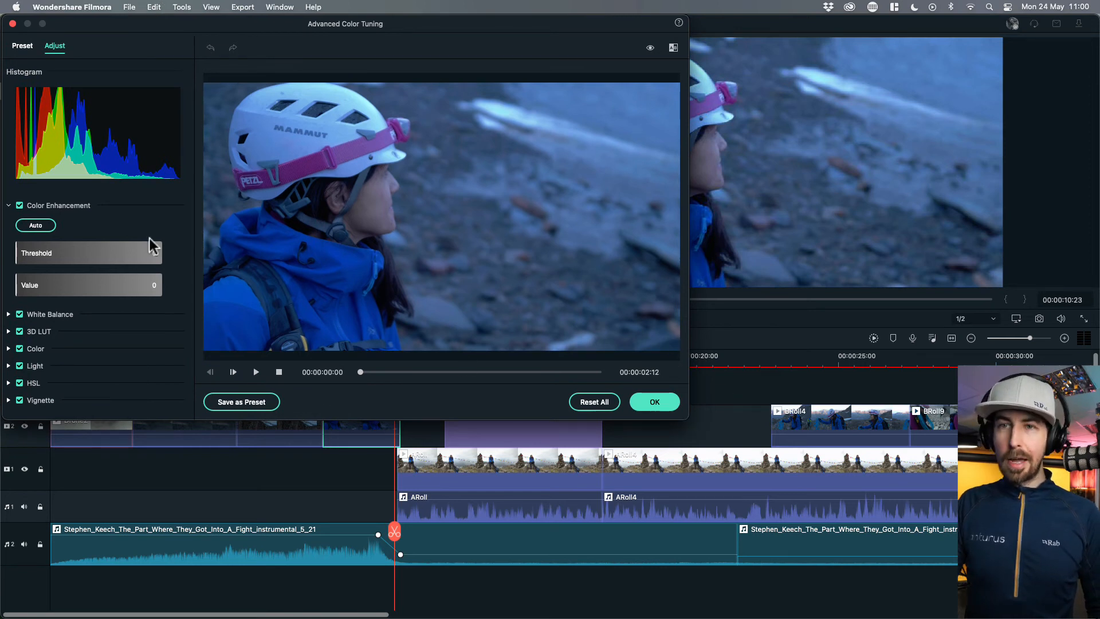
- Try the automatic color enhancement on the BRoll2 clip and reset it
click(35, 225)
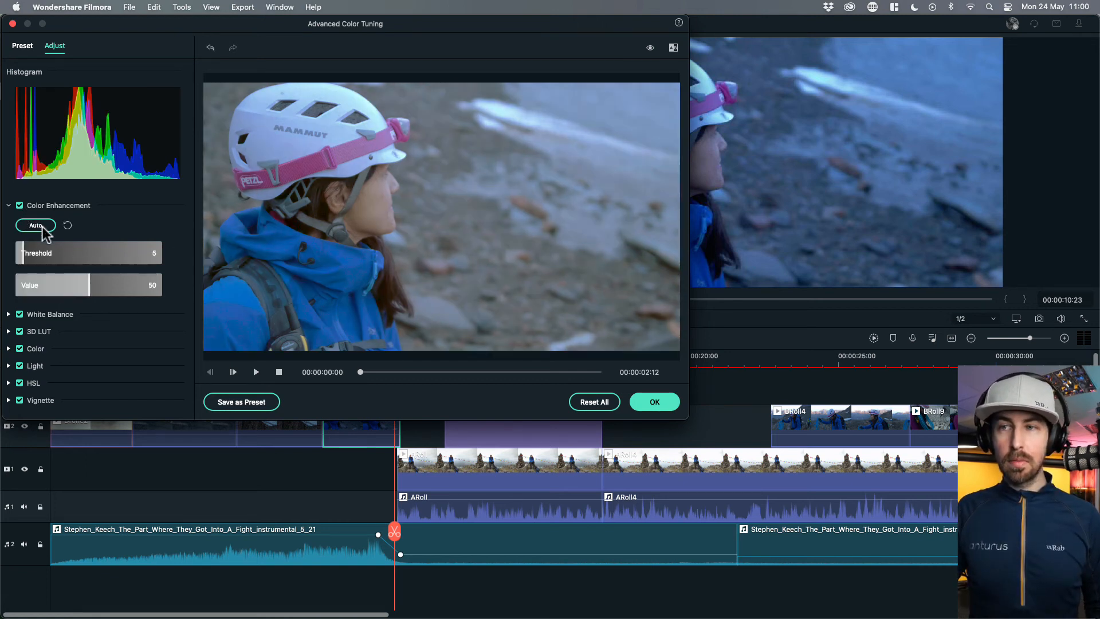
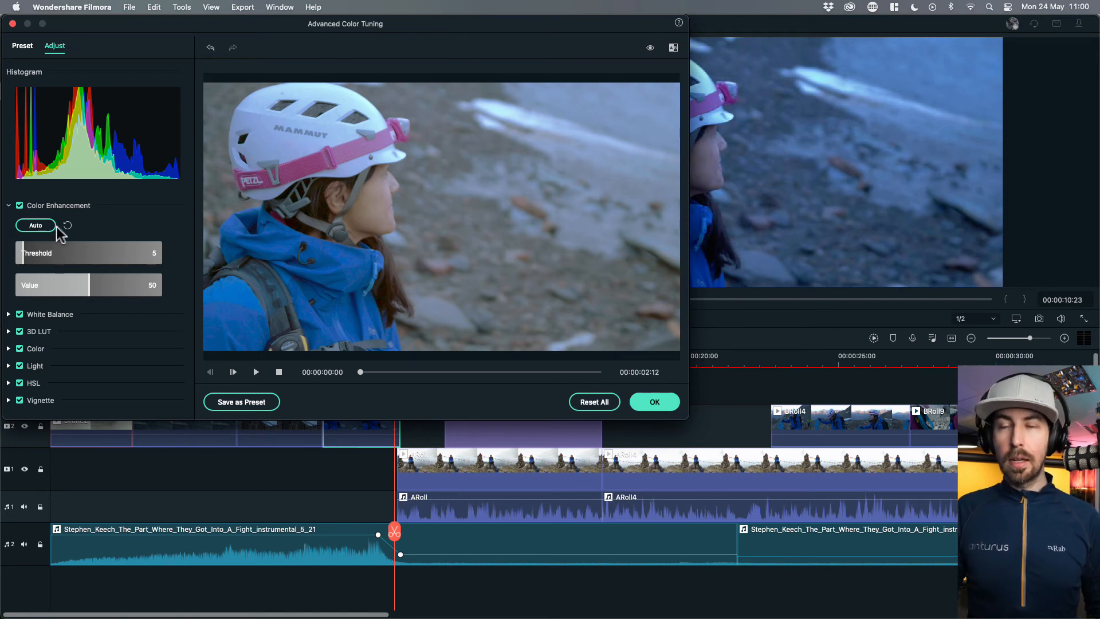
click(67, 226)
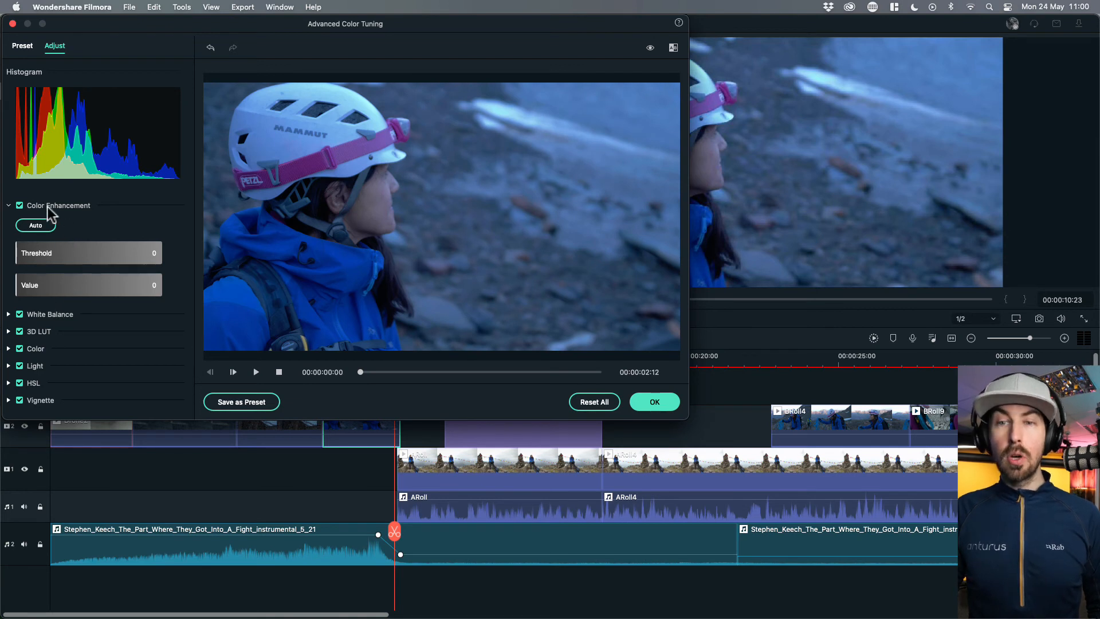
click(8, 206)
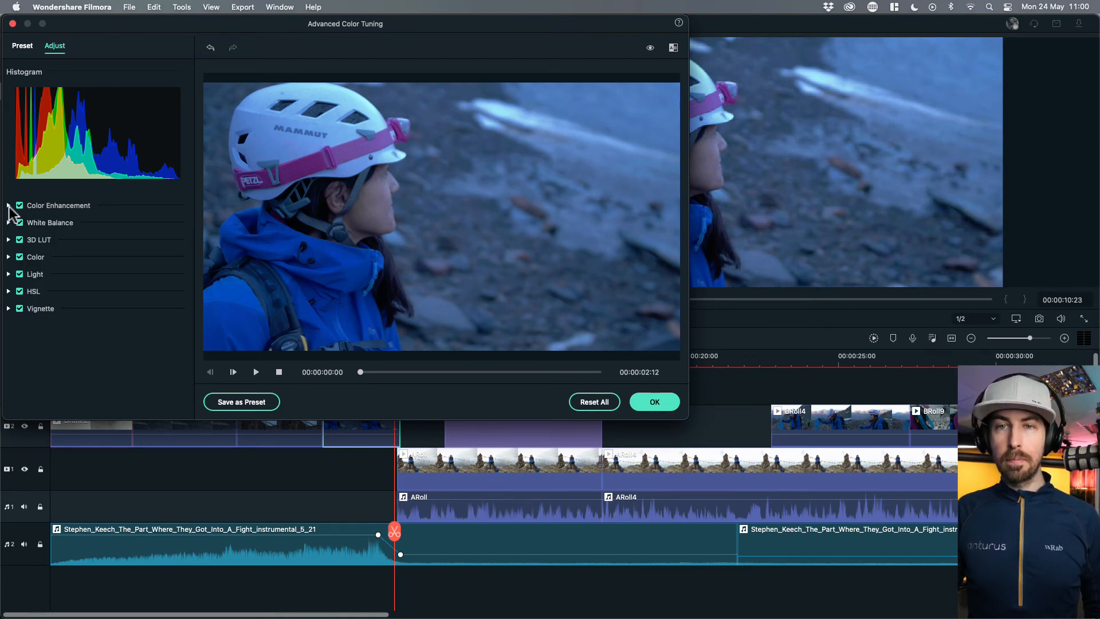
- Expand the White Balance, Color and Light adjustments and set BRoll2's temperature to 14 and tint to 4
click(9, 223)
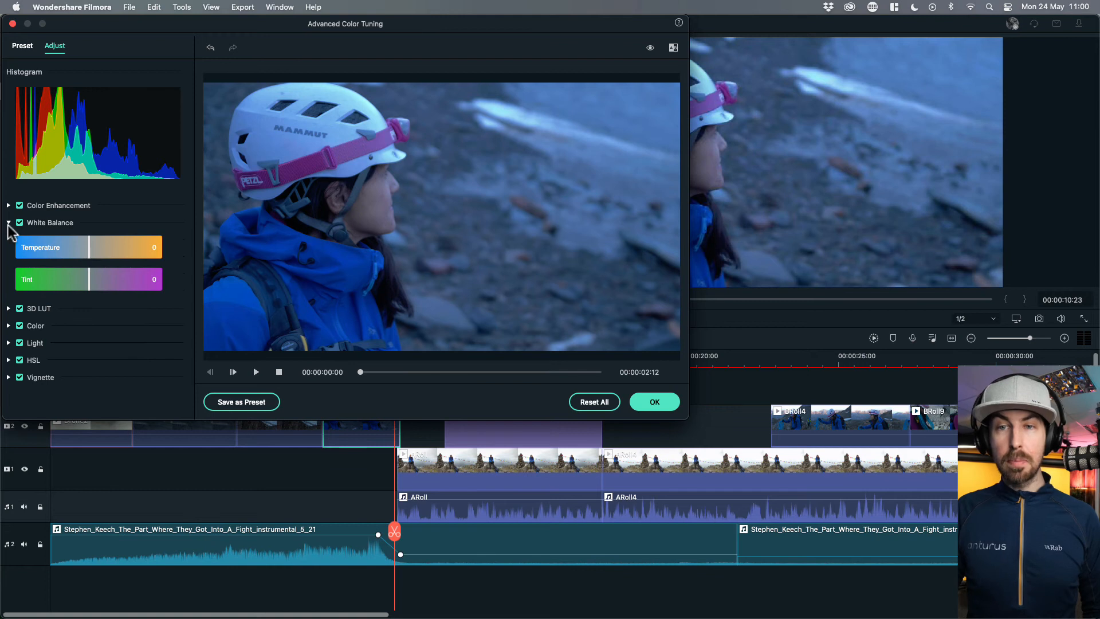
click(8, 325)
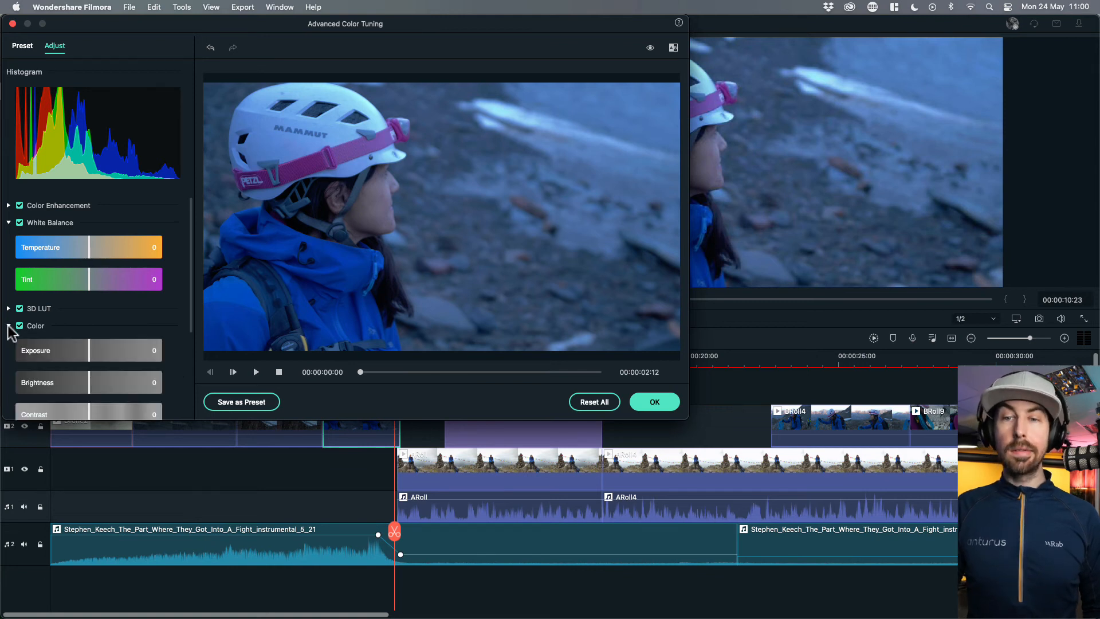
scroll(172, 318, down, 5)
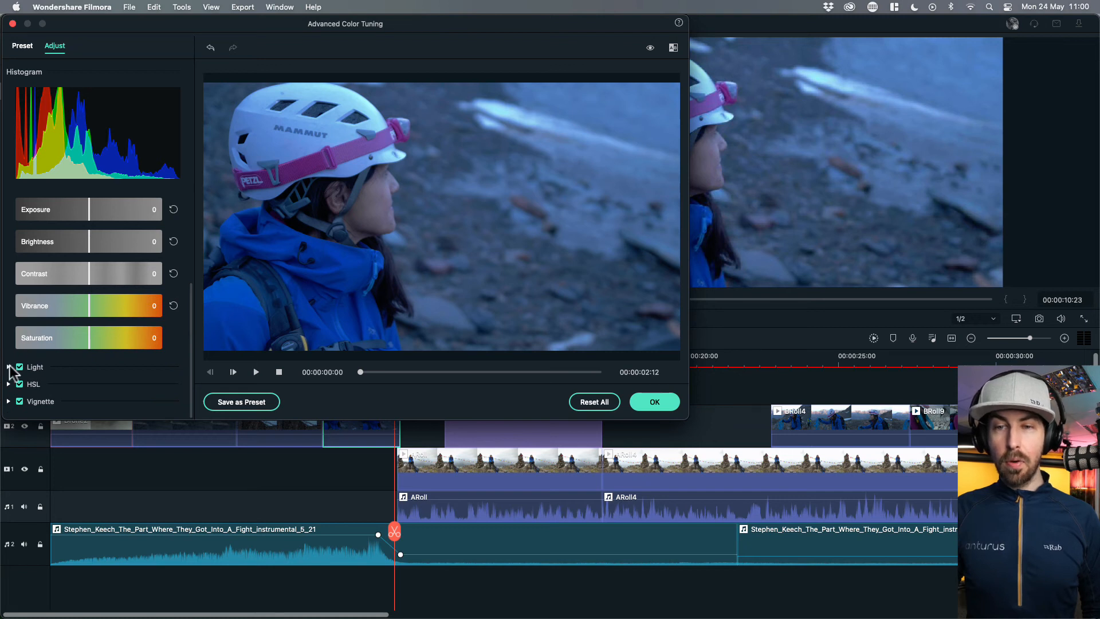
click(9, 367)
scroll(177, 367, down, 4)
scroll(174, 367, up, 5)
scroll(173, 366, up, 4)
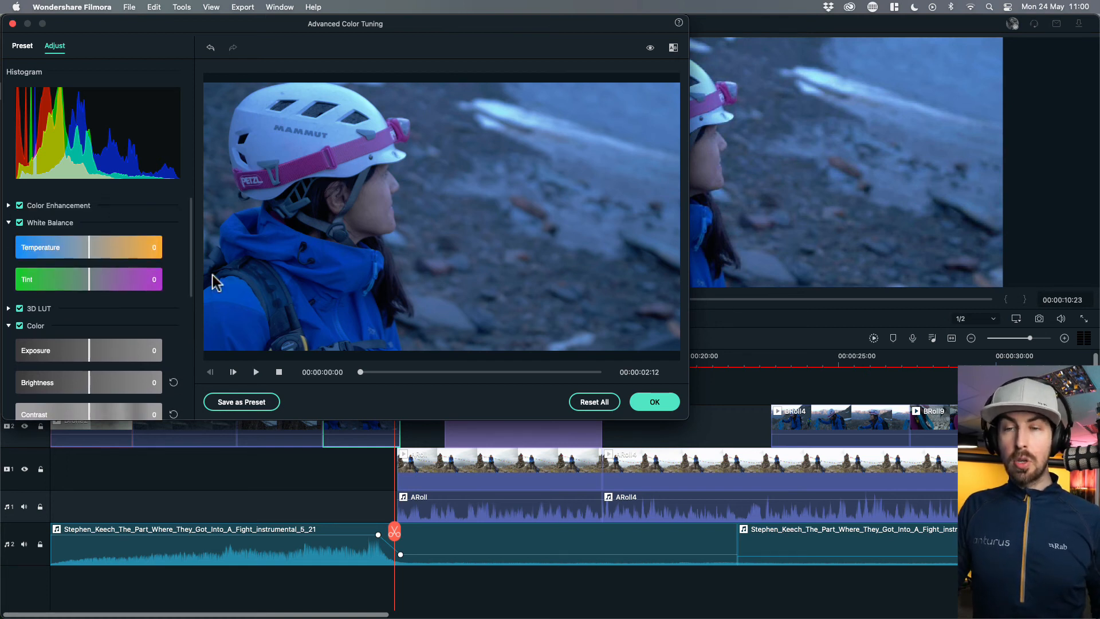
drag(90, 252, 92, 281)
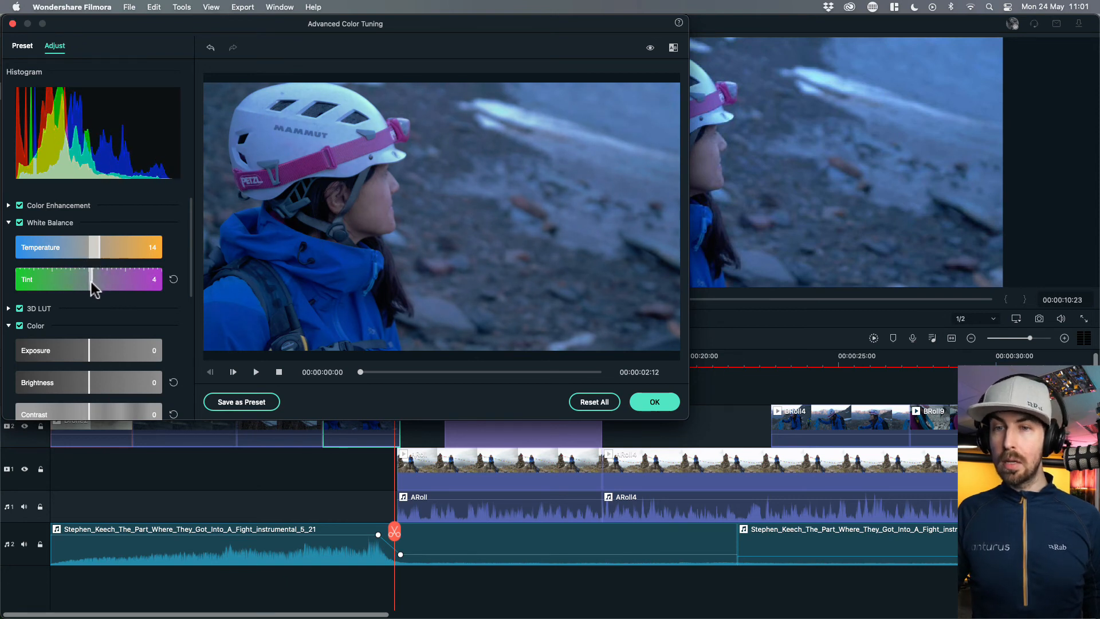
click(9, 222)
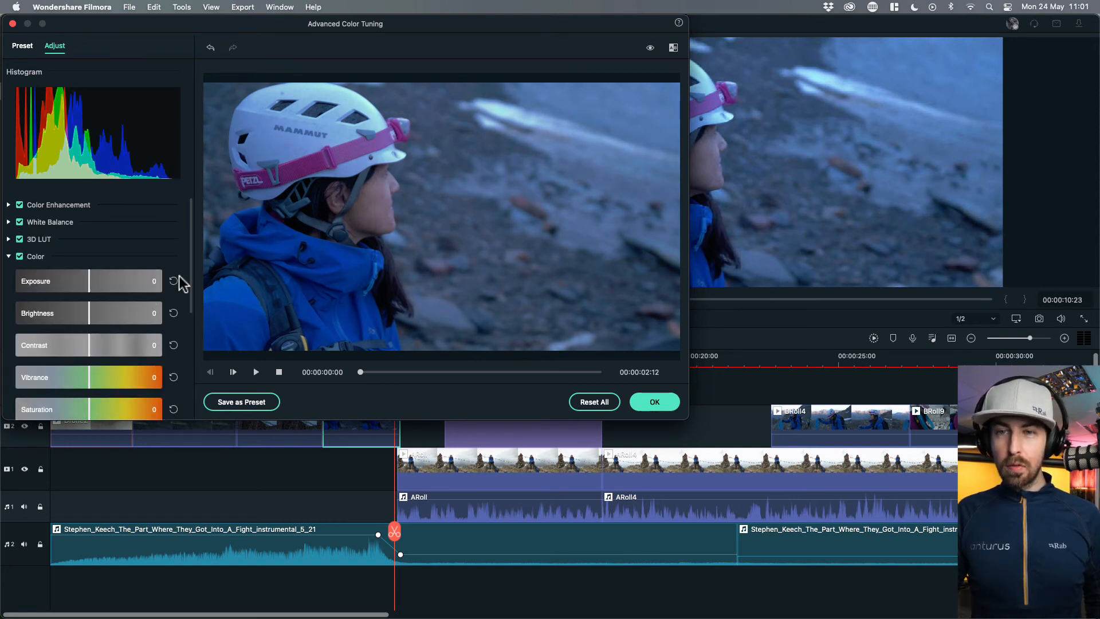
- Set BRoll2's exposure to -10, contrast to 8, vibrance to 10 and saturation to 7
scroll(181, 281, down, 2)
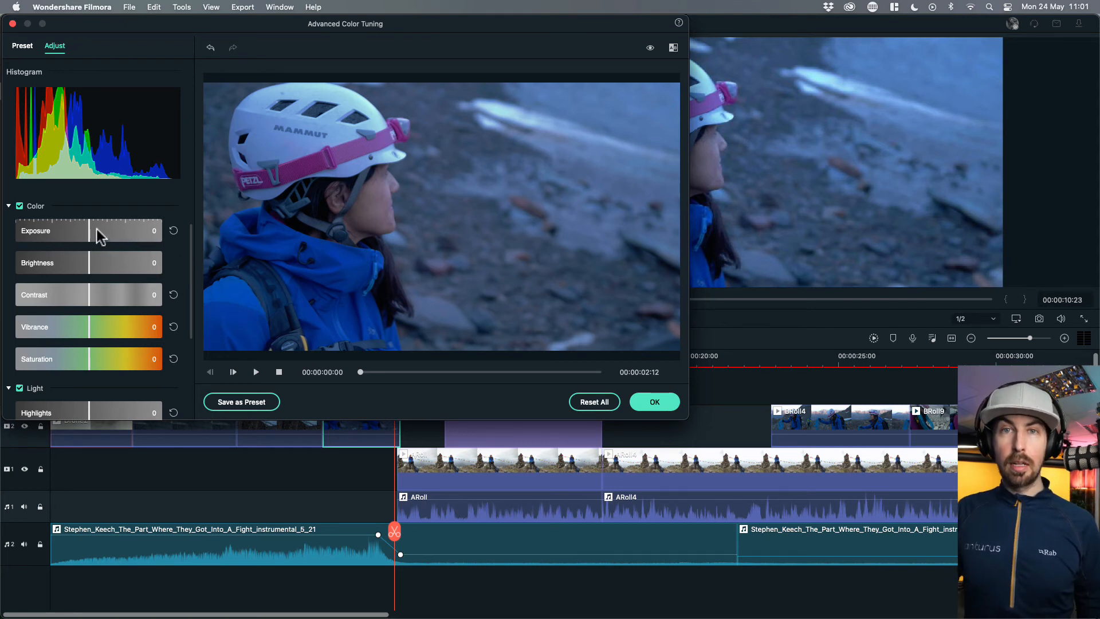
drag(89, 233, 81, 233)
drag(94, 299, 96, 330)
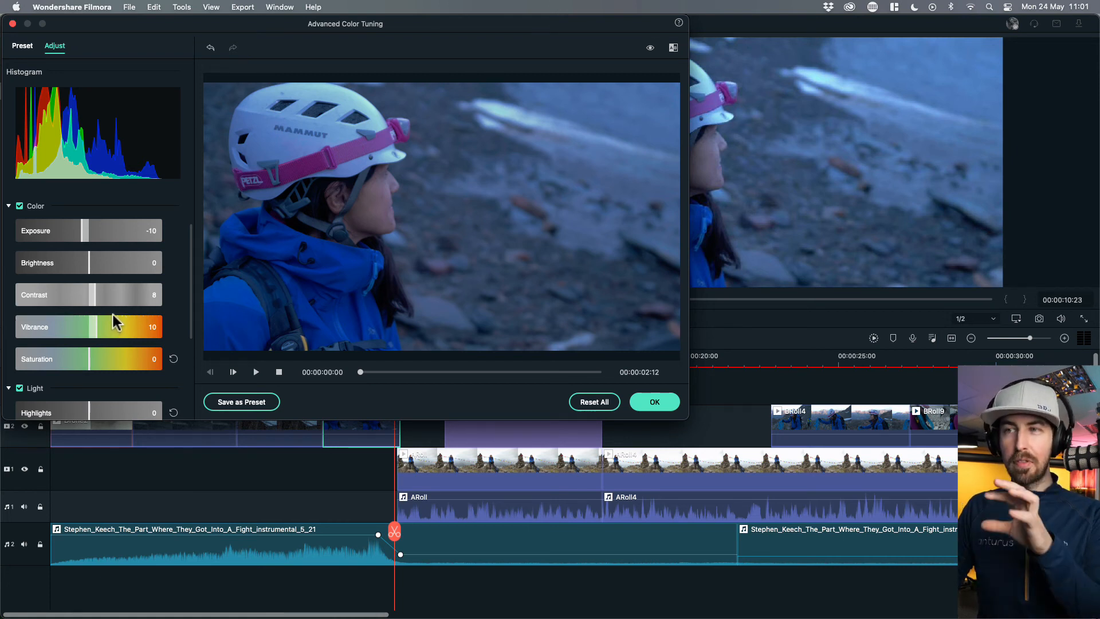
drag(88, 356, 94, 358)
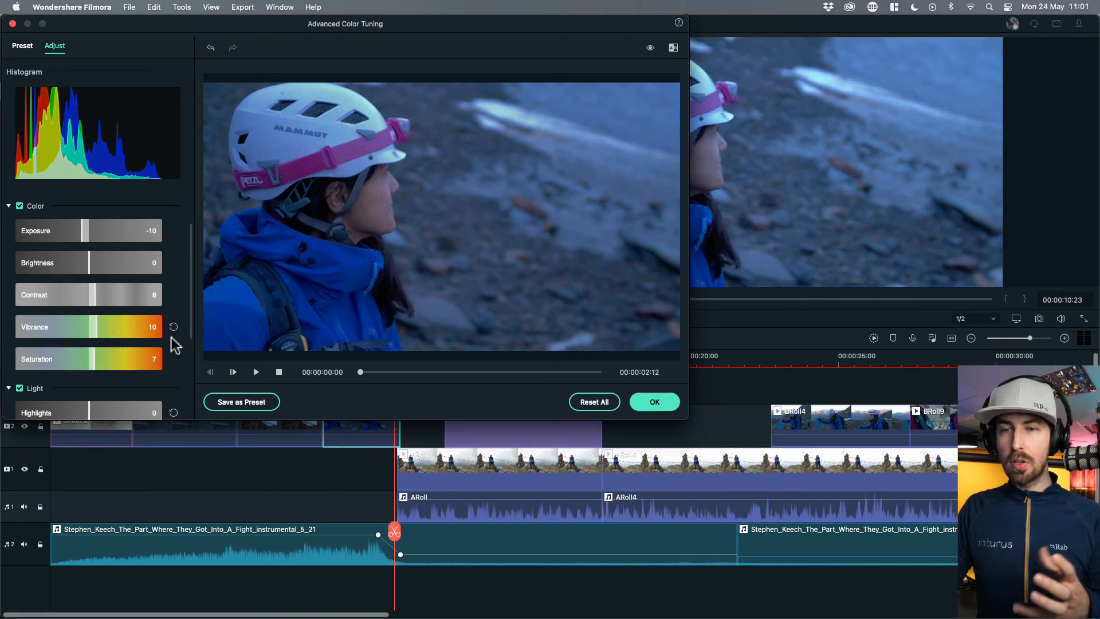
- Set BRoll2's shadows to 8 and confirm the color correction
drag(190, 327, 187, 397)
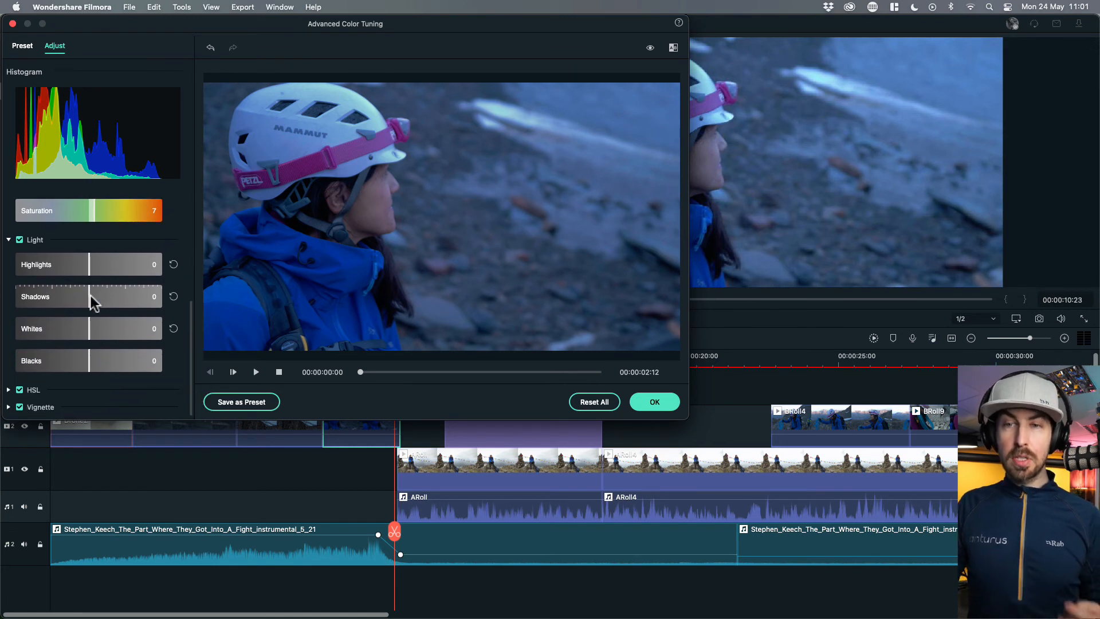
drag(90, 298, 96, 302)
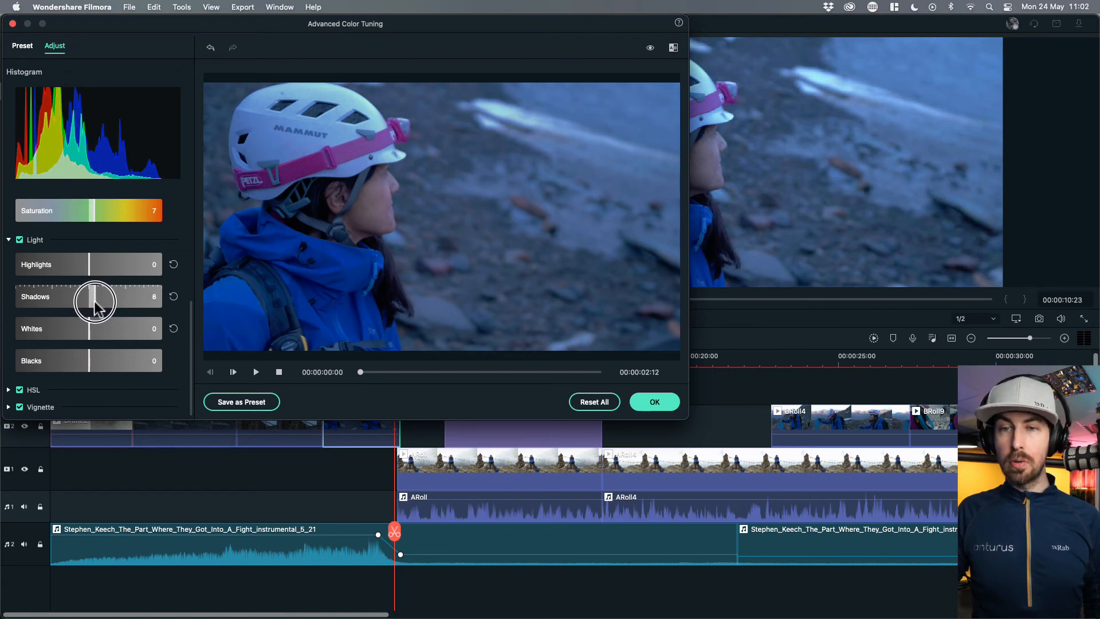
click(653, 402)
- Reopen the BRoll2 clip's color correction and show its manual adjustments
click(360, 359)
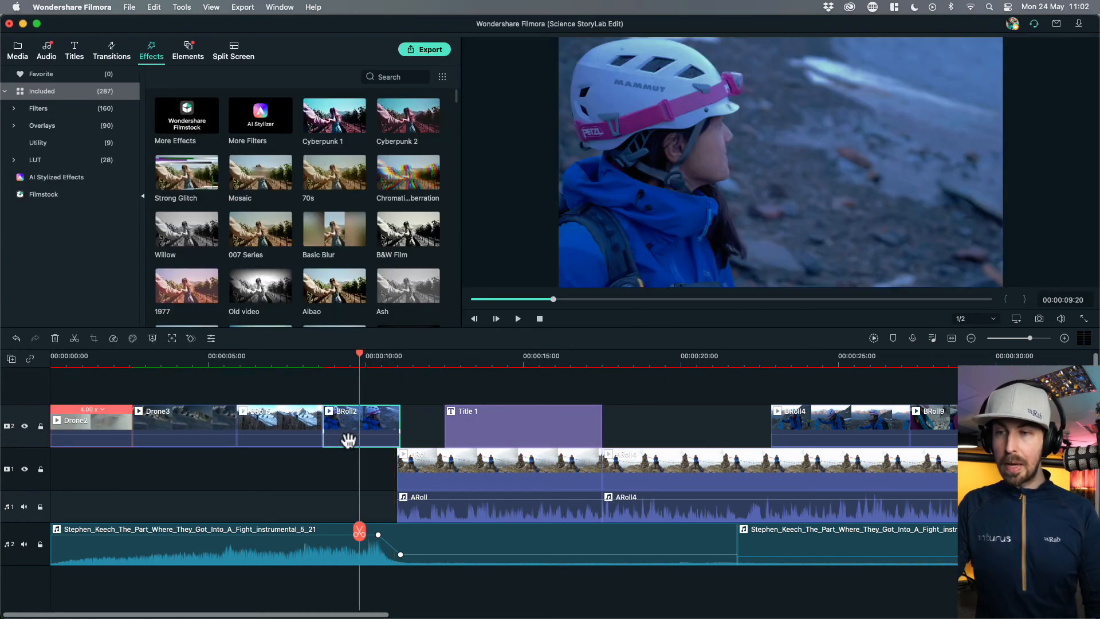
click(132, 338)
click(183, 360)
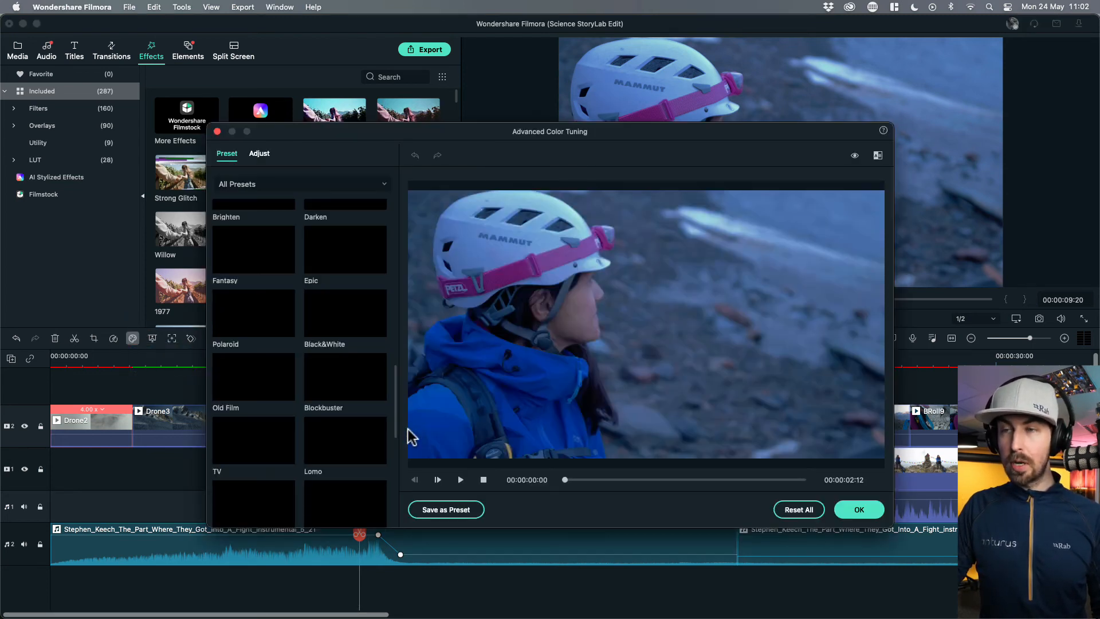
drag(699, 137, 532, 54)
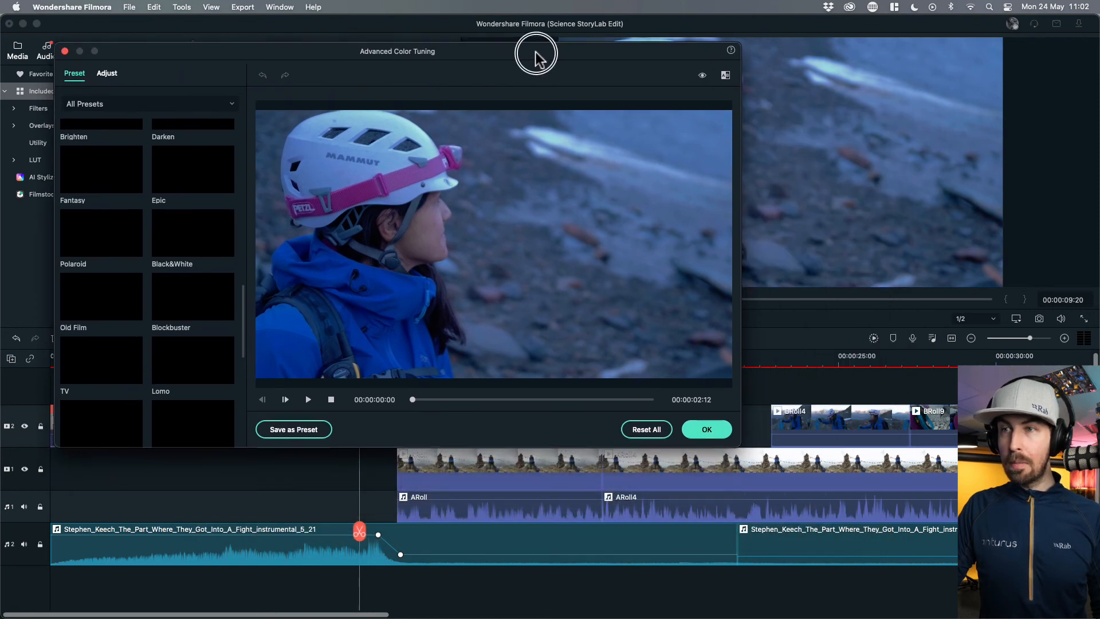
click(107, 73)
- Compare the BRoll2 clip before and after the color correction and confirm the settings
click(703, 74)
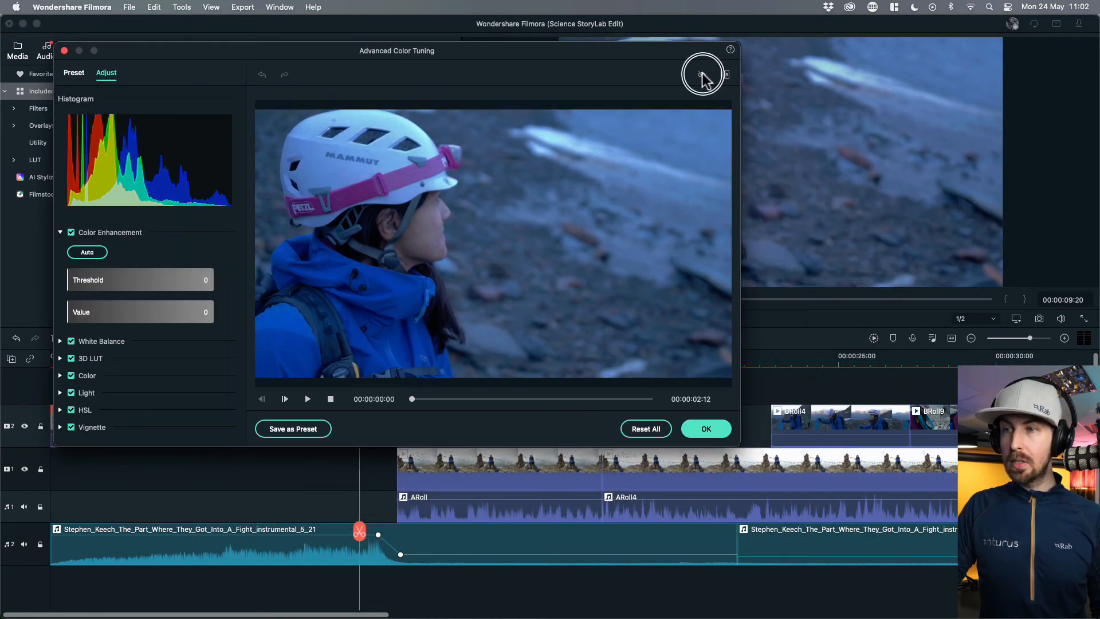
click(702, 74)
click(703, 74)
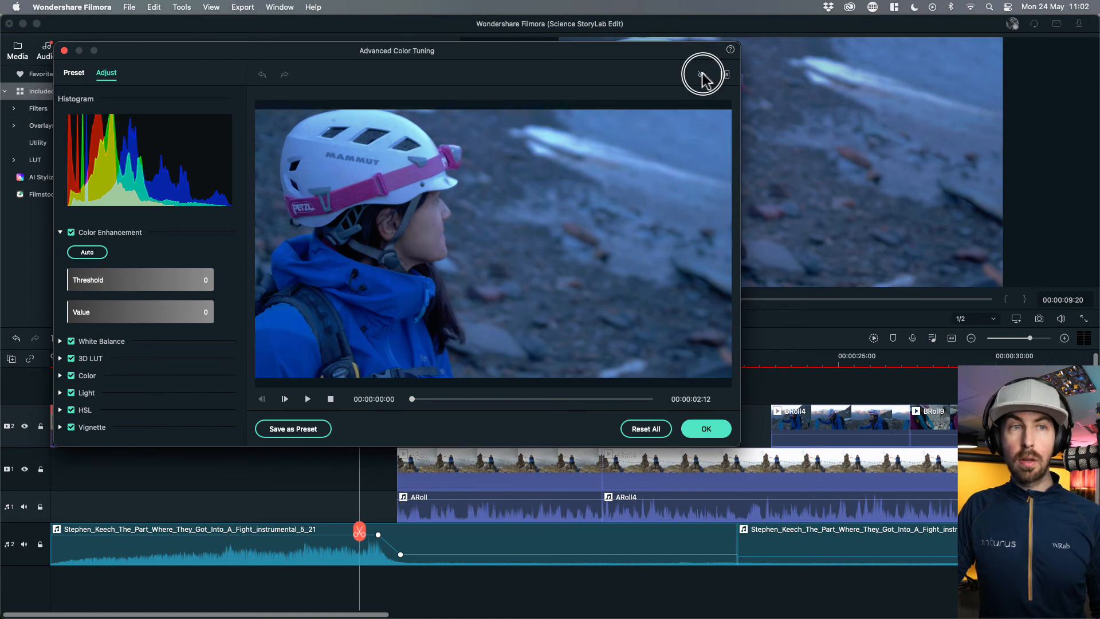
click(702, 74)
click(702, 74)
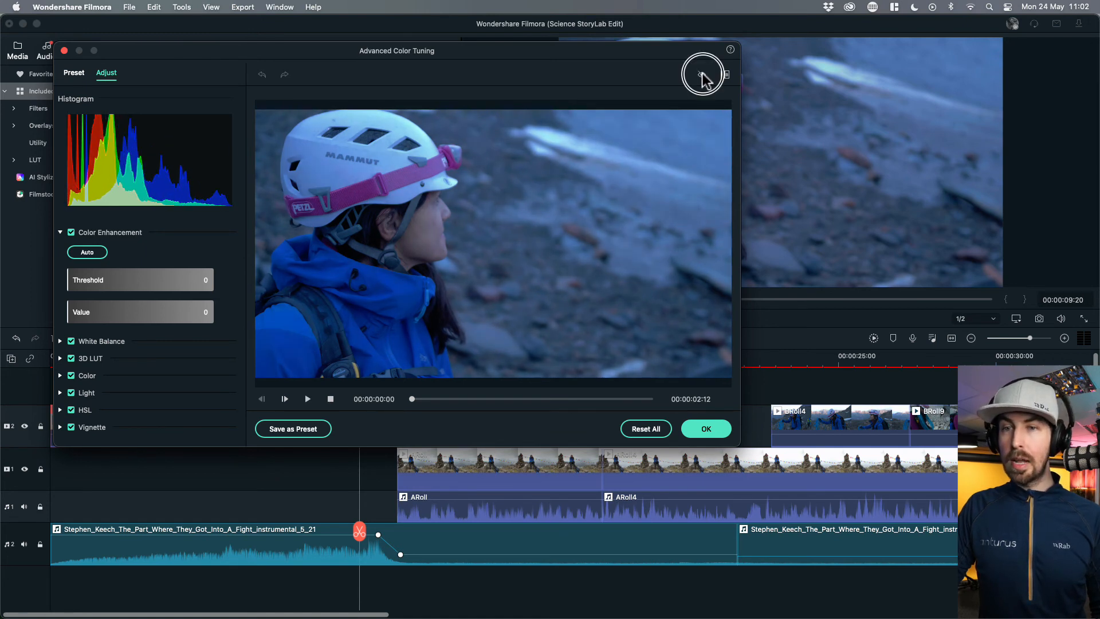
click(702, 74)
click(702, 74)
click(702, 74)
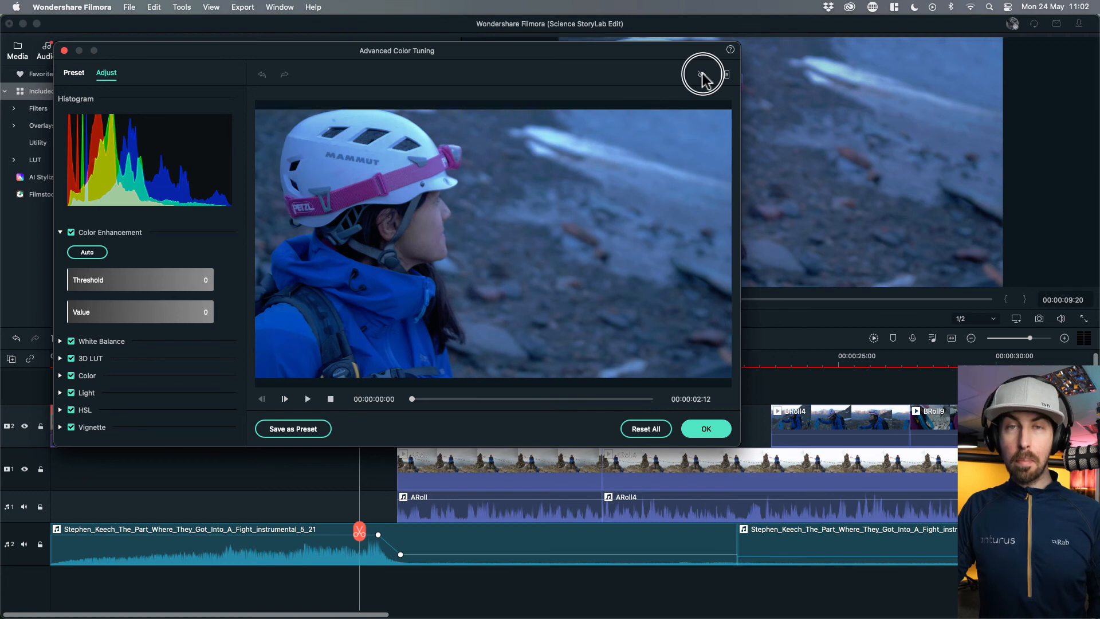
click(708, 430)
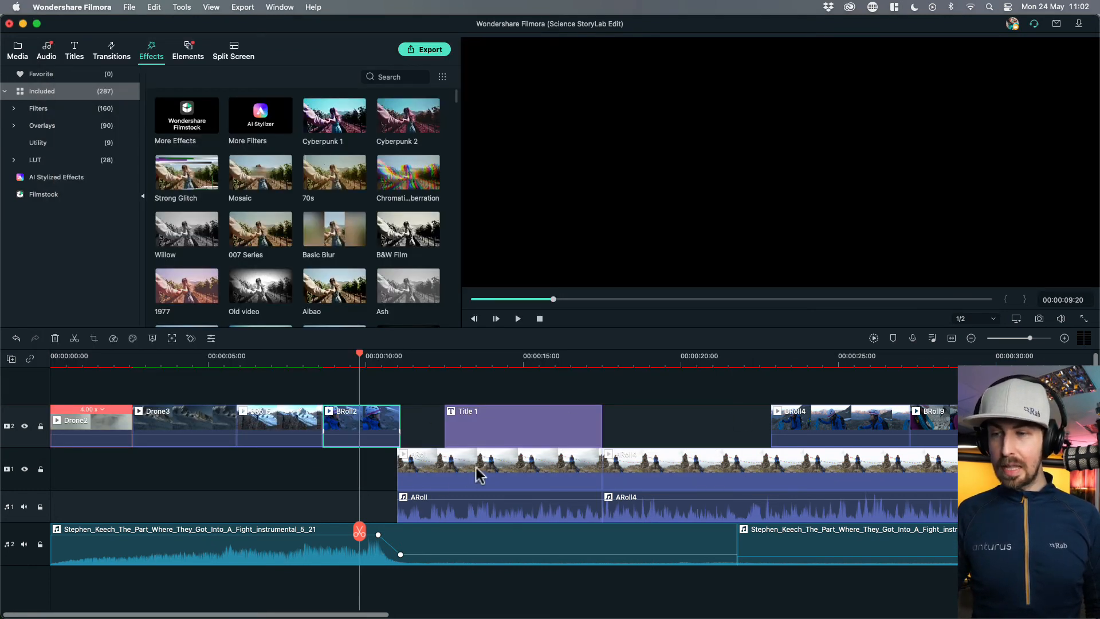
- Select the Drone3 clip, place the playhead over it at 00:00:04:24 and open its color correction
click(528, 463)
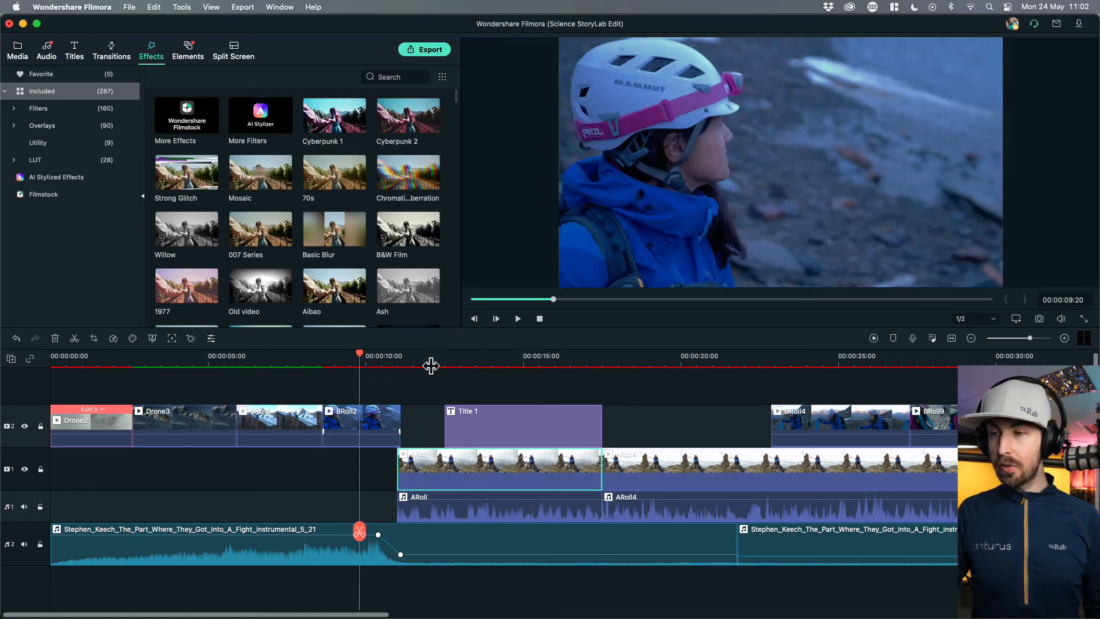
click(428, 360)
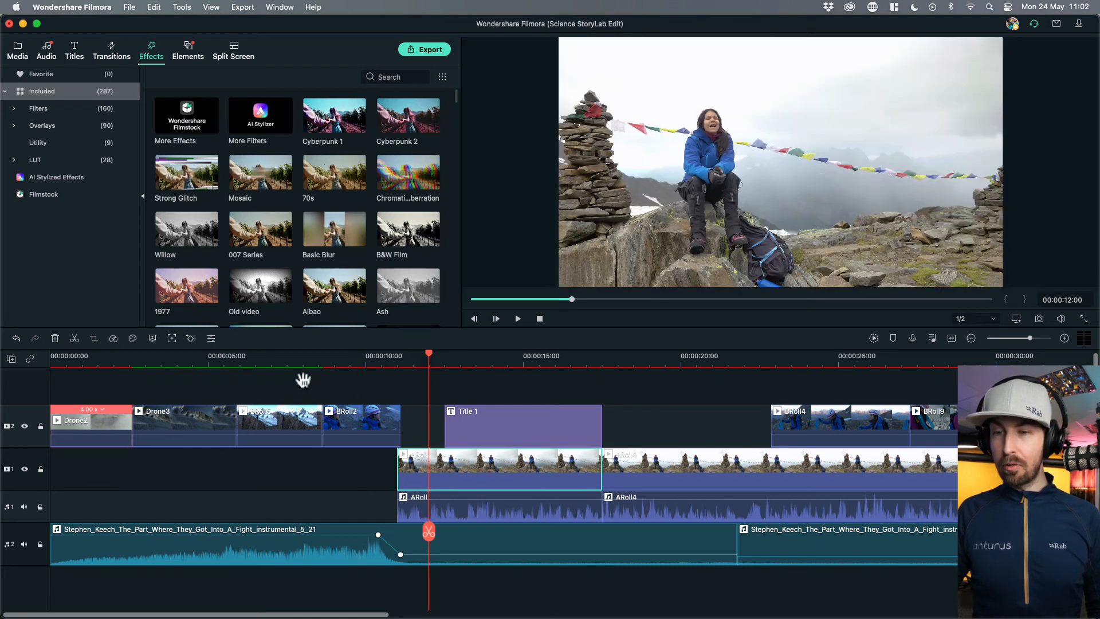
click(214, 422)
click(207, 361)
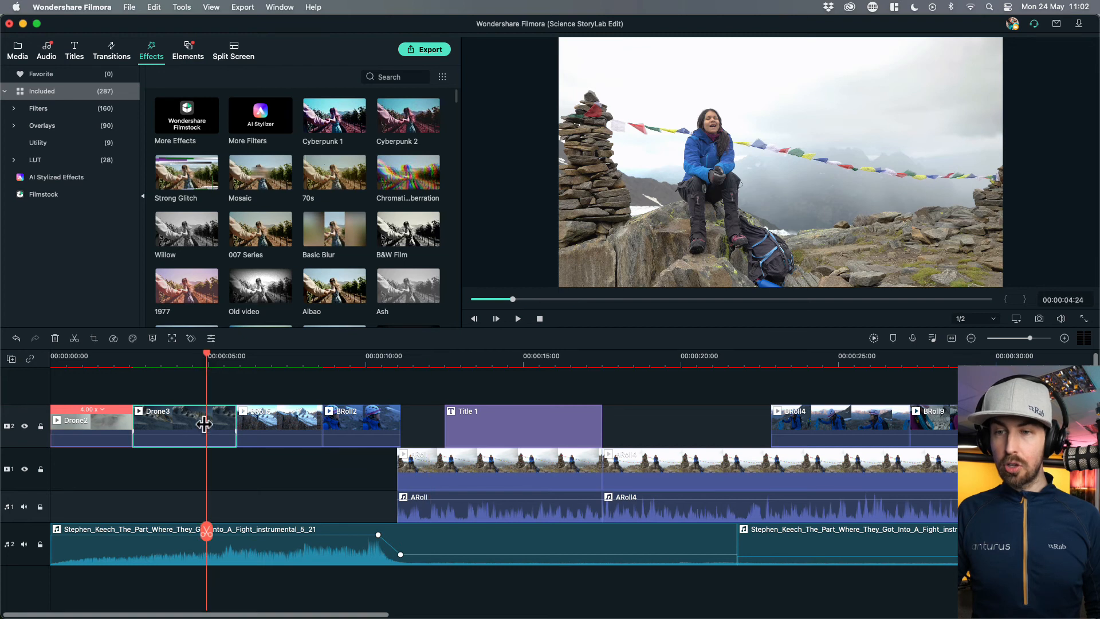
double_click(204, 423)
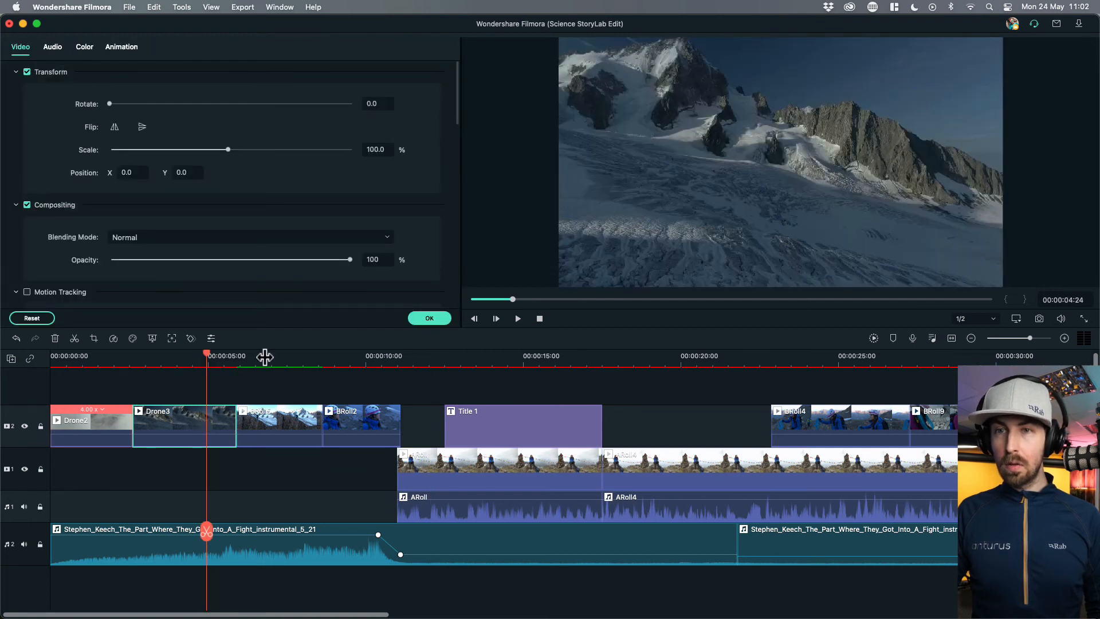
click(423, 317)
click(135, 339)
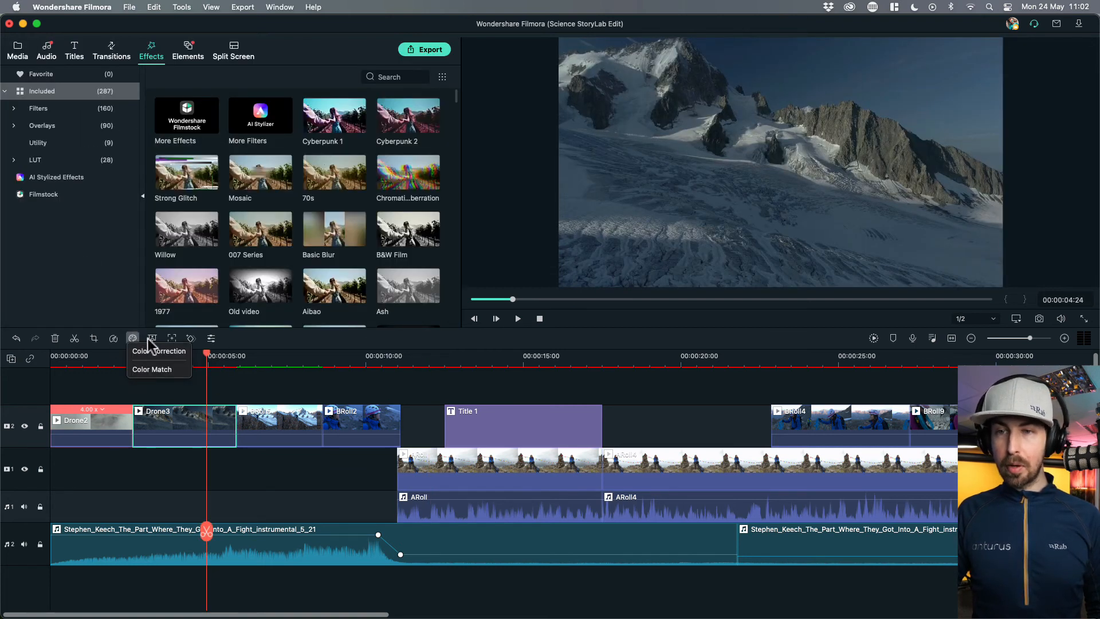
click(172, 352)
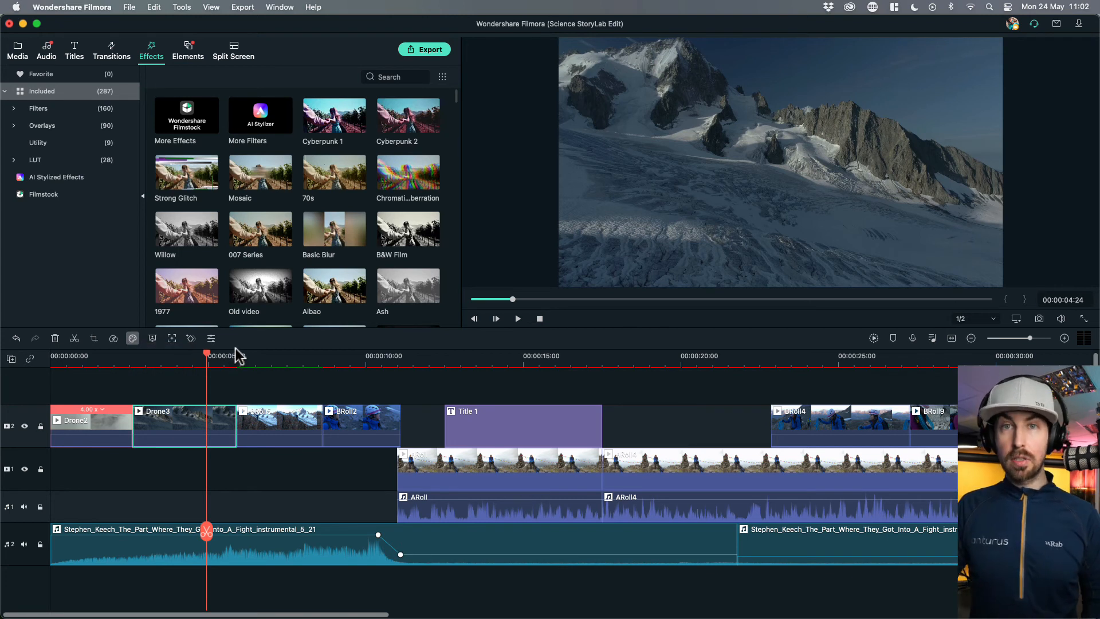
- Manually set Drone3's exposure to 40 and confirm the color correction
click(260, 154)
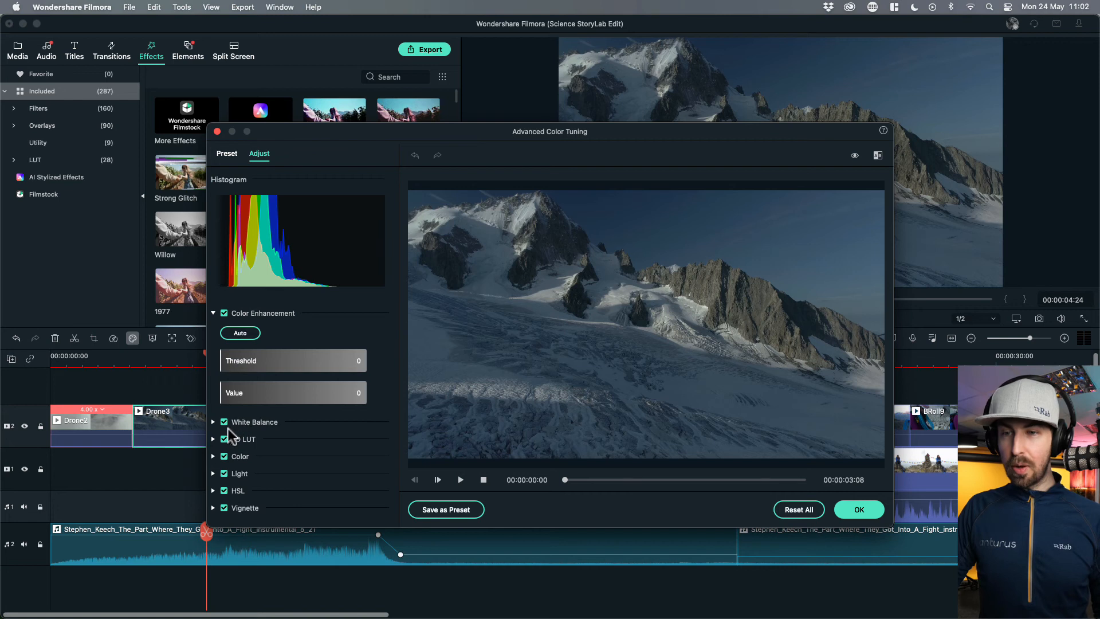
click(212, 456)
drag(297, 482, 322, 491)
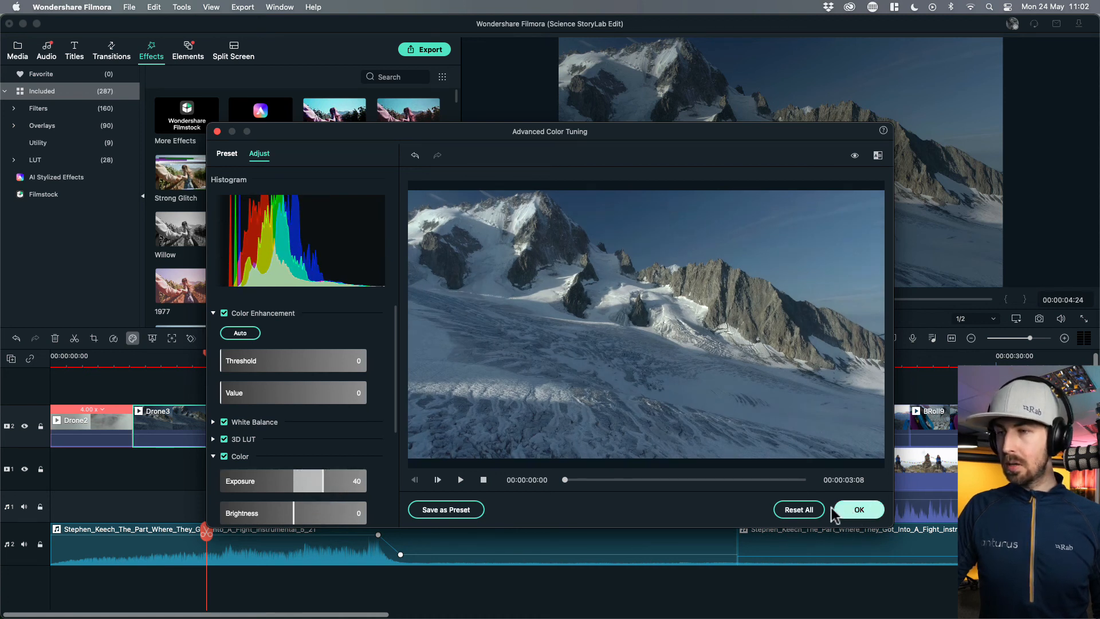
click(859, 509)
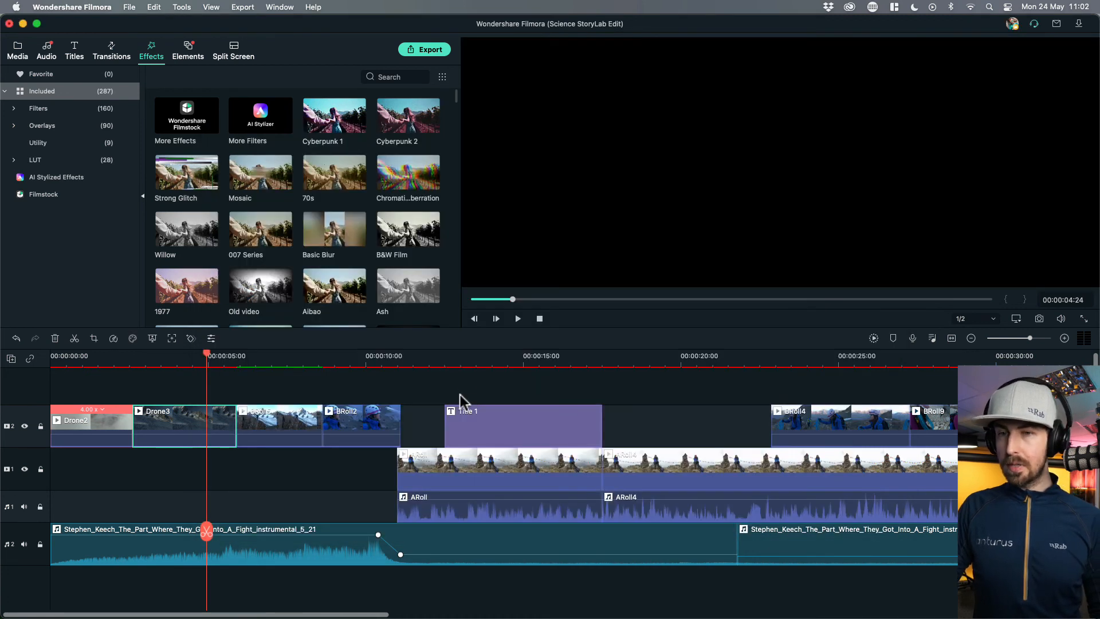
- Open color correction for the first ARoll clip at 00:00:12:01 and set its highlights to -24
click(452, 466)
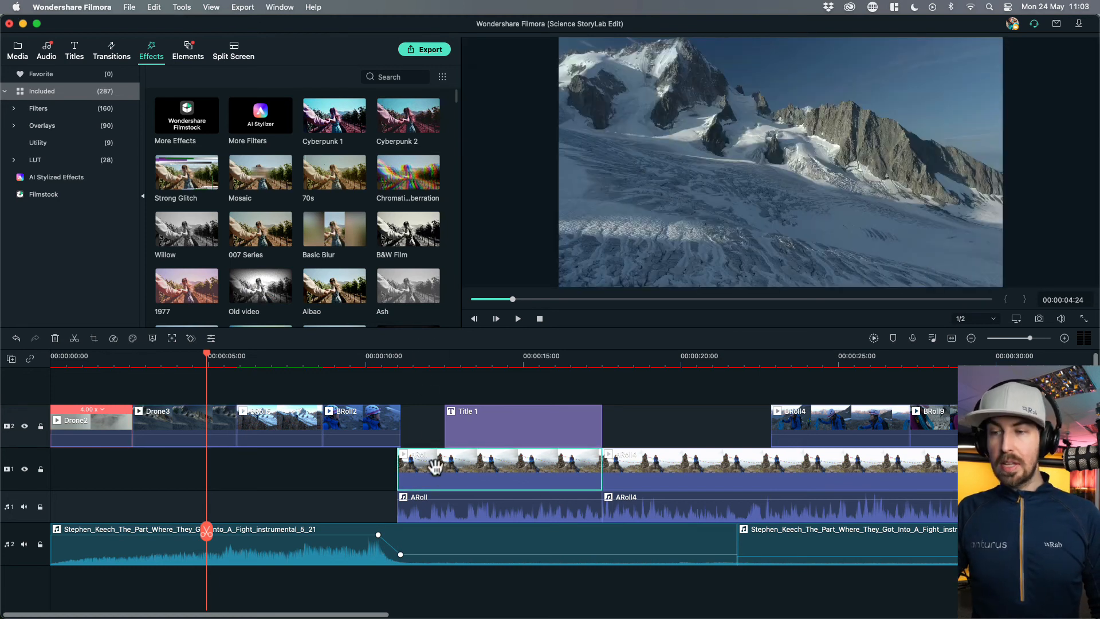
click(430, 367)
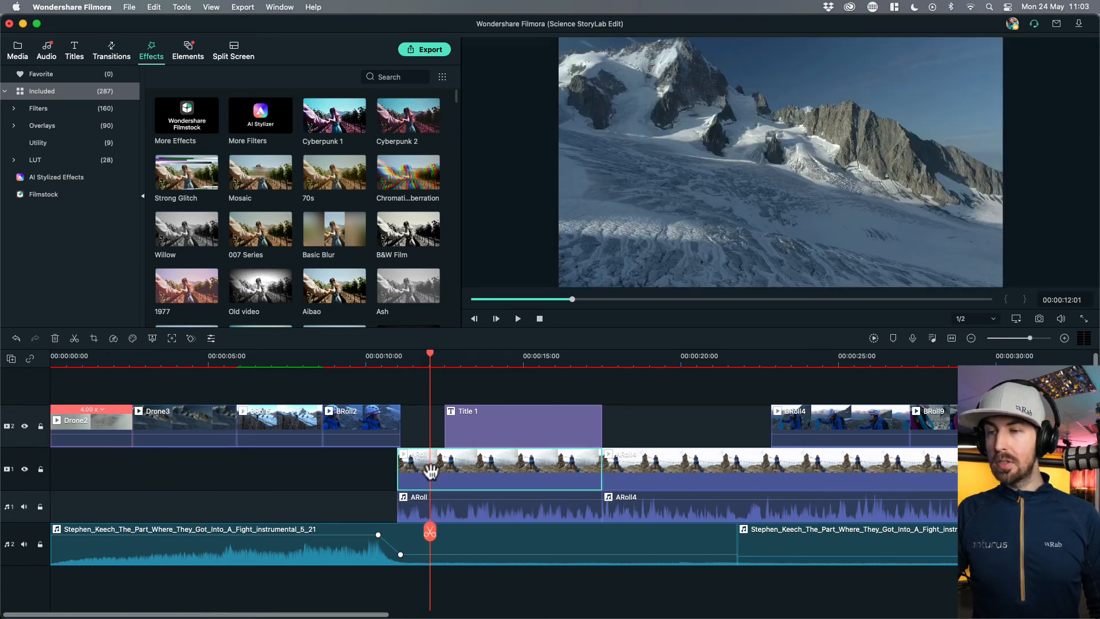
click(132, 338)
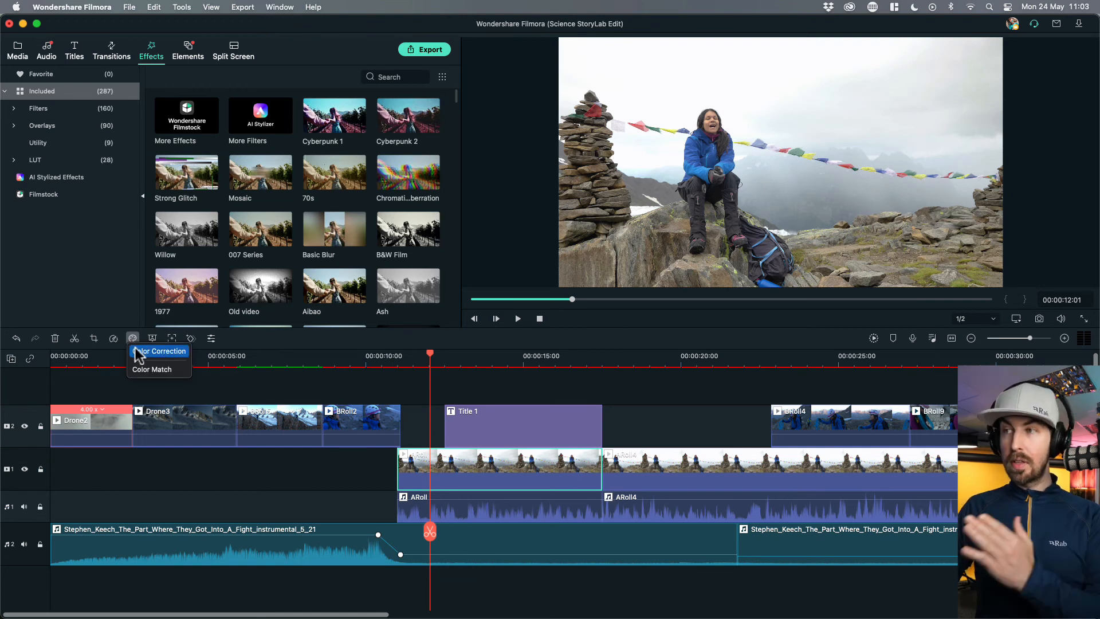
click(138, 352)
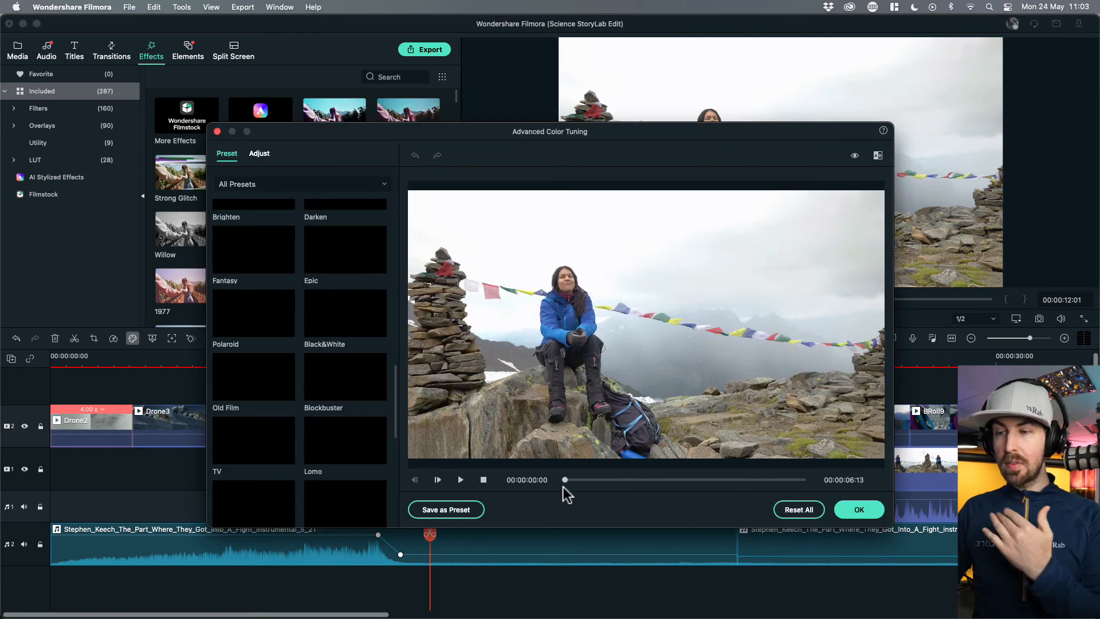
click(258, 155)
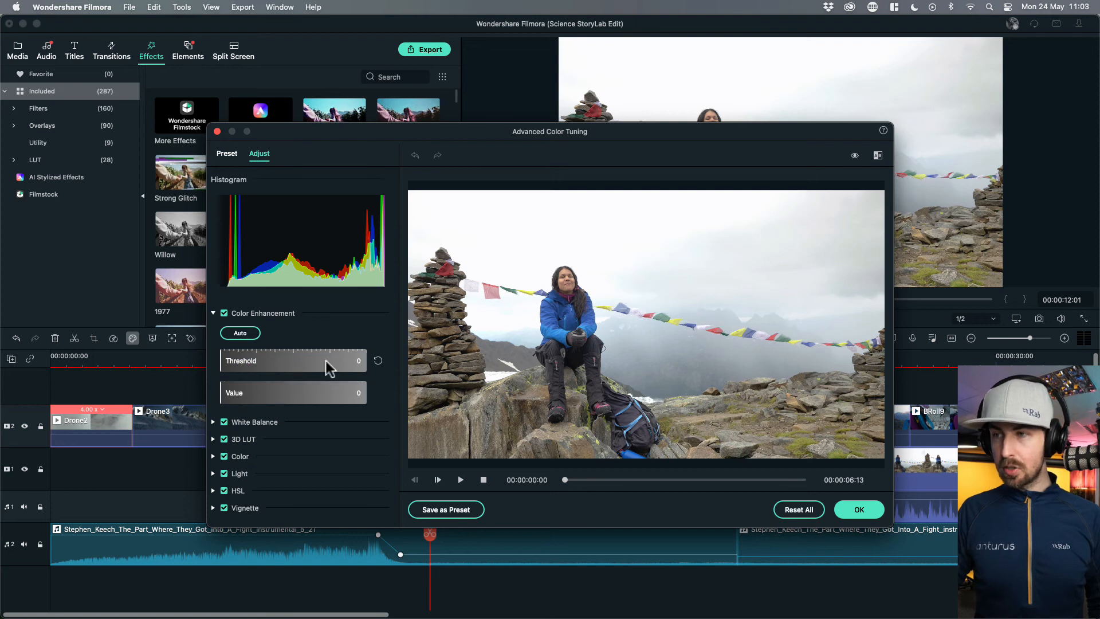
click(213, 475)
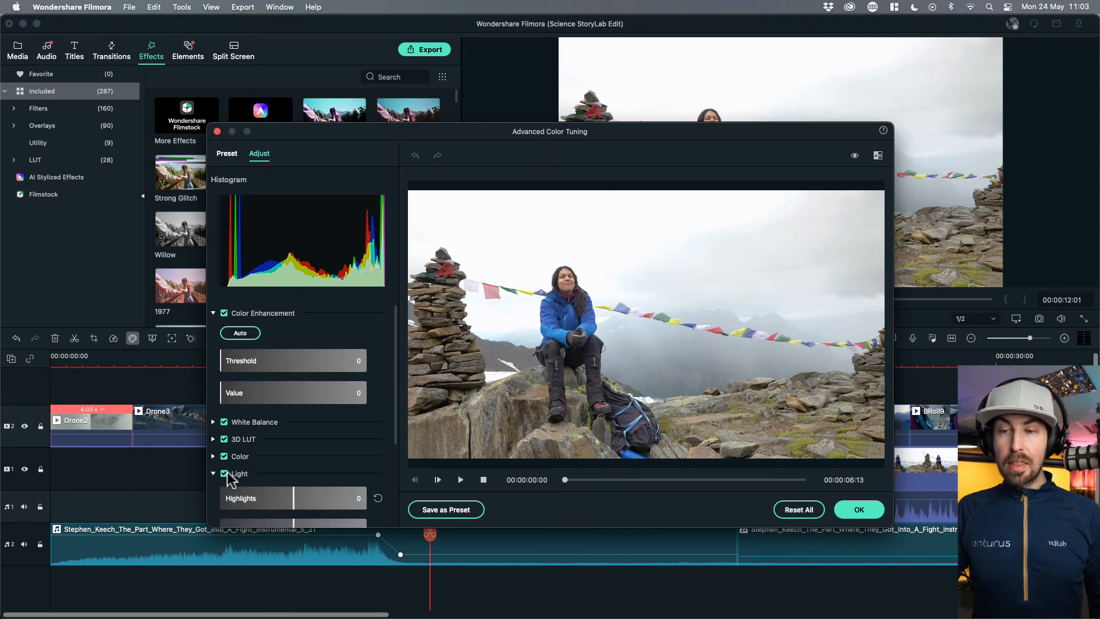
scroll(385, 455, down, 5)
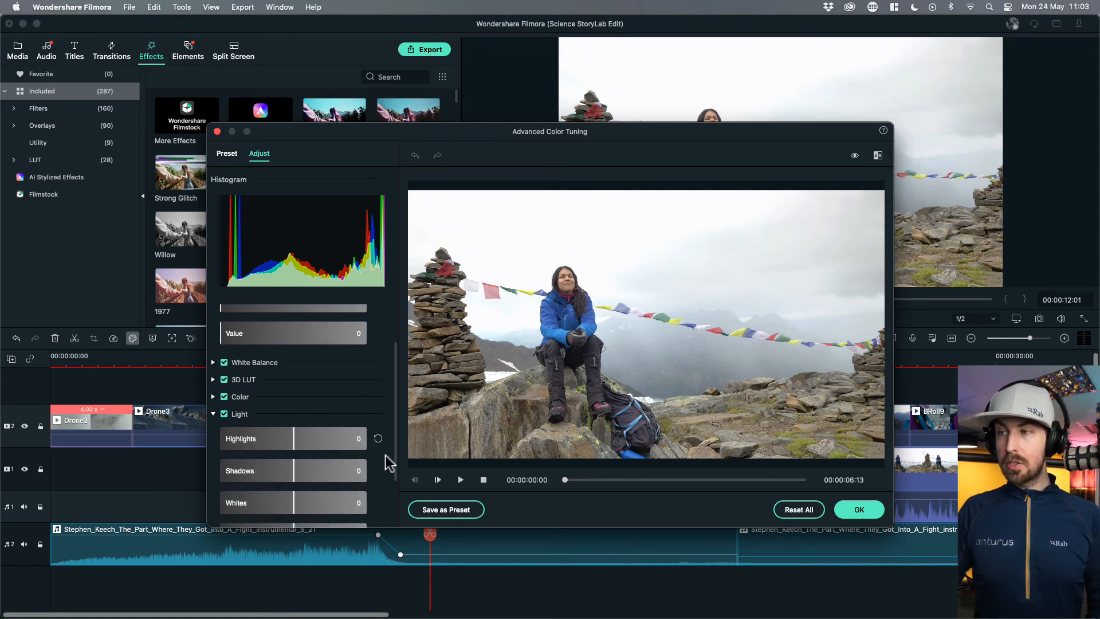
drag(298, 437, 275, 450)
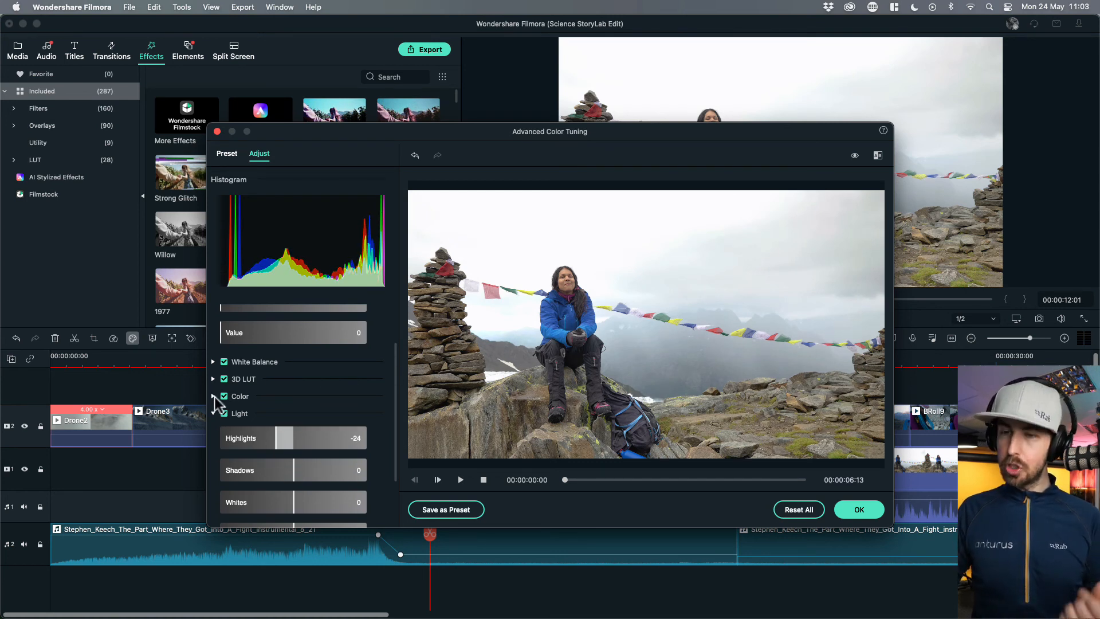
- Slightly raise the first ARoll clip's vibrance and confirm the color correction
click(215, 396)
drag(297, 517, 305, 517)
click(863, 509)
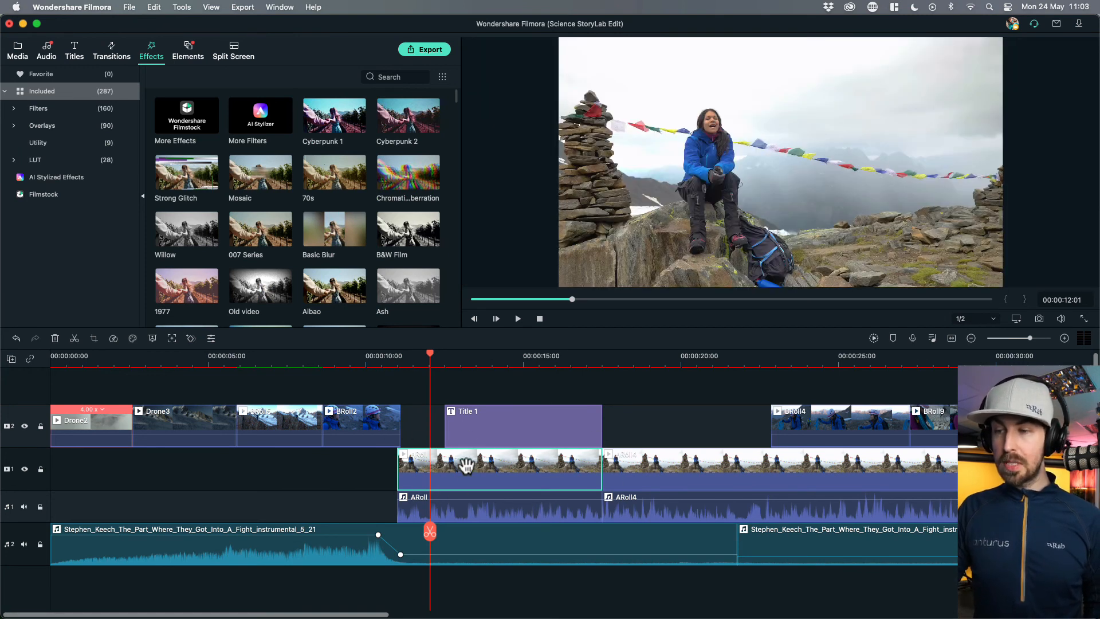
- Copy the first ARoll clip's effects and paste them onto the three interview clips that follow it
right_click(463, 465)
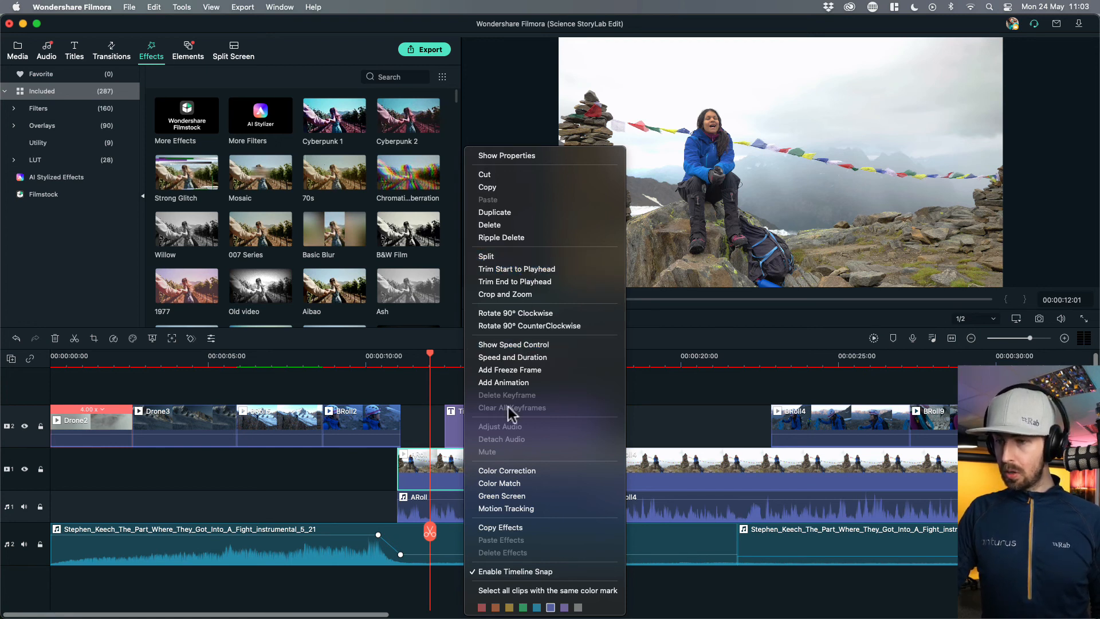
click(491, 528)
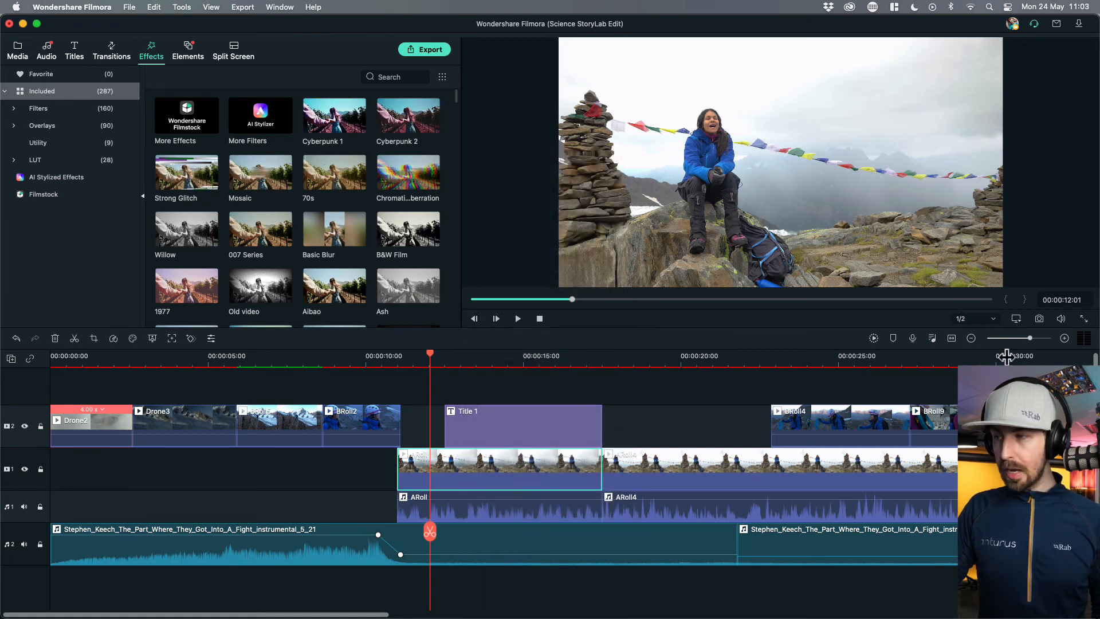
click(971, 339)
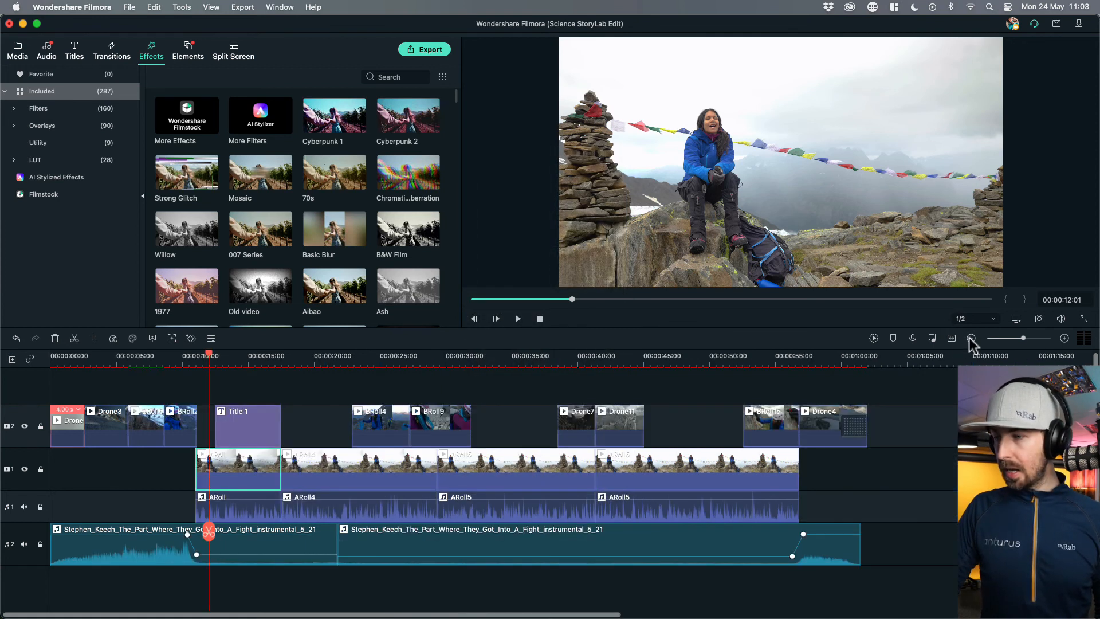
drag(707, 488, 371, 469)
right_click(372, 469)
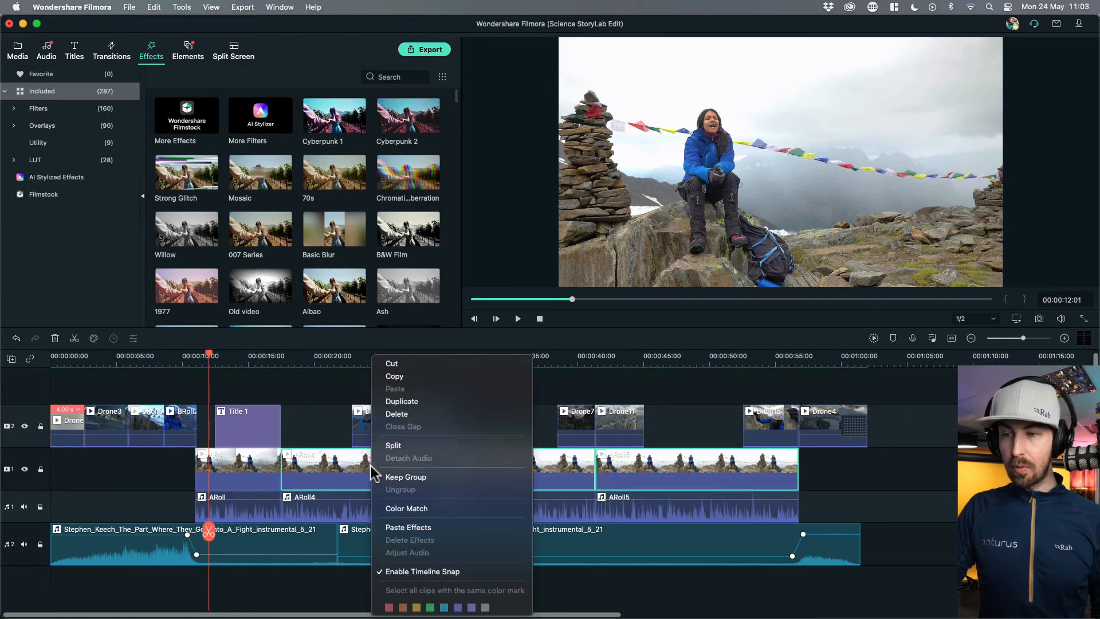
click(427, 527)
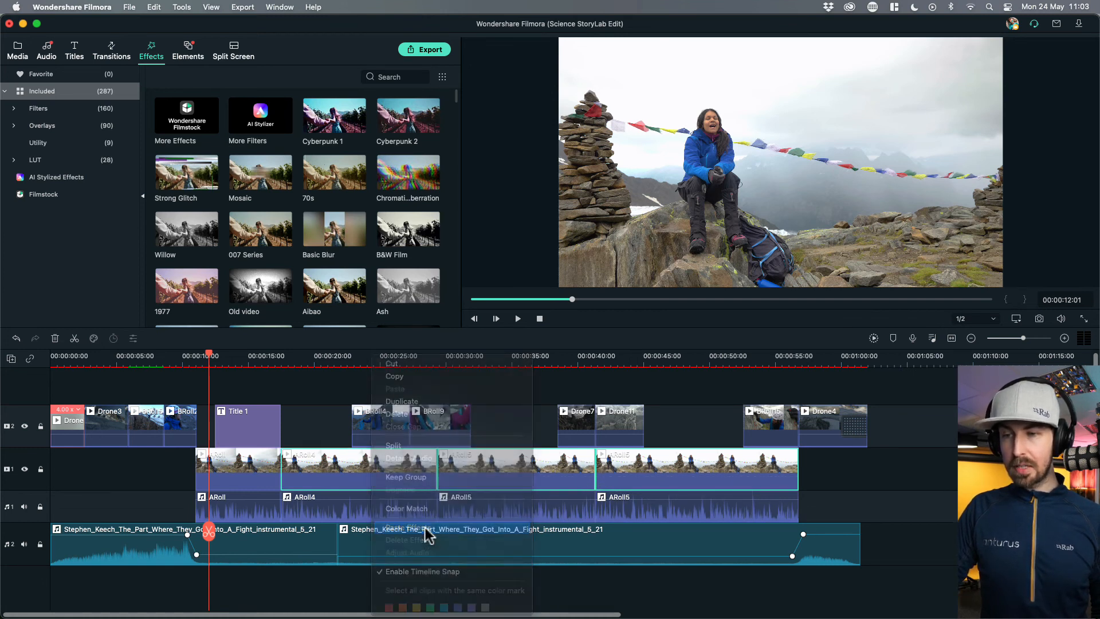
- Check the pasted effects on the ARoll4 clip and play back part of the ARoll5 clip after it
click(302, 362)
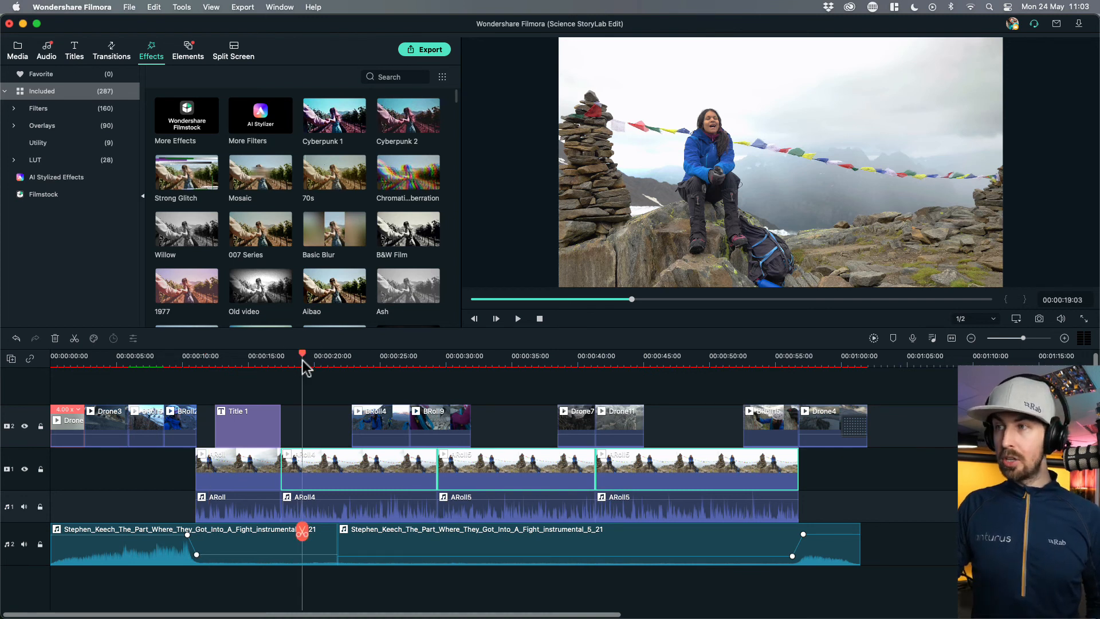
click(491, 359)
key(space)
key(space)
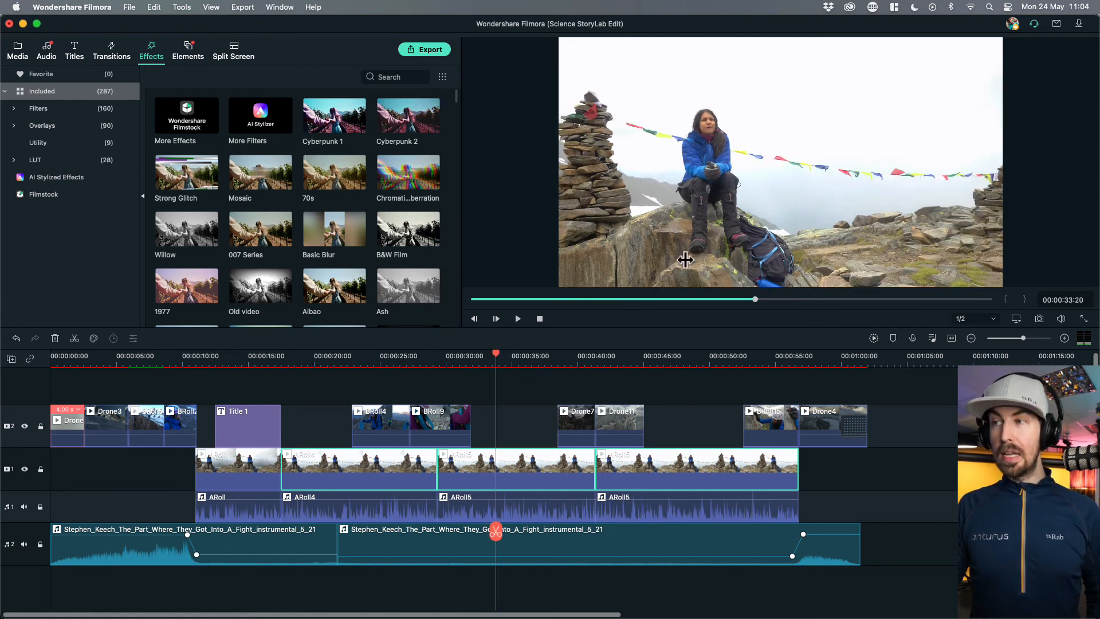
- Start a preview render of the timeline, stop it partway and play the rendered section from 00:00:06:10
click(873, 340)
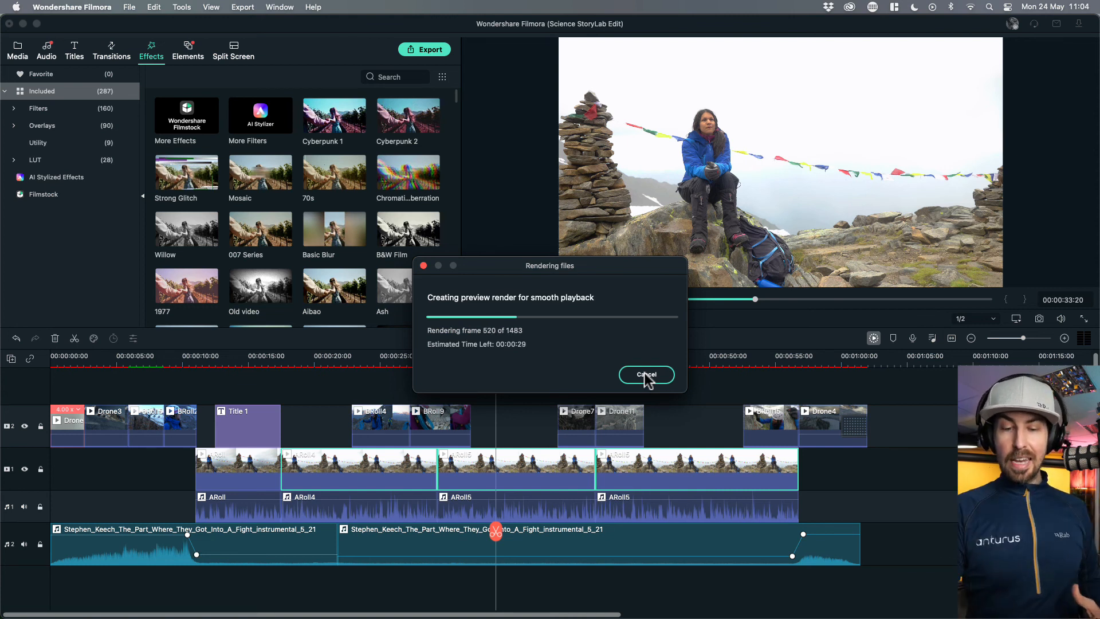
click(647, 375)
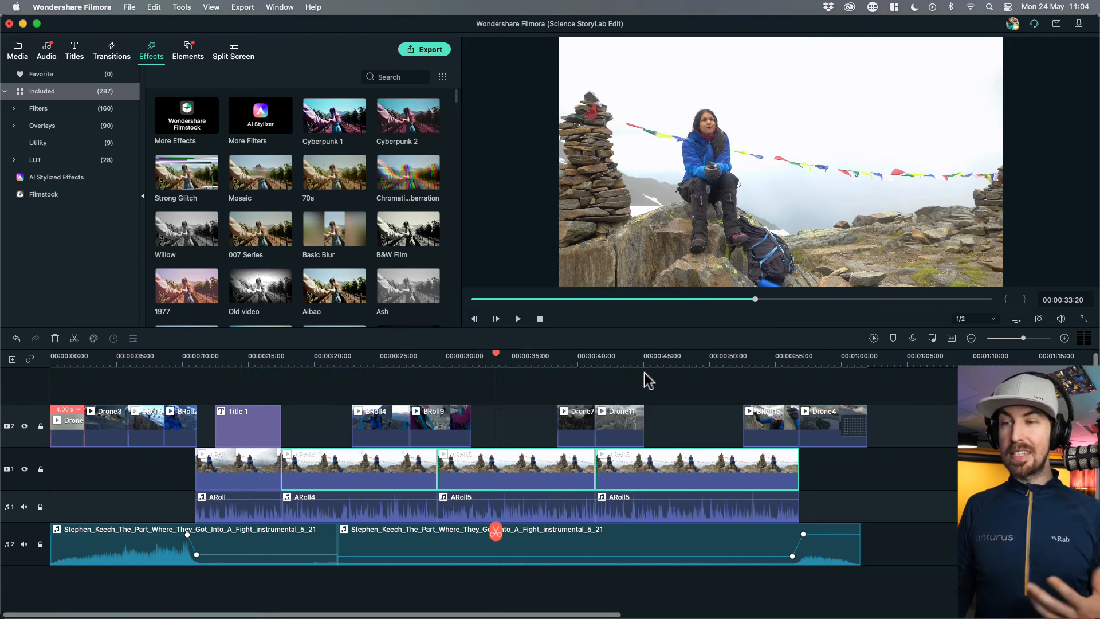
click(135, 358)
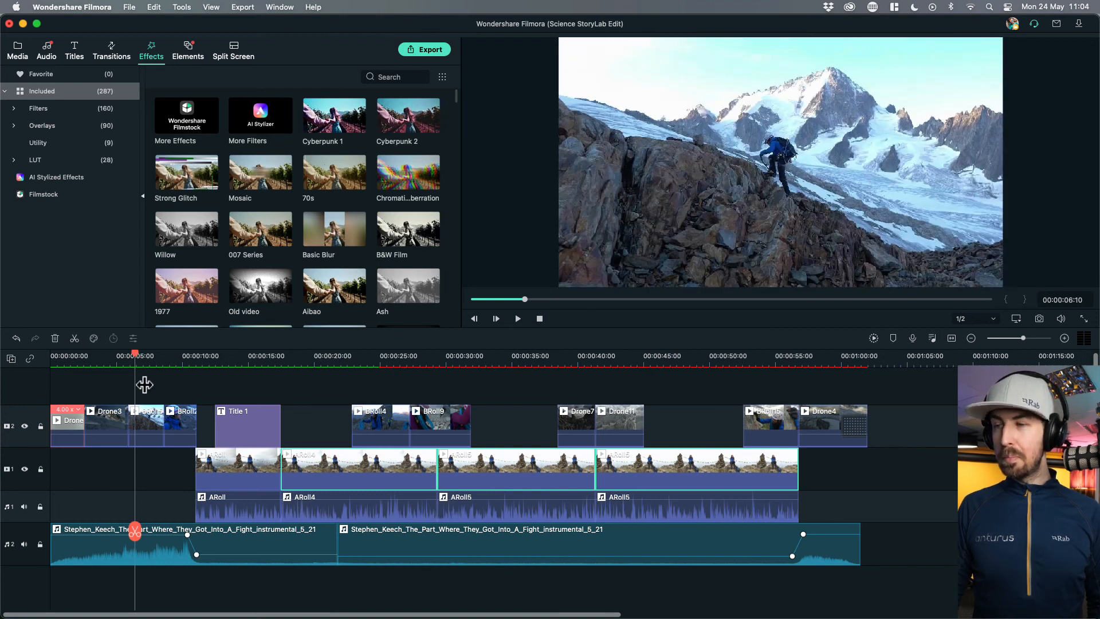
key(space)
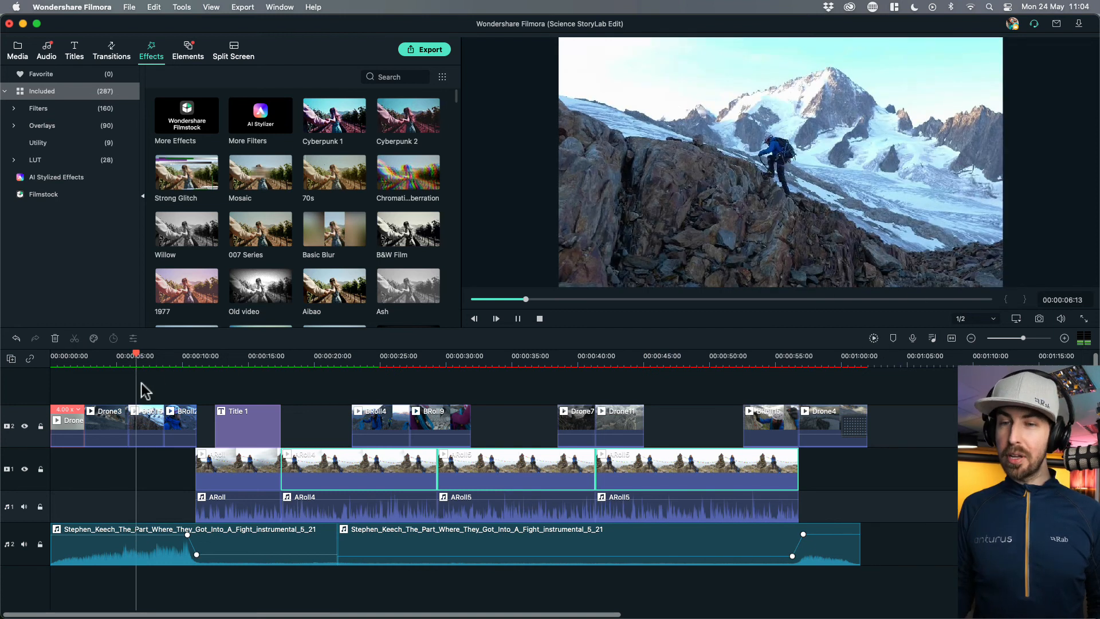
- Review the color-corrected BRoll2 clip at 00:00:09:20 and the ARoll4 interview clip at 00:00:18:21
drag(163, 357, 174, 357)
click(175, 356)
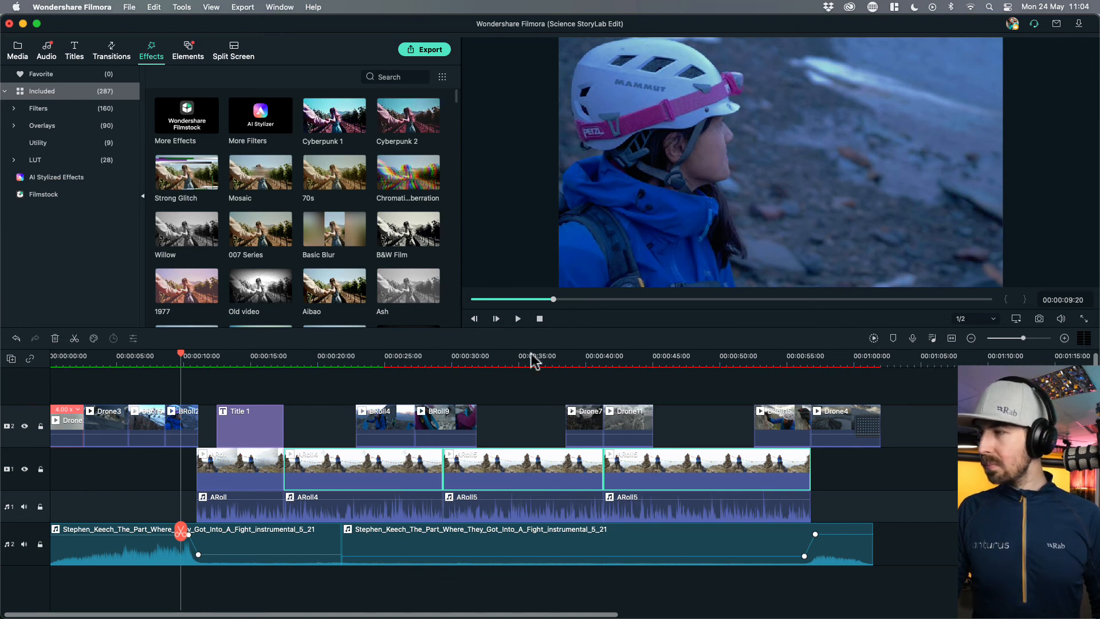
drag(216, 357, 301, 364)
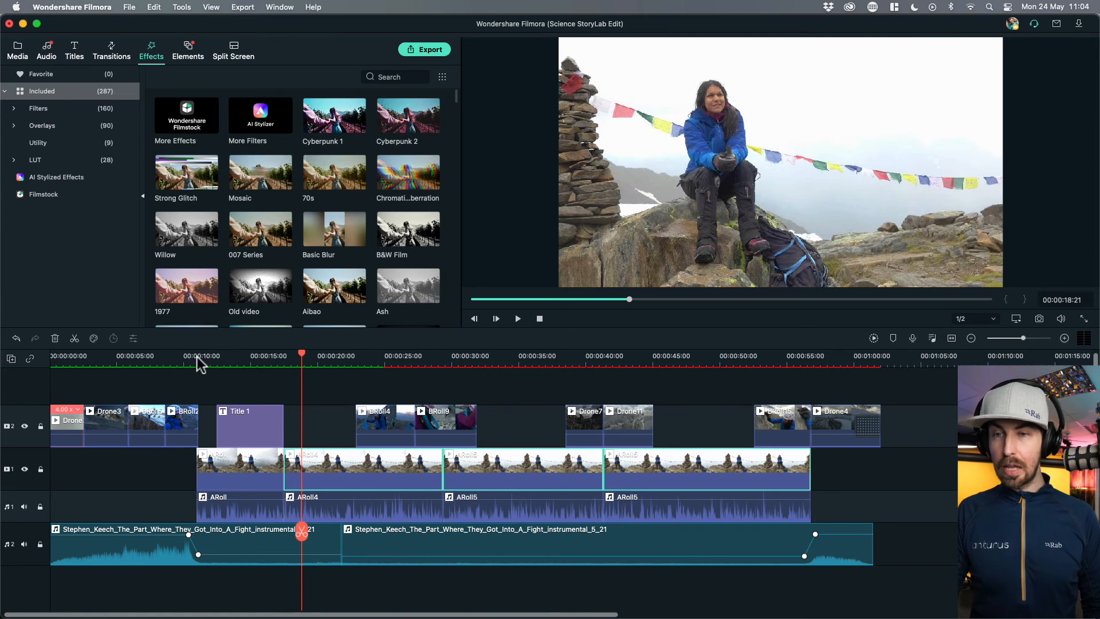
scroll(183, 363, down, 2)
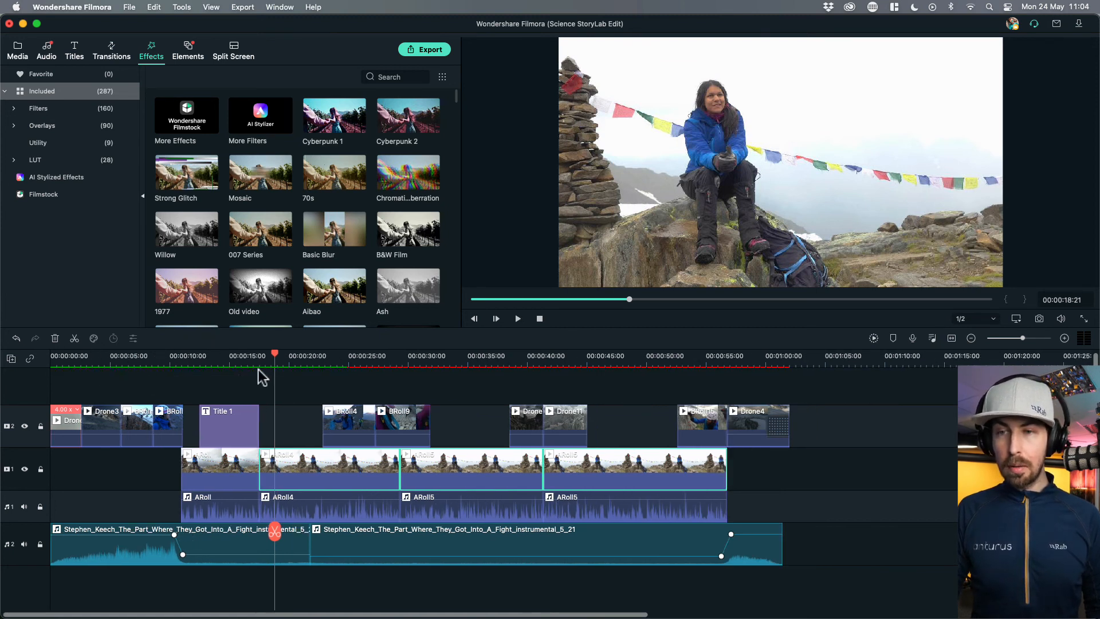
- Place the white logo image 1 (1) on a new track above the closing Drone4 clip
drag(275, 530, 733, 480)
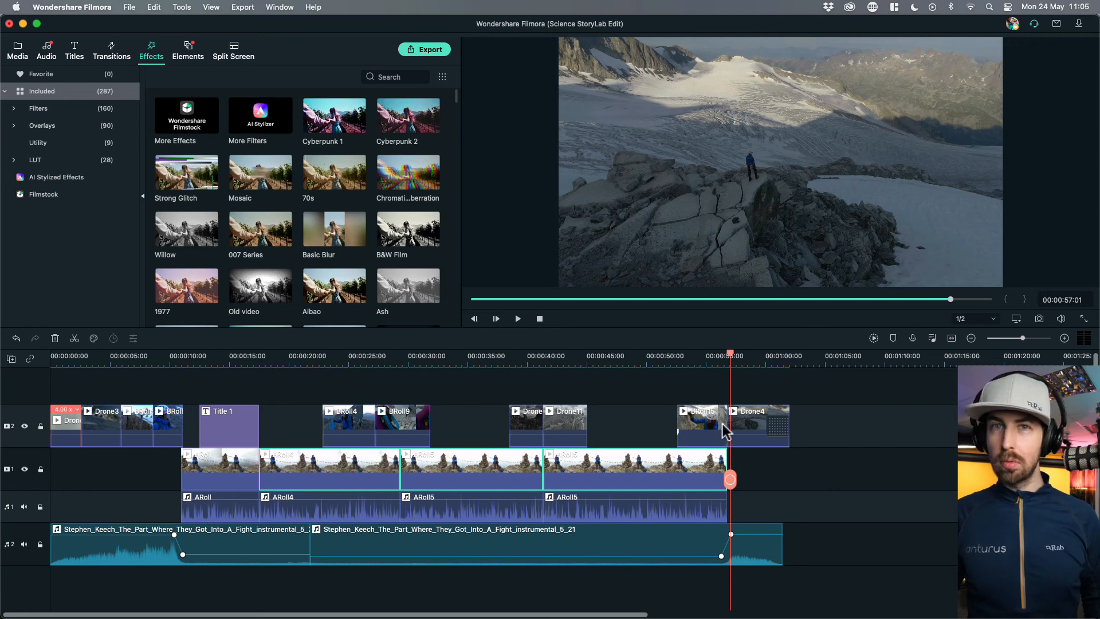
click(743, 355)
click(751, 427)
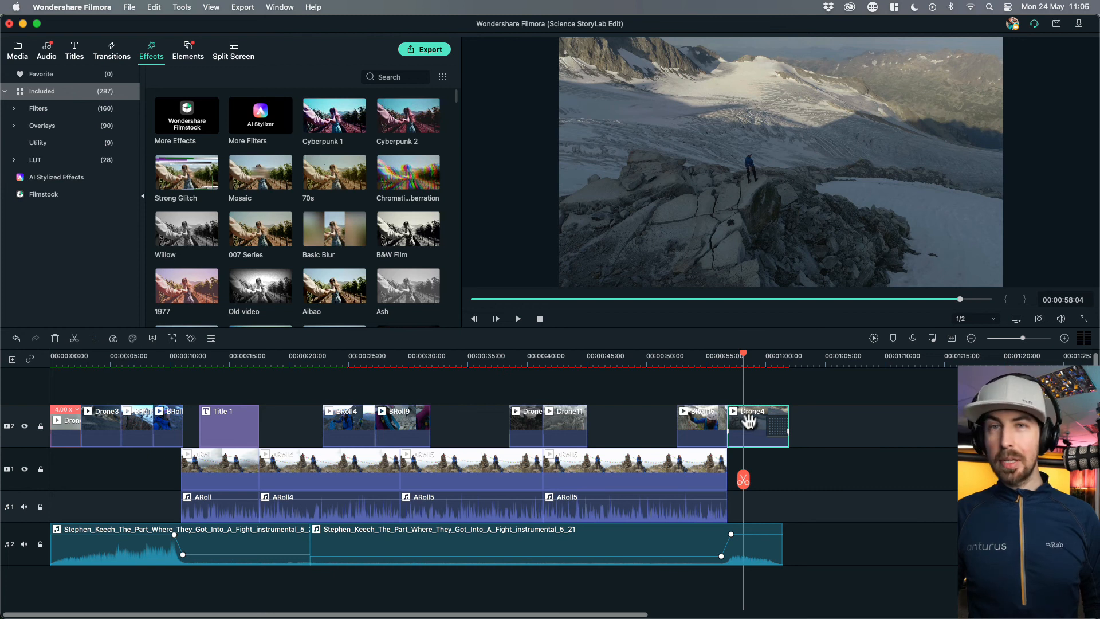
click(18, 53)
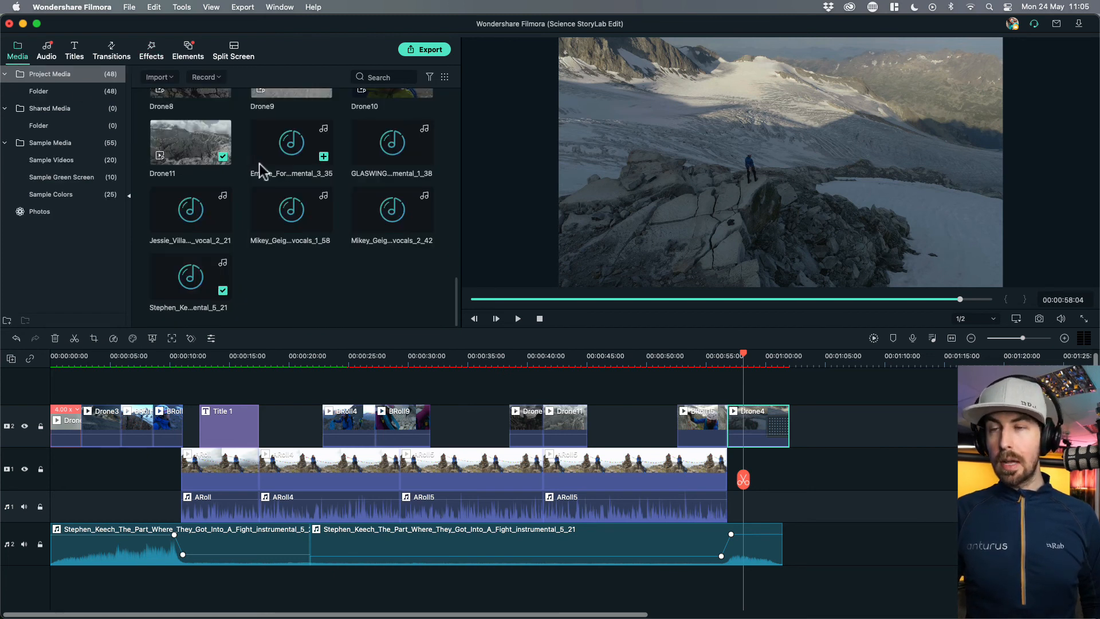
scroll(260, 170, up, 15)
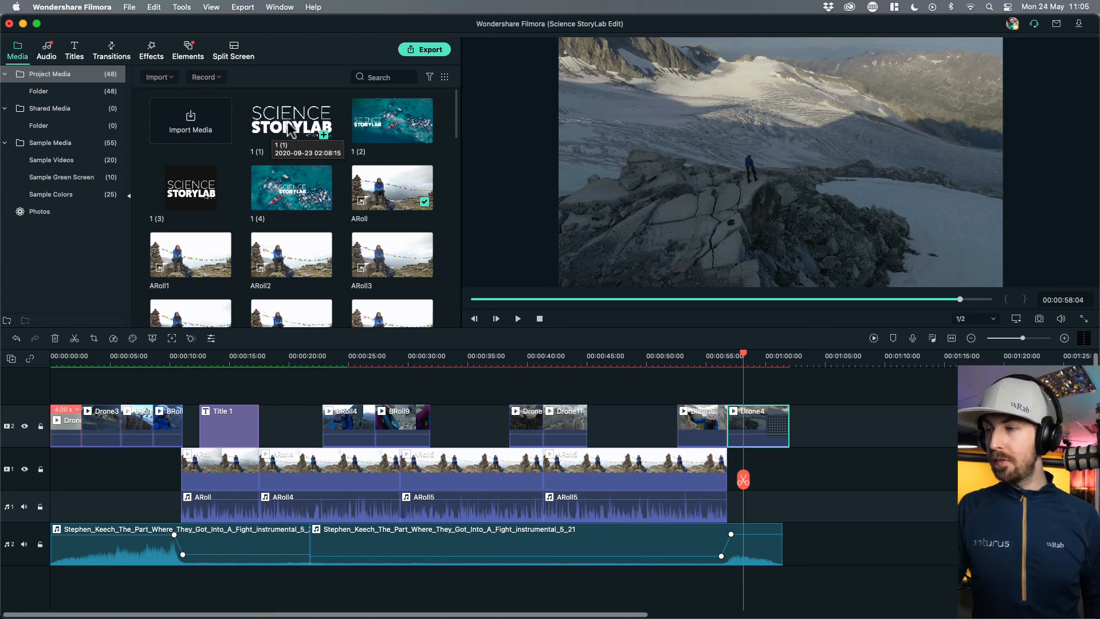
drag(280, 120, 734, 384)
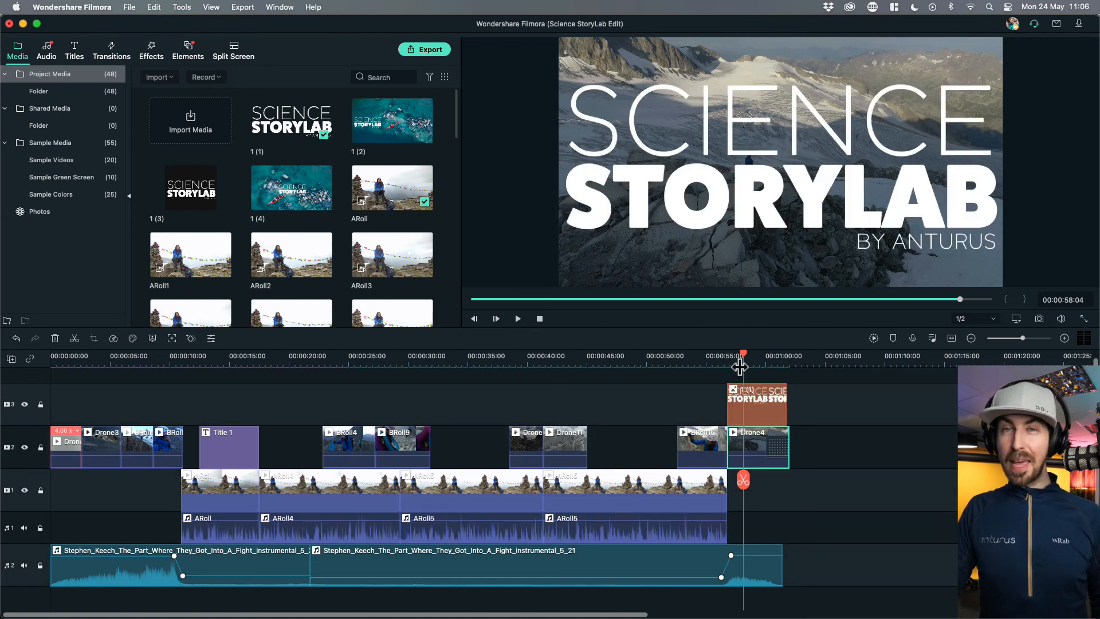
- Scale the closing logo to 35% and position it over the upper-right sky area at about X 1117.2, Y 519.0
double_click(757, 396)
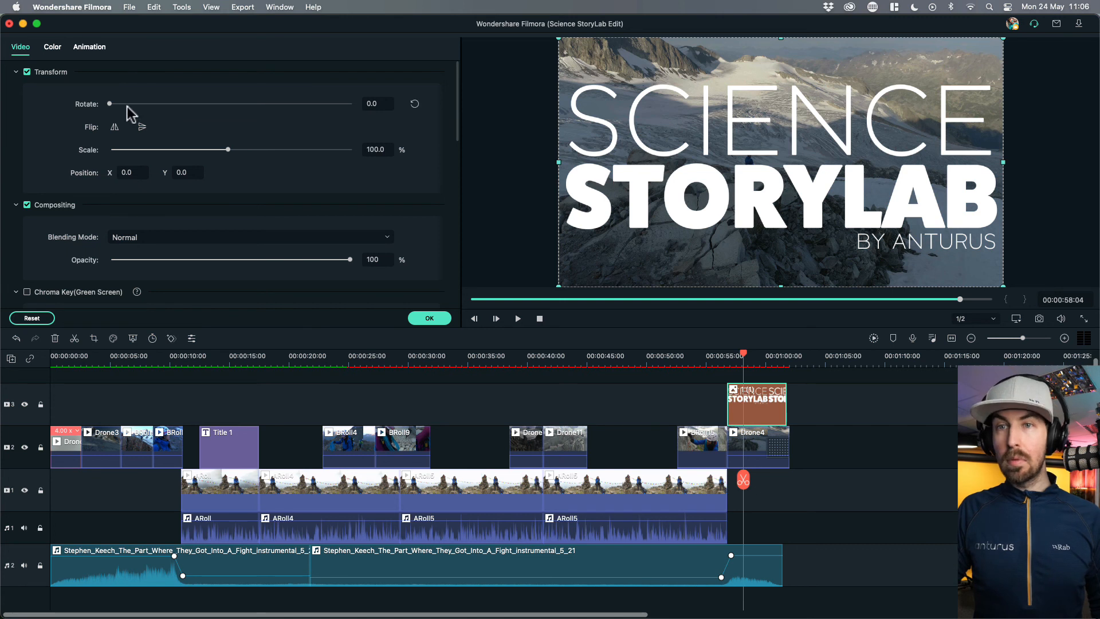
drag(226, 151, 705, 199)
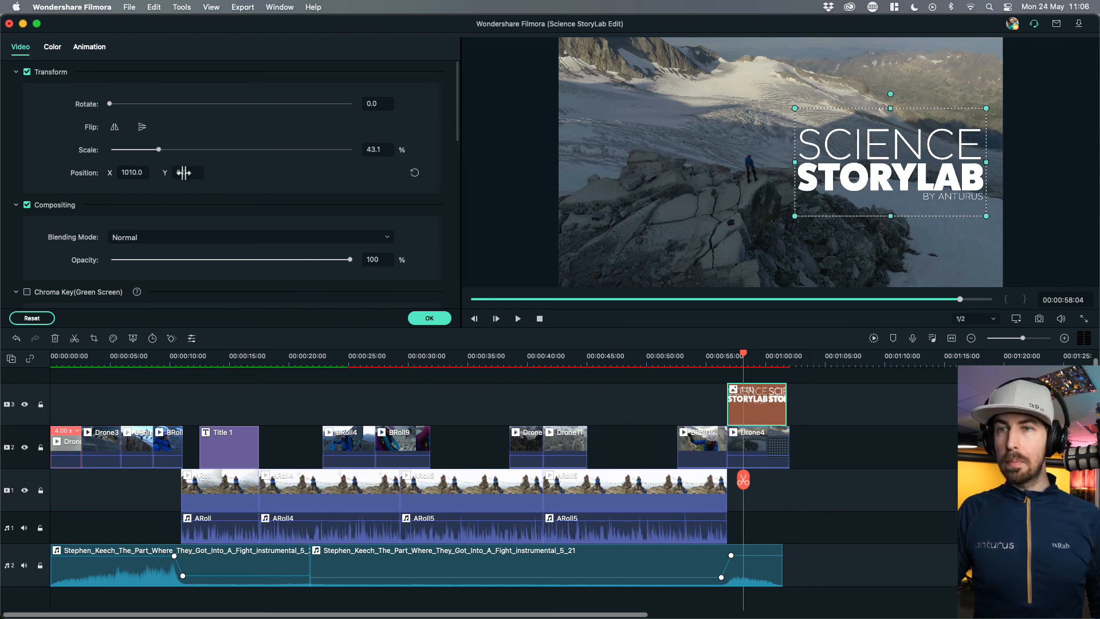
drag(183, 172, 195, 172)
drag(893, 181, 892, 131)
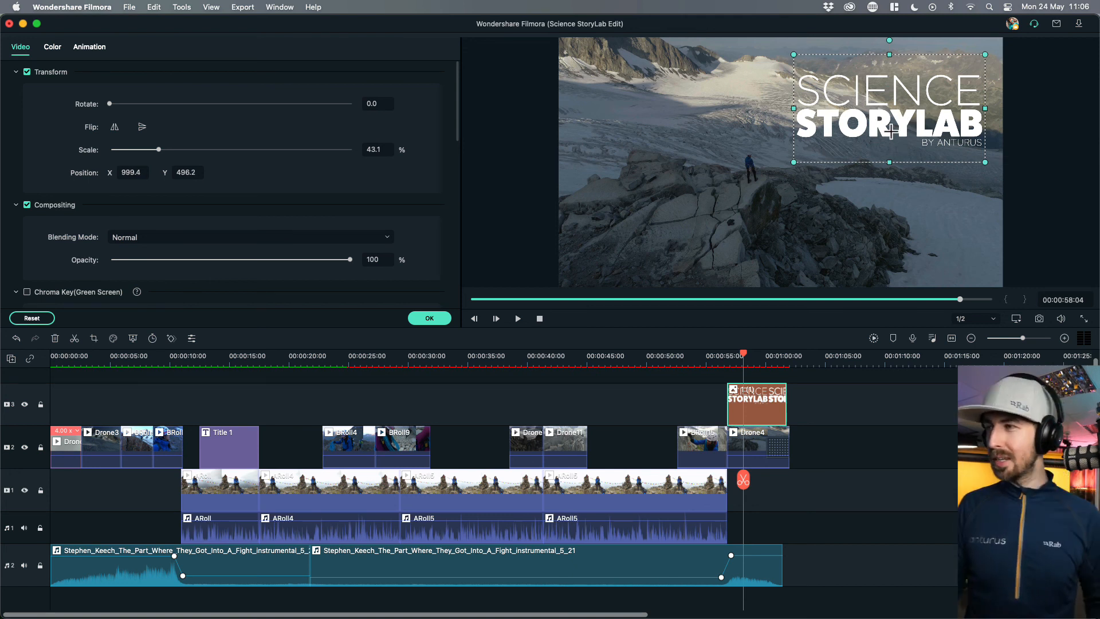
drag(794, 55, 831, 101)
drag(898, 133, 893, 121)
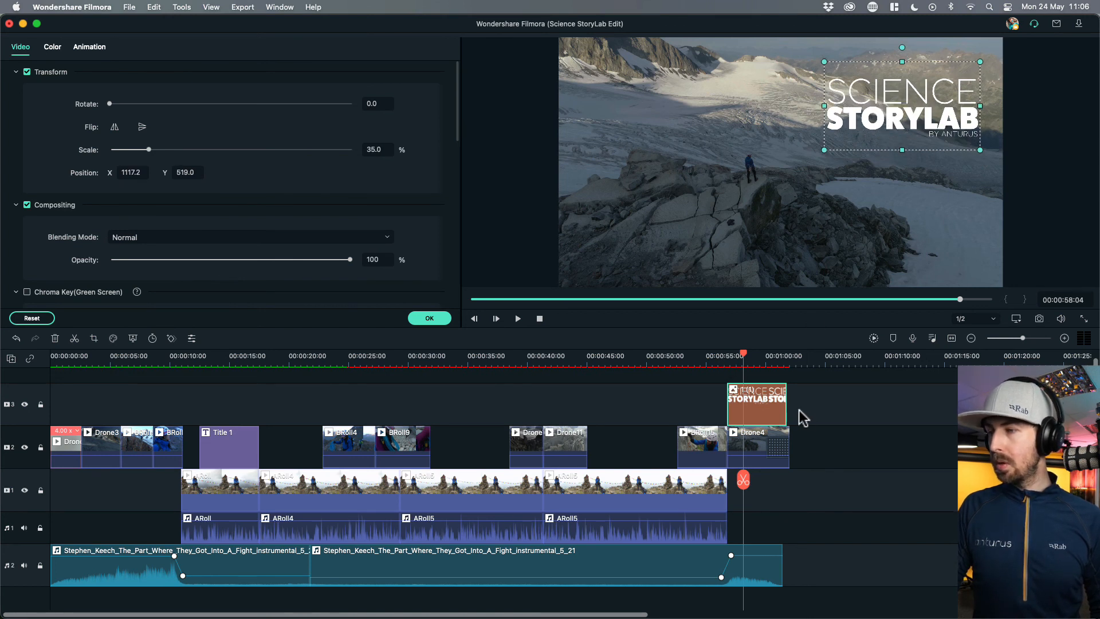
- Align the closing logo's end with the end of the Drone4 clip, check it at 00:00:59:21 and accept its settings
drag(775, 409, 778, 409)
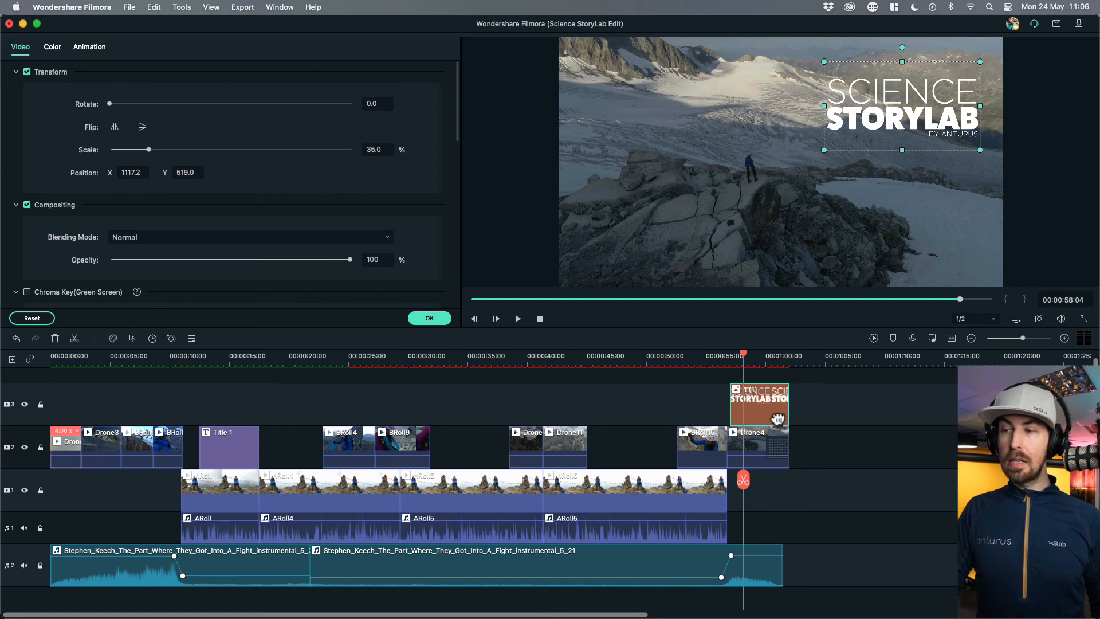
click(755, 360)
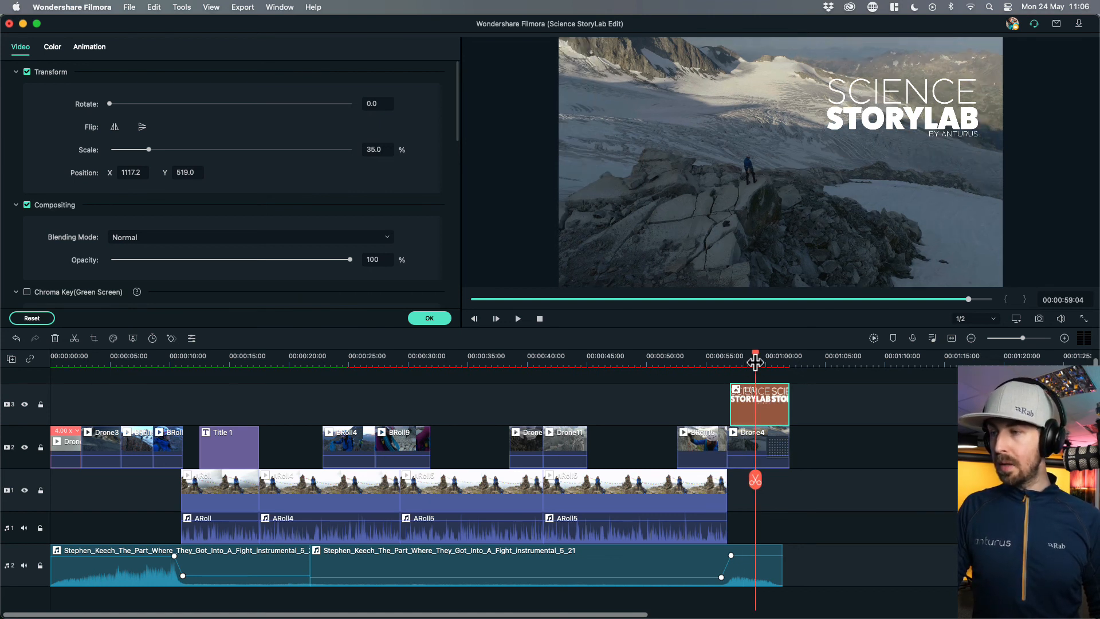
mouse_move(758, 476)
mouse_down()
mouse_move(778, 486)
mouse_move(764, 484)
mouse_up()
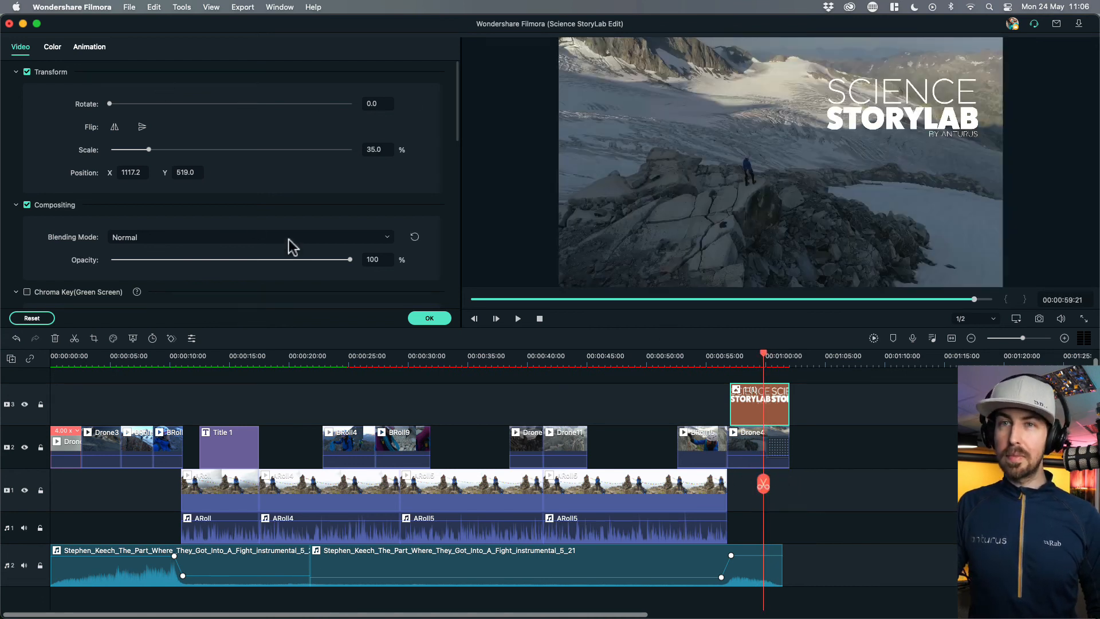
click(442, 319)
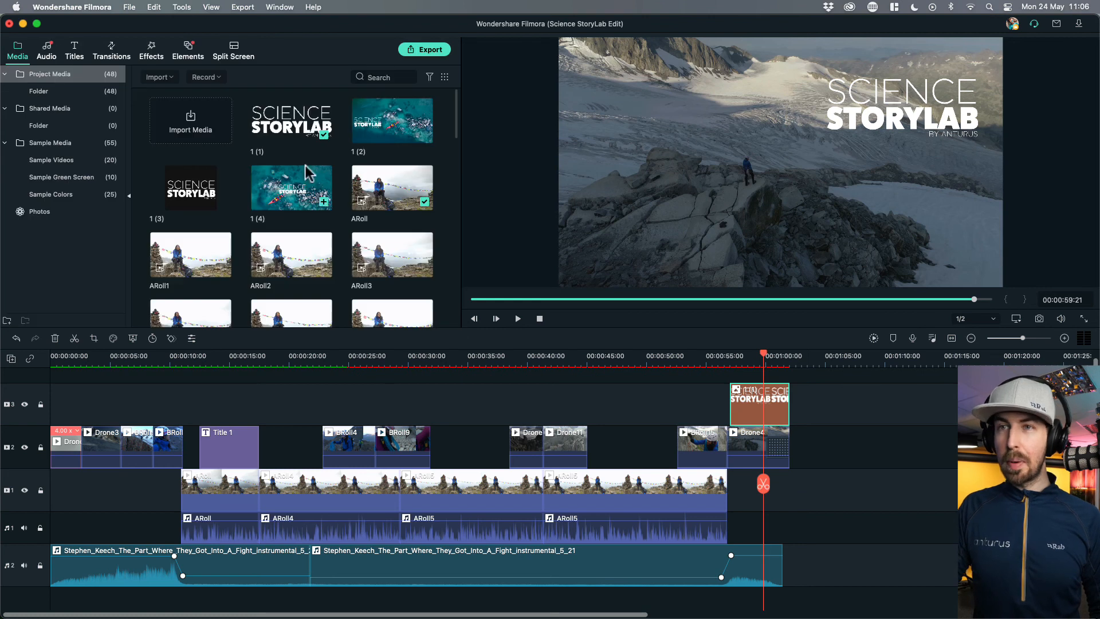
- Add a Fade transition to the end of the closing logo and a Dissolve transition to its start
click(112, 53)
drag(322, 121, 779, 406)
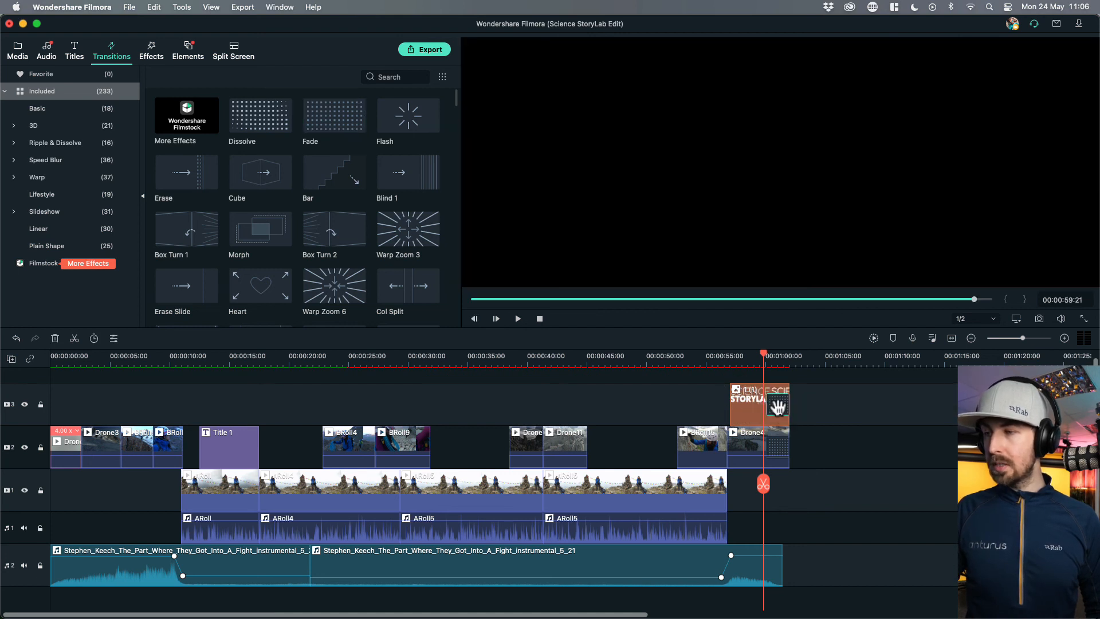
drag(263, 140, 731, 391)
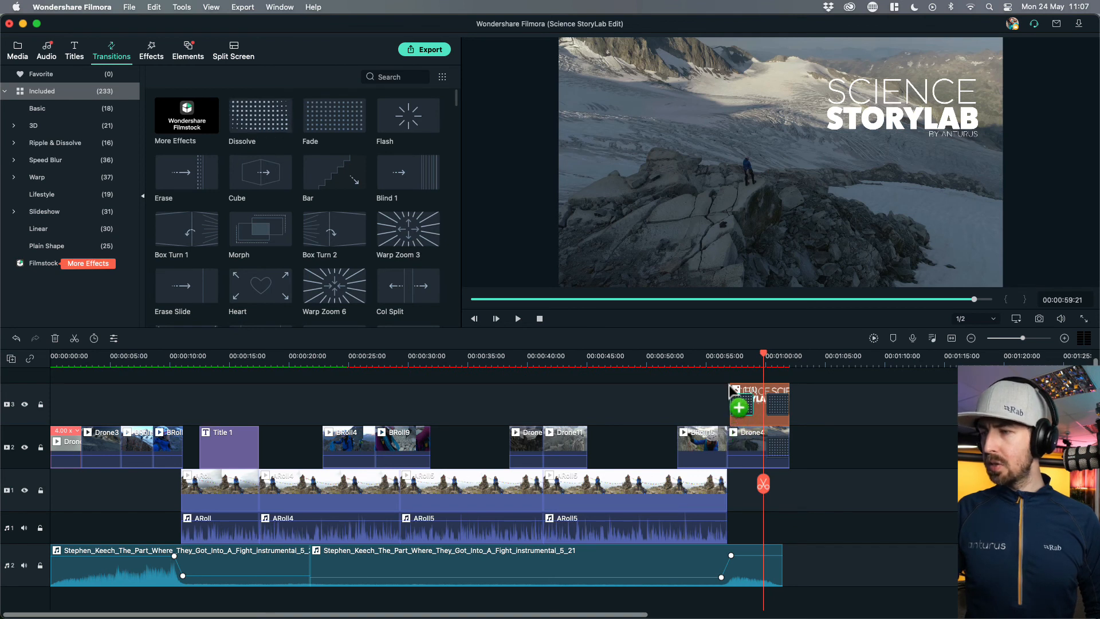
- Play and scrub the closing section from 00:00:57:02 to 00:01:01:21 to check the logo's transitions
click(728, 360)
key(space)
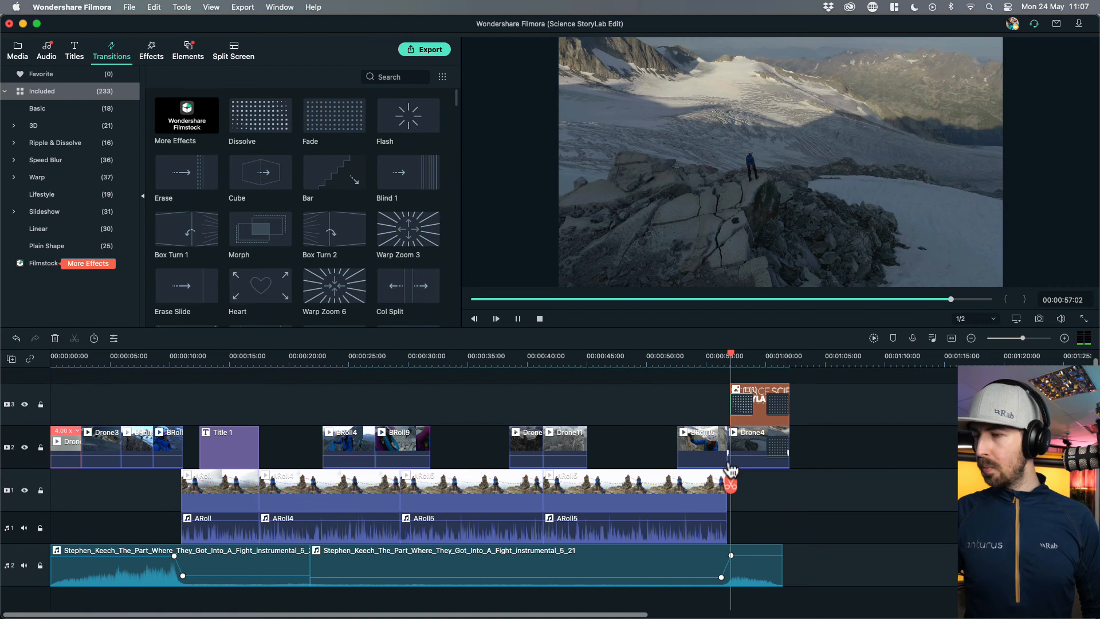
click(744, 489)
drag(743, 487, 787, 497)
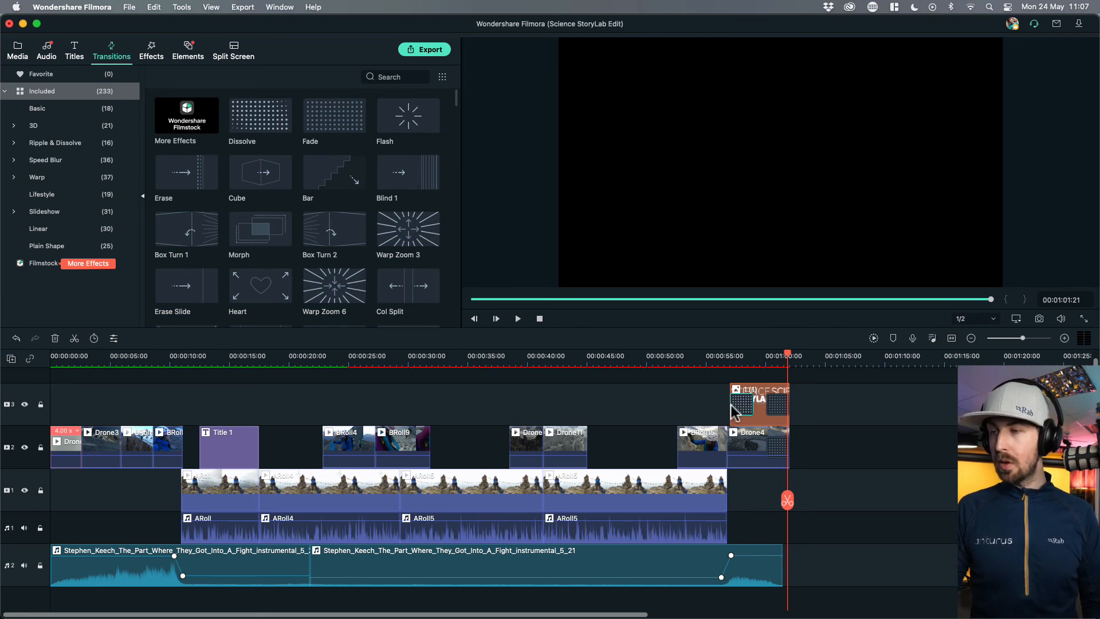
- Remove the closing logo's opening transition, trim its start to 00:00:58:07 and reapply a Dissolve there
click(744, 360)
drag(1019, 342, 1028, 347)
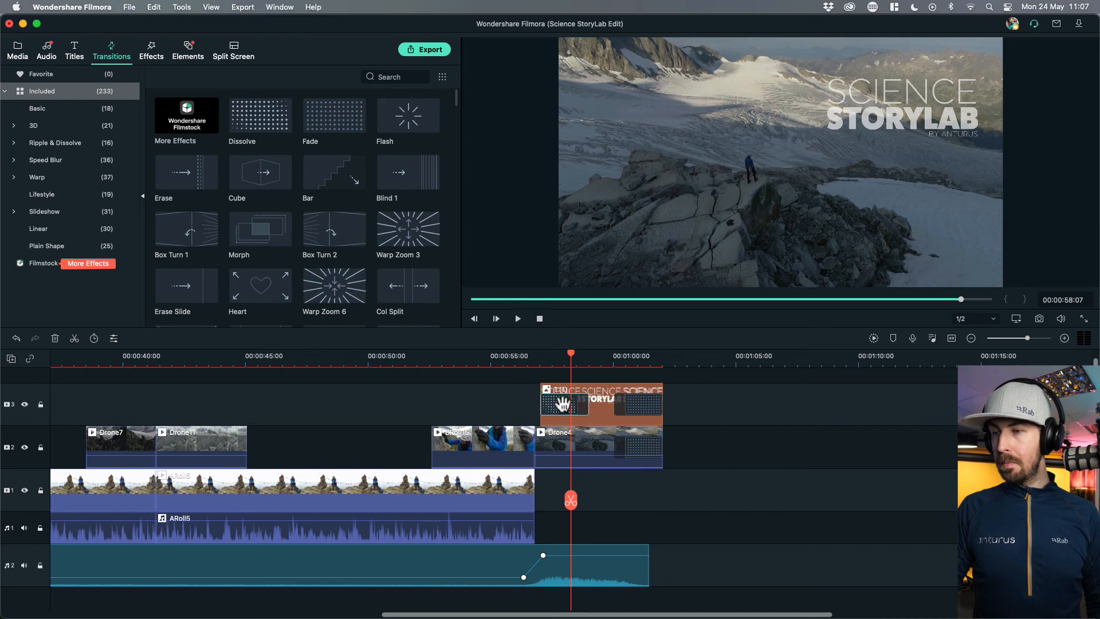
key(Delete)
drag(542, 411, 576, 376)
drag(255, 117, 576, 409)
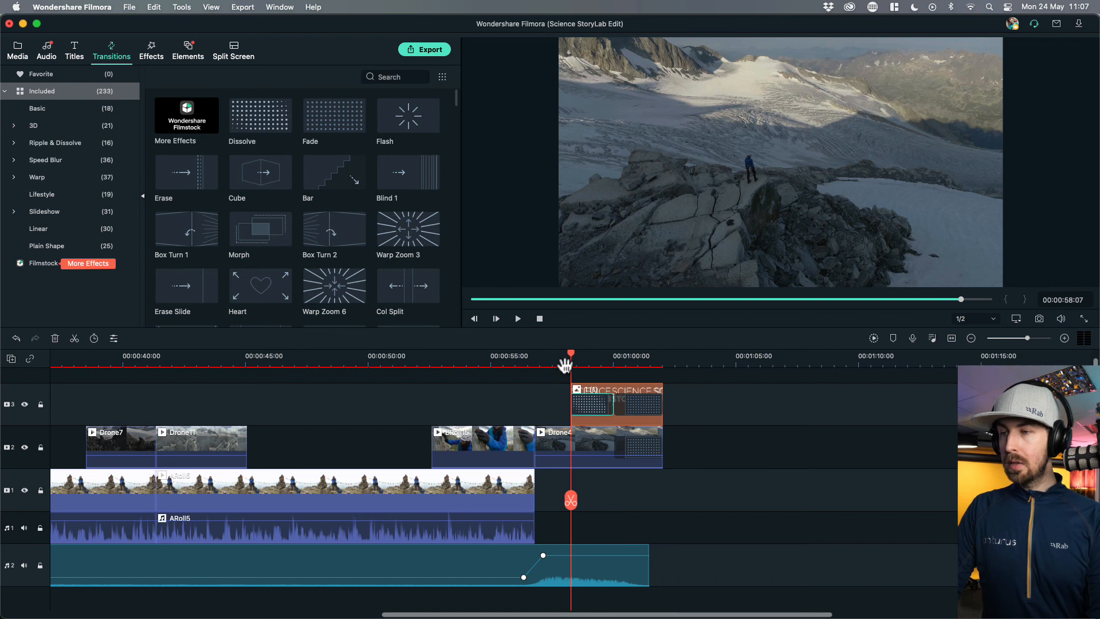
- Scrub the closing section up to 00:01:00:15 to check how the logo appears and fades, and select the logo clip
click(565, 365)
click(576, 503)
drag(576, 503, 630, 516)
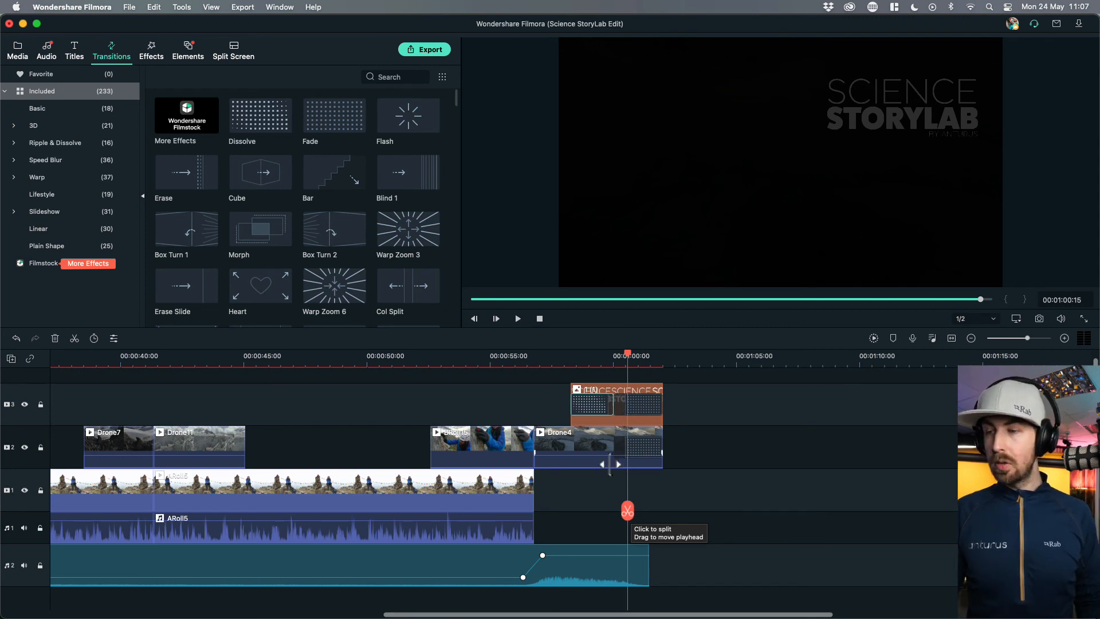
click(611, 423)
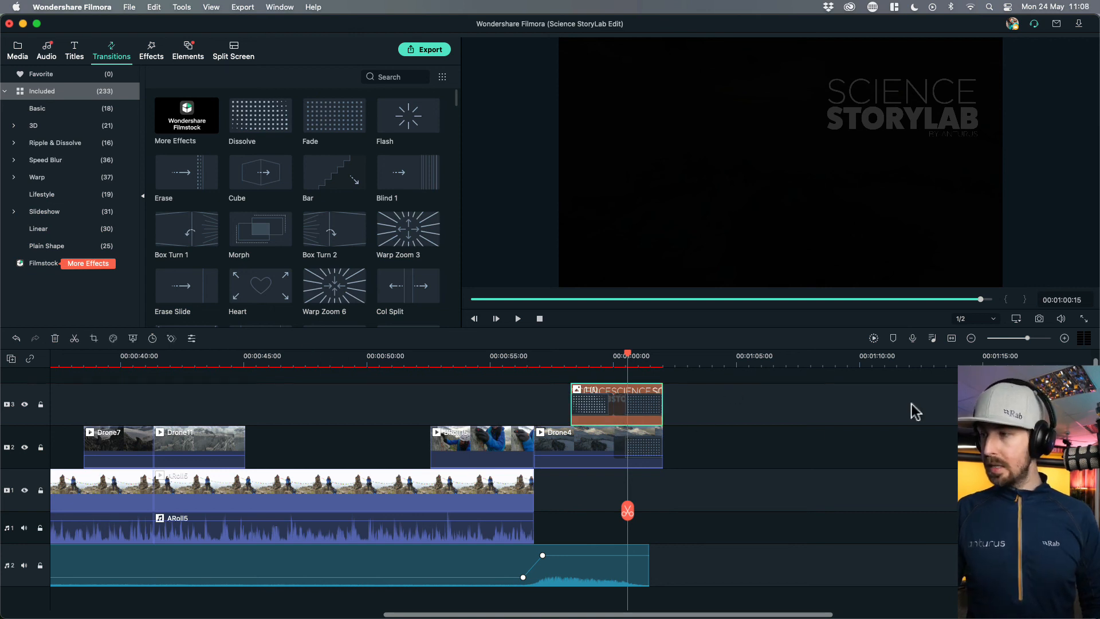
- Place the black-background logo image 1 (3) on a new top track at the timeline's start and check it at 00:00:04:14
click(971, 339)
click(971, 339)
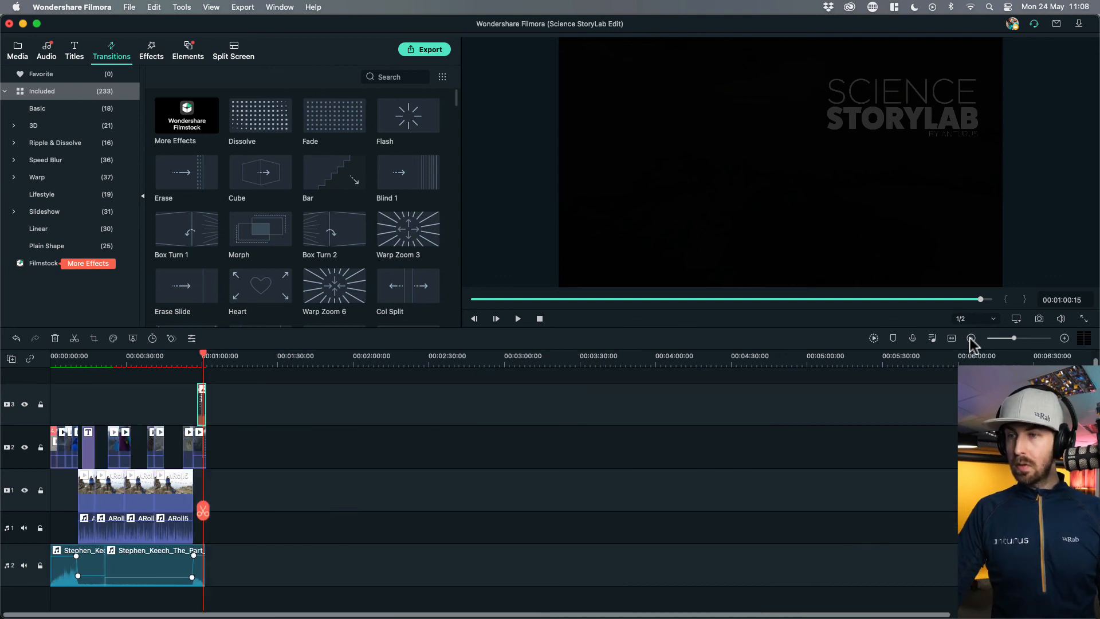
click(1065, 340)
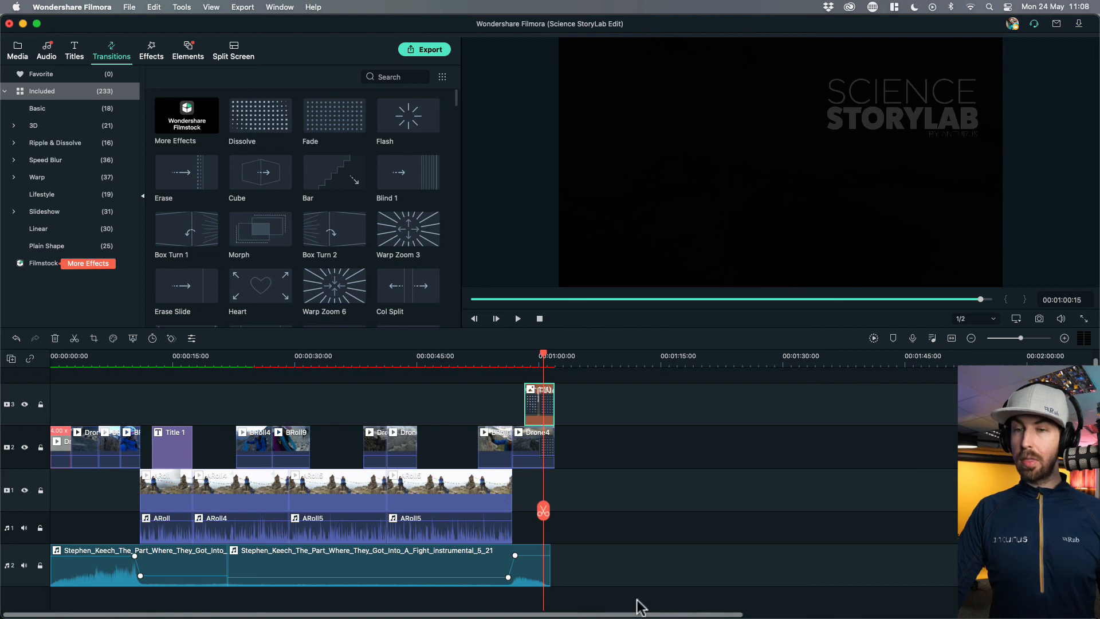
click(19, 53)
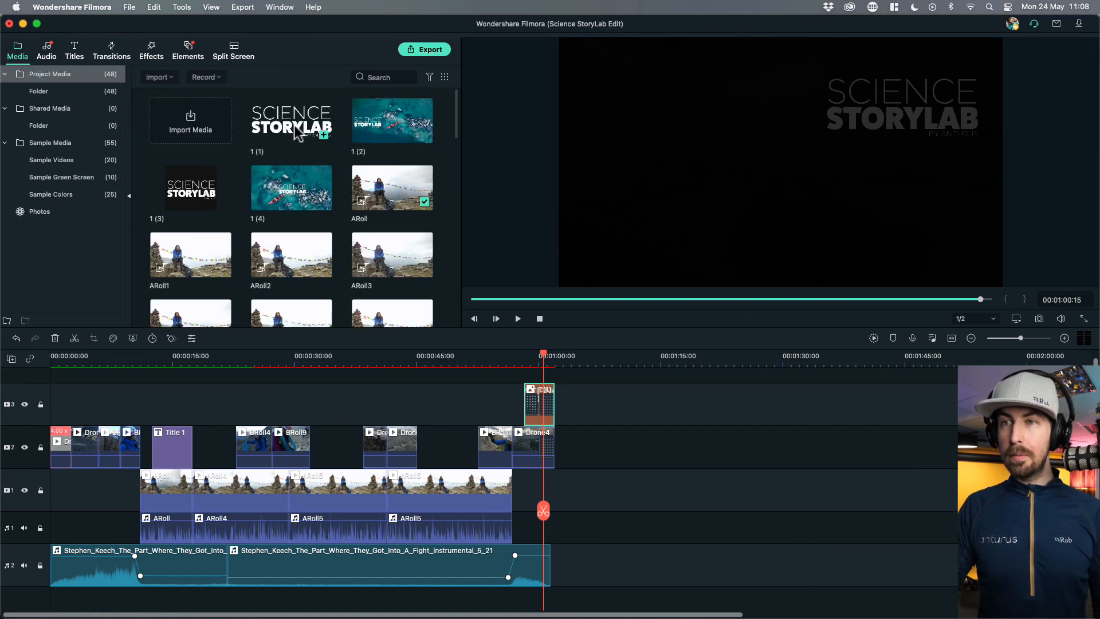
drag(191, 197, 54, 378)
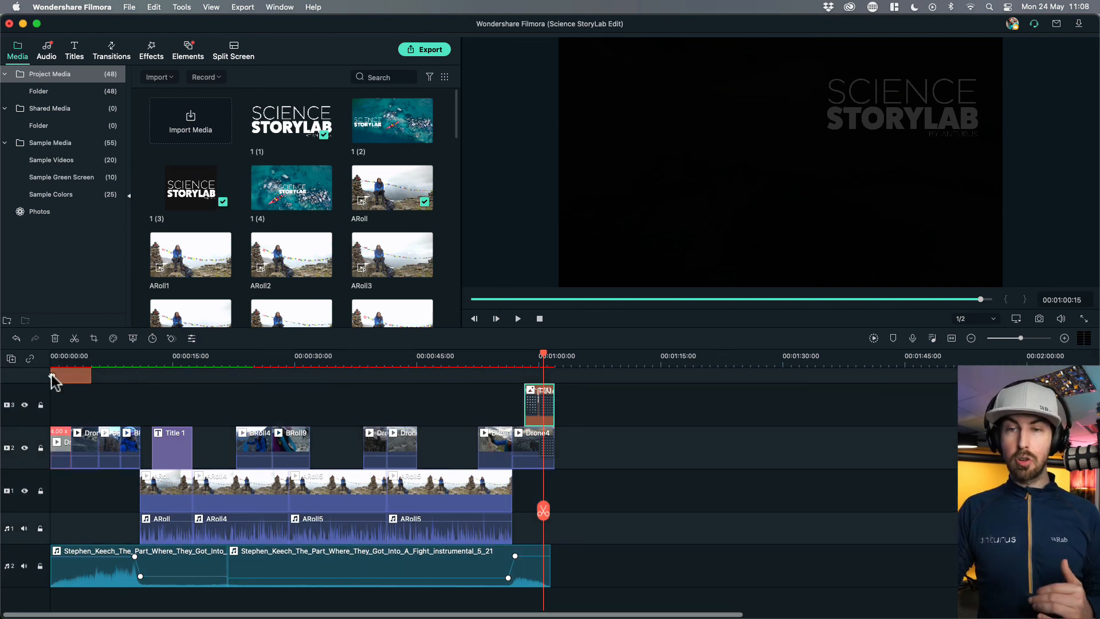
click(87, 357)
scroll(115, 366, up, 5)
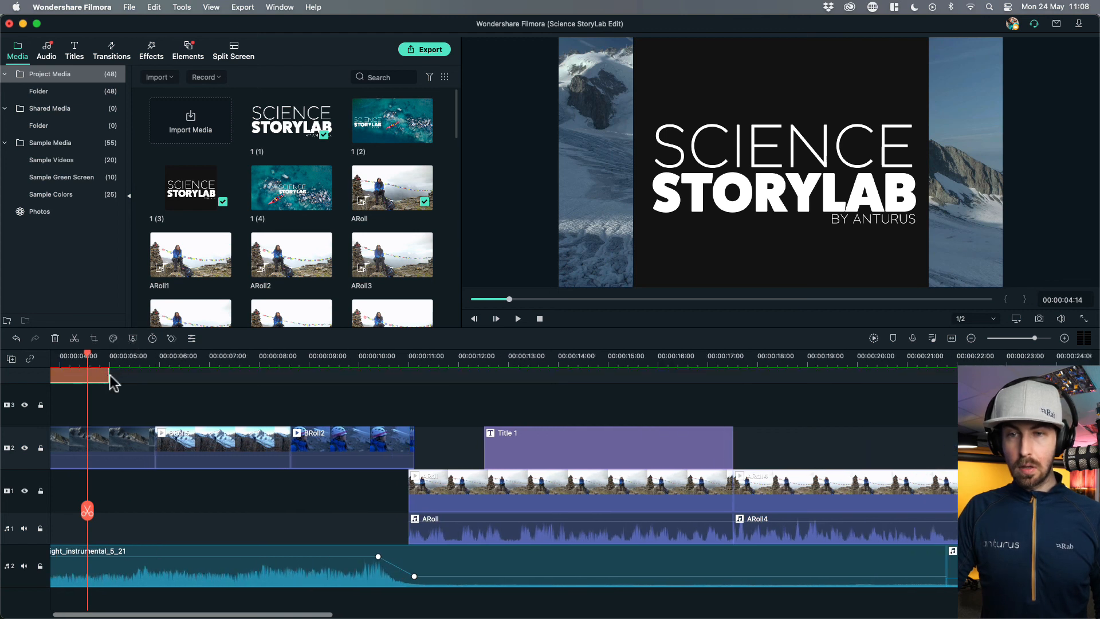
- Try extending the black-background logo to about 00:00:24:00, and delete it from the timeline
drag(110, 376, 141, 376)
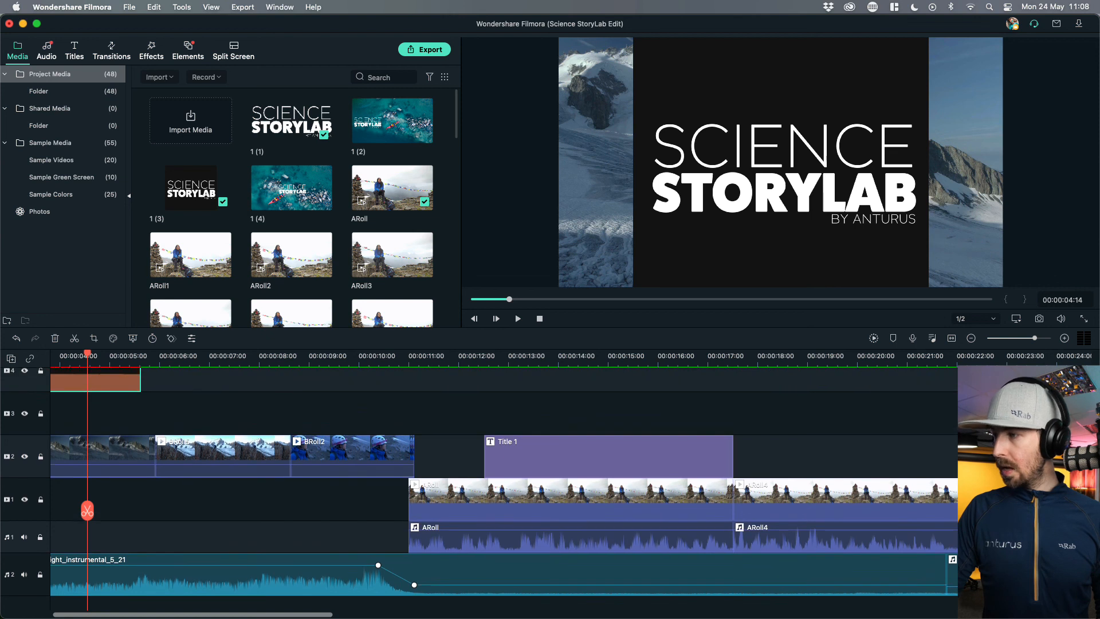
drag(141, 393, 974, 395)
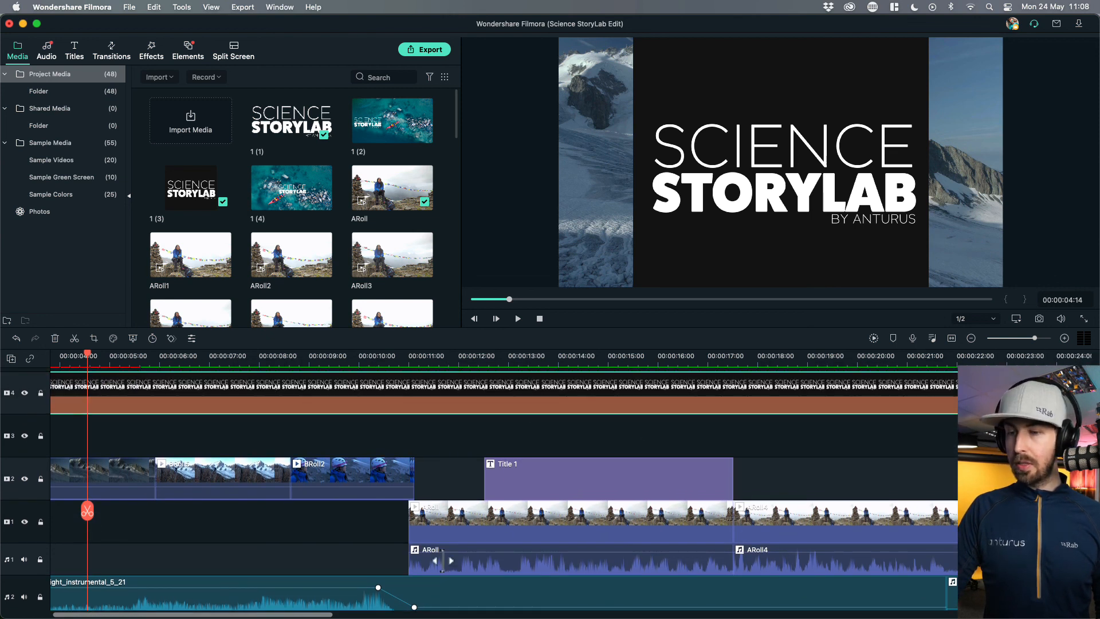
drag(313, 607, 547, 599)
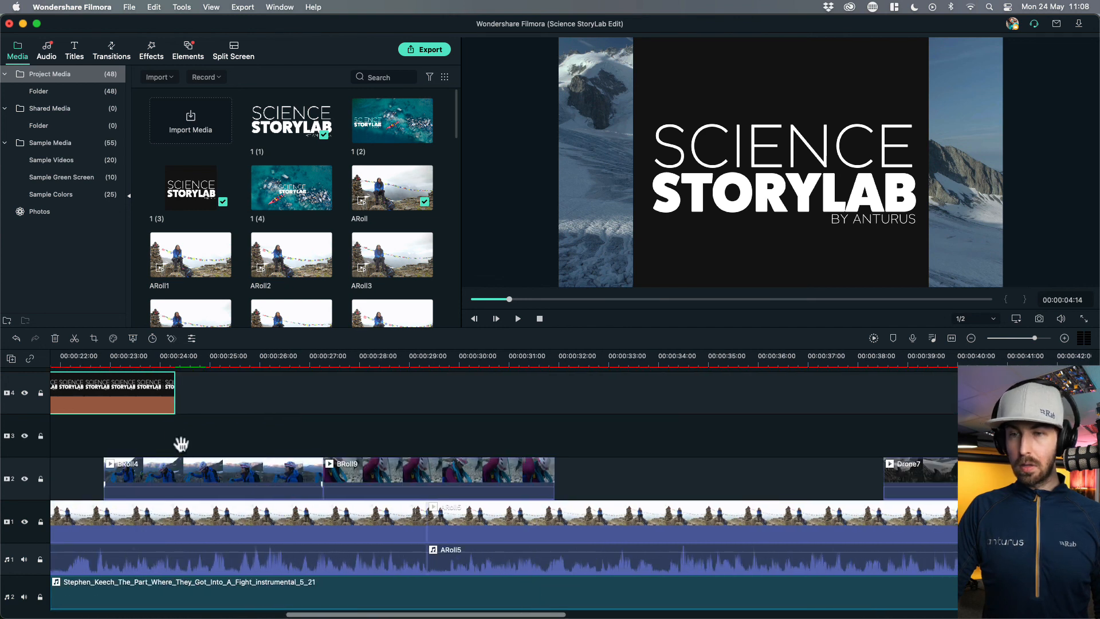
click(119, 395)
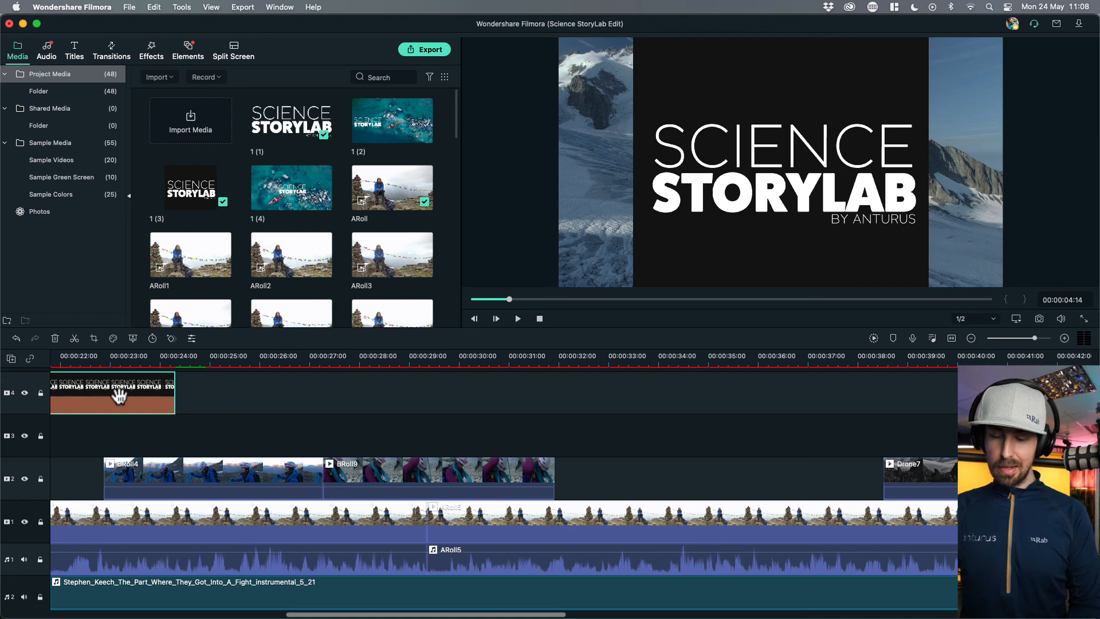
key(Delete)
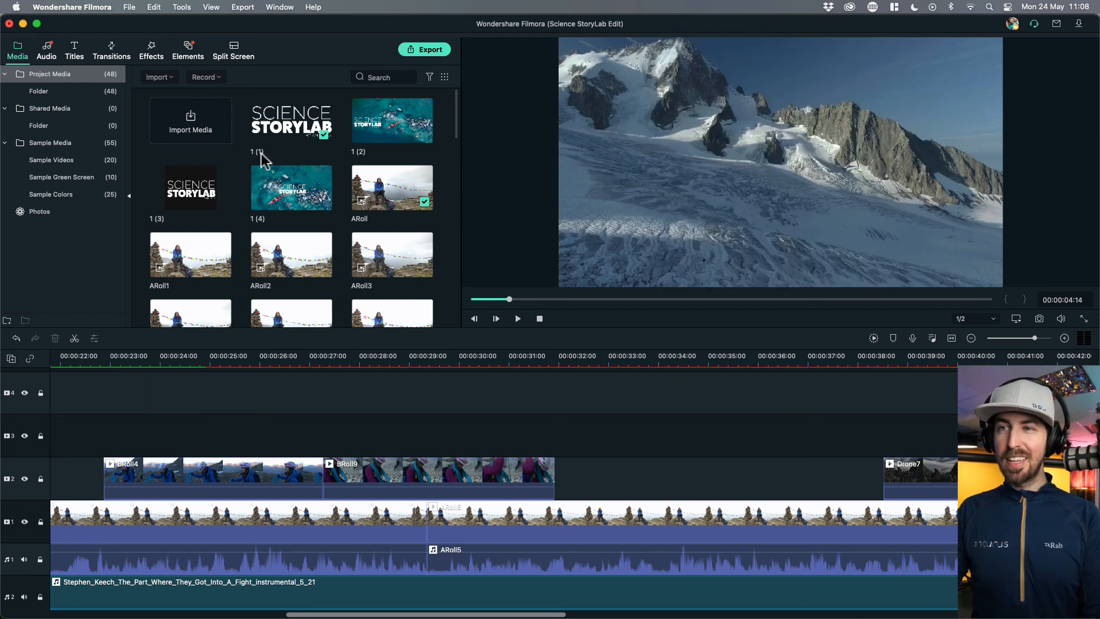
- Place the white logo image 1 (1) on the top video track and move it back to the timeline's start
drag(278, 137, 244, 386)
click(220, 365)
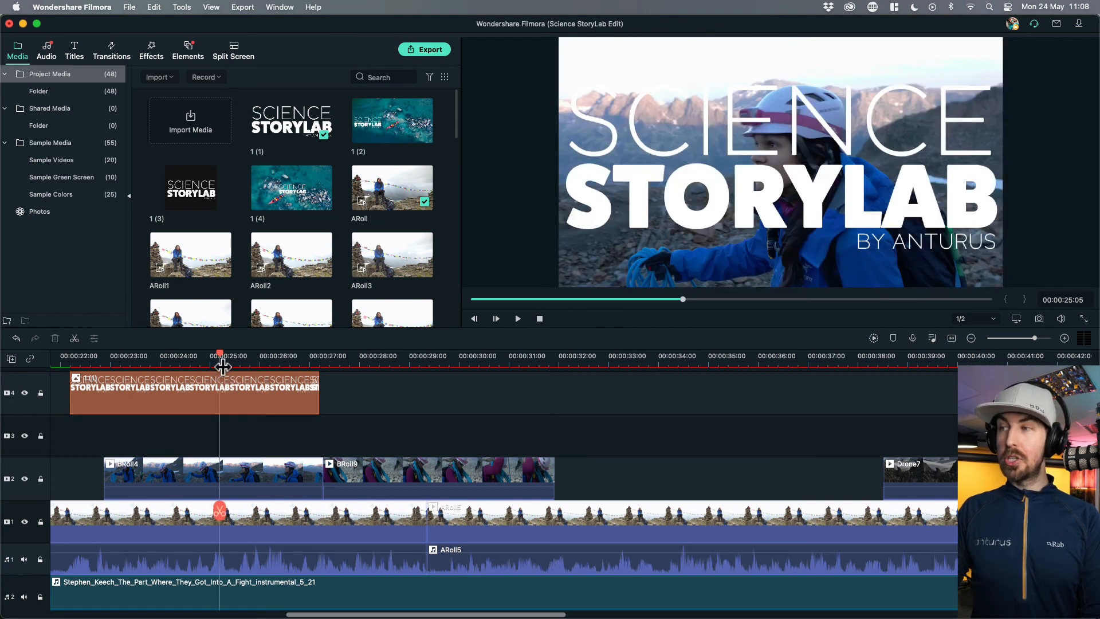
drag(342, 614, 122, 610)
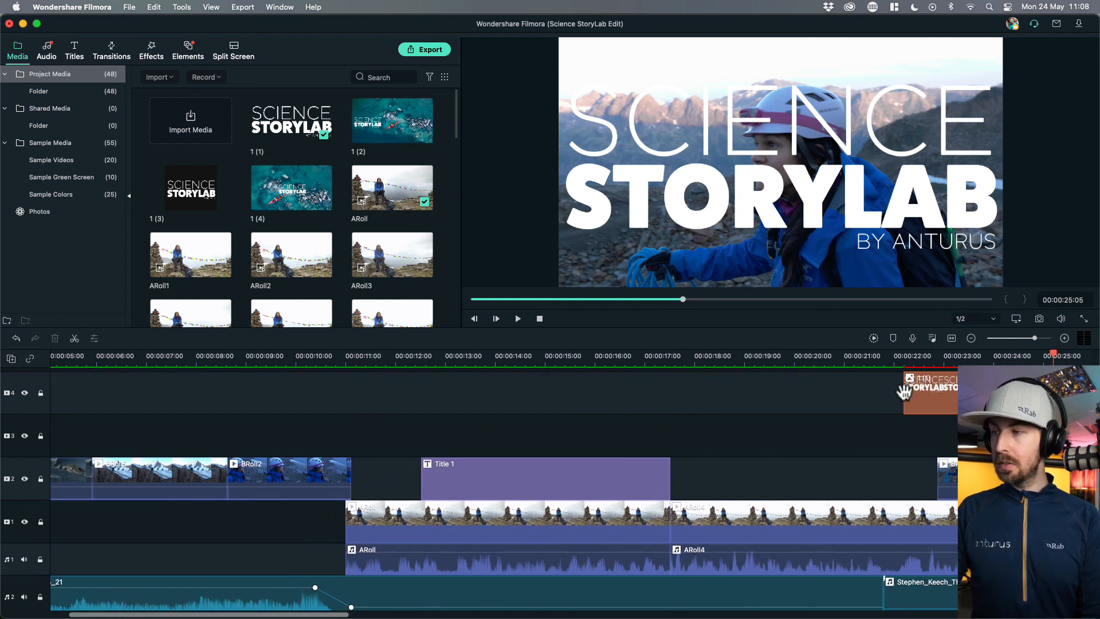
drag(904, 392, 0, 378)
drag(335, 613, 321, 613)
drag(954, 394, 5, 394)
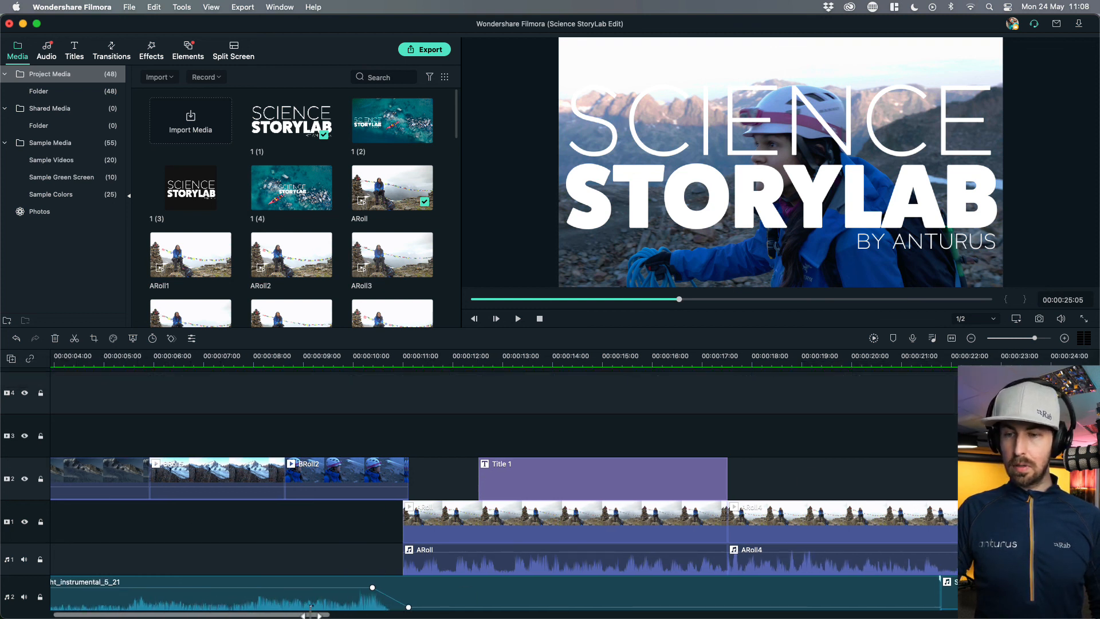
- Extend the logo clip on the top track until its end meets the start of the closing logo
drag(939, 393, 86, 398)
drag(636, 381, 327, 398)
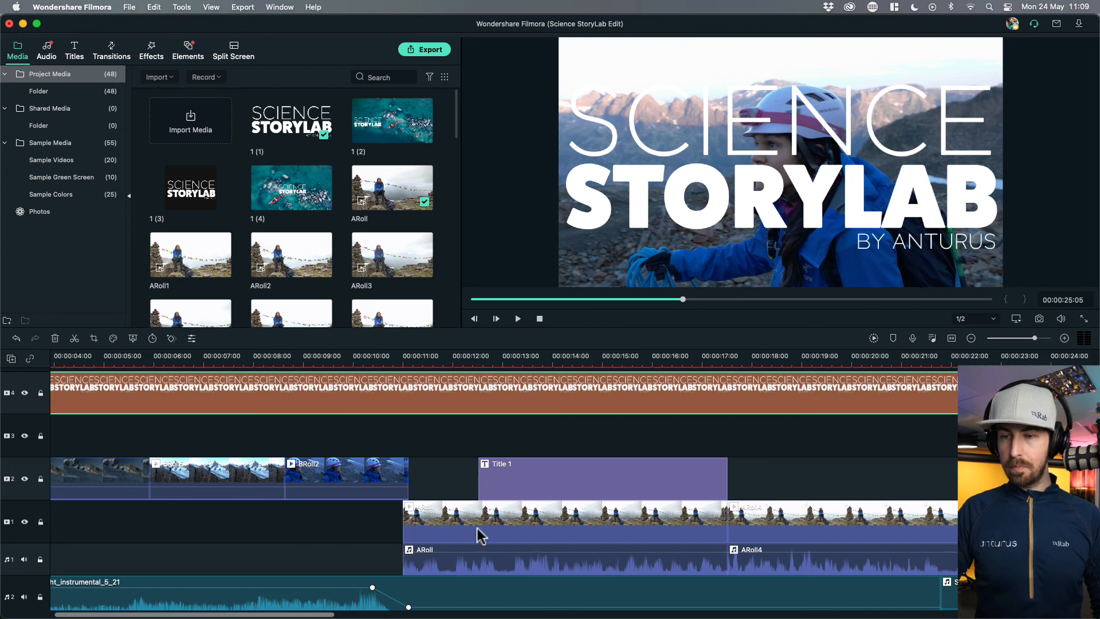
click(971, 338)
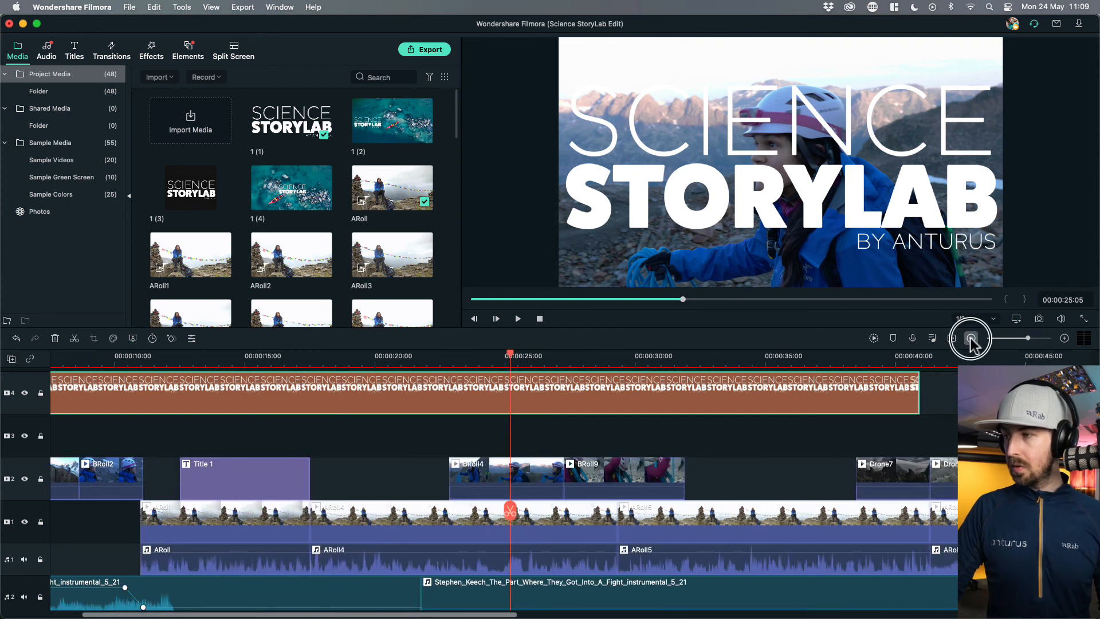
click(971, 338)
drag(208, 393, 360, 403)
- Scale the logo overlay to 14.7% and position it in the frame's lower-left corner at about X -1689.1, Y -914.2
click(253, 397)
double_click(253, 397)
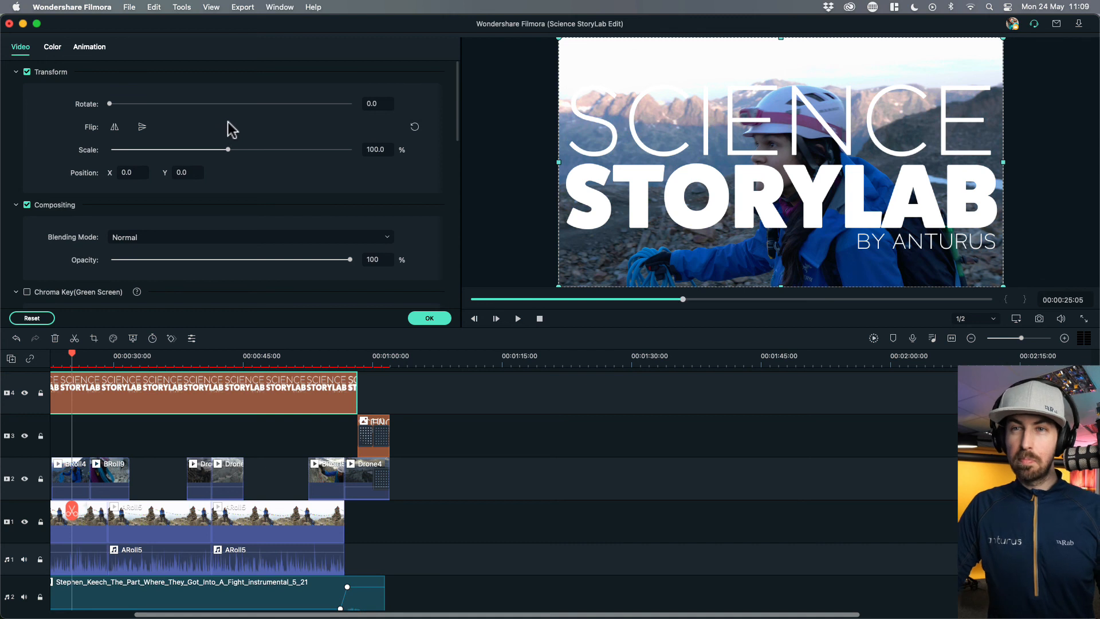
drag(227, 150, 123, 152)
drag(773, 167, 589, 265)
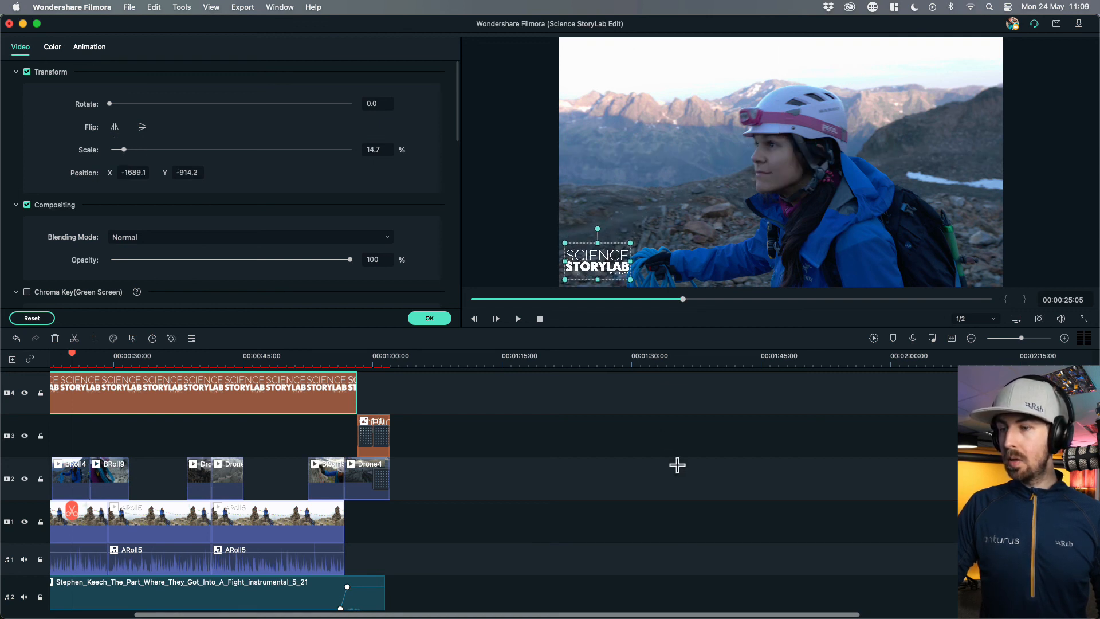
- Scrub from the timeline's start to 00:00:18:09 to check the logo overlay, and confirm its transform settings
drag(785, 616, 622, 607)
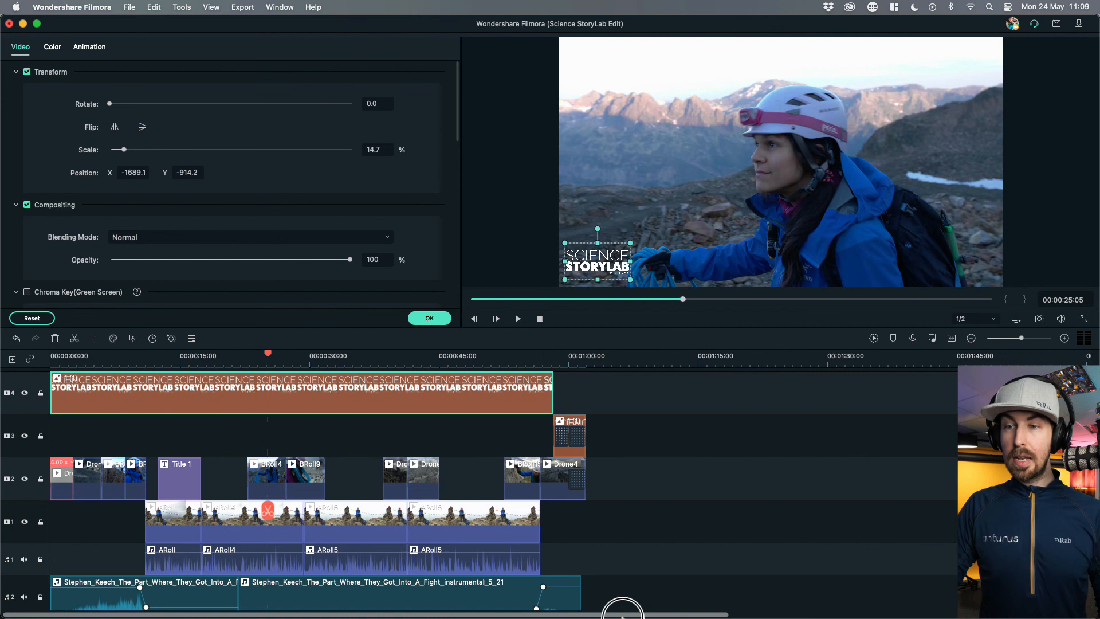
click(55, 358)
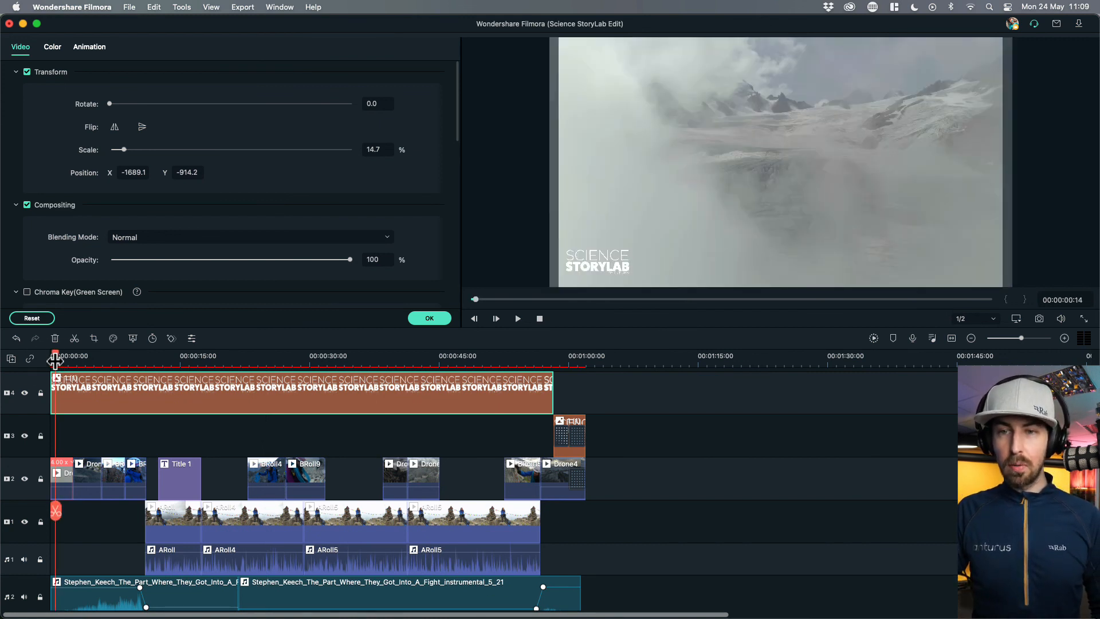
drag(55, 510, 210, 524)
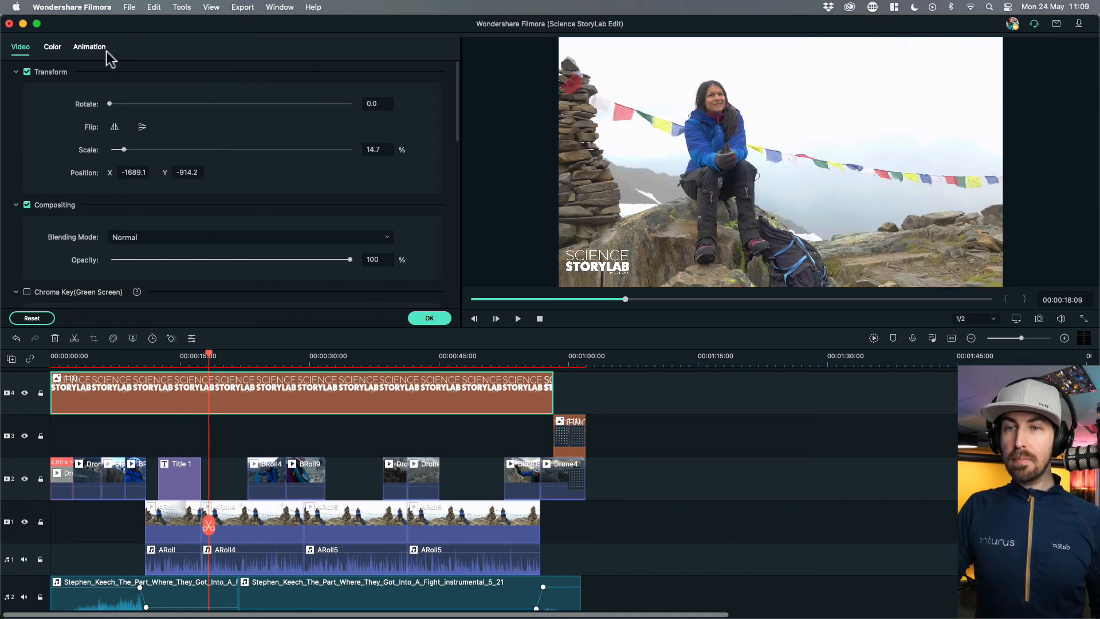
click(428, 318)
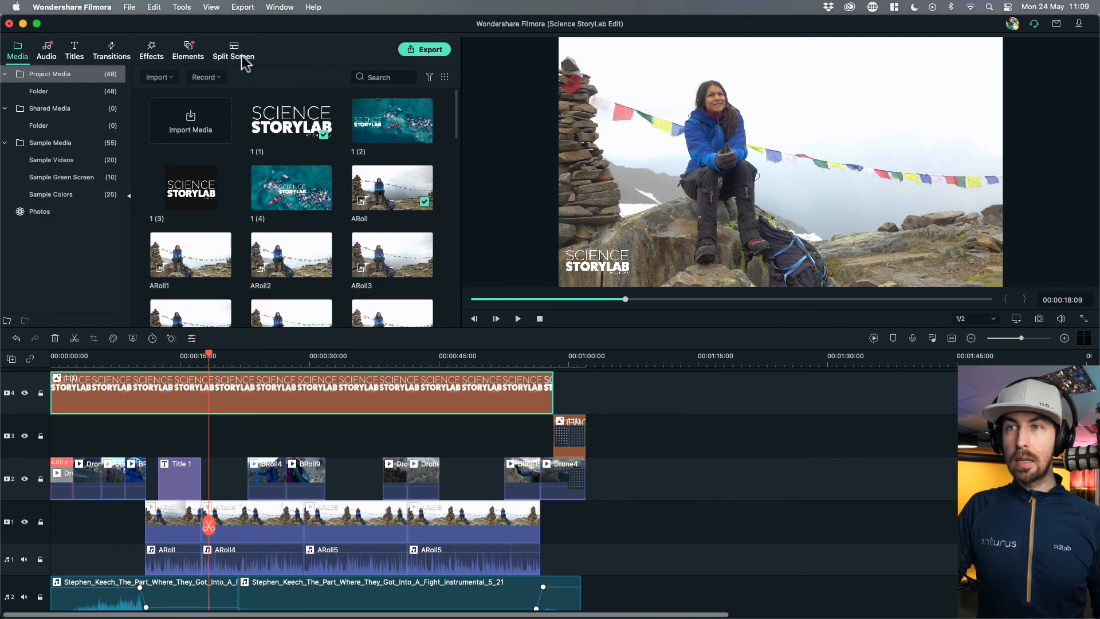
- Set up an MP4 export named with the featured person's first name plus "Climber", keeping Output as the save location
click(418, 50)
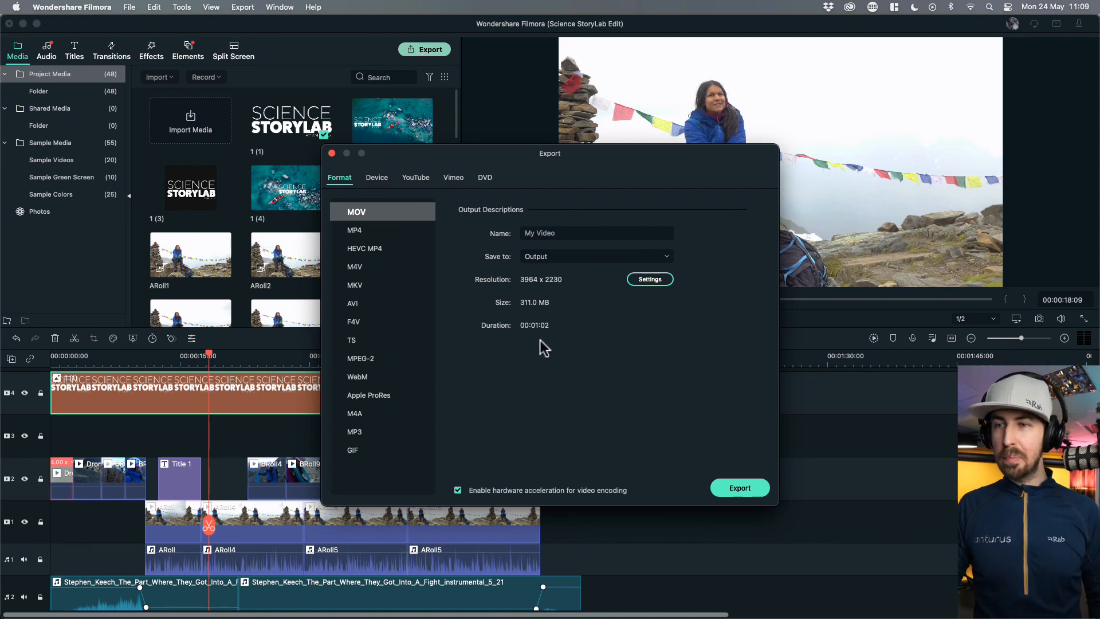
click(359, 232)
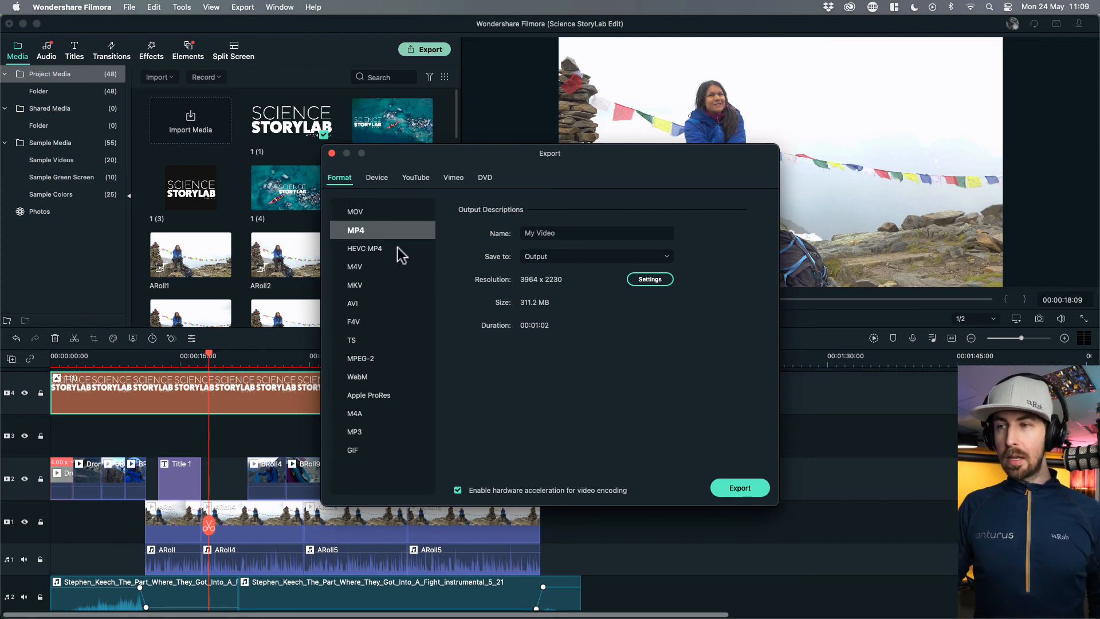
click(539, 234)
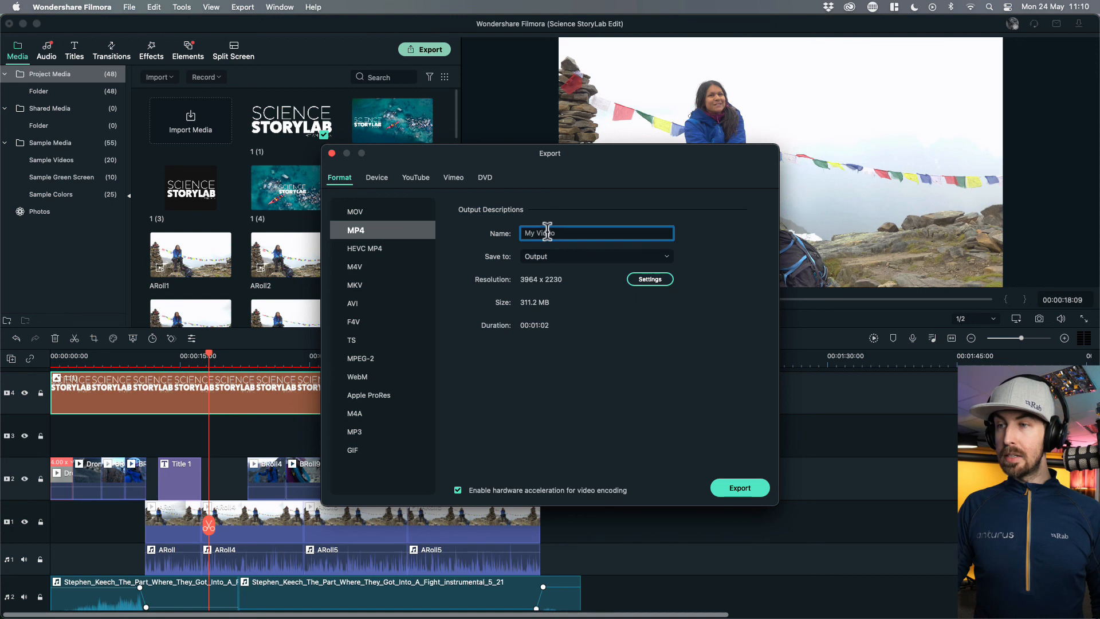
text(Tamara Climber)
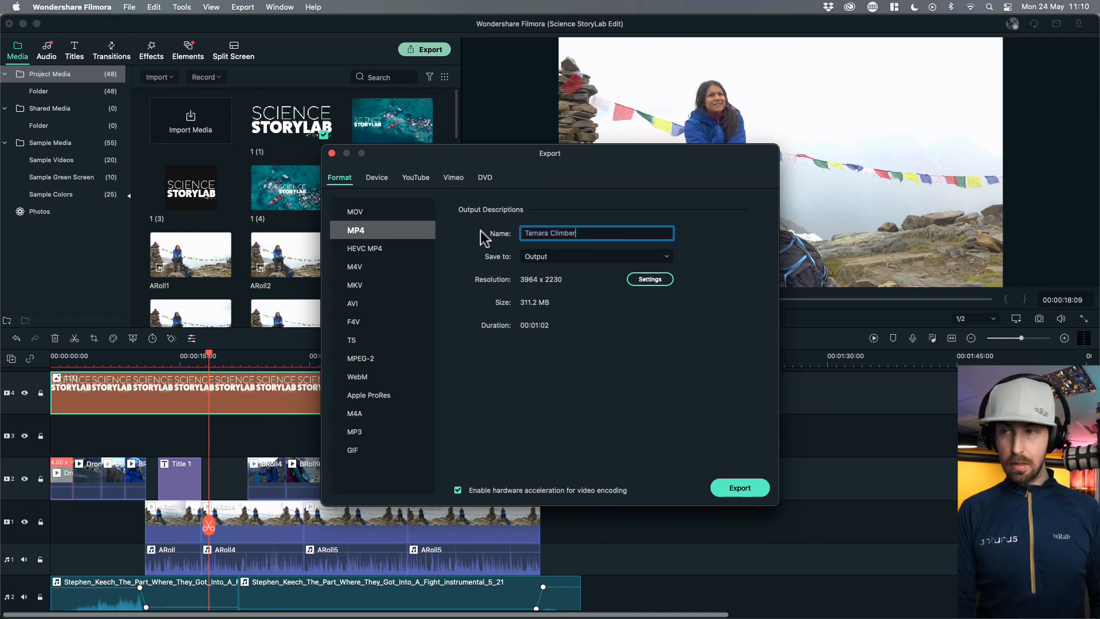
click(553, 256)
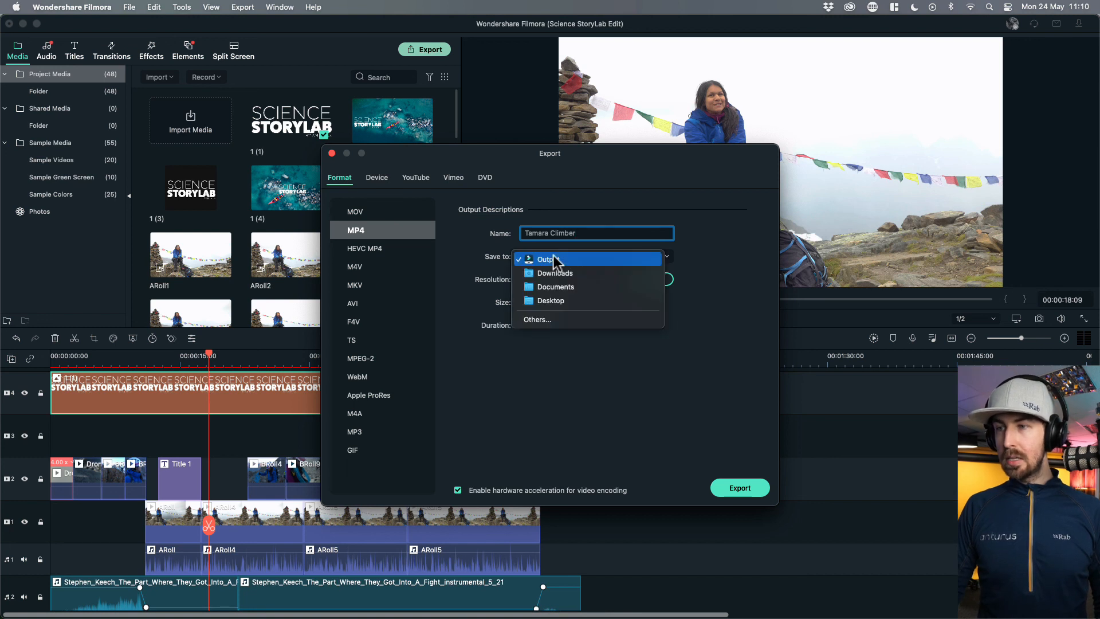
click(589, 364)
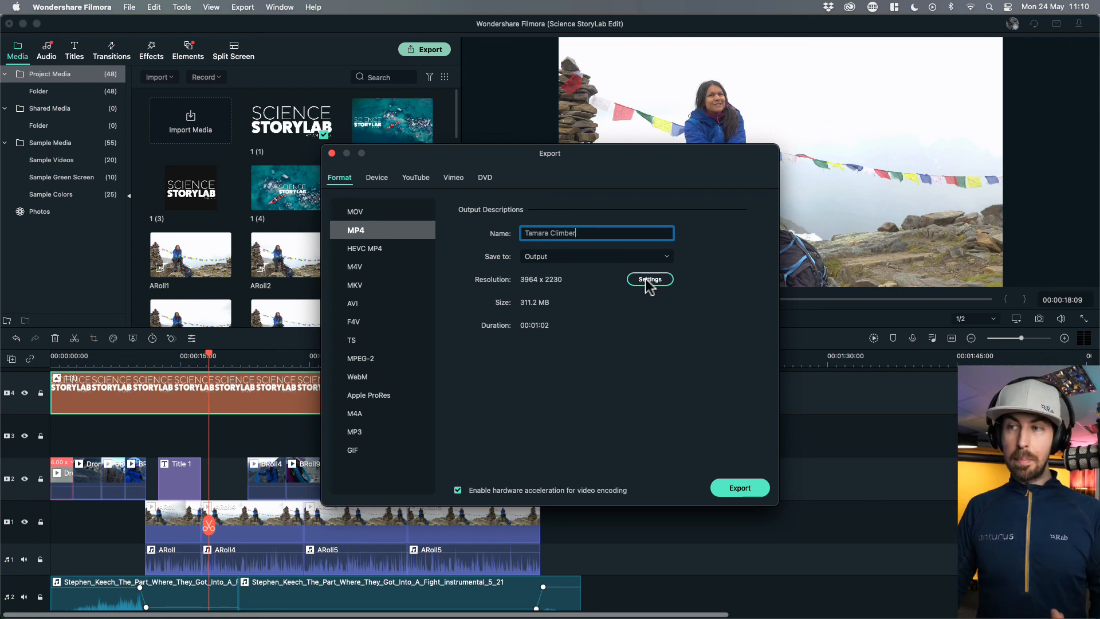
- Set the export resolution to 1920 x 1080 and confirm the video settings
click(646, 279)
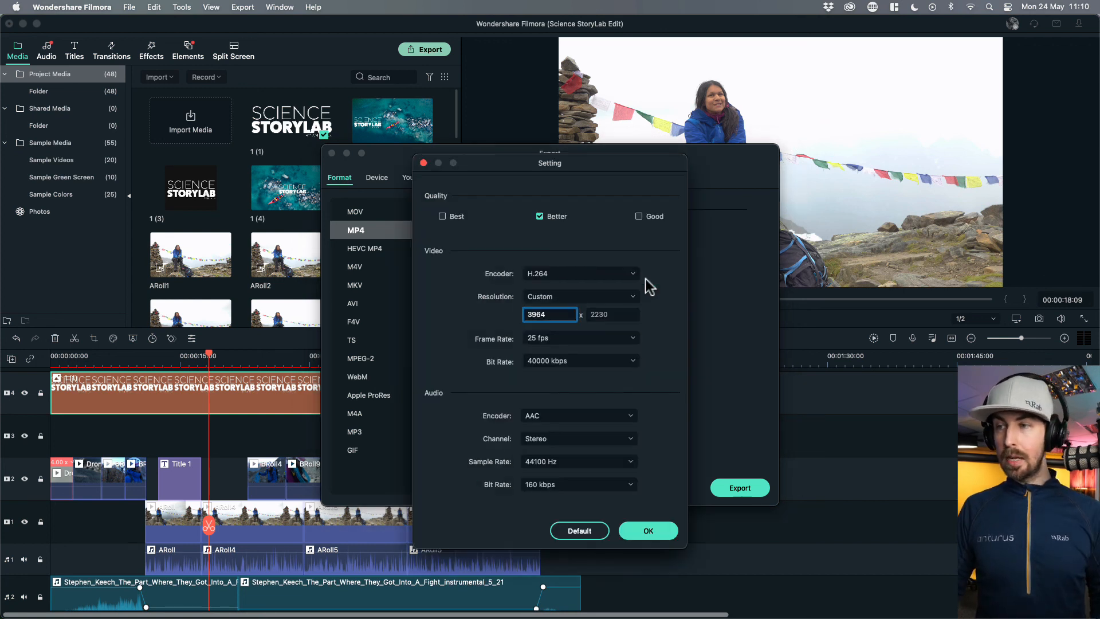
click(597, 294)
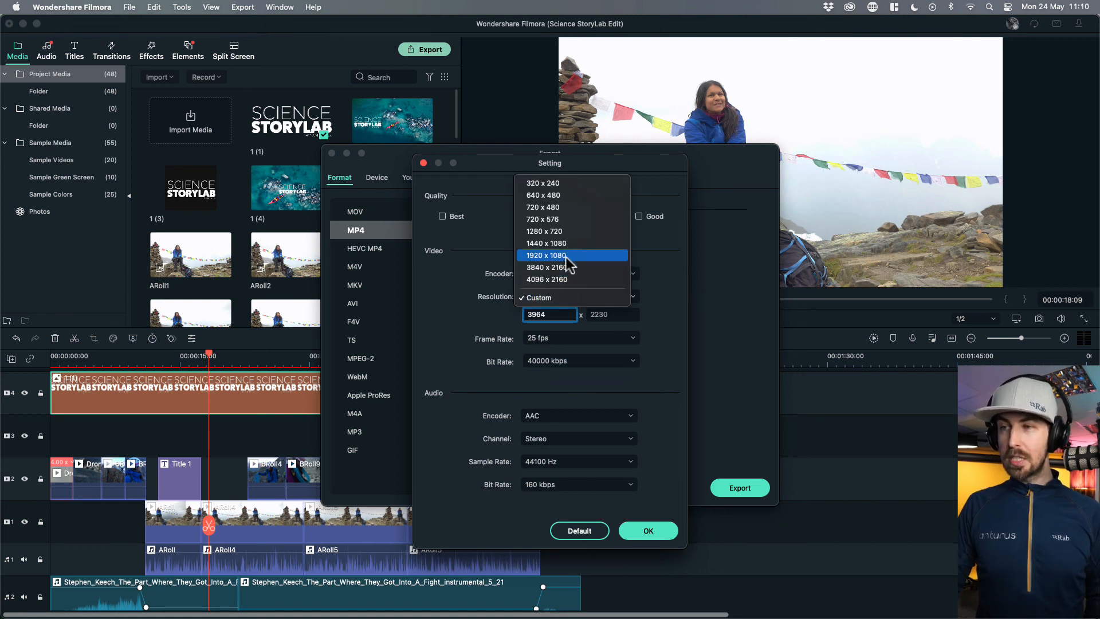
click(549, 256)
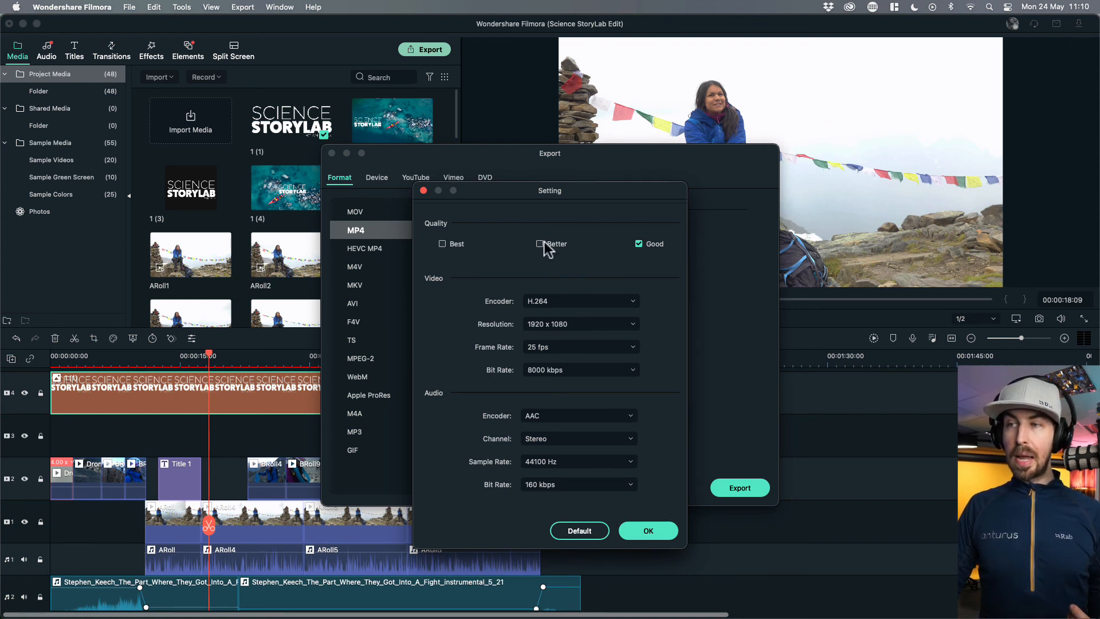
click(644, 530)
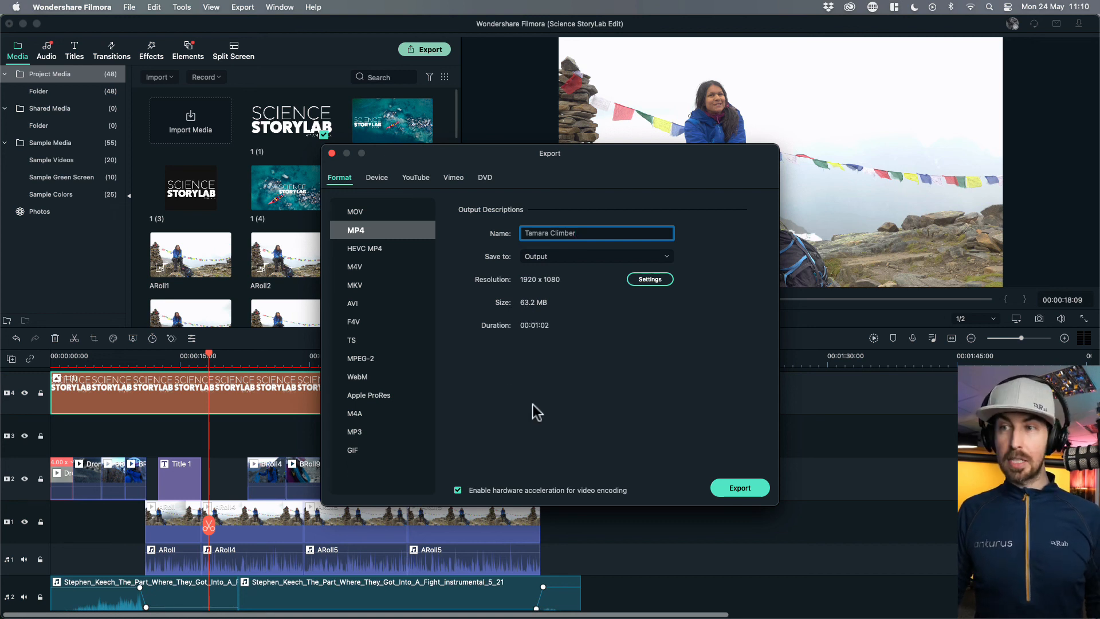
- Look at the YouTube upload options and return to the file format settings
click(410, 176)
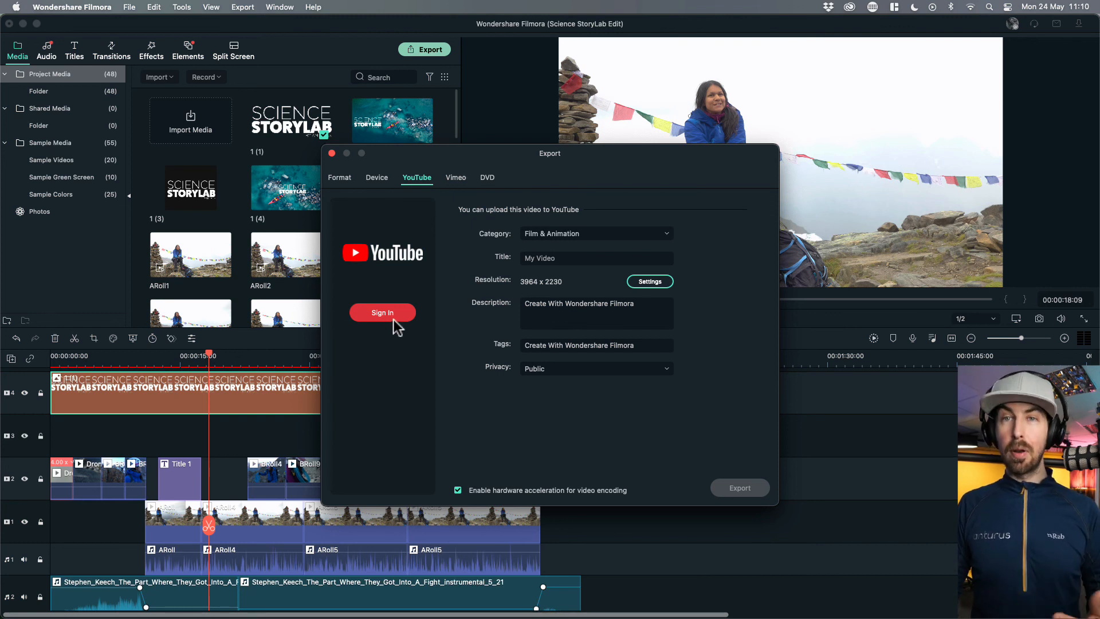
click(346, 178)
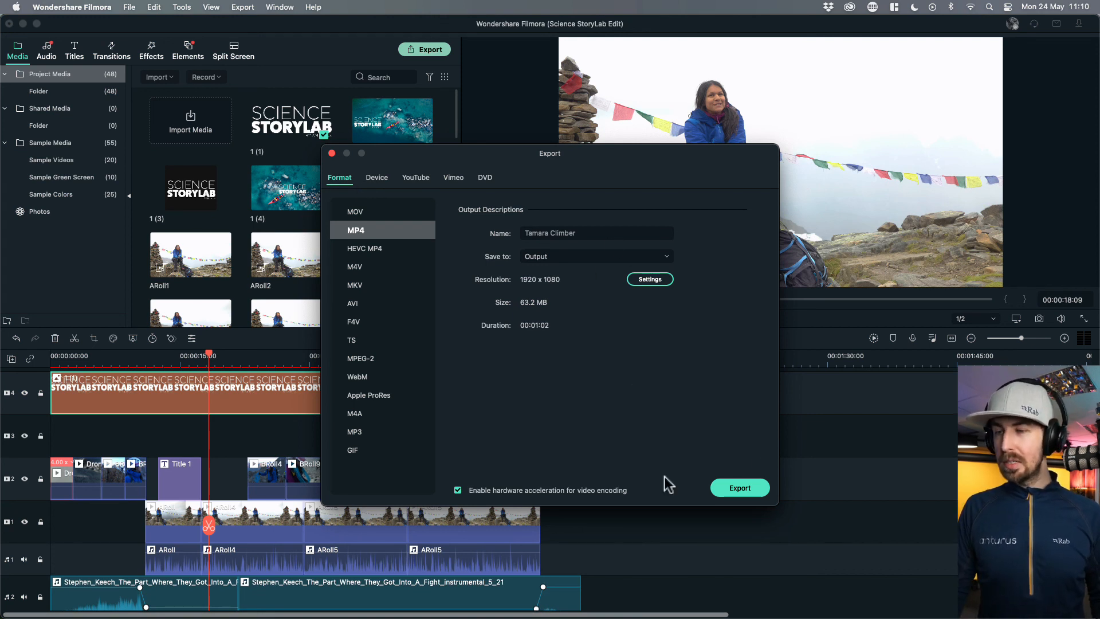
- Start exporting the MP4 video and leave the action after completion at Do Nothing
click(744, 487)
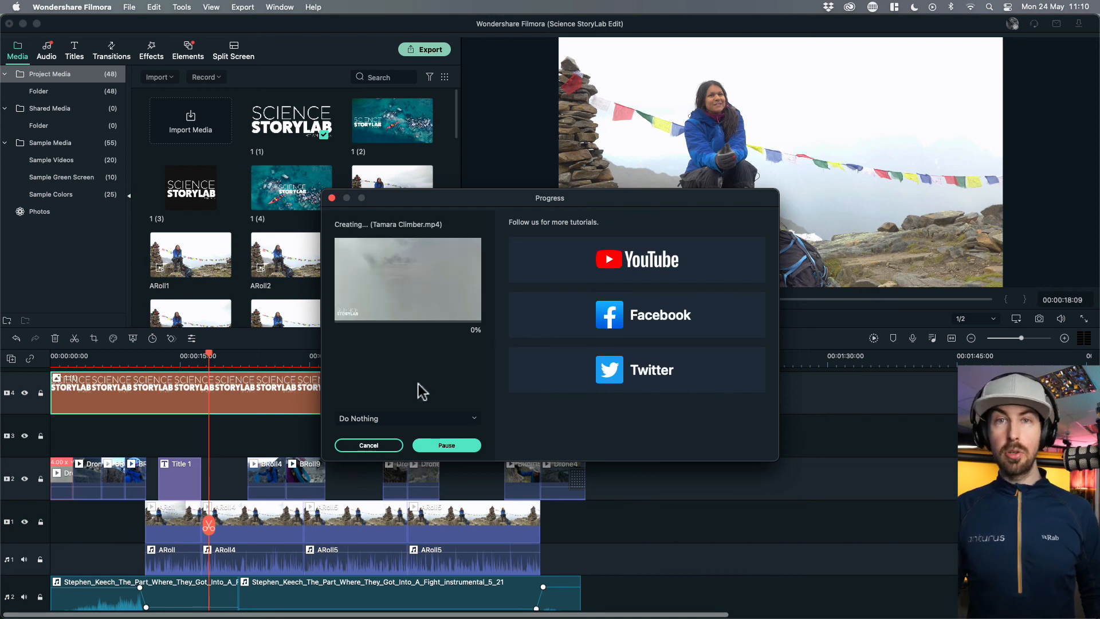
click(411, 421)
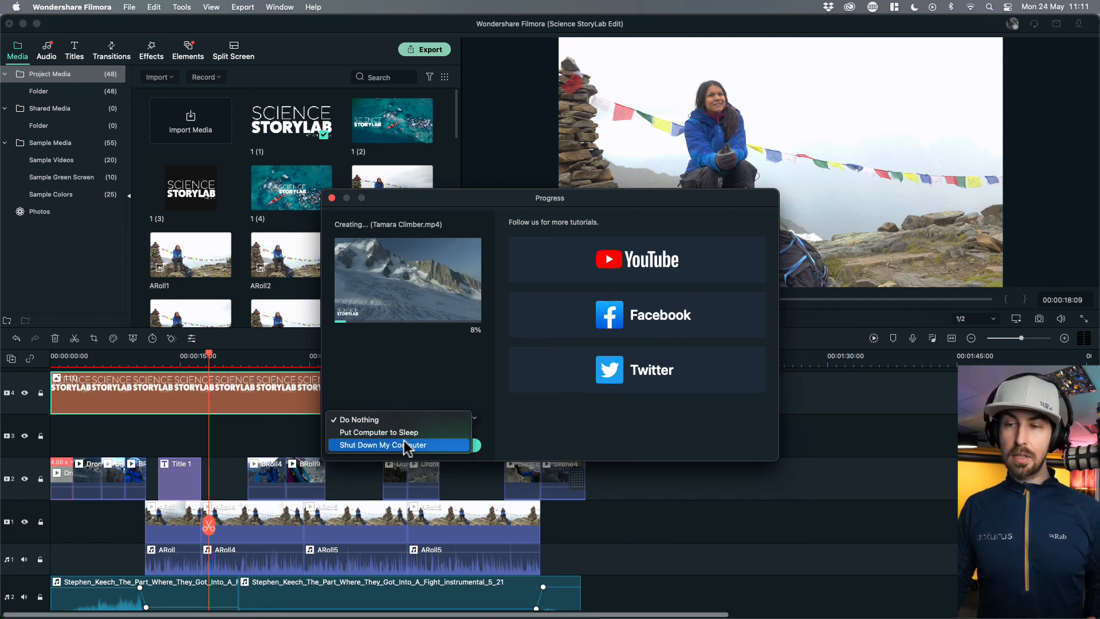
click(428, 377)
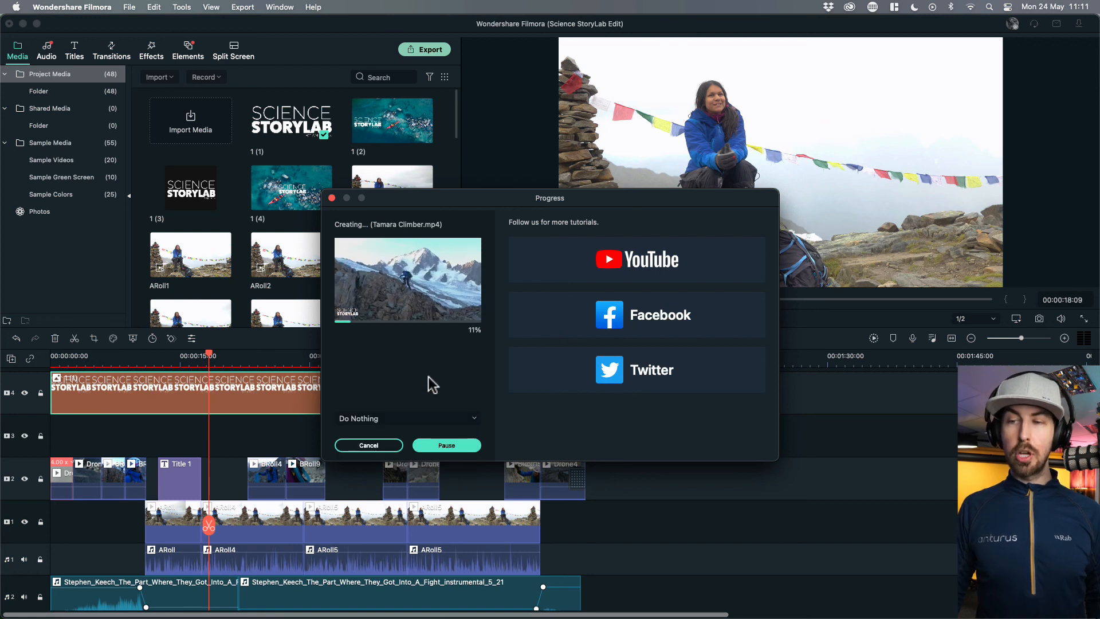